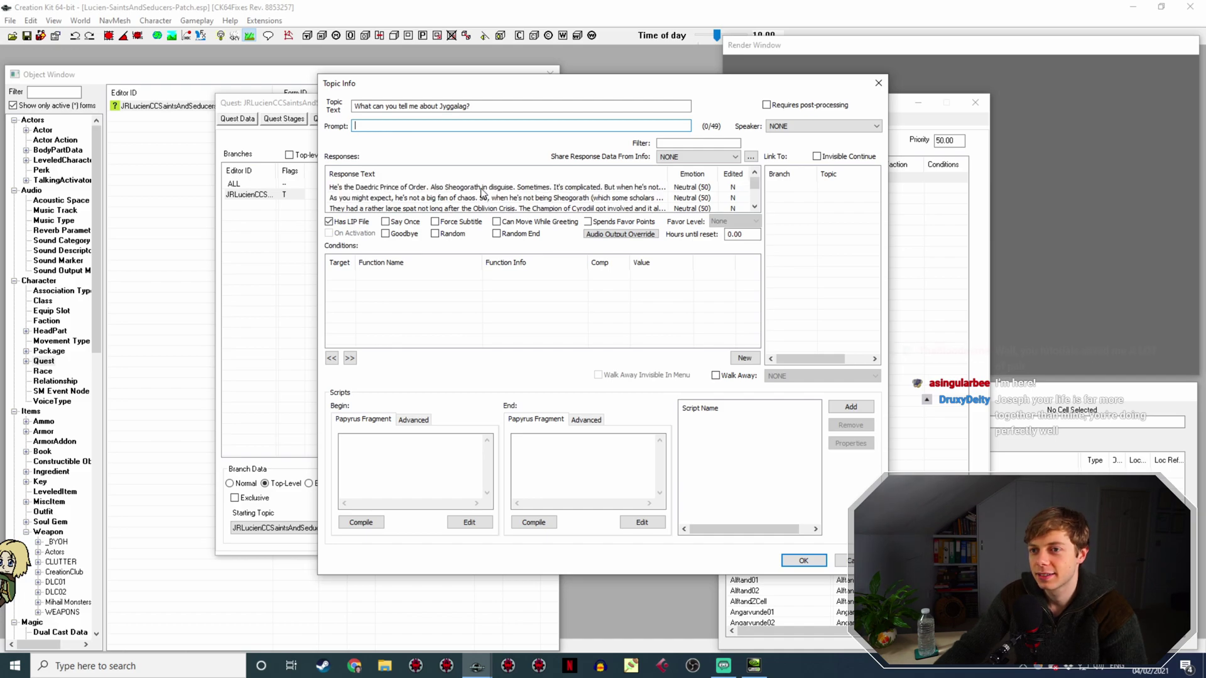
# Read the full text of the first two responses to "What can you tell me about Jyggalag?".
pyautogui.doubleClick(663, 187)
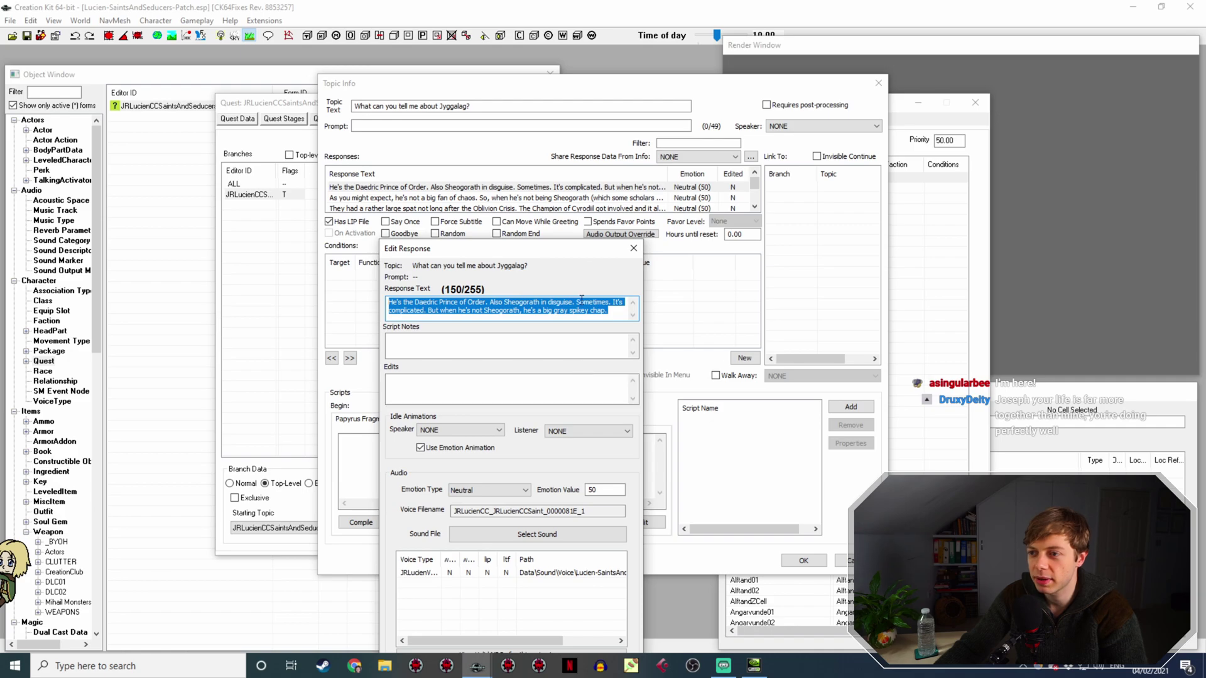
pyautogui.moveTo(526, 253); pyautogui.dragTo(327, 24)
pyautogui.click(281, 520)
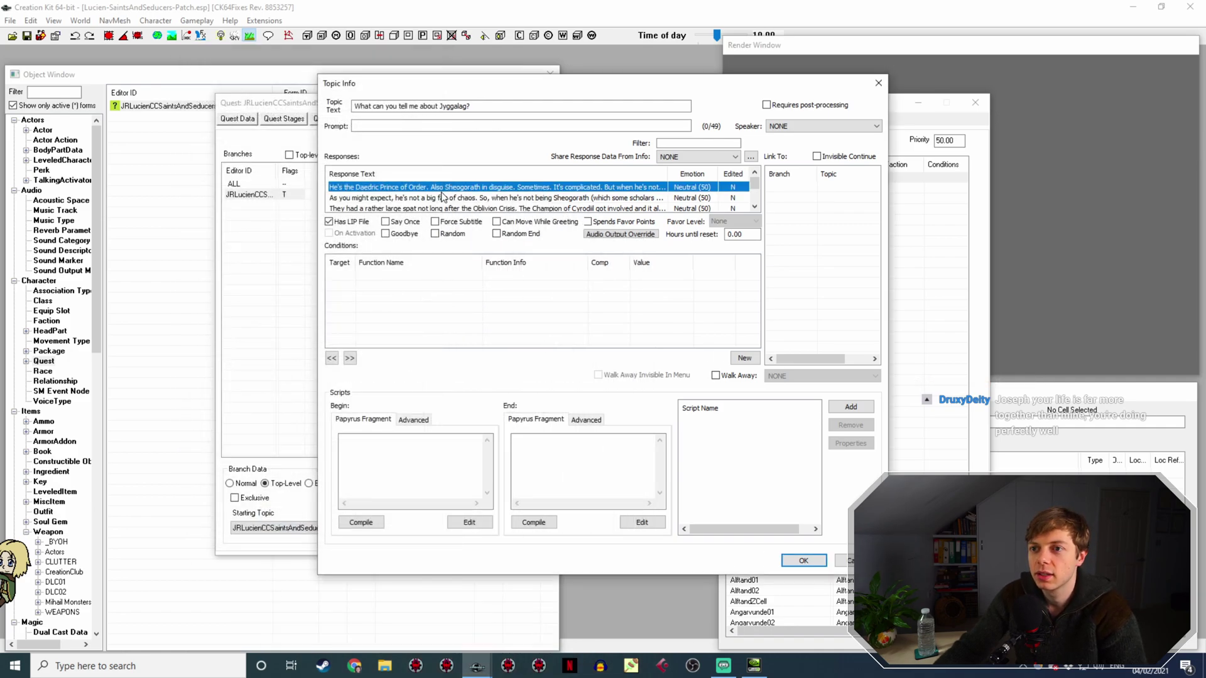
pyautogui.doubleClick(442, 198)
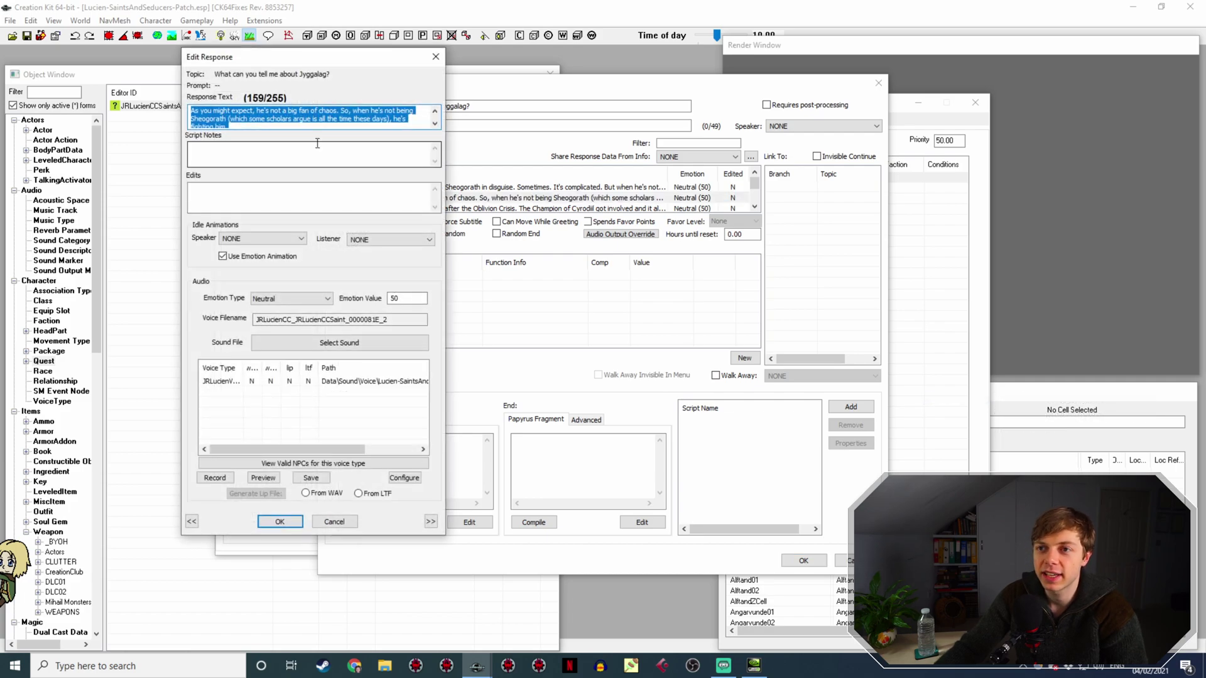
pyautogui.scroll(-1, 327, 110)
pyautogui.scroll(1, 327, 108)
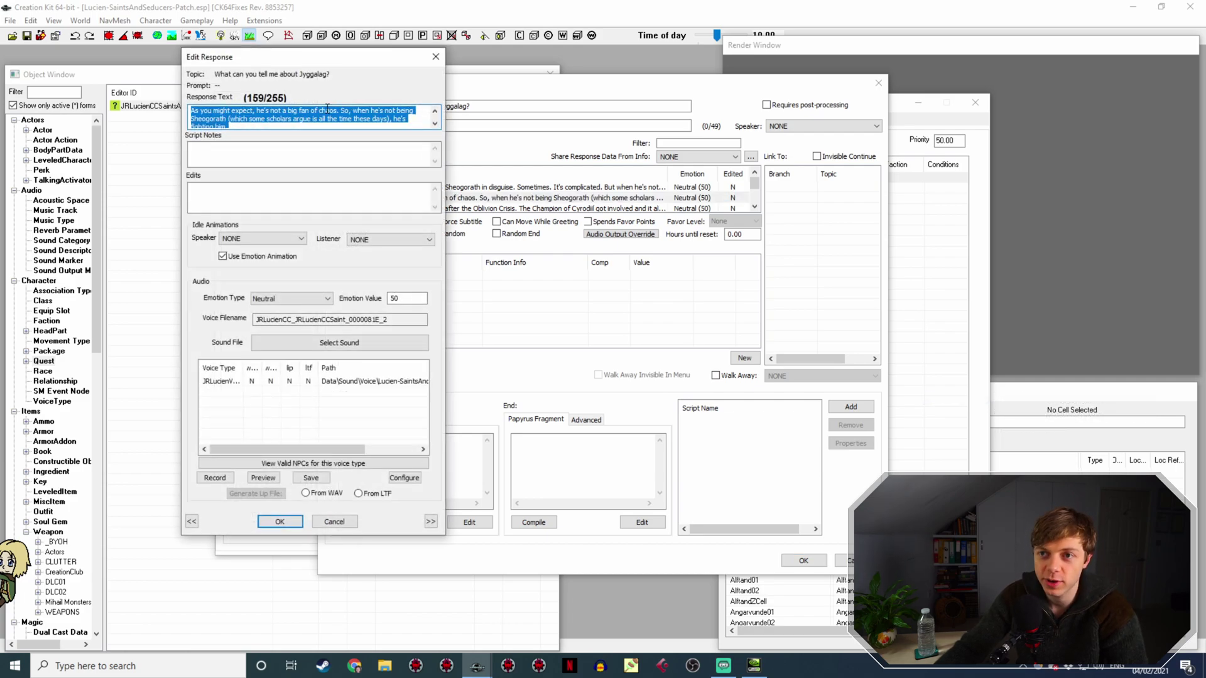
pyautogui.click(333, 522)
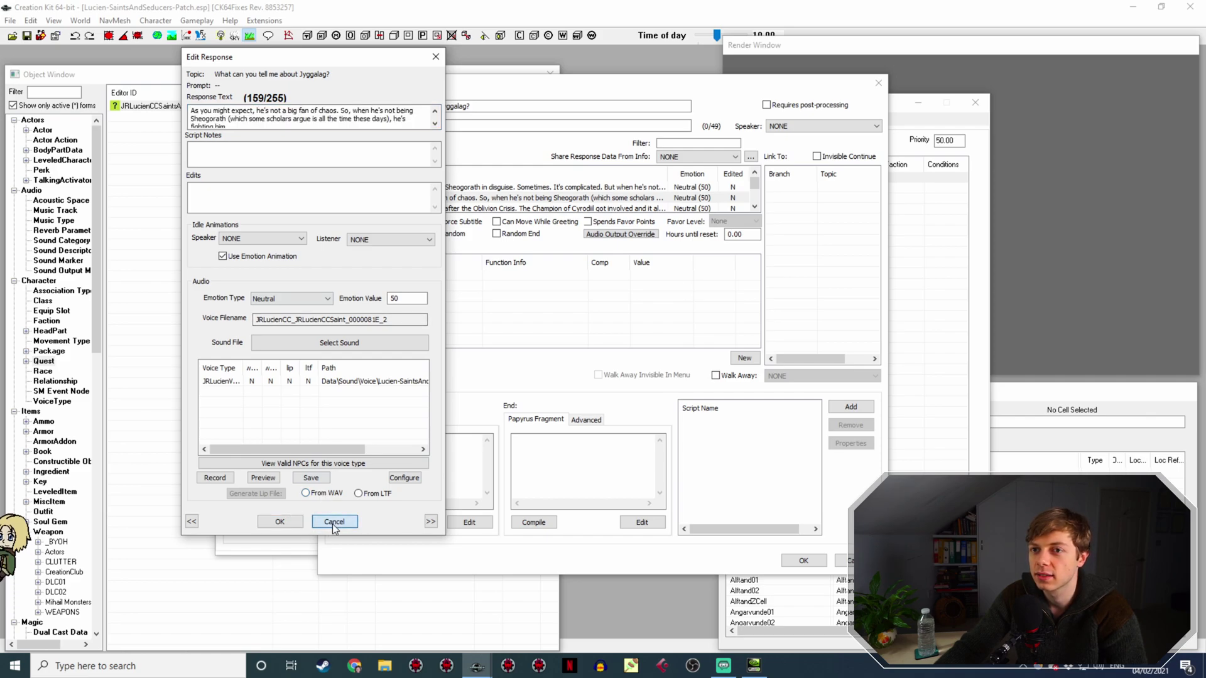
pyautogui.doubleClick(649, 188)
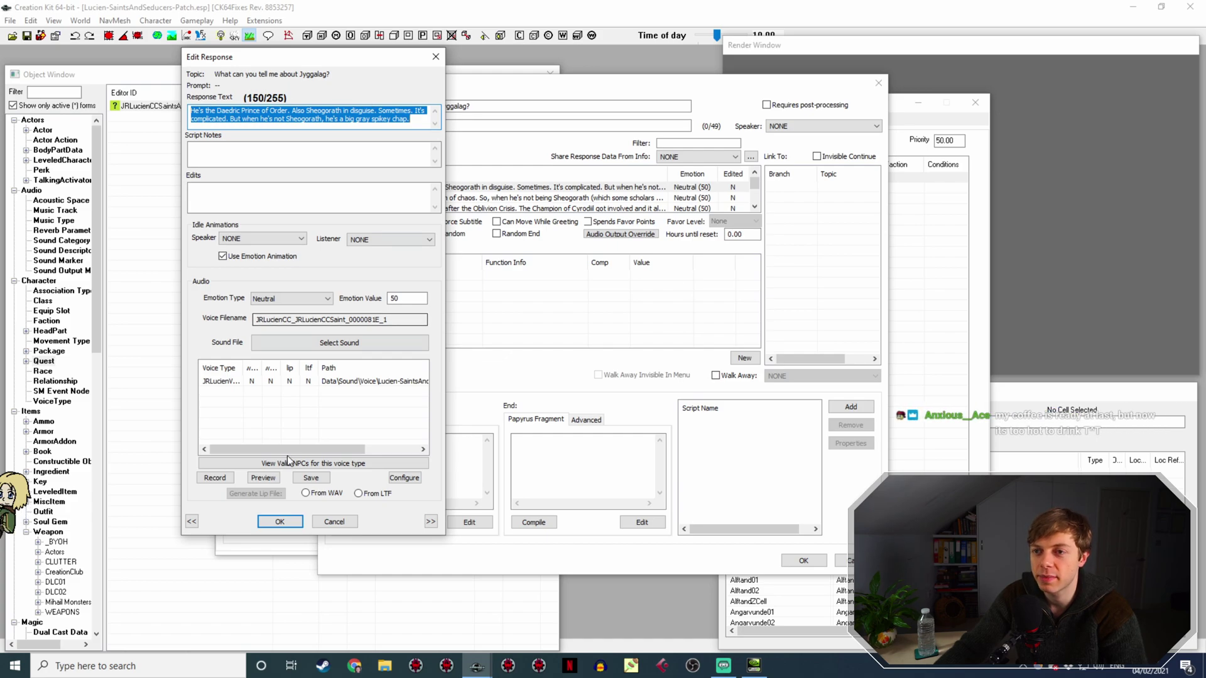
pyautogui.click(279, 522)
# Compare the second response's "when he's not being Sheogorath" wording with the similar phrase in the first response.
pyautogui.doubleClick(423, 201)
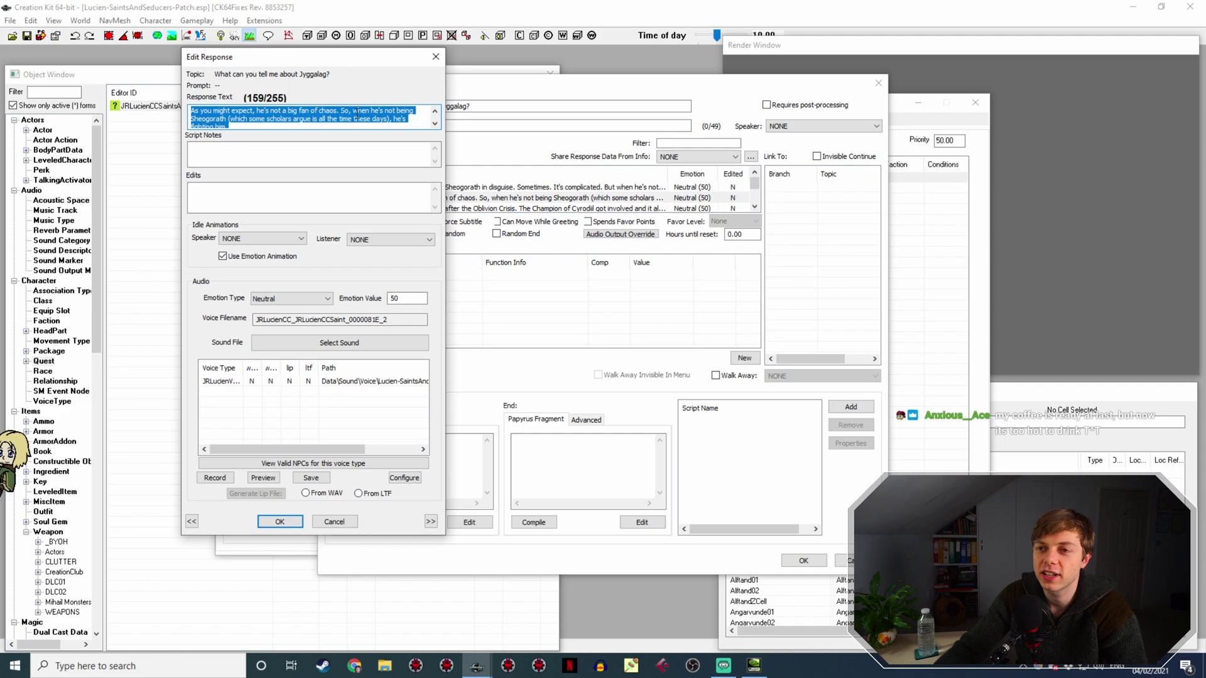
pyautogui.click(355, 110)
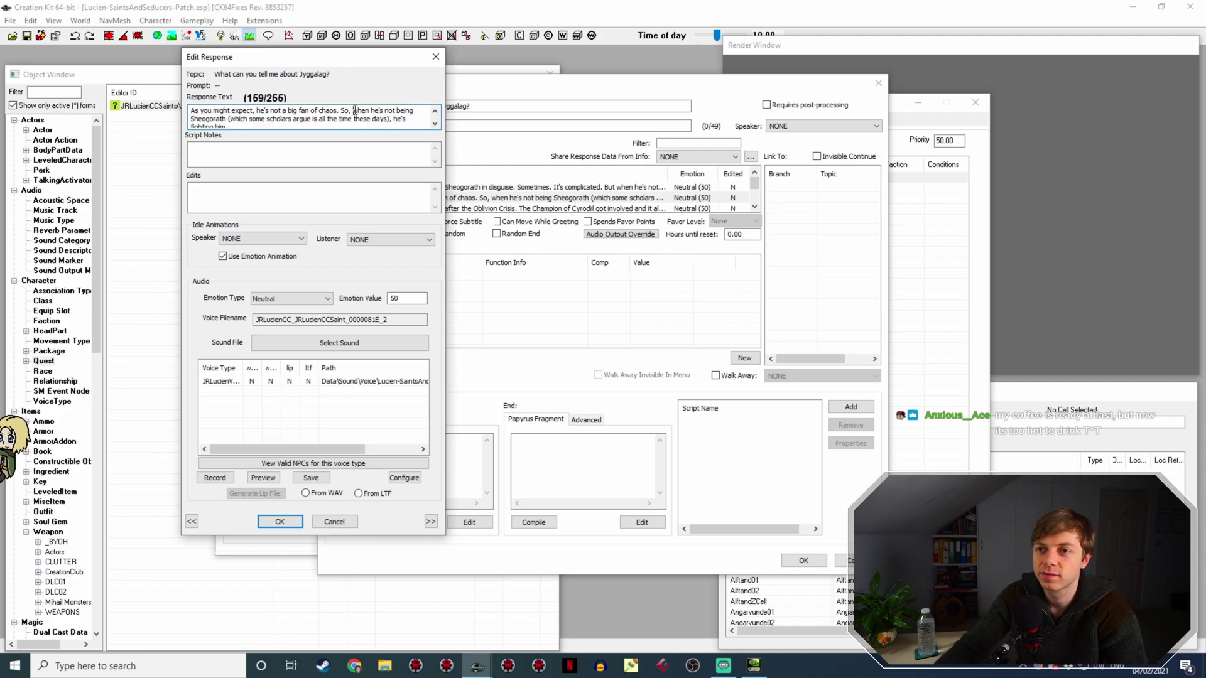
pyautogui.moveTo(361, 112); pyautogui.dragTo(227, 119)
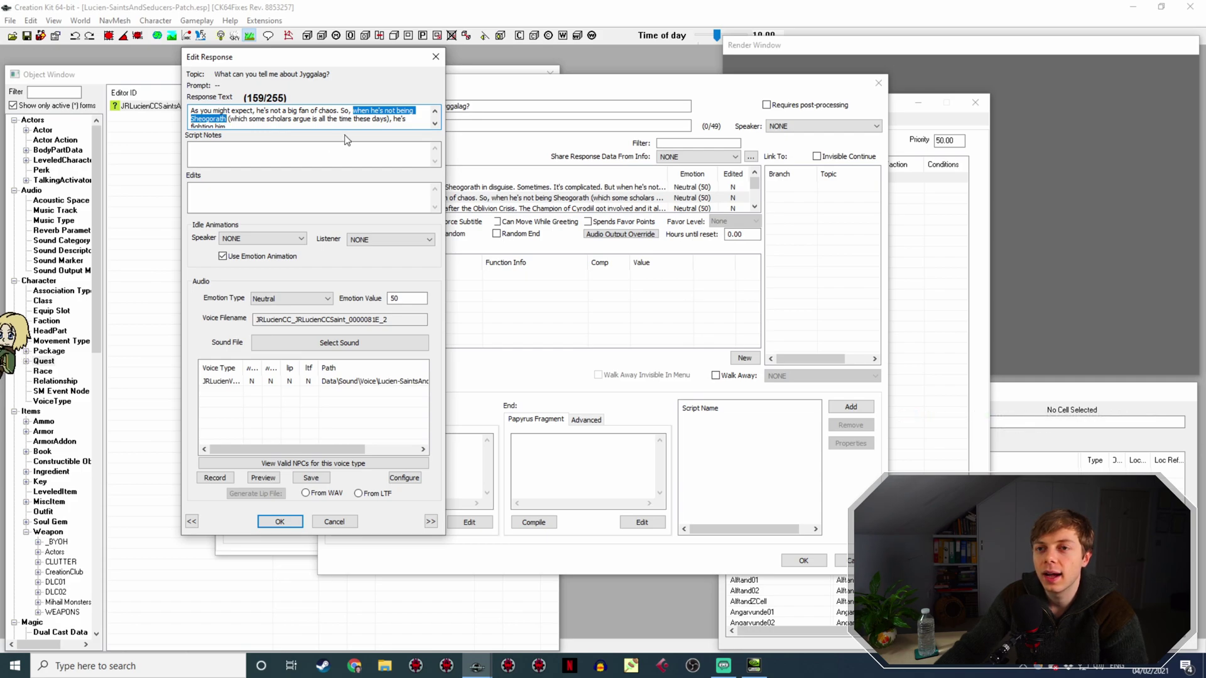
pyautogui.click(379, 111)
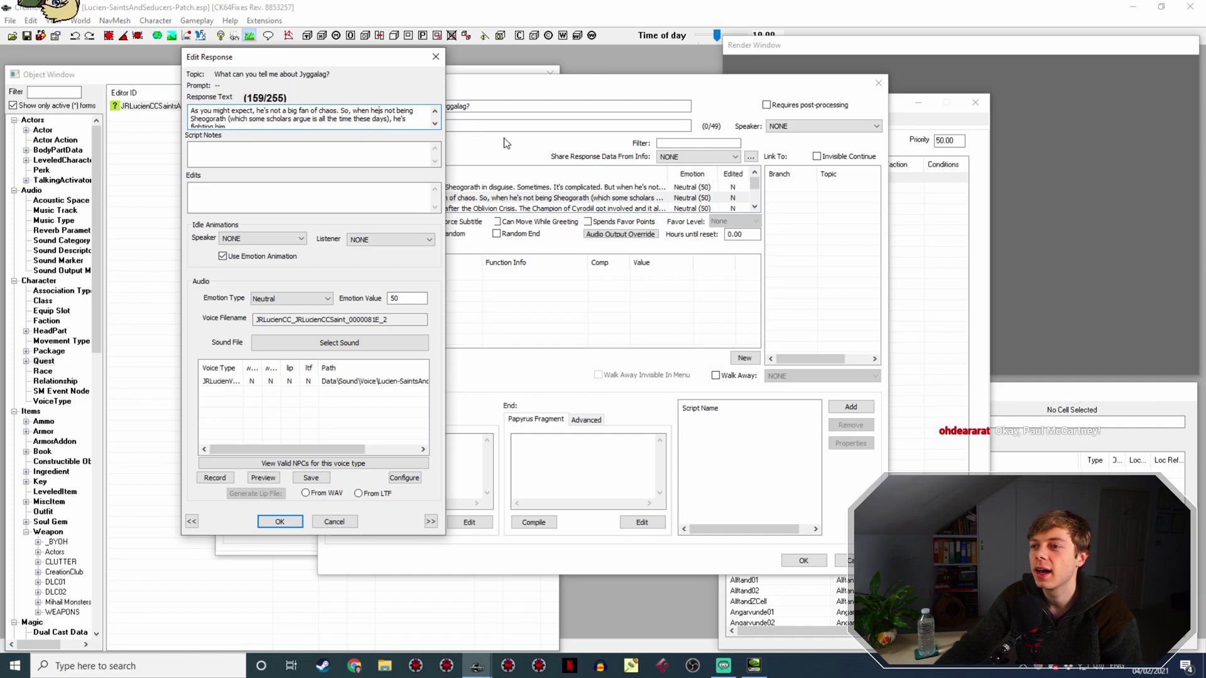
pyautogui.click(279, 521)
pyautogui.doubleClick(565, 186)
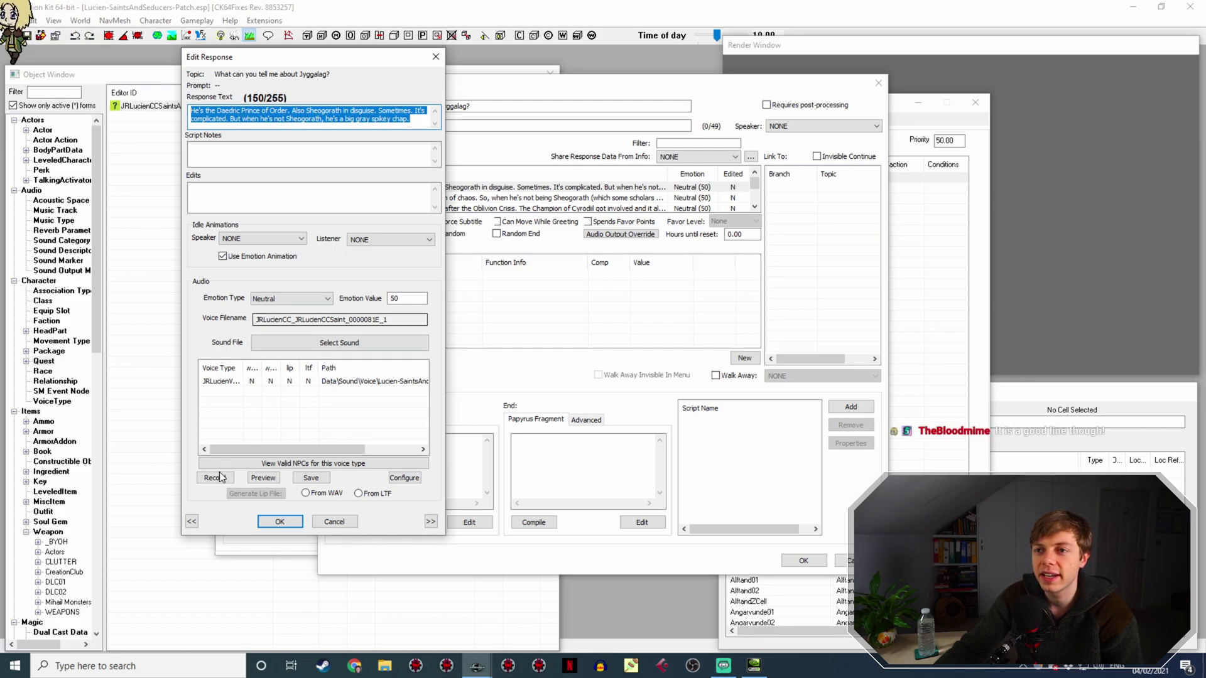
pyautogui.click(280, 521)
pyautogui.doubleClick(402, 197)
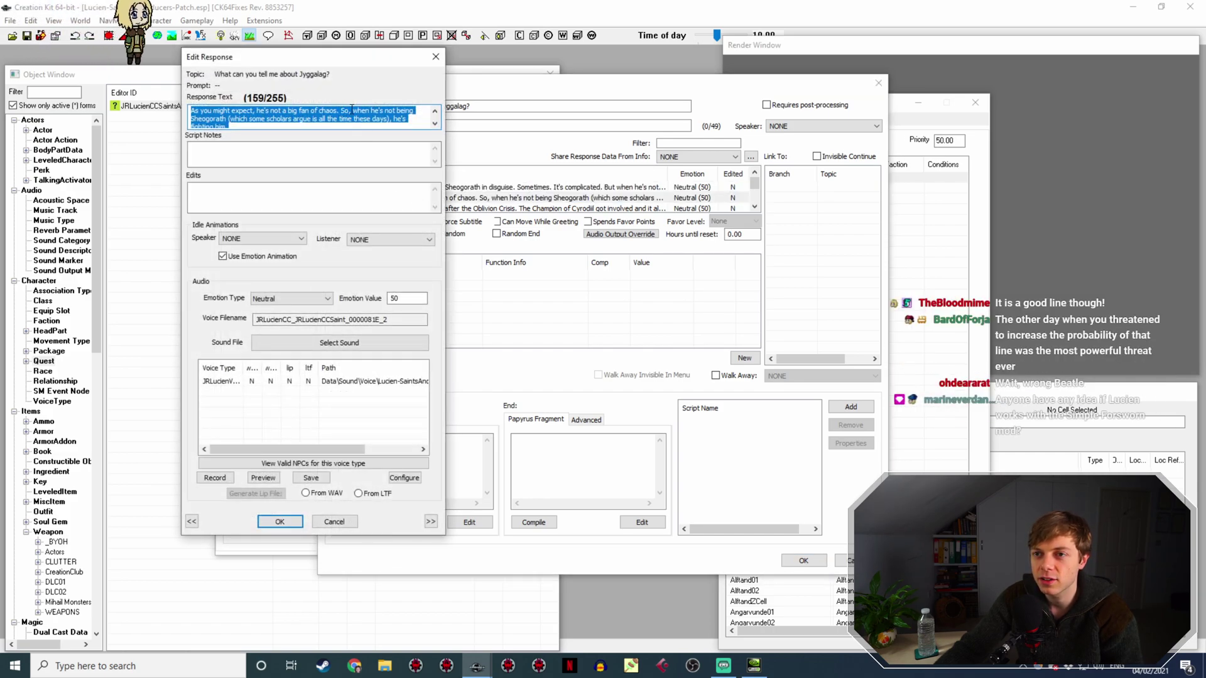
pyautogui.moveTo(352, 109); pyautogui.dragTo(390, 119)
pyautogui.moveTo(371, 54); pyautogui.dragTo(329, 82)
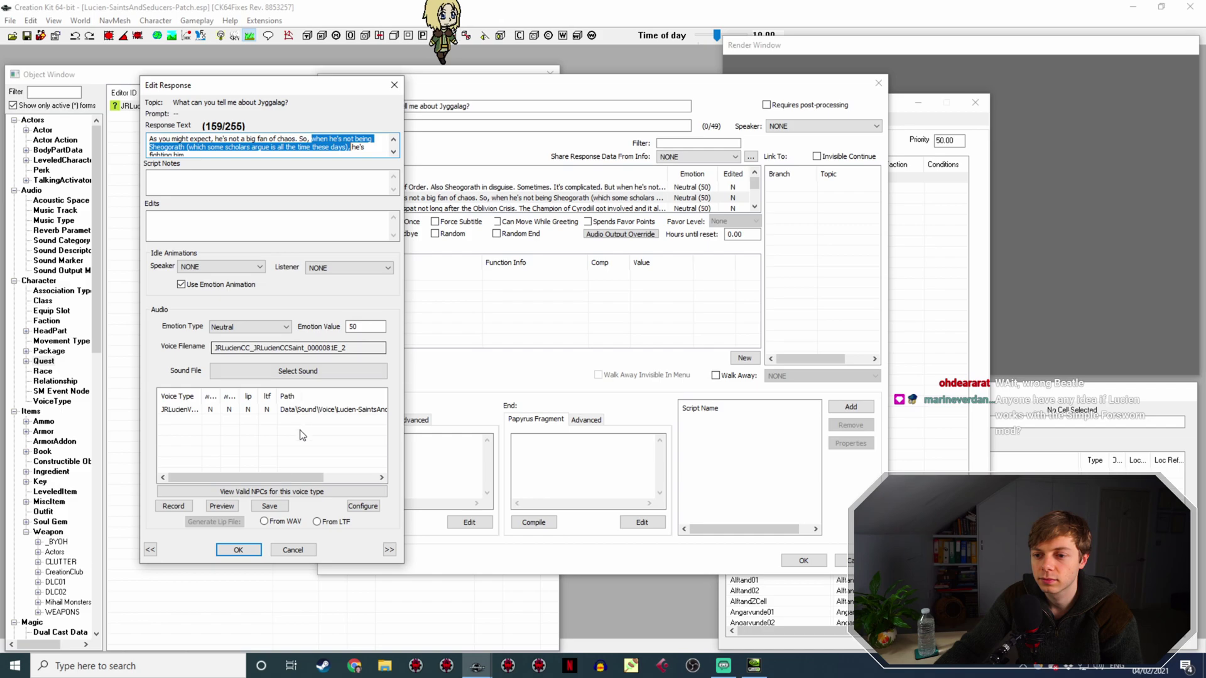
pyautogui.click(254, 553)
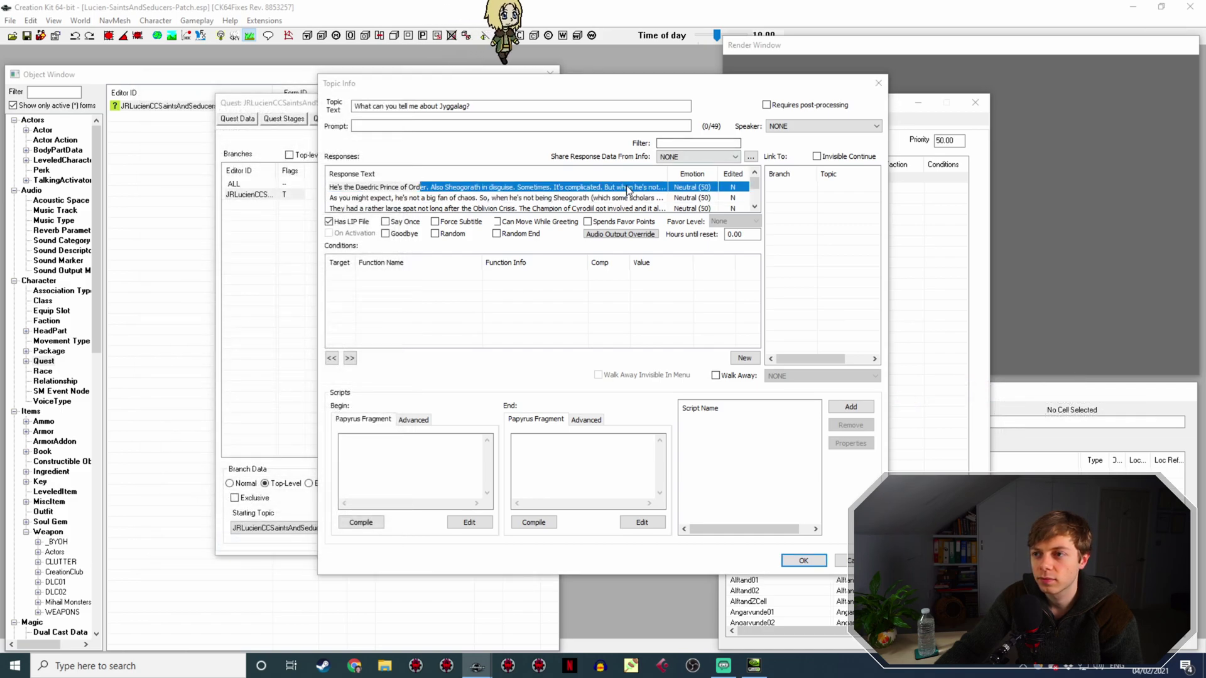
# In the first response, replace "But when he's not Sheogorath" with "Usually though" and save the response.
pyautogui.doubleClick(625, 187)
pyautogui.moveTo(372, 138); pyautogui.dragTo(244, 149)
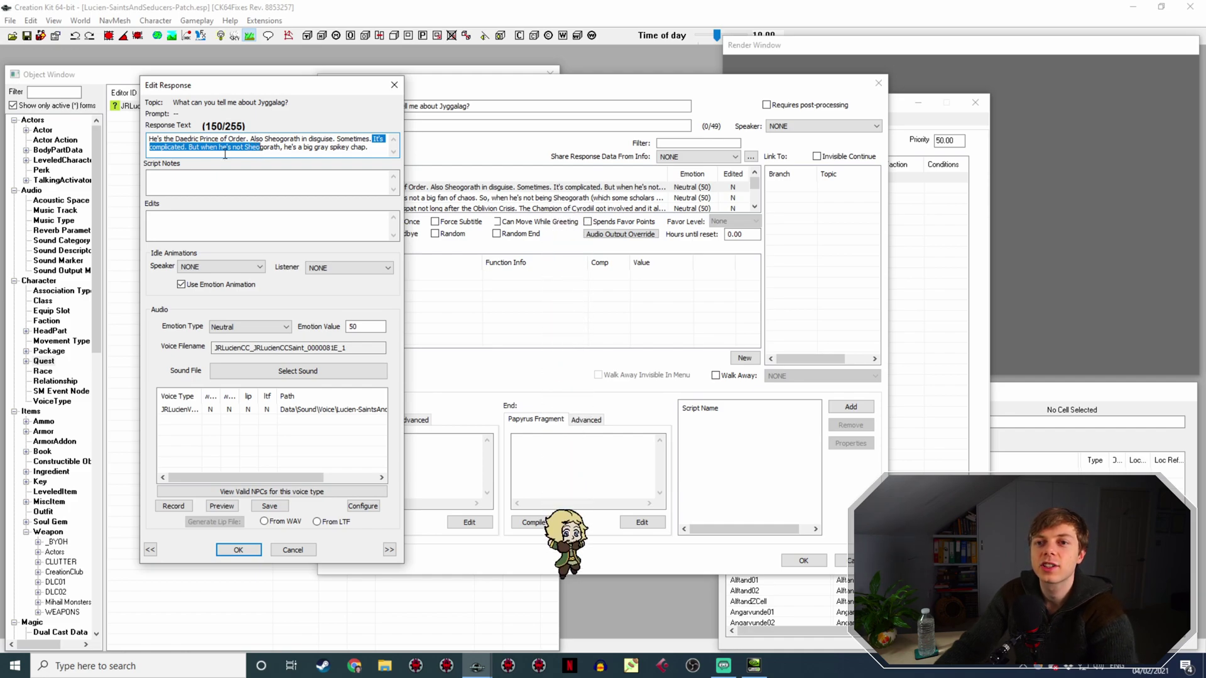
pyautogui.click(196, 152)
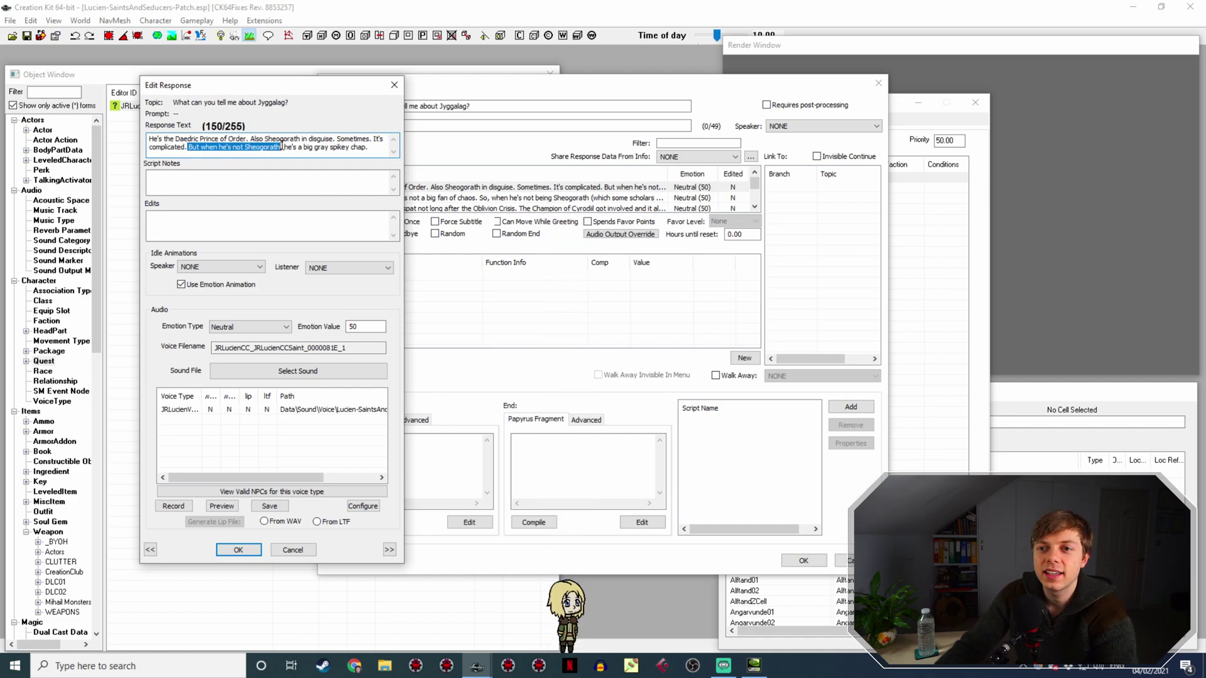
pyautogui.write('Uu')
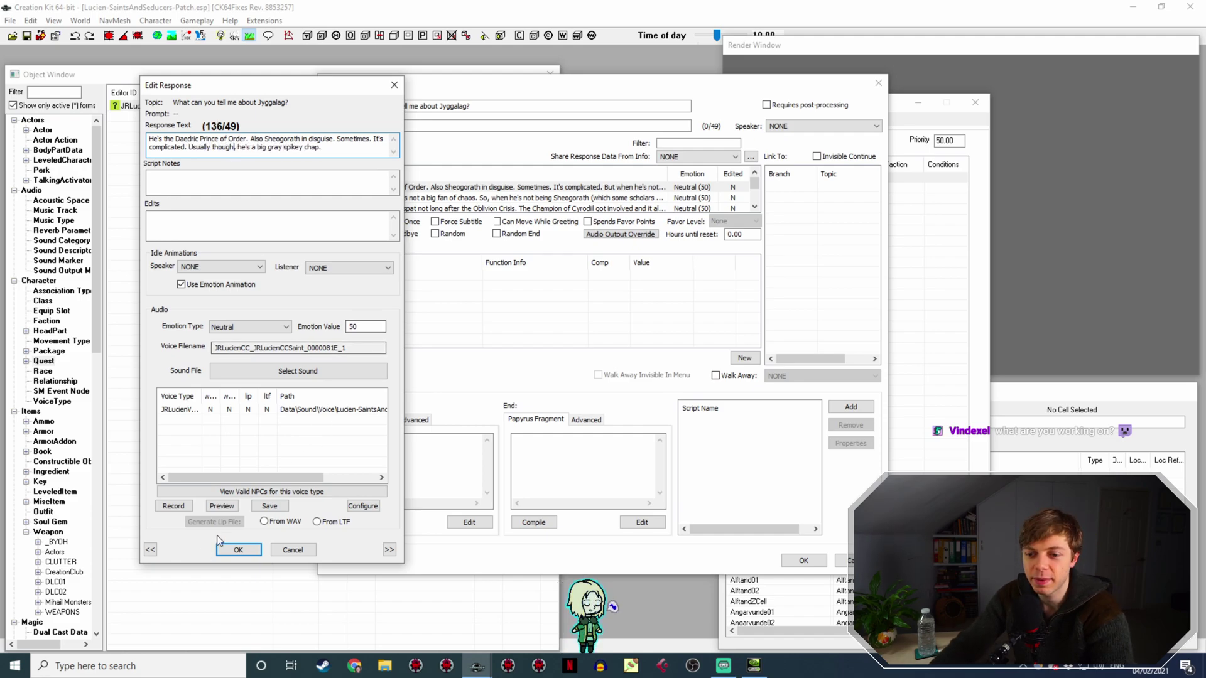
pyautogui.click(236, 551)
# Check the wording of the second and third responses.
pyautogui.doubleClick(574, 199)
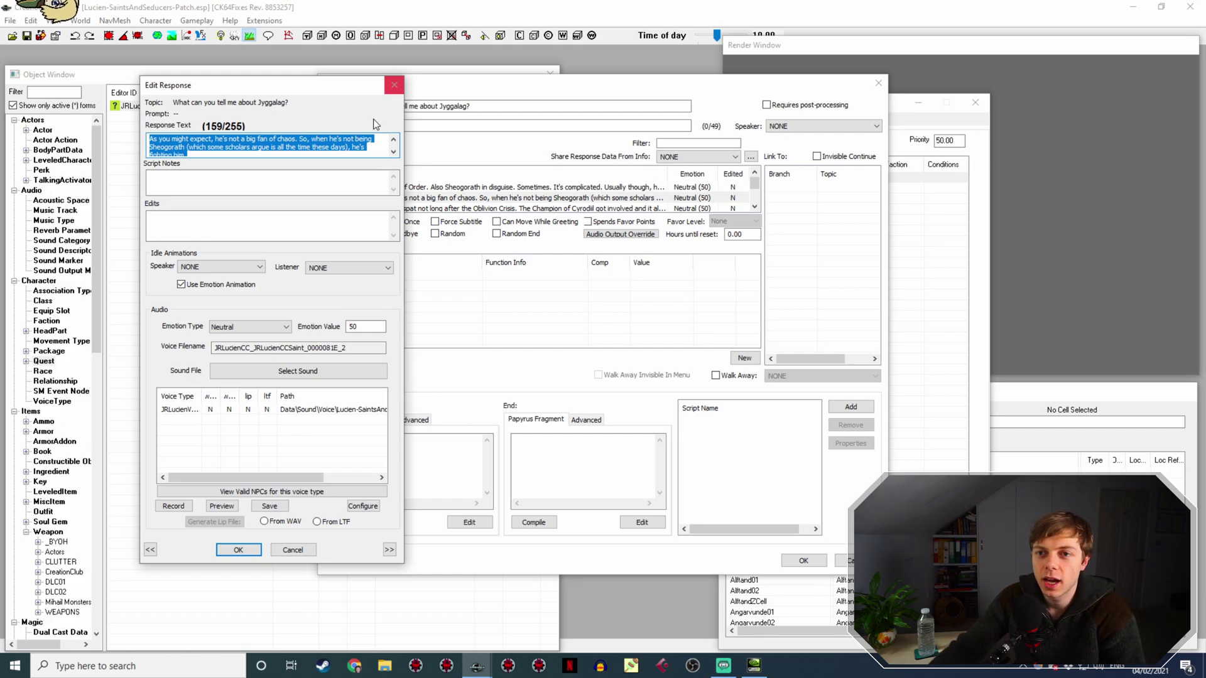
pyautogui.click(238, 550)
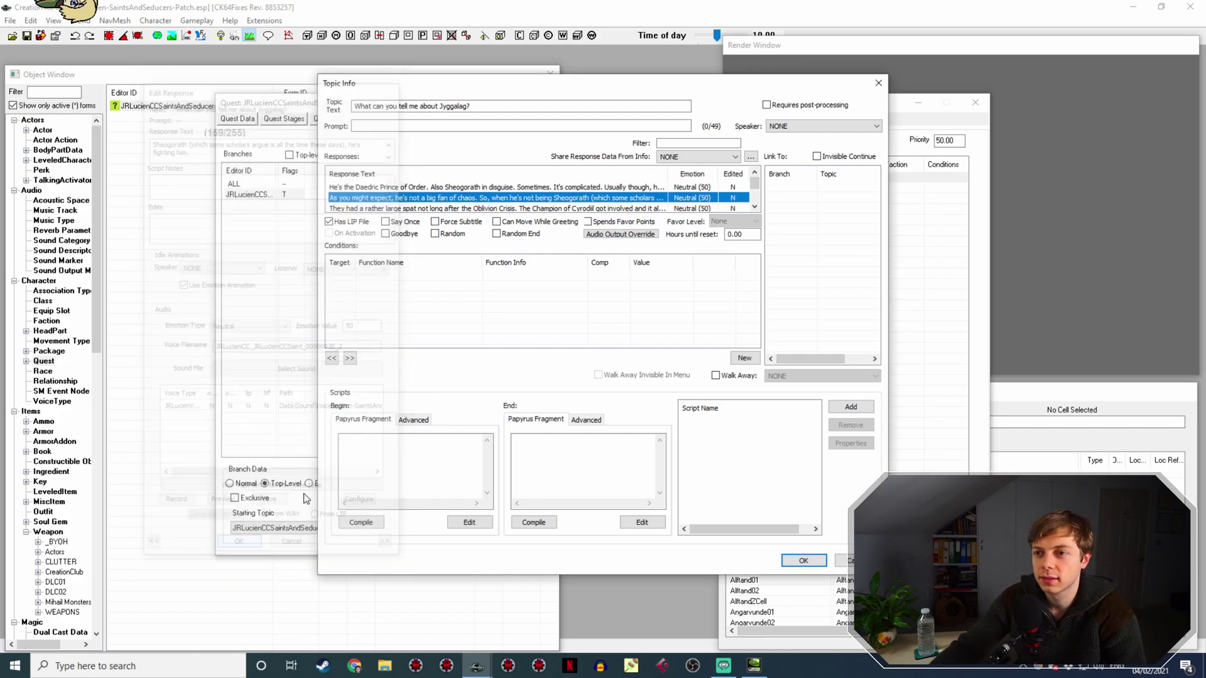
pyautogui.doubleClick(445, 209)
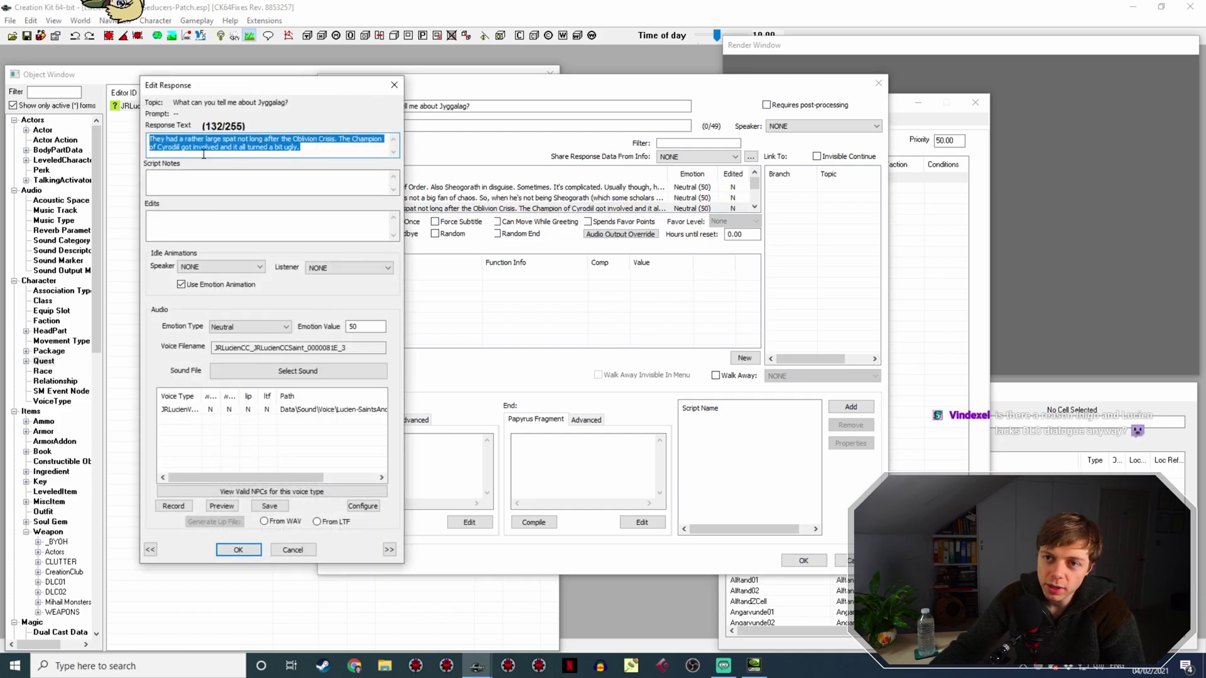
pyautogui.click(239, 550)
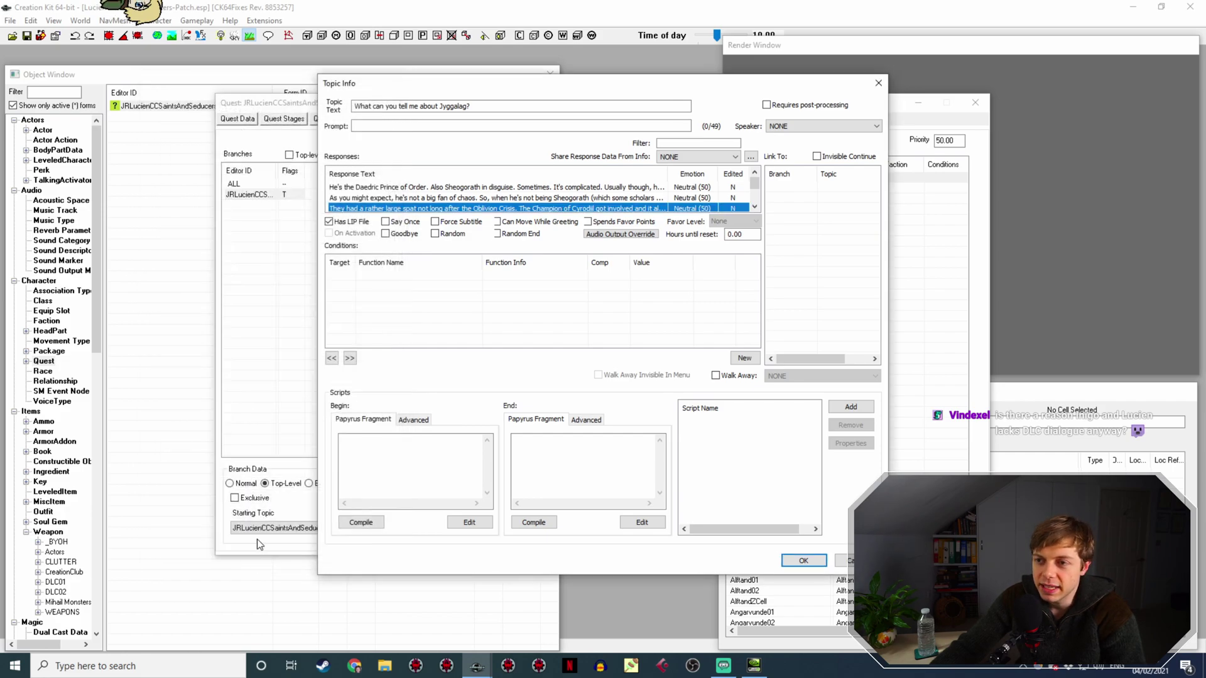
# In the fourth response, replace "turned" with "all got sorted out" and save the response.
pyautogui.scroll(-1, 485, 210)
pyautogui.click(489, 198)
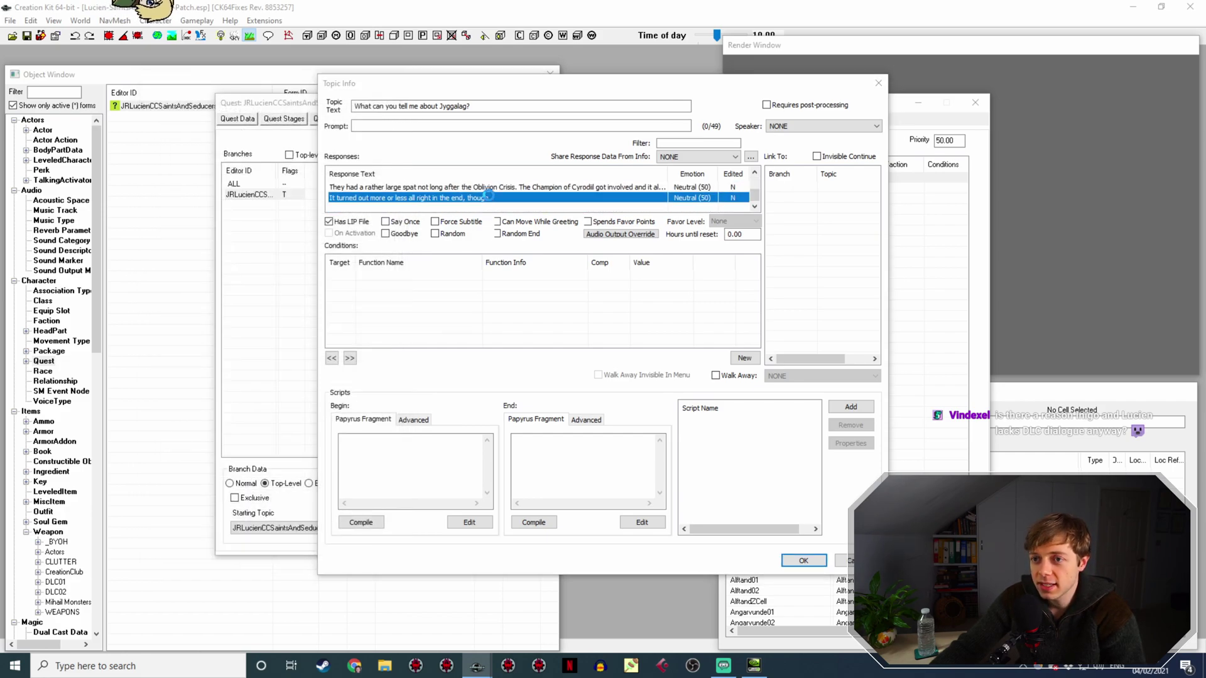
pyautogui.doubleClick(489, 198)
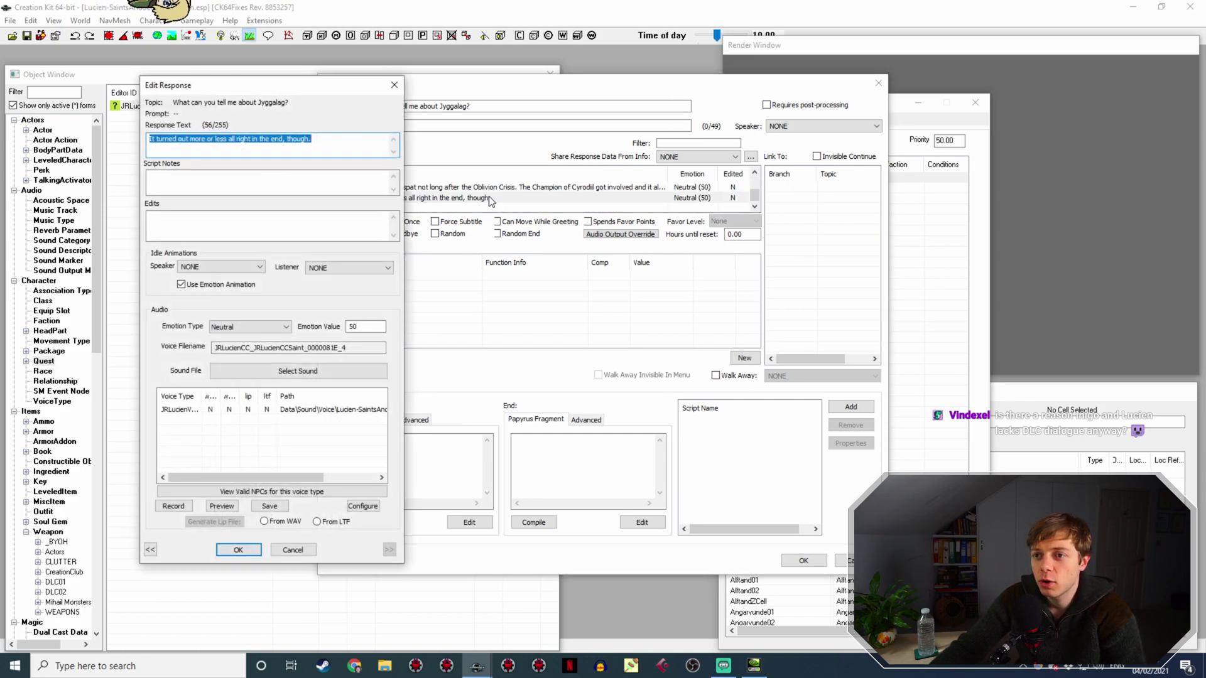
pyautogui.click(173, 140)
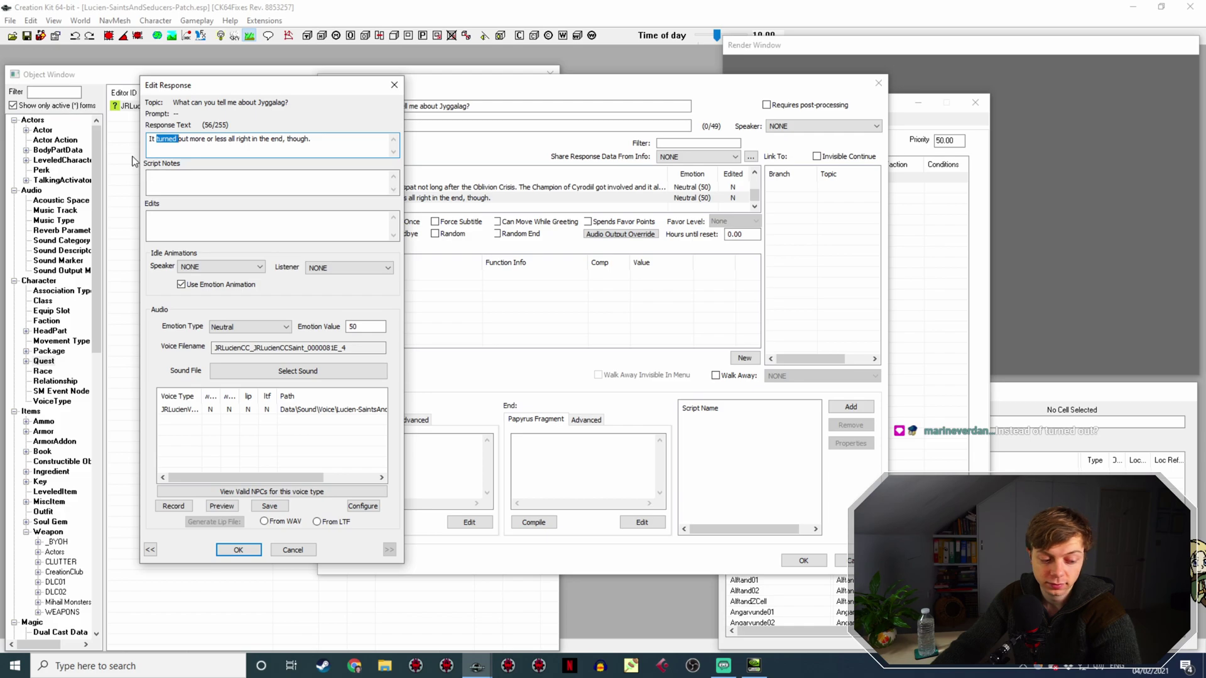
pyautogui.moveTo(242, 84); pyautogui.dragTo(145, 147)
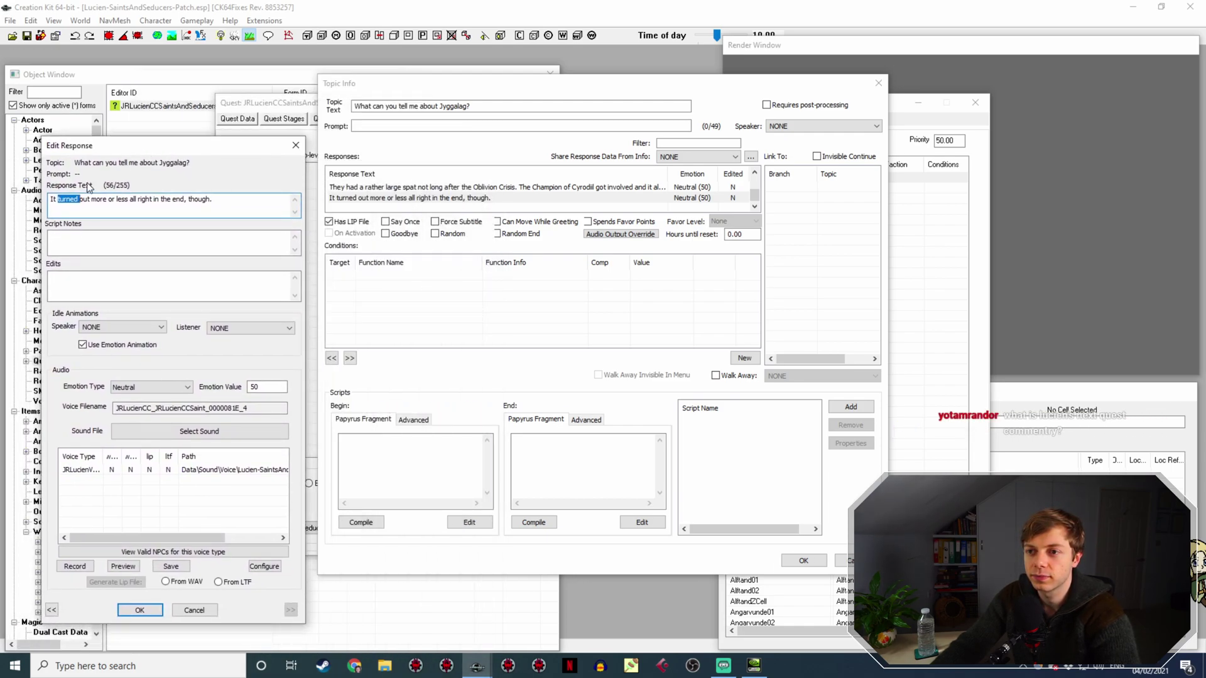
pyautogui.write('all got sorted')
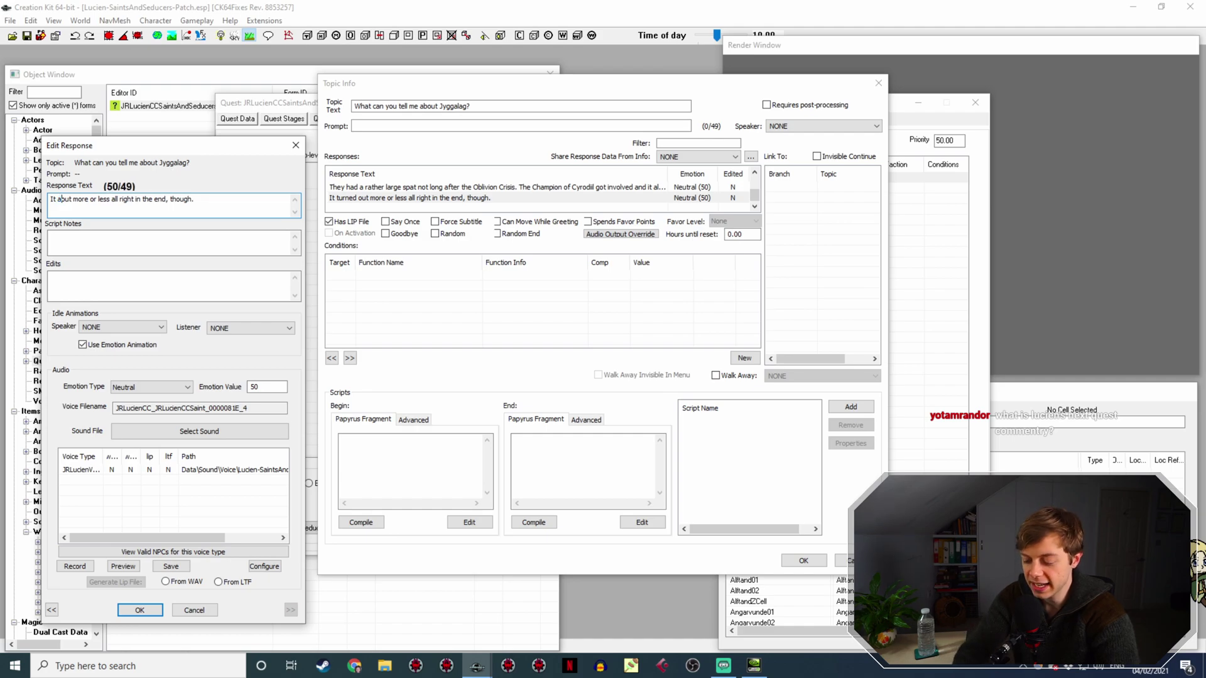
pyautogui.write('d out')
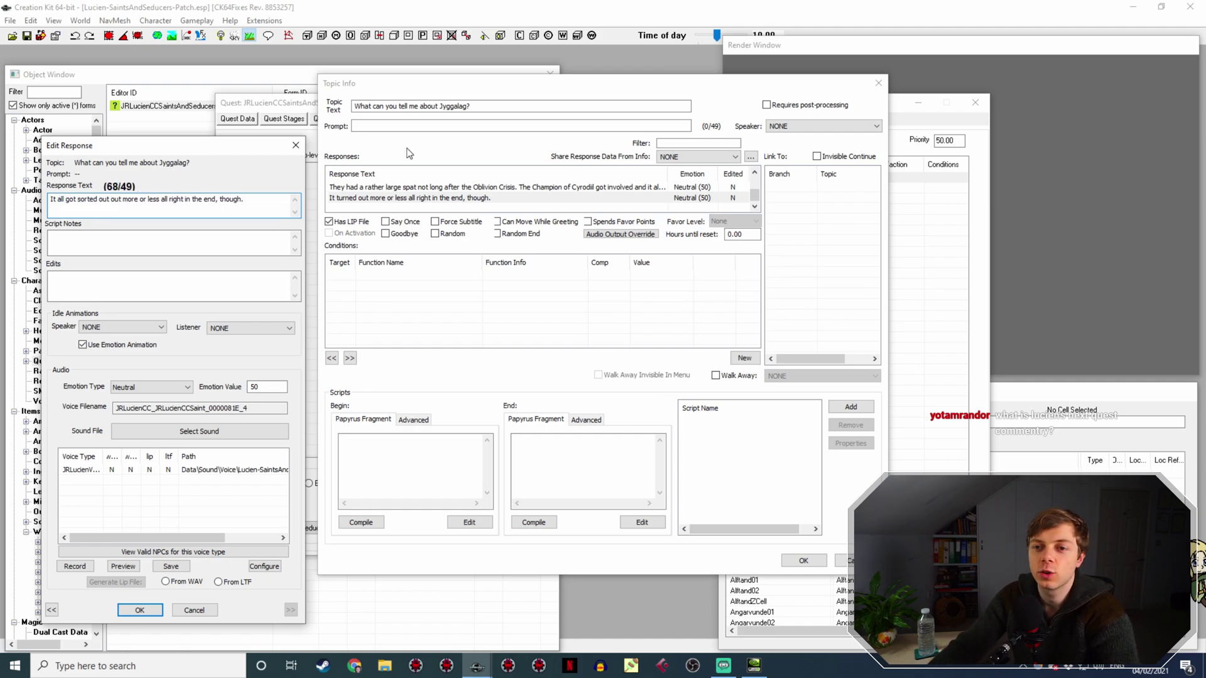
pyautogui.click(139, 610)
# Reword the fourth response to "It all got sorted out in the end, though. More or less.".
pyautogui.doubleClick(500, 187)
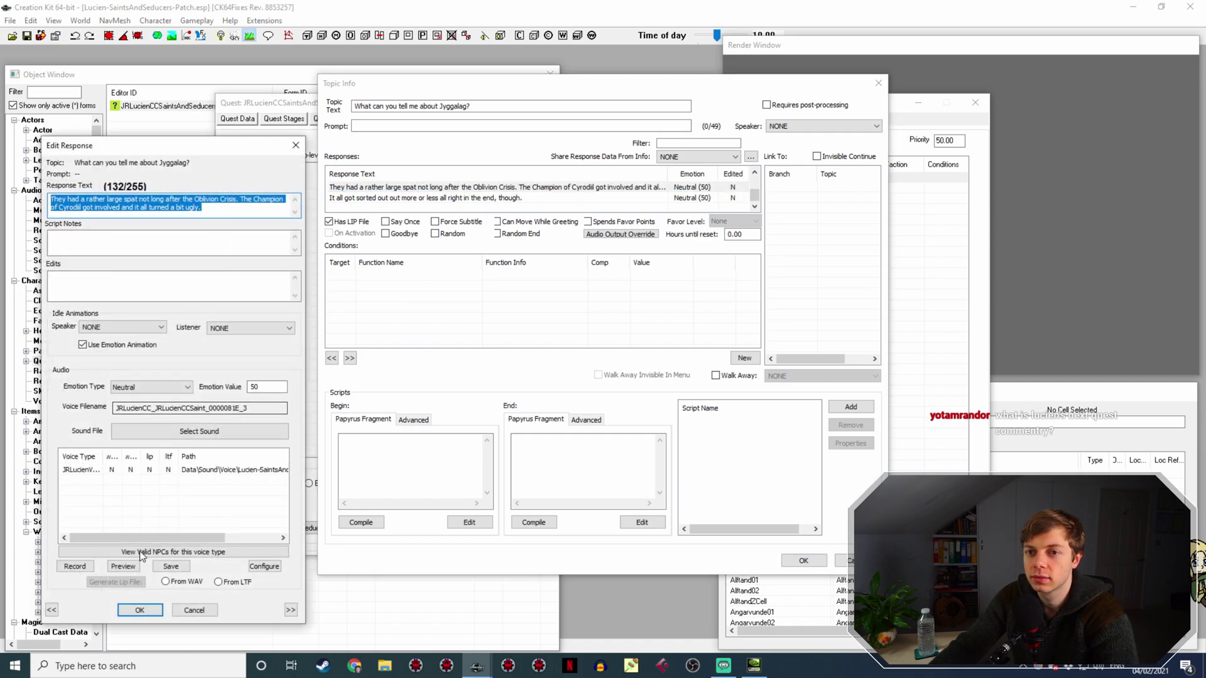
pyautogui.click(140, 610)
pyautogui.doubleClick(403, 197)
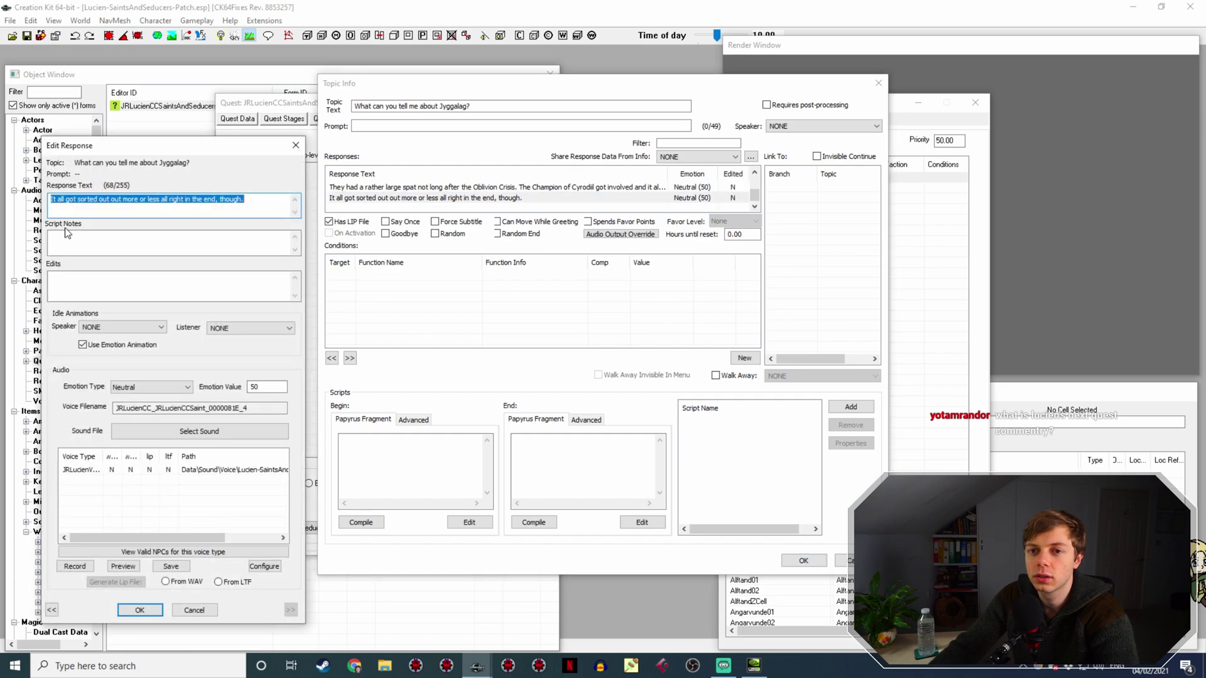
pyautogui.moveTo(185, 203); pyautogui.dragTo(101, 210)
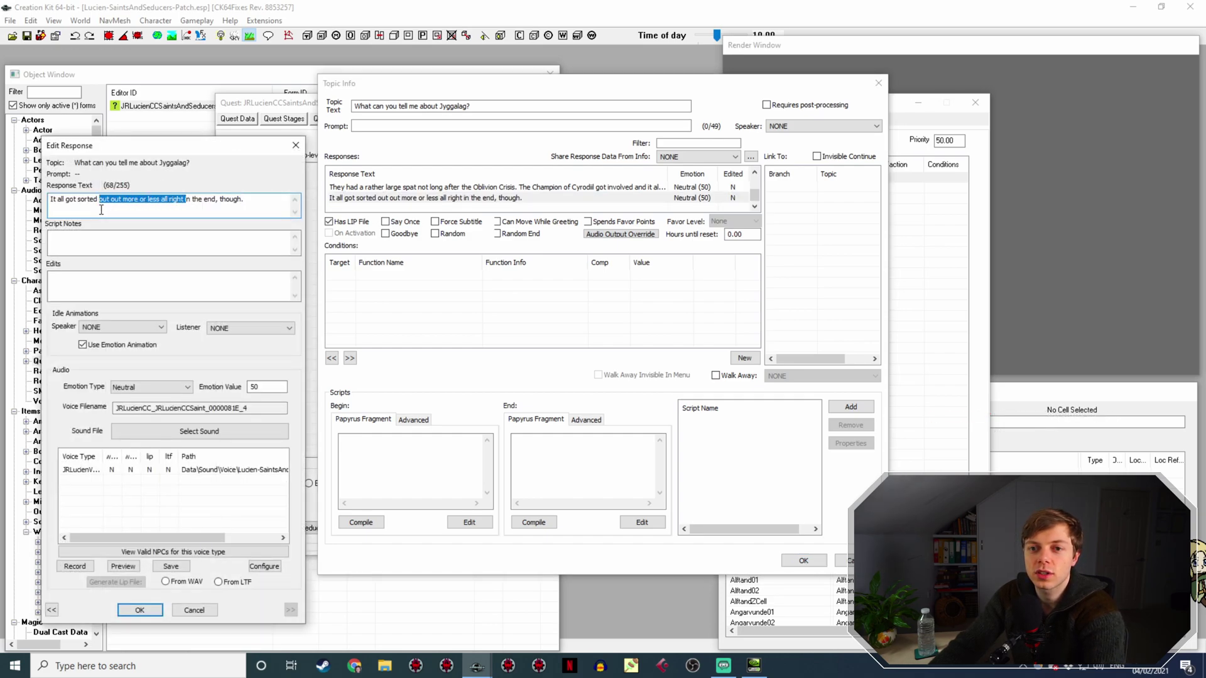
pyautogui.press('BackSpace')
pyautogui.write('out')
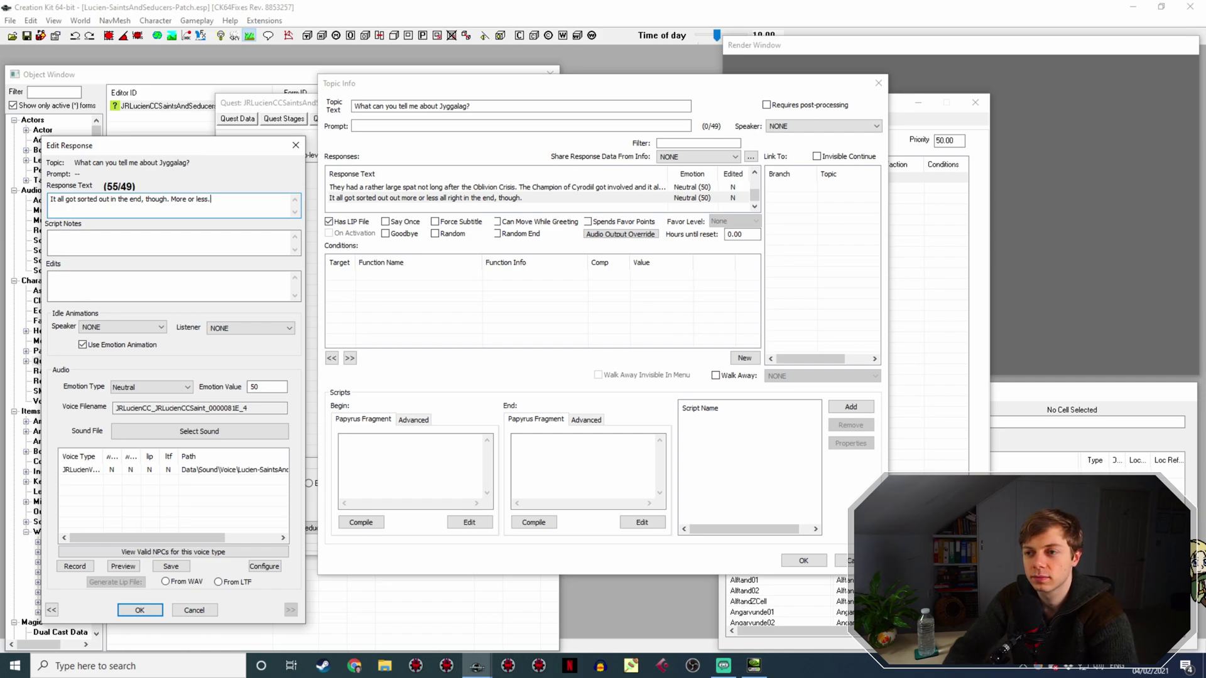
pyautogui.press('Return')
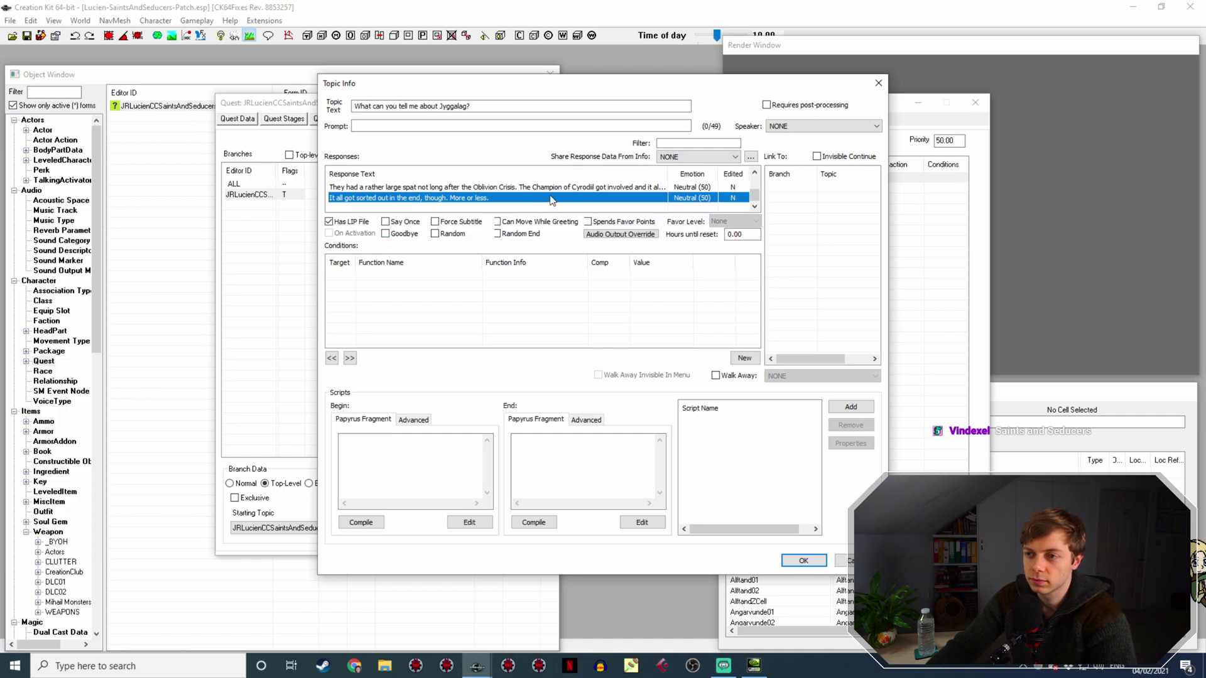
# Check the list of responses about Jyggalag and accept the topic info.
pyautogui.scroll(2, 552, 201)
pyautogui.scroll(-1, 559, 194)
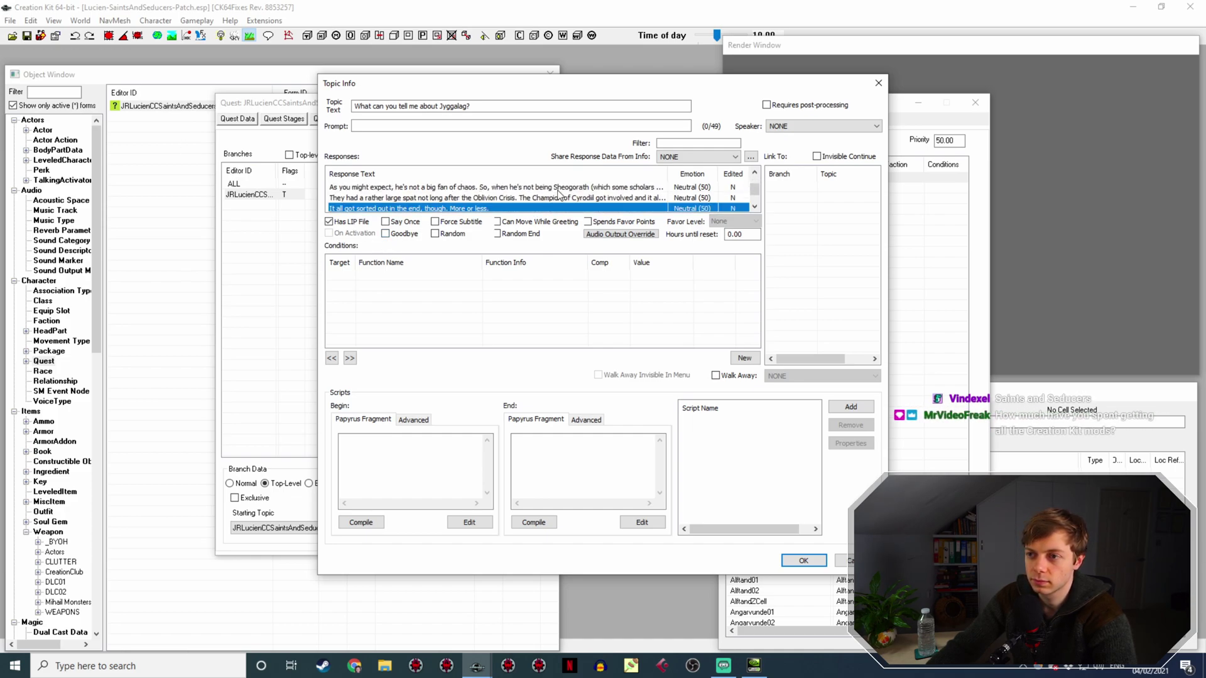
pyautogui.scroll(1, 559, 193)
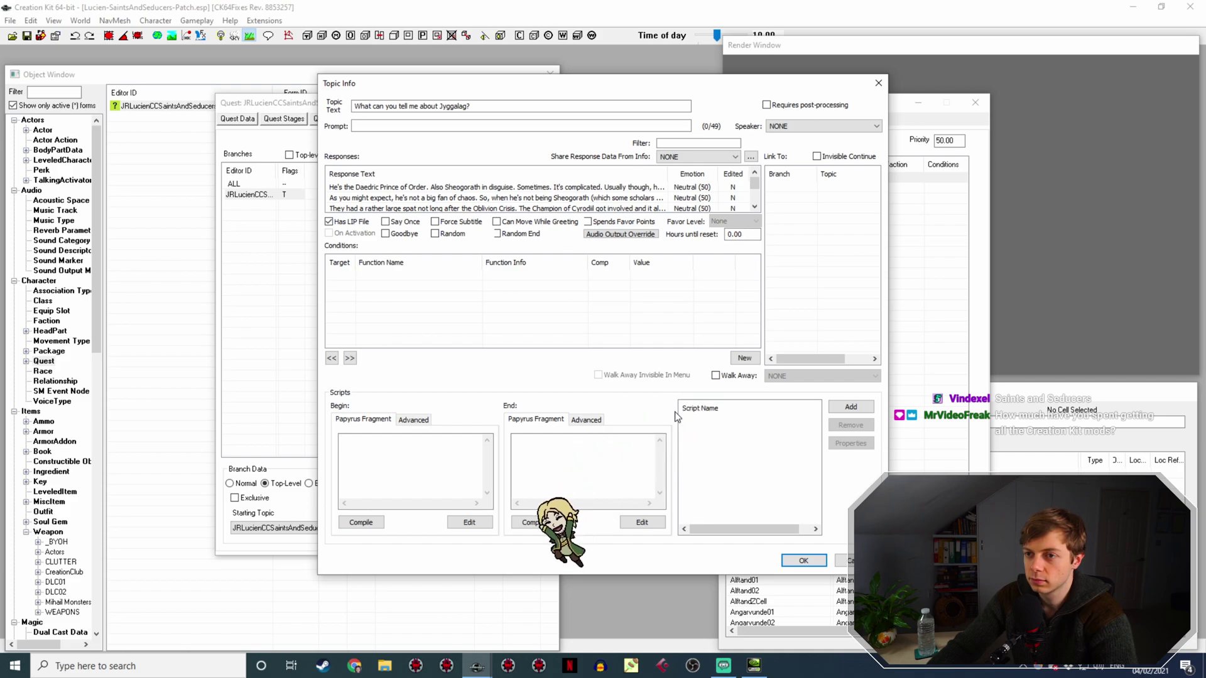
pyautogui.click(798, 561)
# Add a new topic with the ID JRLucienCCSaintsAndSeducersJygallagB1 to the existing branch.
pyautogui.rightClick(407, 201)
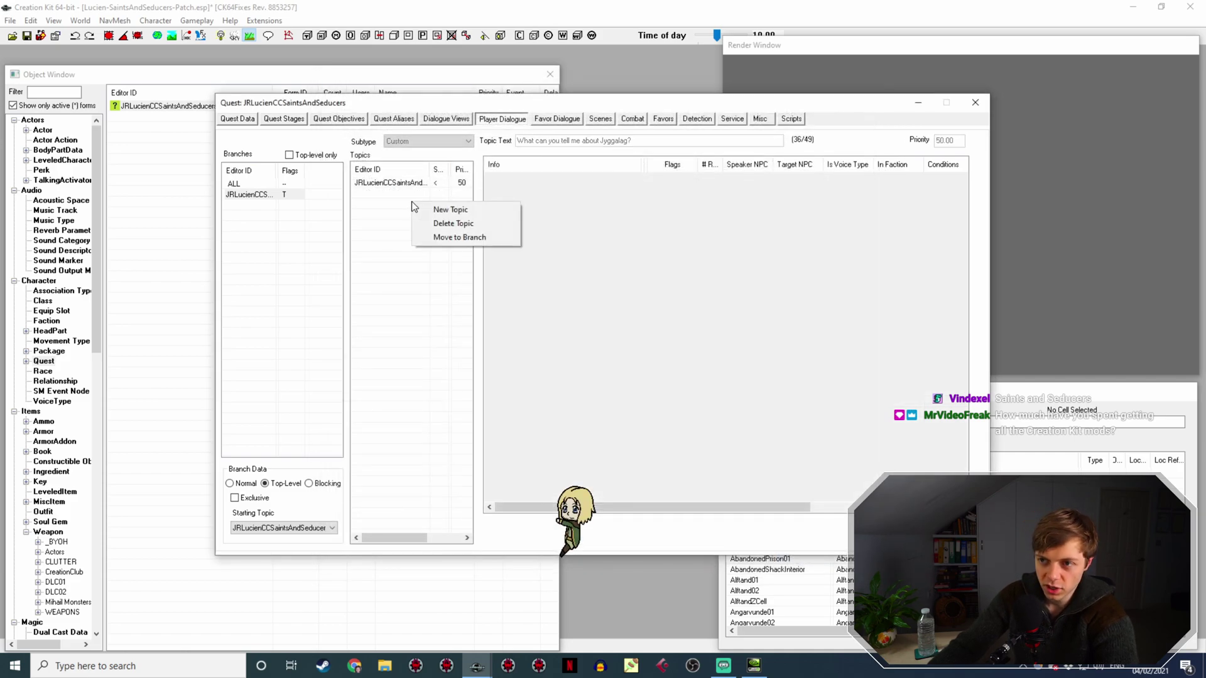
pyautogui.click(439, 208)
pyautogui.click(331, 145)
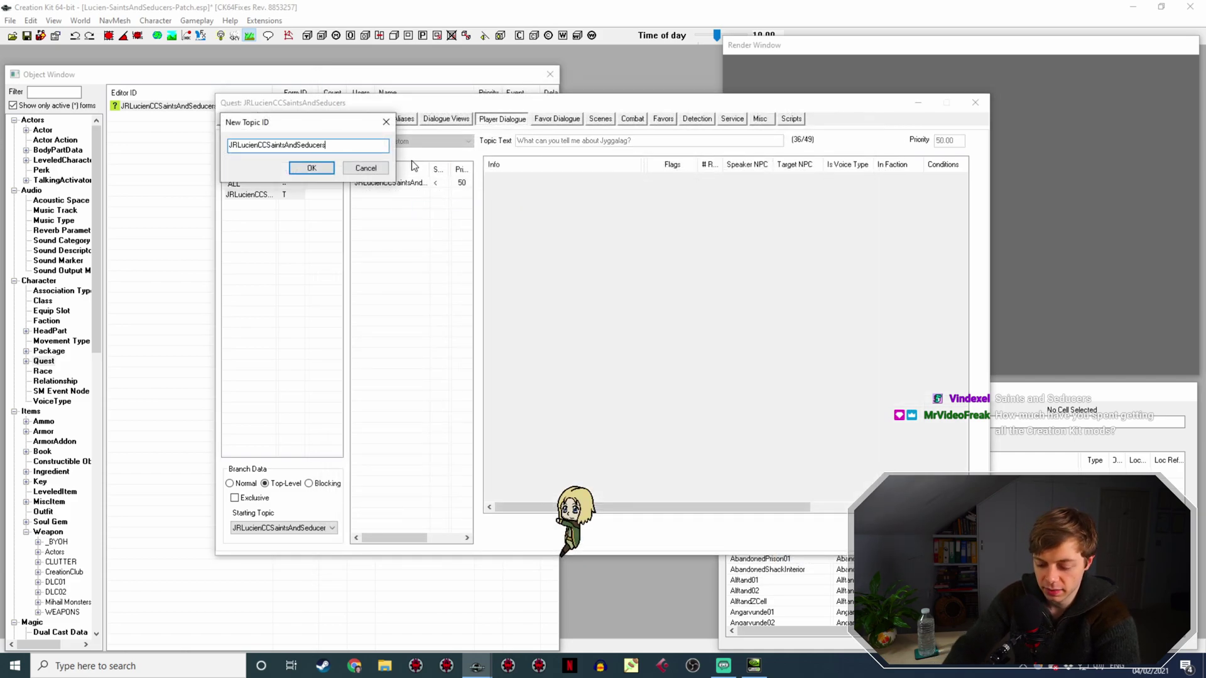
pyautogui.write('J')
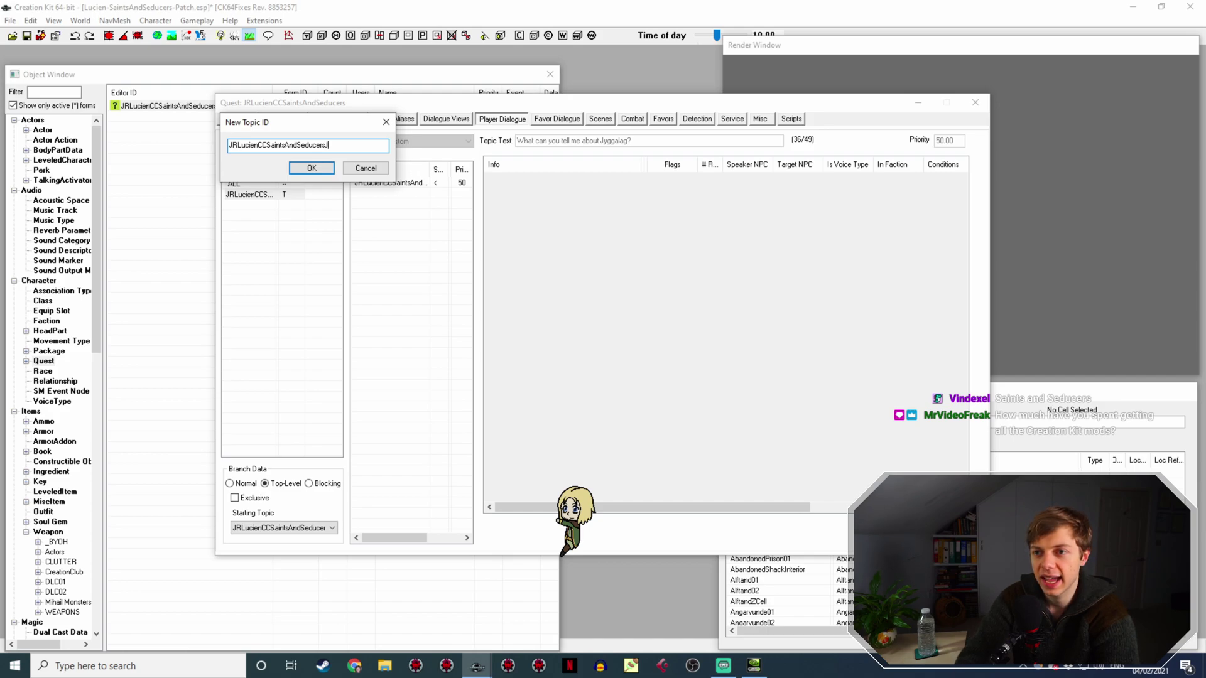
pyautogui.write('yg')
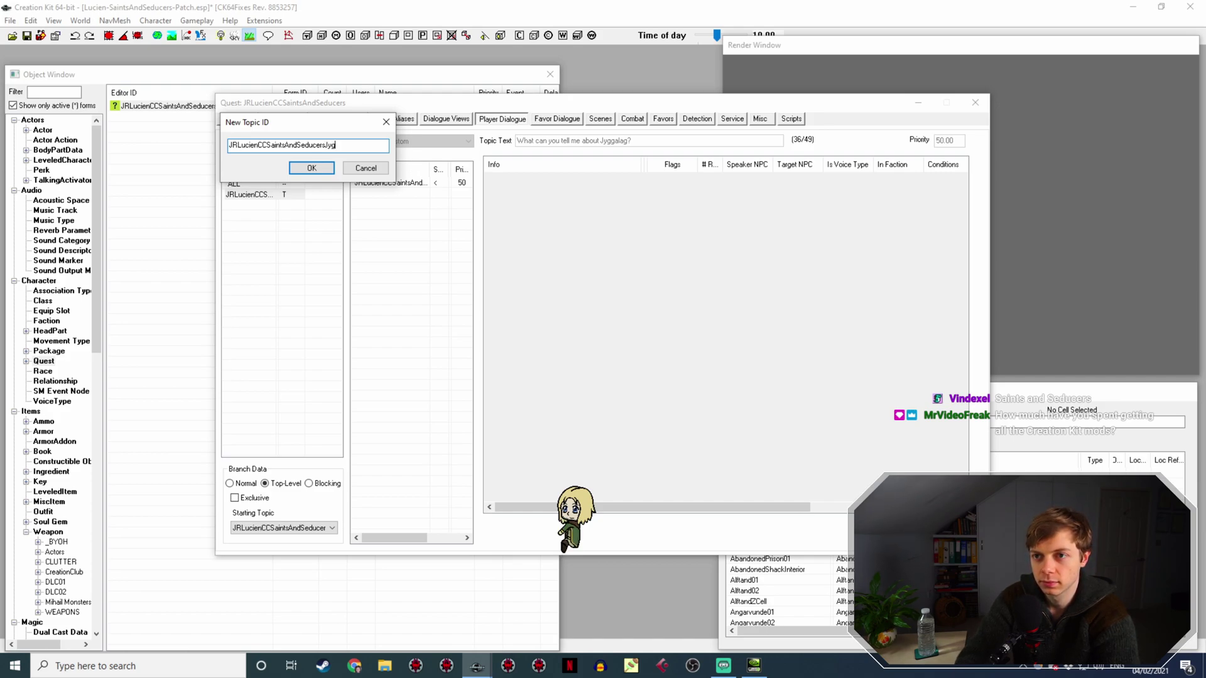
pyautogui.write('galagB1')
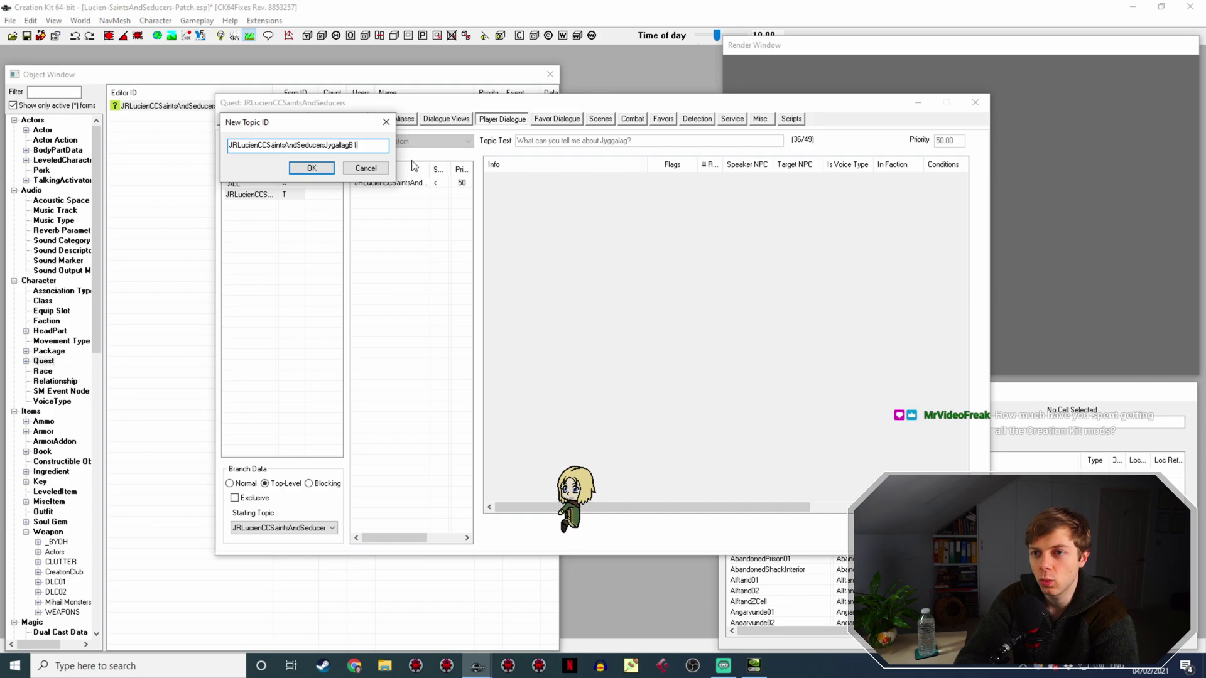
pyautogui.press('Return')
# Correct the spelling of the new topic's ID to JRLucienCCSaintsAndSeducersJyggalagB1.
pyautogui.moveTo(429, 169); pyautogui.dragTo(480, 171)
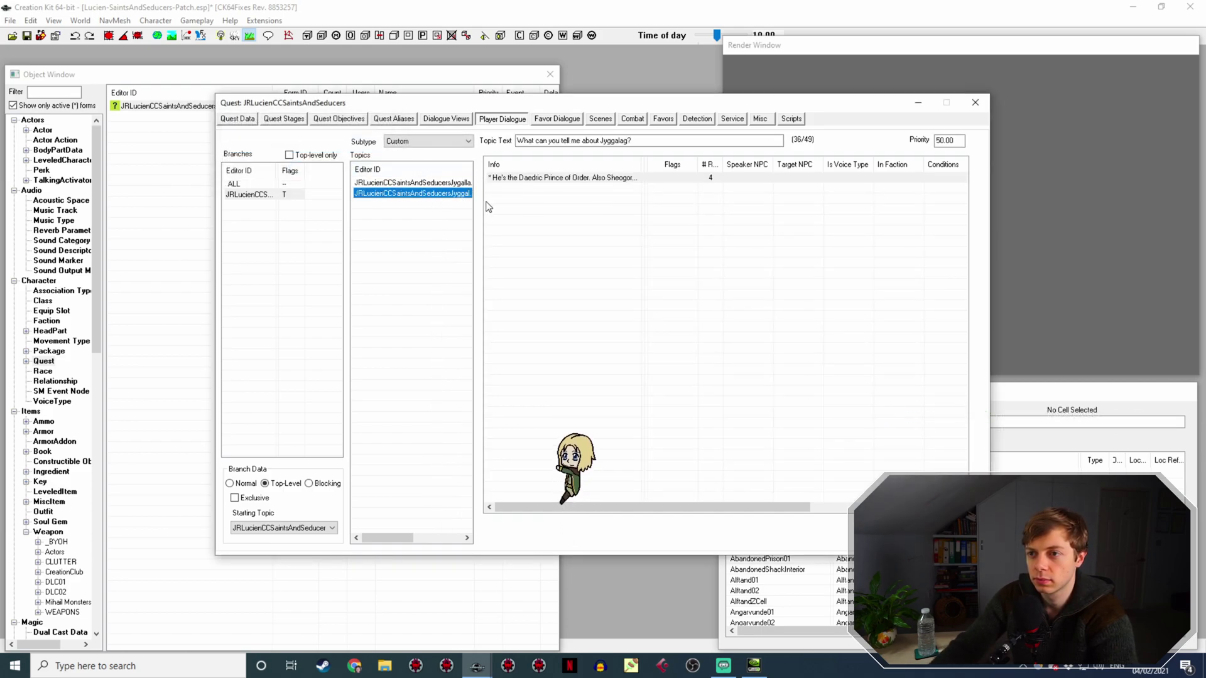
pyautogui.click(454, 194)
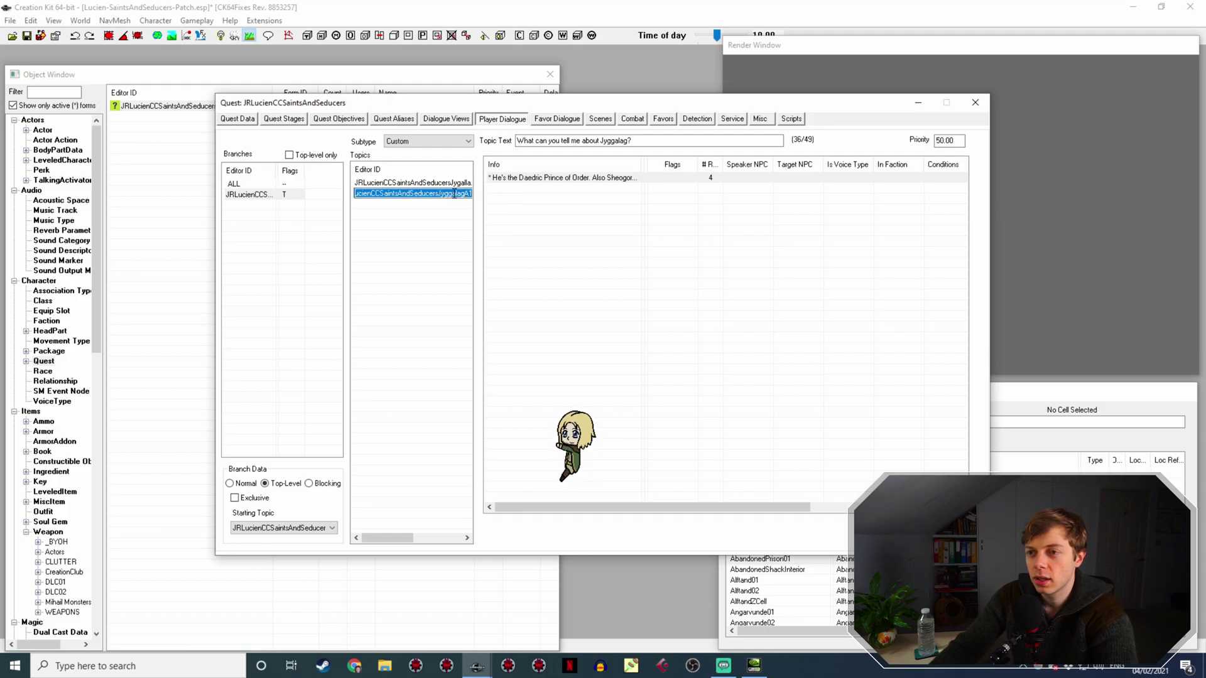
pyautogui.click(461, 185)
pyautogui.click(462, 184)
pyautogui.click(462, 183)
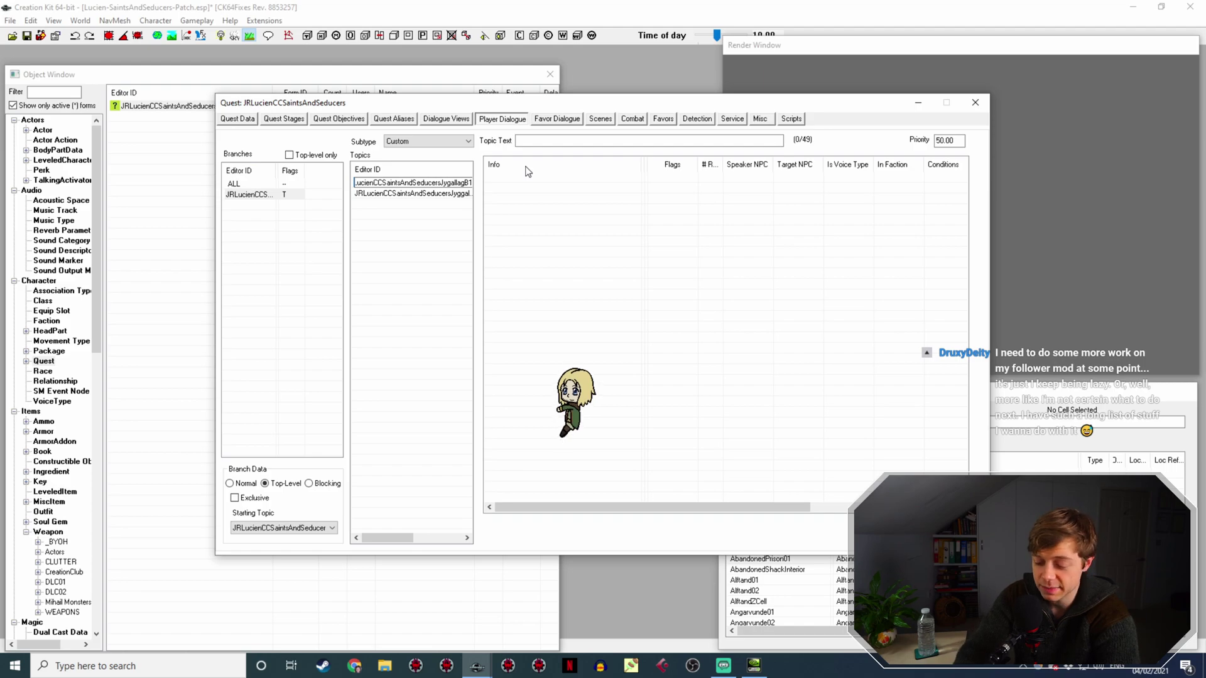
pyautogui.write('g')
pyautogui.press('Right')
pyautogui.press('Right')
pyautogui.press('BackSpace')
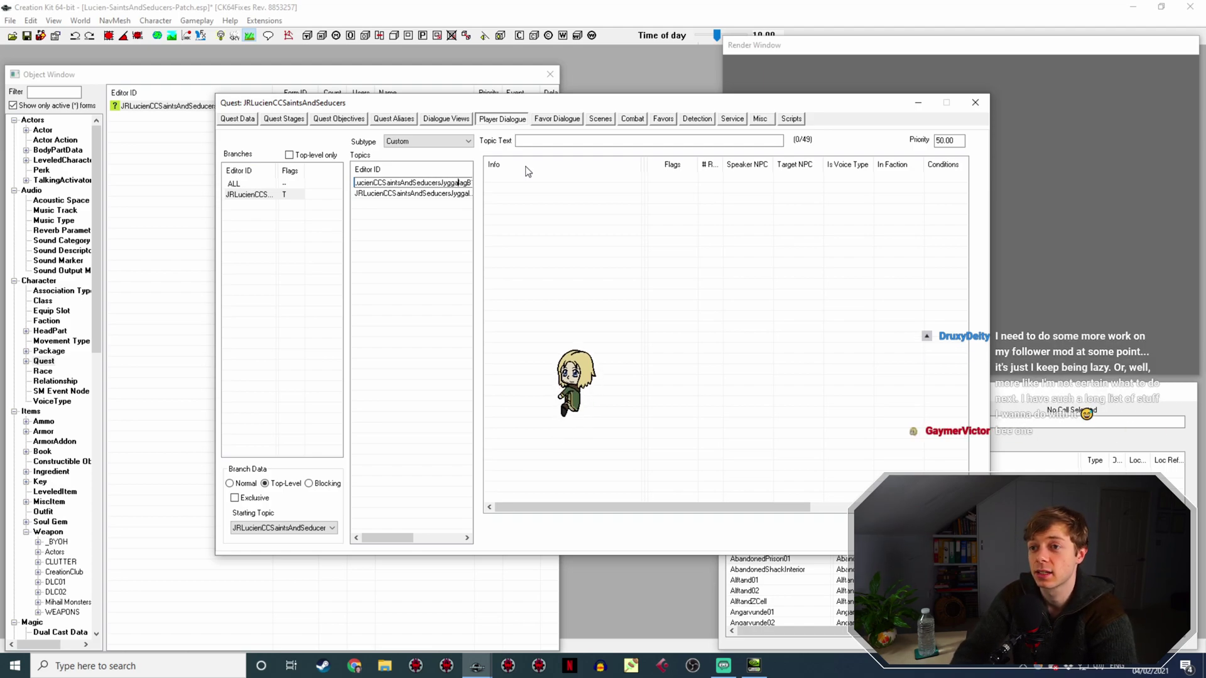
pyautogui.press('Return')
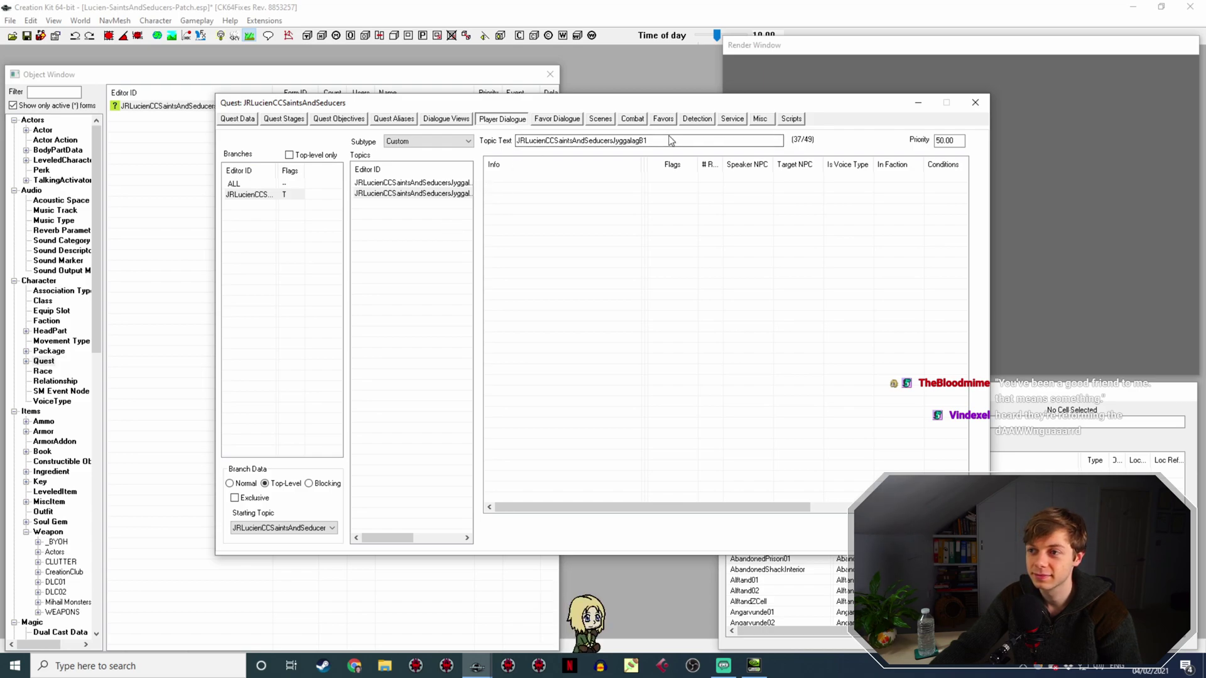
# Set the topic text of the JyggalagB1 topic to "What do you know about this sword?".
pyautogui.press('Tab')
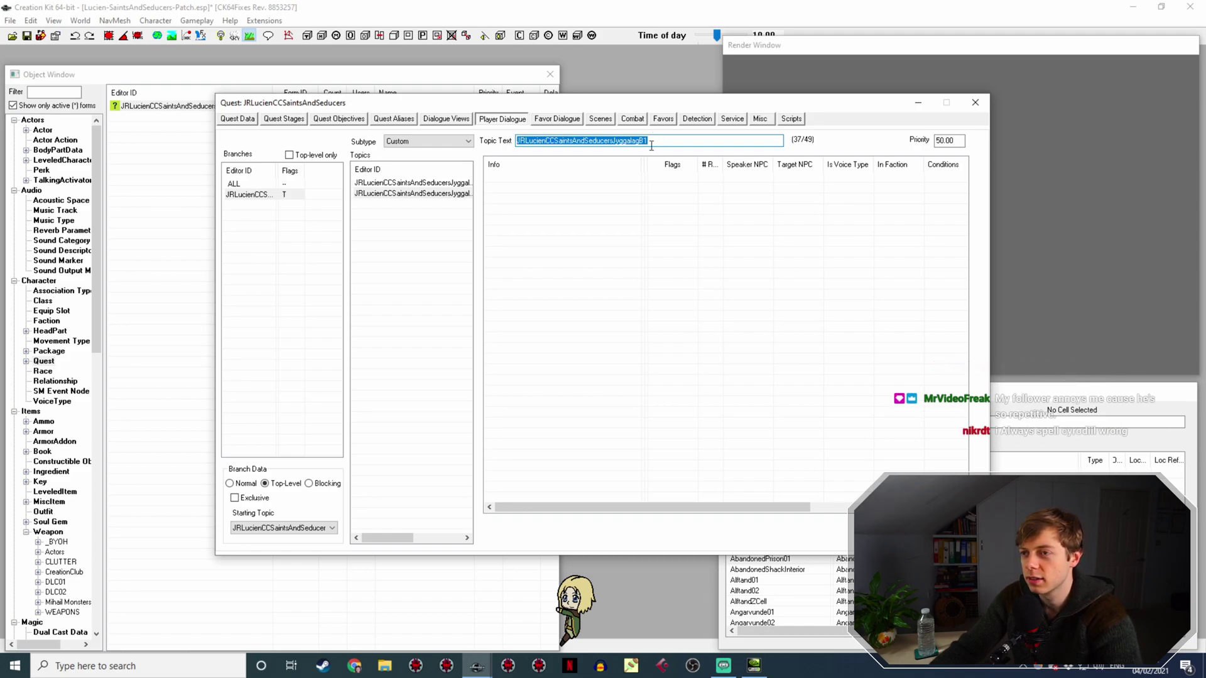
pyautogui.click(447, 182)
pyautogui.click(459, 193)
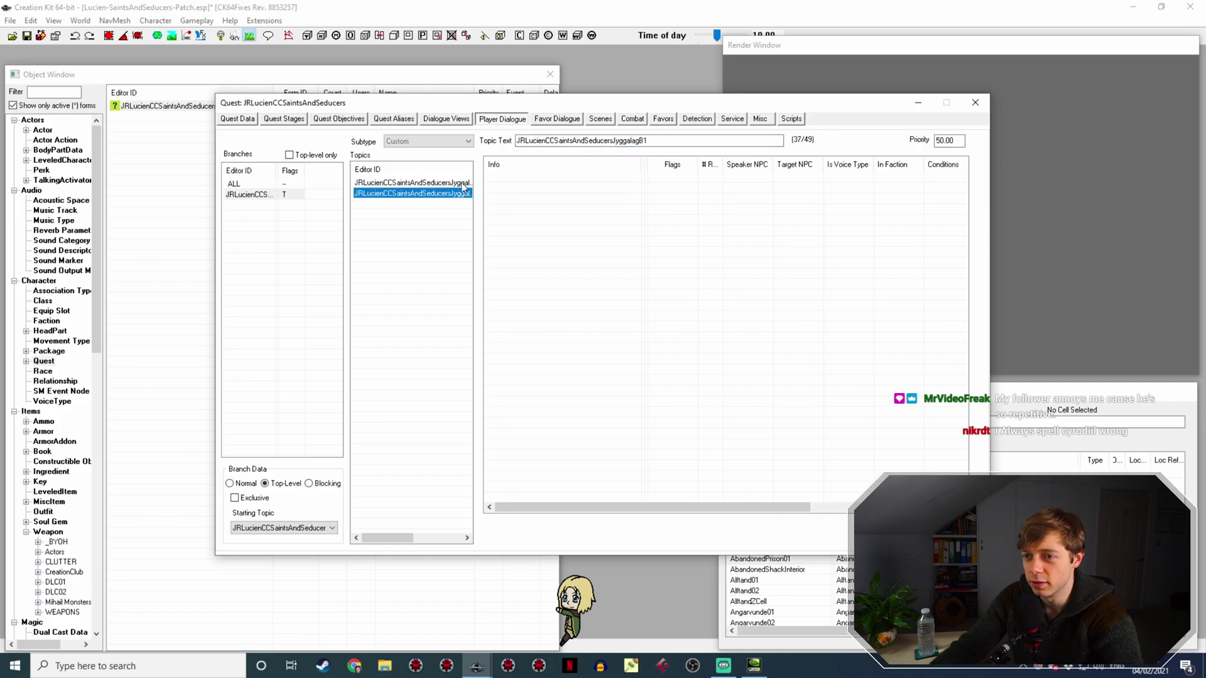
pyautogui.doubleClick(517, 140)
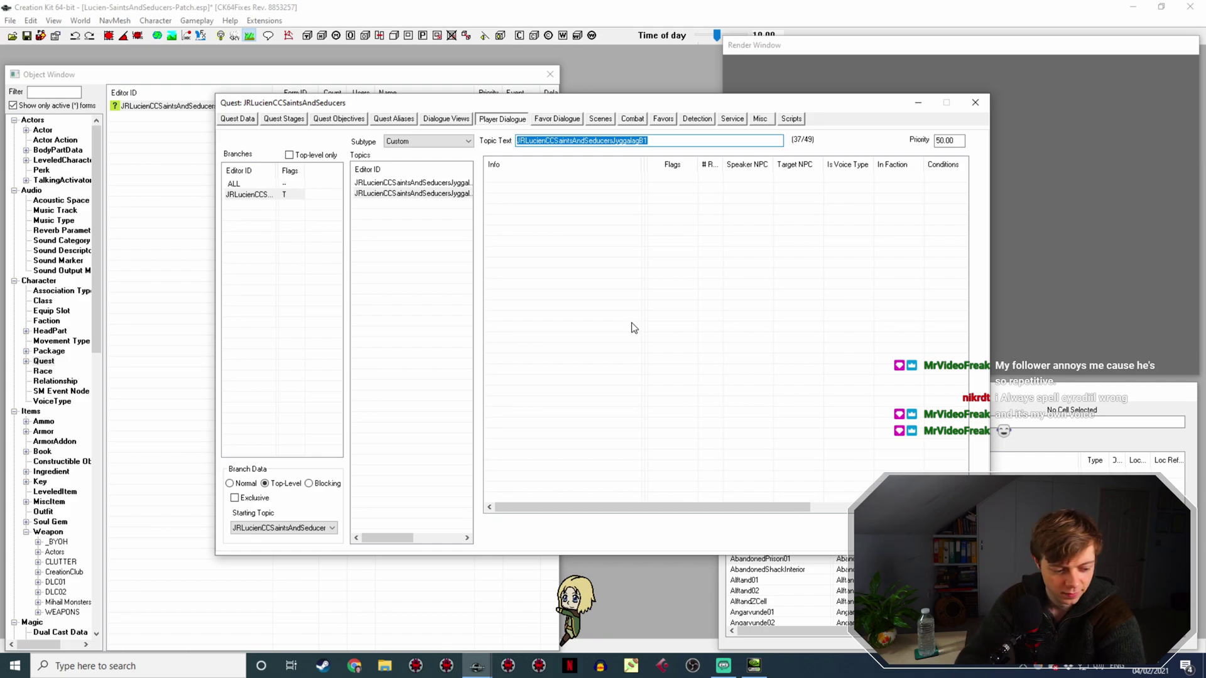
pyautogui.write('What do you know about this sword?')
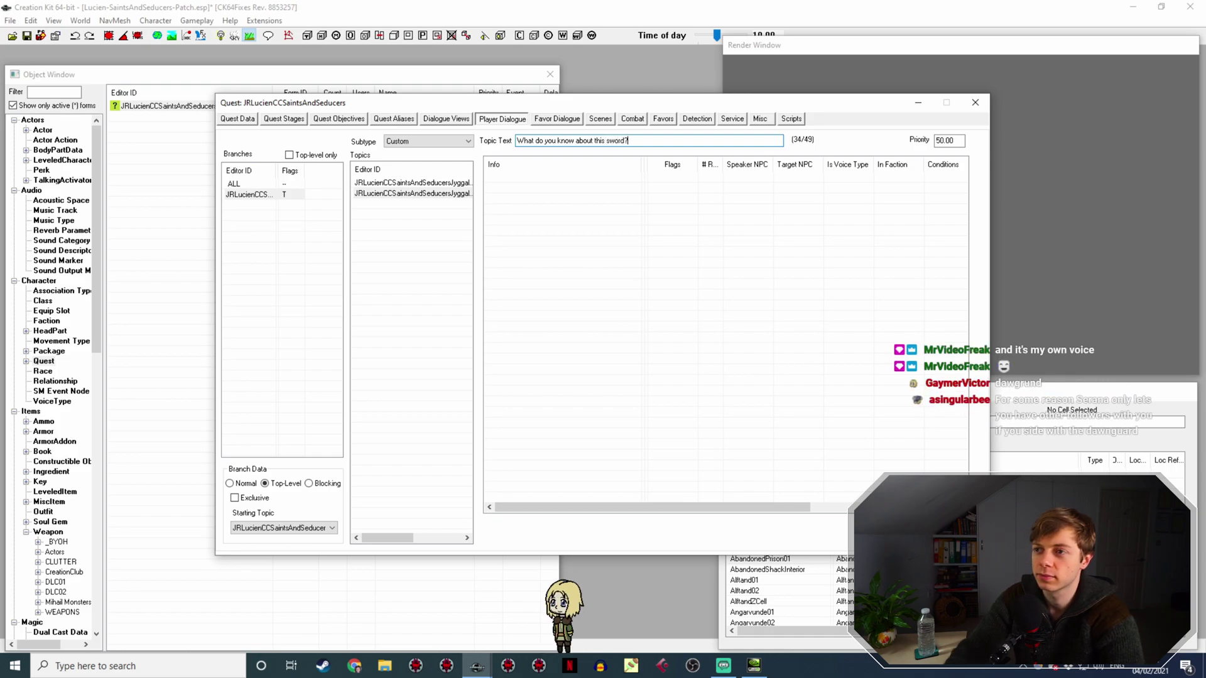
# Replace "this" with "his" in the sword topic's text.
pyautogui.click(604, 140)
pyautogui.press('BackSpace')
pyautogui.press('BackSpace')
pyautogui.press('BackSpace')
pyautogui.write('is')
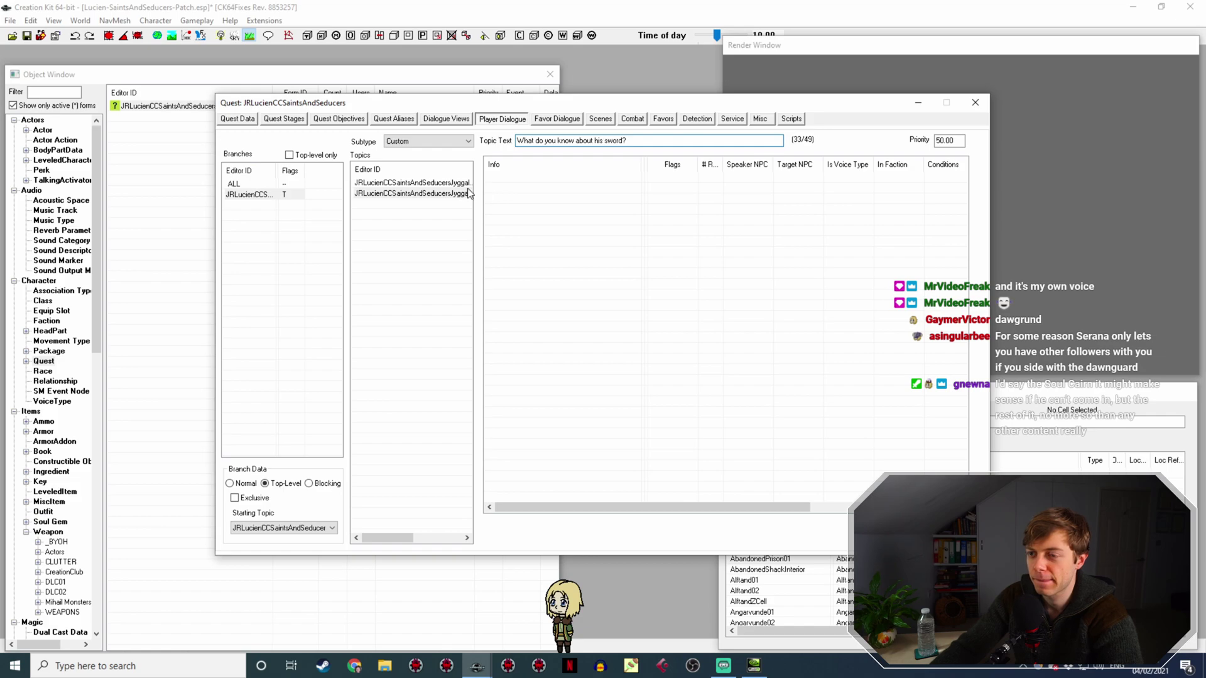
# Add a first response to the topic: "Well now, it looks pretty pointy. Probably not the nicest thing to be on the receiving end of.".
pyautogui.rightClick(514, 193)
pyautogui.click(525, 194)
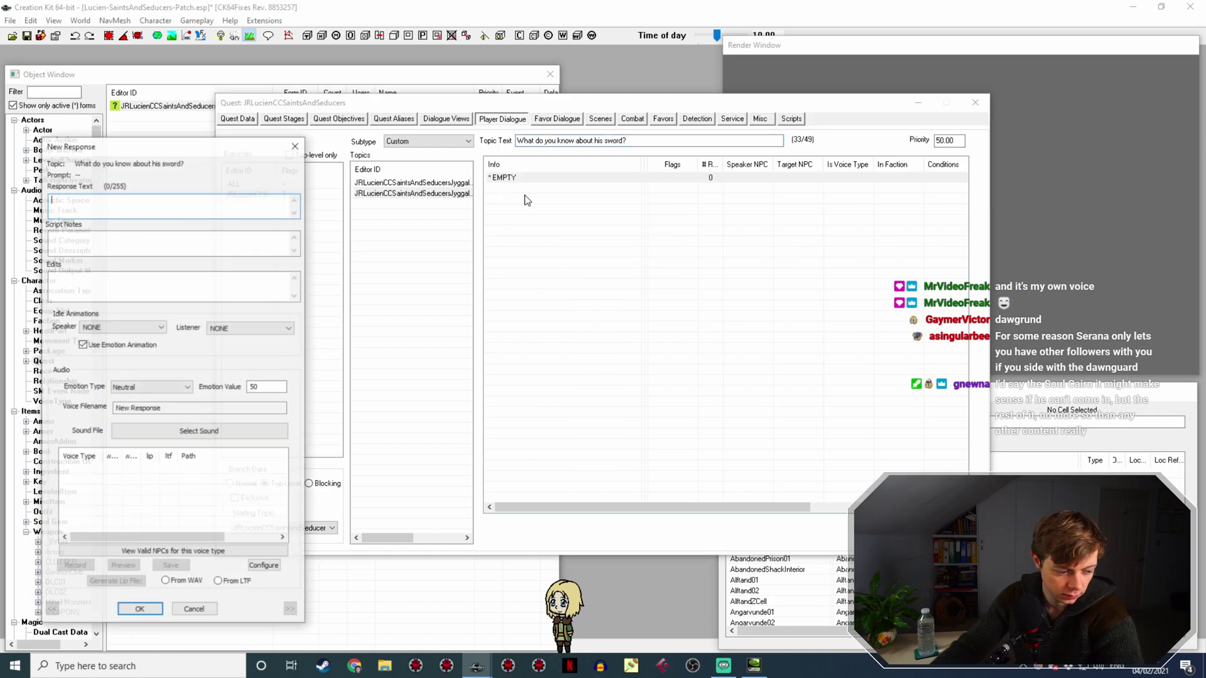
pyautogui.moveTo(209, 145); pyautogui.dragTo(628, 93)
pyautogui.write('Well no')
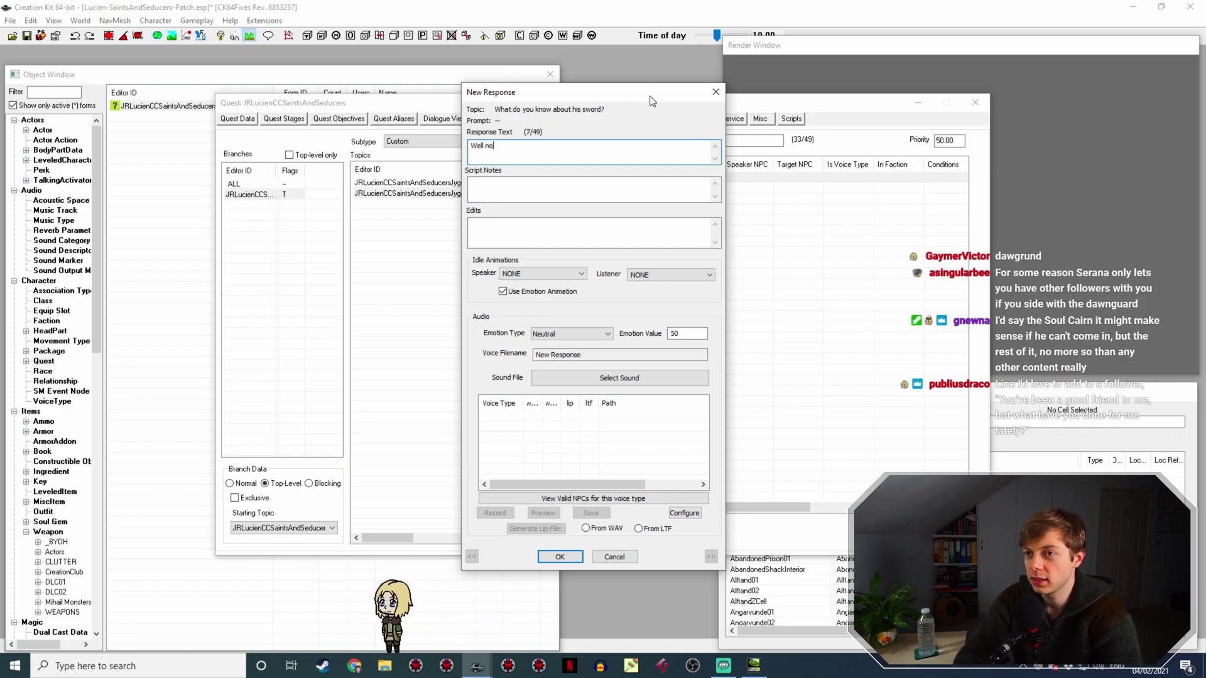
pyautogui.write('w, it looks pret')
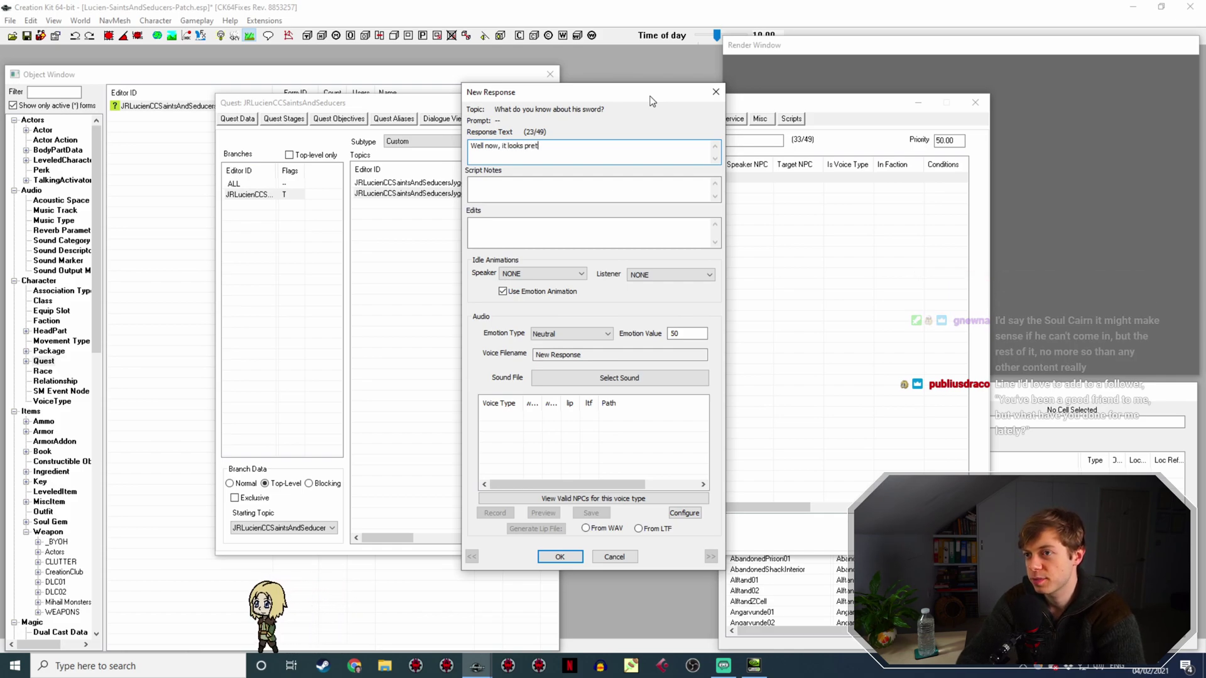
pyautogui.write('ty pointy.')
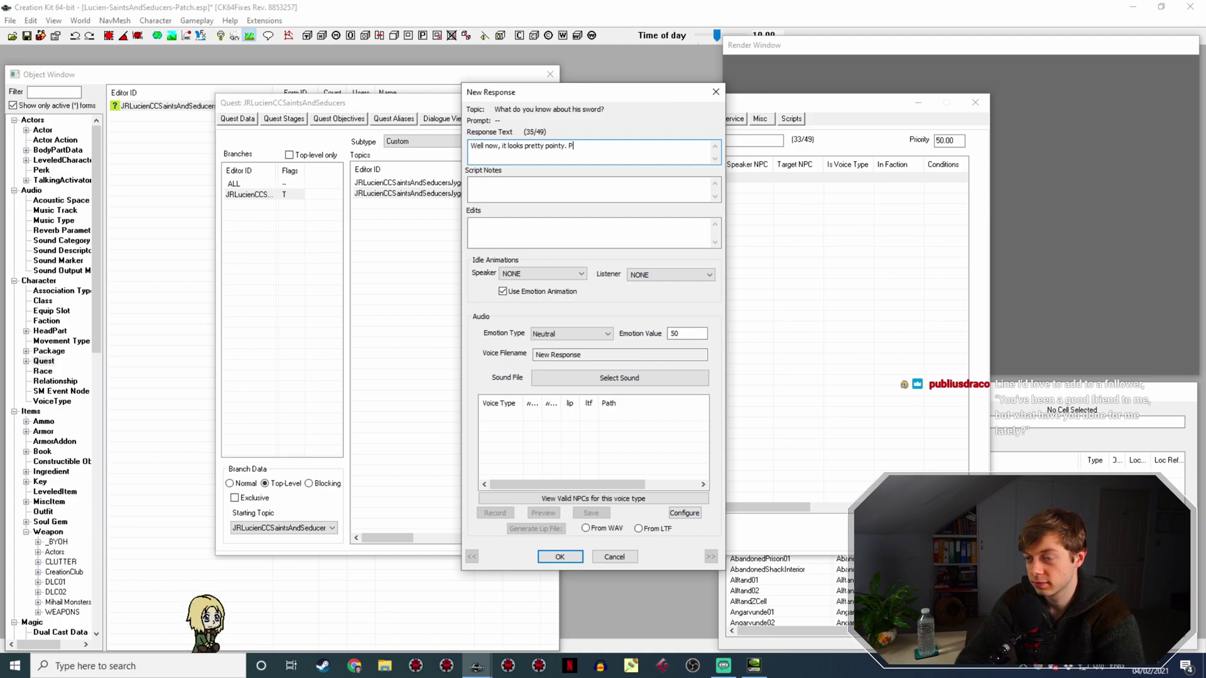
pyautogui.write('Probably not the nicest thing to be on')
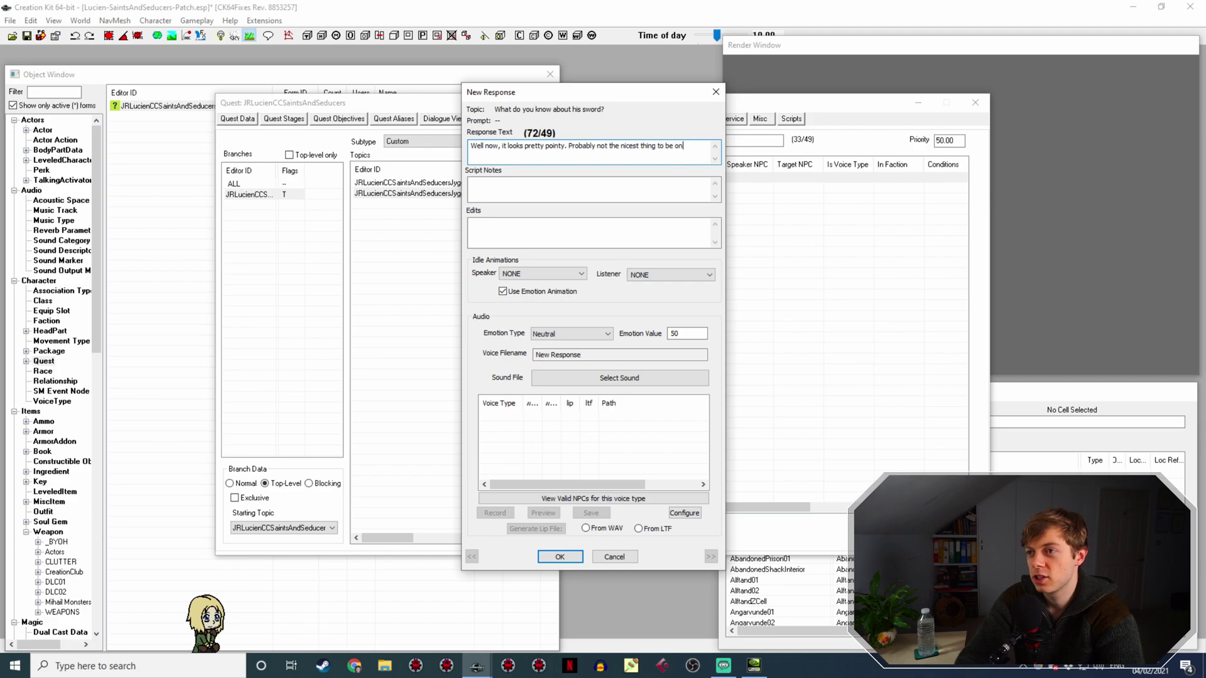
pyautogui.write('receiving end of.')
pyautogui.press('Return')
# Add a second response: "I'll be honest, I couldn't really tell you much else about it. There's nothing in the lore, and there are no obvious enchantments...".
pyautogui.rightClick(605, 204)
pyautogui.click(617, 205)
pyautogui.write("I'll be honest, I couldn't real")
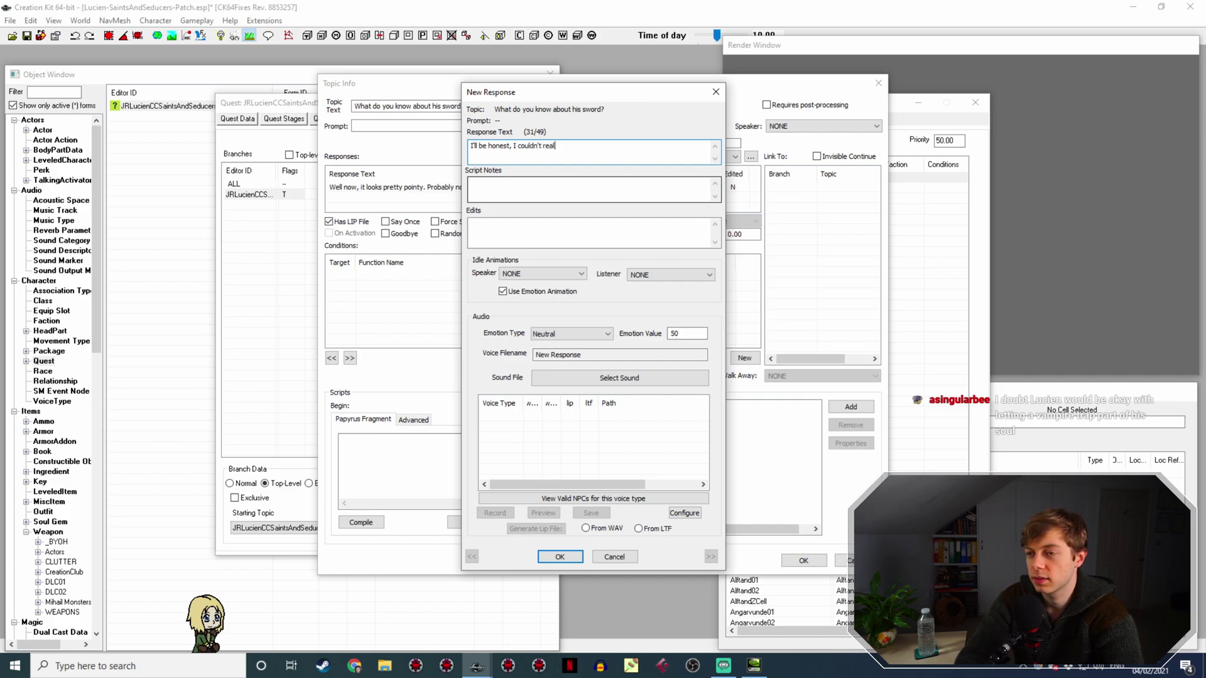
pyautogui.write('u much else ')
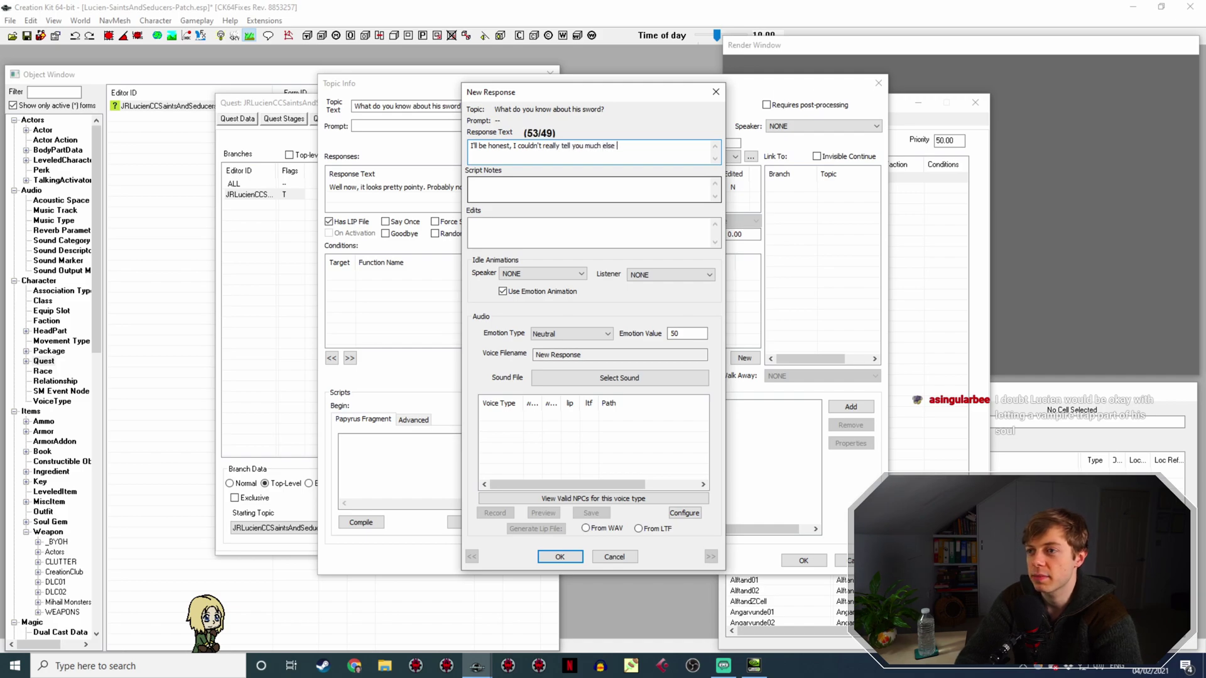
pyautogui.write("about it. There's nothing")
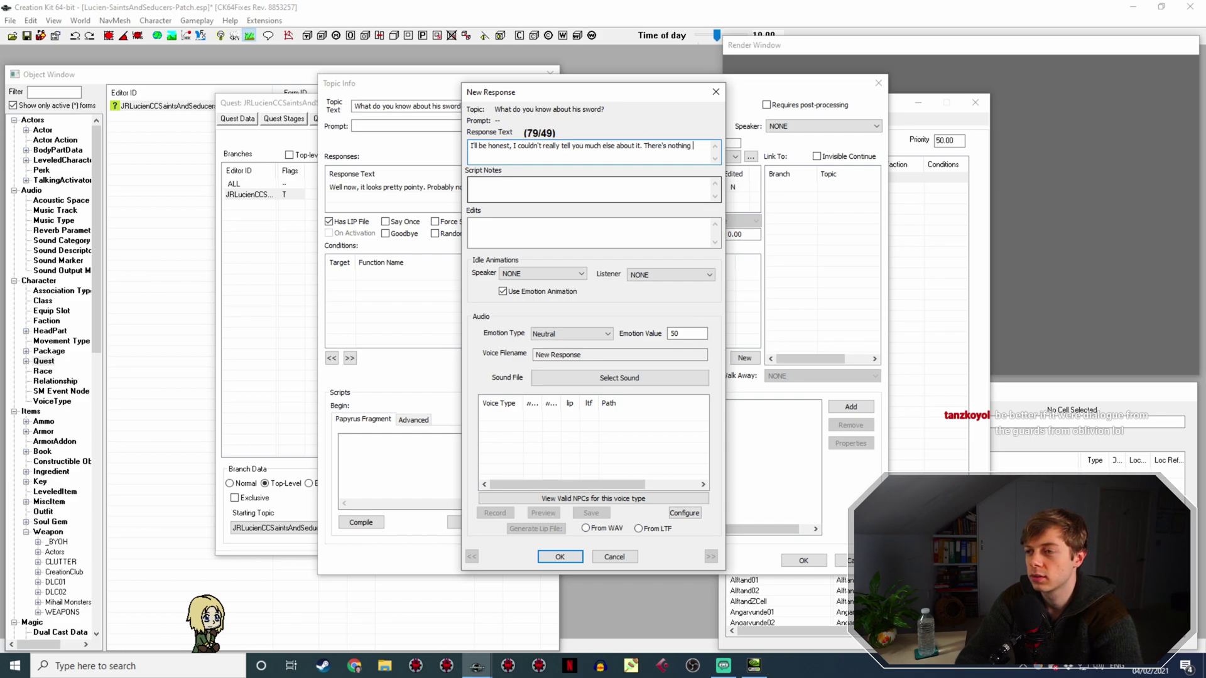
pyautogui.write('there are no obvious enchantments..')
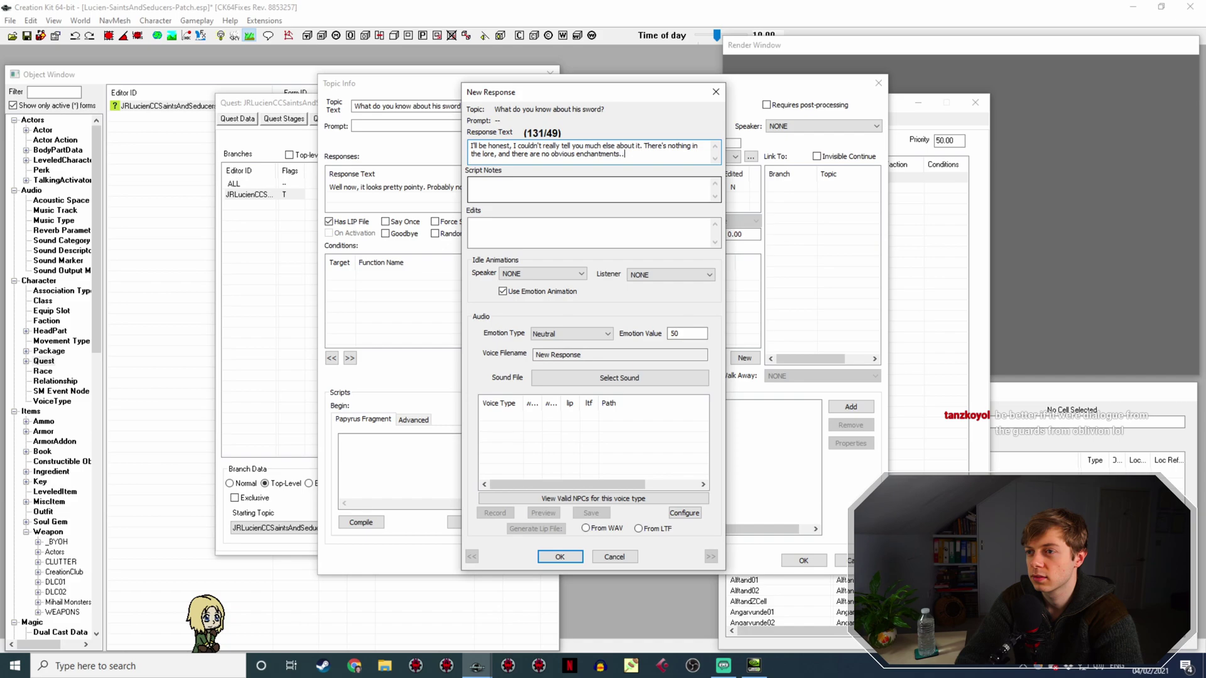
pyautogui.press('Return')
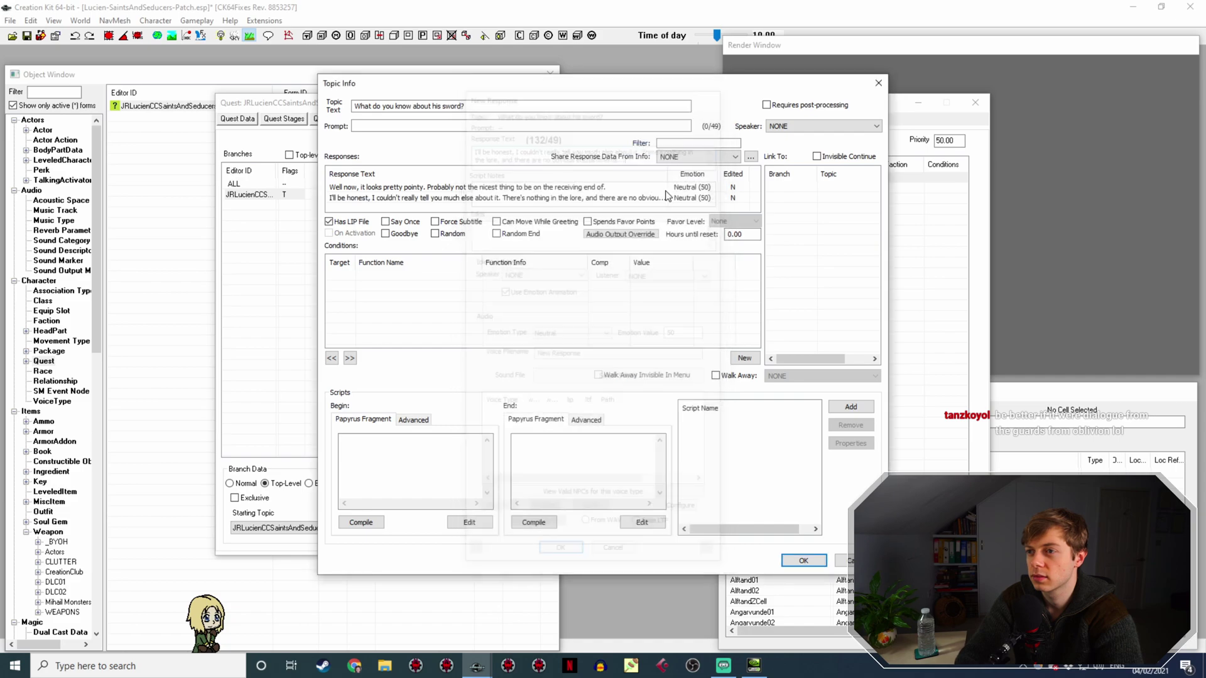
# Add a third response to the sword topic, beginning with "I suppose that makes sense really".
pyautogui.rightClick(619, 212)
pyautogui.click(634, 216)
pyautogui.write('I suppose t')
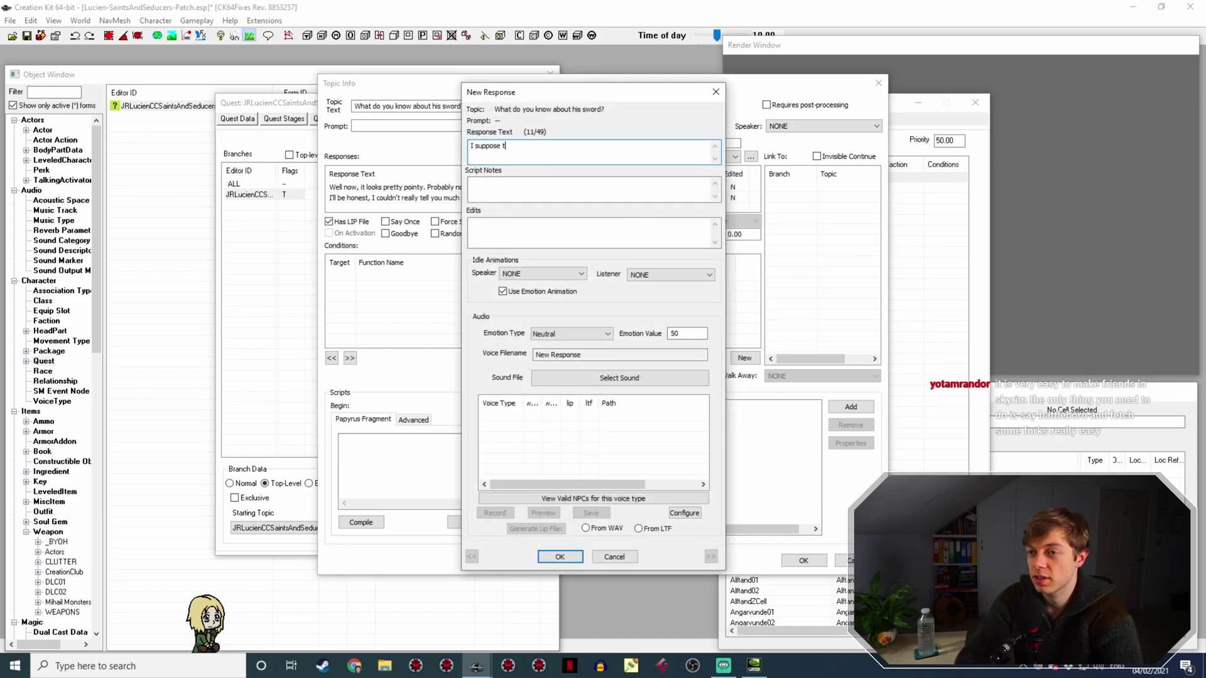
pyautogui.write('hat makes sense really')
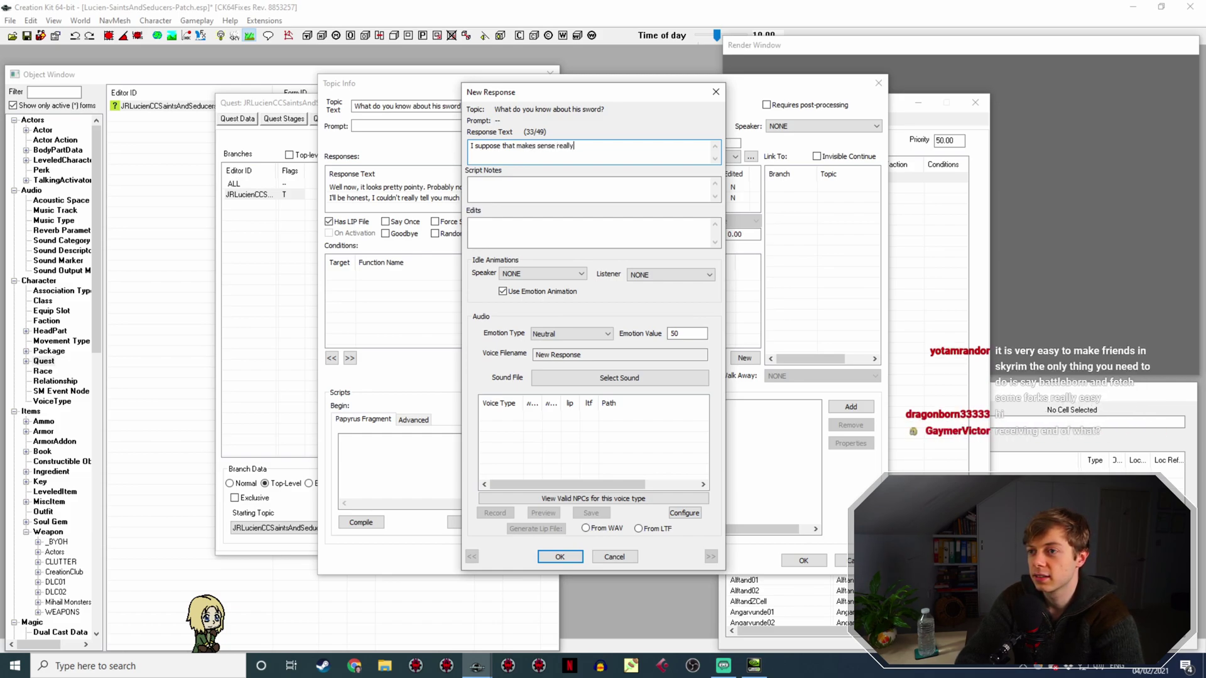
# Finish the third response with ". If Jyggalag's all about being ordered and gray, he'd probably want his sword to be a bit boring. So there you go.".
pyautogui.write(", iIf Jygalag's all about")
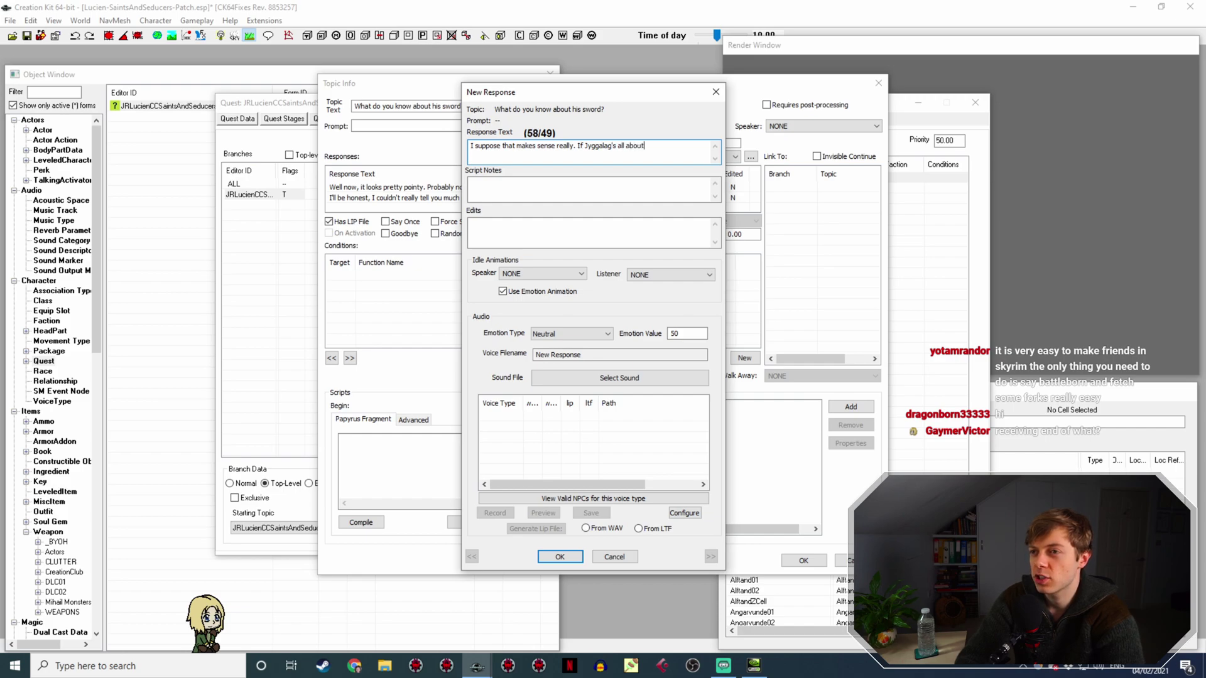
pyautogui.write('being ordered and gray')
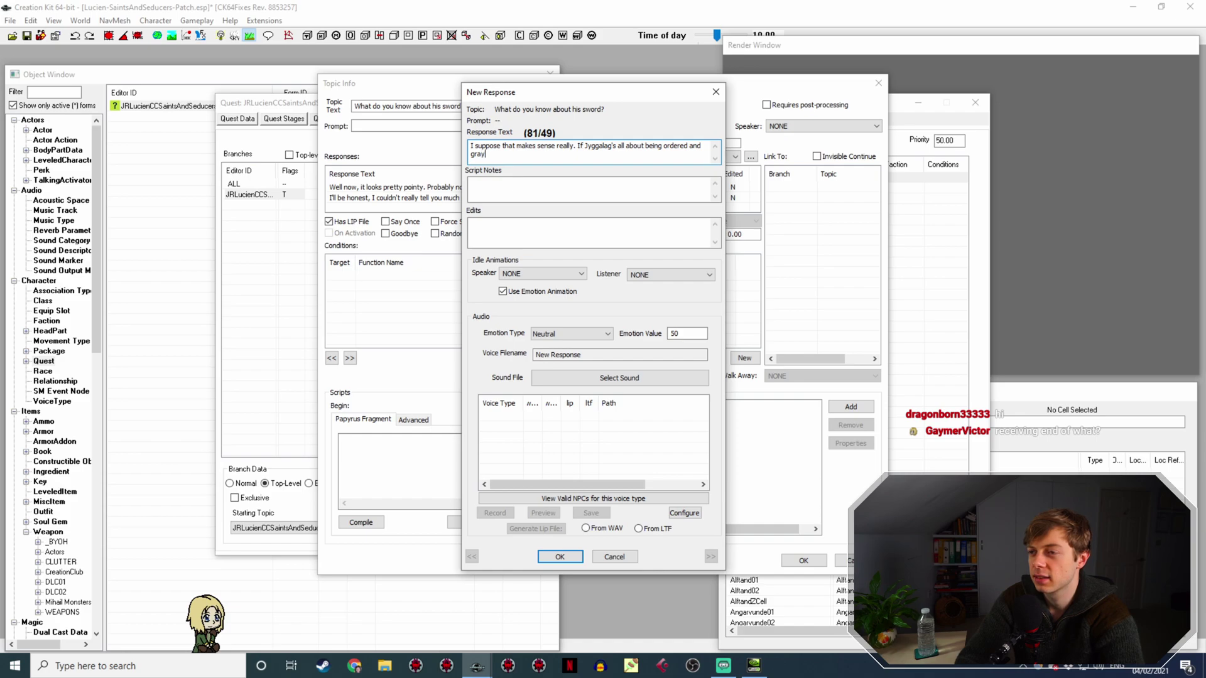
pyautogui.write(", he'd probably want his sword to be a bit boring. So there you go.")
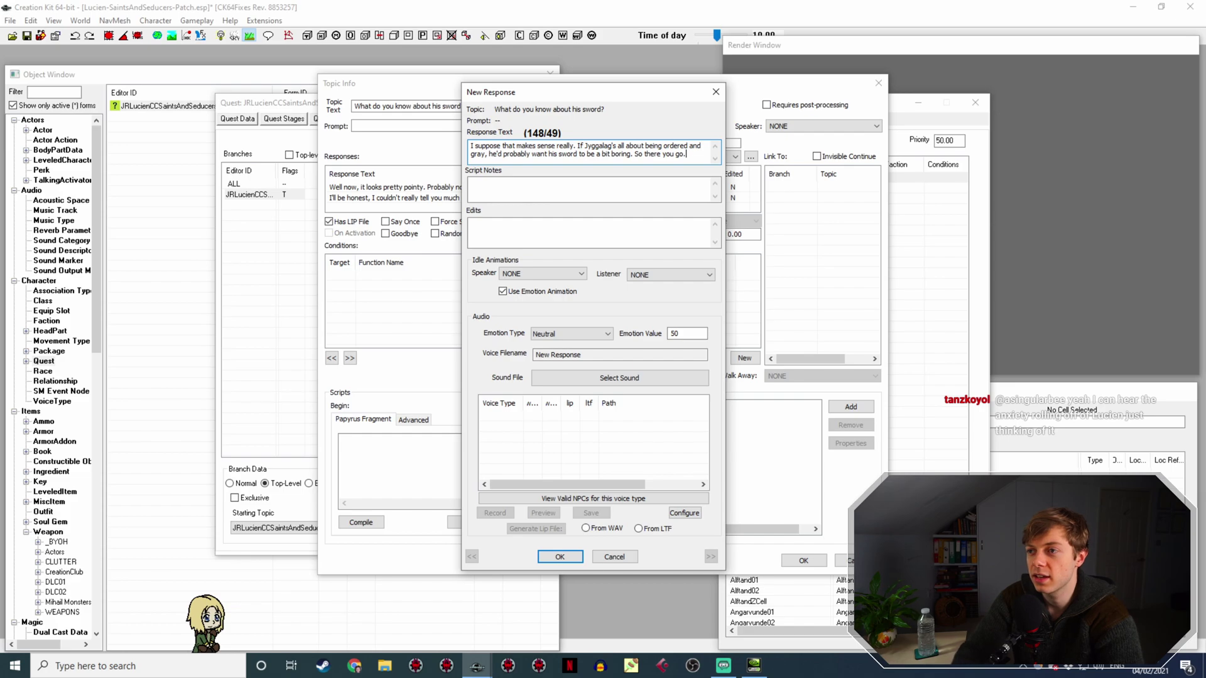
pyautogui.press('Return')
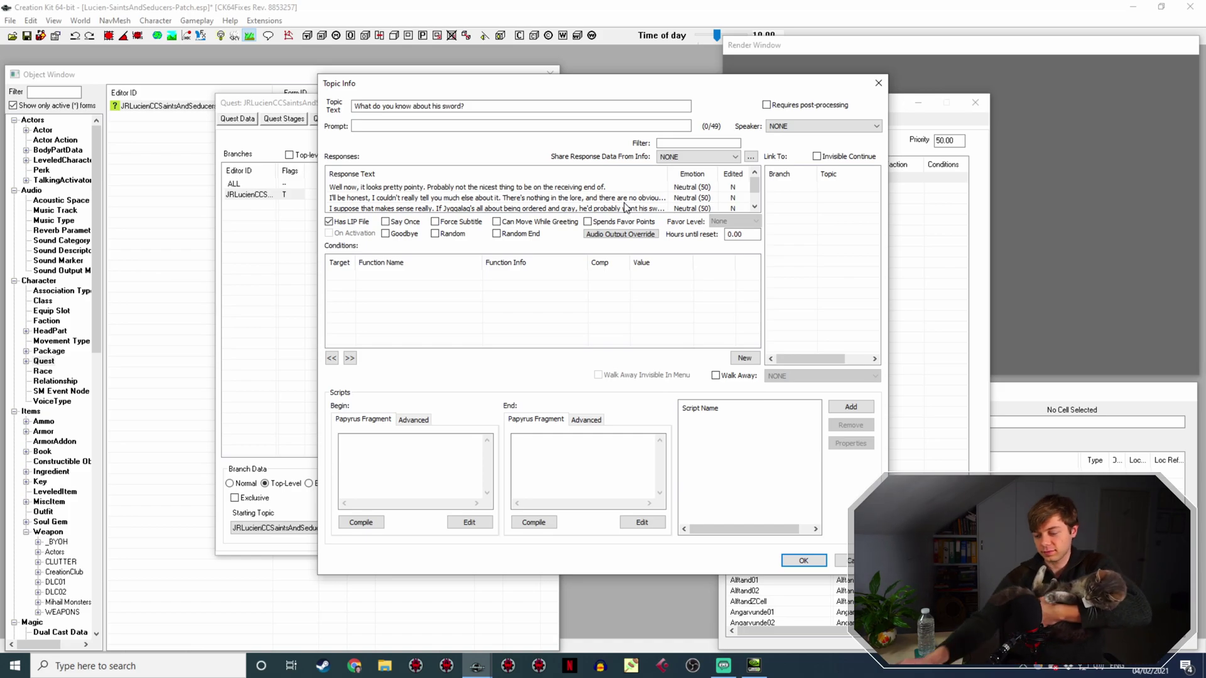
# Switch to Streamlabs OBS and change the live scene to Camera.
pyautogui.click(731, 670)
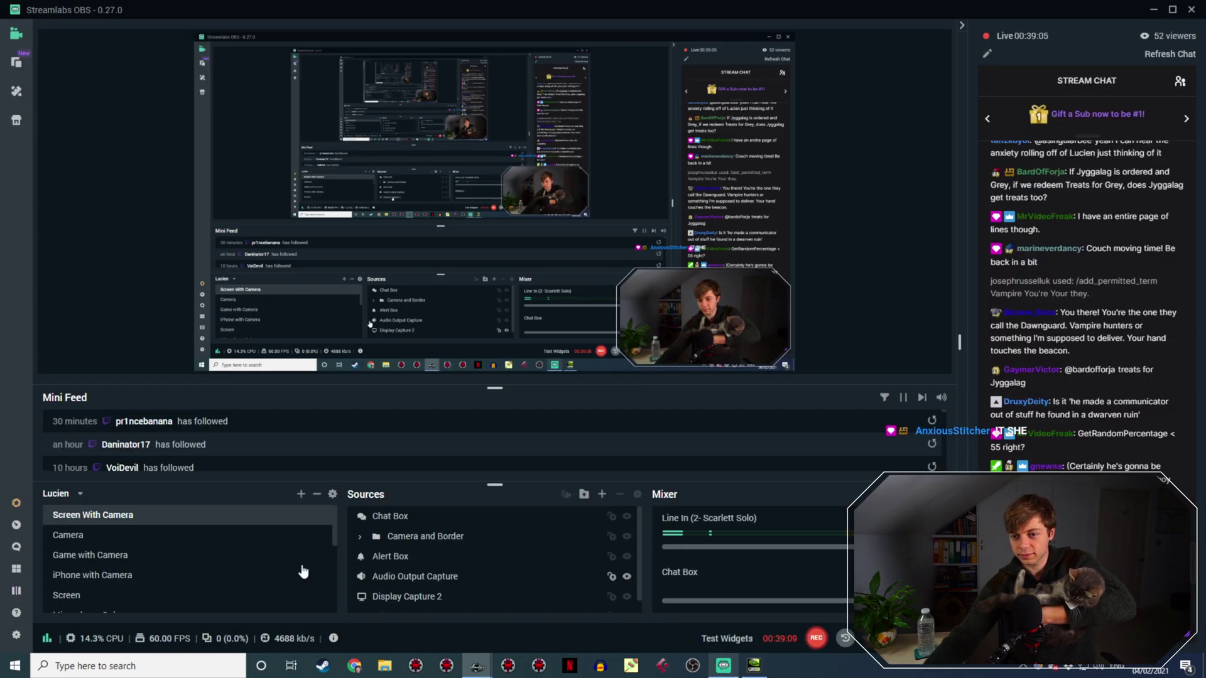
pyautogui.click(94, 540)
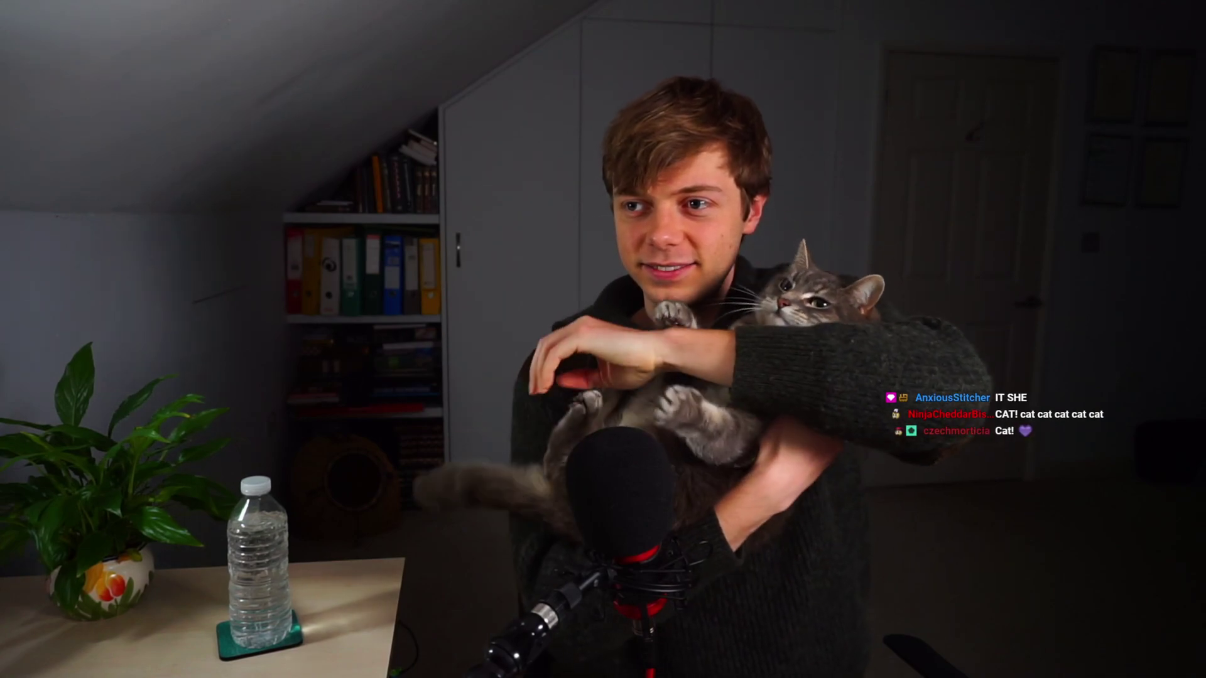
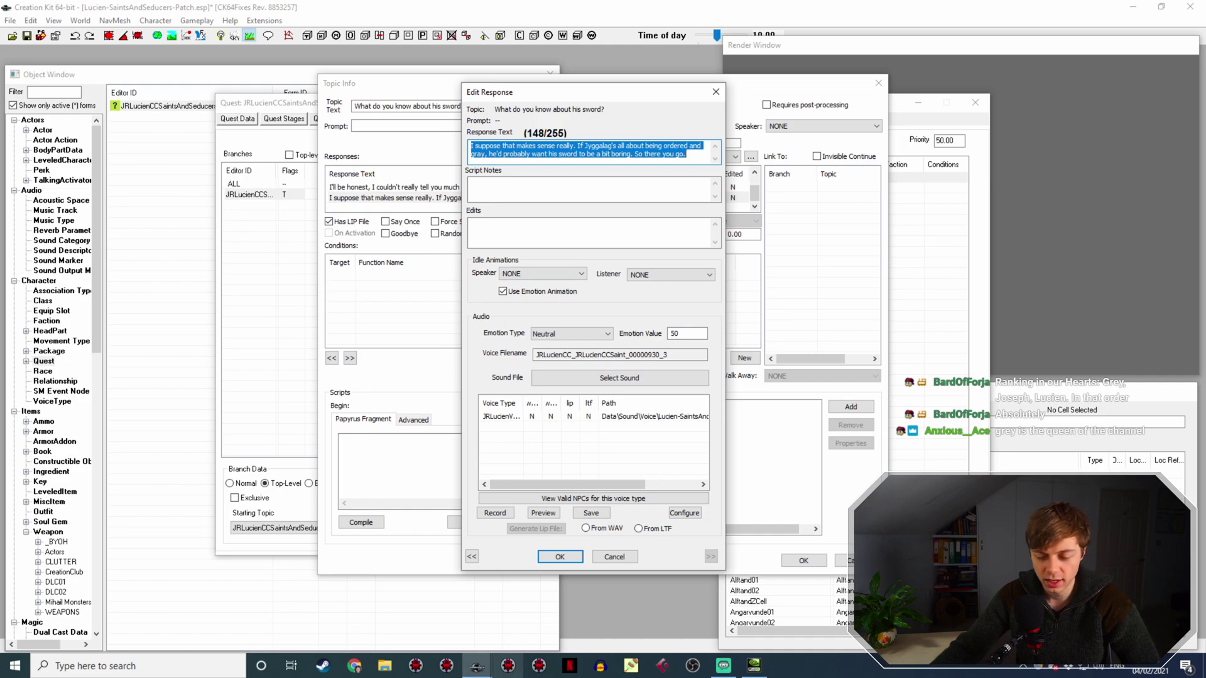
# Accept the third response and the sword topic's edits, close the quest, and save the plugin.
pyautogui.click(560, 557)
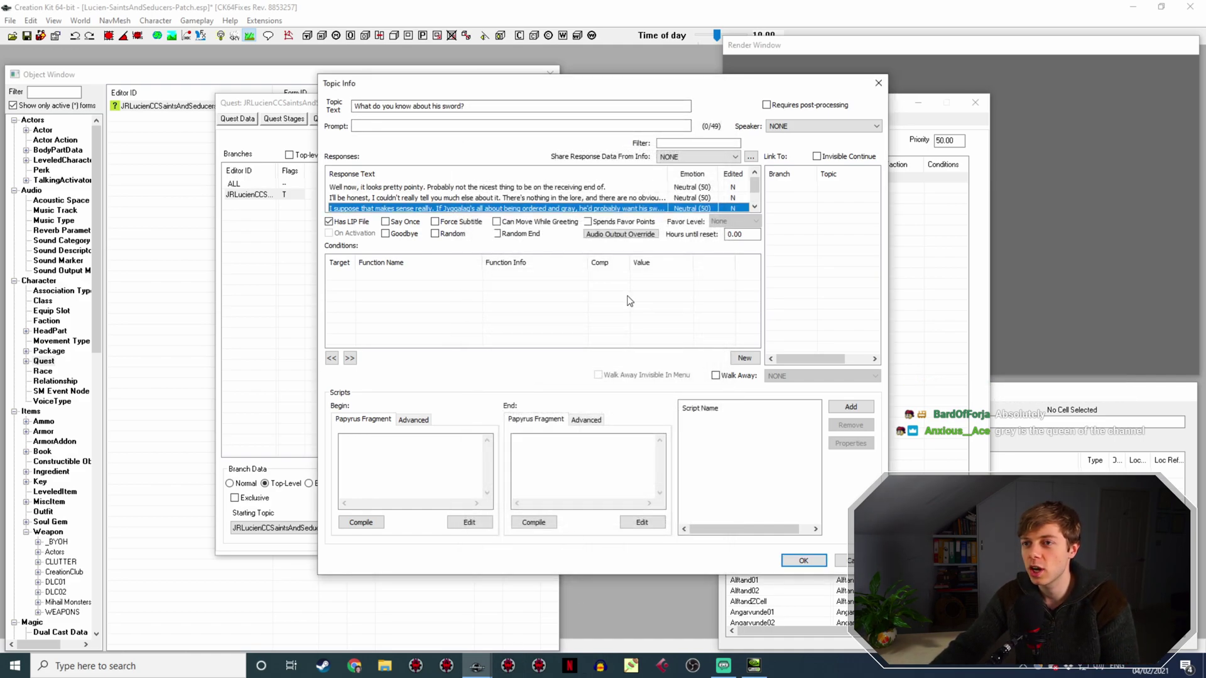
pyautogui.click(804, 562)
pyautogui.click(902, 540)
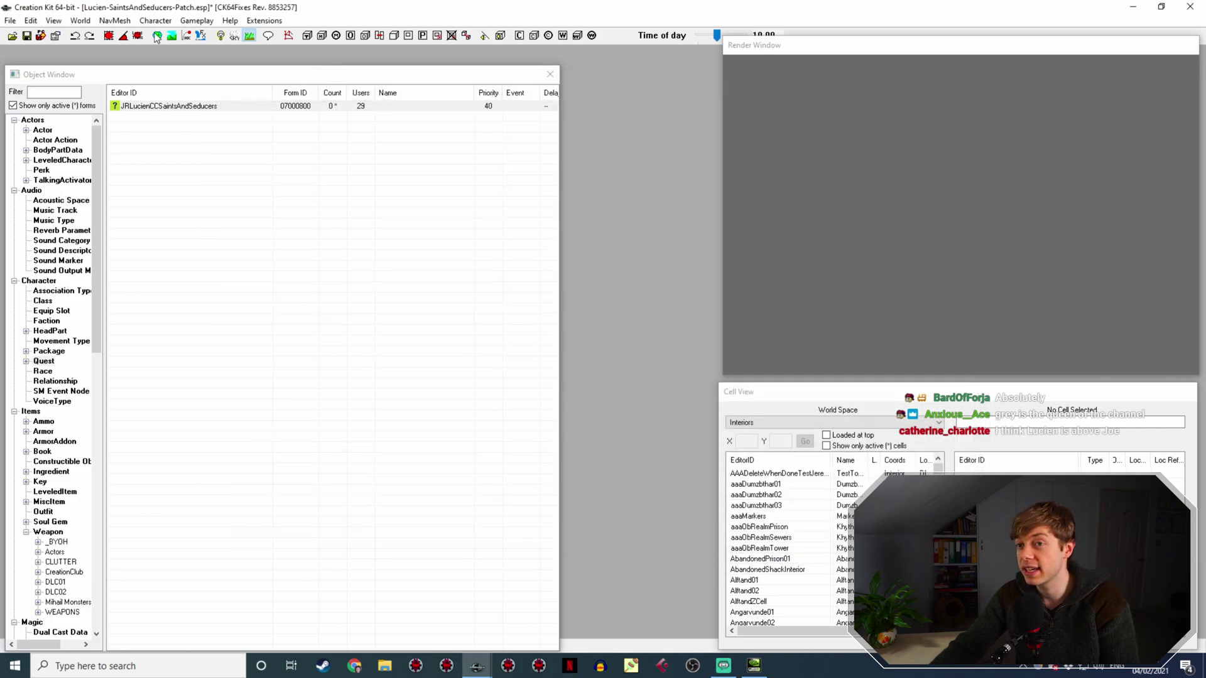
pyautogui.click(27, 37)
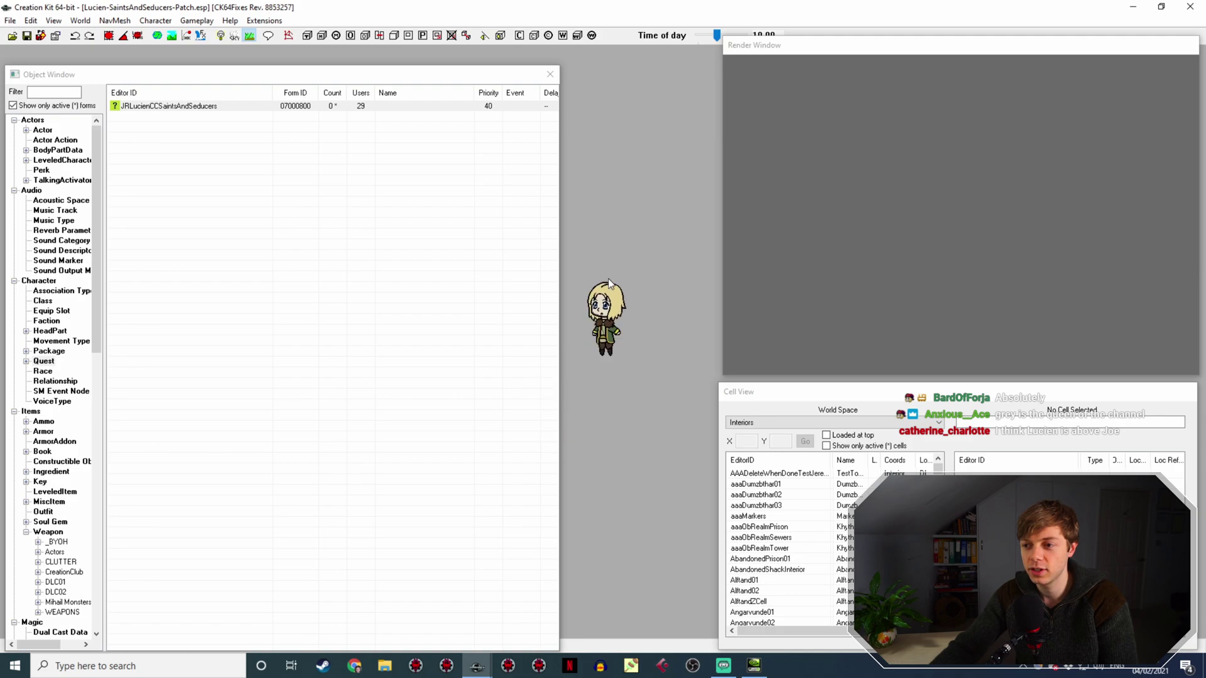
# Reopen the JRLucienCCSaintsAndSeducers quest and select its dialogue branch in the player dialogue.
pyautogui.click(149, 108)
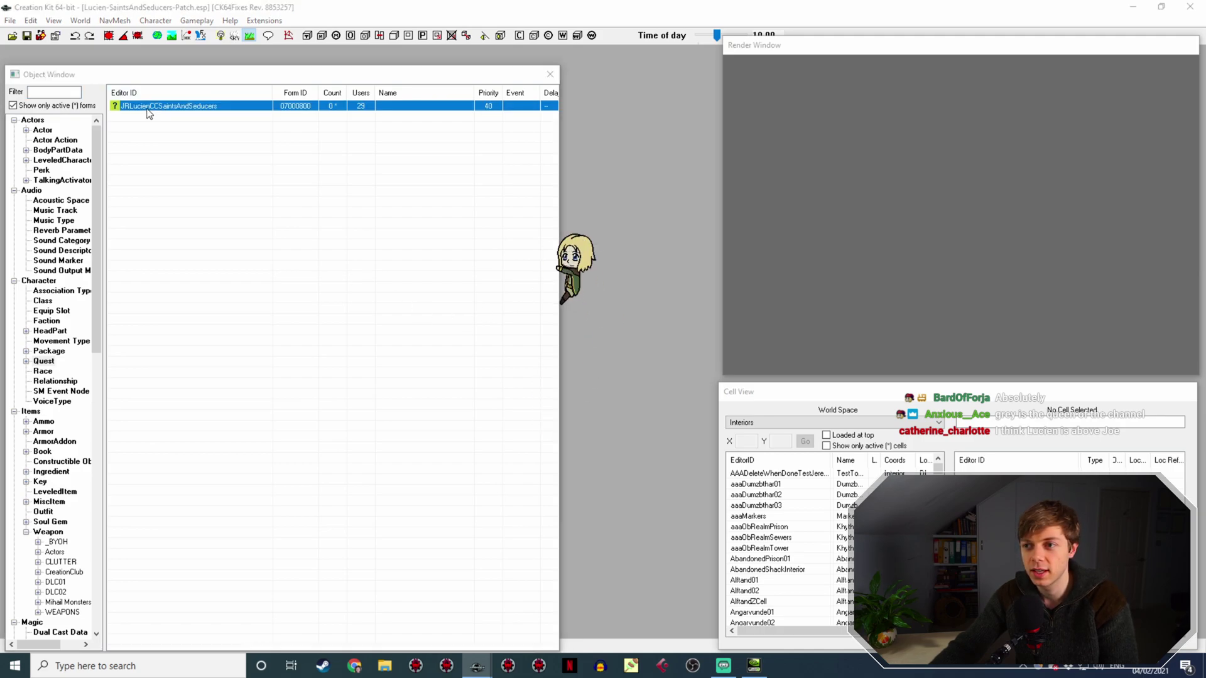
pyautogui.doubleClick(148, 107)
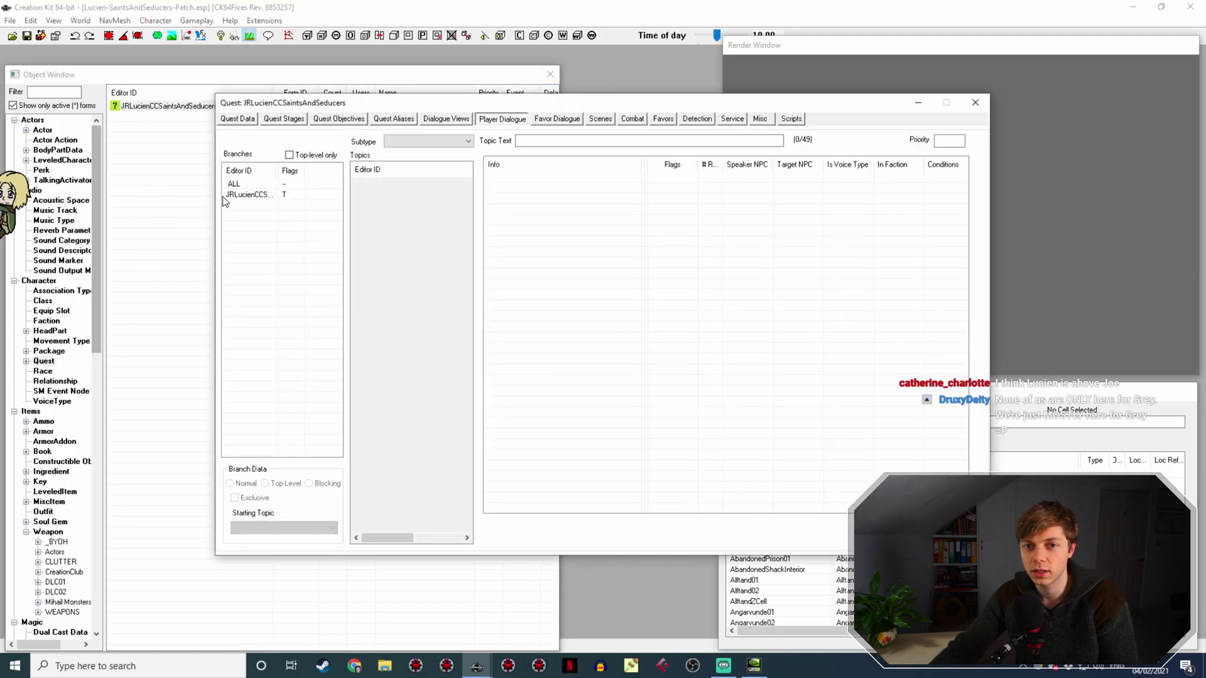
pyautogui.moveTo(653, 104); pyautogui.dragTo(466, 81)
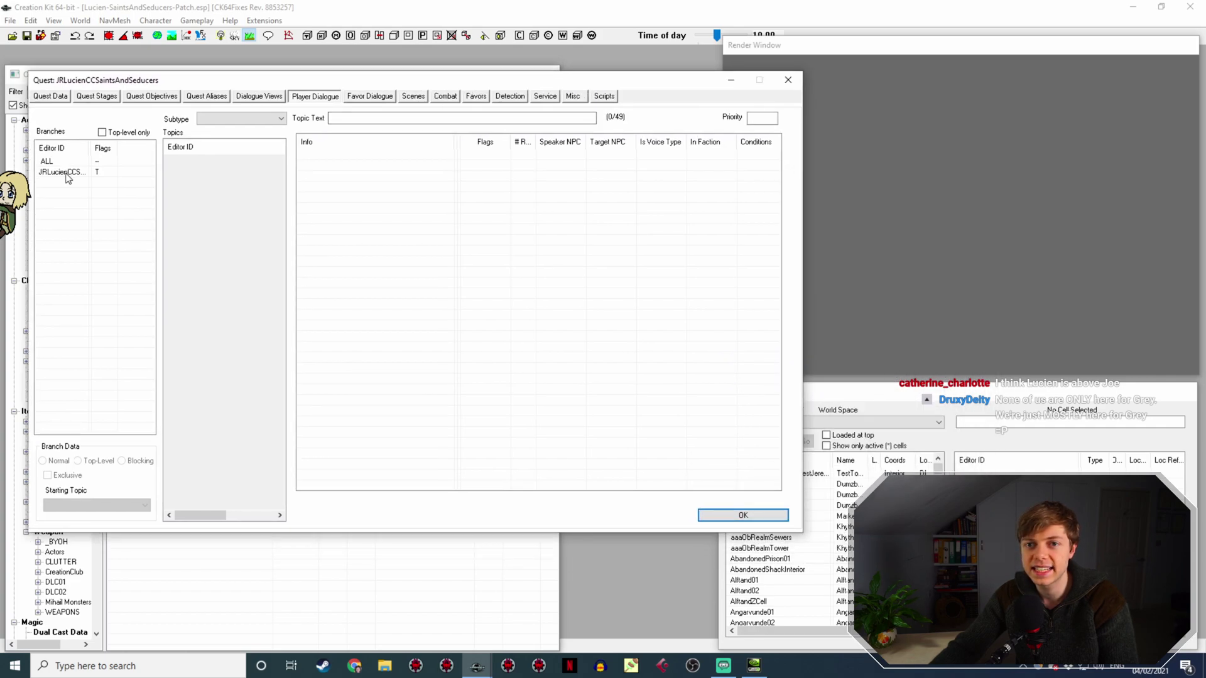
pyautogui.click(62, 173)
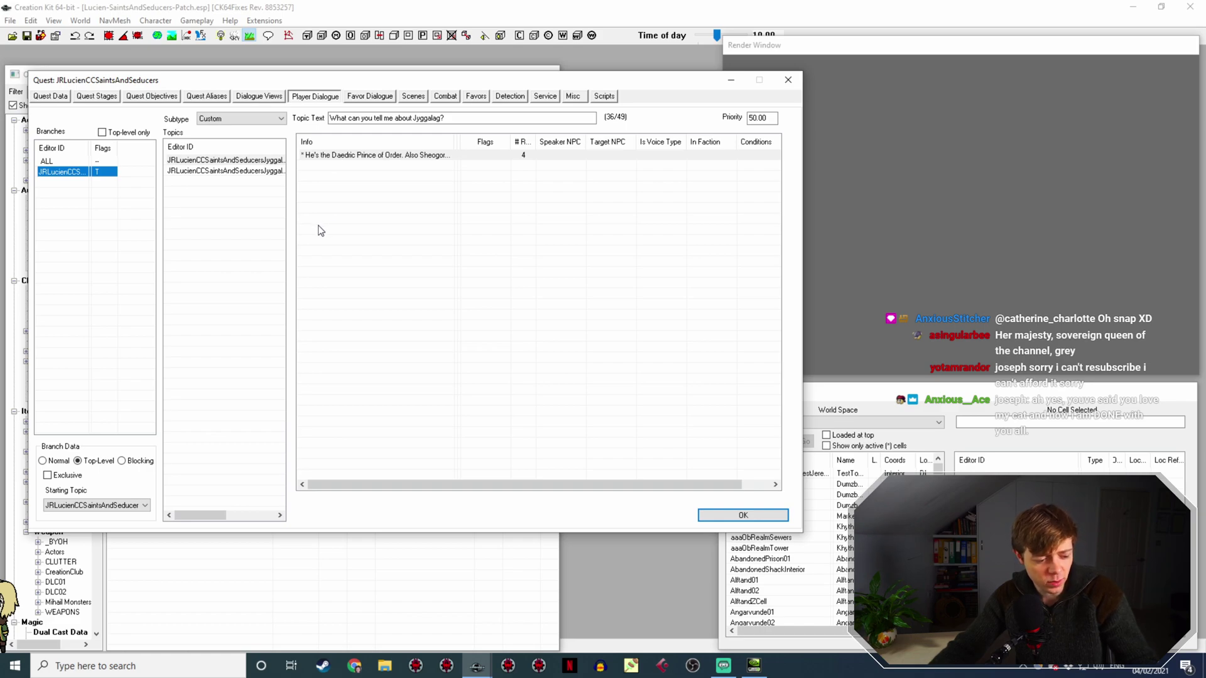
# Review the responses of the "What do you know about his sword?" topic and close its info.
pyautogui.click(265, 171)
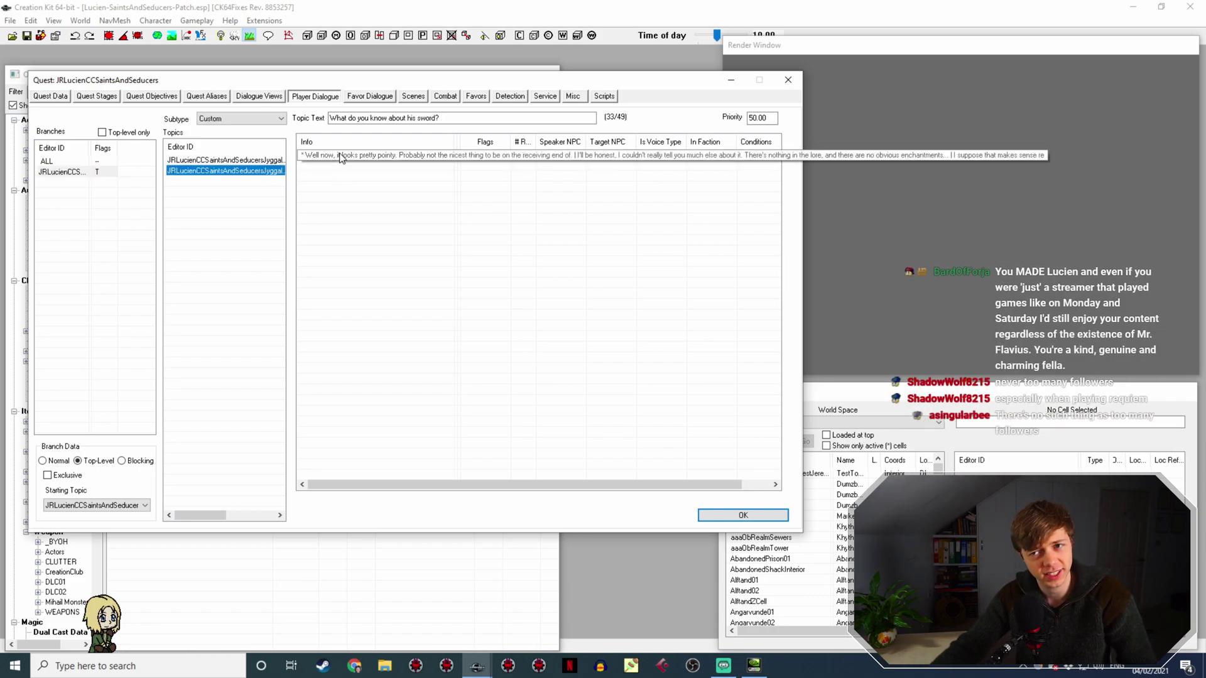
pyautogui.doubleClick(334, 155)
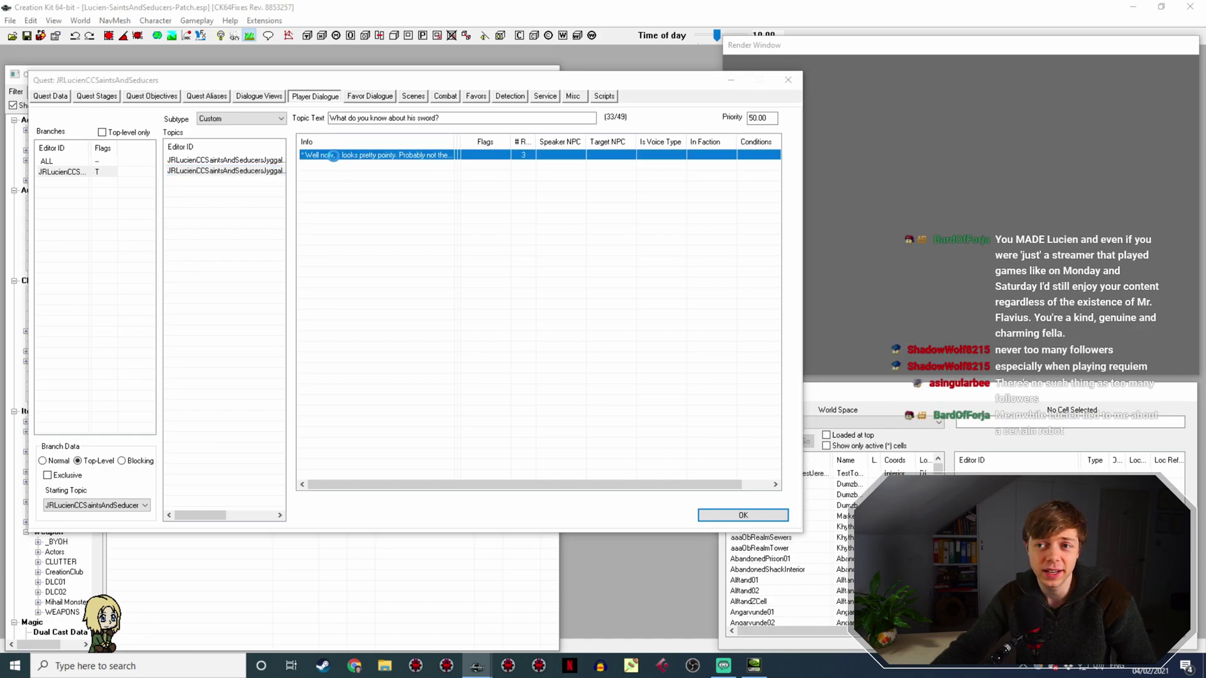
pyautogui.scroll(-1, 419, 200)
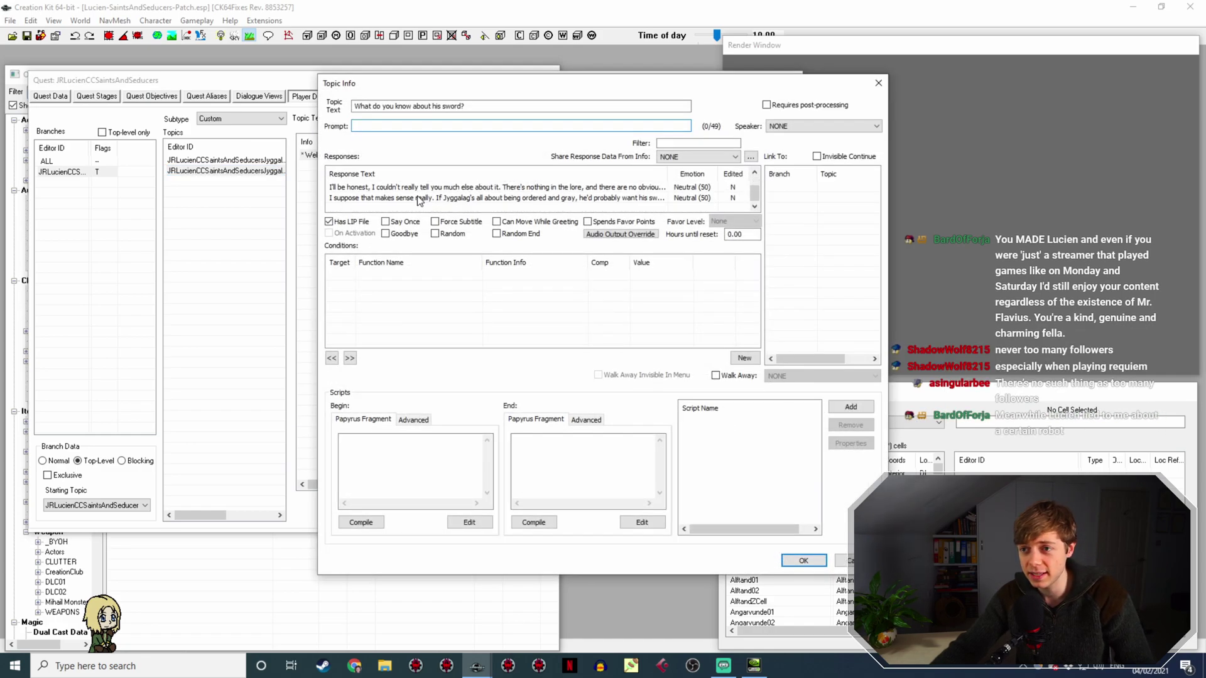
pyautogui.scroll(1, 420, 200)
pyautogui.scroll(-1, 419, 199)
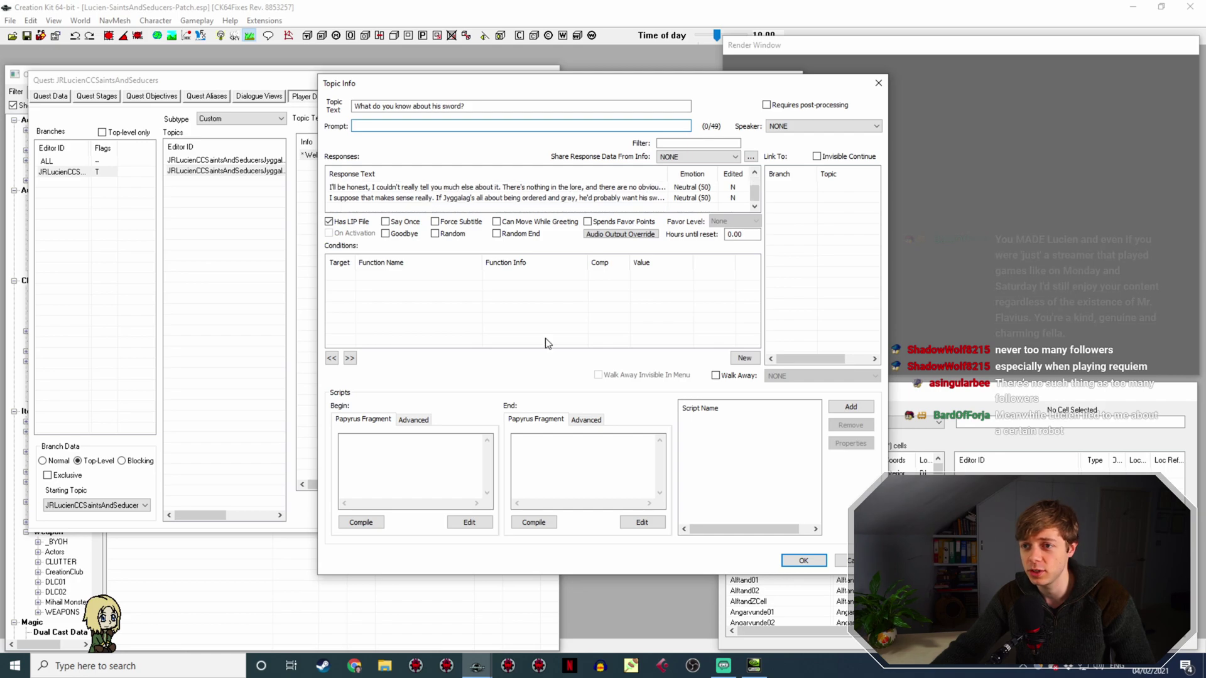
pyautogui.click(803, 559)
# Open the info of the "What can you tell me about Jyggalag?" topic for editing.
pyautogui.click(225, 159)
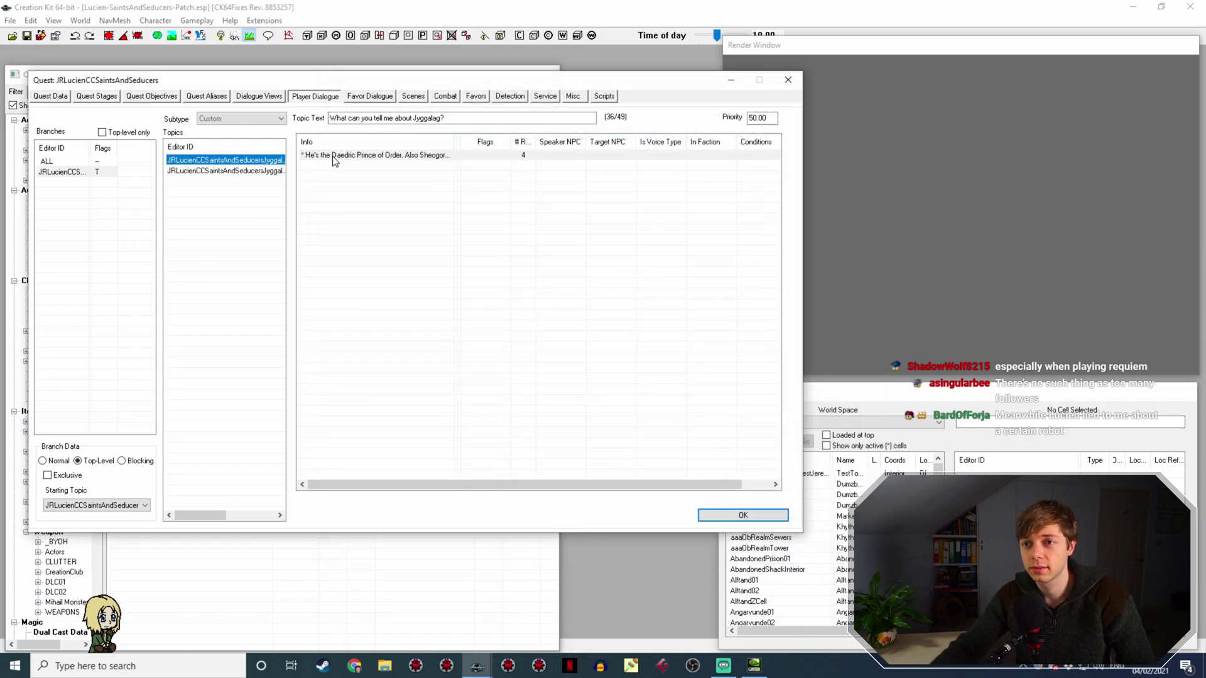
pyautogui.click(343, 154)
pyautogui.doubleClick(343, 155)
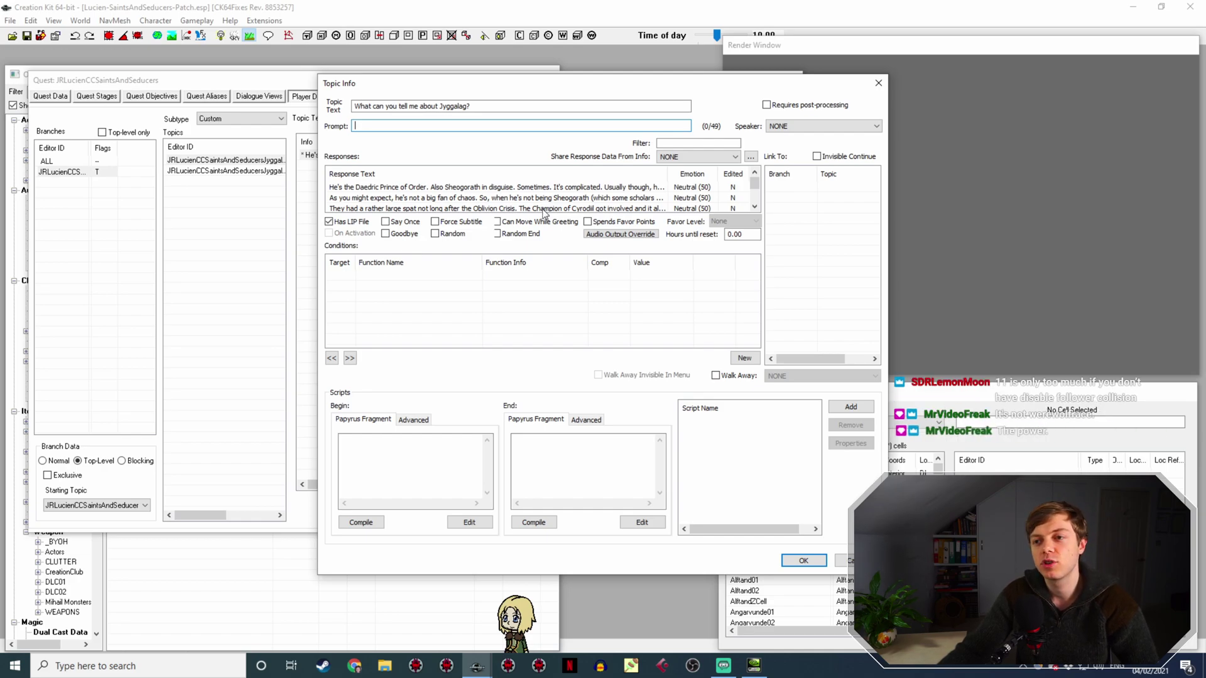
# Add a HasSpell condition for the WerewolfChange spell, equal to 1, to the Jyggalag topic info.
pyautogui.rightClick(400, 293)
pyautogui.click(416, 302)
pyautogui.click(389, 353)
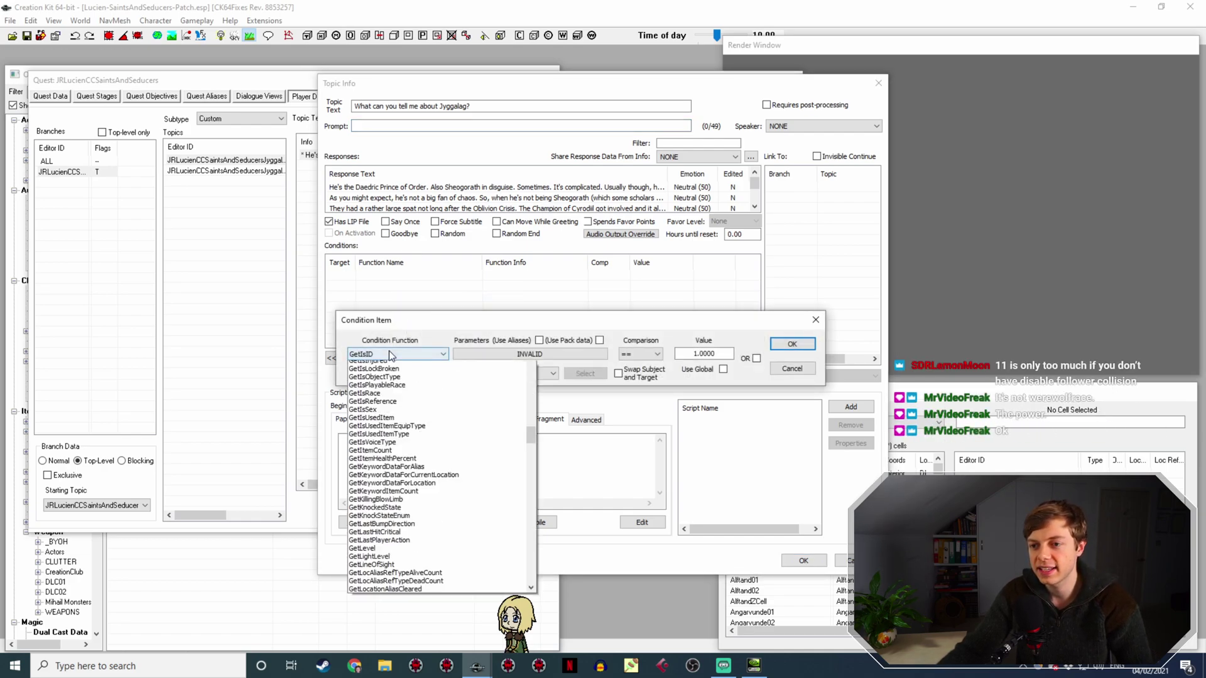
pyautogui.write('HasSpell')
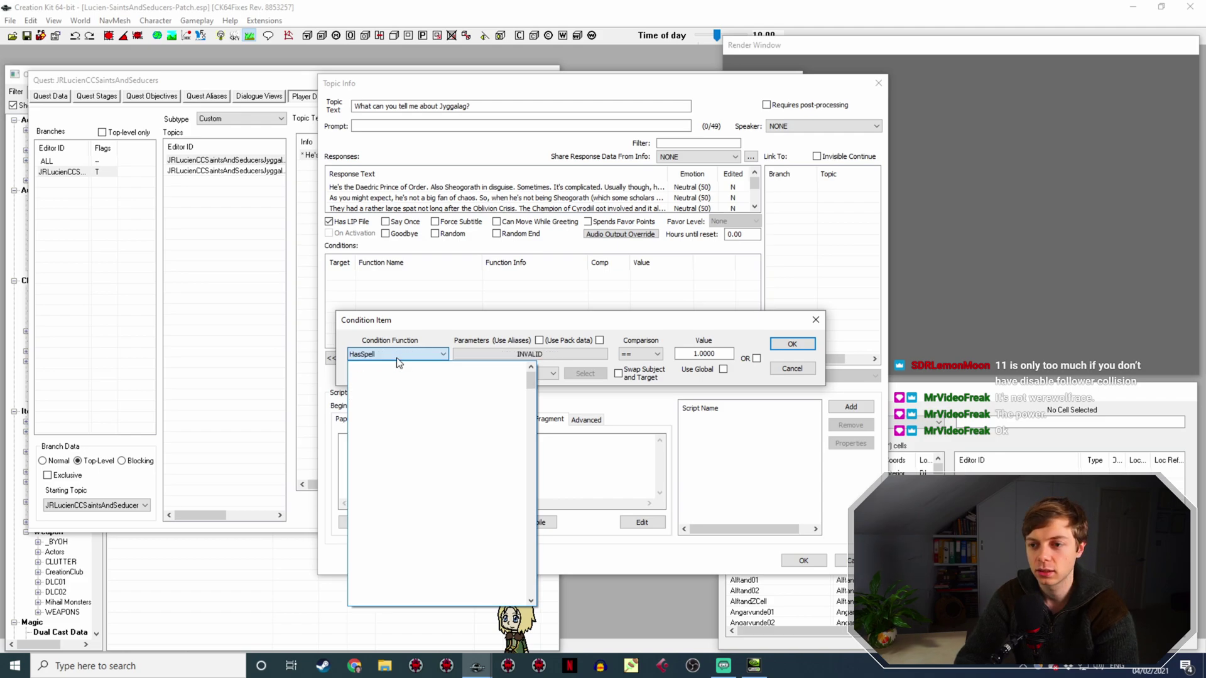
pyautogui.press('Return')
pyautogui.click(476, 356)
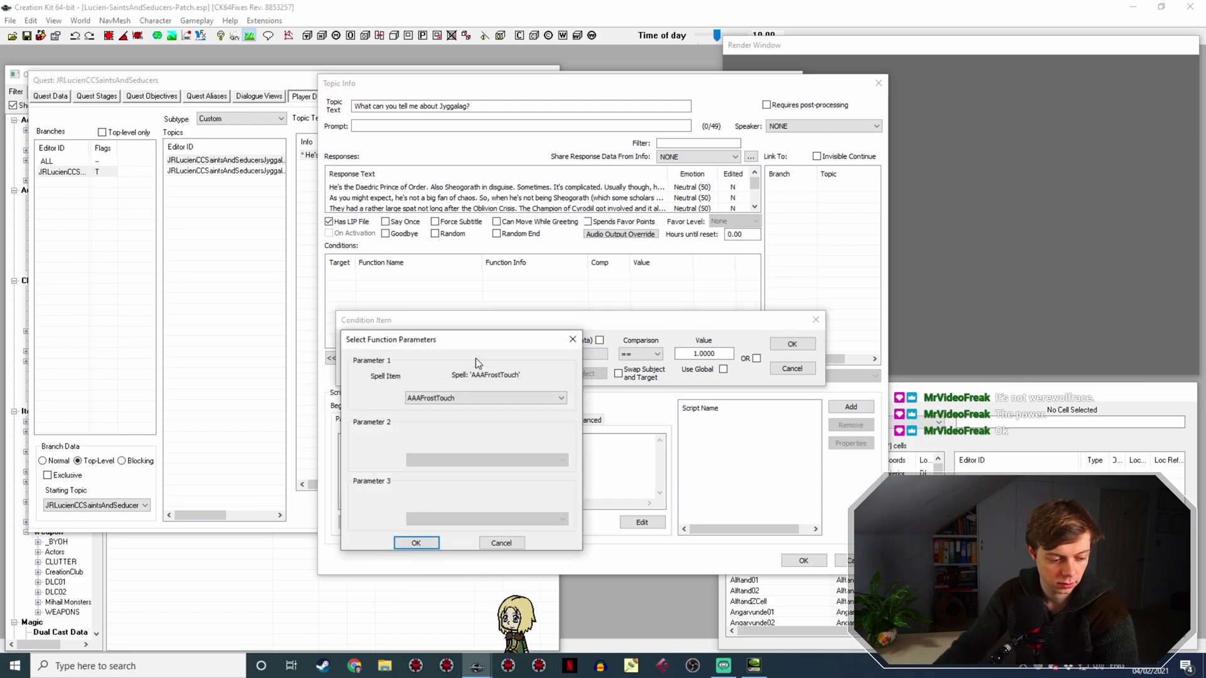
pyautogui.click(458, 398)
pyautogui.write('wer')
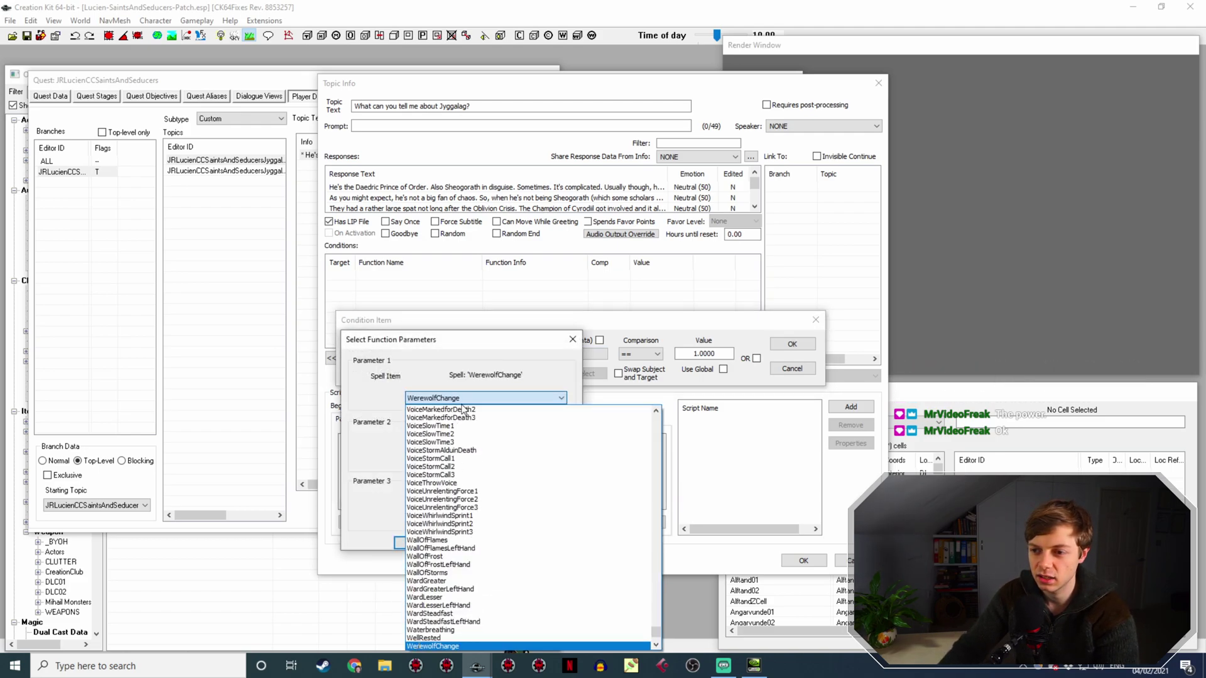
pyautogui.click(433, 647)
pyautogui.click(417, 542)
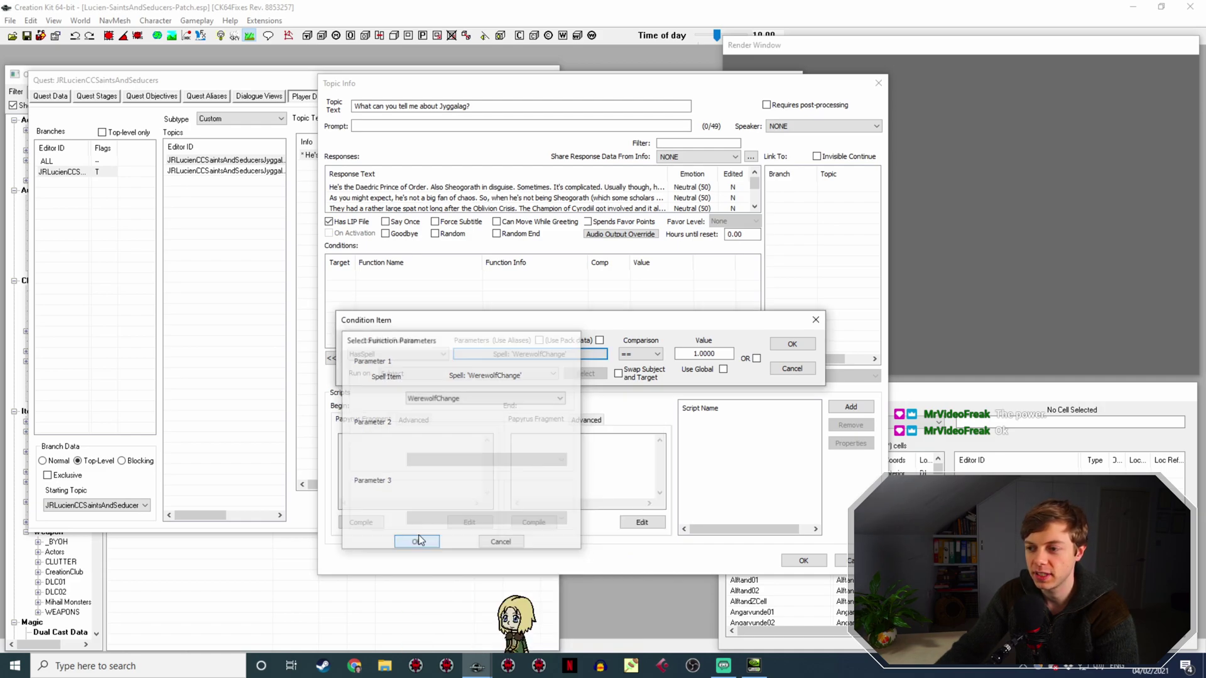
pyautogui.click(808, 344)
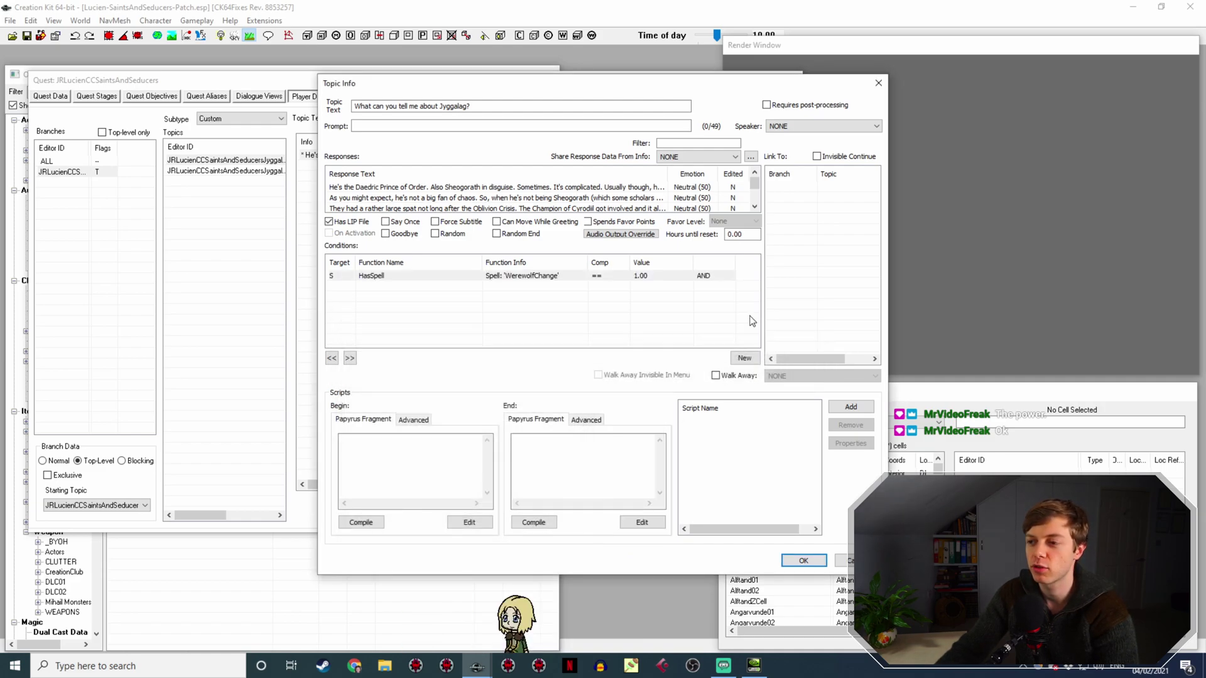
# Delete the HasSpell condition from the Jyggalag topic info.
pyautogui.click(656, 277)
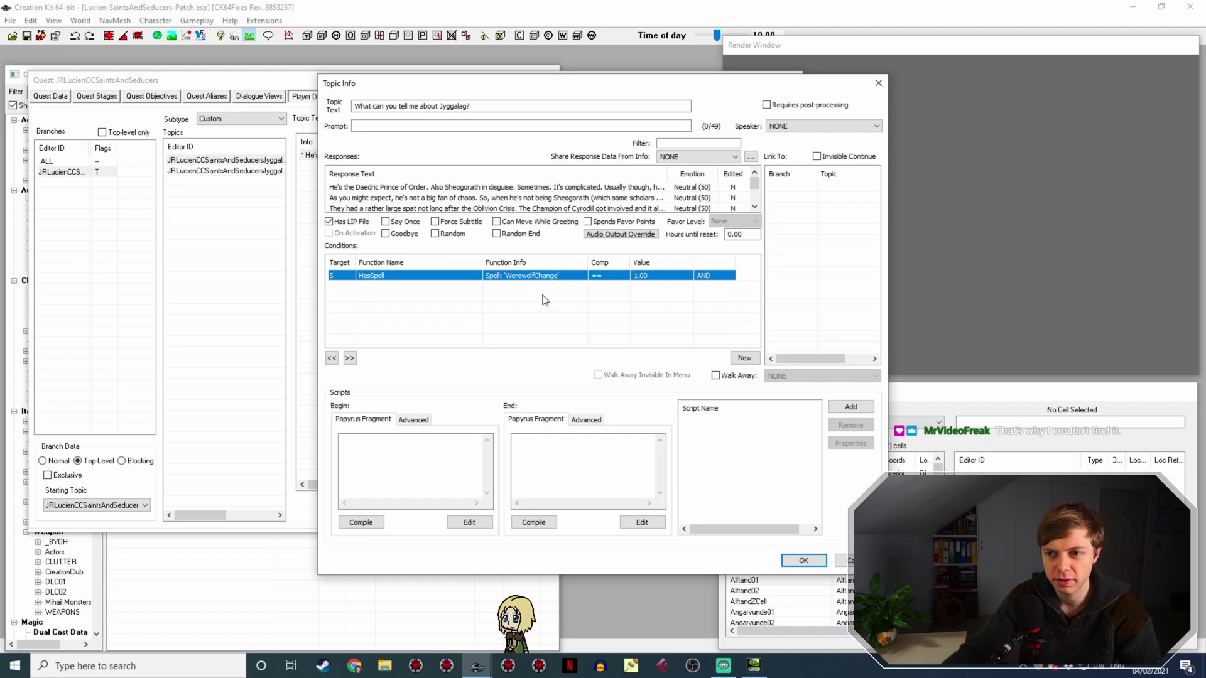
pyautogui.press('Delete')
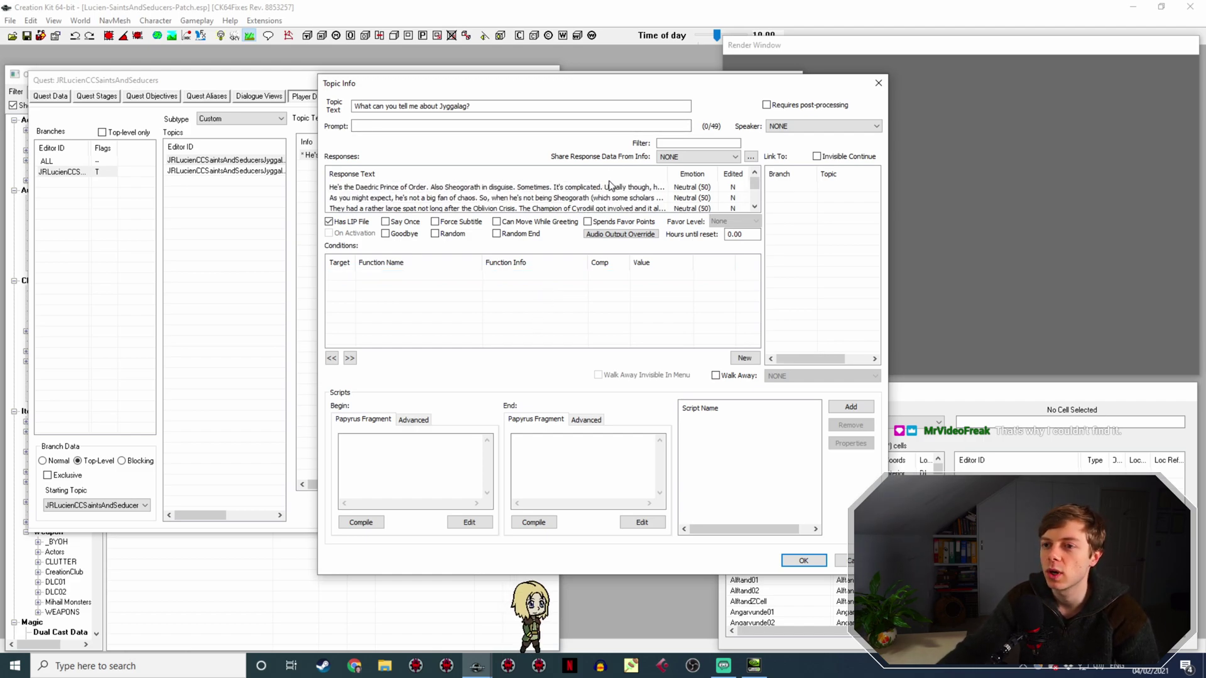
# Start a new condition on the Jyggalag topic info using the GetItemCount function.
pyautogui.rightClick(433, 291)
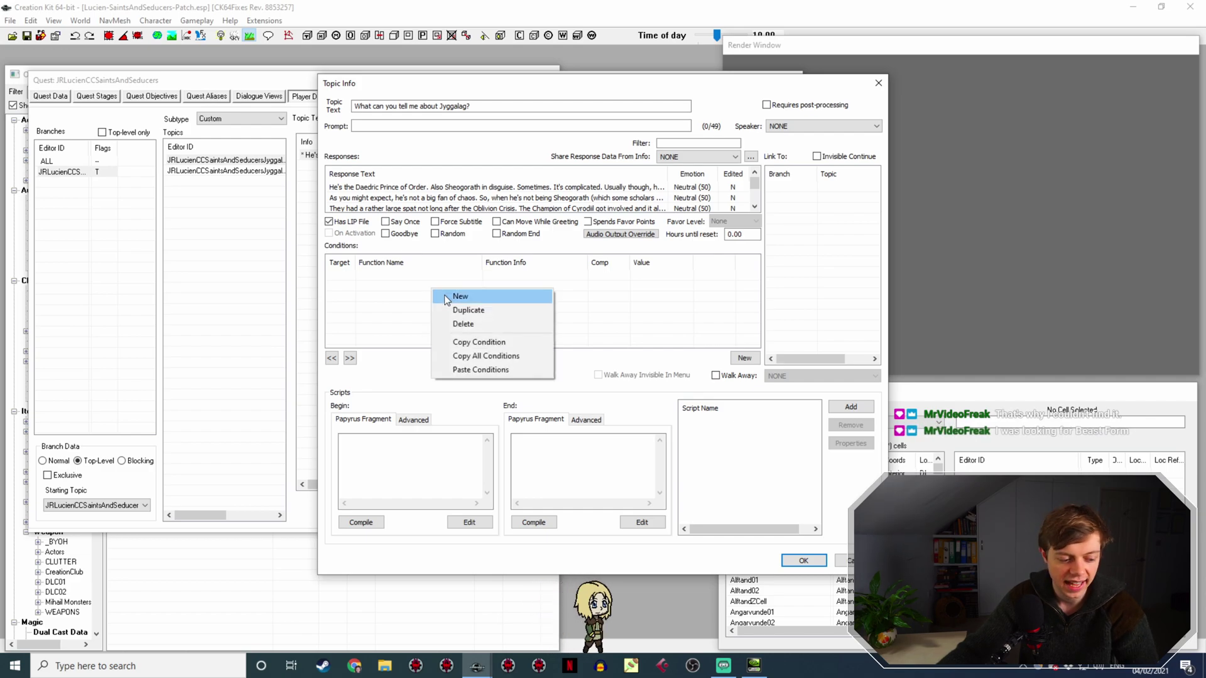
pyautogui.click(443, 295)
pyautogui.click(424, 345)
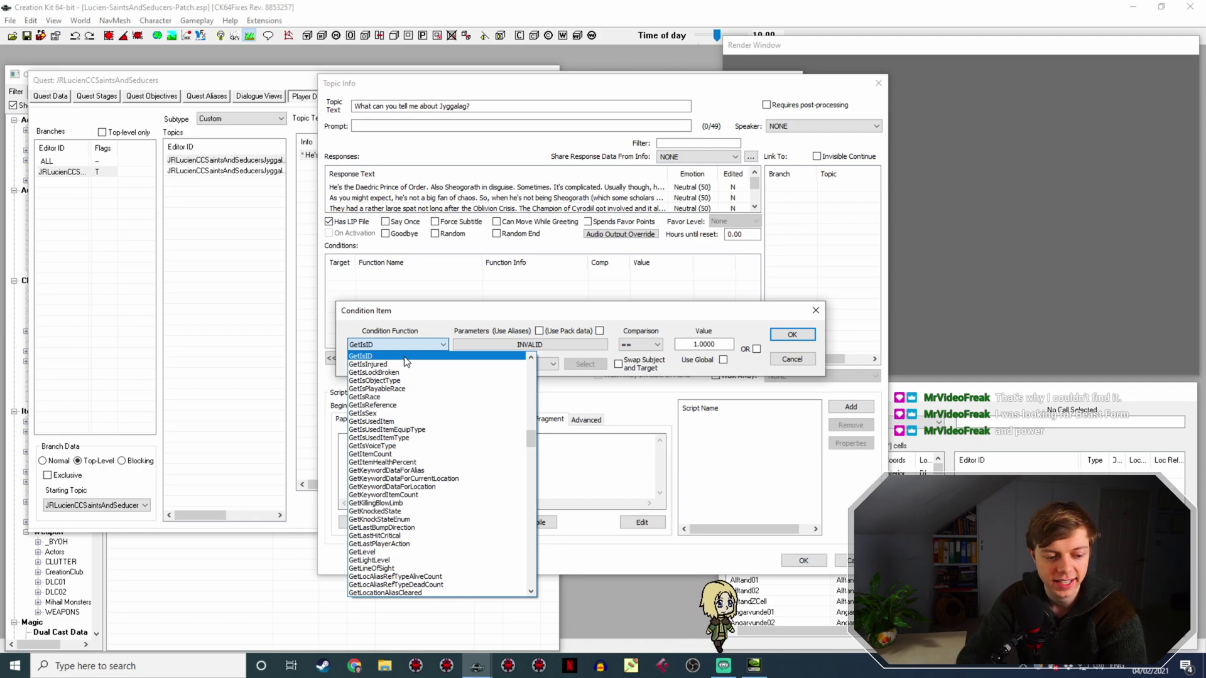
pyautogui.press('g')
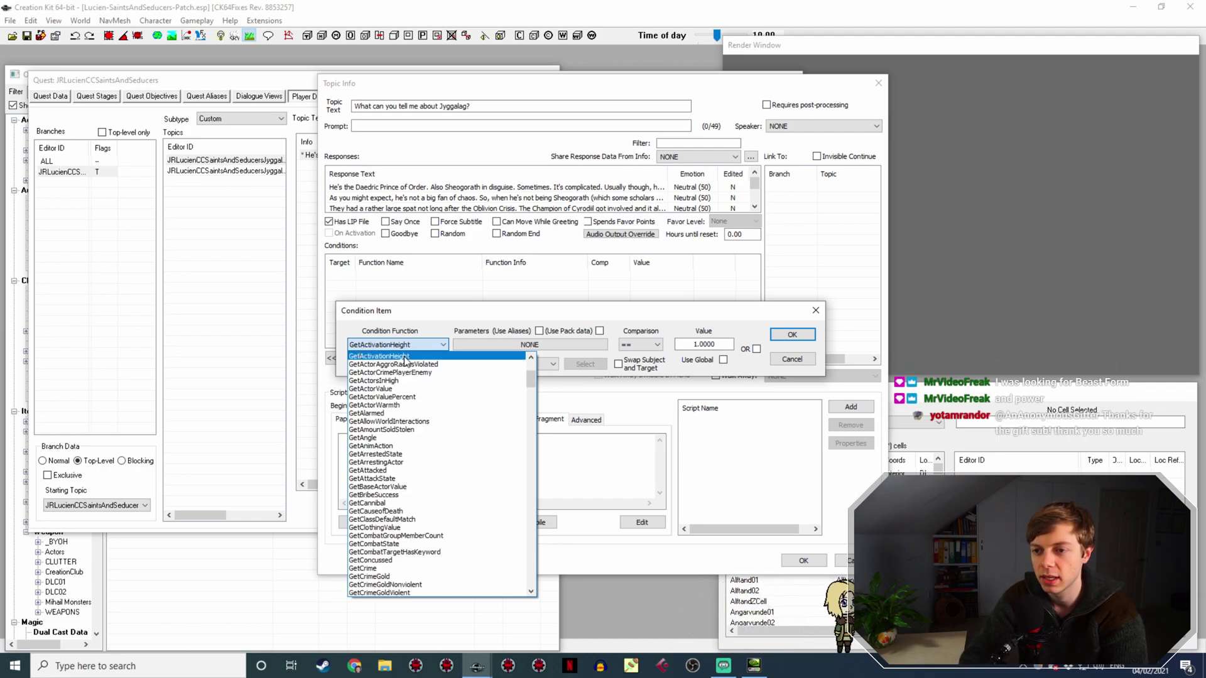
pyautogui.write('getitemcount')
pyautogui.press('Return')
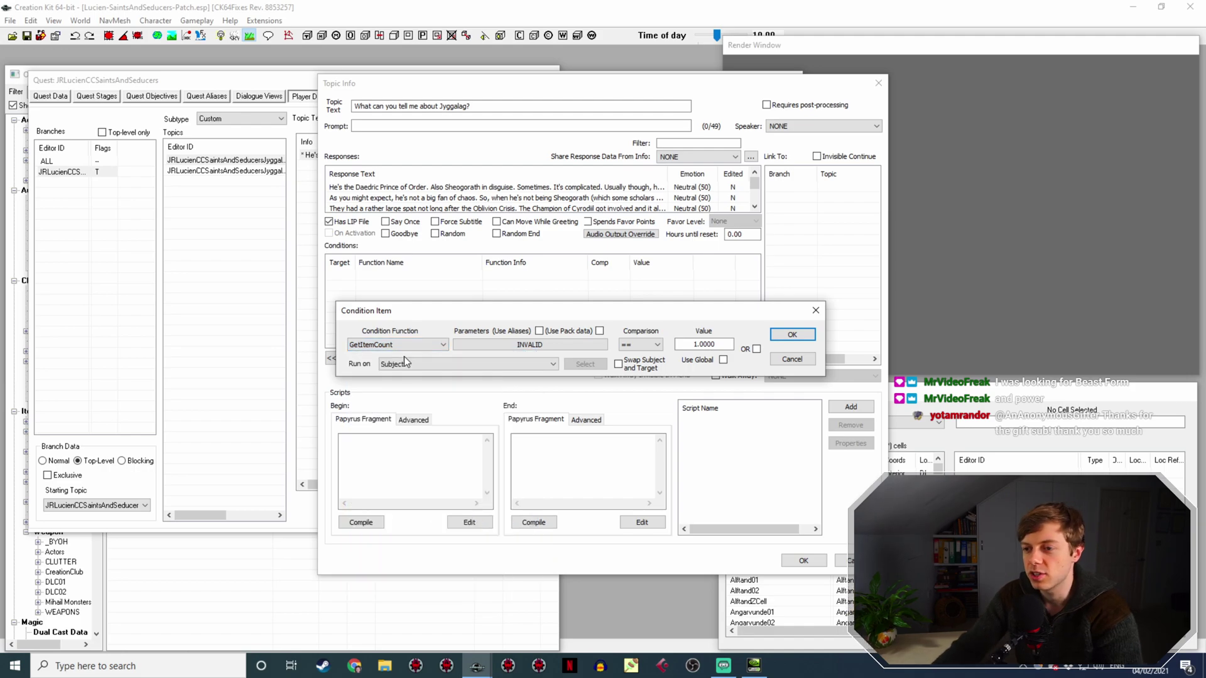
# Set the GetItemCount condition's object parameter to the ccBGSSSE025_Jyggalag weapon.
pyautogui.click(479, 346)
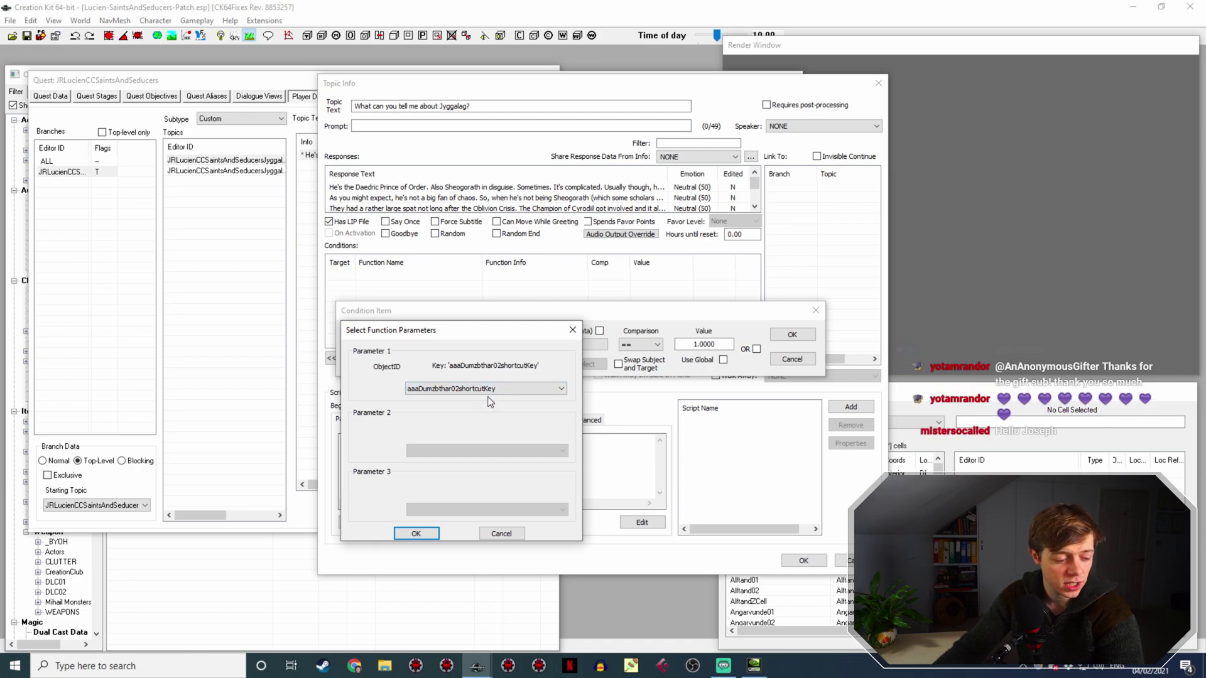
pyautogui.click(485, 389)
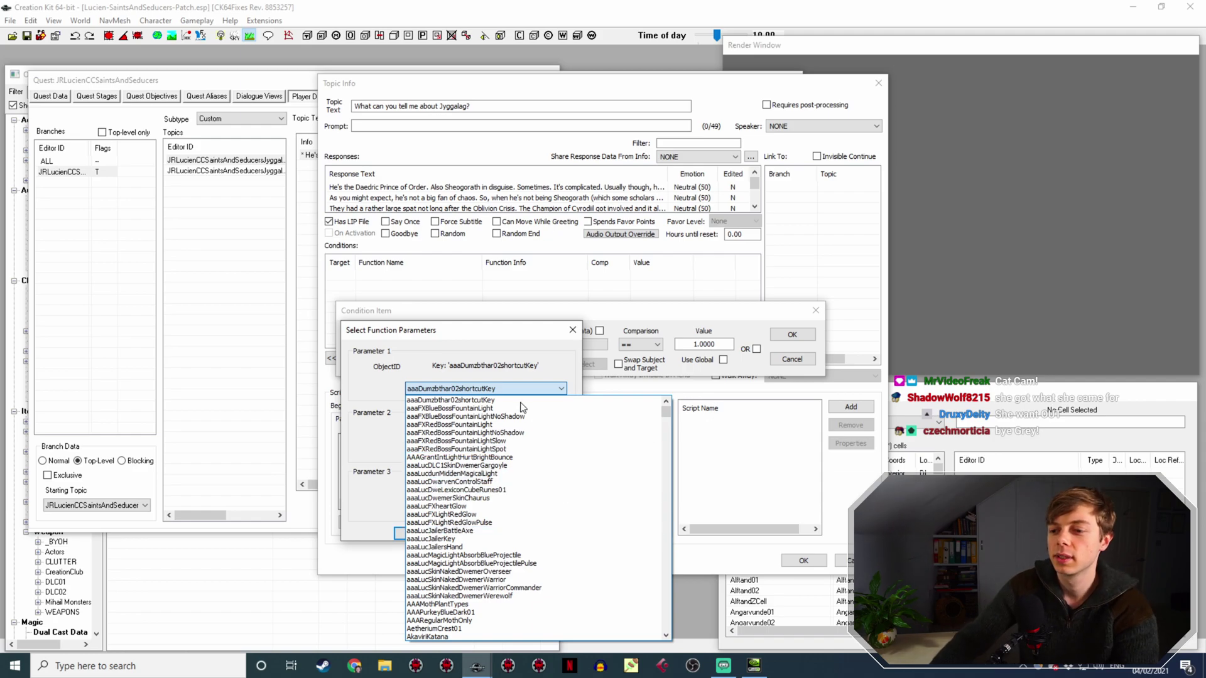
pyautogui.click(484, 375)
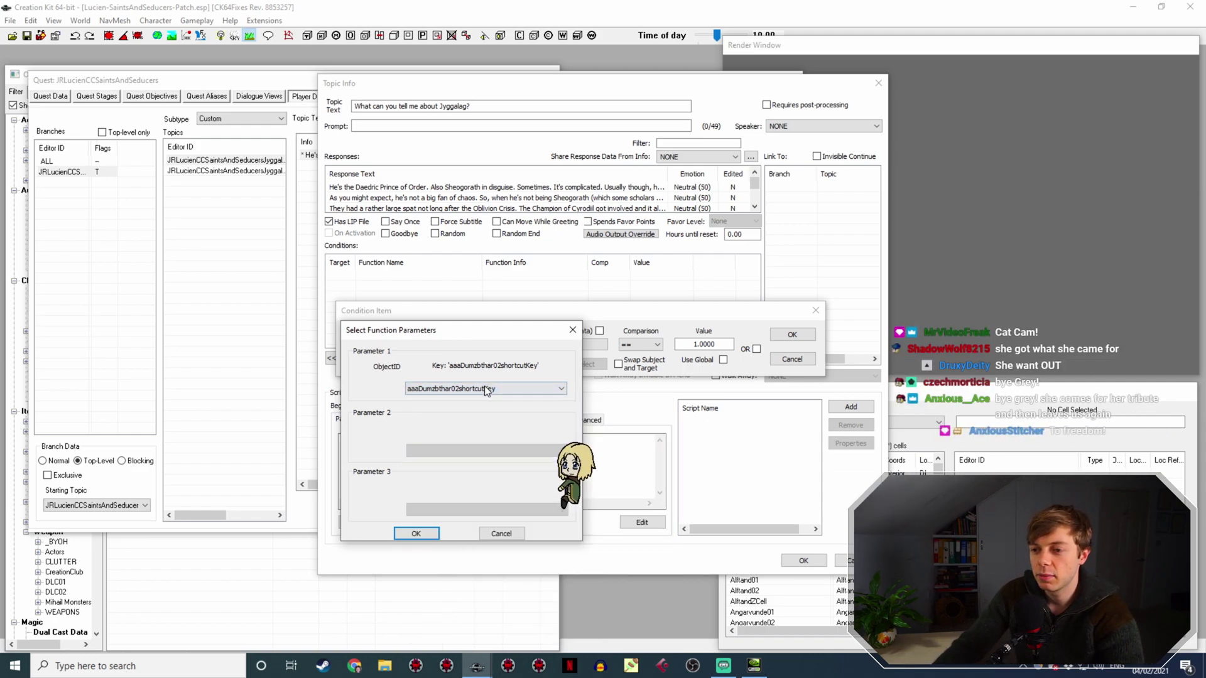
pyautogui.moveTo(495, 330); pyautogui.dragTo(547, 436)
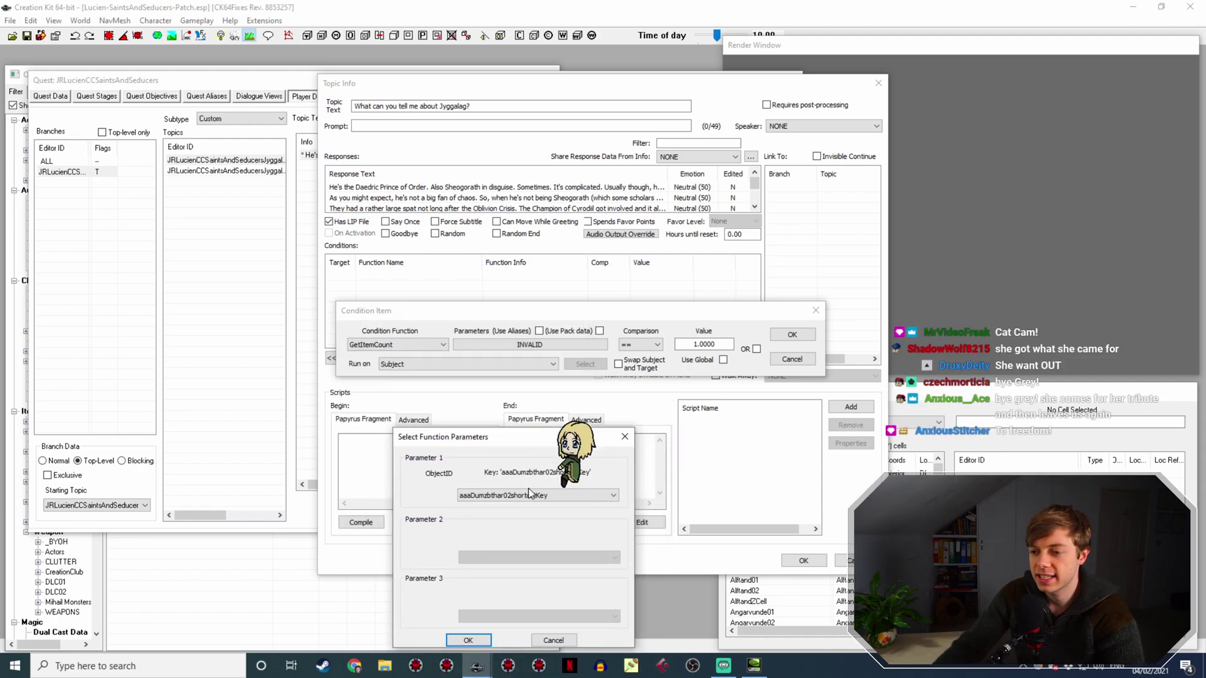
pyautogui.click(529, 491)
pyautogui.write('ccb')
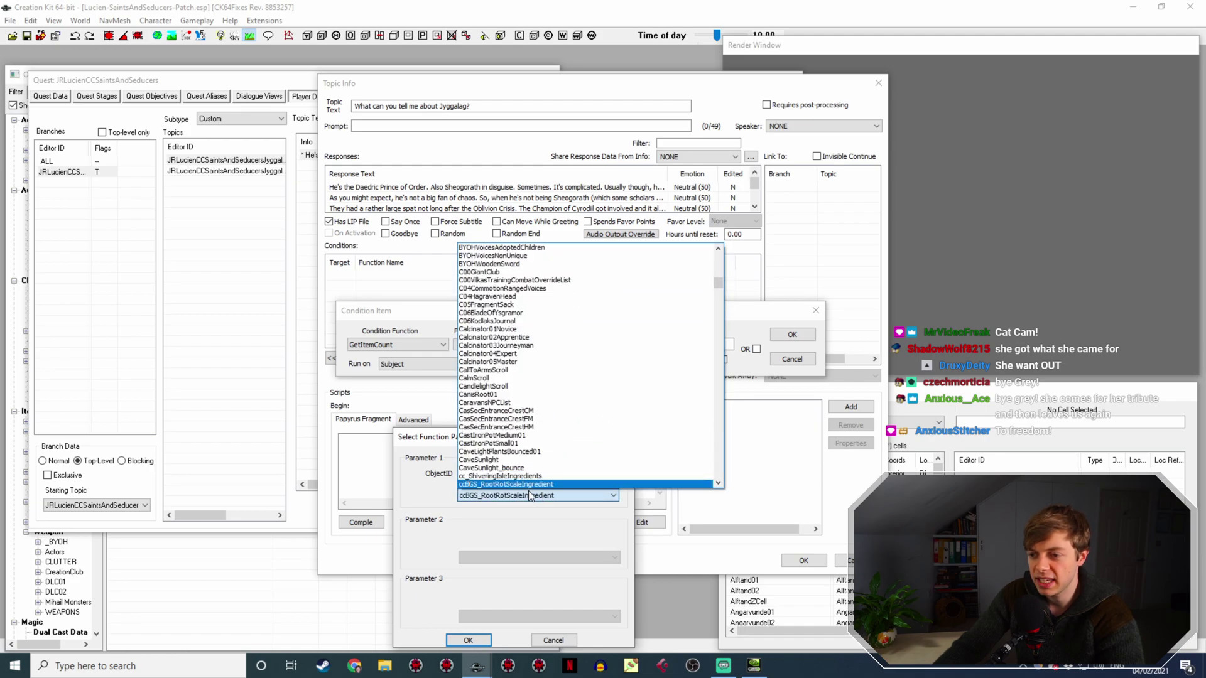
pyautogui.scroll(-10, 568, 416)
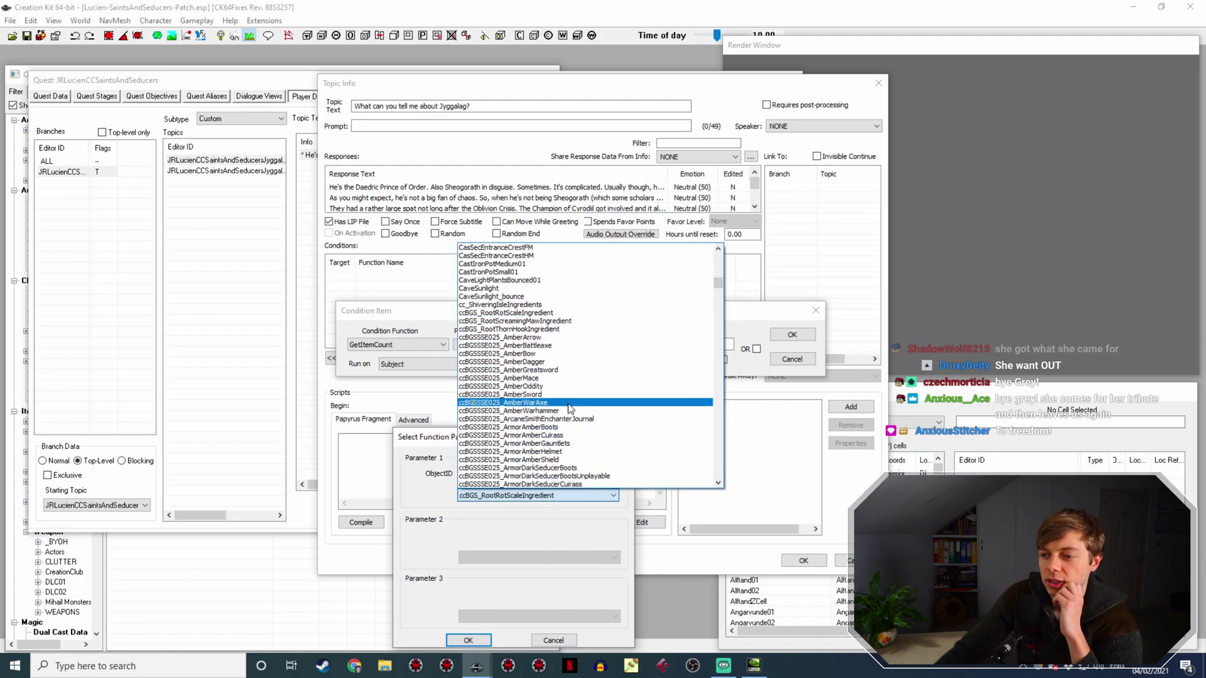
pyautogui.scroll(-11, 573, 409)
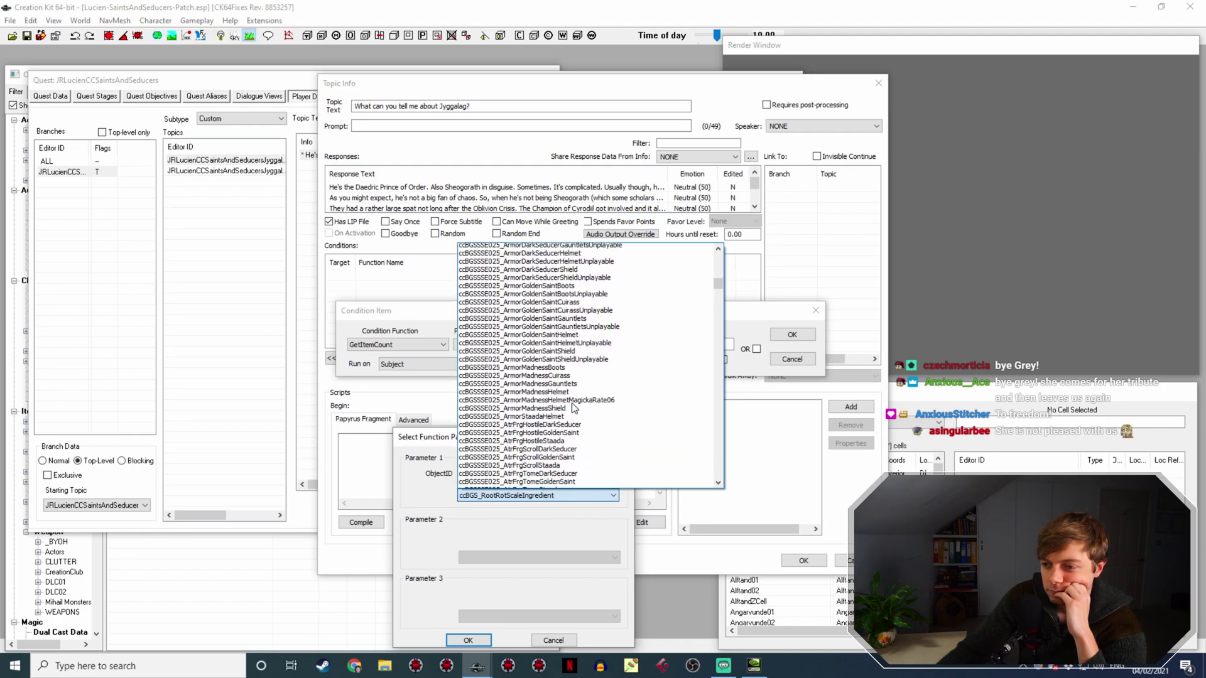
pyautogui.scroll(-1, 573, 408)
pyautogui.scroll(-15, 574, 408)
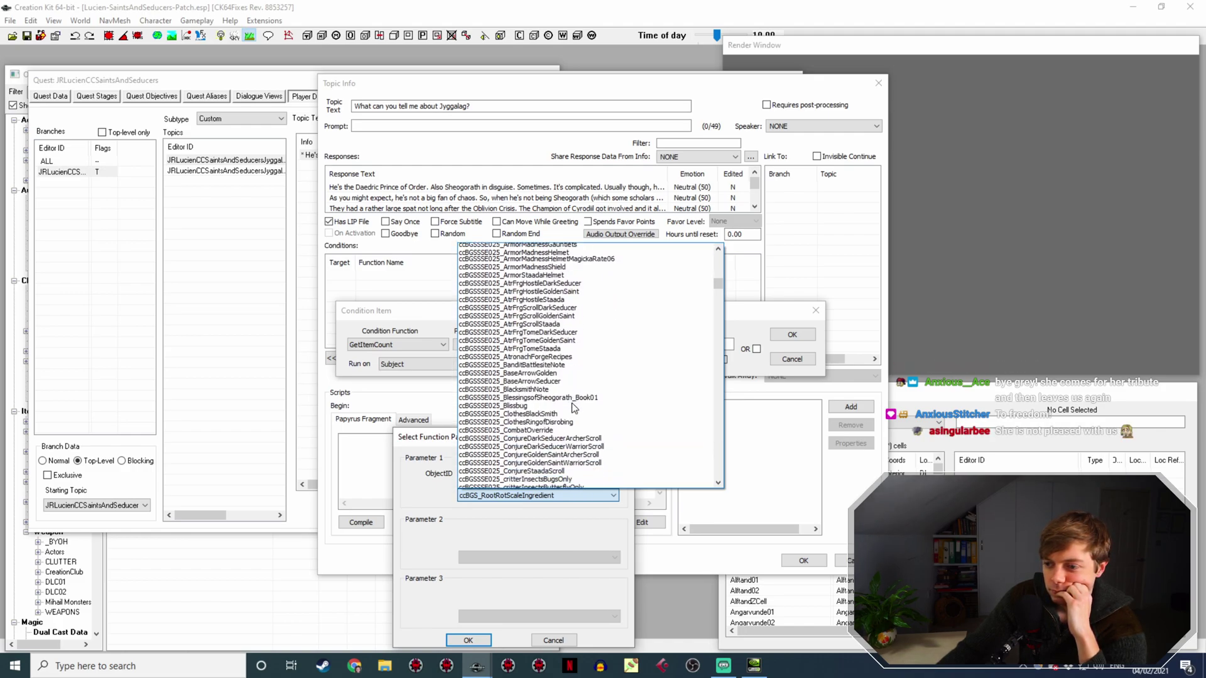
pyautogui.scroll(-10, 571, 405)
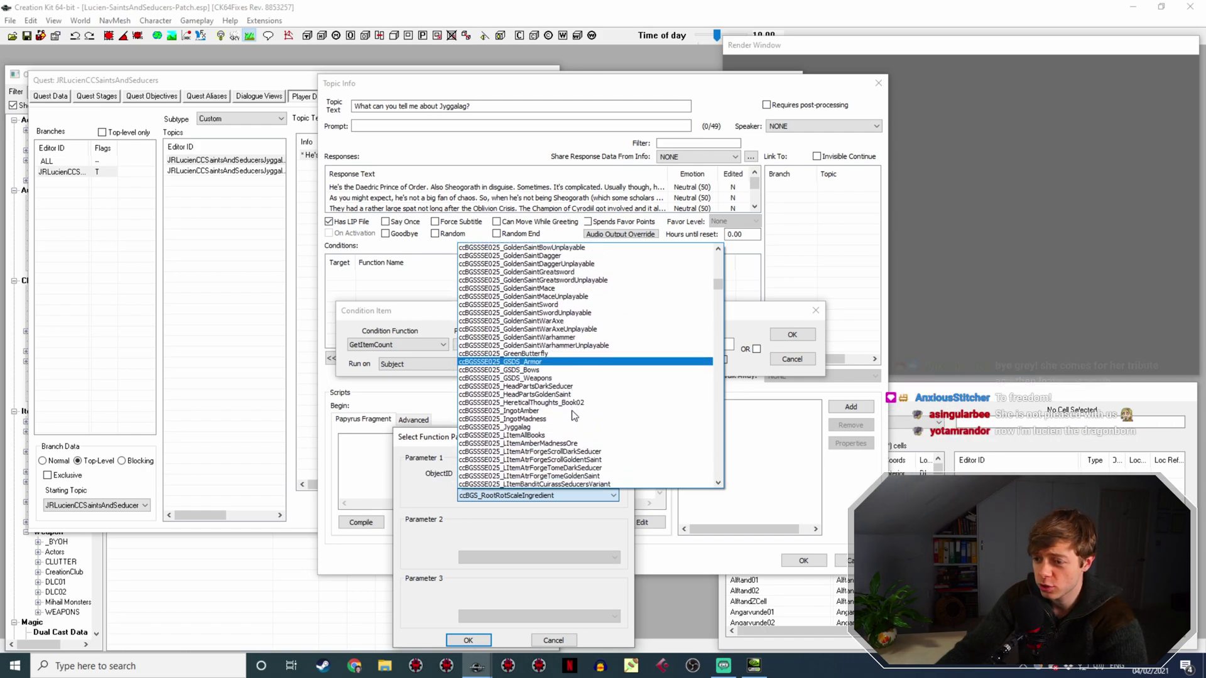
pyautogui.click(560, 428)
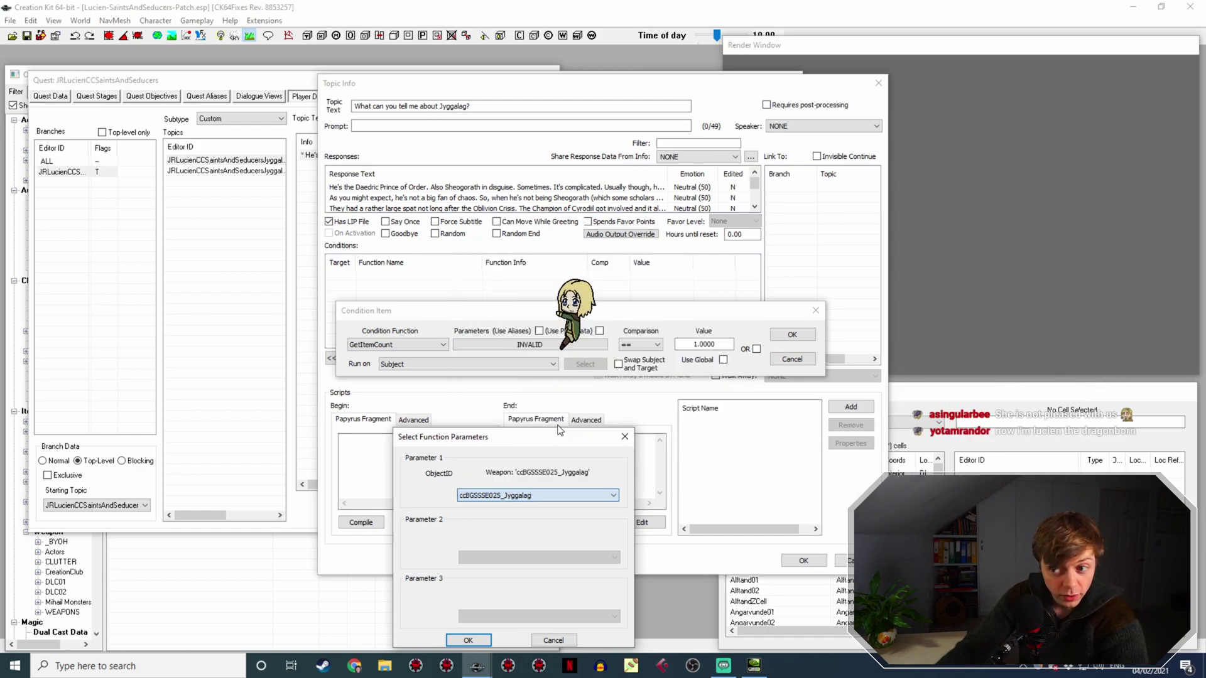
pyautogui.moveTo(499, 437); pyautogui.dragTo(507, 292)
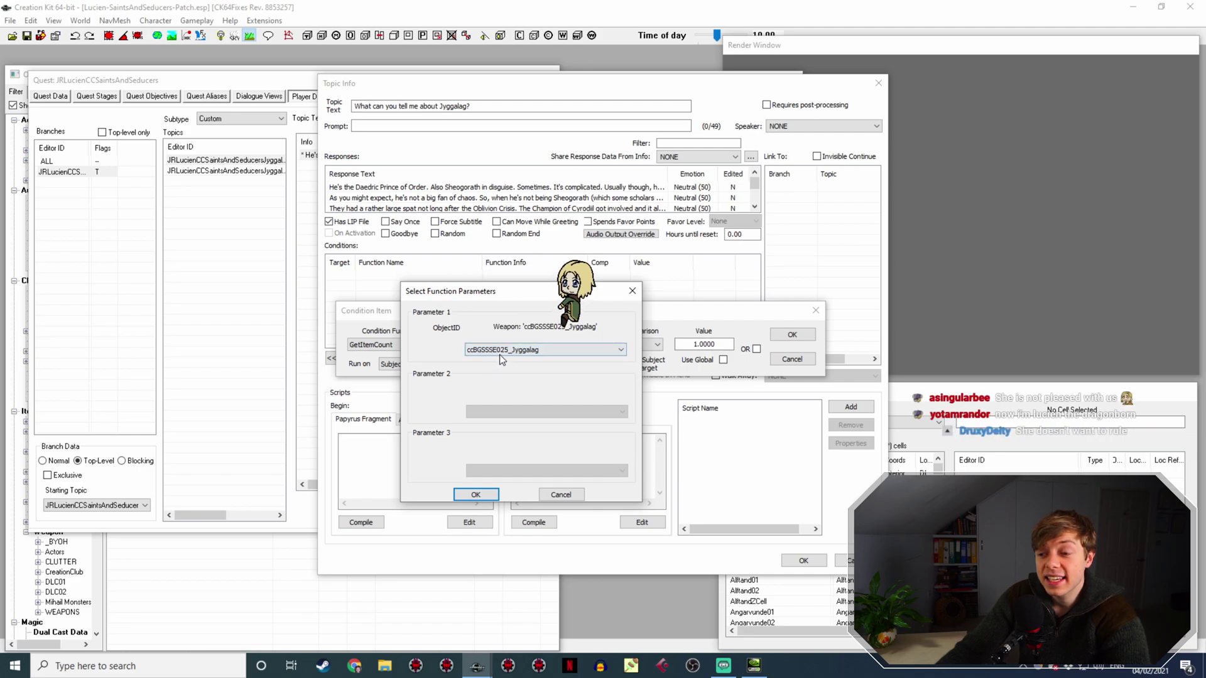
pyautogui.click(476, 495)
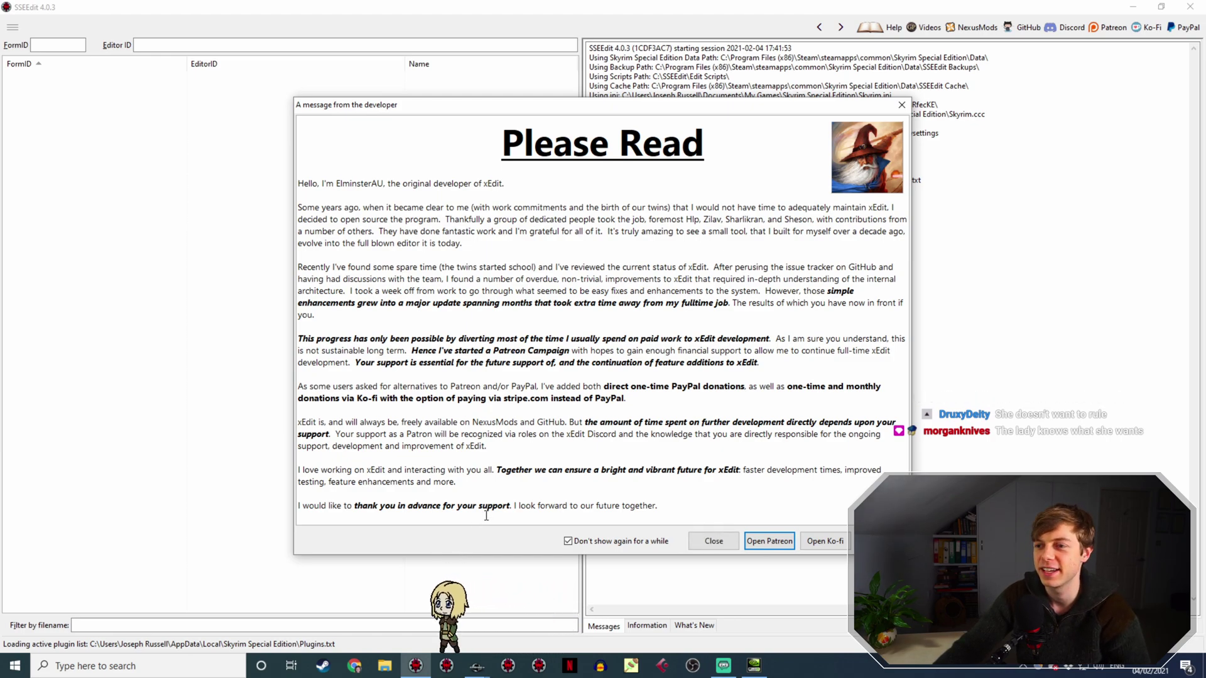
# In SSEEdit, dismiss the developer message and load only the ccbgssse025-advdsgs.esm module, with all other modules deselected.
pyautogui.click(707, 543)
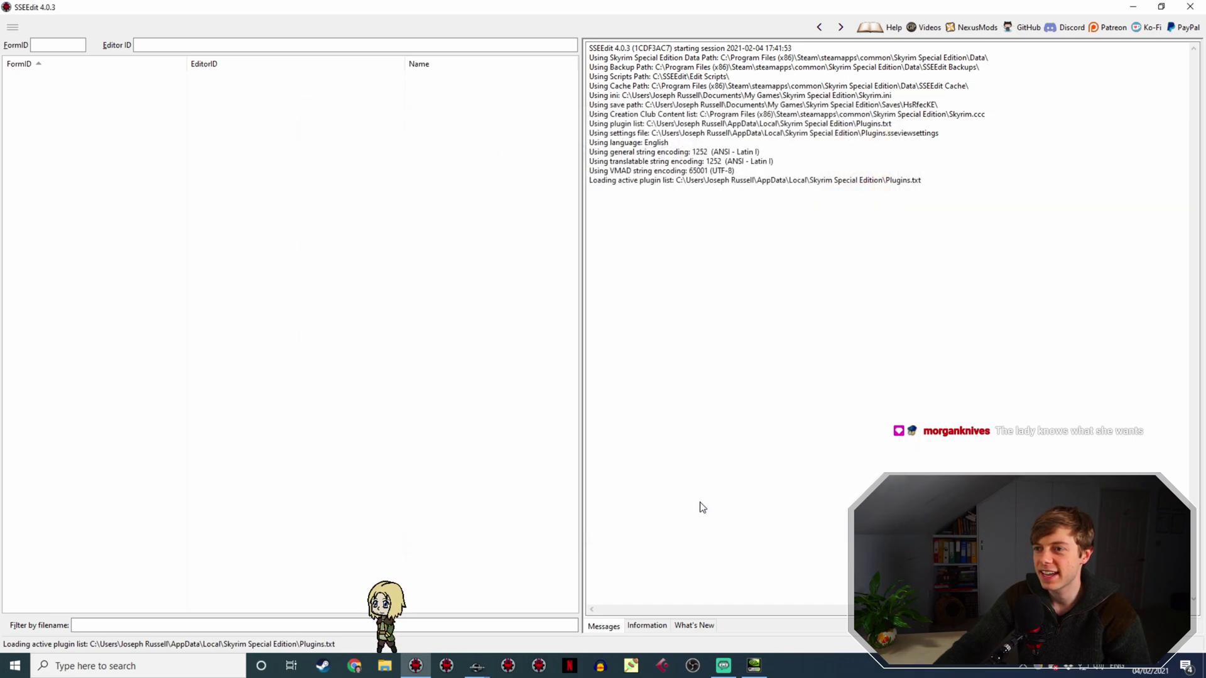
pyautogui.rightClick(447, 200)
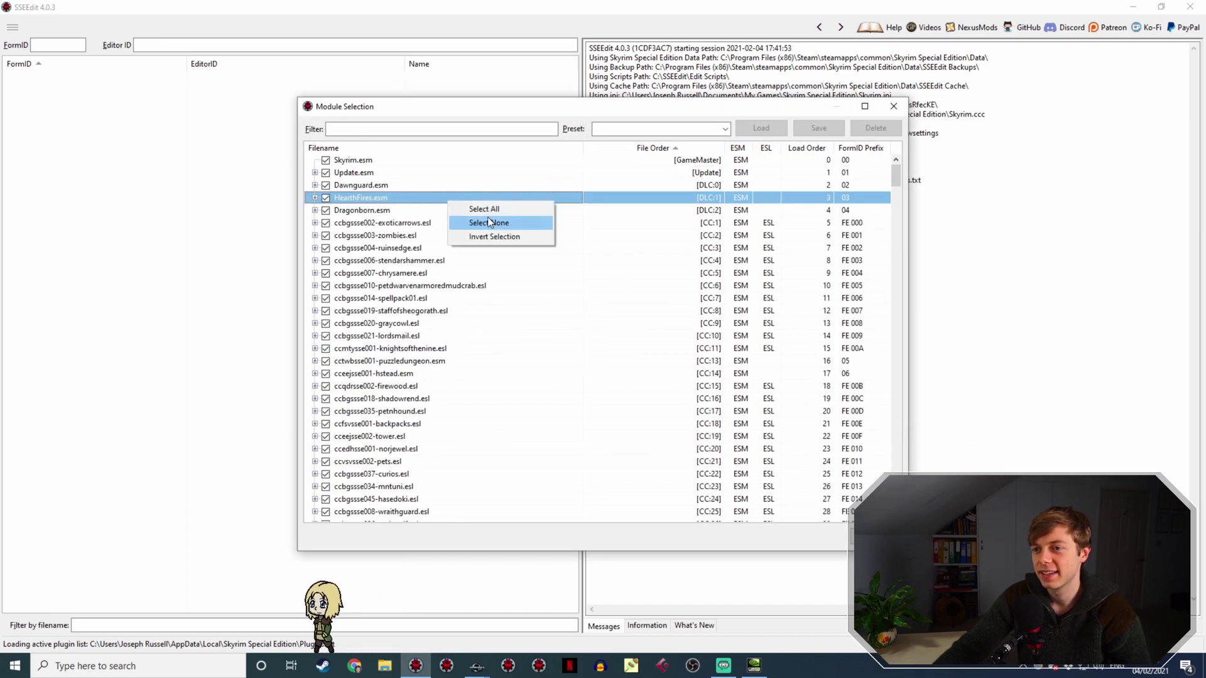
pyautogui.click(489, 222)
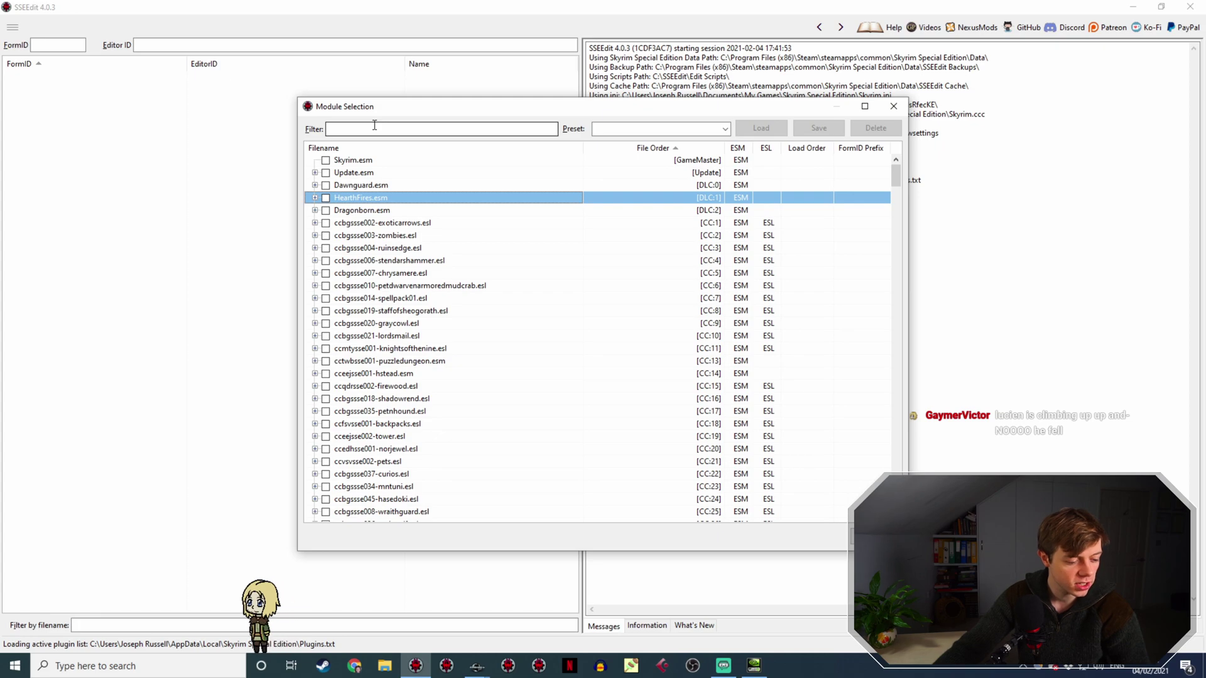
pyautogui.click(392, 128)
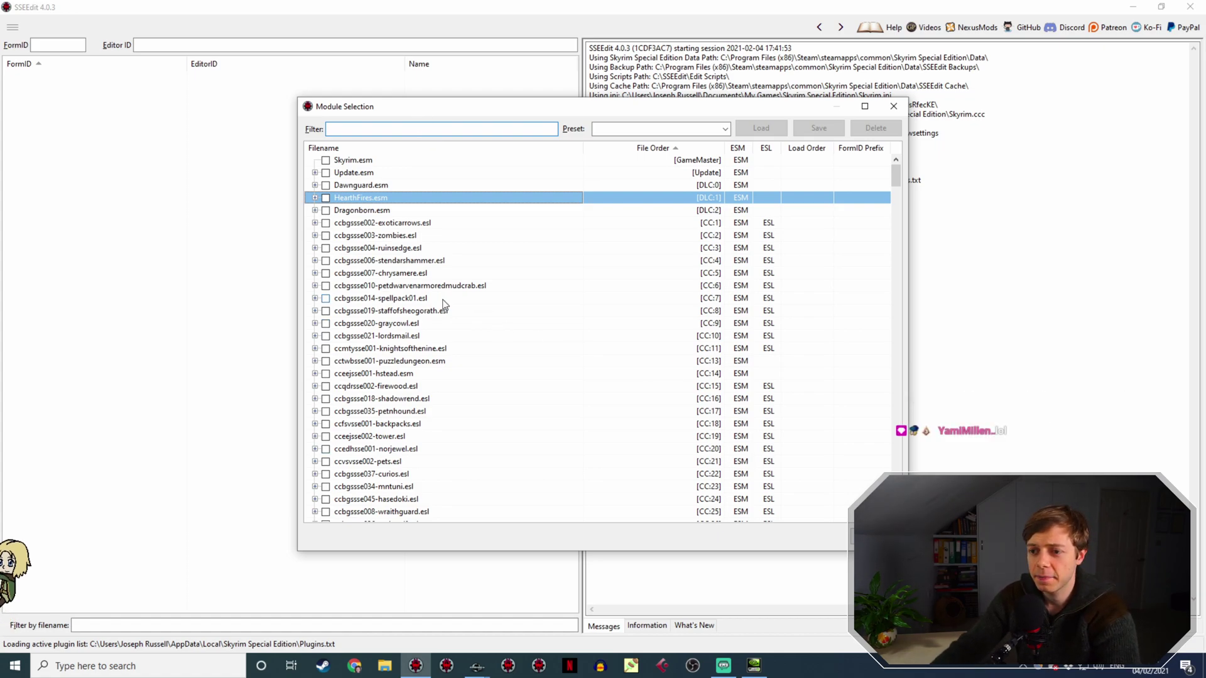
pyautogui.scroll(-5, 431, 291)
pyautogui.scroll(-4, 431, 291)
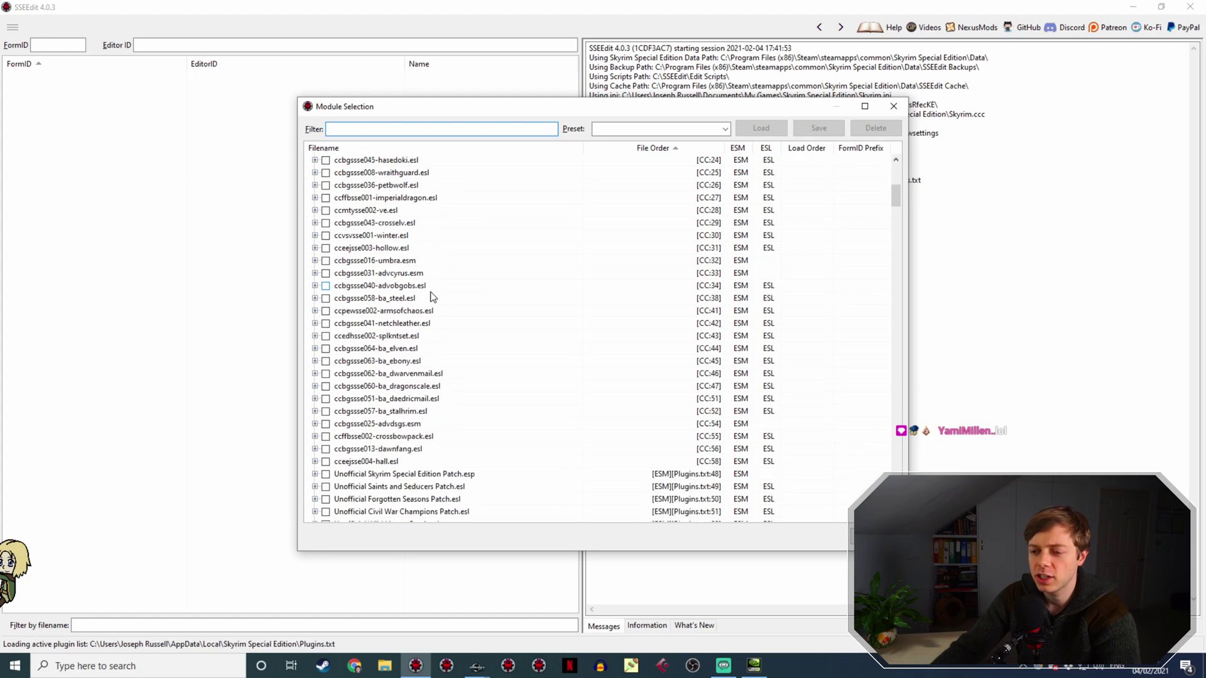
pyautogui.click(377, 425)
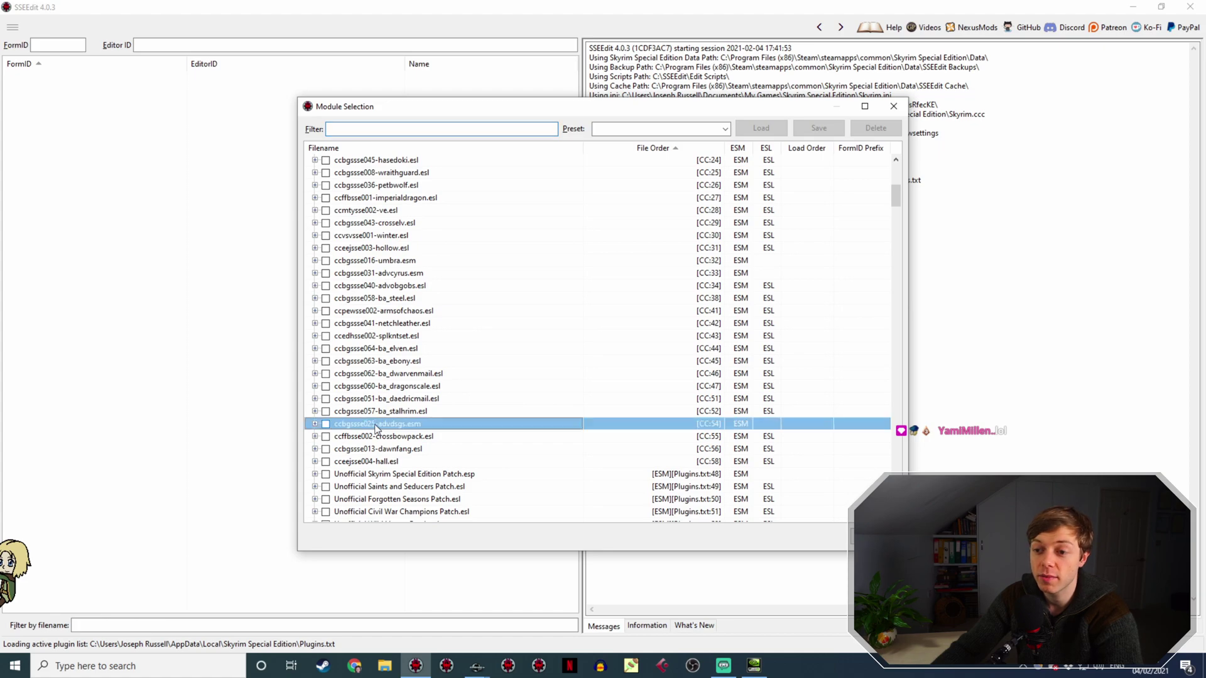
pyautogui.click(325, 425)
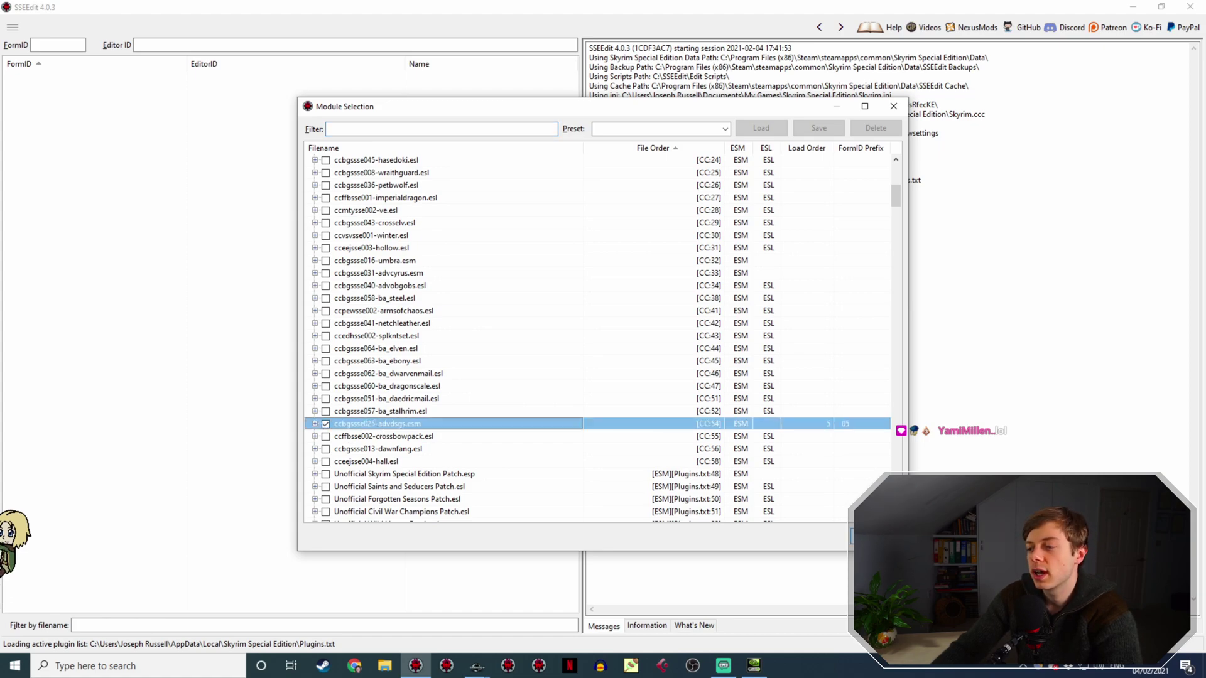
pyautogui.press('Return')
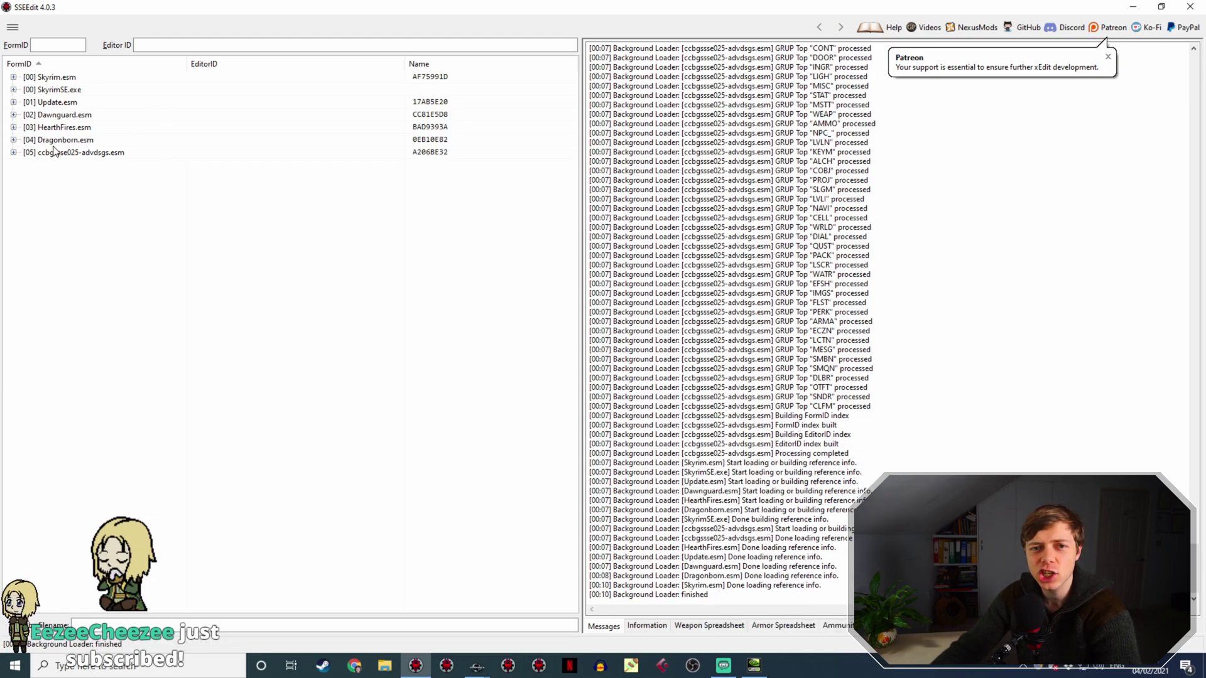
# Sort the weapon records of ccbgssse025-advdsgs.esm by name and inspect the Sword of Jyggalag record.
pyautogui.click(14, 152)
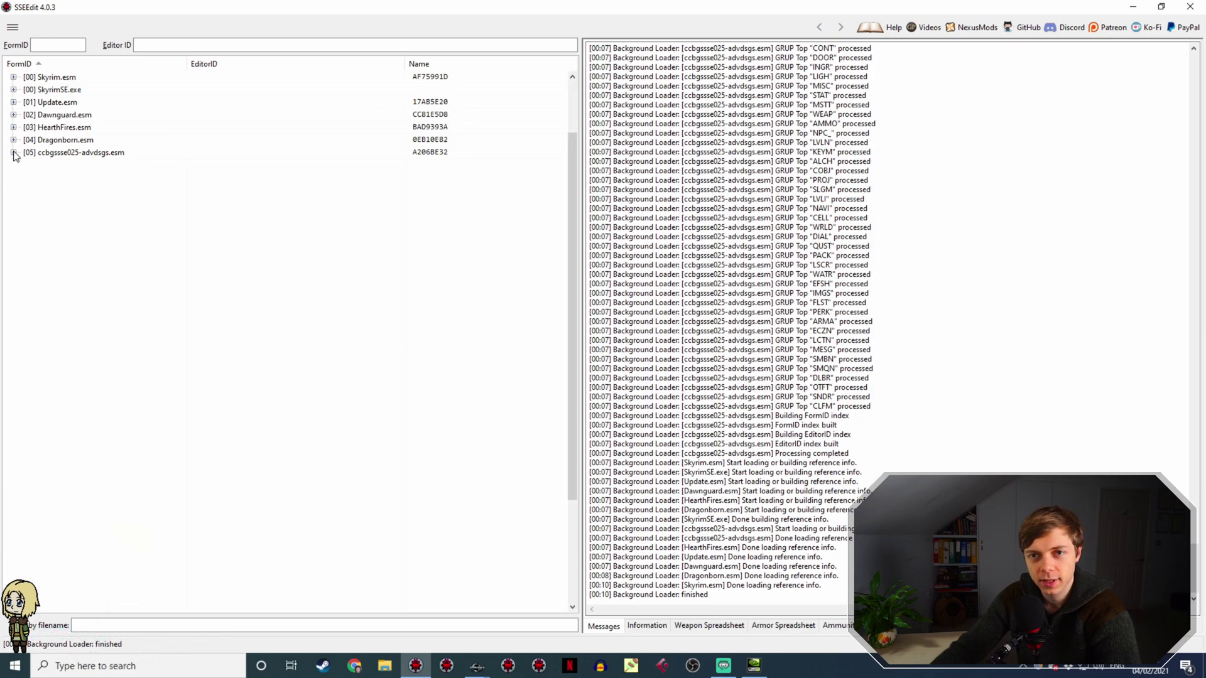
pyautogui.scroll(-4, 46, 392)
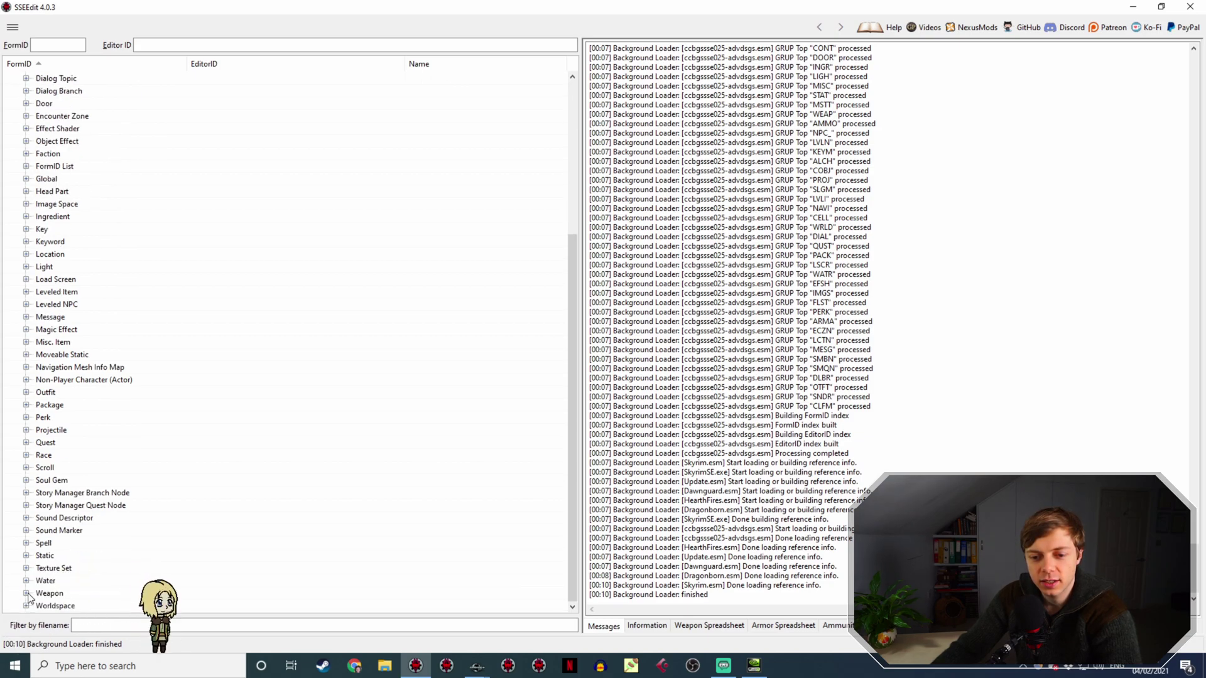
pyautogui.click(26, 594)
pyautogui.click(444, 64)
pyautogui.scroll(-4, 468, 177)
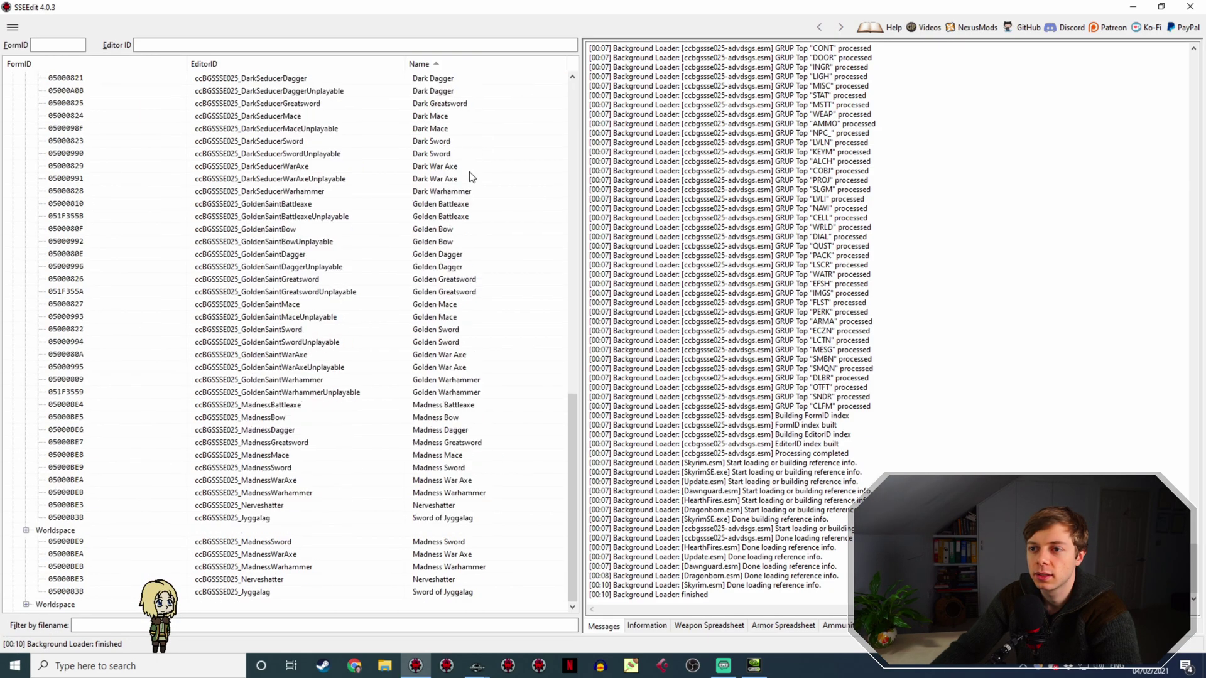
pyautogui.click(291, 519)
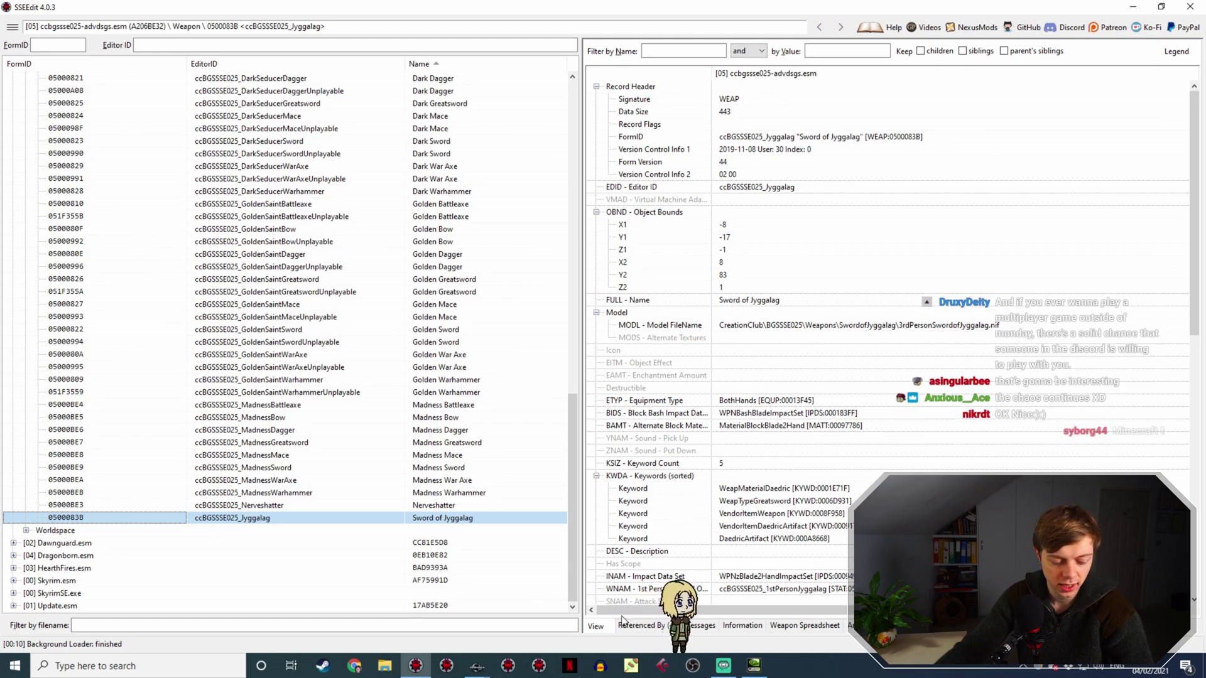
# Switch back to the Creation Kit, set the GetItemCount condition's comparison to >= with value 1, and accept the condition.
pyautogui.click(483, 672)
pyautogui.click(533, 638)
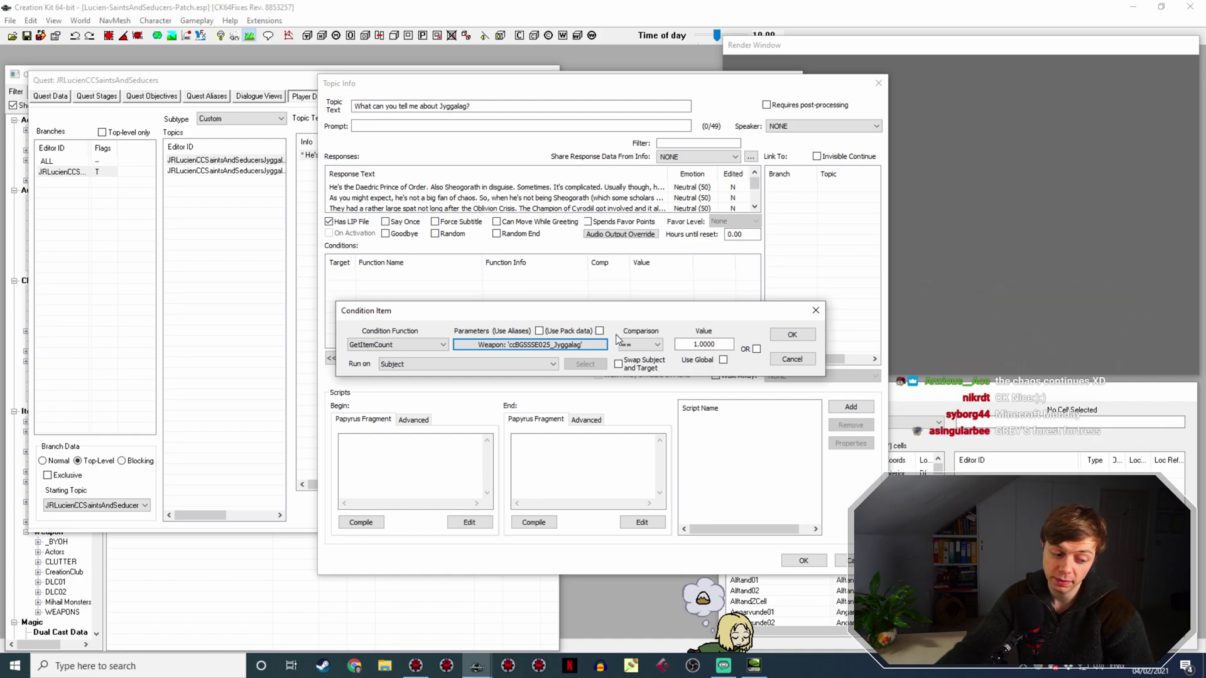
pyautogui.click(638, 345)
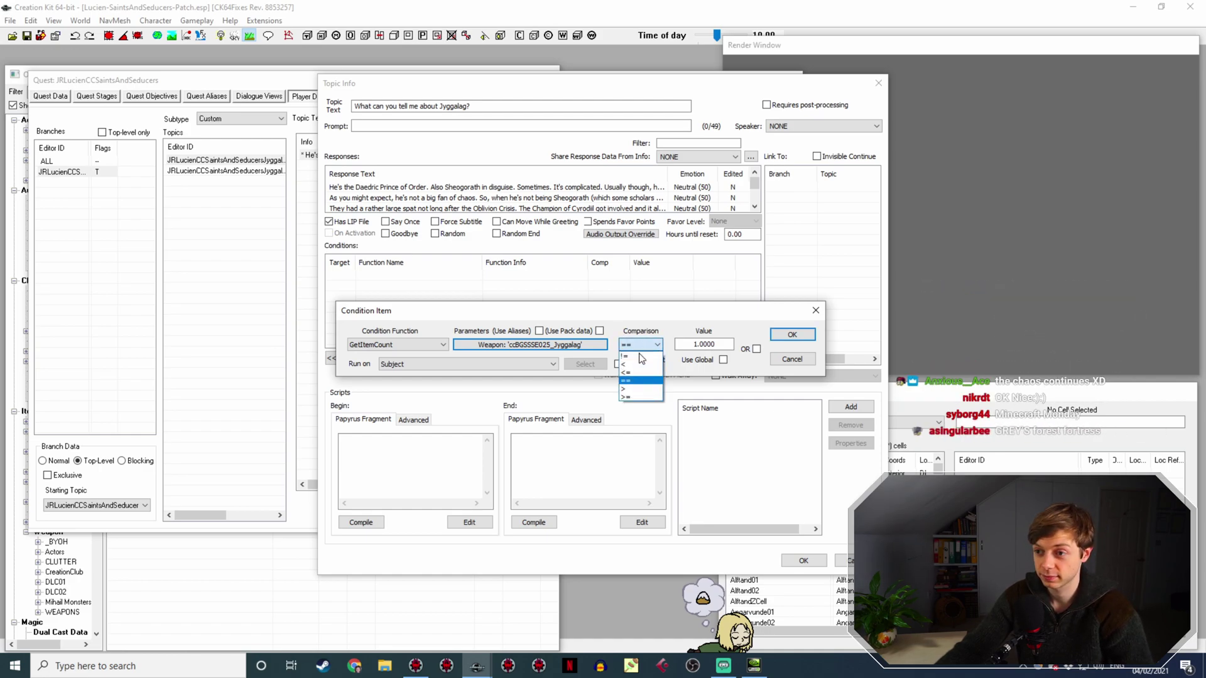
pyautogui.click(639, 398)
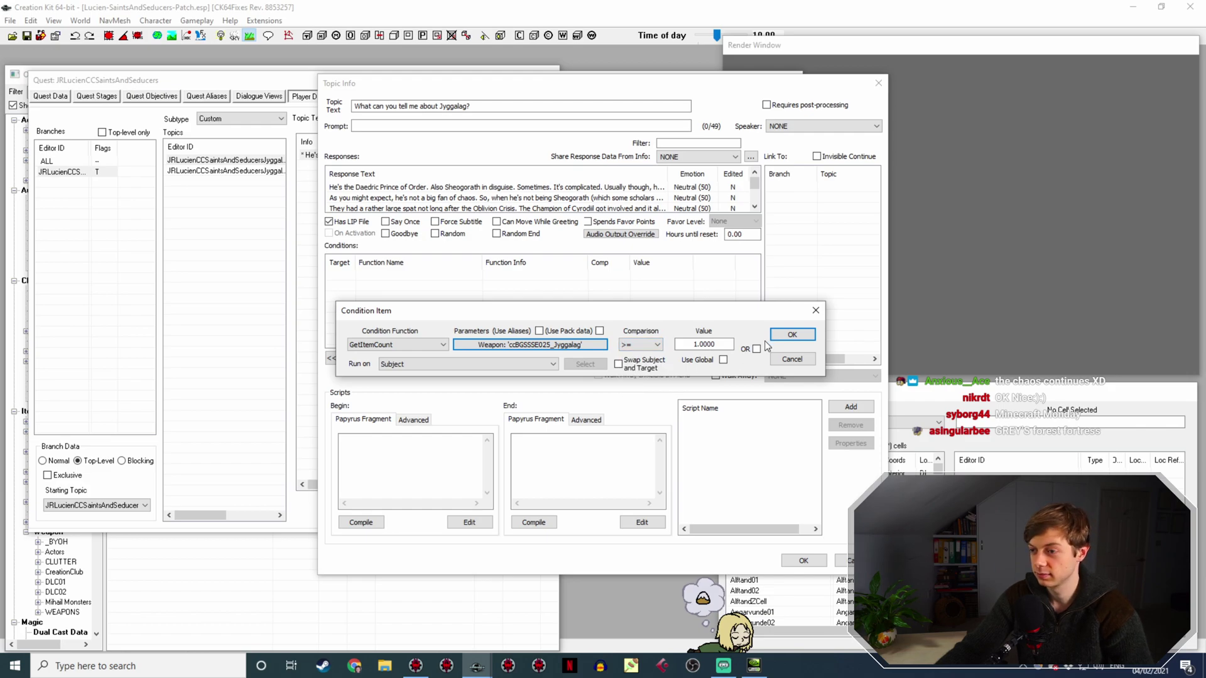
pyautogui.click(792, 335)
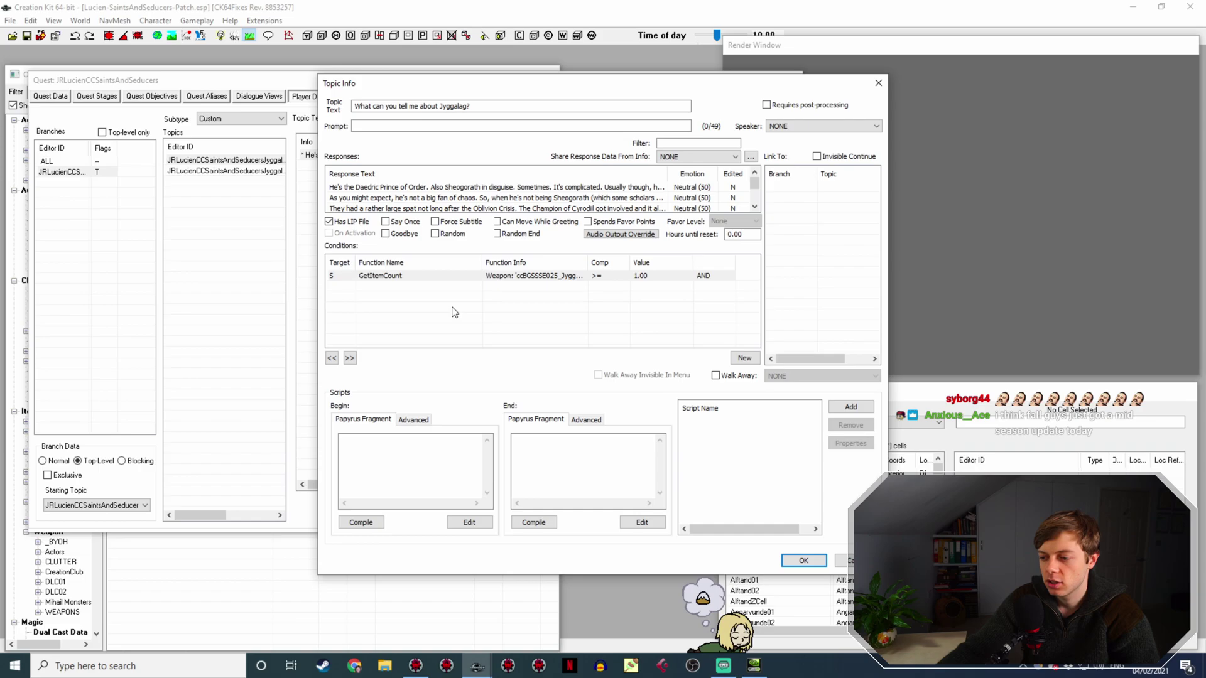
# Switch to Streamlabs OBS, show the Camera scene and return to the Screen With Camera scene.
pyautogui.click(731, 673)
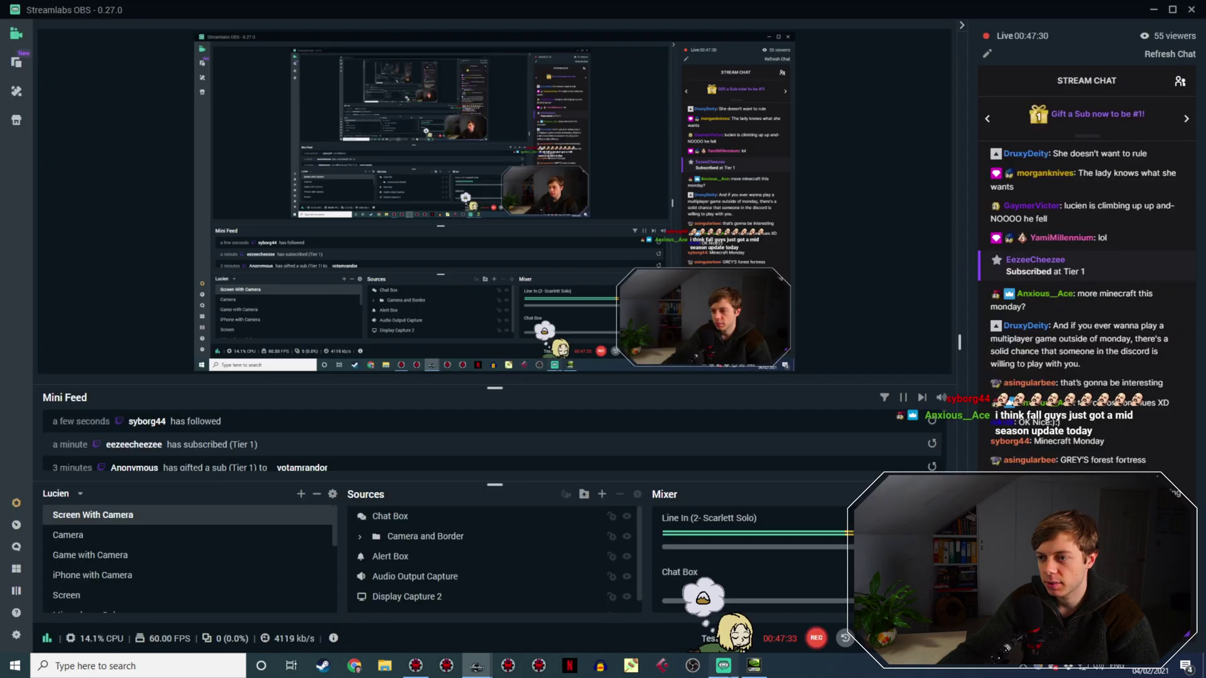
pyautogui.click(224, 531)
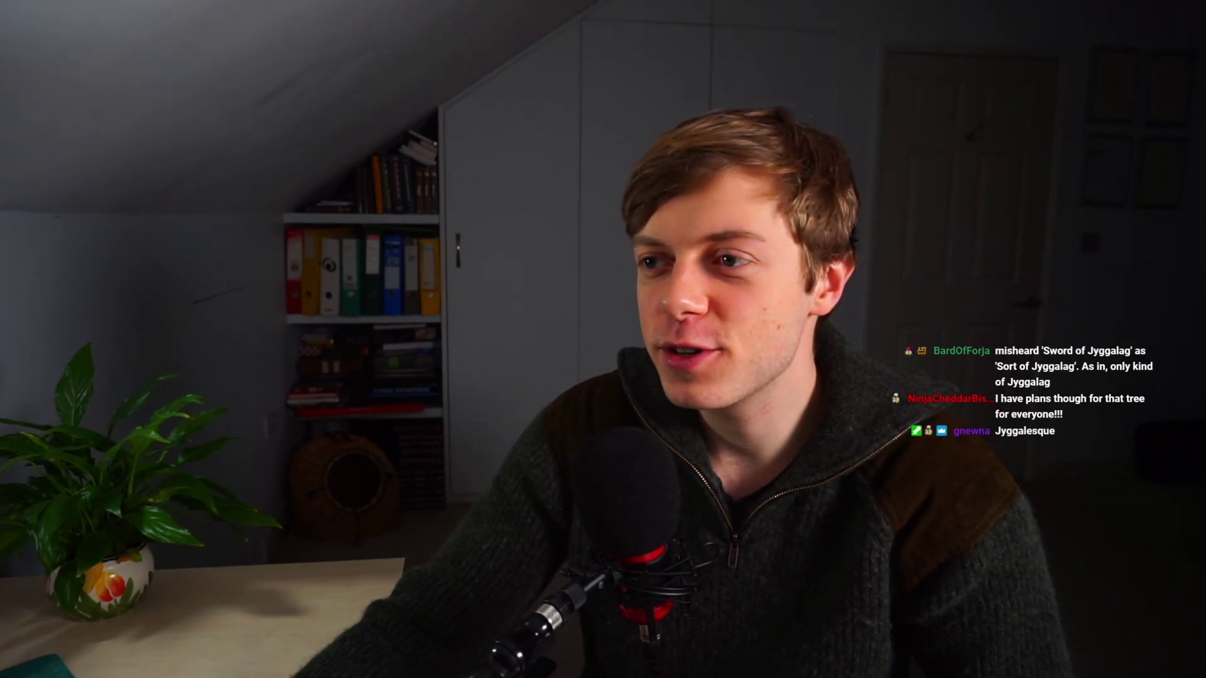
pyautogui.click(101, 515)
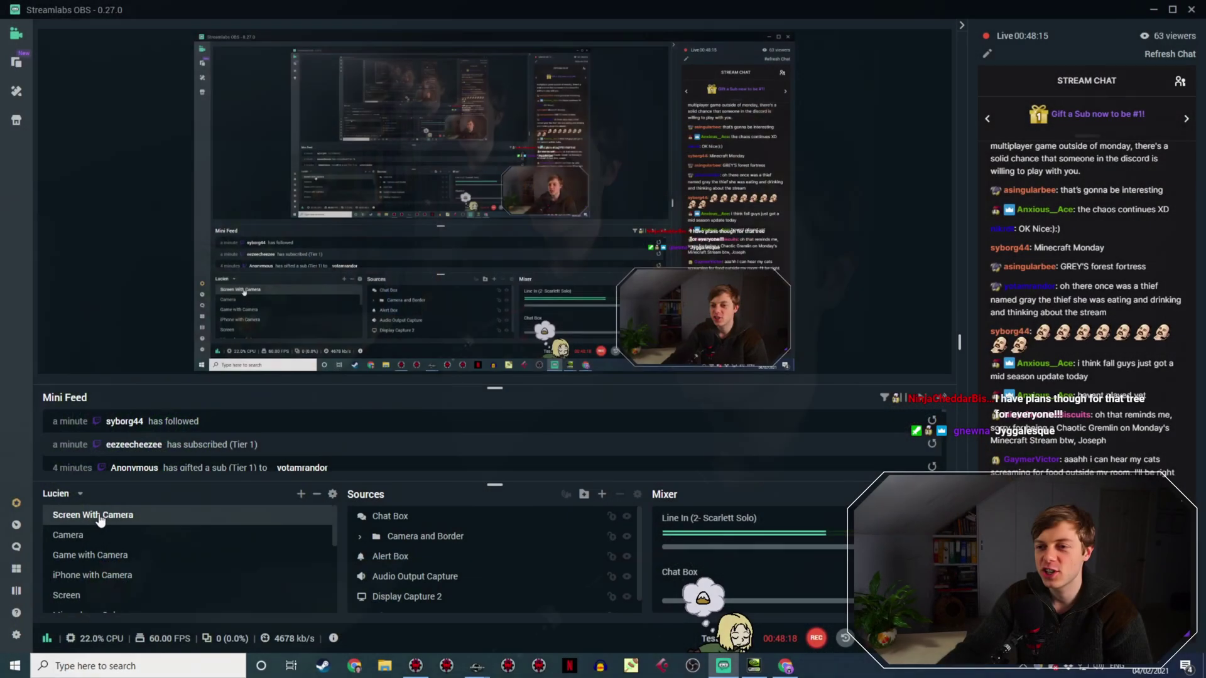
# Switch to the Chrome browser and search Google for "jygallag jigglypuff".
pyautogui.click(793, 667)
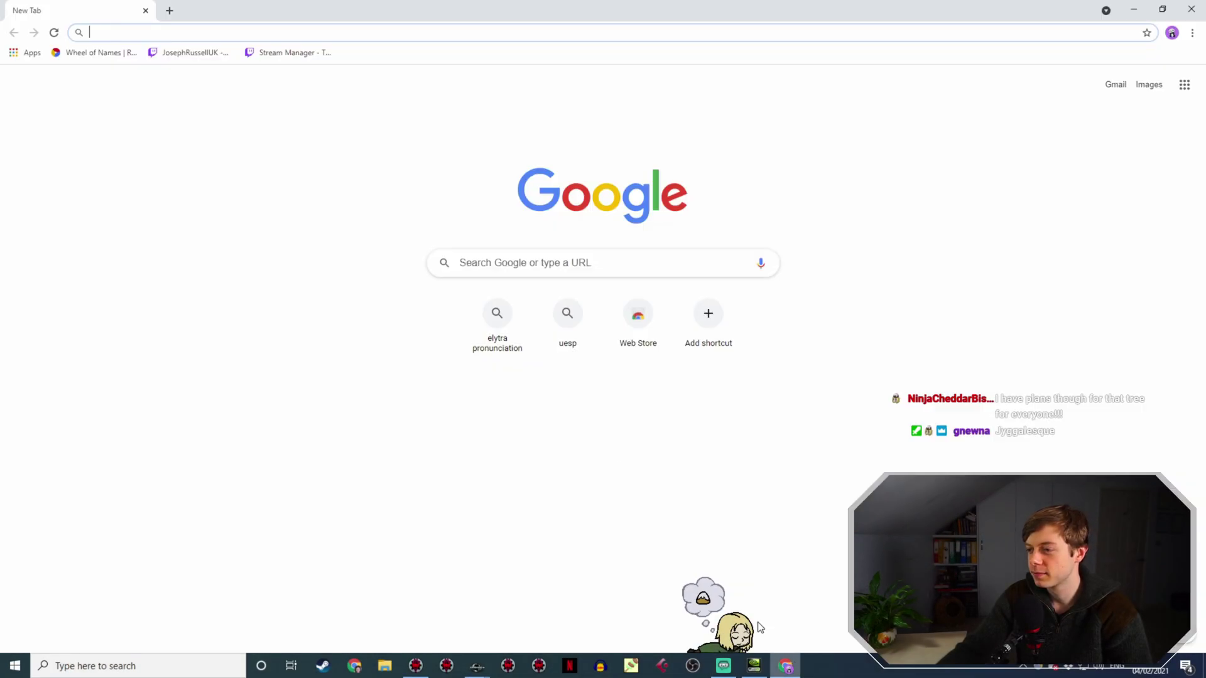
pyautogui.click(119, 31)
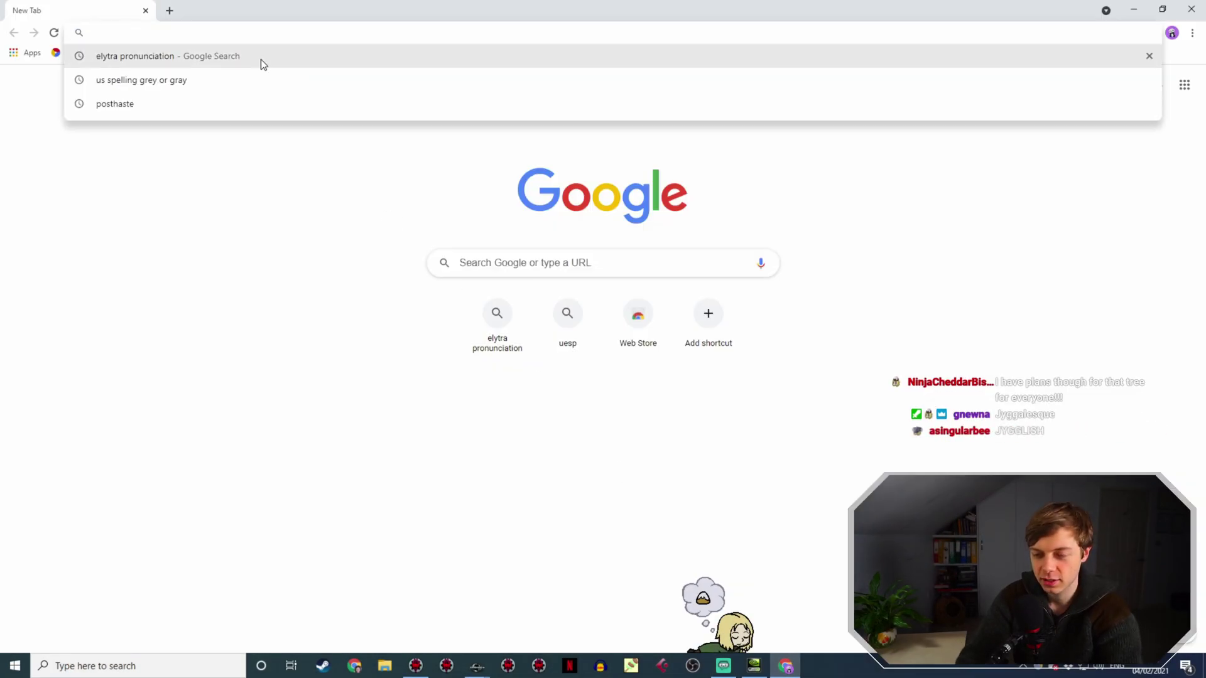
pyautogui.write('jygallag ')
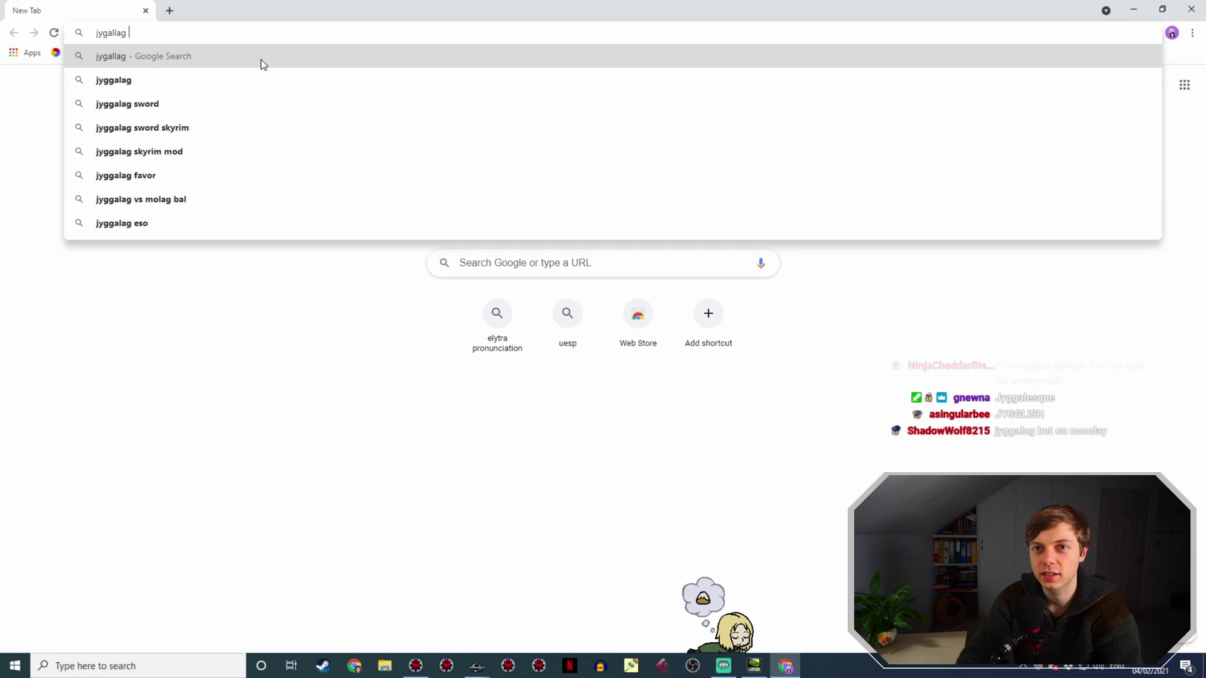
pyautogui.write('jigglypuff')
pyautogui.press('Return')
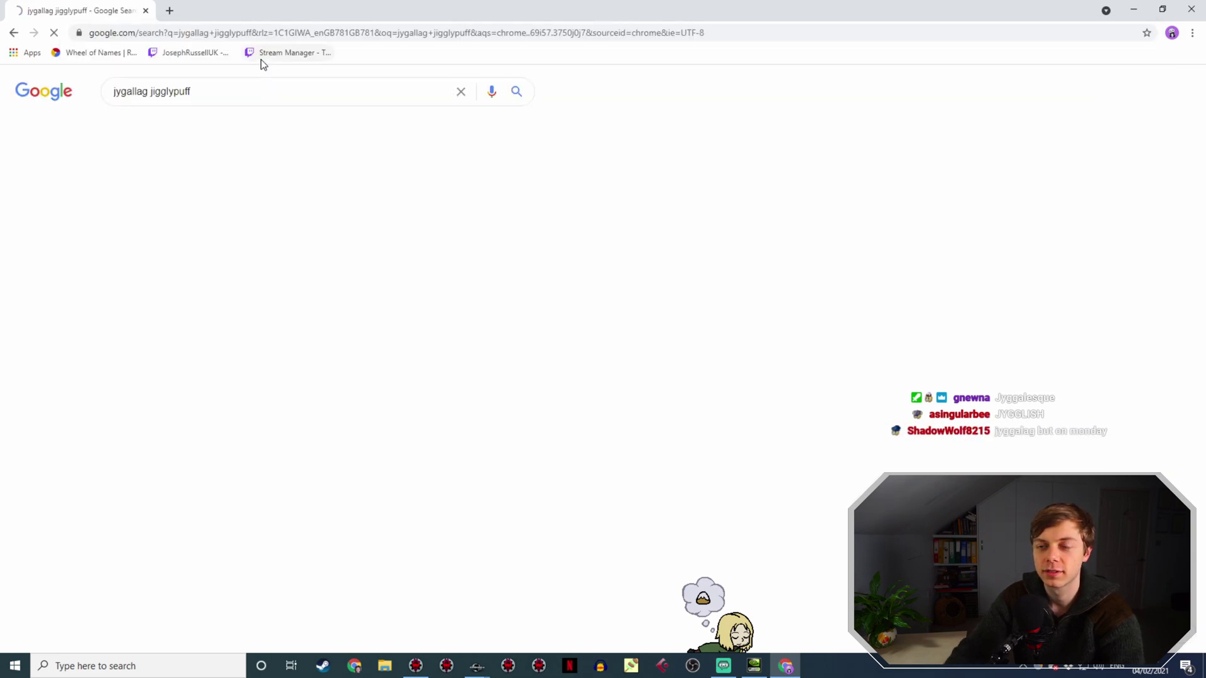
# Look through the image results, return to the web results and use the corrected query "jyggalag jigglypuff".
pyautogui.click(175, 127)
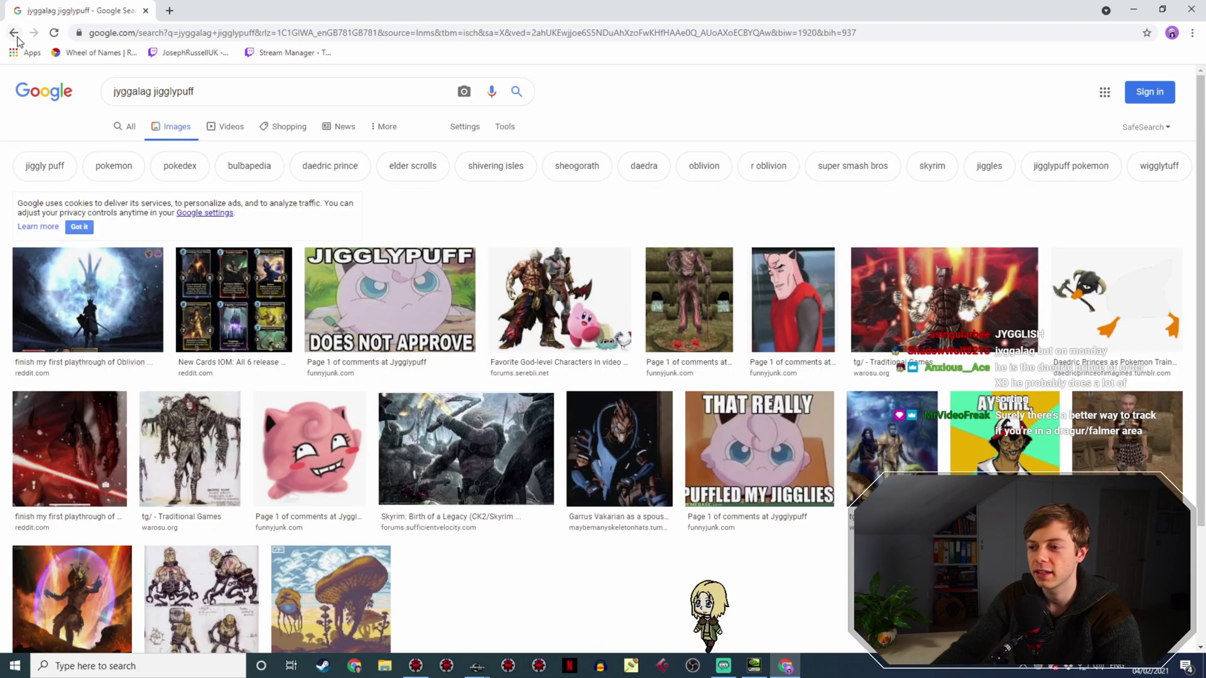
pyautogui.click(15, 32)
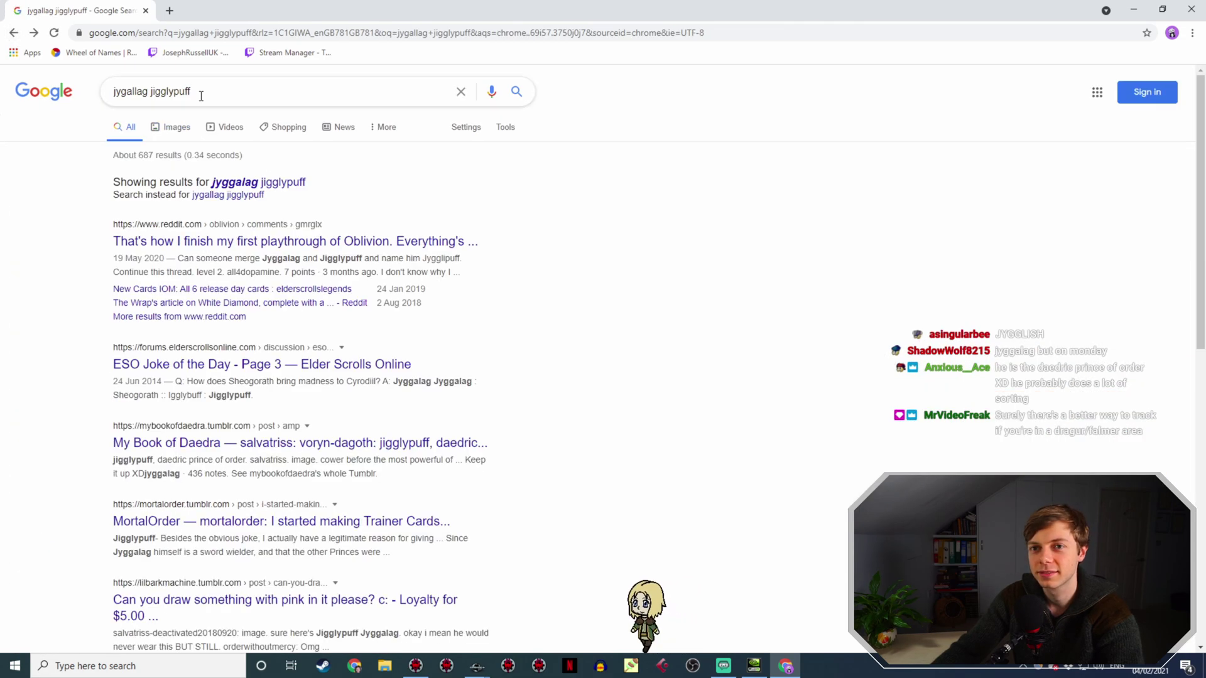
pyautogui.moveTo(200, 95); pyautogui.dragTo(155, 94)
pyautogui.click(236, 184)
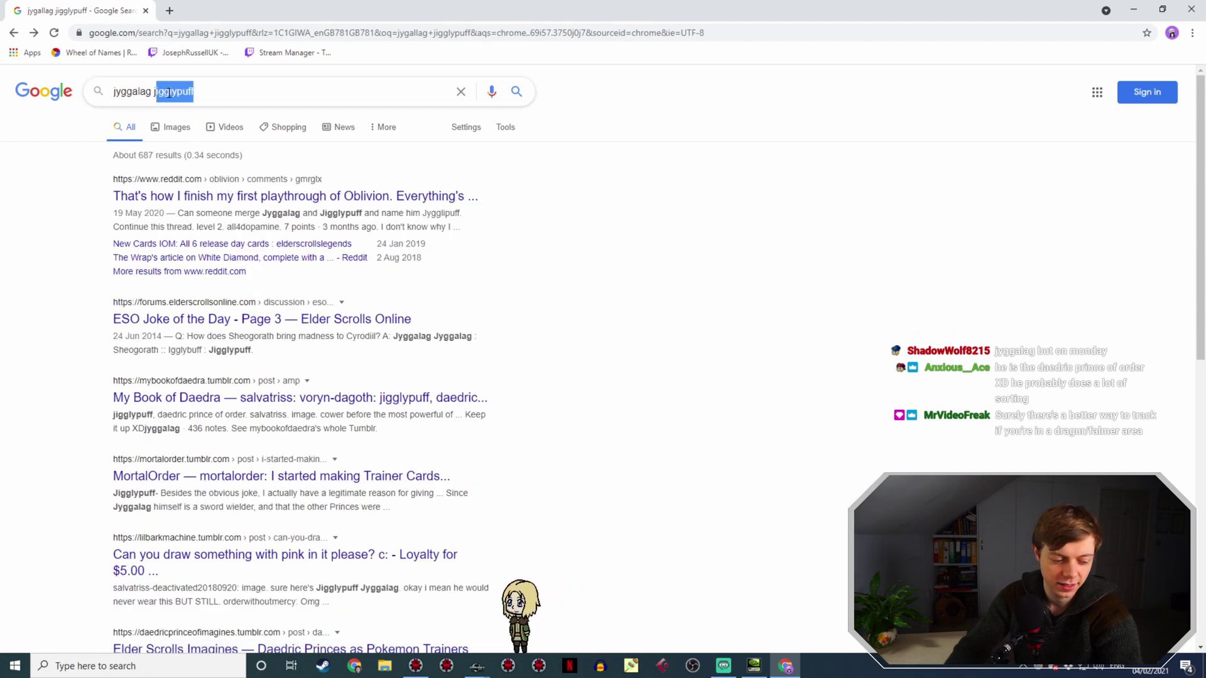
# Search Google for "uesp saints and seducers" and open the UESP wiki page on Skyrim's Saints & Seducers.
pyautogui.press('BackSpace')
pyautogui.press('BackSpace')
pyautogui.press('BackSpace')
pyautogui.press('BackSpace')
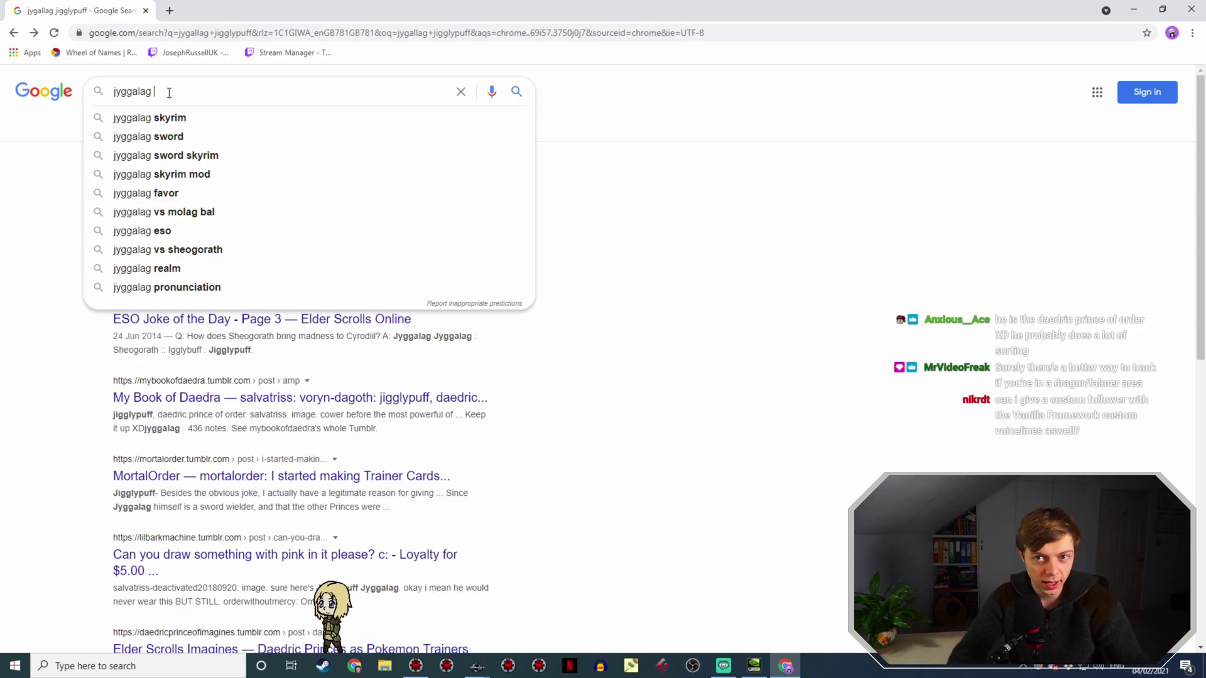
pyautogui.press('BackSpace')
pyautogui.hotkey('ctrl', 'BackSpace')
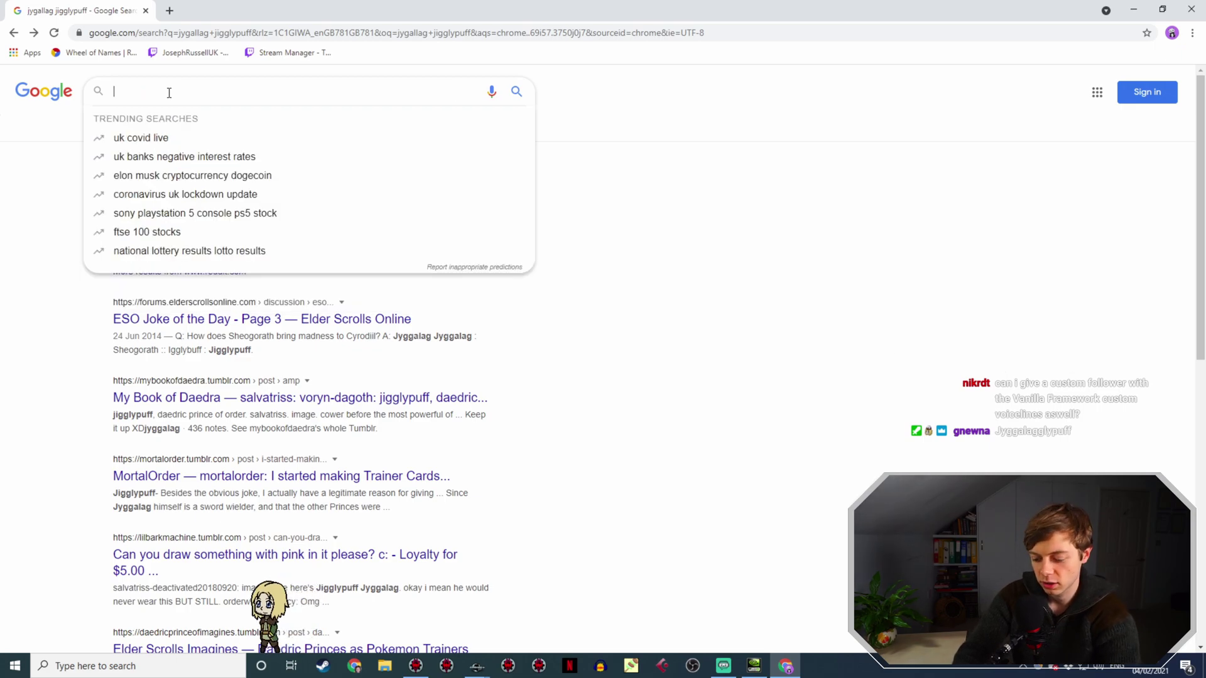
pyautogui.write('uesp saints and sedcu')
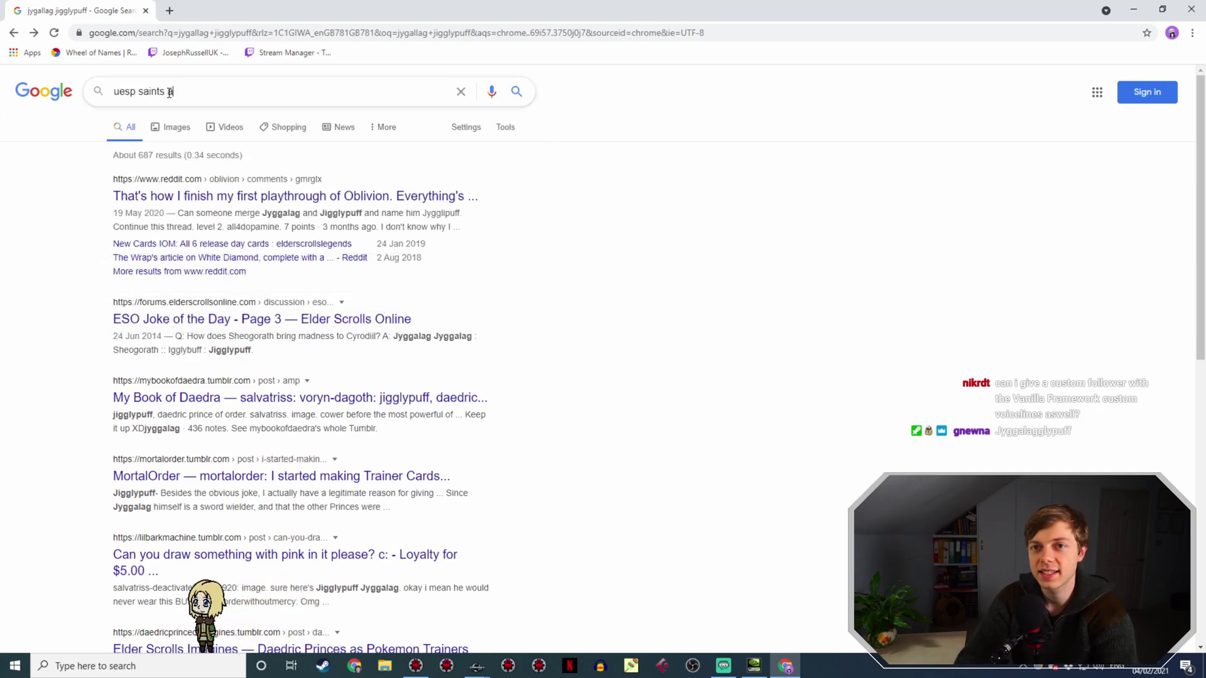
pyautogui.press('BackSpace')
pyautogui.press('BackSpace')
pyautogui.write('ucers')
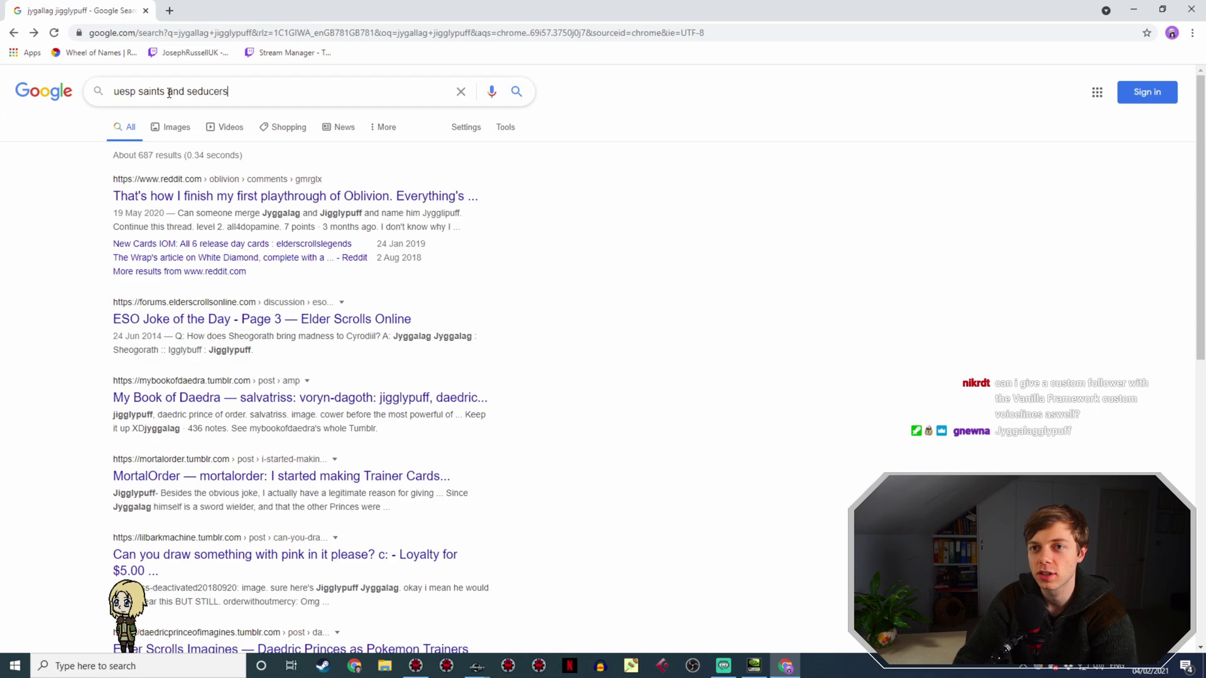
pyautogui.press('Return')
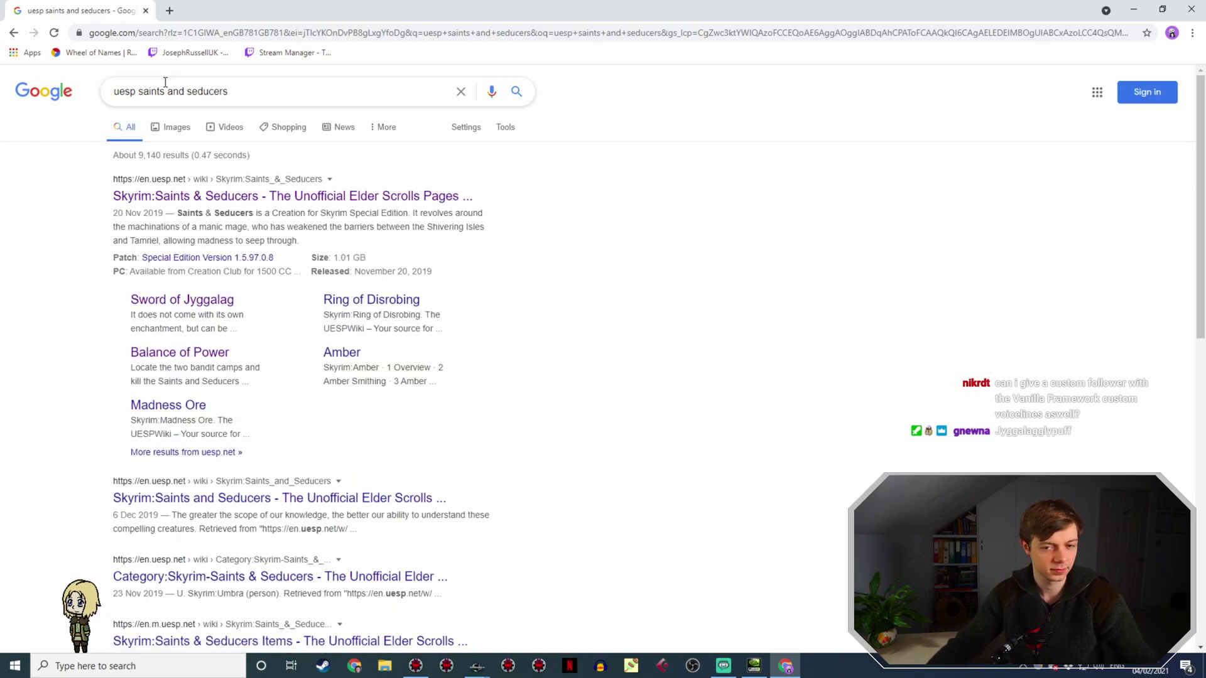
pyautogui.click(247, 197)
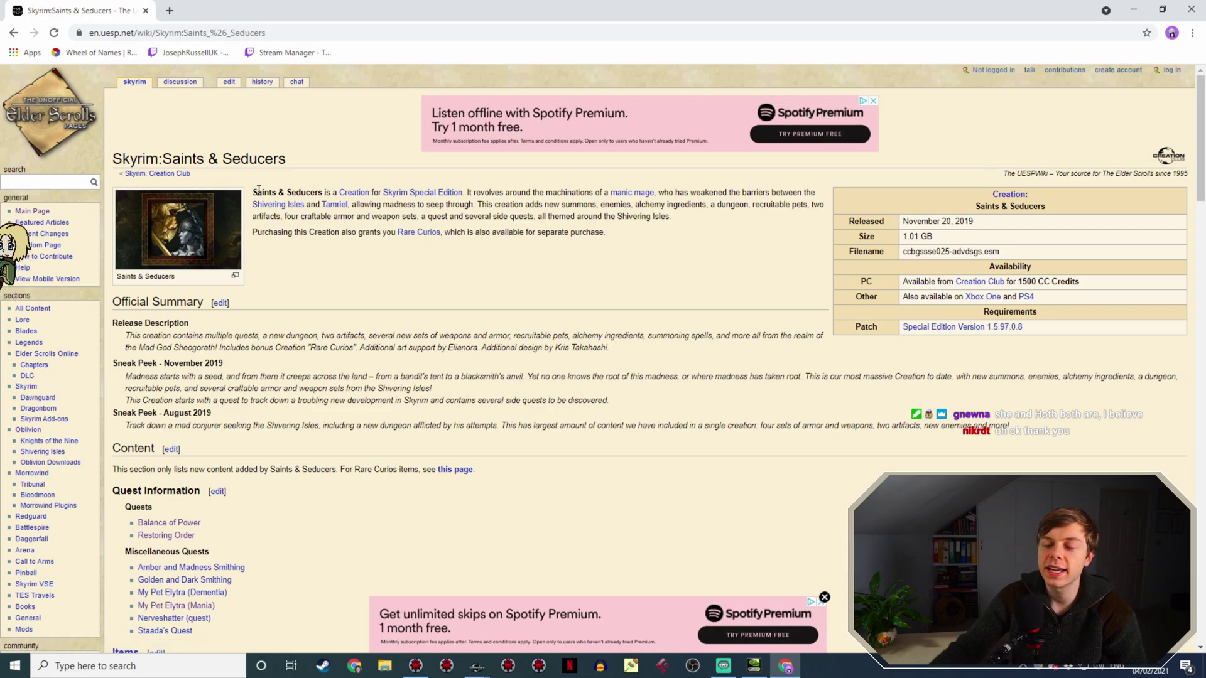
# Open the Restoring Order quest page in a new browser tab, review its walkthrough and quest stages, and close it.
pyautogui.scroll(-4, 258, 190)
pyautogui.rightClick(175, 289)
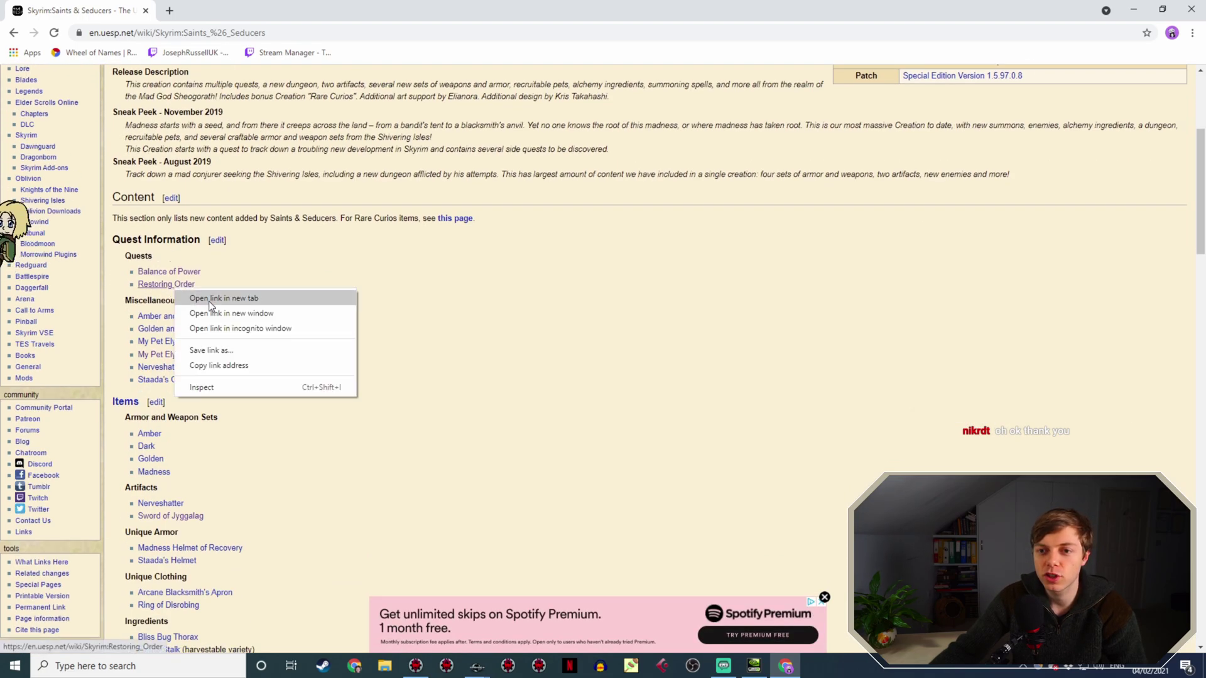
pyautogui.click(209, 303)
pyautogui.click(226, 11)
pyautogui.scroll(-3, 485, 319)
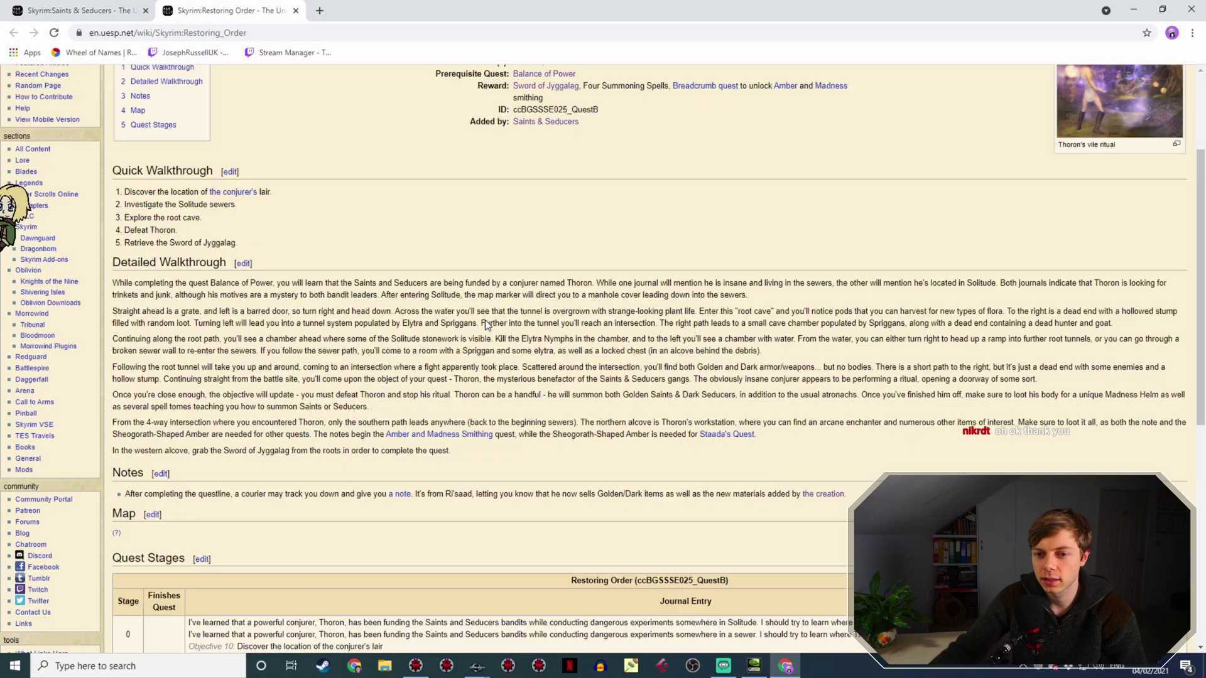
pyautogui.scroll(-7, 485, 319)
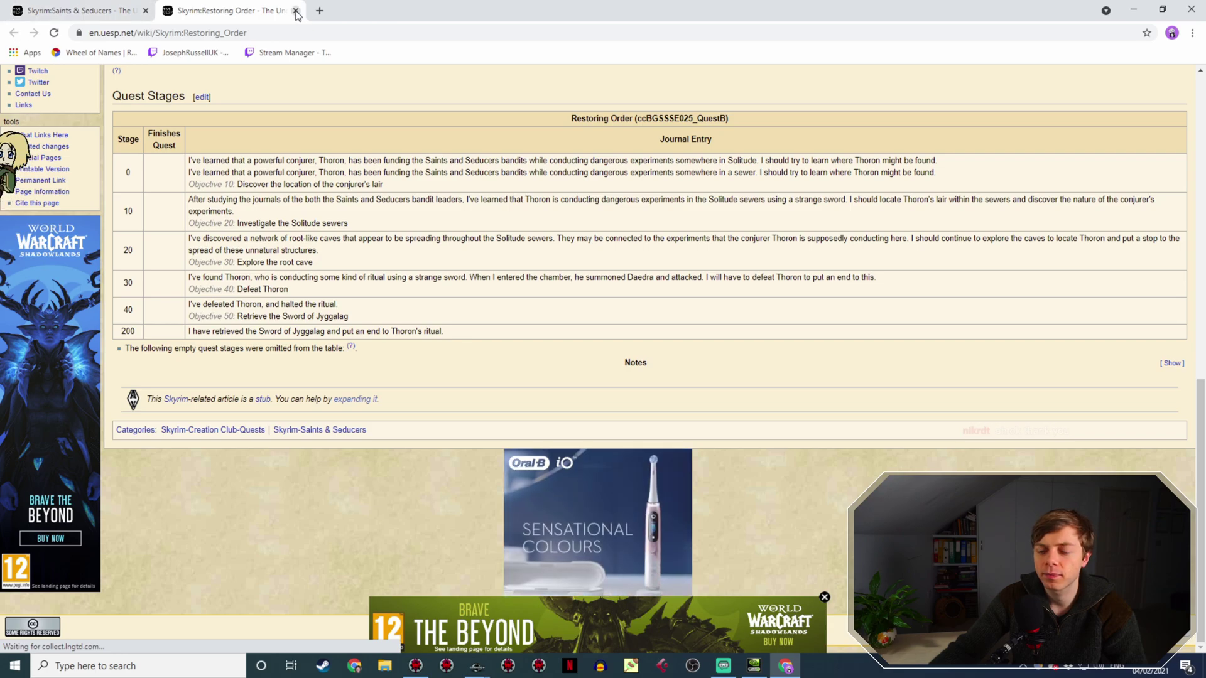
pyautogui.click(296, 11)
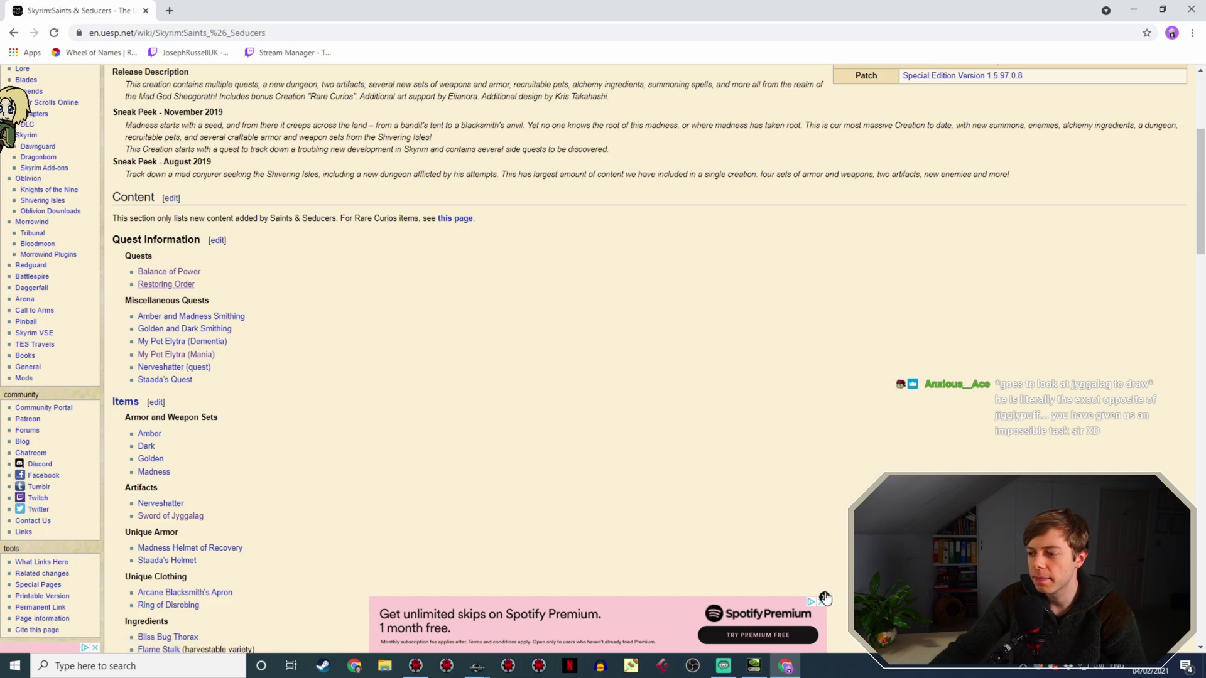
# Open the Staada's Quest page in a new browser tab and read its detailed walkthrough.
pyautogui.rightClick(177, 384)
pyautogui.click(204, 393)
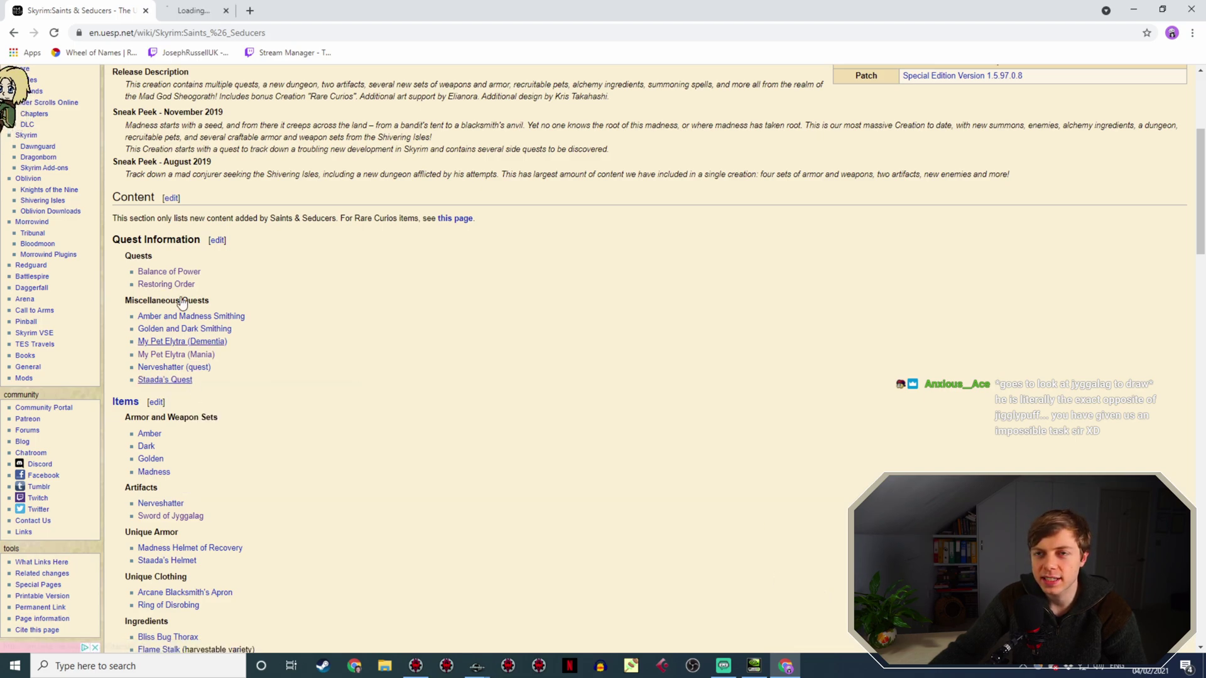
pyautogui.click(224, 11)
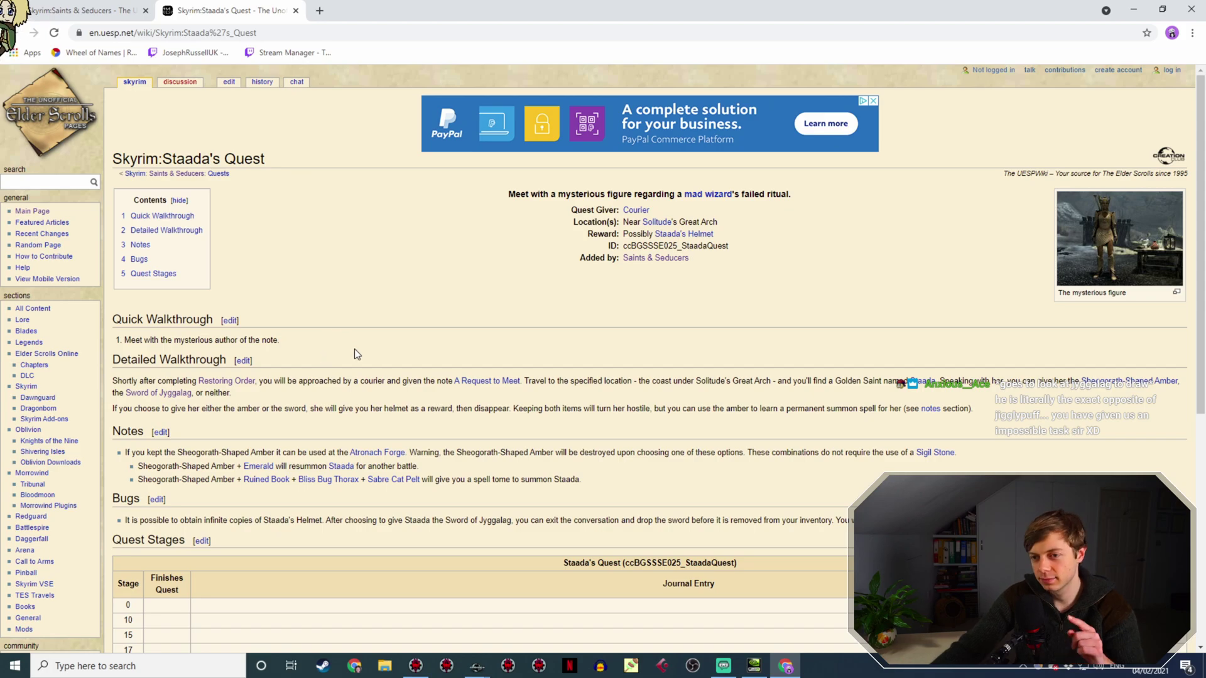
pyautogui.scroll(-3, 480, 288)
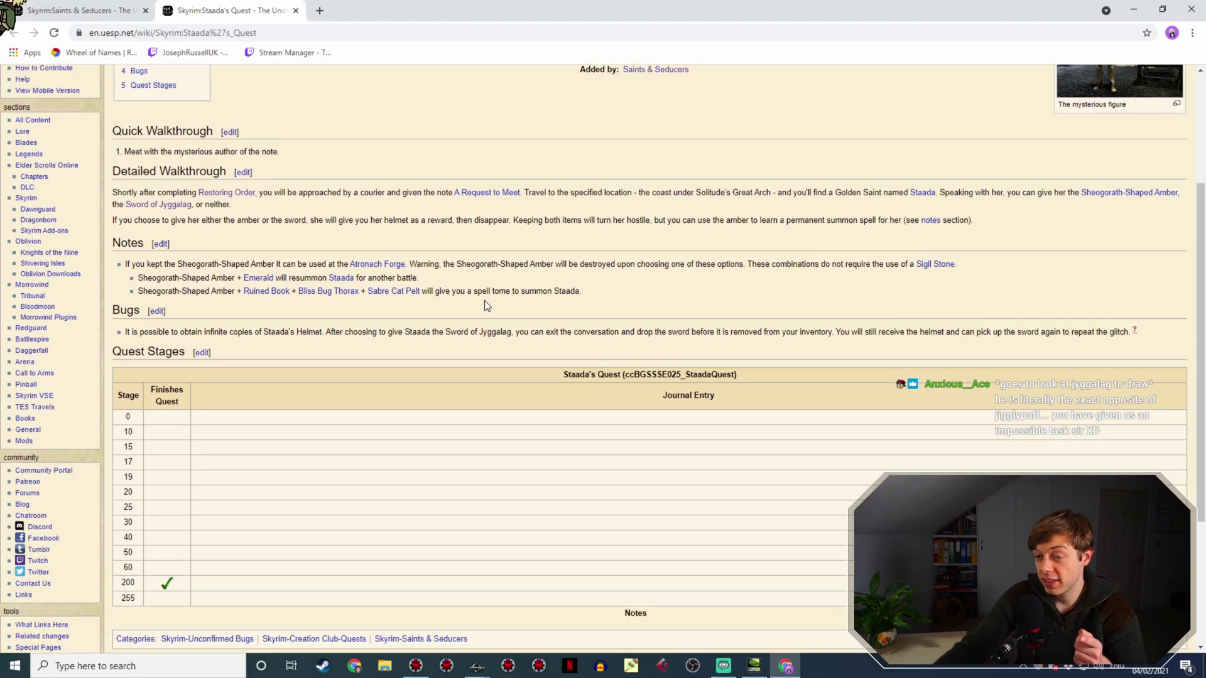
pyautogui.scroll(1, 432, 250)
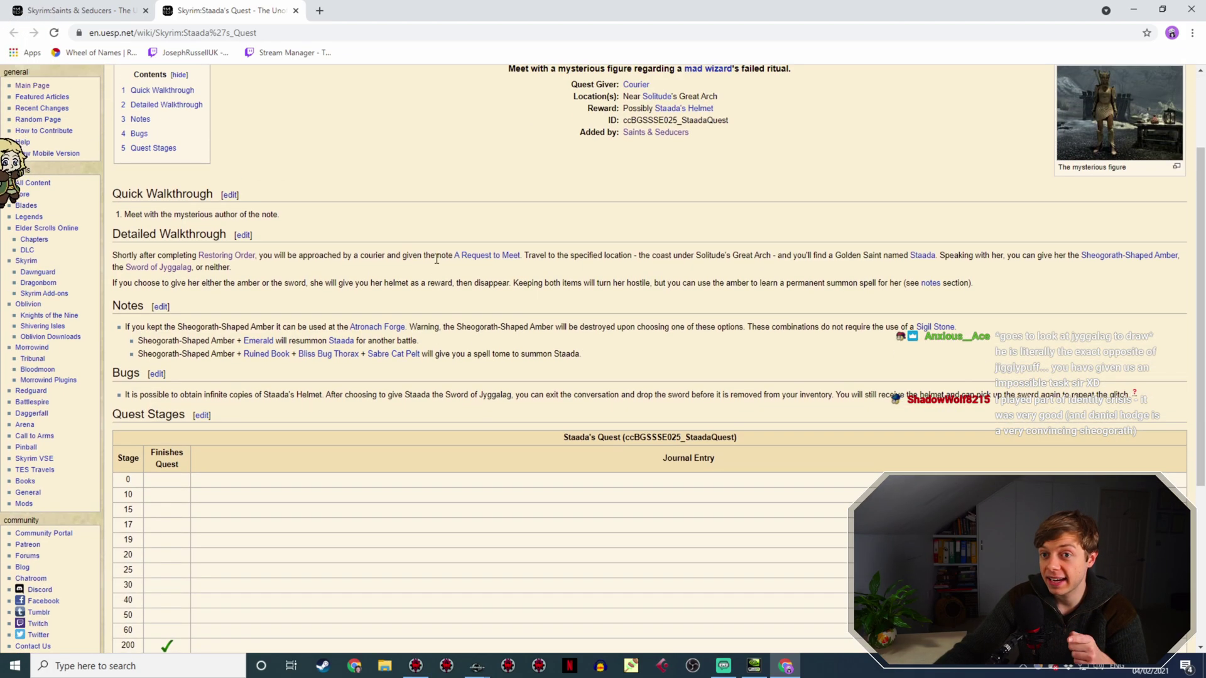
pyautogui.scroll(1, 443, 218)
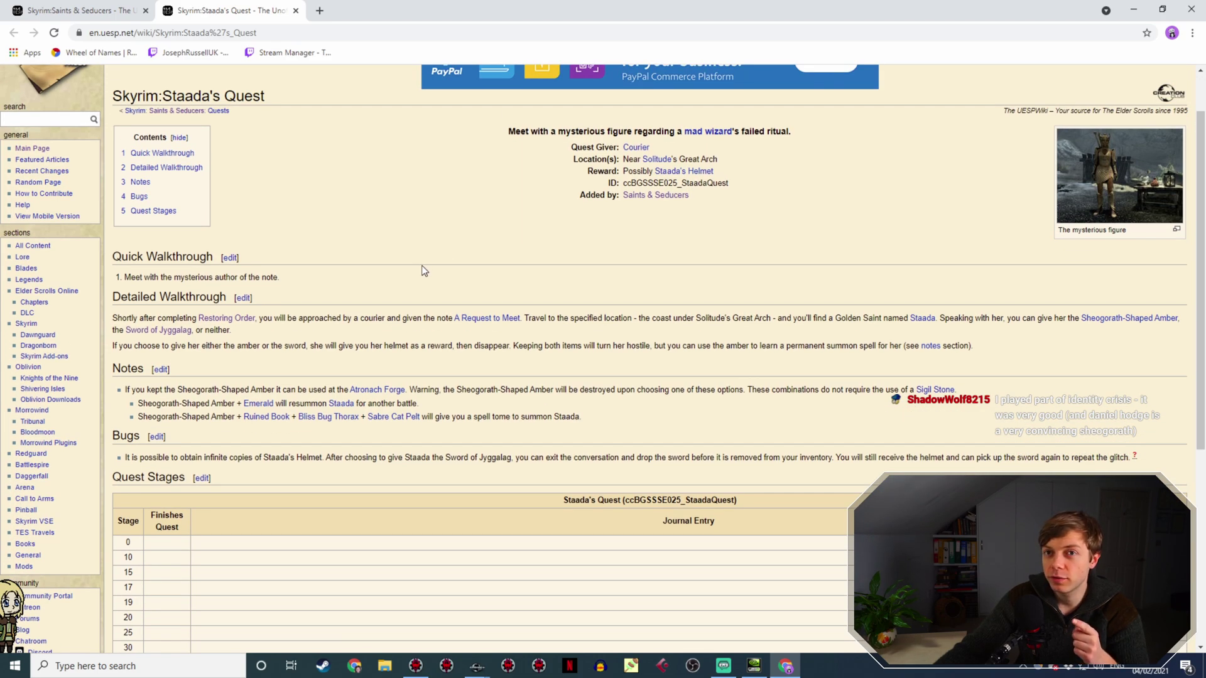
# Briefly open the Restoring Order page again, close it and return to the Staada's Quest page.
pyautogui.click(107, 6)
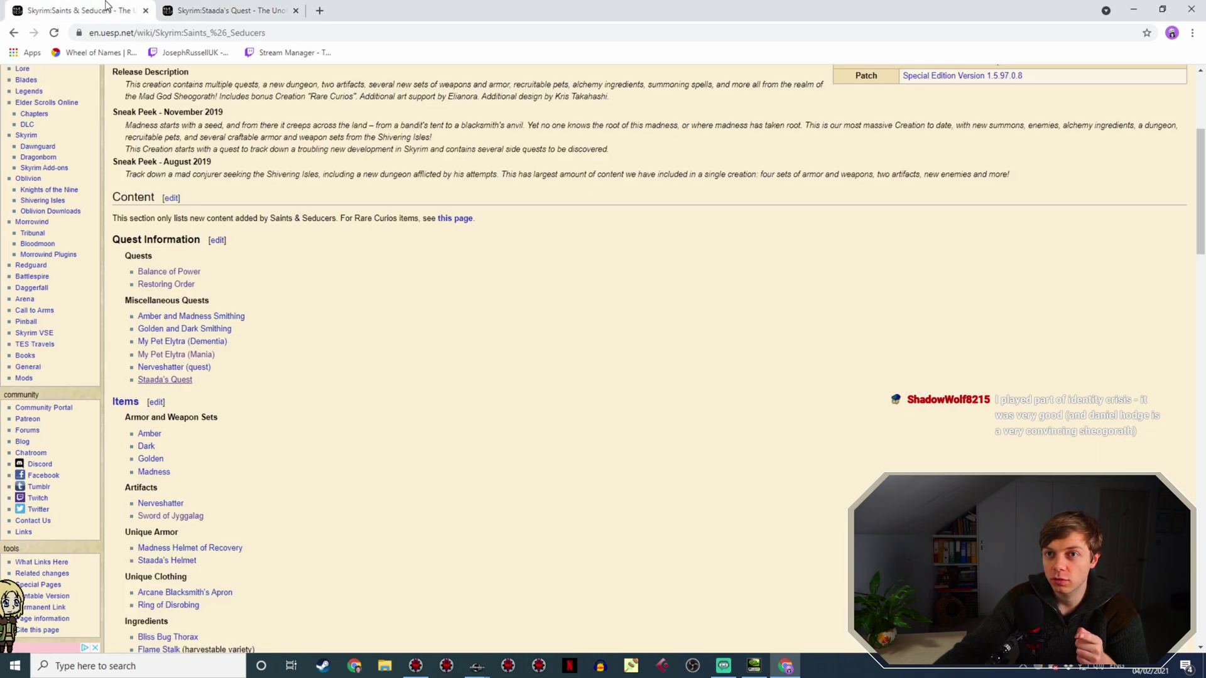
pyautogui.click(180, 285)
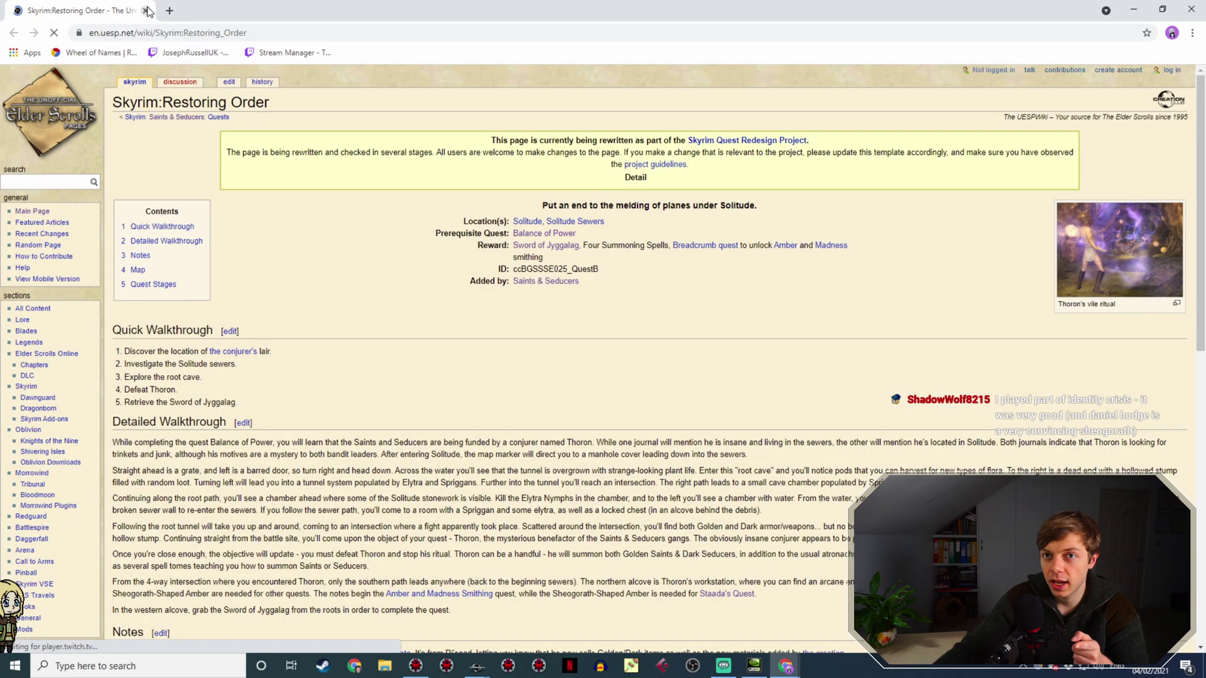
pyautogui.click(146, 11)
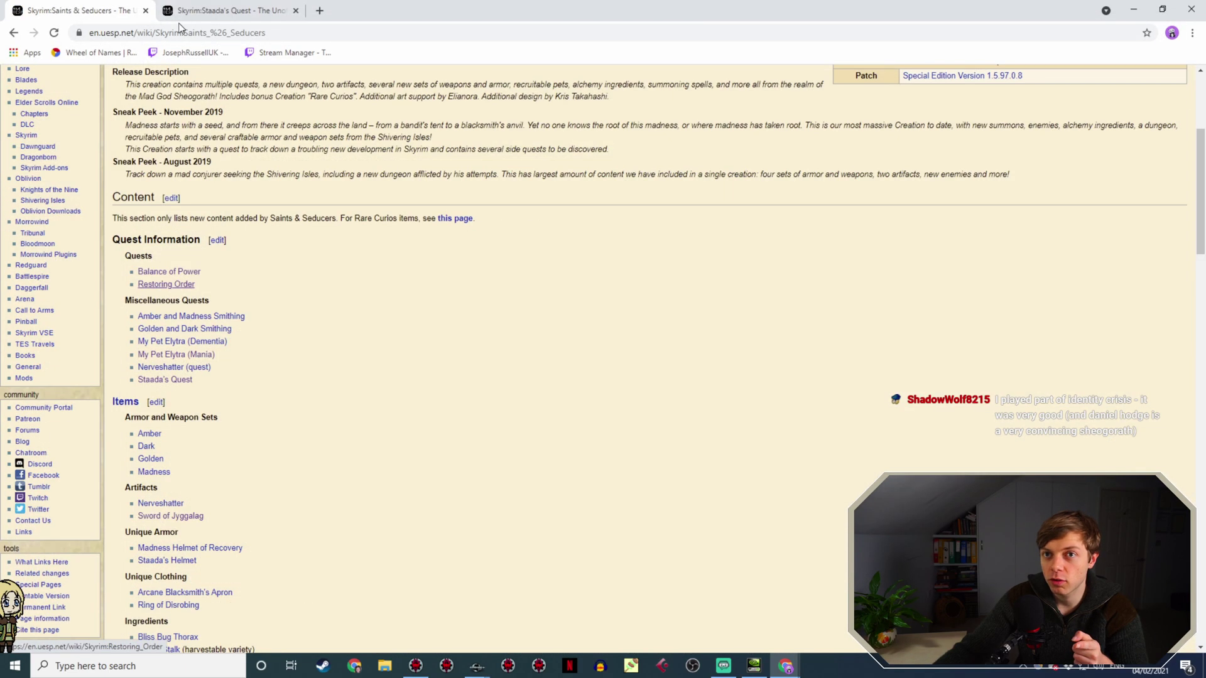
pyautogui.click(226, 11)
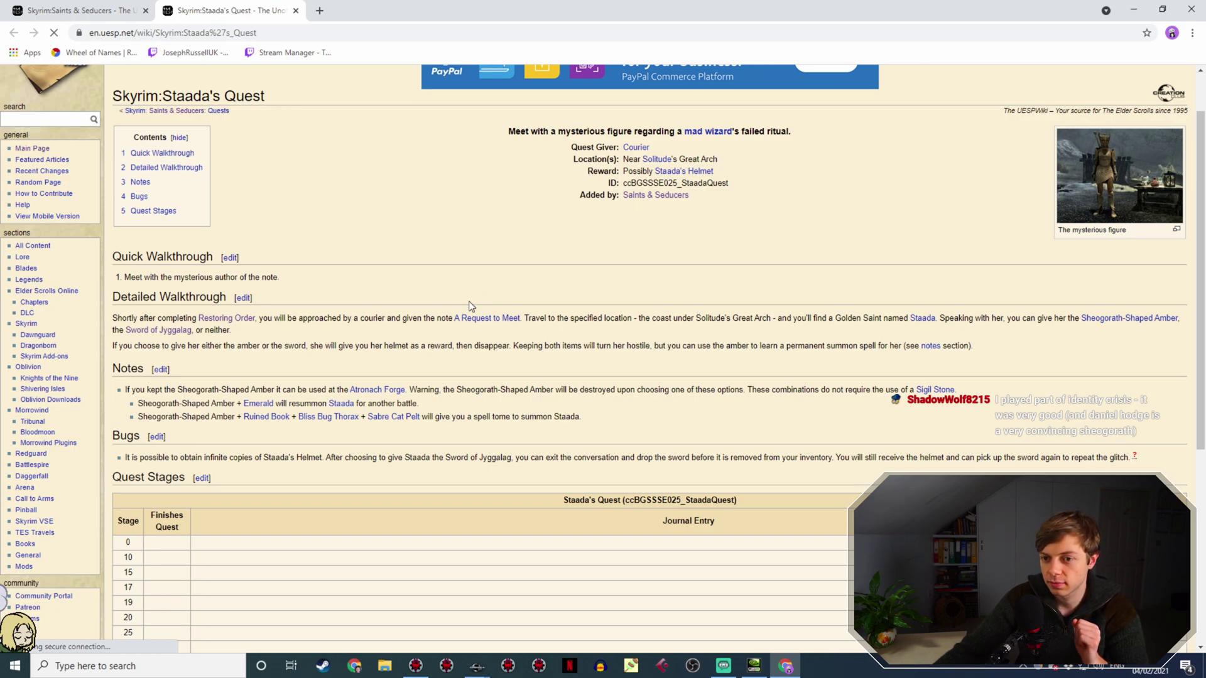
# Examine the notes, bugs and quest stages of Staada's Quest, closing the advertisement banner that covers the page.
pyautogui.scroll(-2, 471, 306)
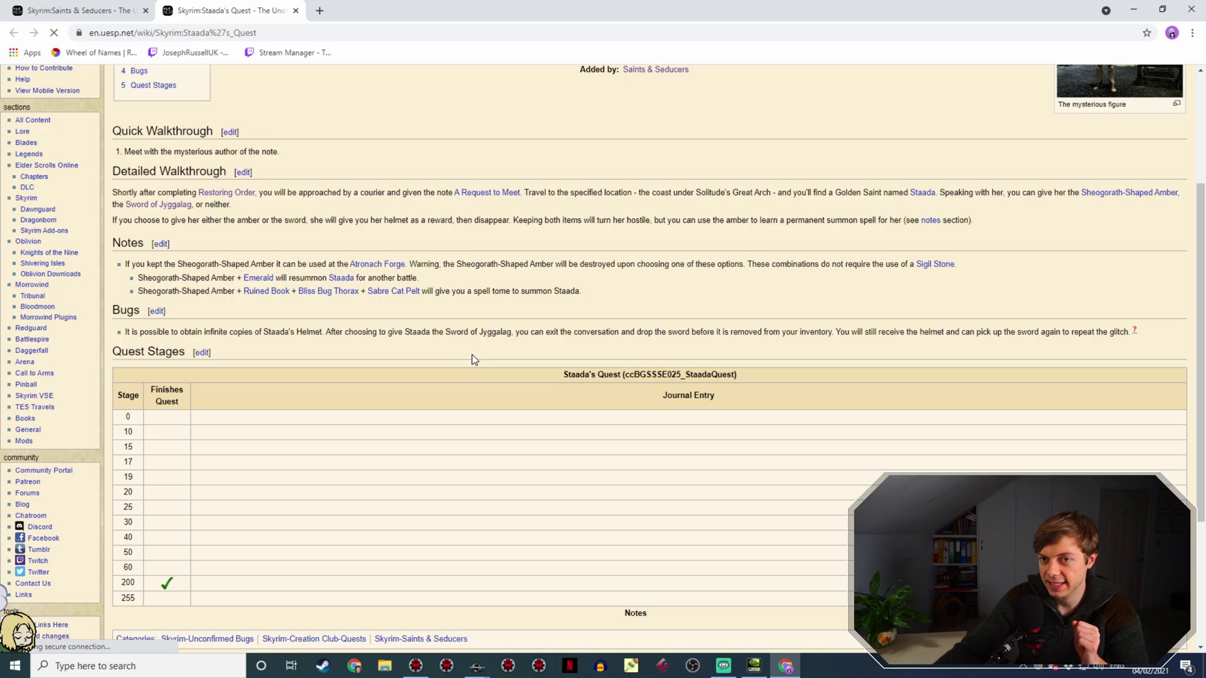
pyautogui.scroll(2, 472, 360)
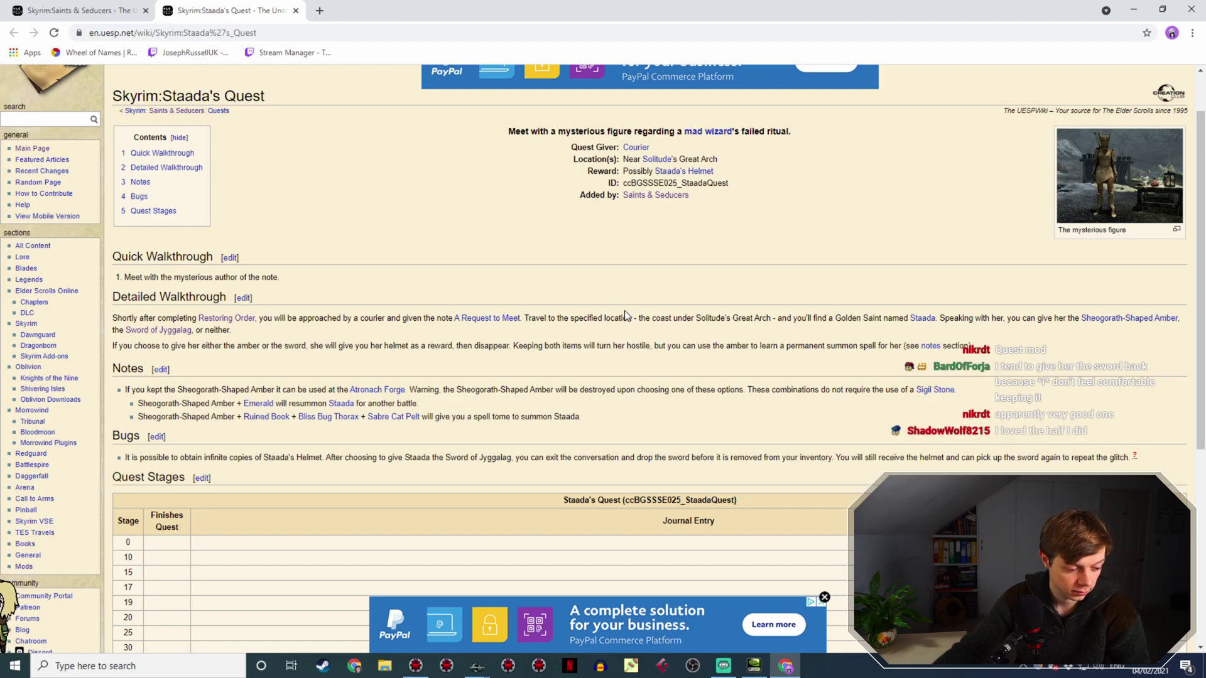
pyautogui.scroll(1, 634, 309)
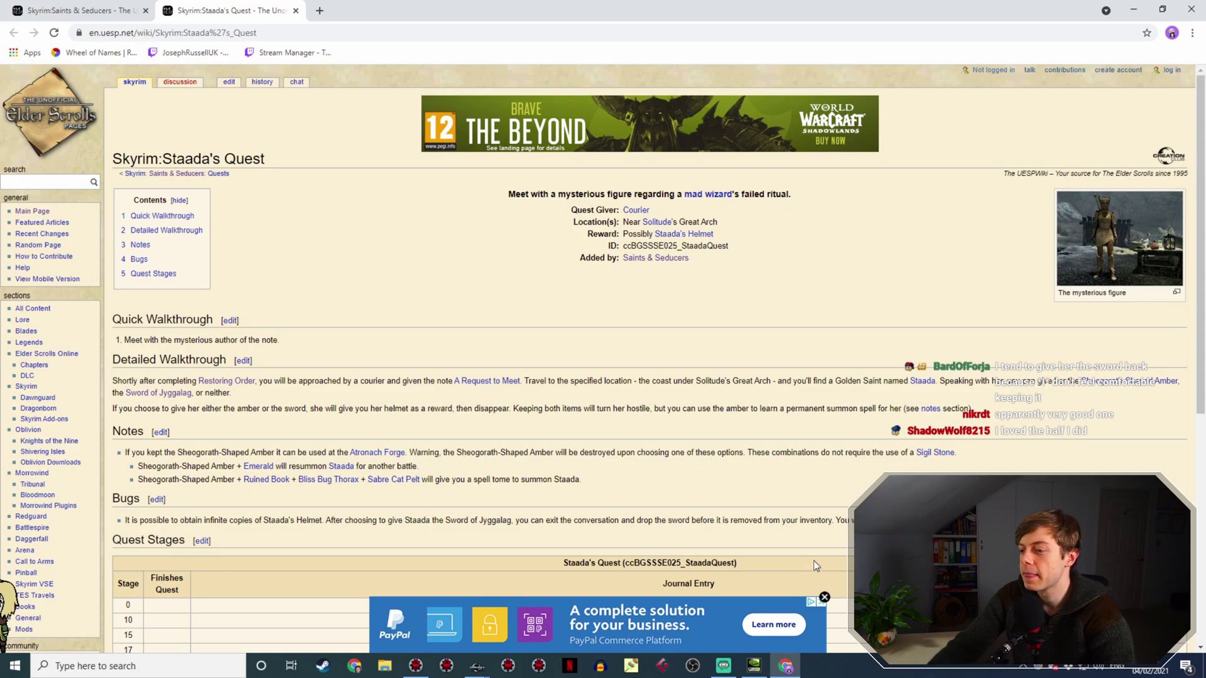
pyautogui.click(824, 597)
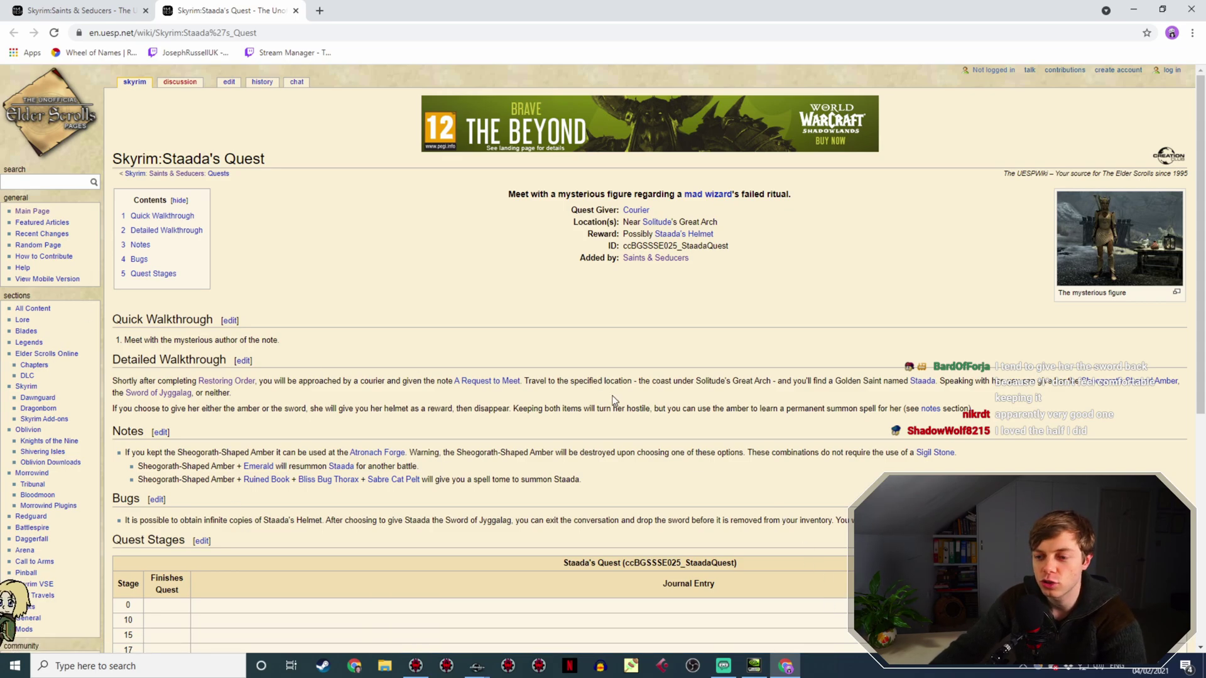
pyautogui.scroll(-5, 615, 399)
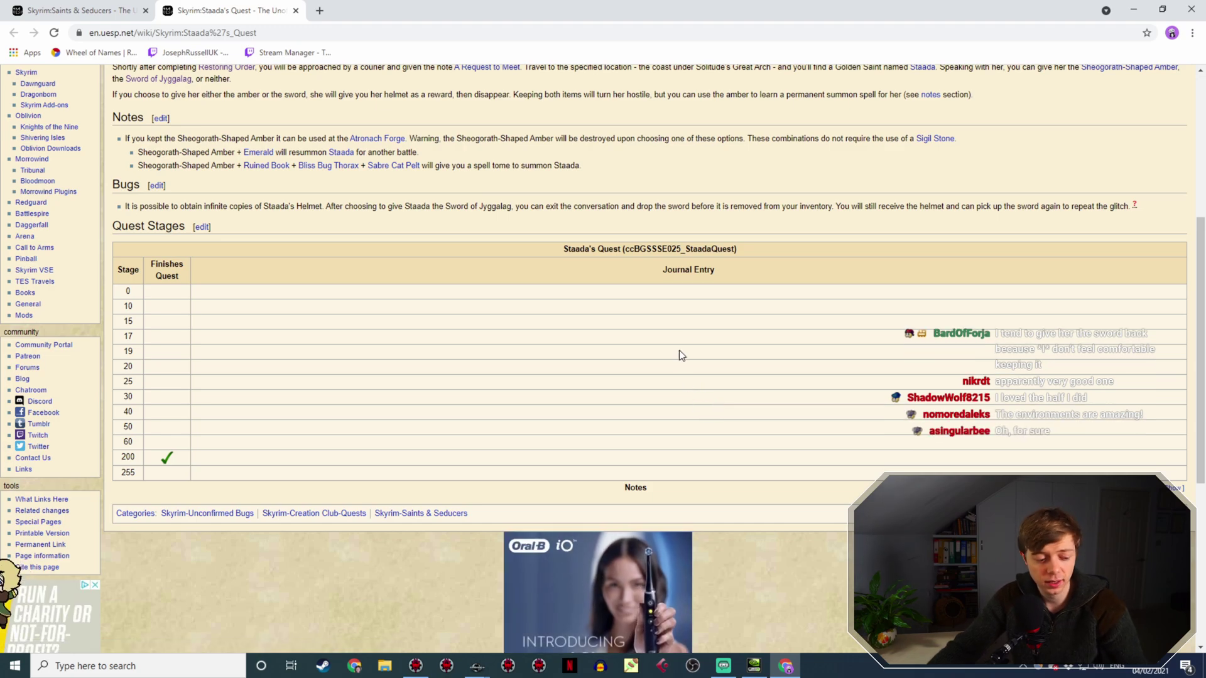
pyautogui.scroll(5, 682, 345)
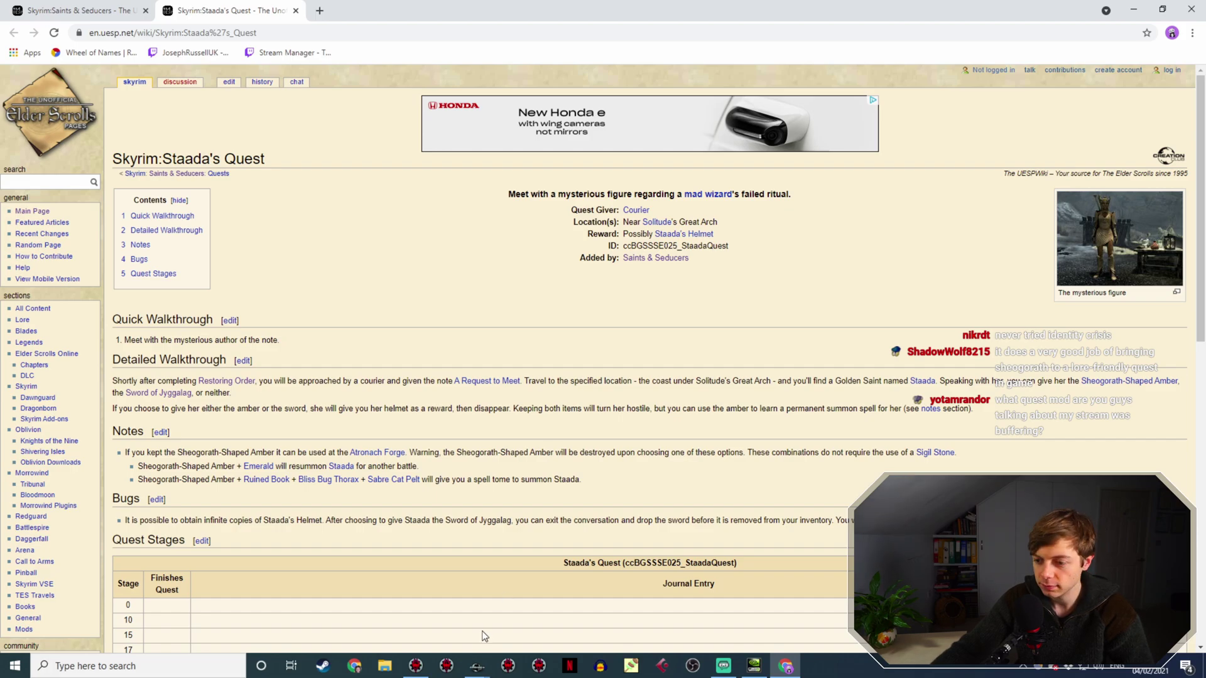
pyautogui.scroll(-3, 450, 538)
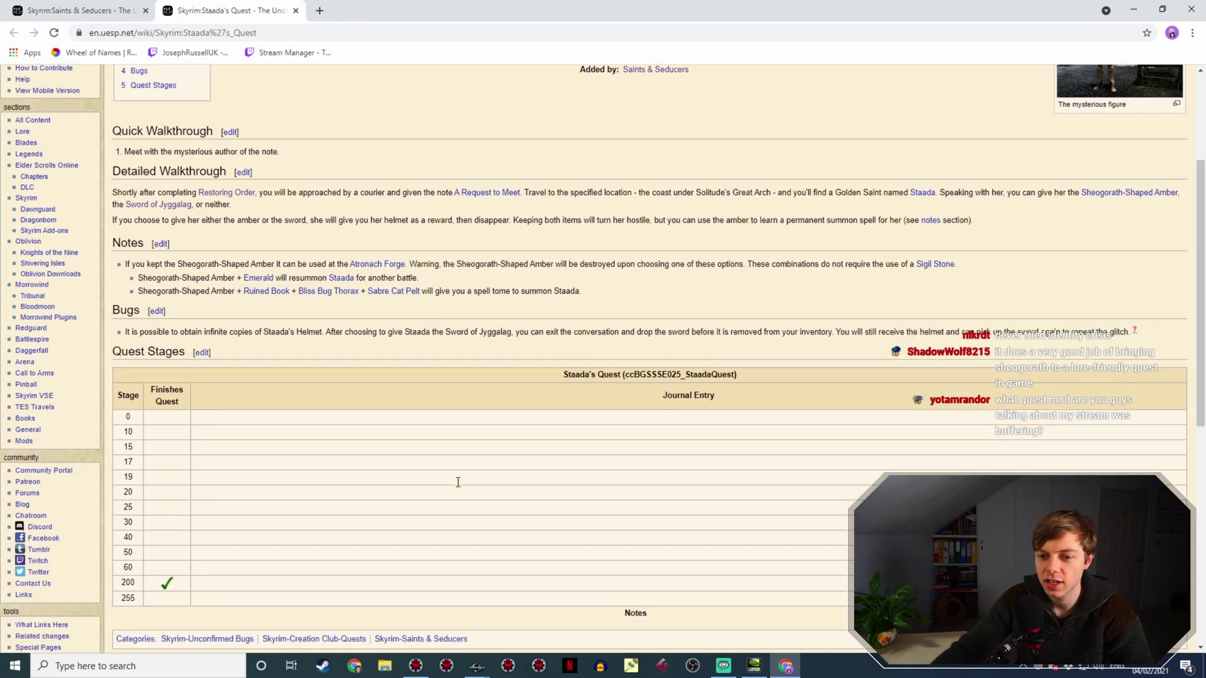
pyautogui.scroll(-2, 457, 482)
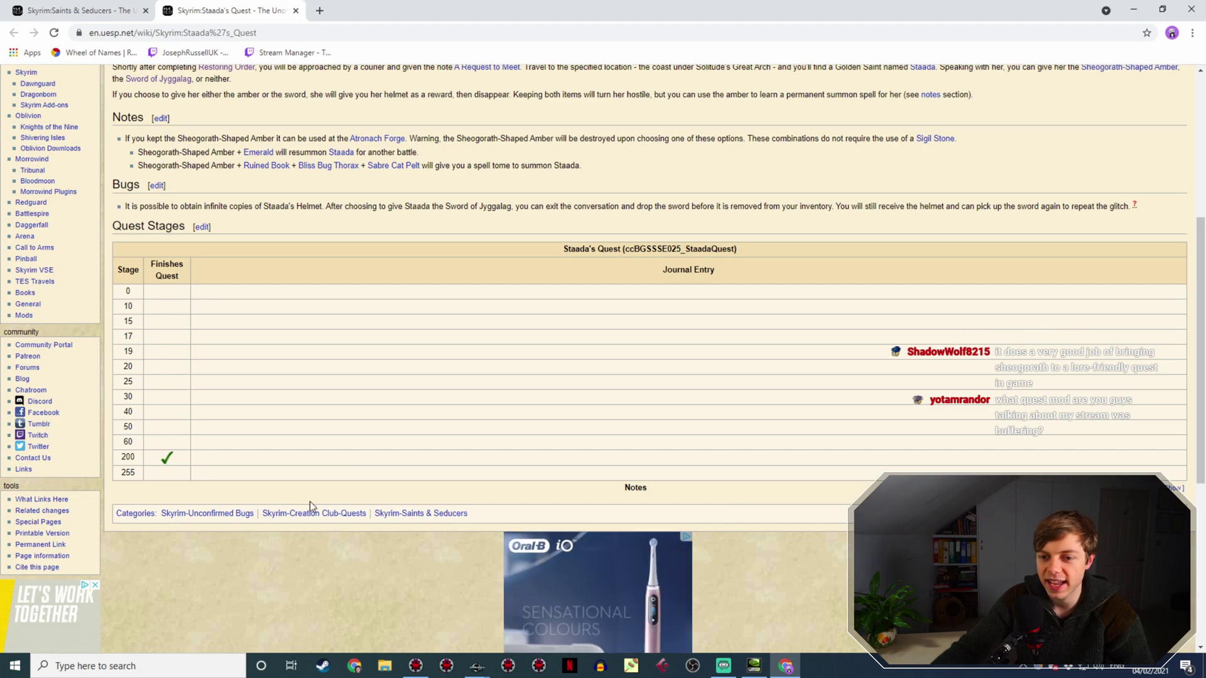
# Switch to the Creation Kit and add a new GetStage condition to the "What can you tell me about Jyggalag?" topic info.
pyautogui.moveTo(477, 666)
pyautogui.click(532, 628)
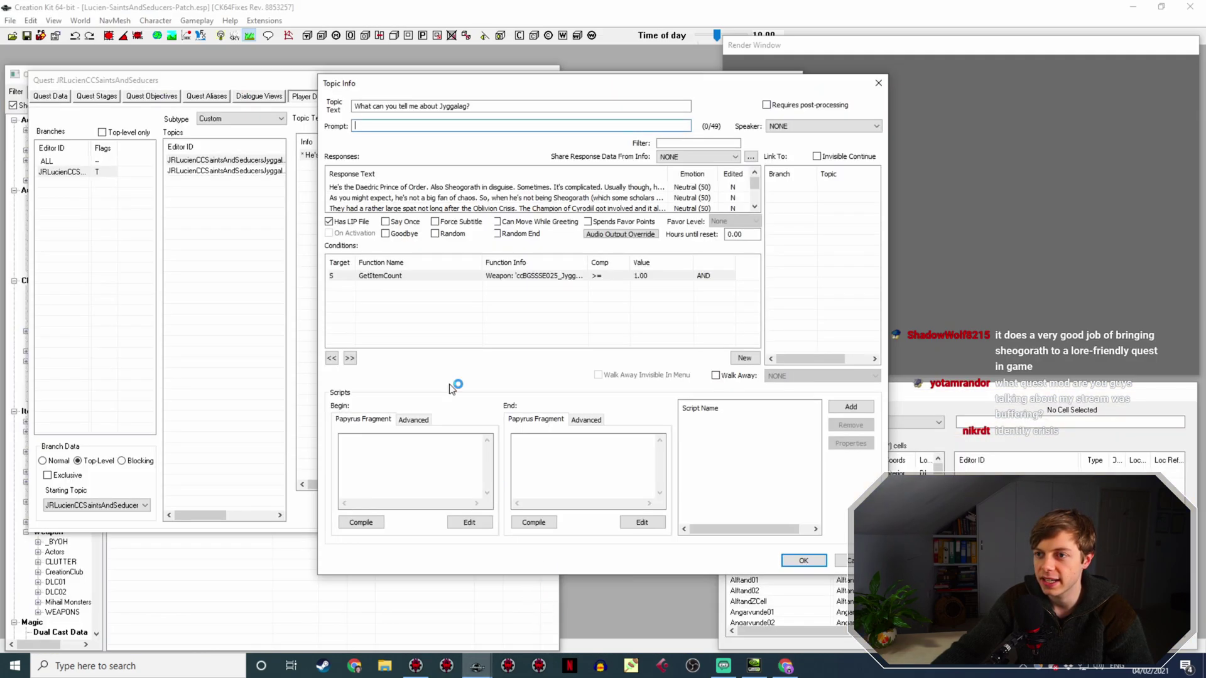
pyautogui.rightClick(375, 287)
pyautogui.click(402, 300)
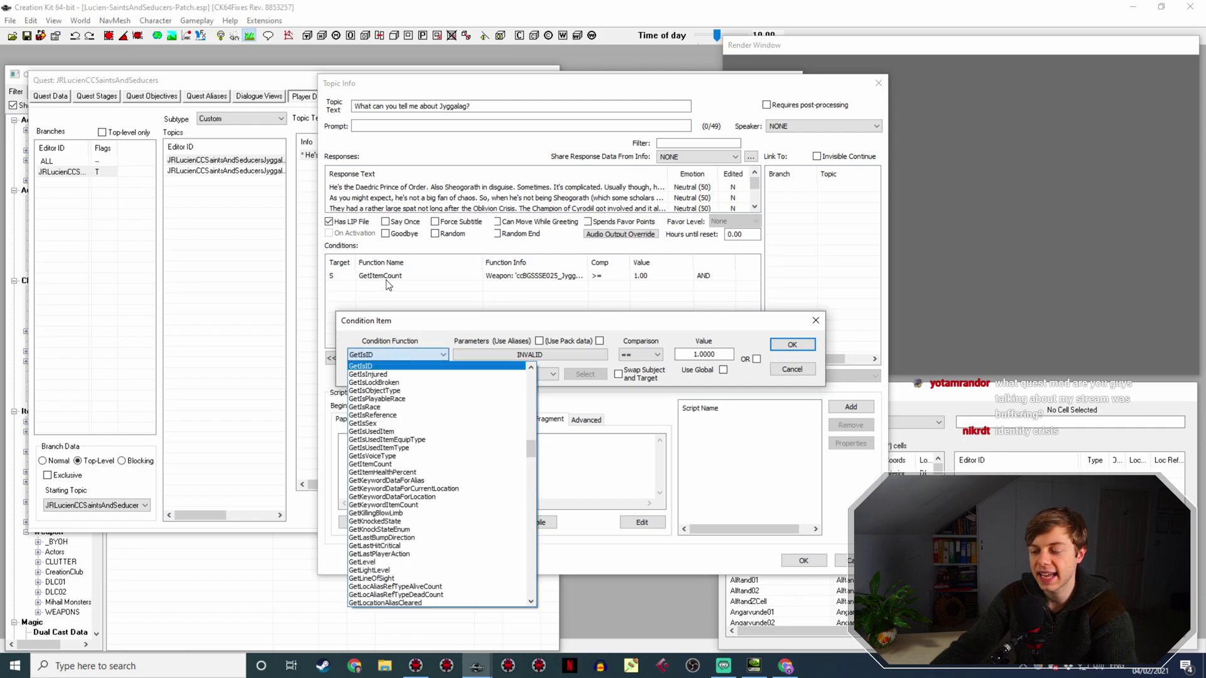
pyautogui.write('getstage')
pyautogui.press('Return')
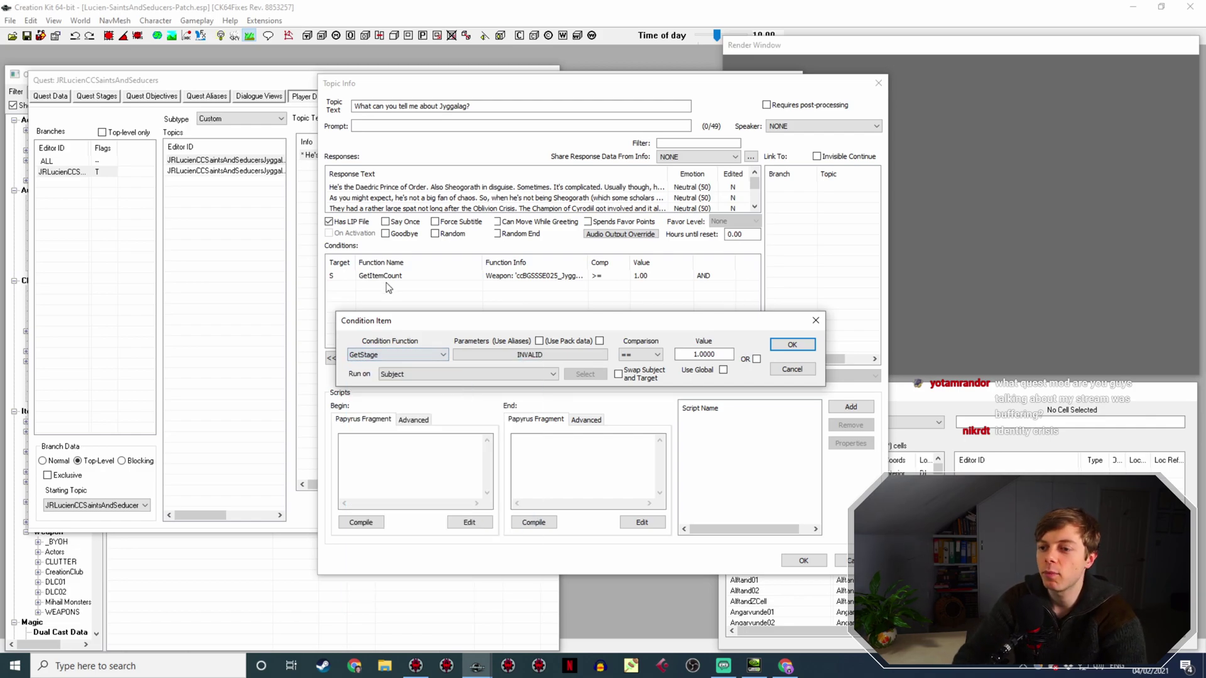
# Set the GetStage condition's quest parameter to ccBGSSSE025_StaadaQuest.
pyautogui.click(484, 355)
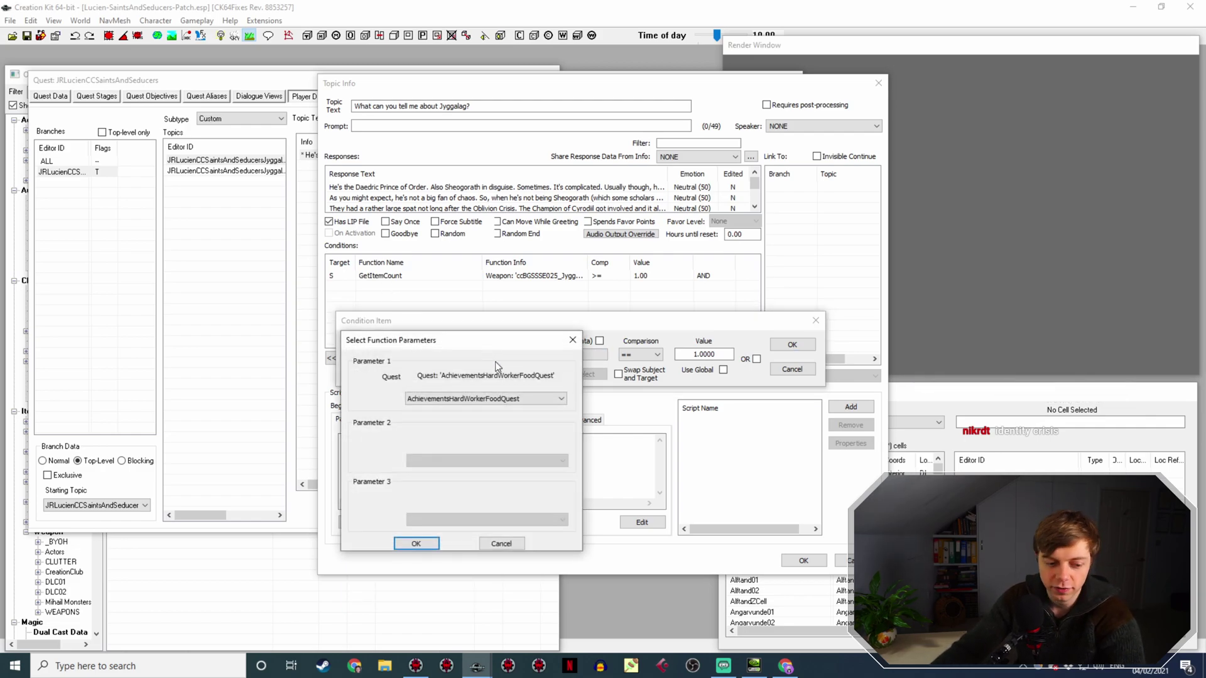
pyautogui.click(490, 398)
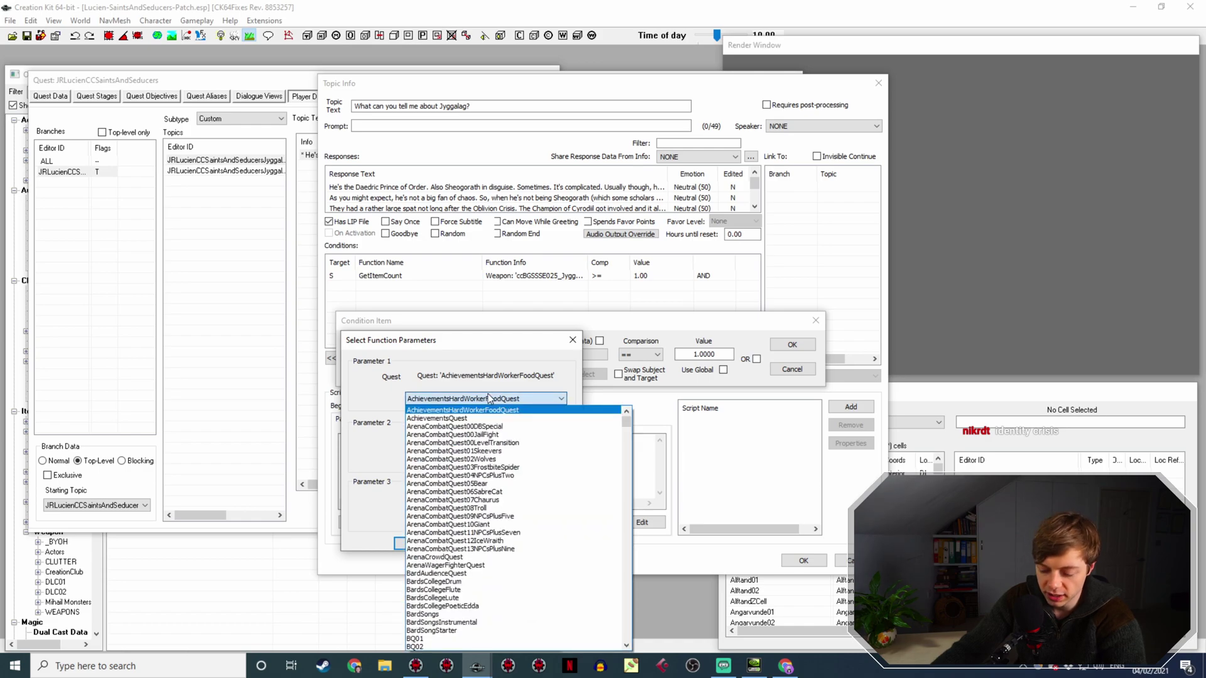
pyautogui.press('b')
pyautogui.scroll(-2, 500, 528)
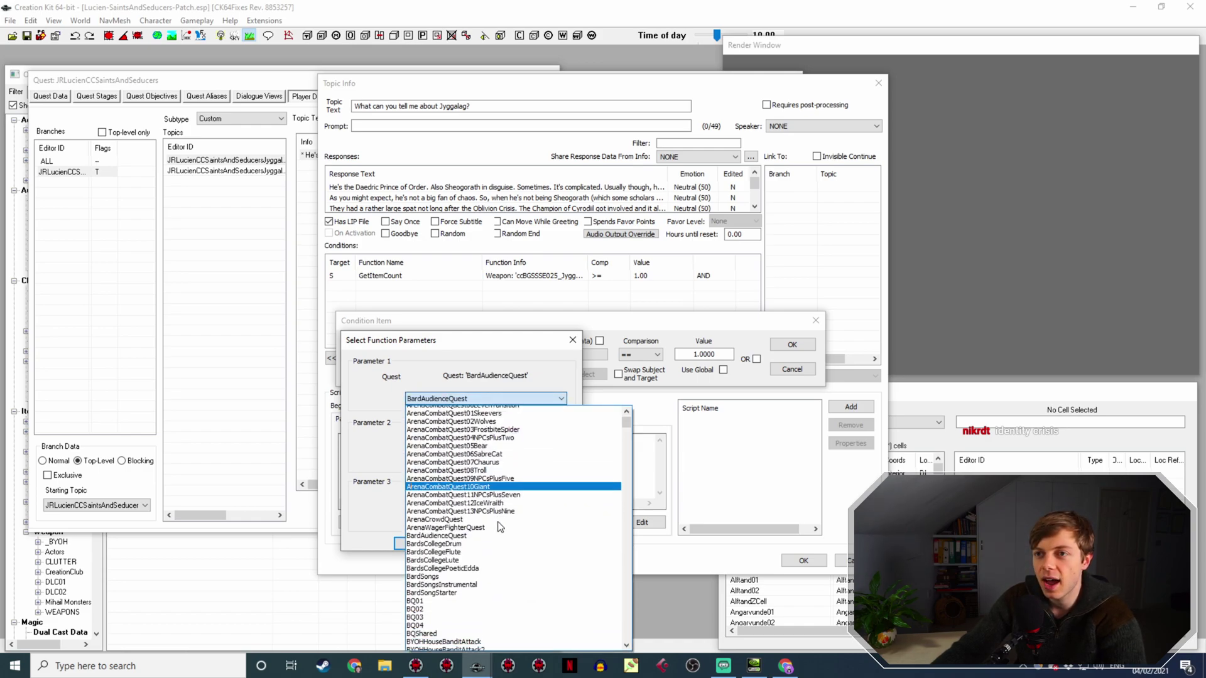
pyautogui.scroll(-1, 500, 527)
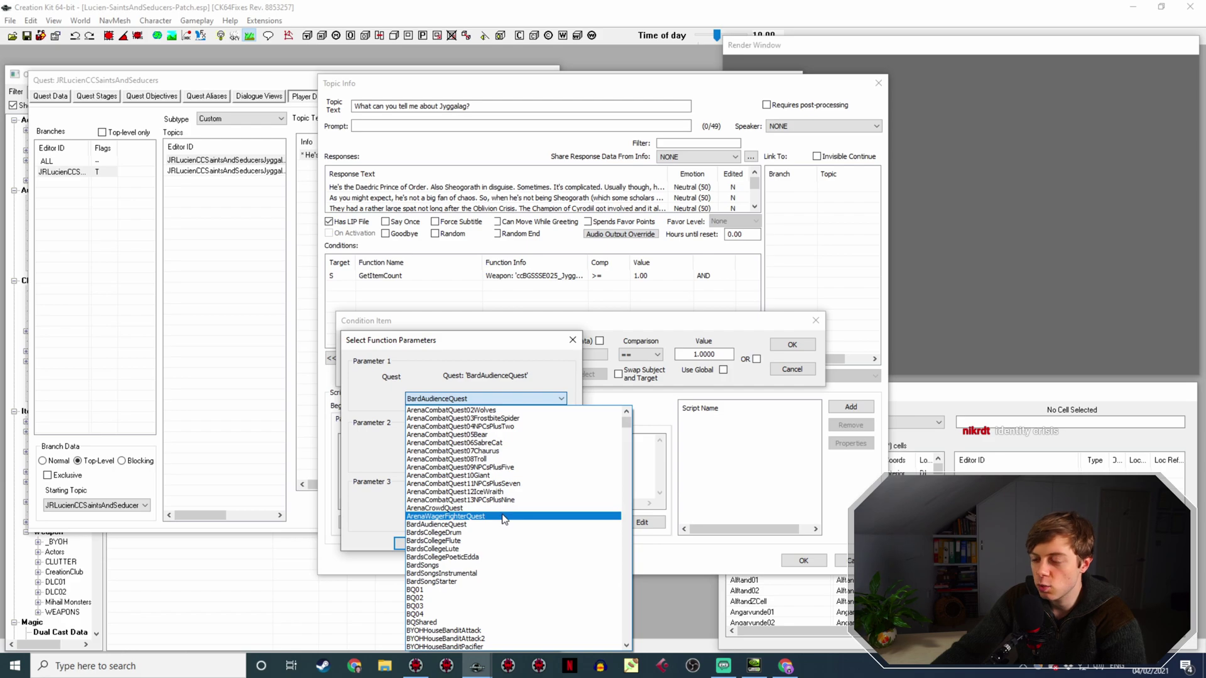
pyautogui.scroll(-3, 521, 512)
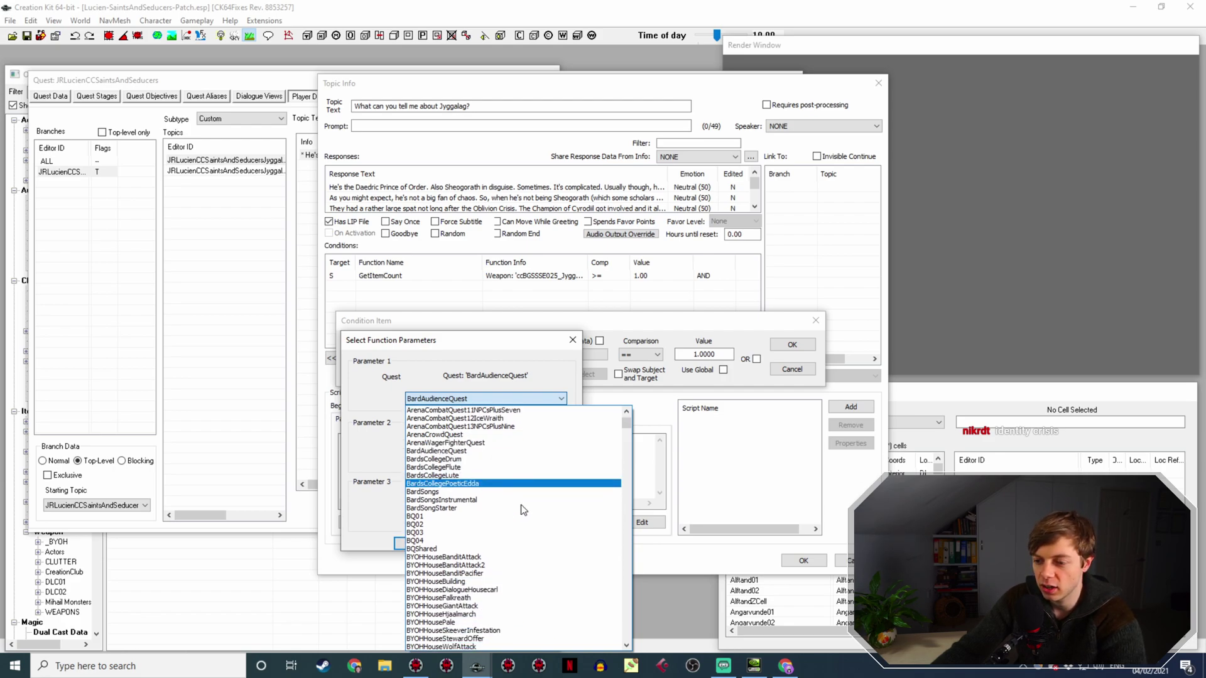
pyautogui.write('cc')
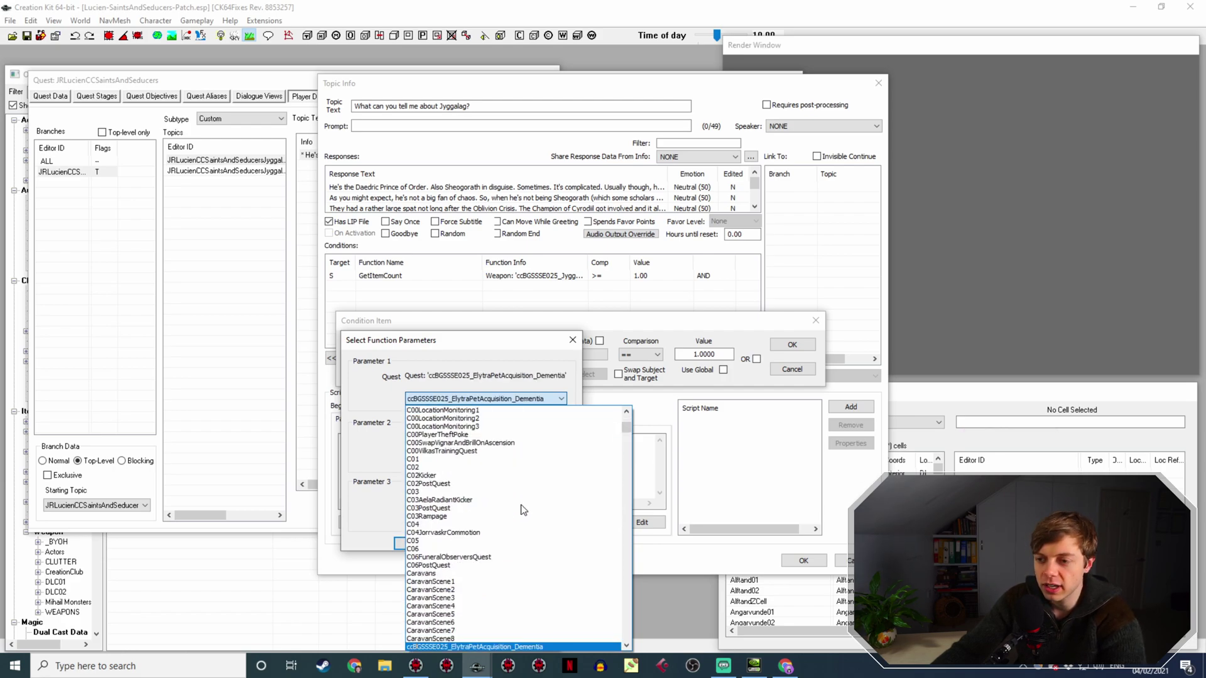
pyautogui.scroll(-7, 524, 510)
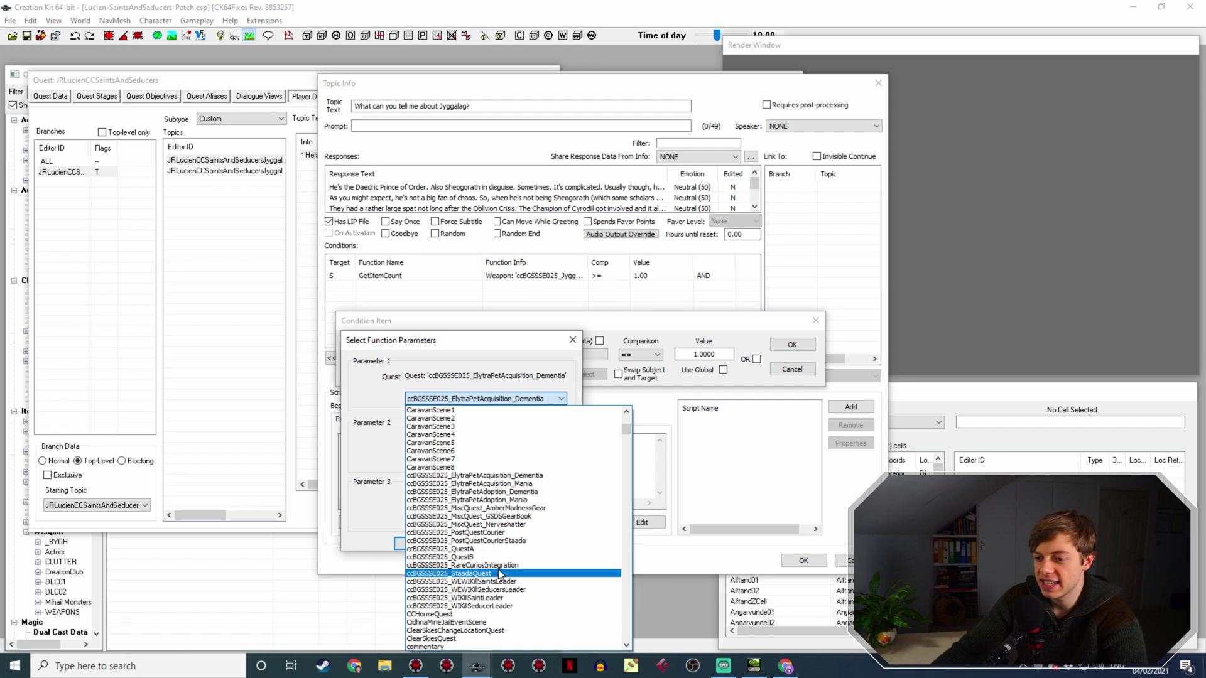
pyautogui.click(426, 574)
pyautogui.click(409, 544)
# Set the StaadaQuest stage condition's comparison to < and its value to 200.
pyautogui.click(645, 355)
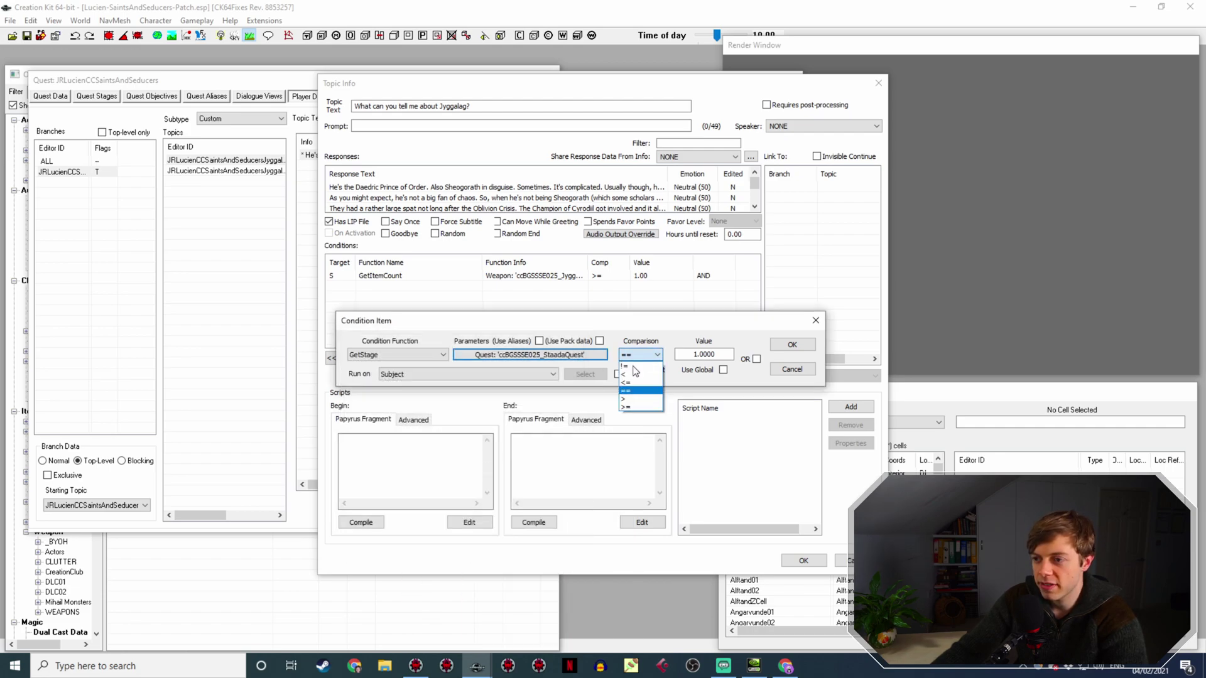
pyautogui.click(636, 401)
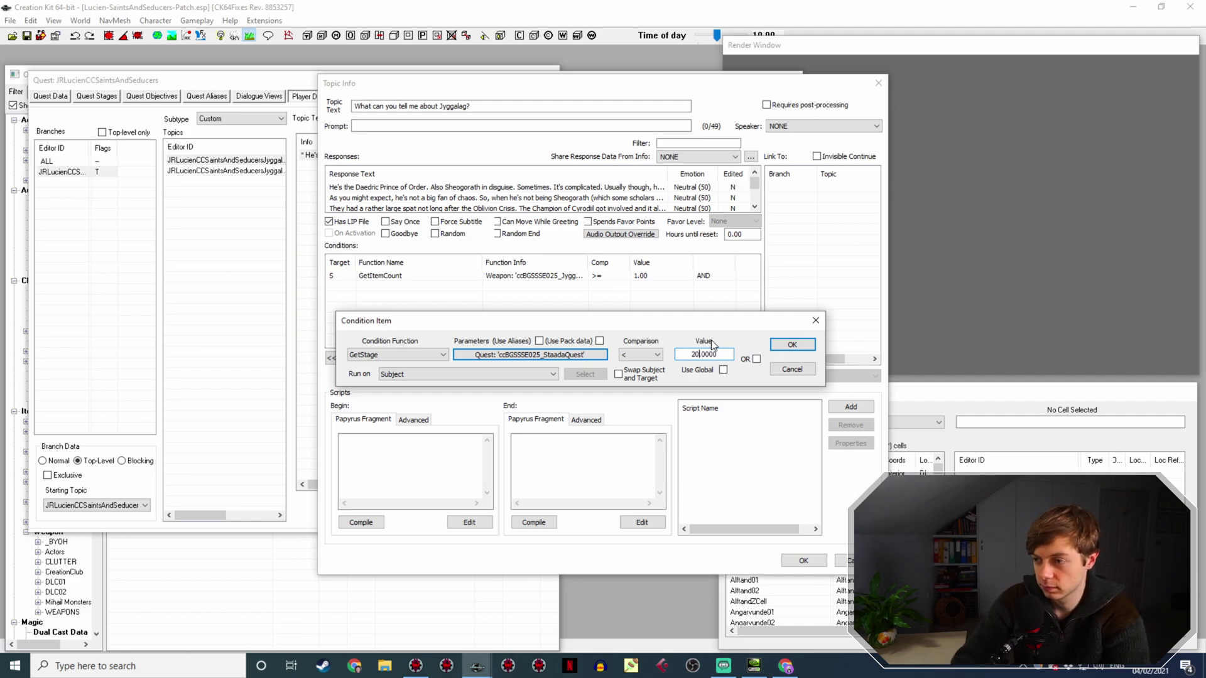
pyautogui.press('Return')
pyautogui.doubleClick(678, 275)
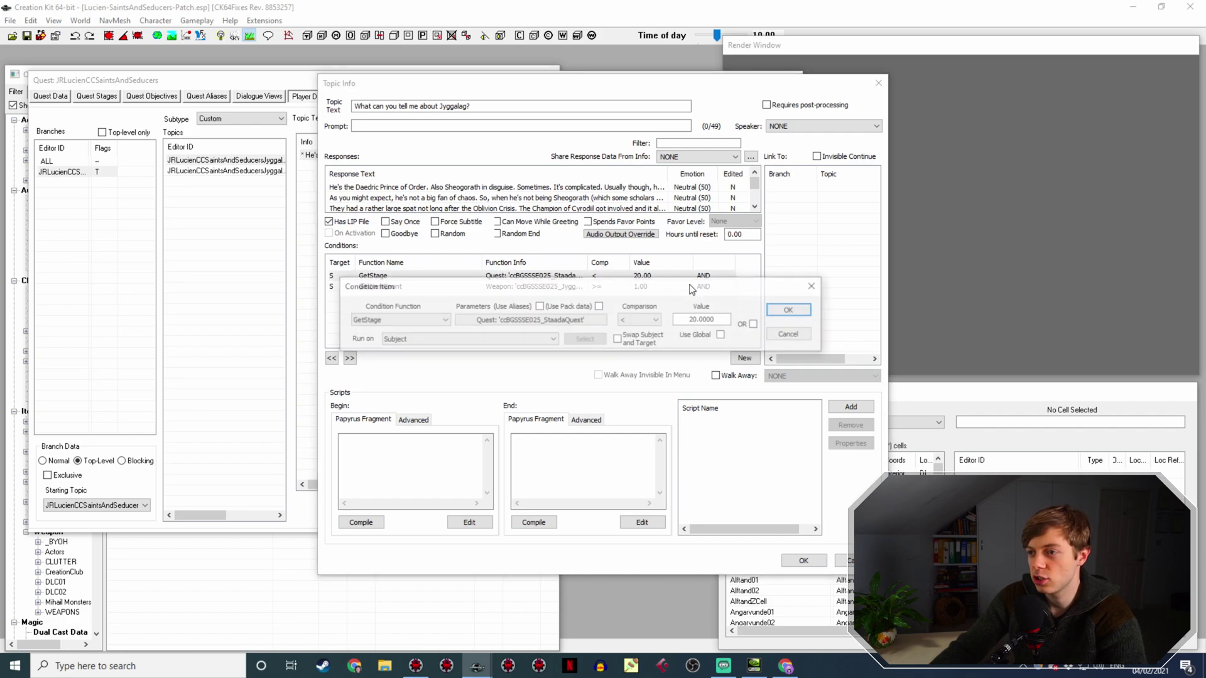
pyautogui.press('Return')
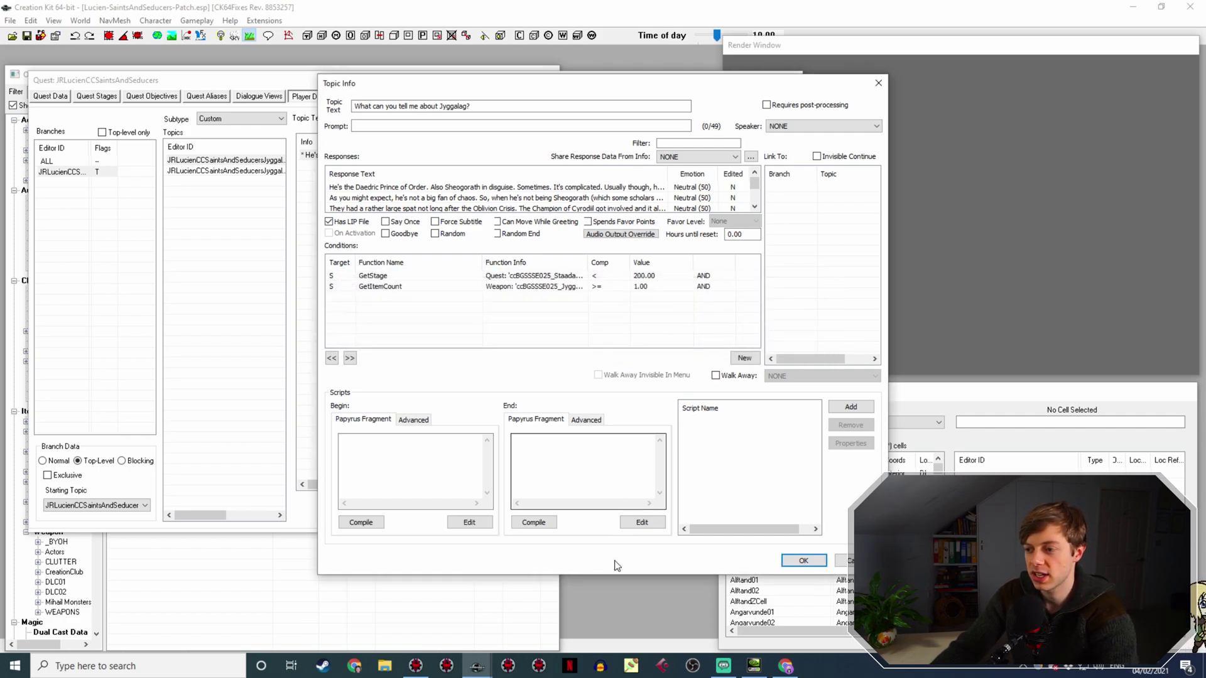
# Recheck Staada's Quest walkthrough and stages in the browser, return to the Creation Kit and accept the Jyggalag topic info.
pyautogui.click(785, 666)
pyautogui.scroll(2, 264, 321)
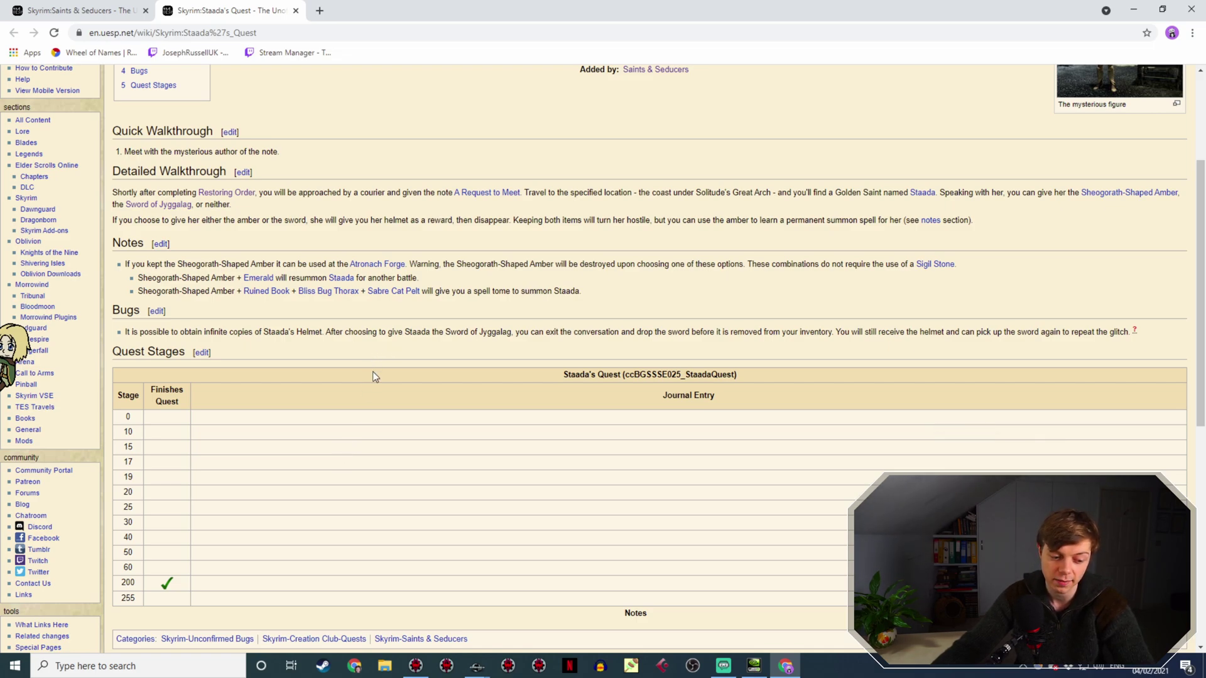
pyautogui.moveTo(476, 664)
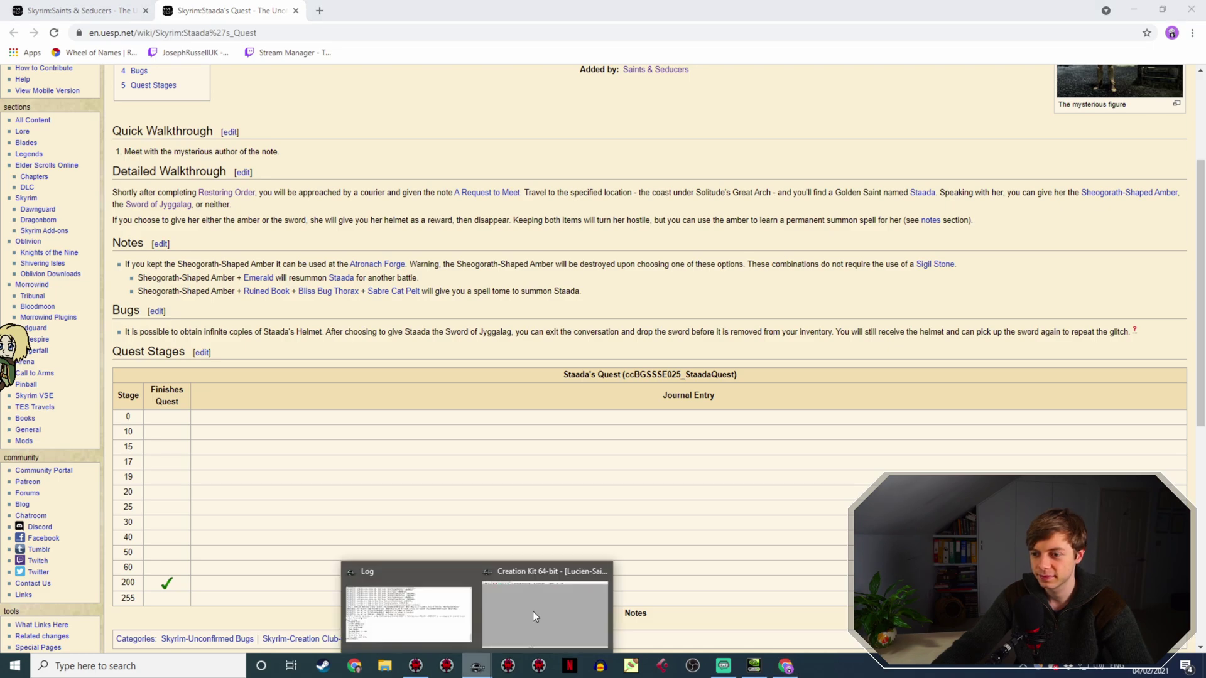
pyautogui.click(537, 606)
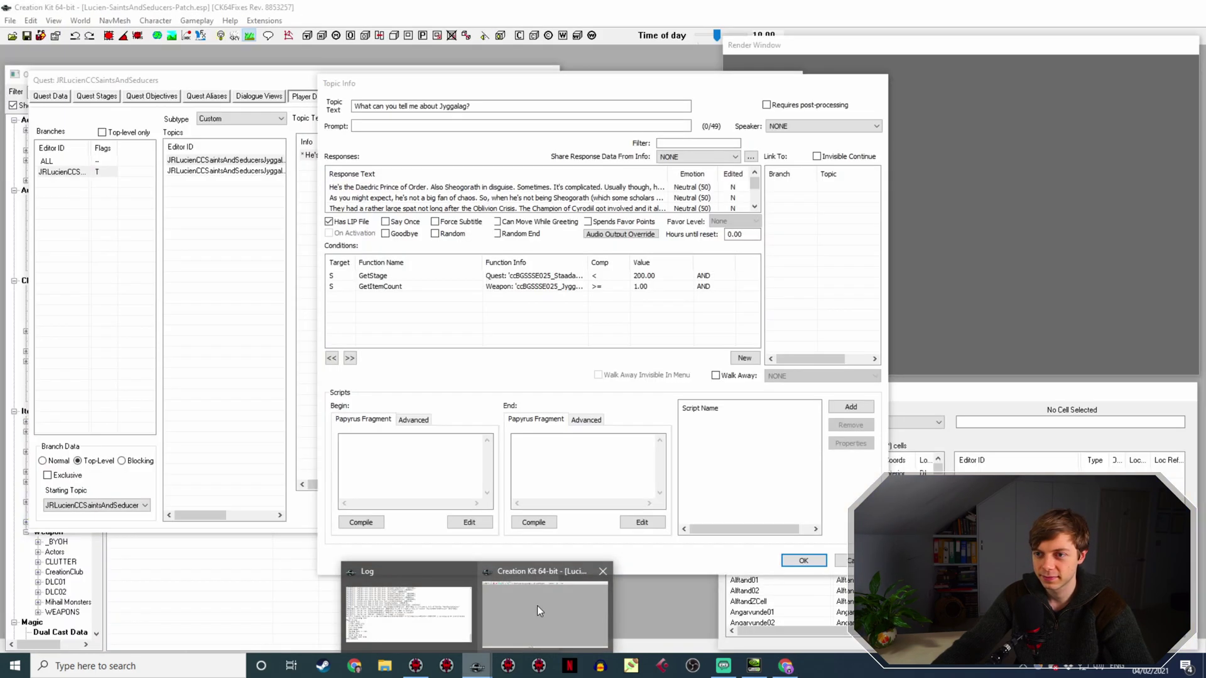
pyautogui.click(804, 560)
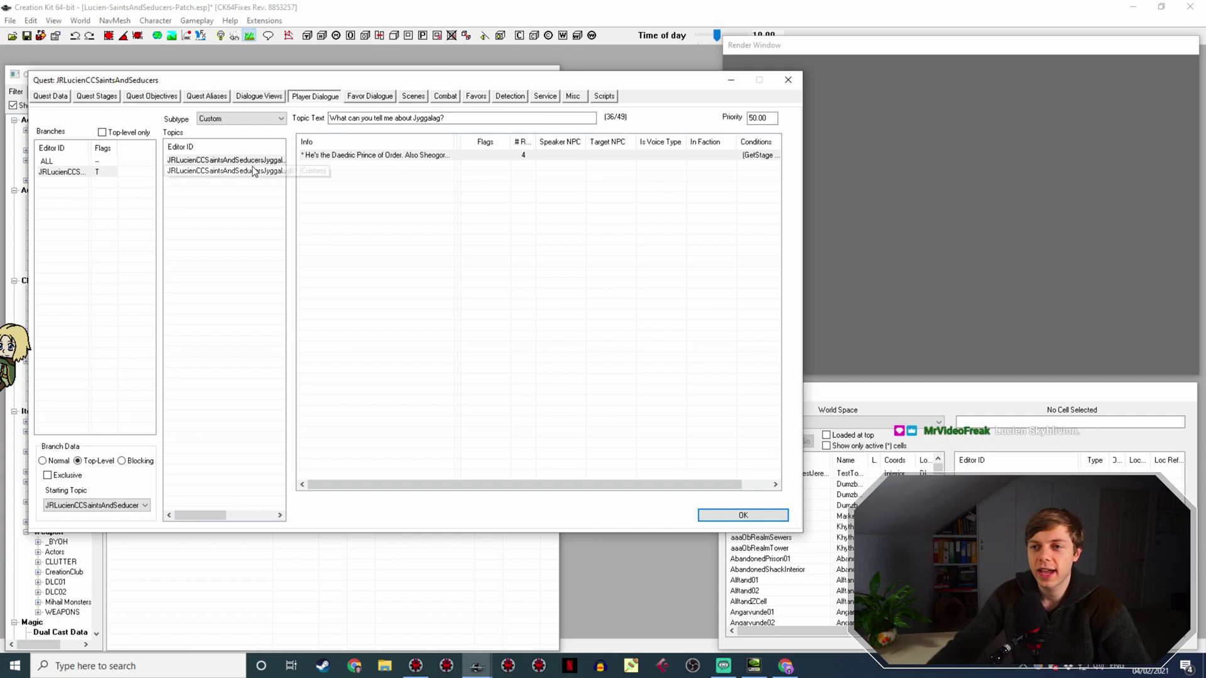
# Review the Jyggalag topic info's responses and conditions and the quest-wide dialogue conditions, accepting the topic info and quest windows.
pyautogui.doubleClick(326, 157)
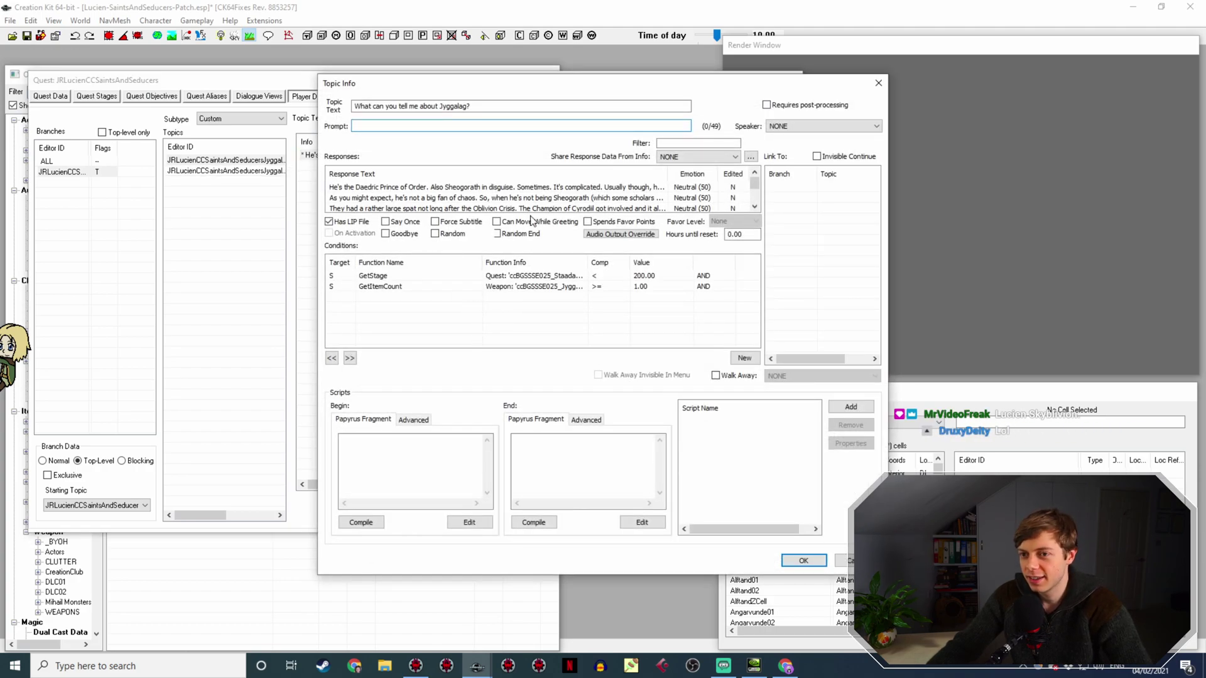
pyautogui.scroll(-1, 549, 197)
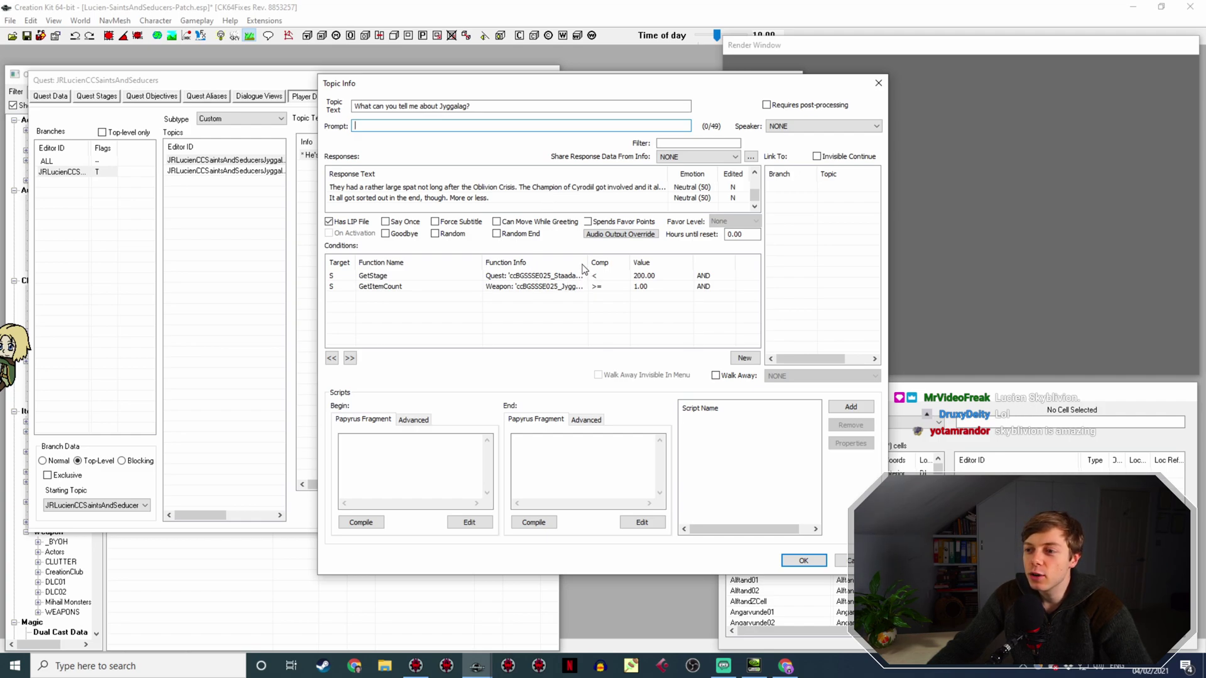
pyautogui.moveTo(591, 259); pyautogui.dragTo(597, 259)
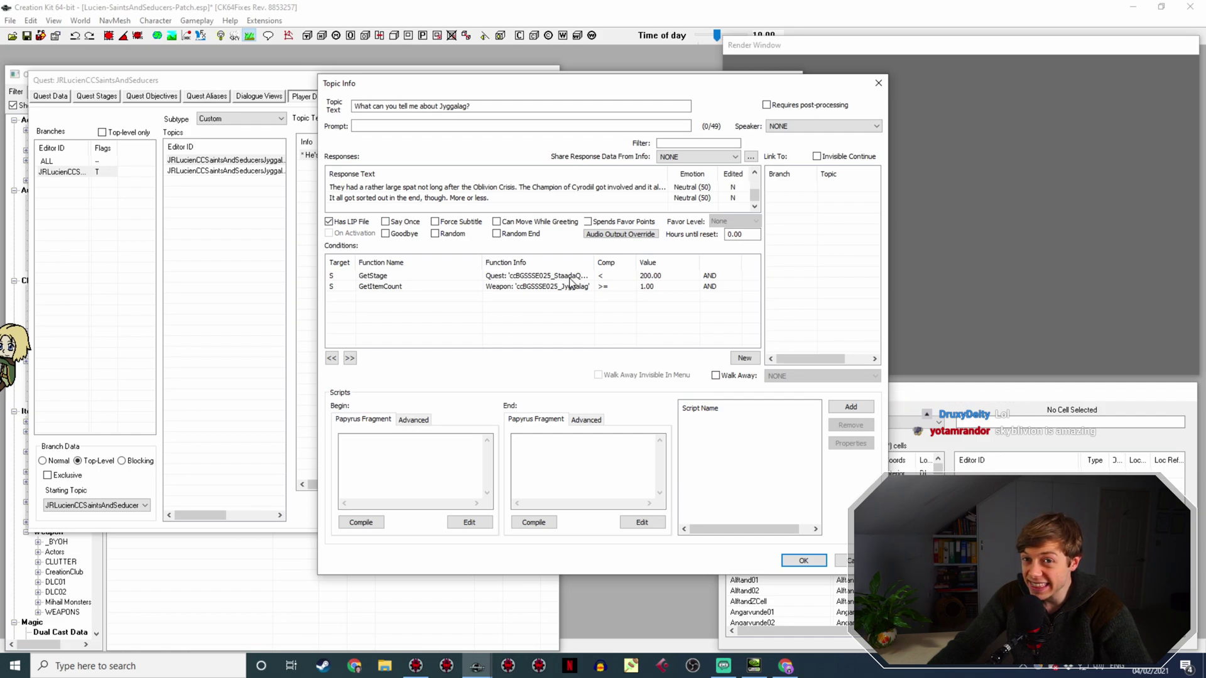
pyautogui.click(802, 561)
pyautogui.click(64, 99)
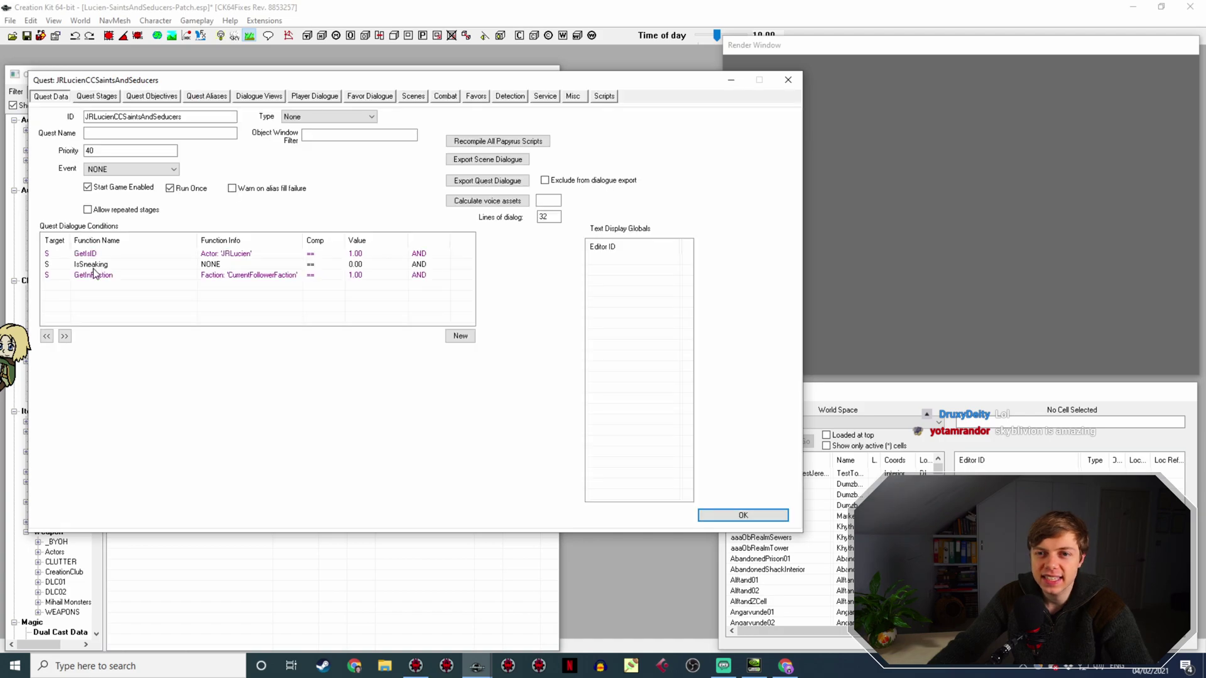
pyautogui.click(727, 516)
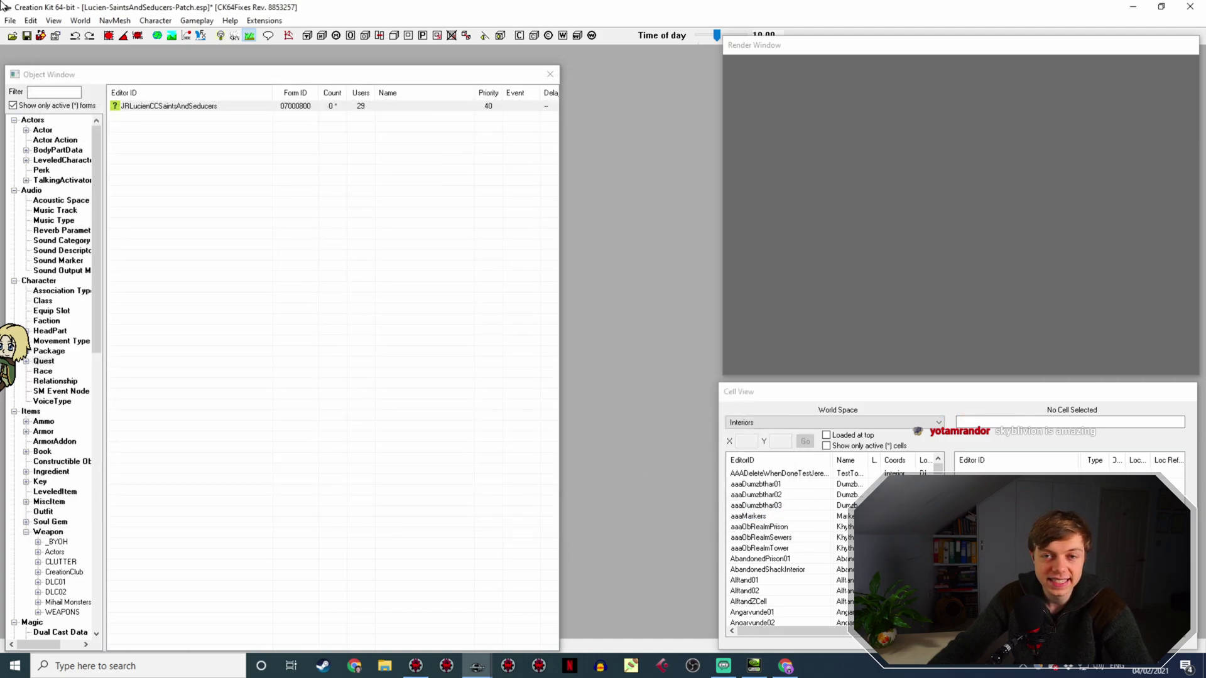
# Duplicate the Sword of Jyggalag idle line in the JRLucienCCSaintsAndSeducers quest and open the copy's response text for editing.
pyautogui.doubleClick(190, 106)
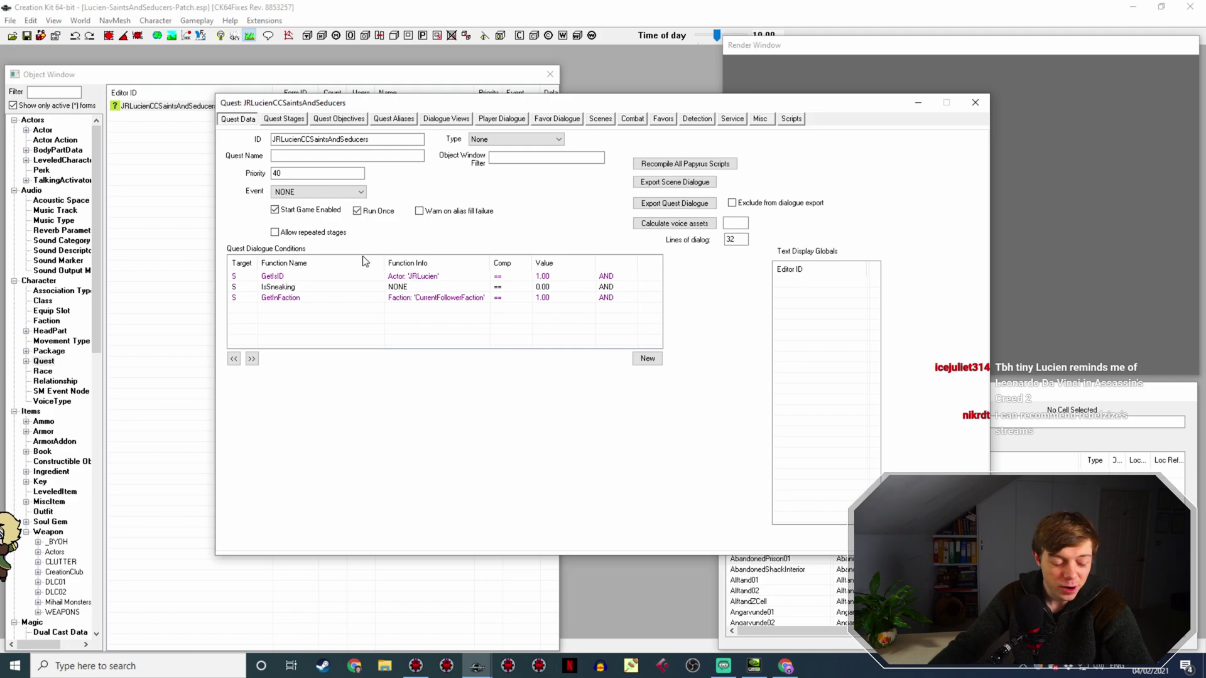
pyautogui.click(520, 120)
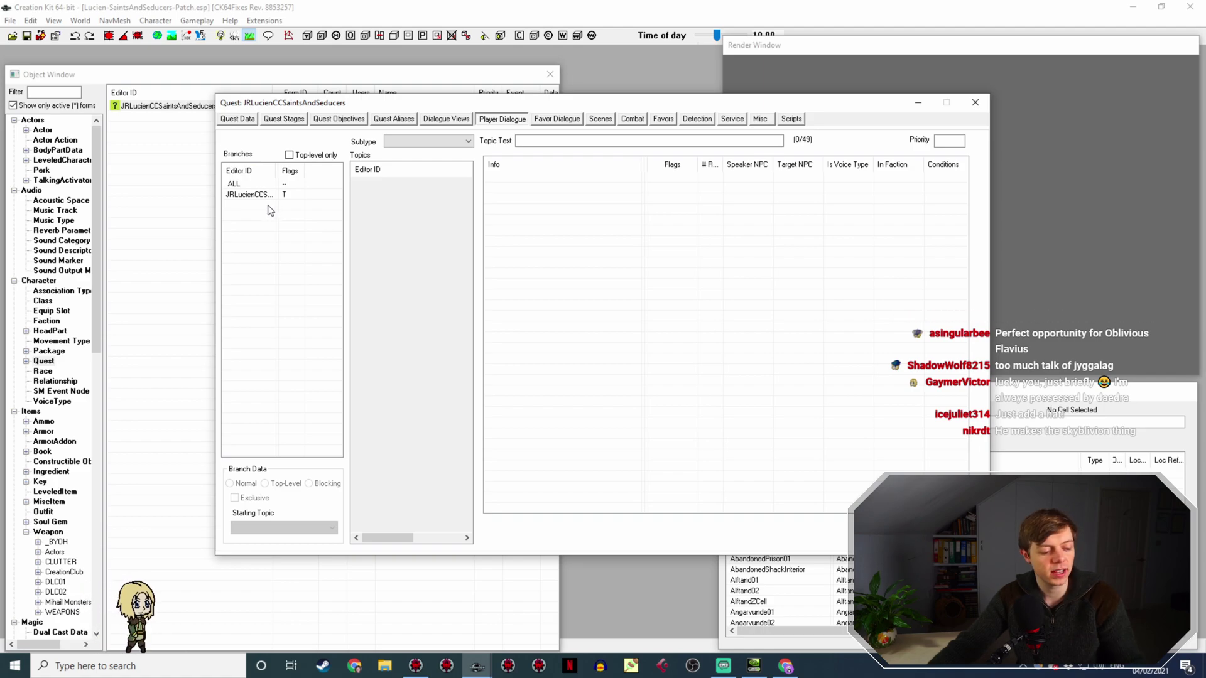
pyautogui.click(760, 119)
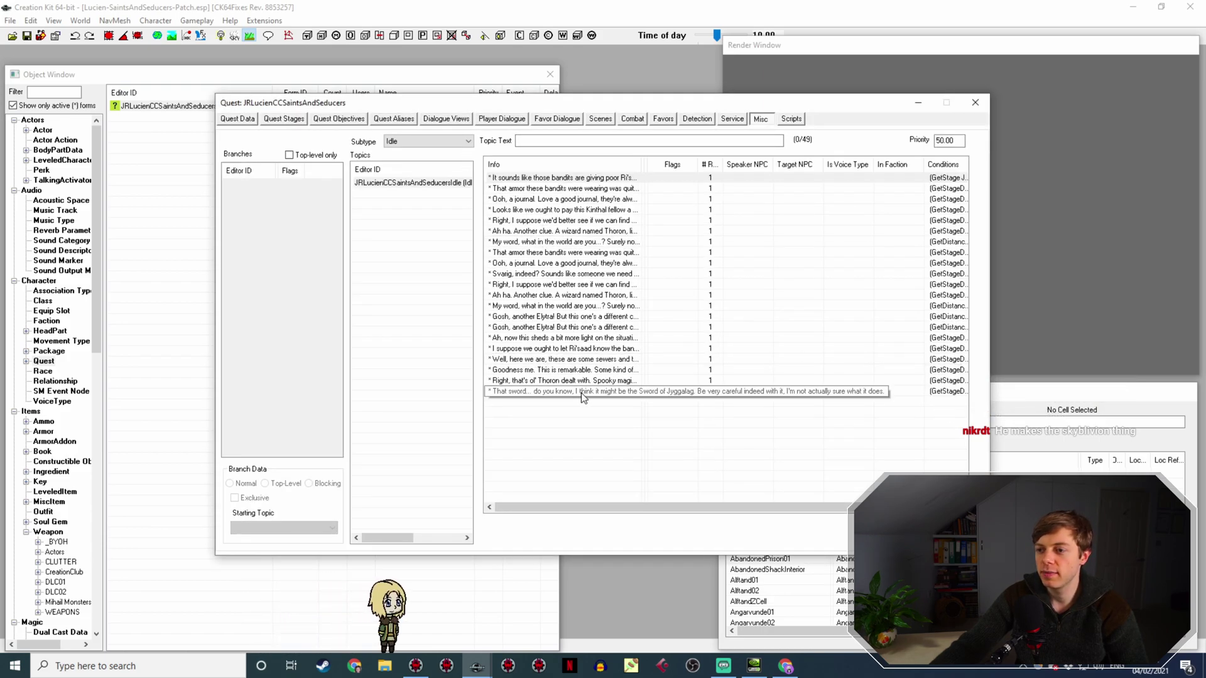
pyautogui.moveTo(645, 163); pyautogui.dragTo(725, 157)
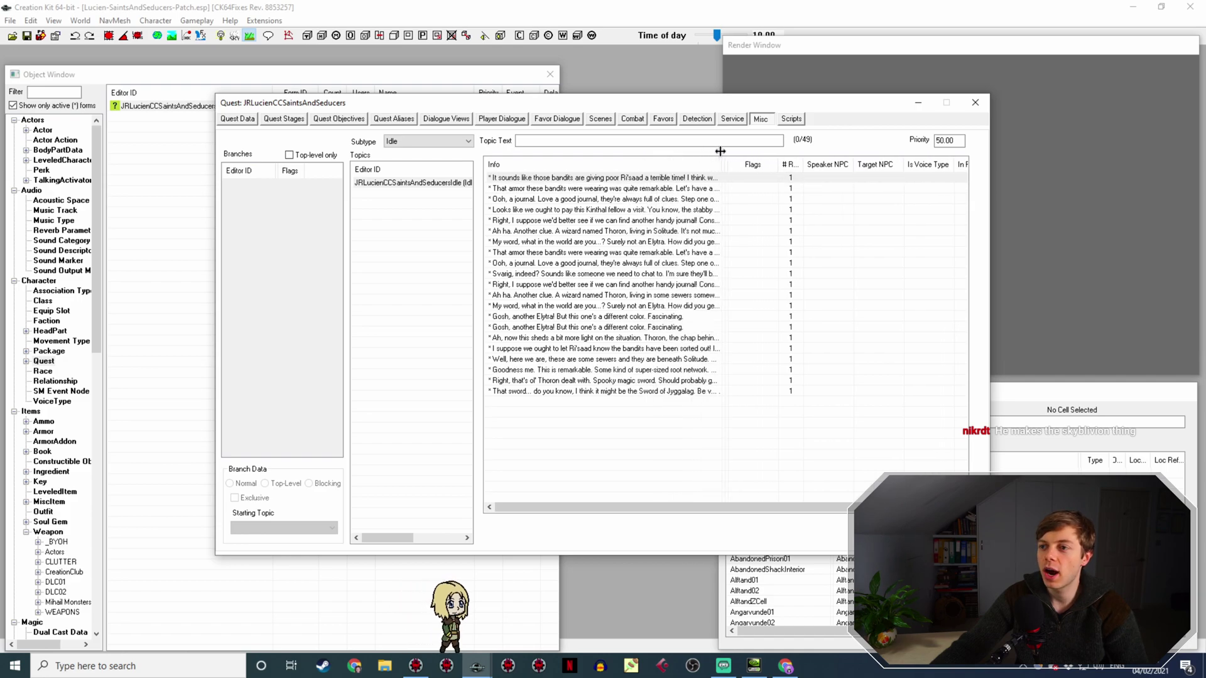
pyautogui.rightClick(662, 393)
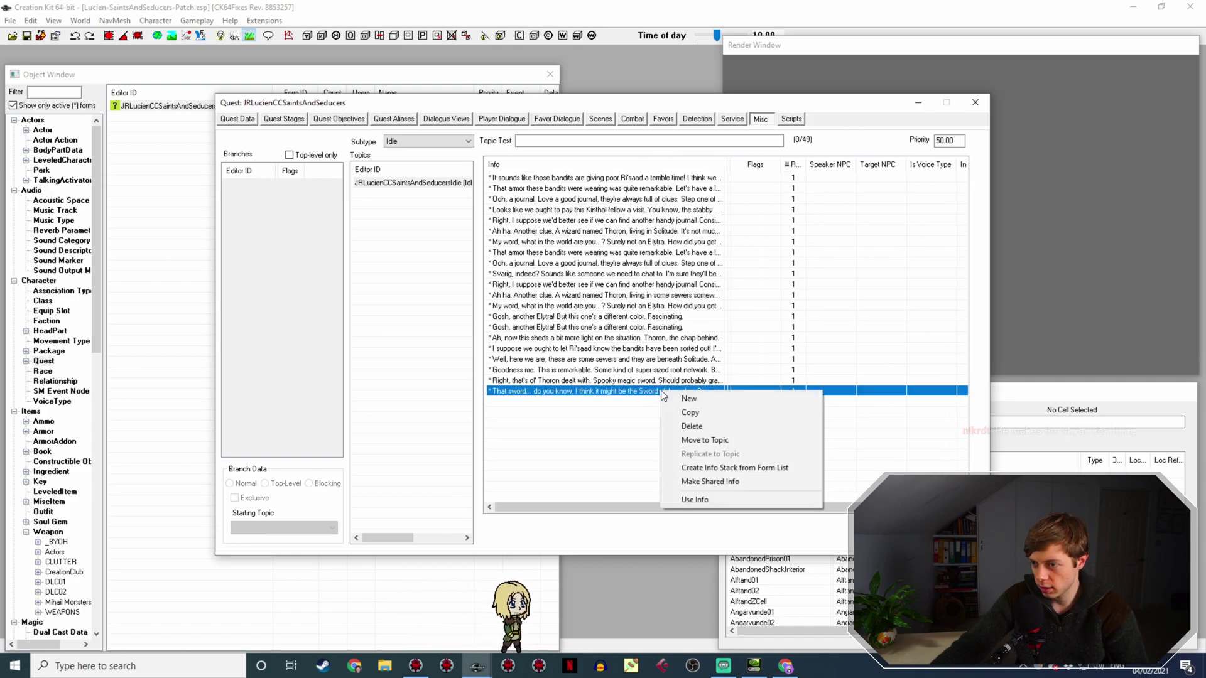
pyautogui.click(699, 418)
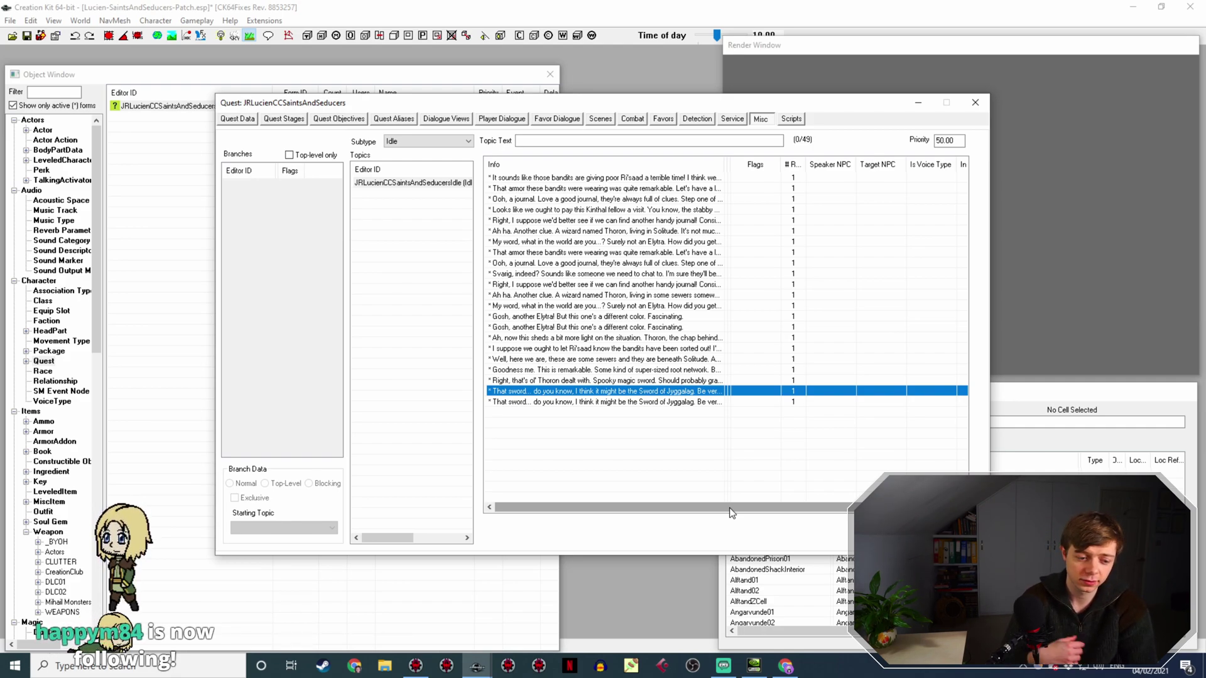
pyautogui.doubleClick(666, 402)
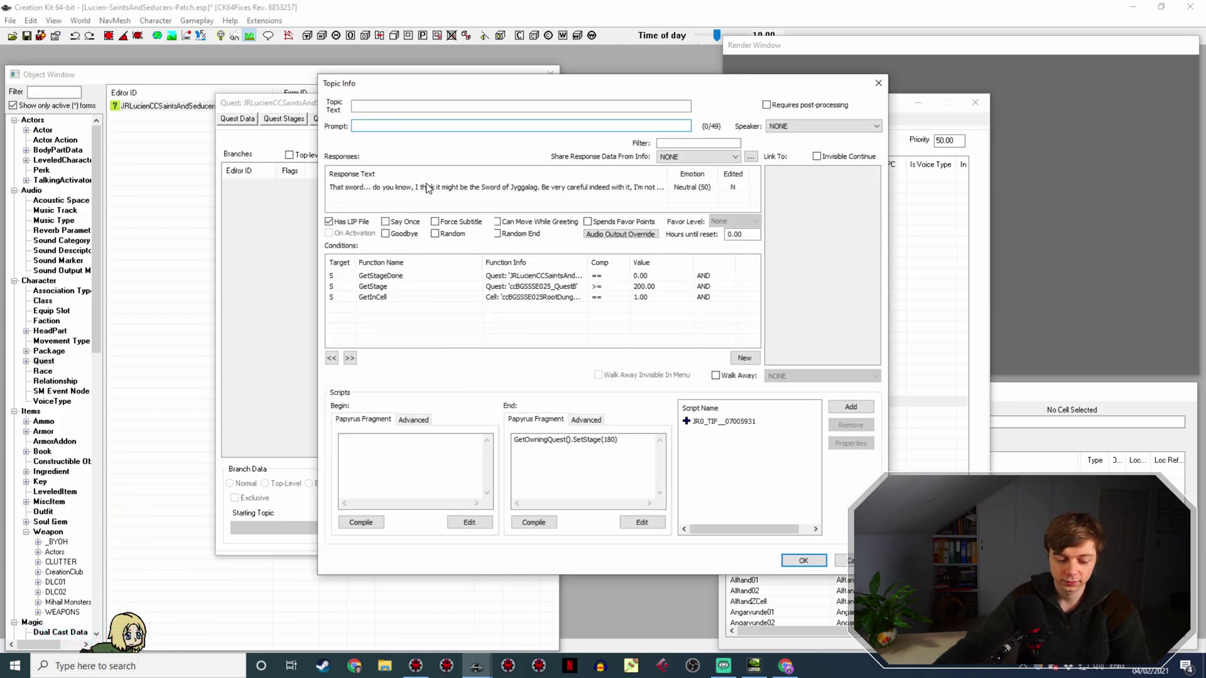
pyautogui.doubleClick(427, 188)
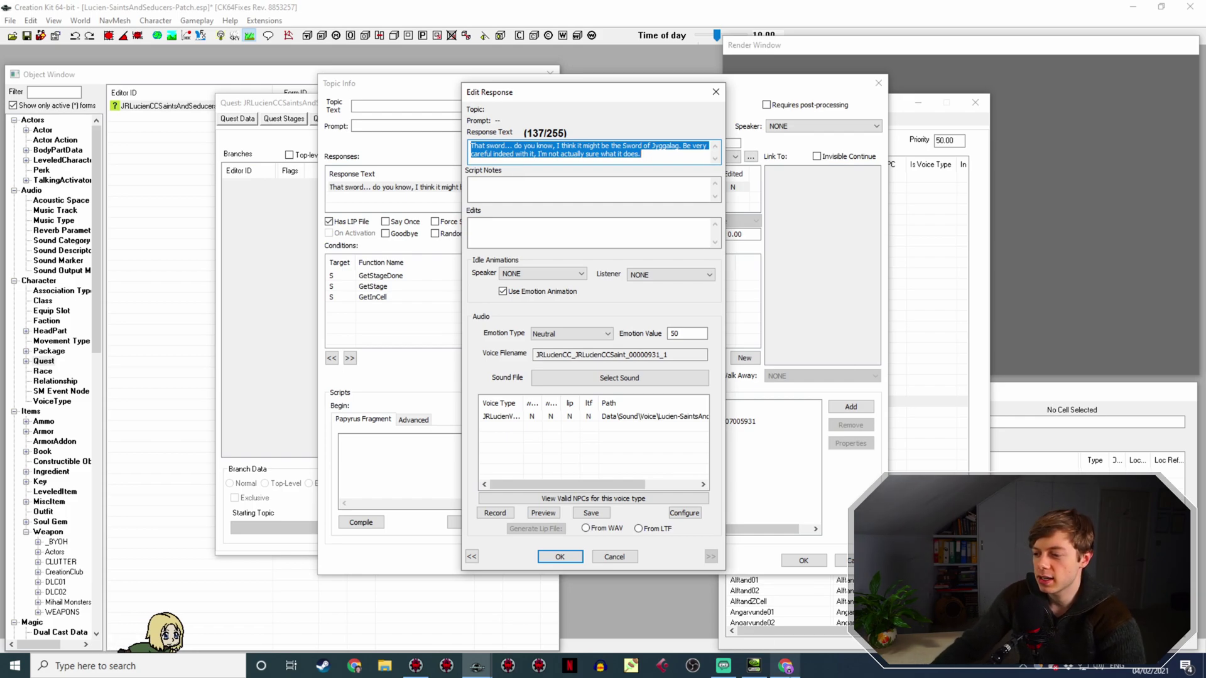
# Switch to the browser, open the A Request to Meet page from Staada's Quest in a new tab and read the note.
pyautogui.hotkey('alt', 'Tab')
pyautogui.scroll(3, 383, 351)
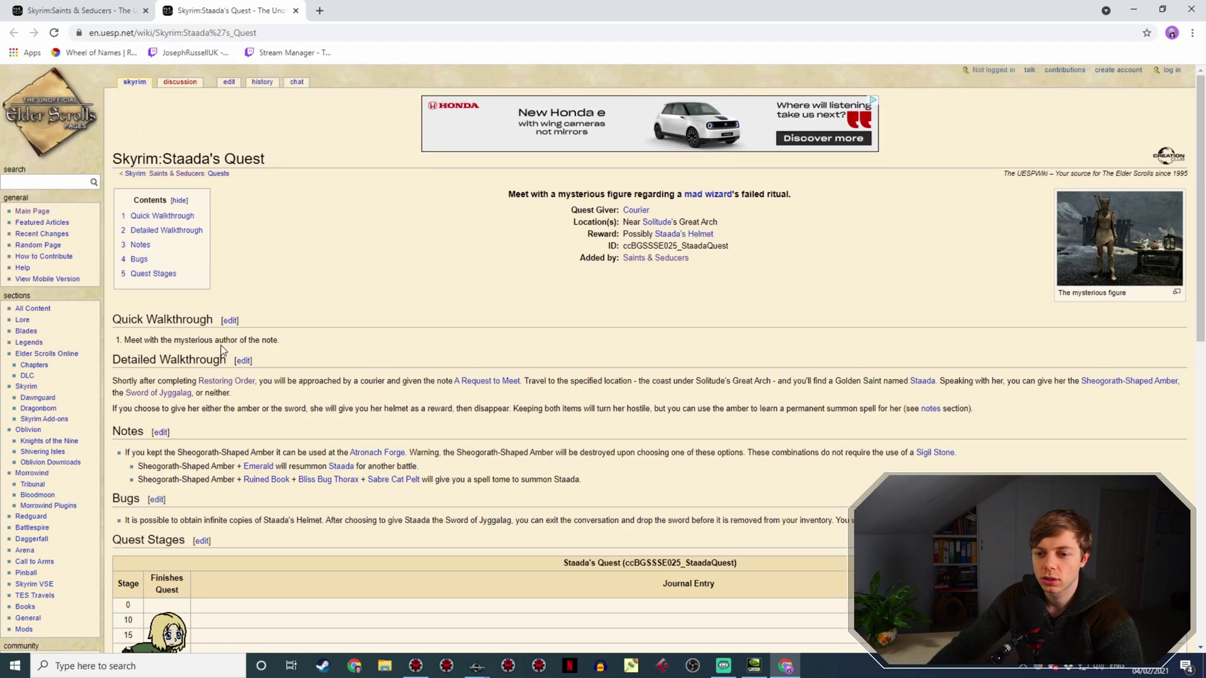
pyautogui.rightClick(496, 381)
pyautogui.click(510, 392)
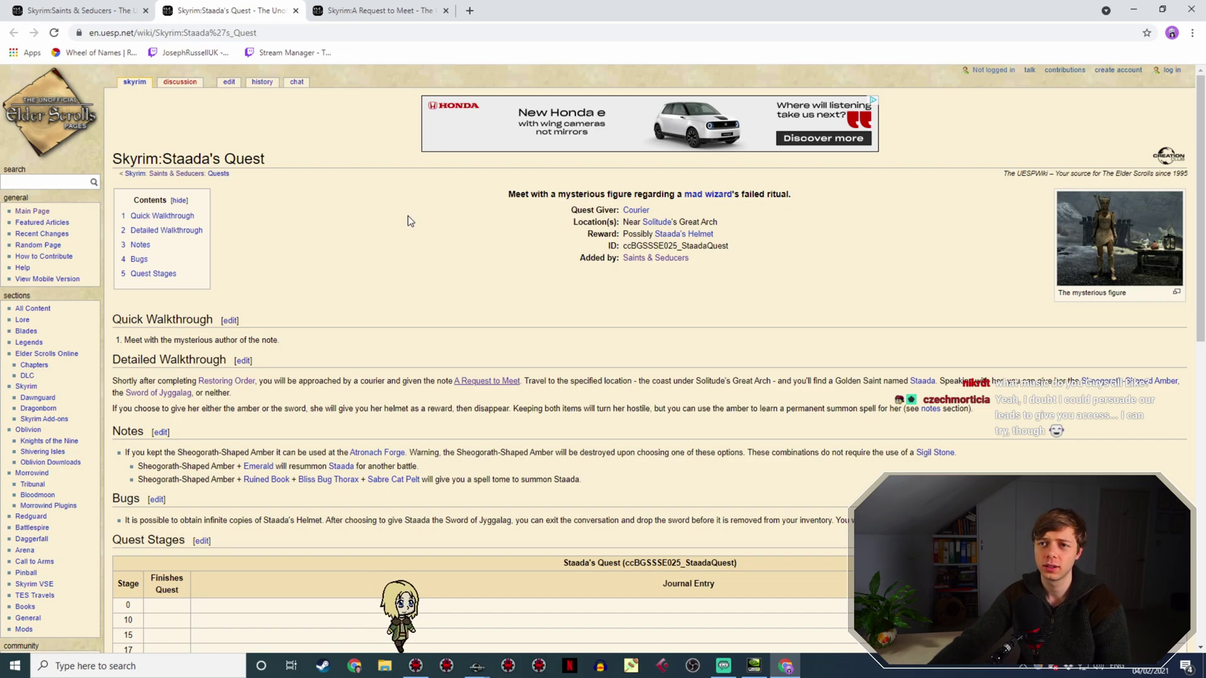
pyautogui.click(390, 12)
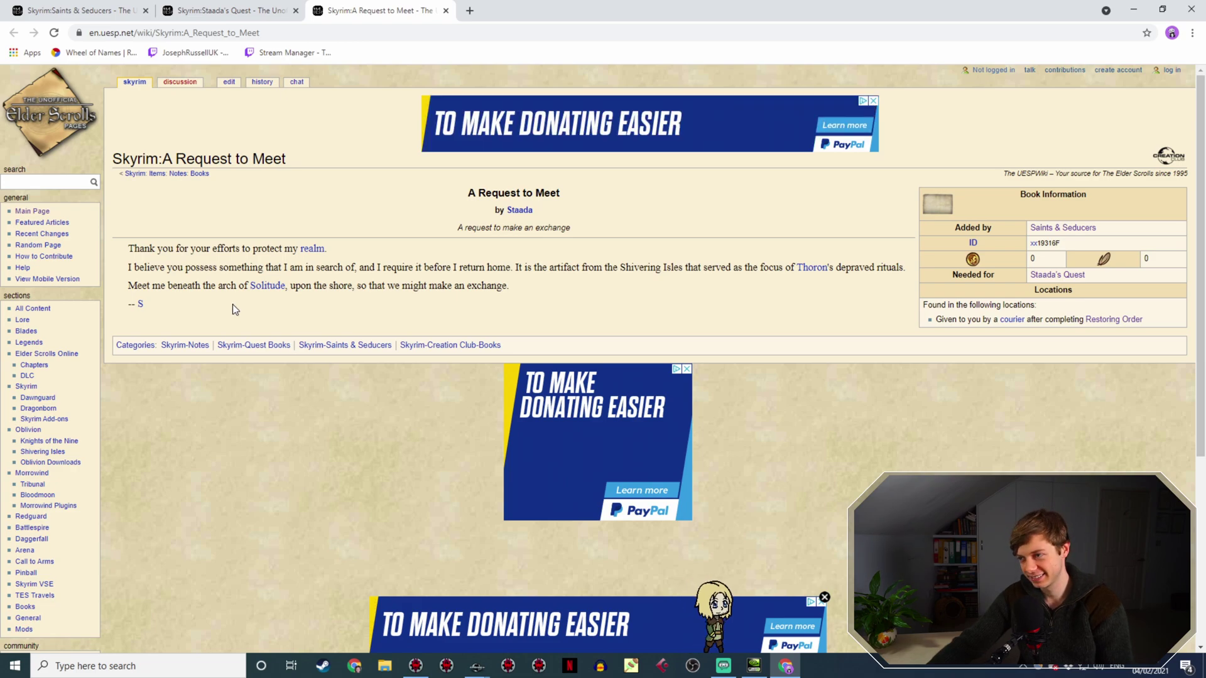
pyautogui.moveTo(203, 306); pyautogui.dragTo(159, 252)
pyautogui.click(159, 252)
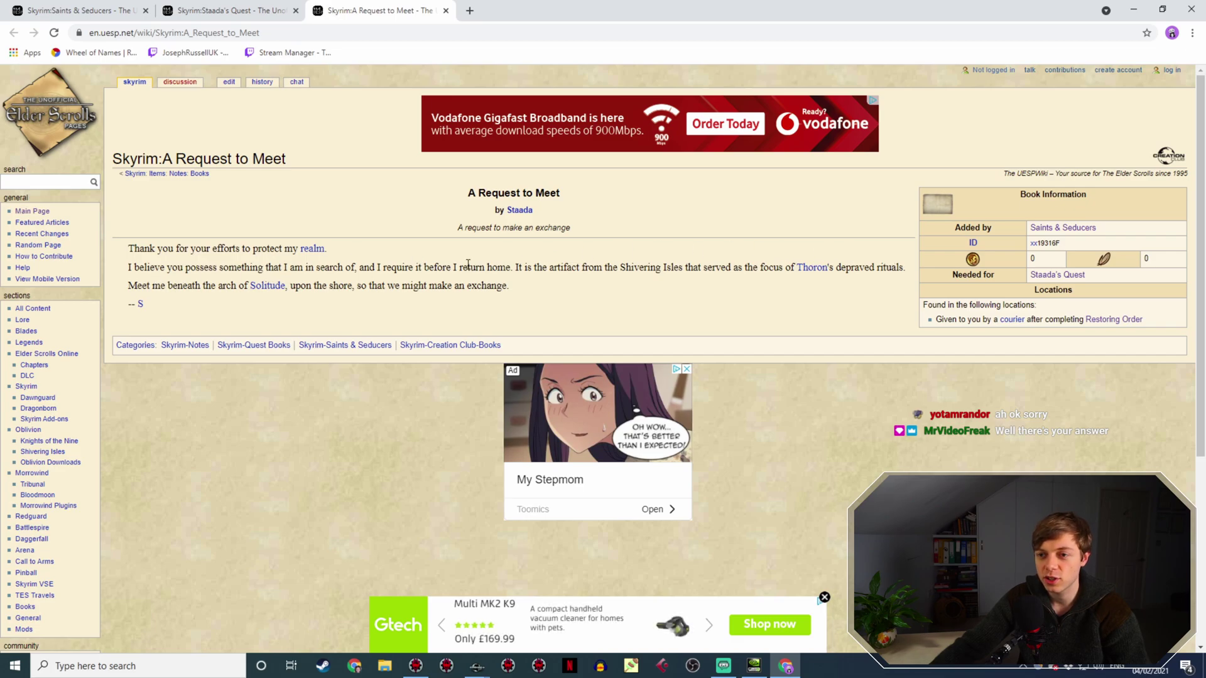
# In the Creation Kit, set the response to "Well that's a very mysterious note. I wonder who this S character is. I feel we ought to proceed cautiously.".
pyautogui.click(251, 11)
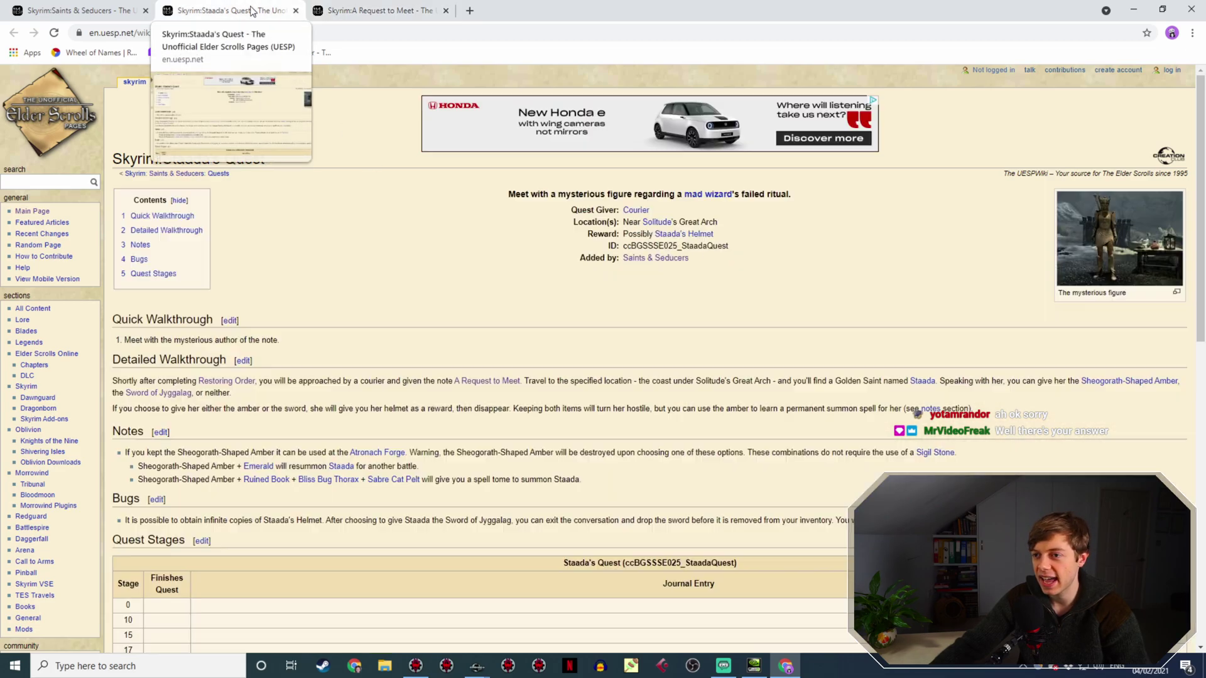
pyautogui.click(1133, 13)
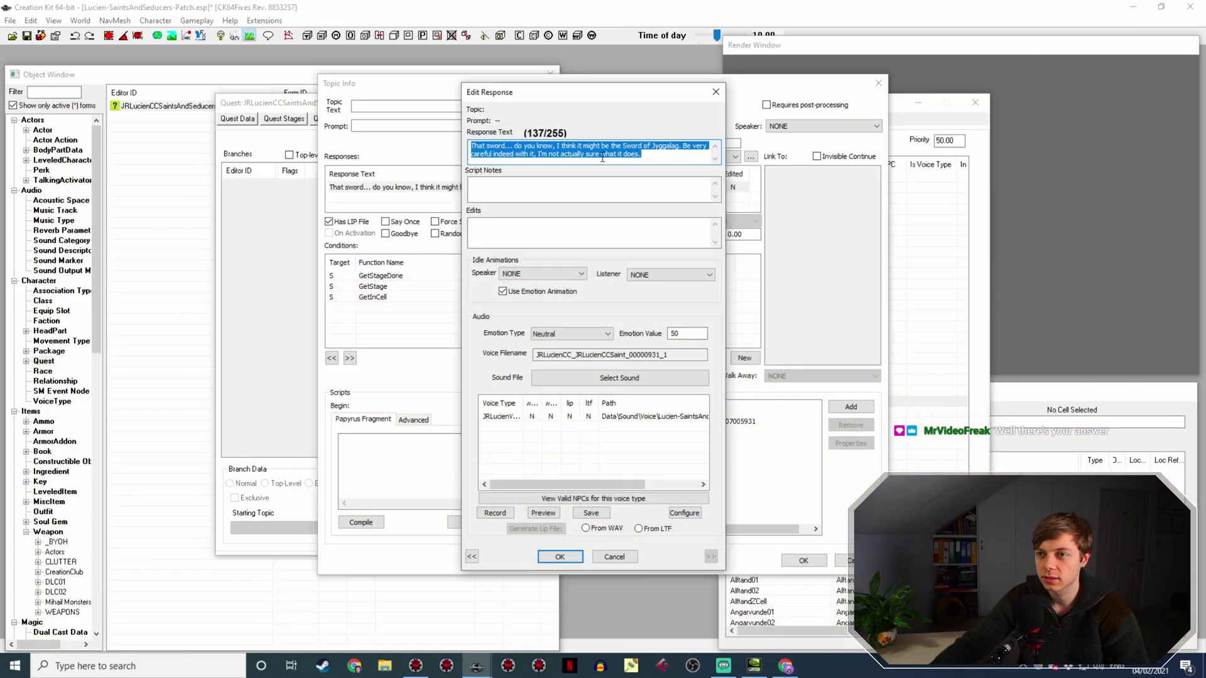
pyautogui.write('Well th')
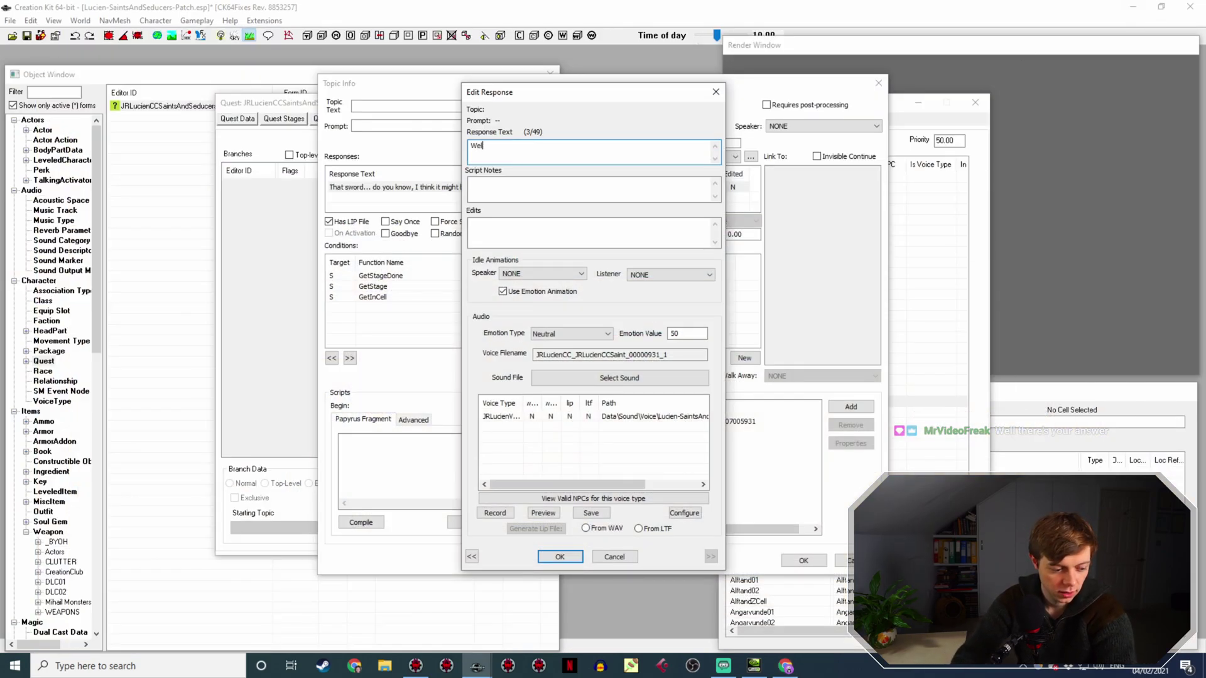
pyautogui.write("at's a very mysterious note. I wond")
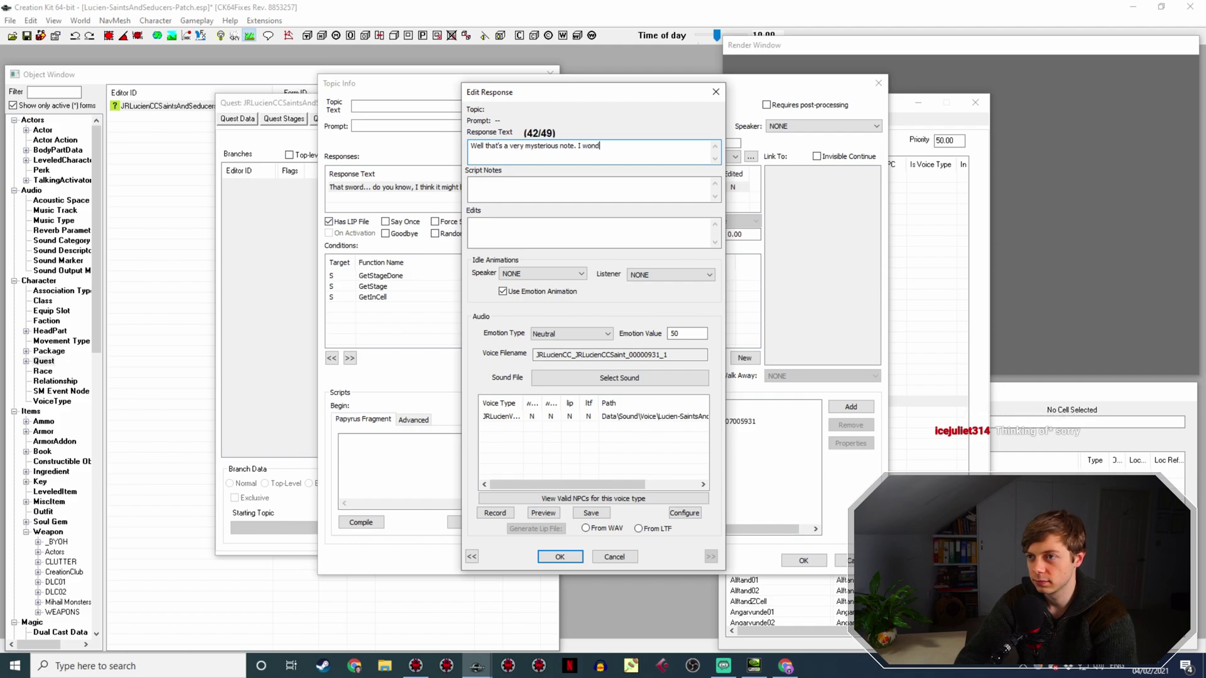
pyautogui.write('er who S')
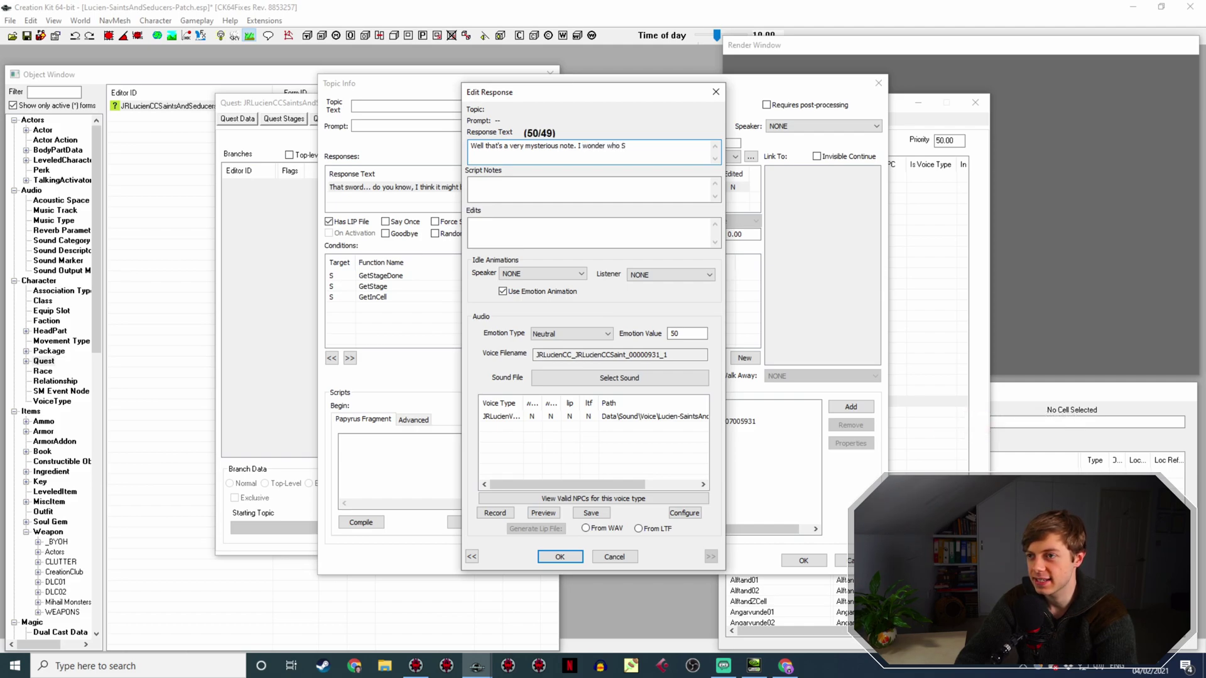
pyautogui.press('BackSpace')
pyautogui.write('this S character is.')
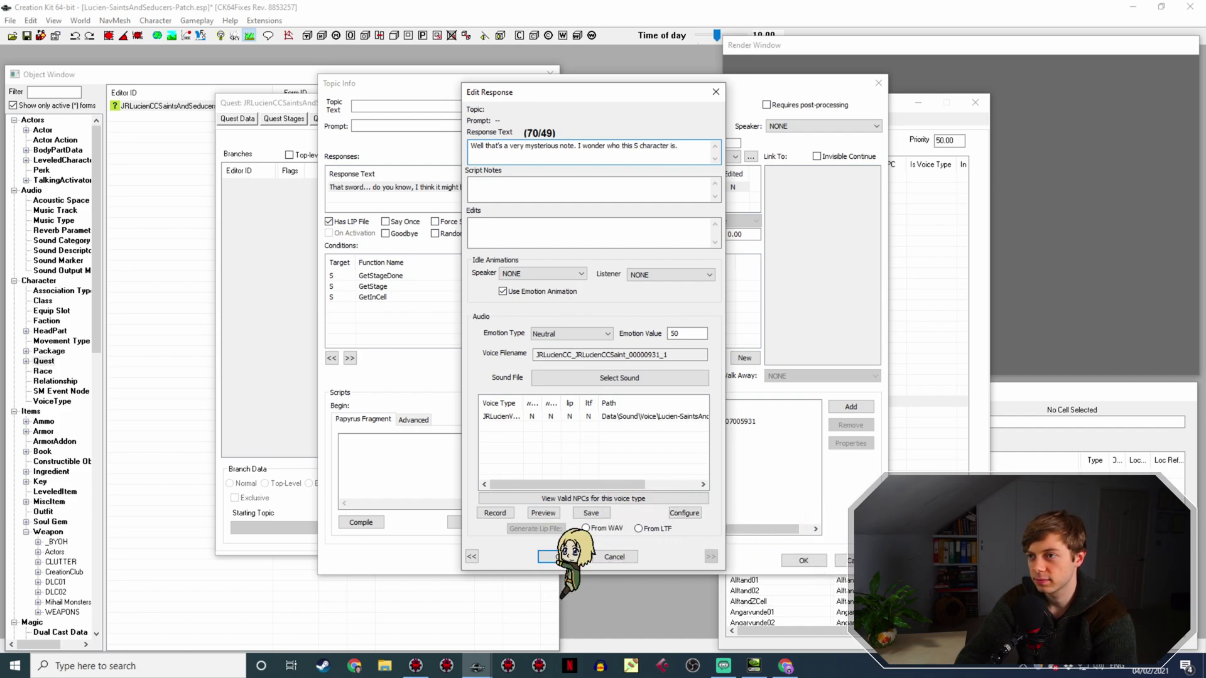
pyautogui.write(' I feel ')
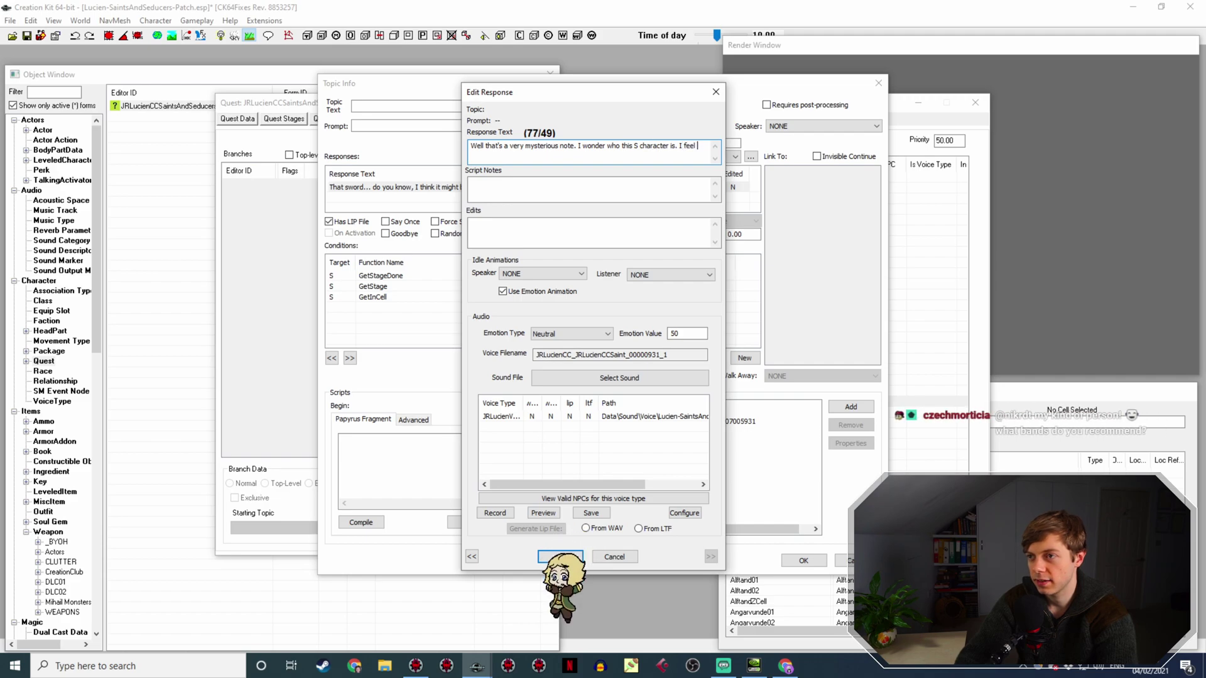
pyautogui.write('we ought to procee')
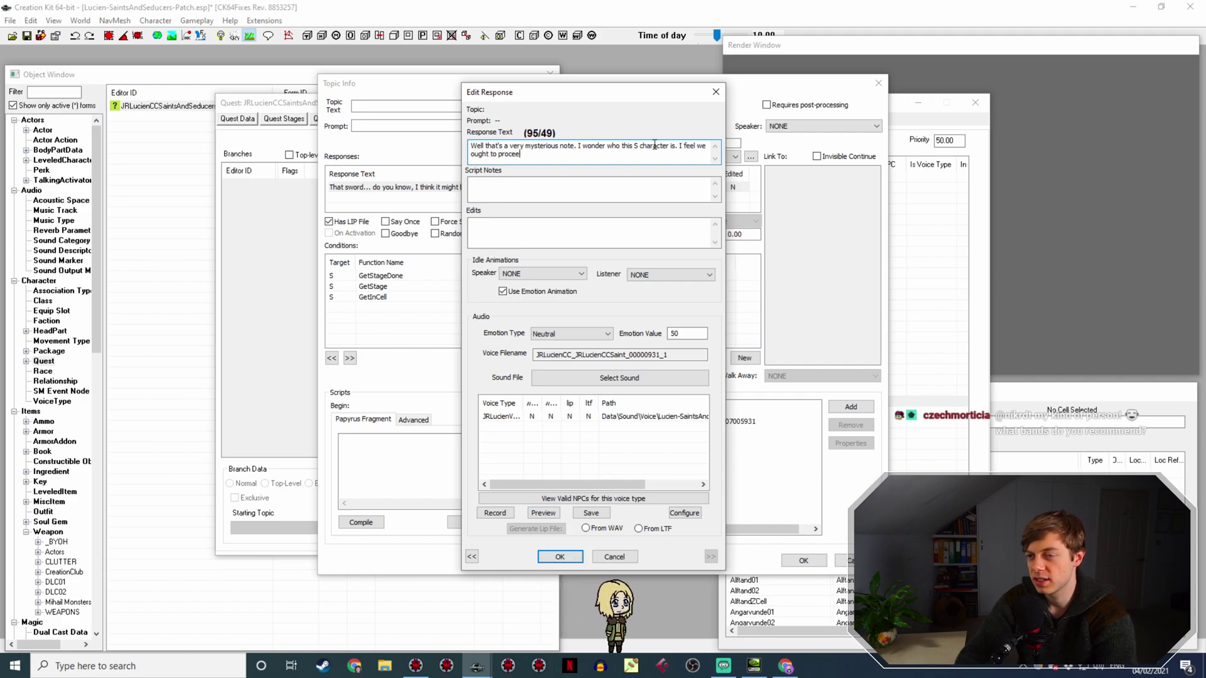
pyautogui.write('d cautiousl')
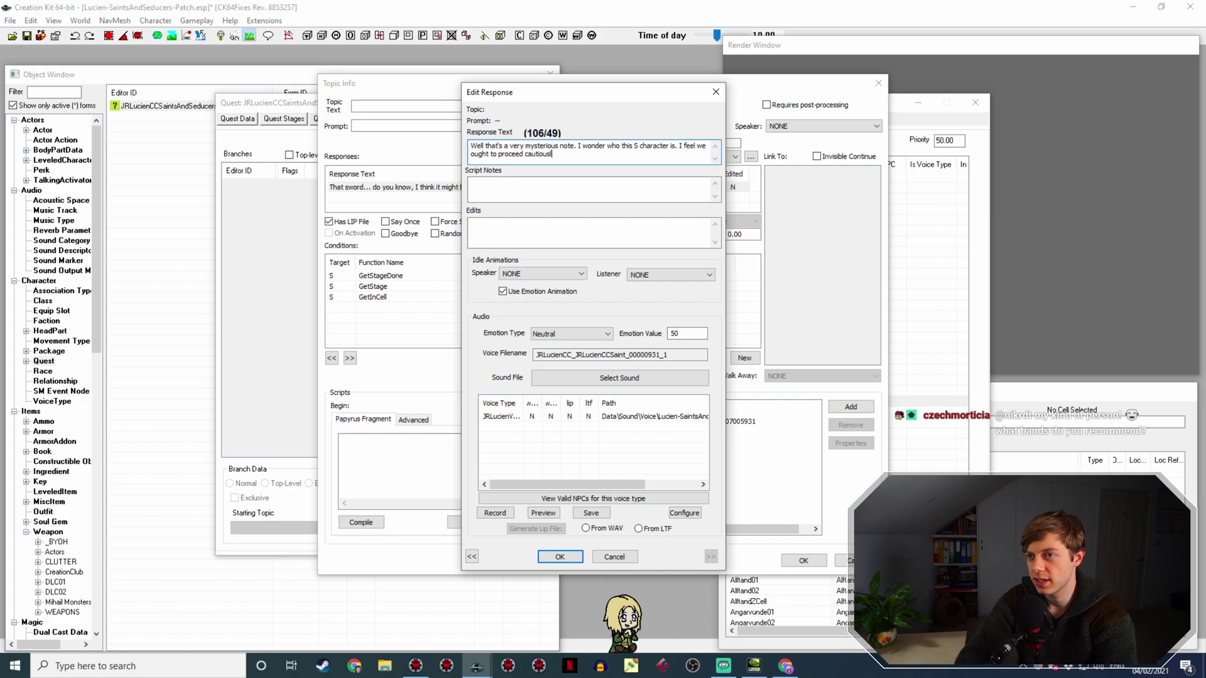
pyautogui.write('y.')
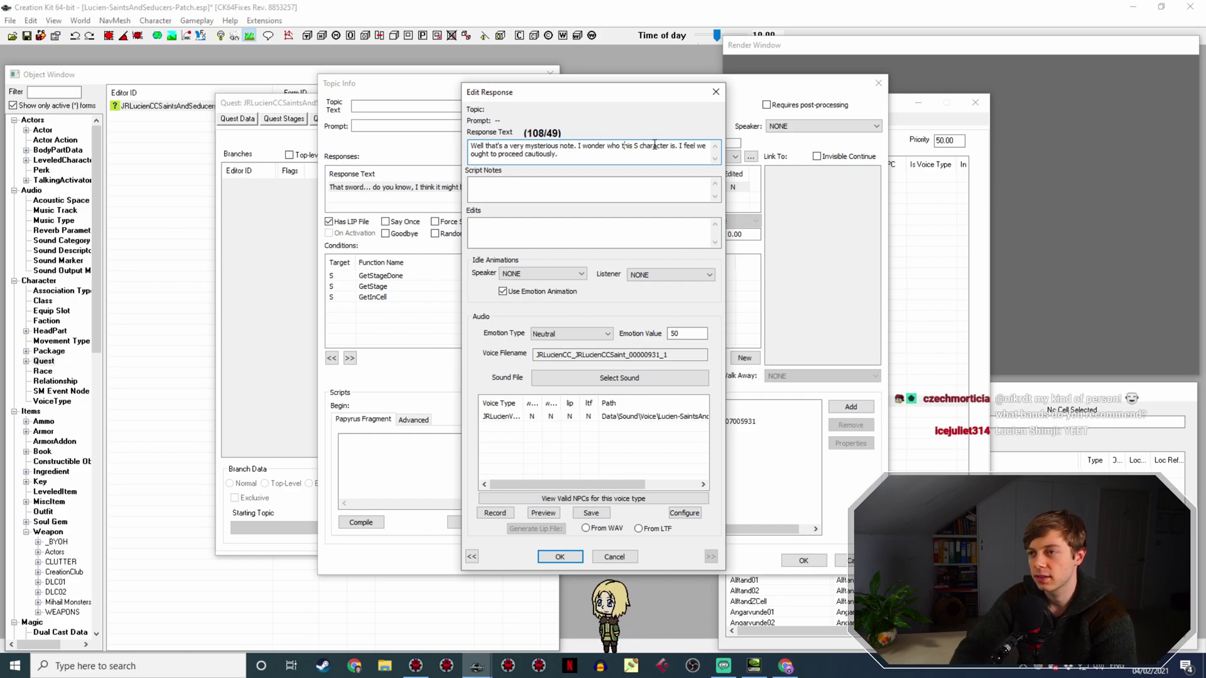
# Insert "If we're going to meet them," before "I feel" in the response text and accept the response.
pyautogui.write("  we're going to meet ")
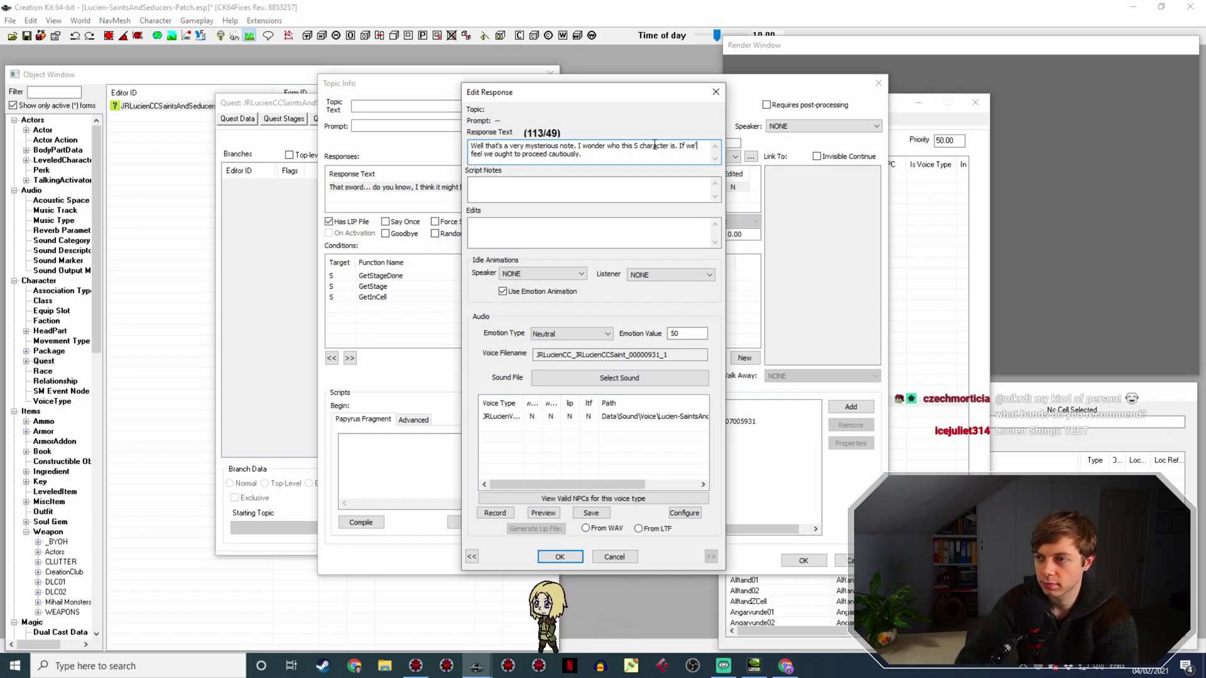
pyautogui.write('them, I')
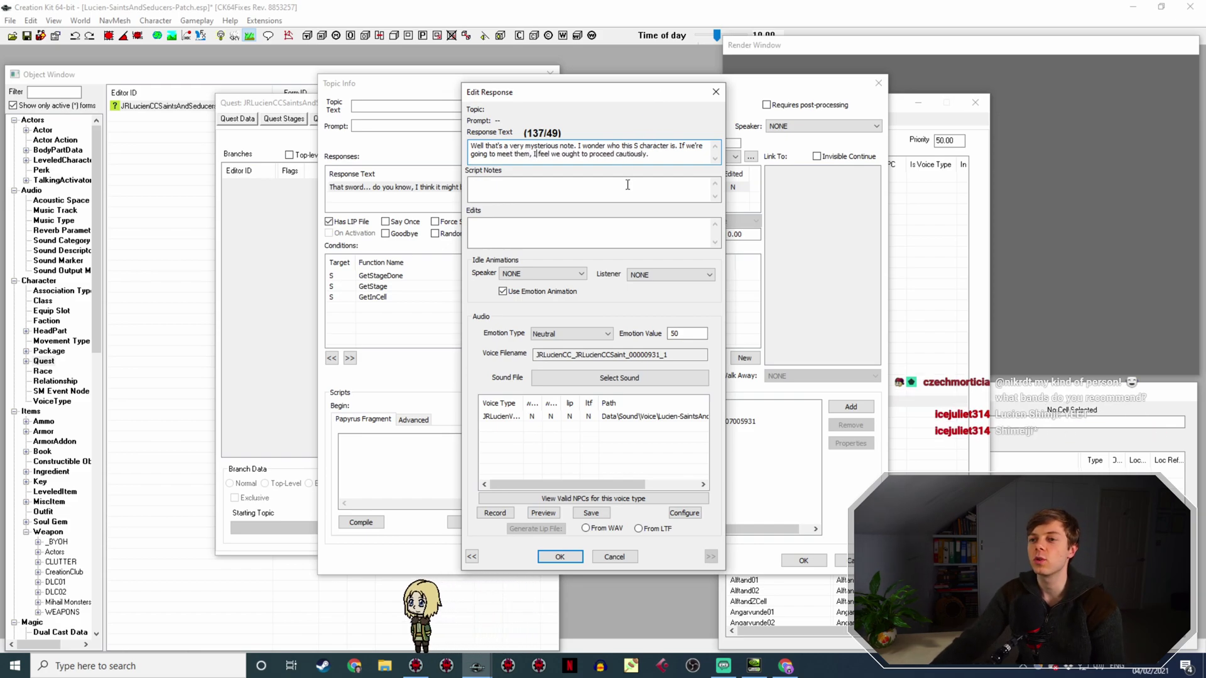
pyautogui.click(560, 556)
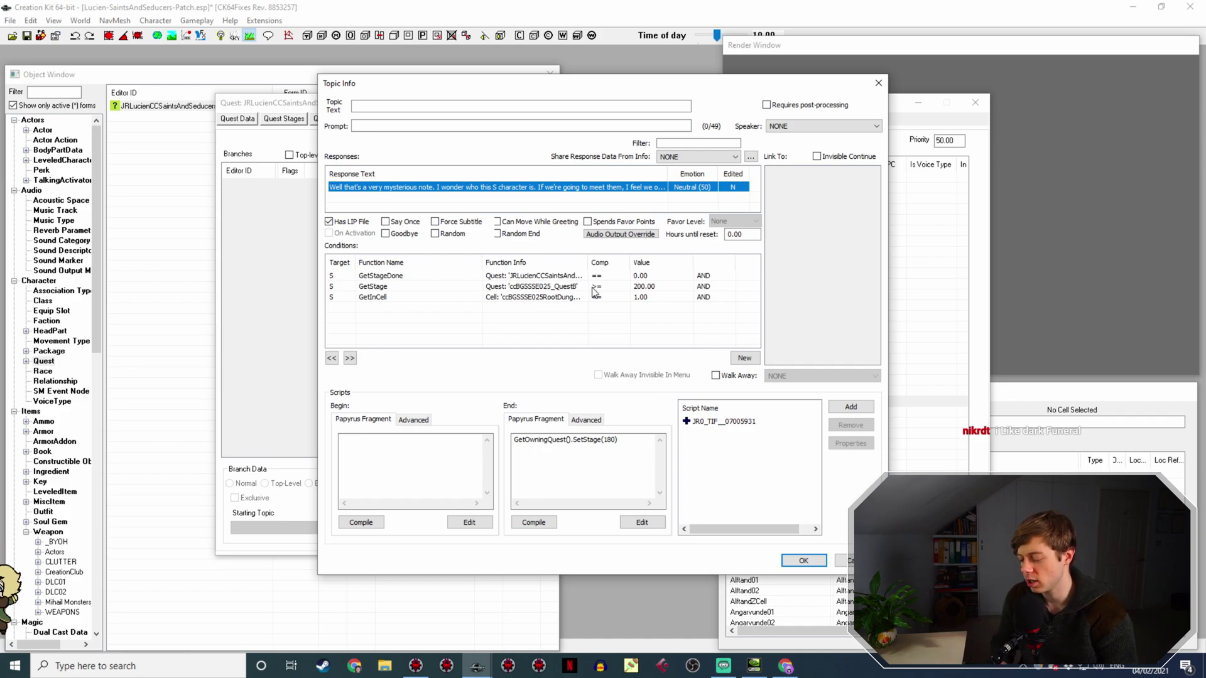
# Widen the topic info's Function Info column, select the GetStage condition and check Staada's Quest walkthrough and stages in the browser.
pyautogui.moveTo(589, 260); pyautogui.dragTo(630, 253)
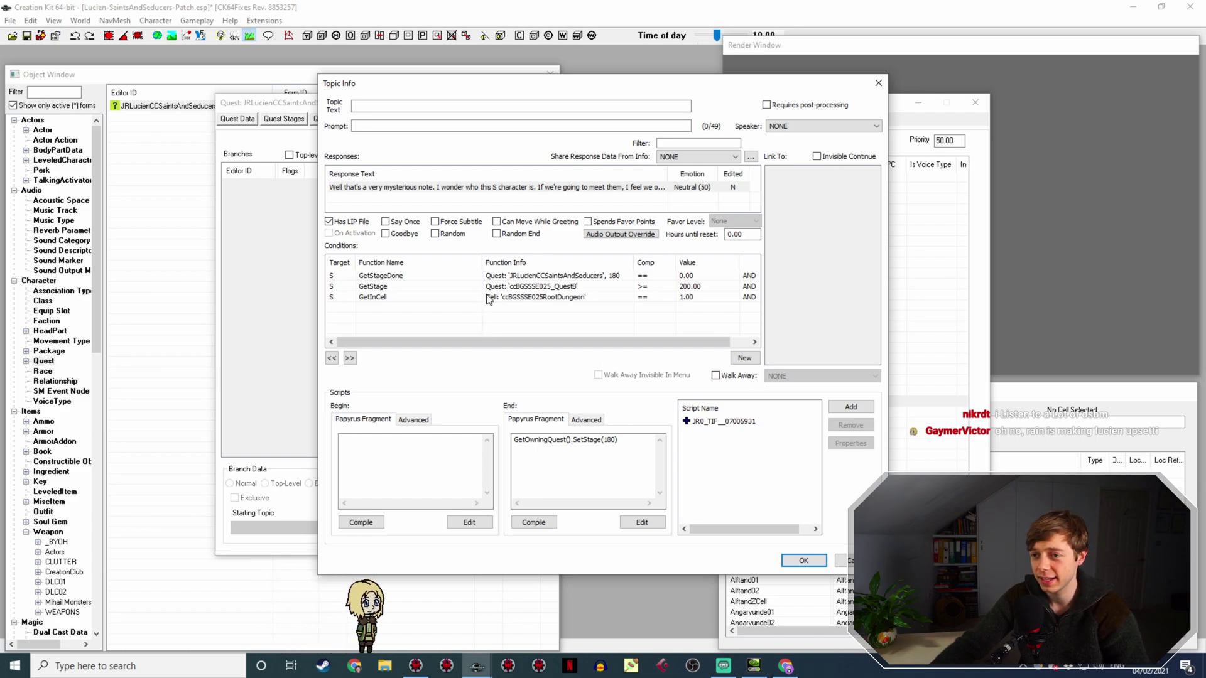
pyautogui.click(529, 287)
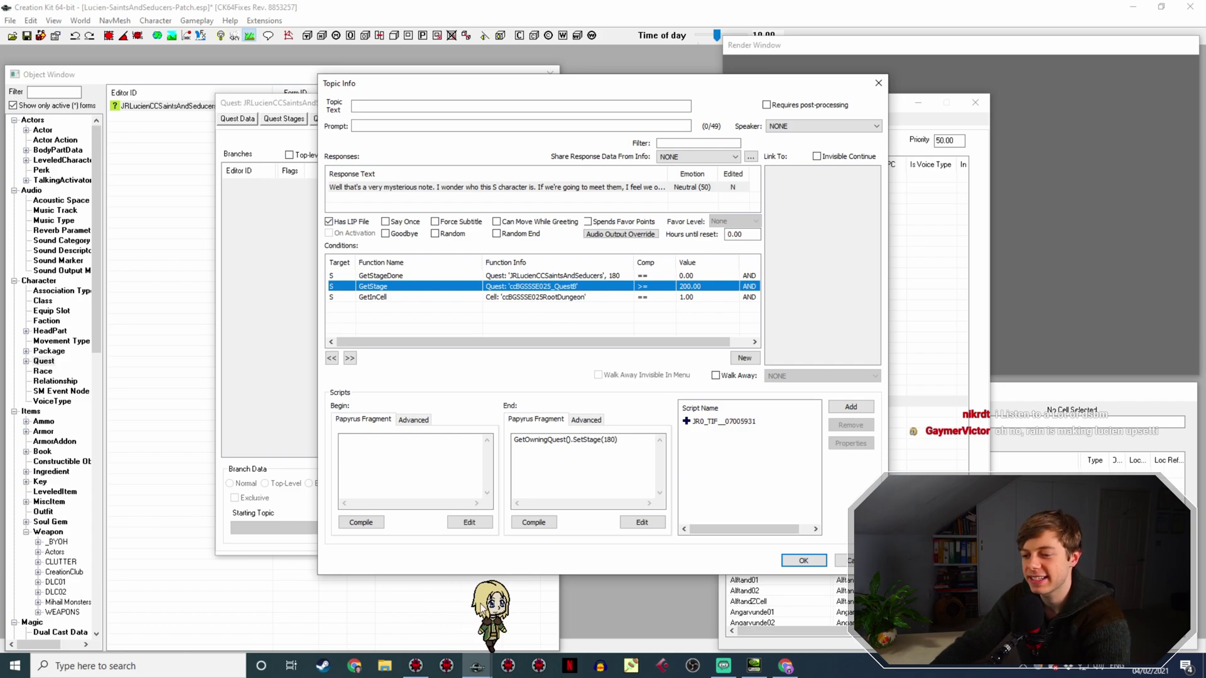
pyautogui.click(790, 666)
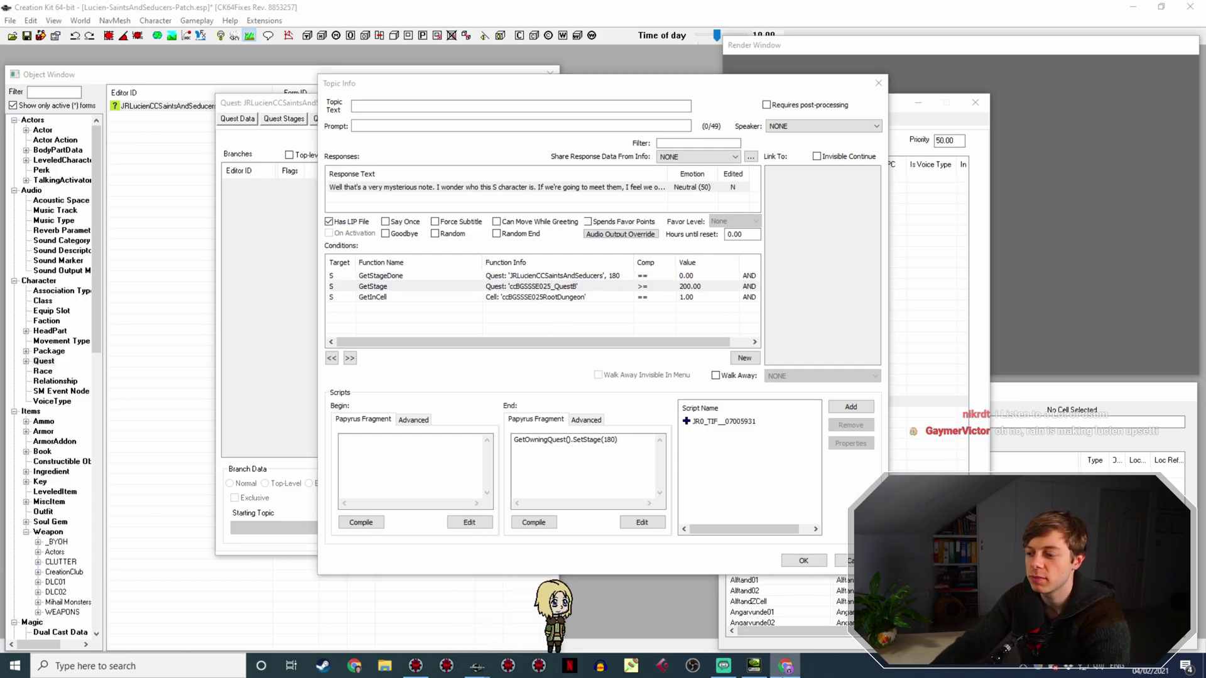
pyautogui.click(785, 635)
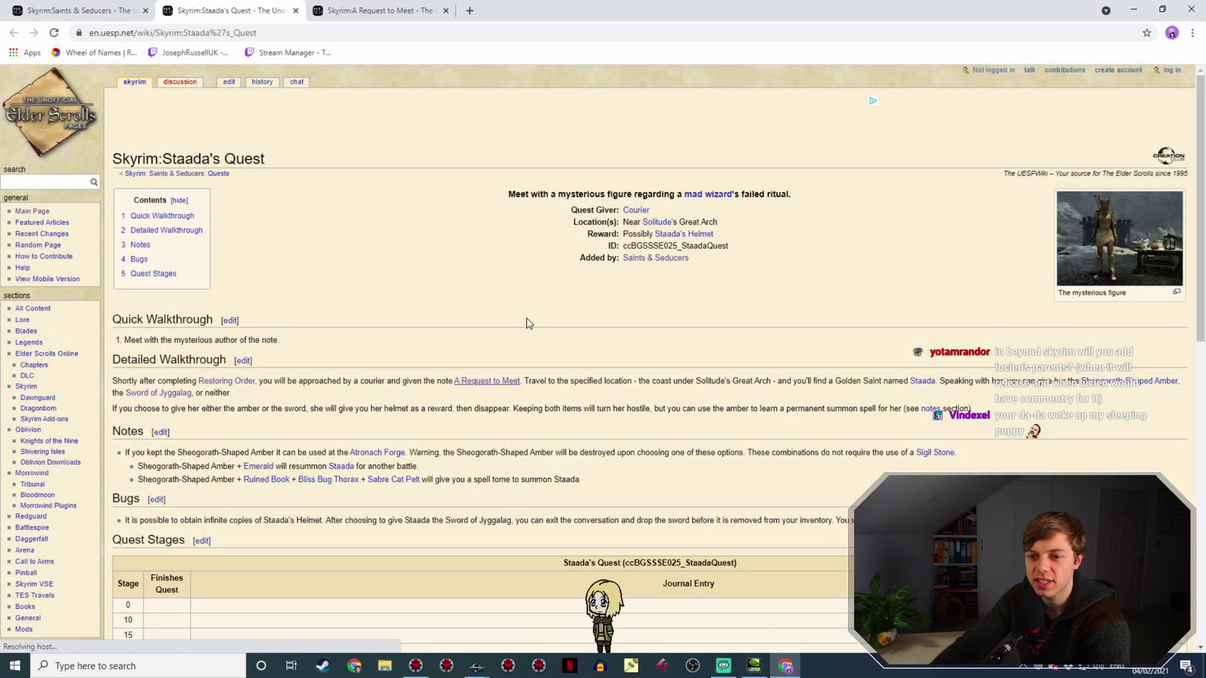
pyautogui.scroll(-2, 525, 322)
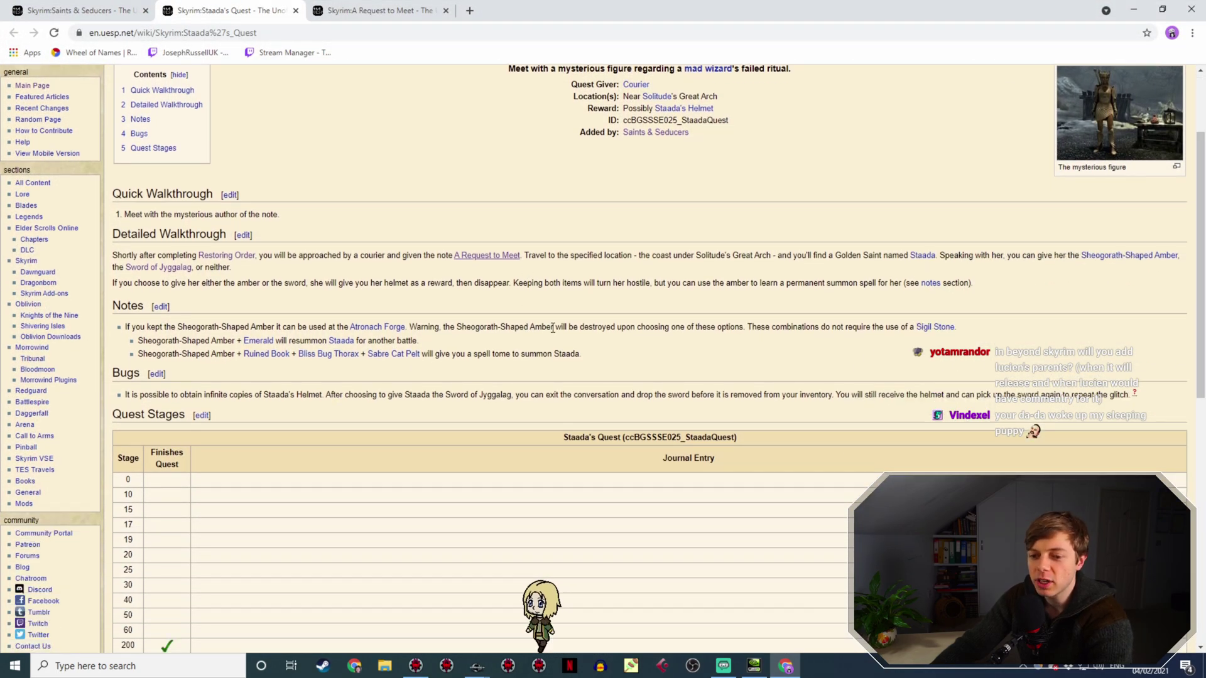
pyautogui.scroll(-1, 553, 328)
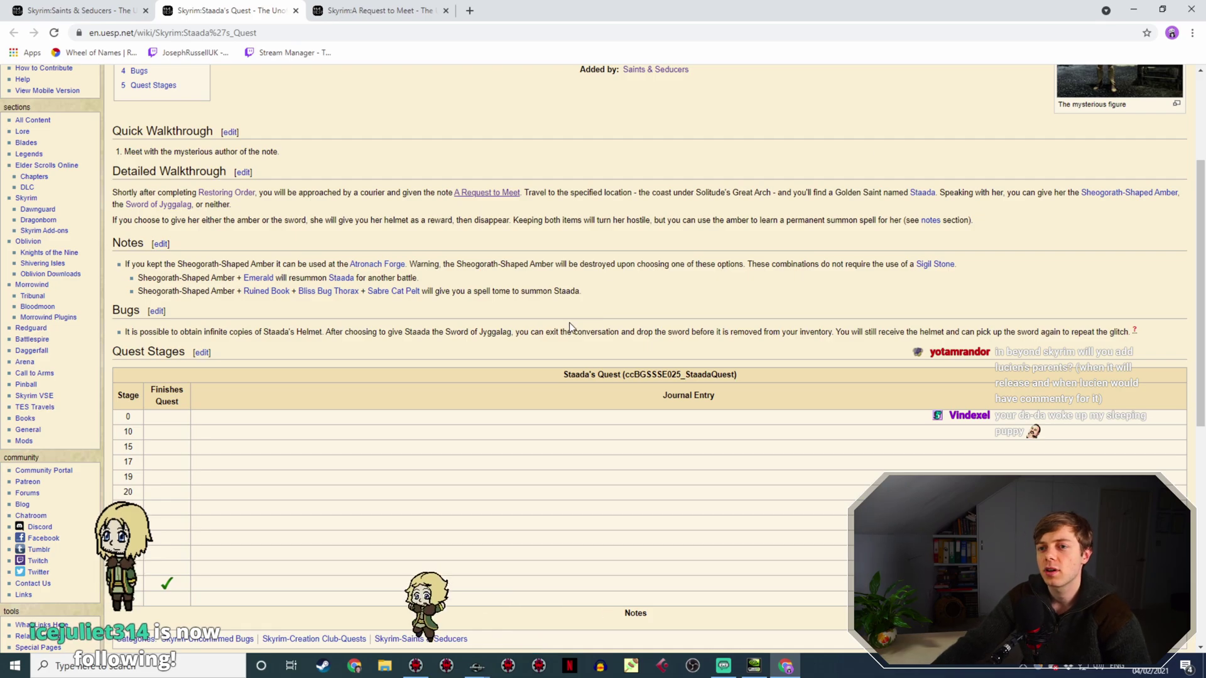
# Switch to SSEEdit, collapse the Weapon records, expand the Quest records and open the ccBGSSSE025_StaadaQuest record.
pyautogui.hotkey('alt', 'Tab')
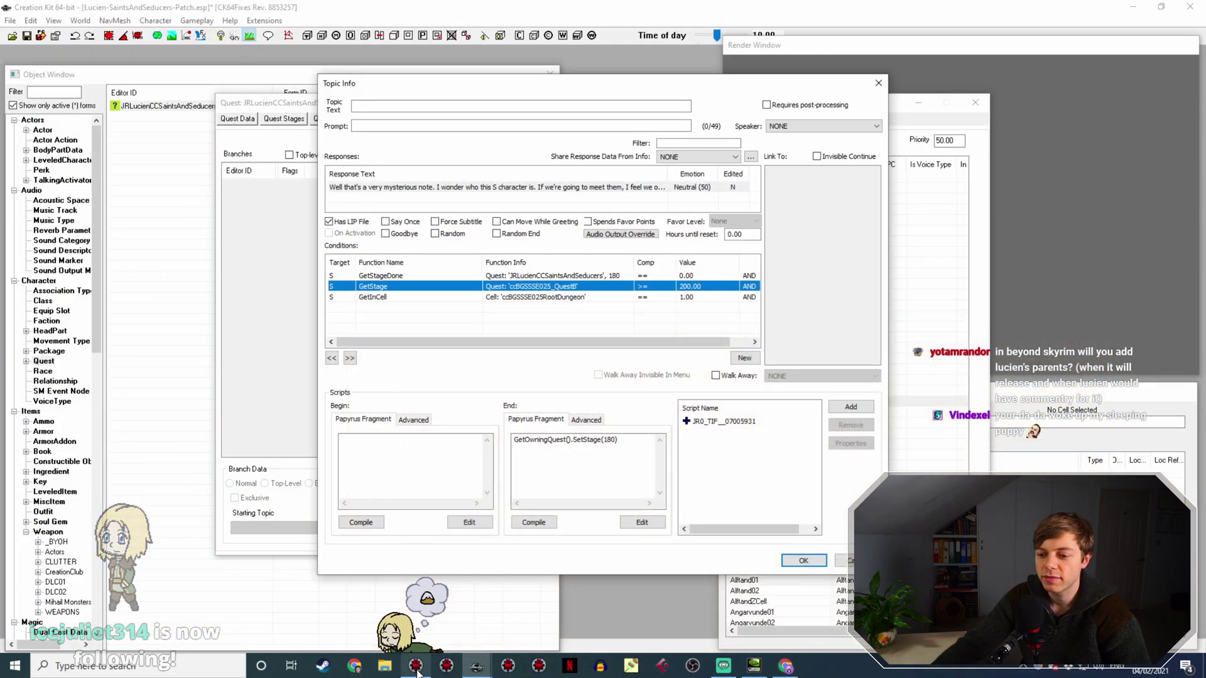
pyautogui.hotkey('alt', 'Tab')
pyautogui.scroll(8, 461, 471)
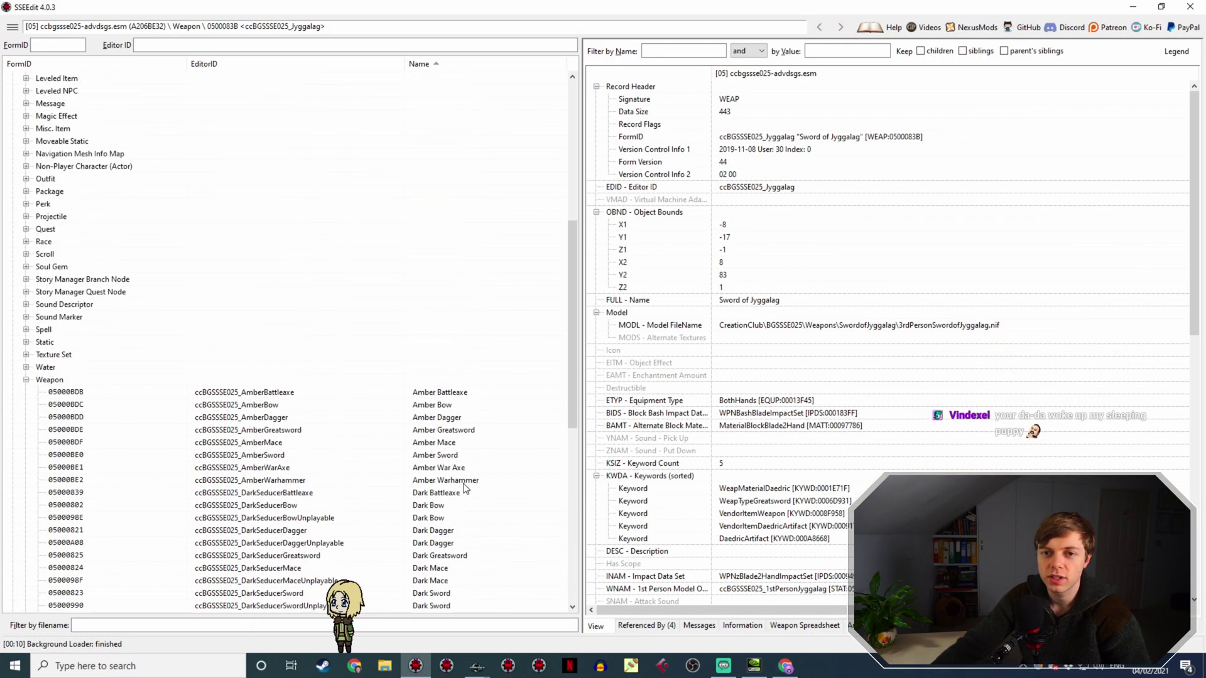
pyautogui.click(25, 380)
pyautogui.scroll(6, 62, 390)
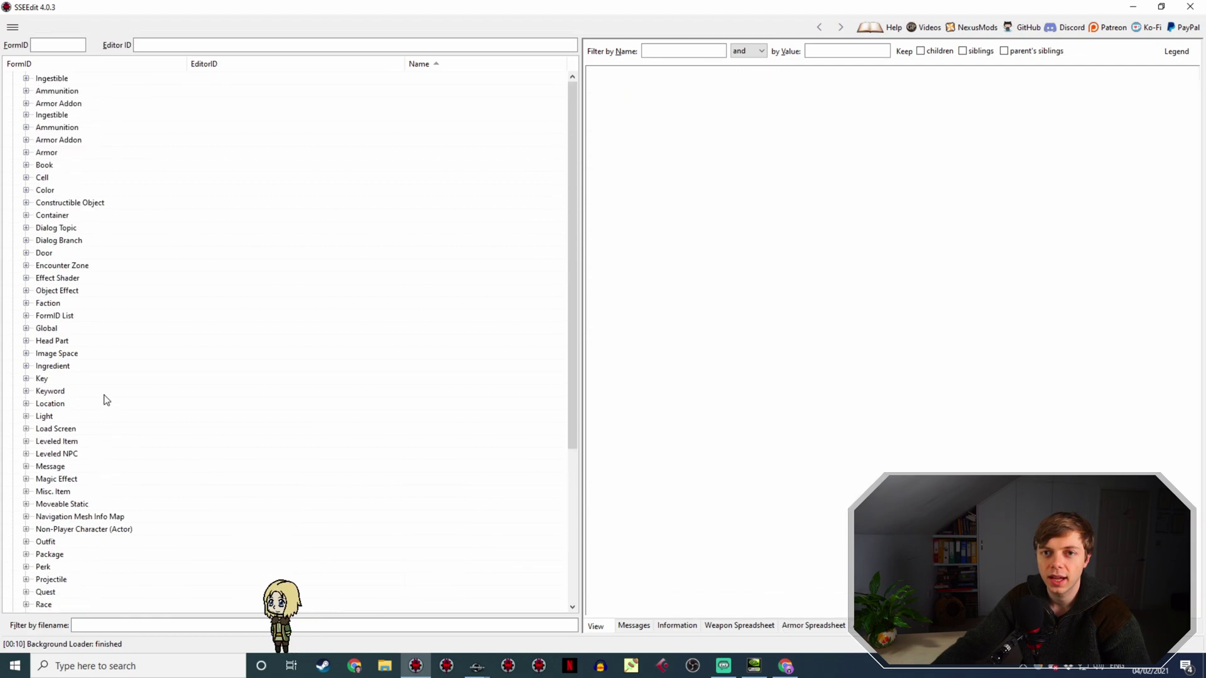
pyautogui.scroll(-2, 42, 302)
pyautogui.scroll(-4, 43, 301)
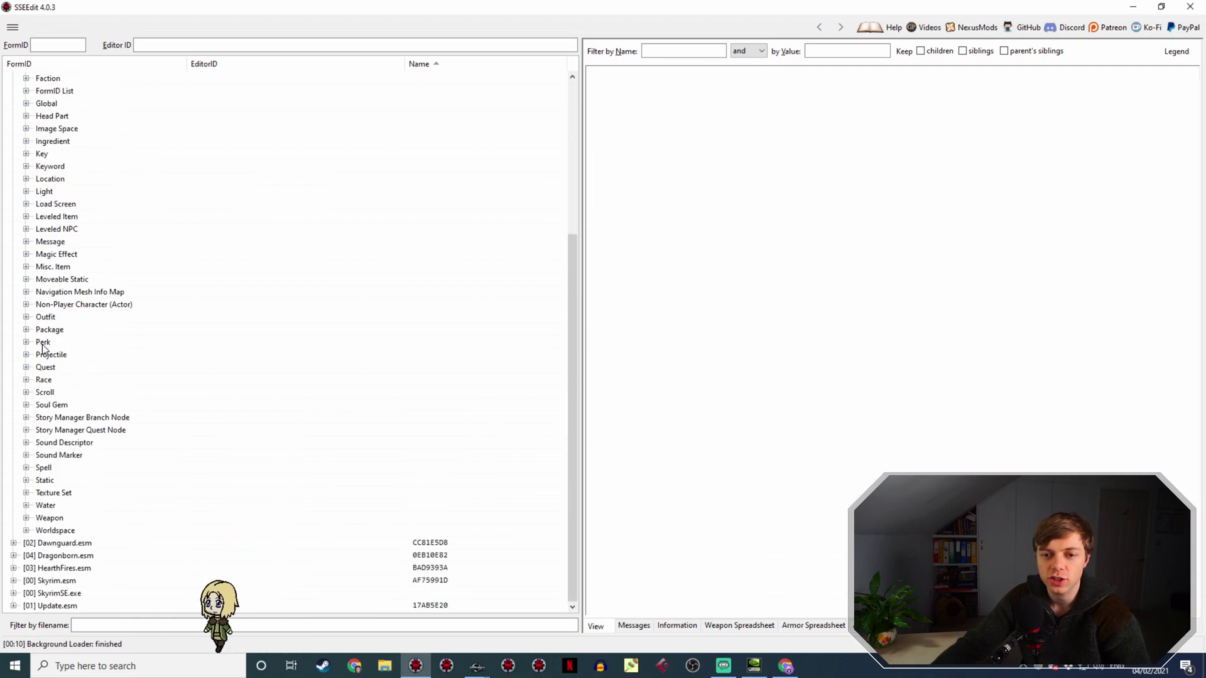
pyautogui.click(25, 368)
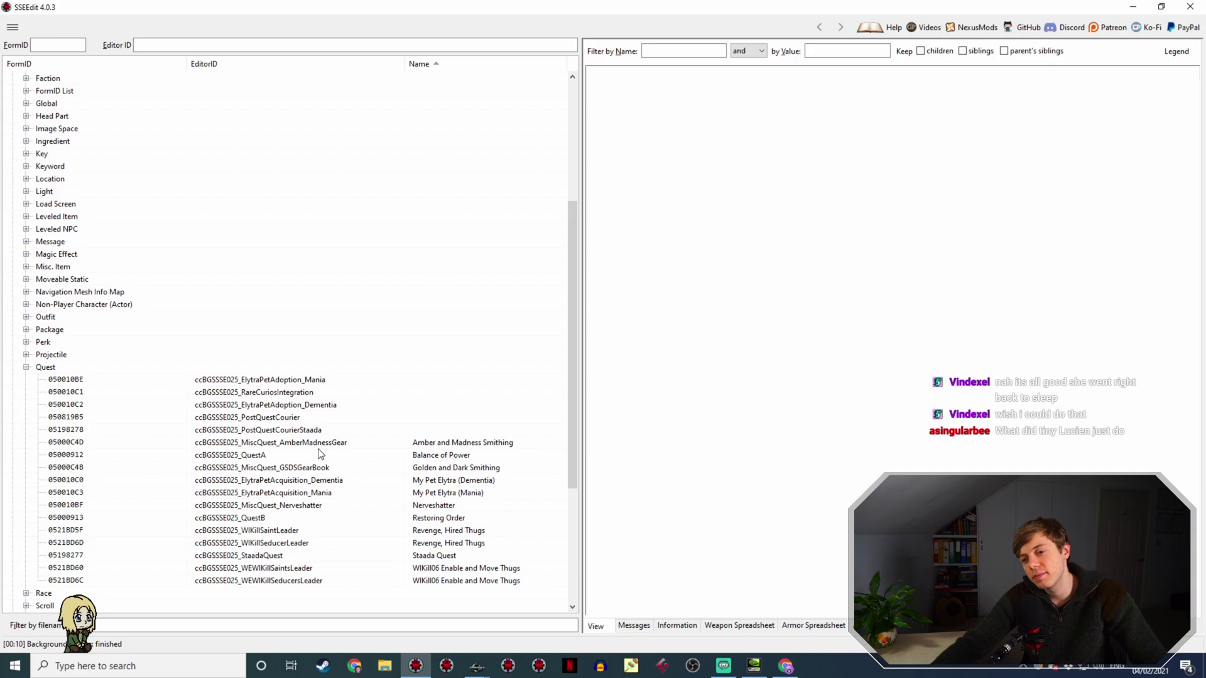
pyautogui.scroll(-3, 327, 449)
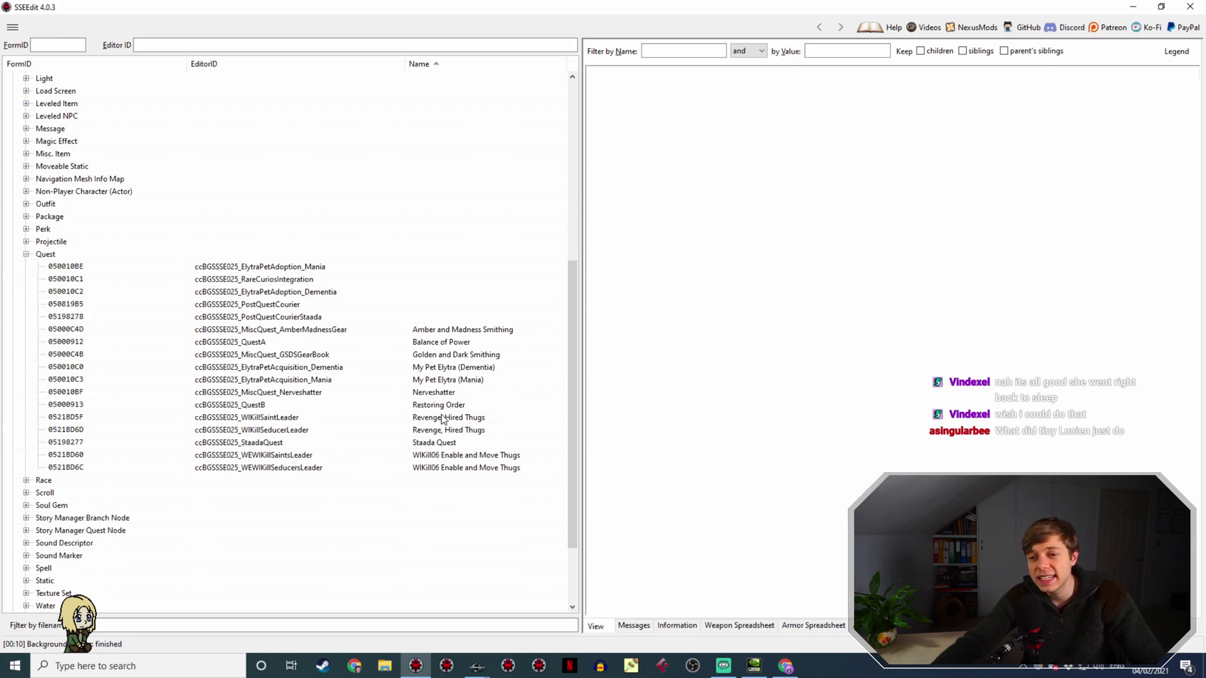
pyautogui.click(454, 442)
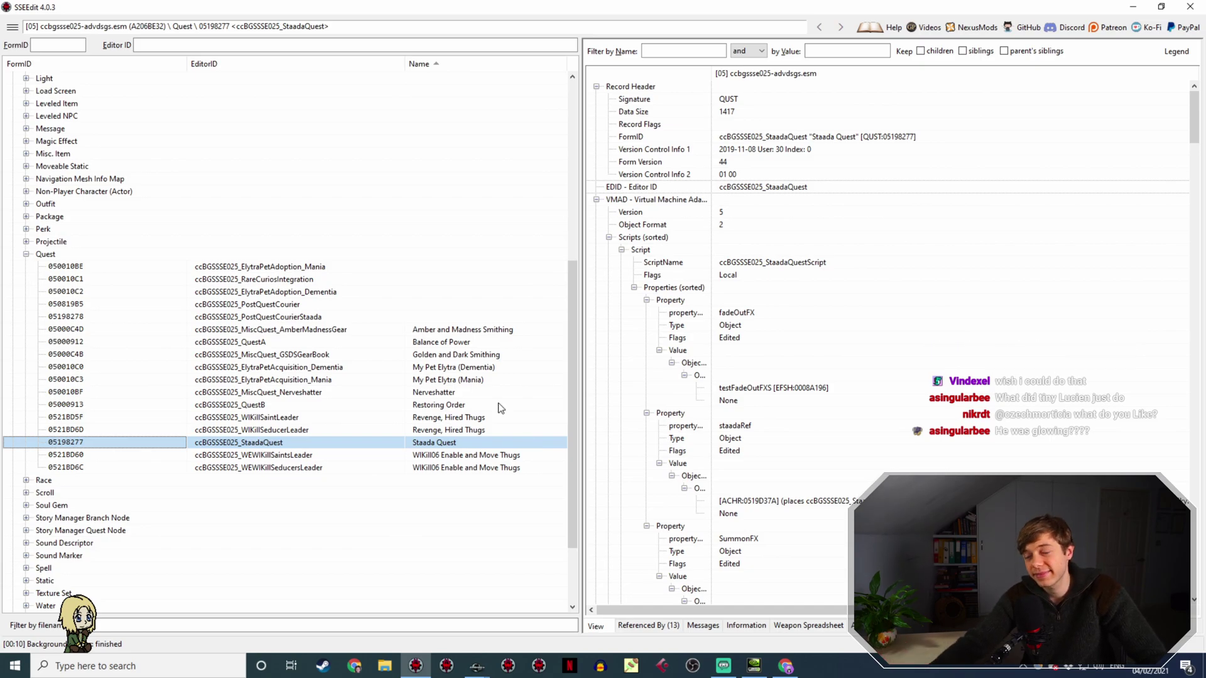
# Examine the Staada Quest record's script properties, stages, objectives, aliases and script fragments to find which stage follows reading the note.
pyautogui.scroll(-20, 804, 376)
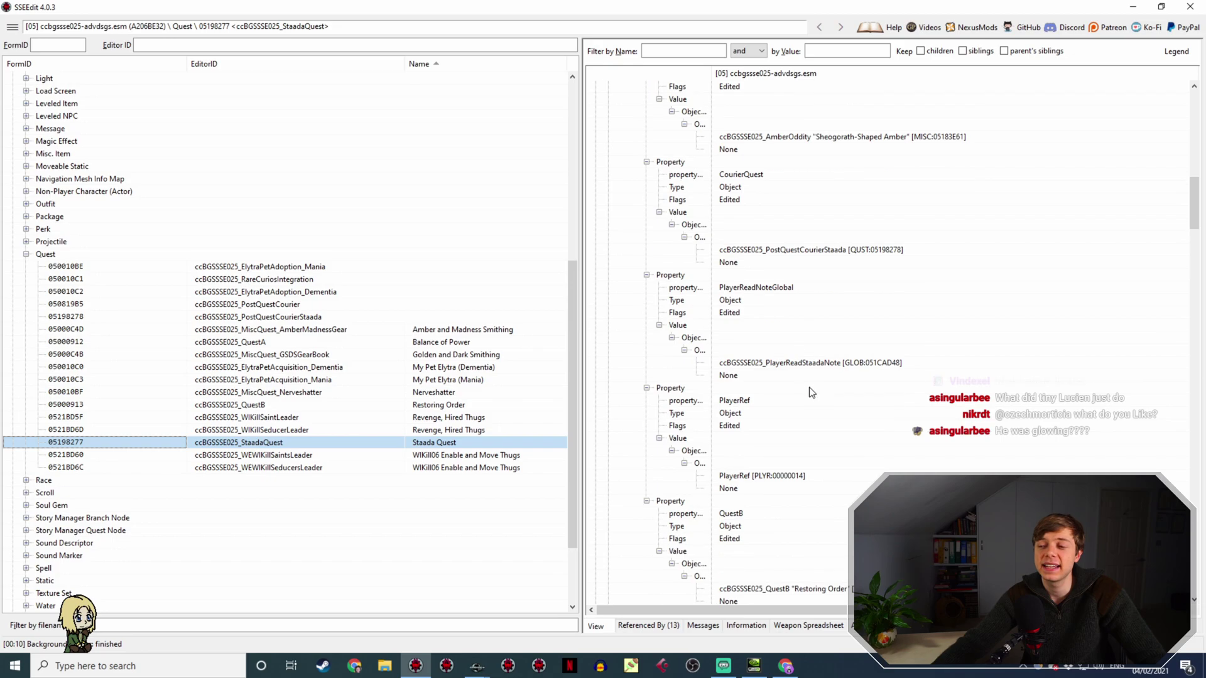
pyautogui.scroll(-20, 839, 386)
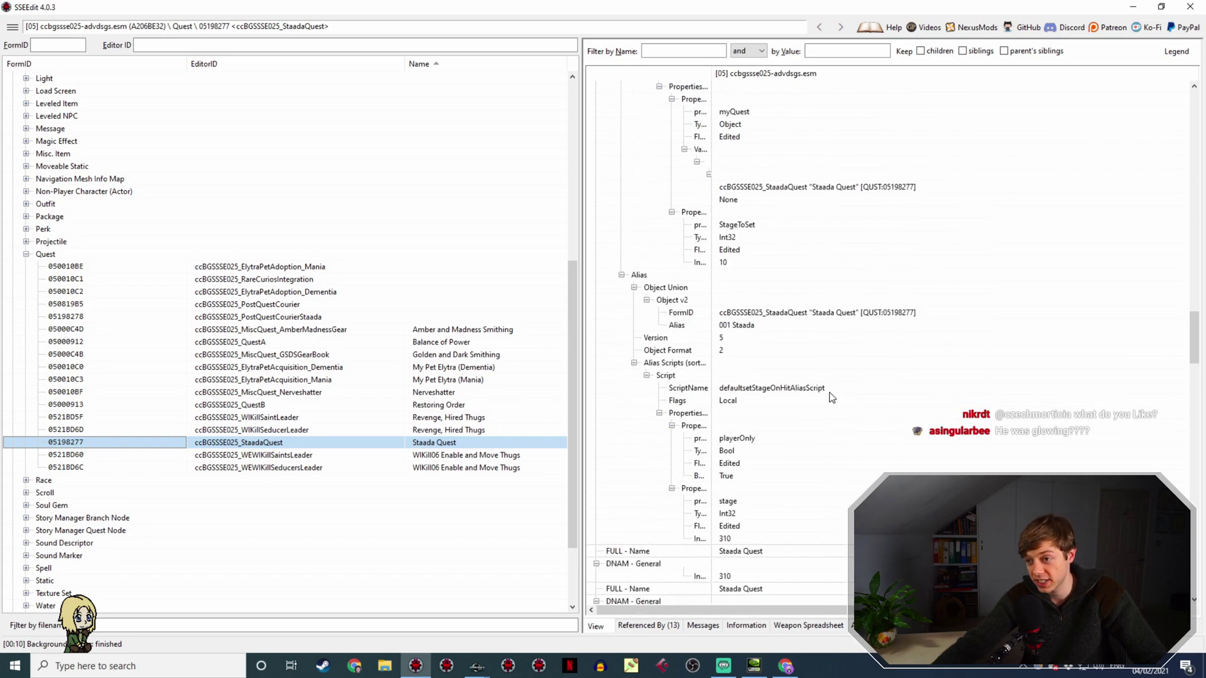
pyautogui.scroll(-7, 805, 415)
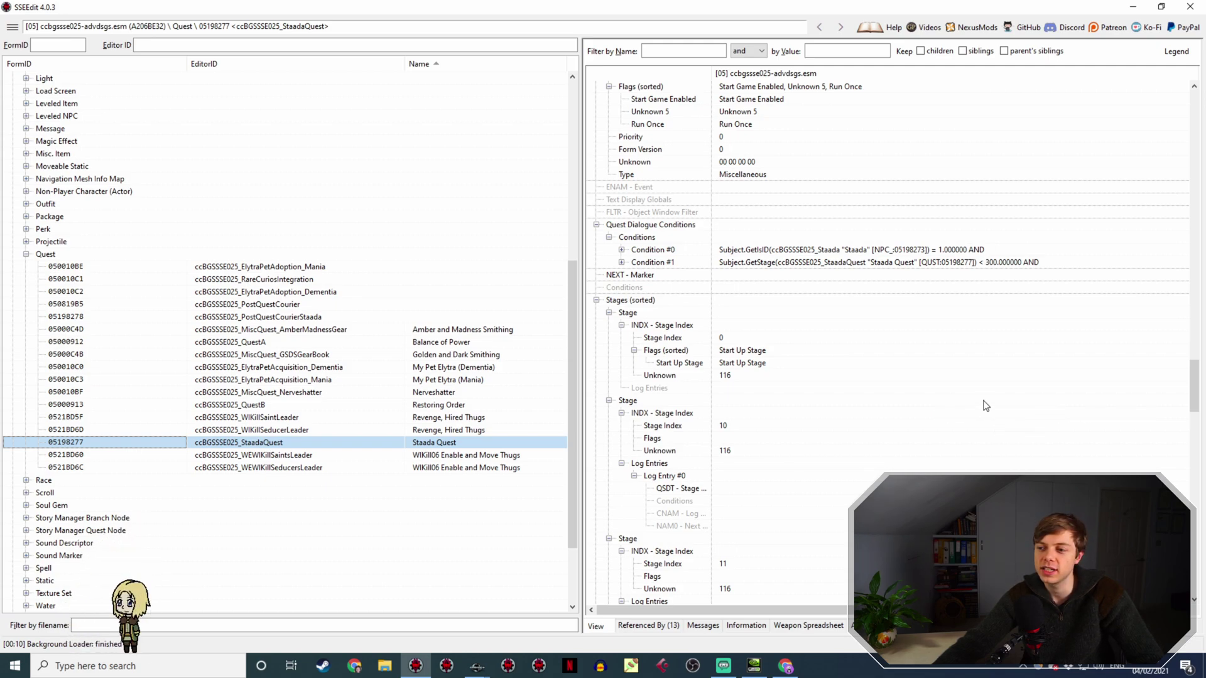
pyautogui.scroll(-4, 887, 438)
pyautogui.scroll(4, 888, 434)
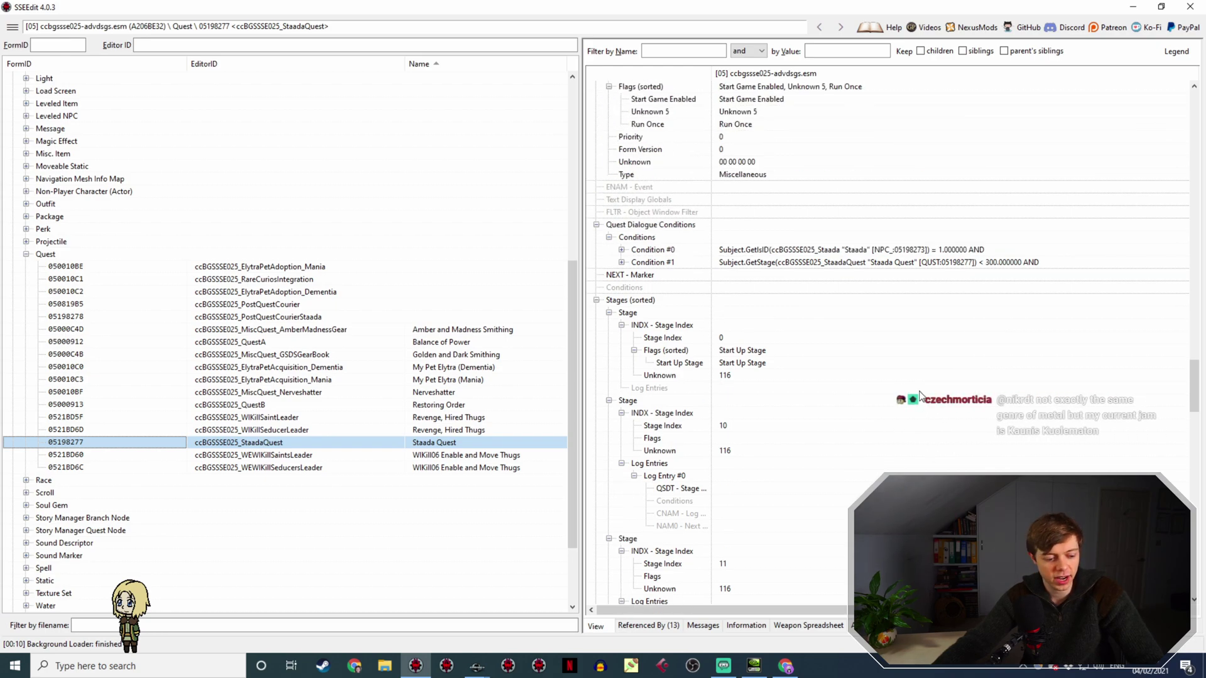
pyautogui.scroll(-4, 918, 399)
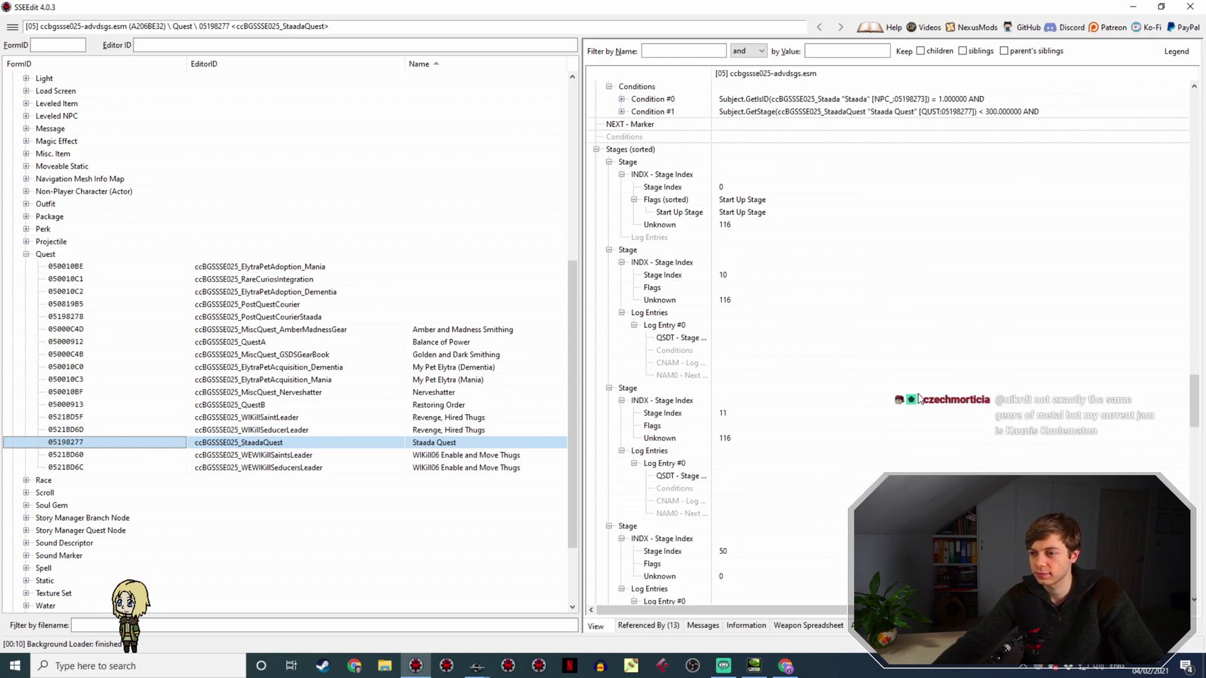
pyautogui.scroll(-15, 829, 226)
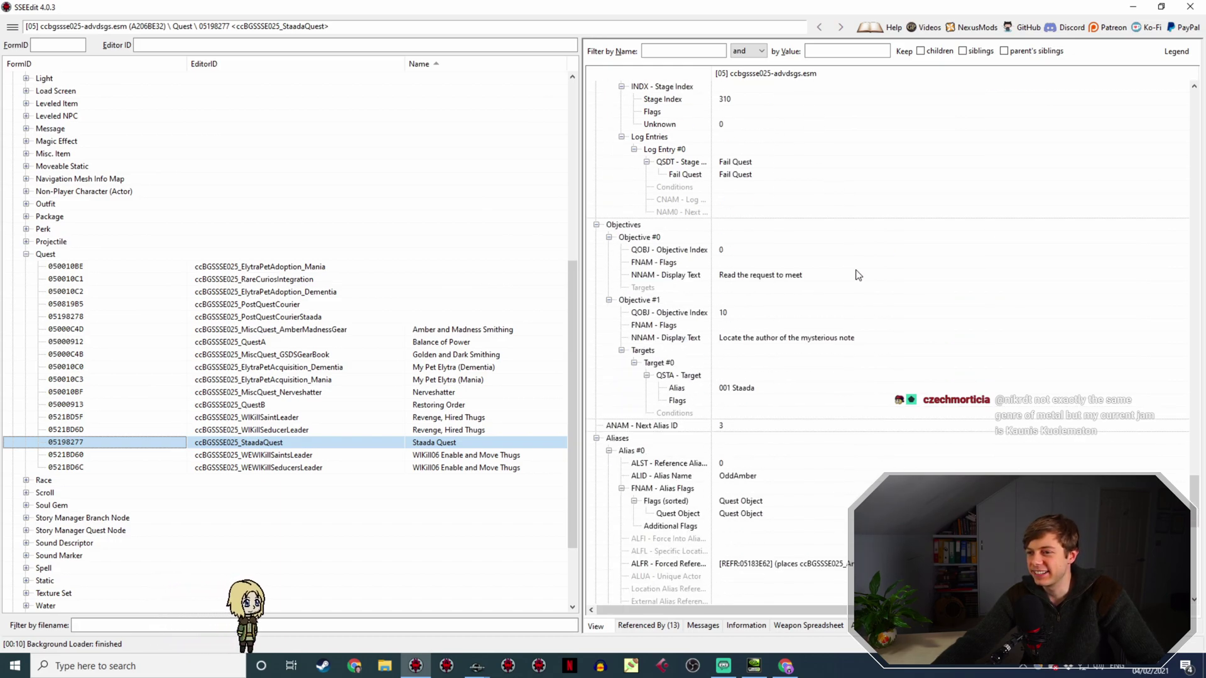
pyautogui.scroll(-3, 858, 275)
pyautogui.scroll(15, 874, 295)
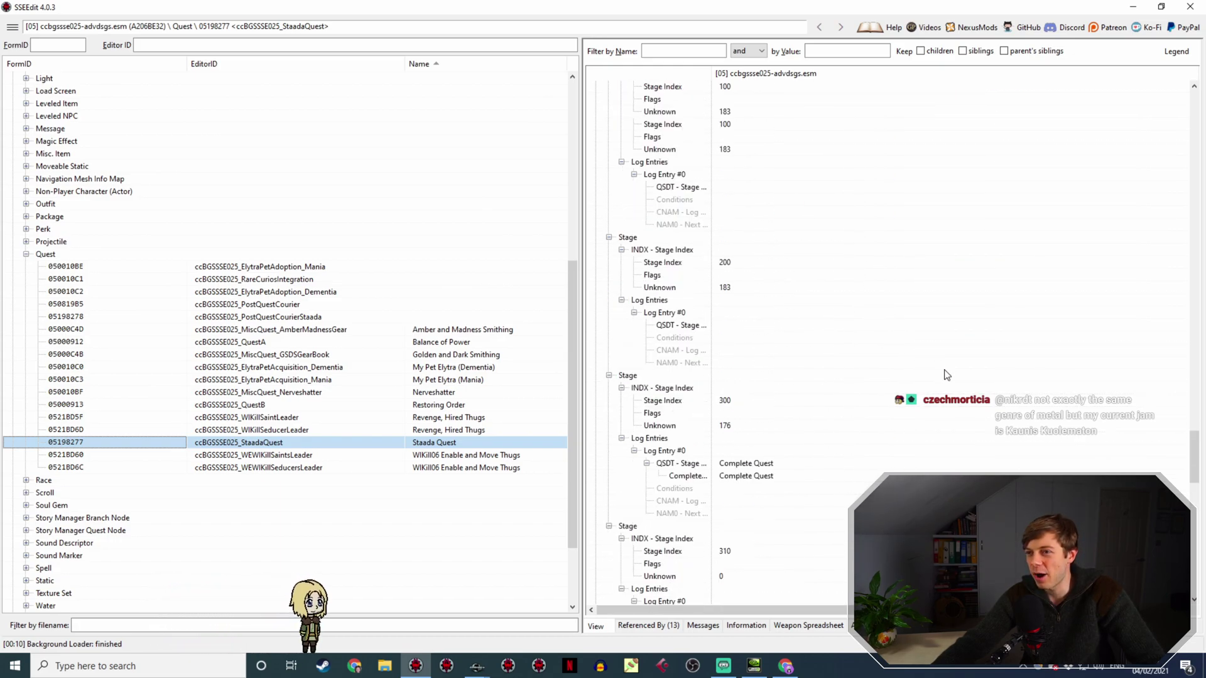
pyautogui.scroll(15, 986, 382)
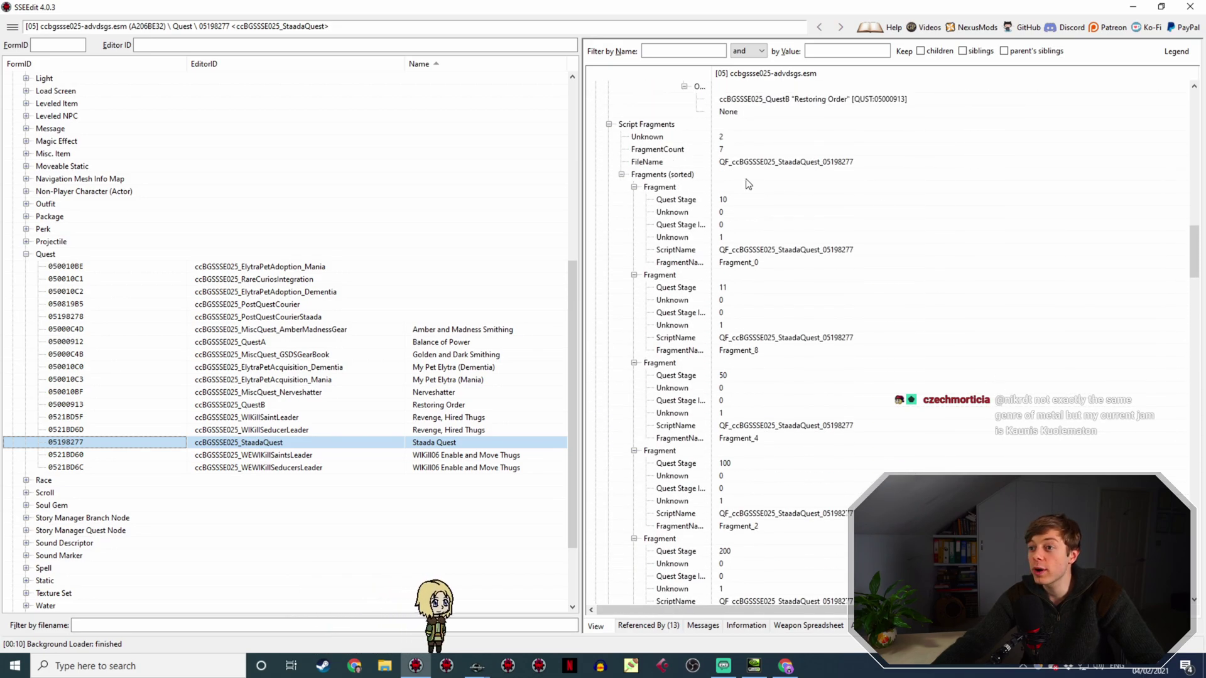
pyautogui.scroll(-13, 763, 248)
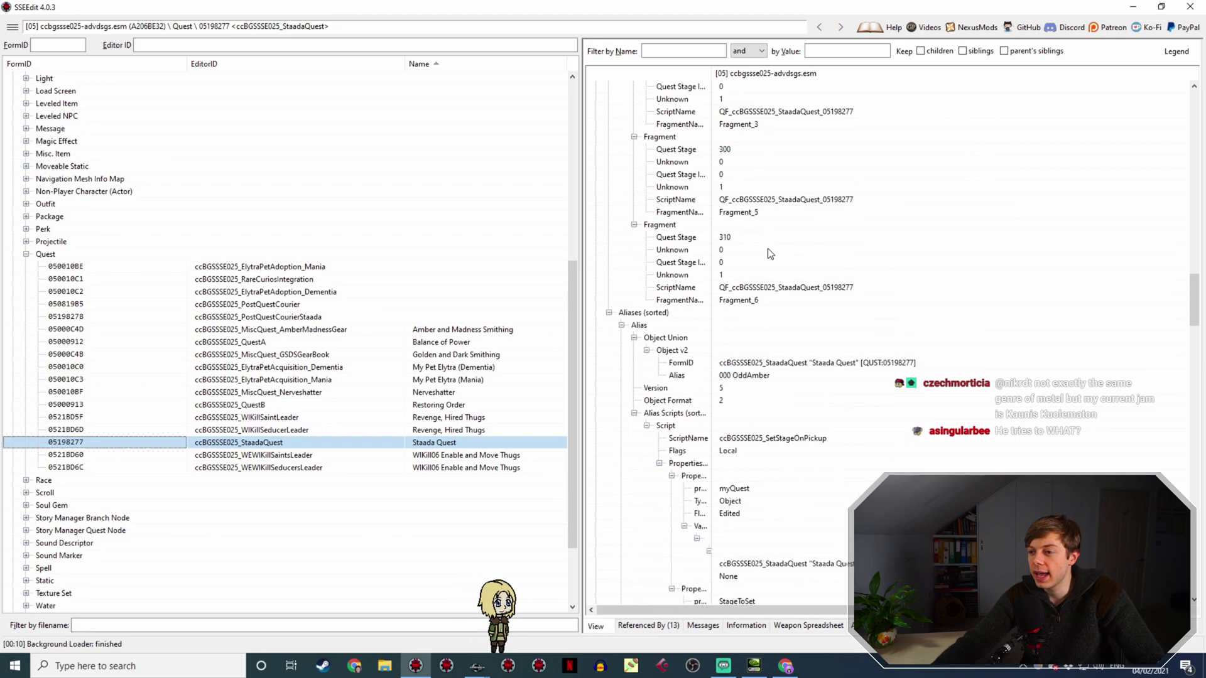
# Examine the OddAmber and Staada alias scripts in the Staada Quest record and compare them with the quest stages listed in the browser.
pyautogui.scroll(-4, 808, 336)
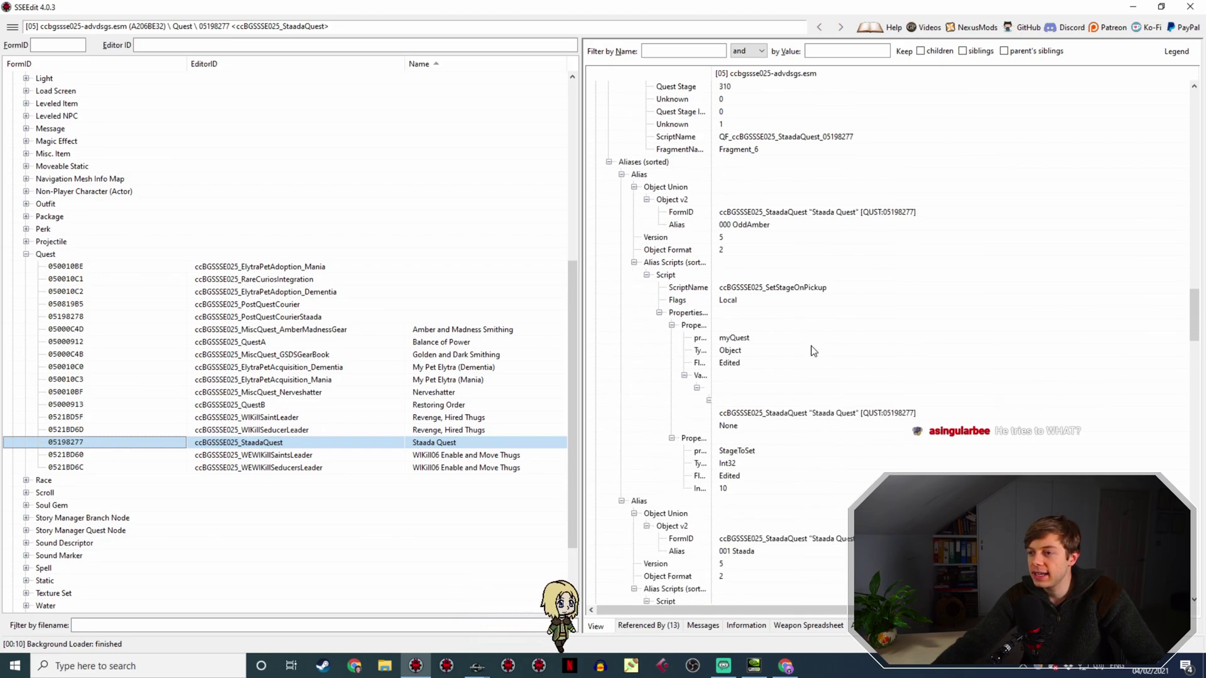
pyautogui.scroll(-3, 810, 342)
pyautogui.scroll(-5, 810, 342)
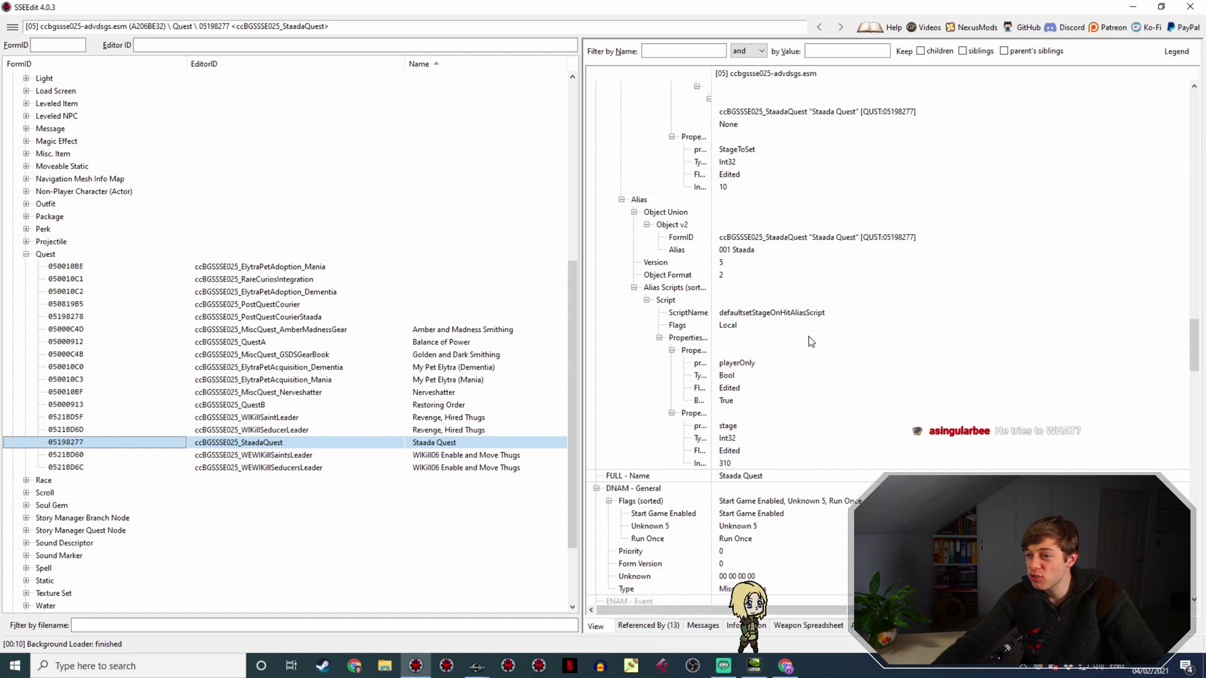
pyautogui.scroll(4, 817, 379)
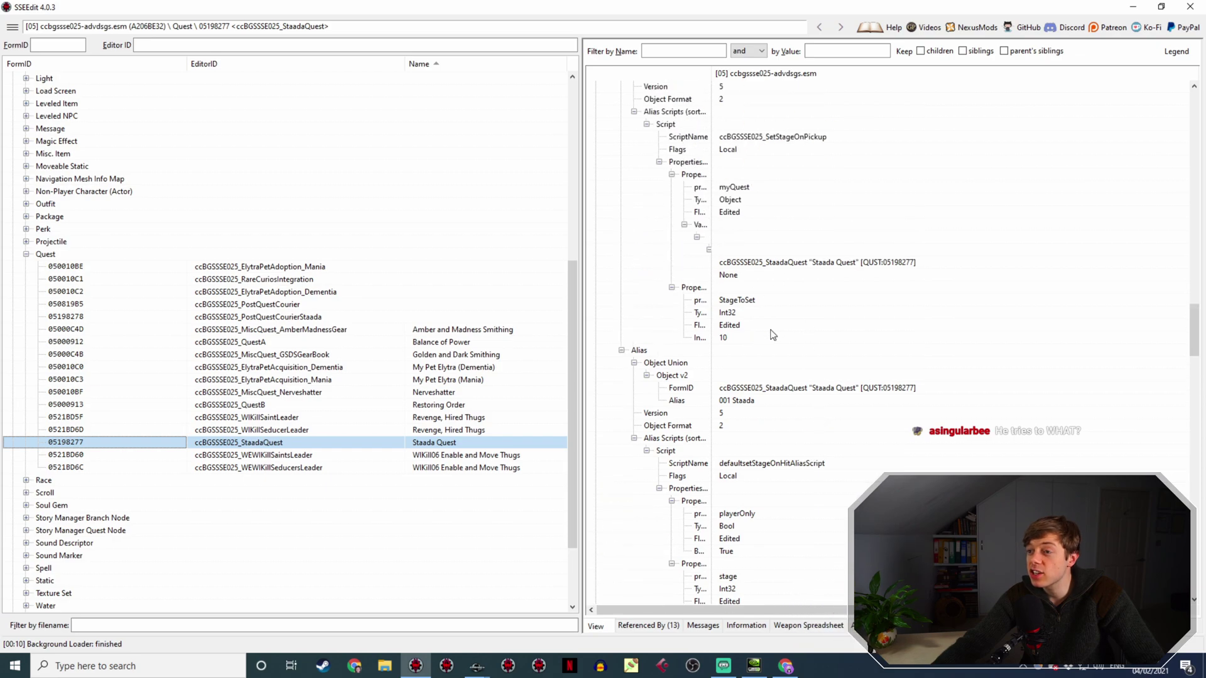
pyautogui.scroll(3, 775, 295)
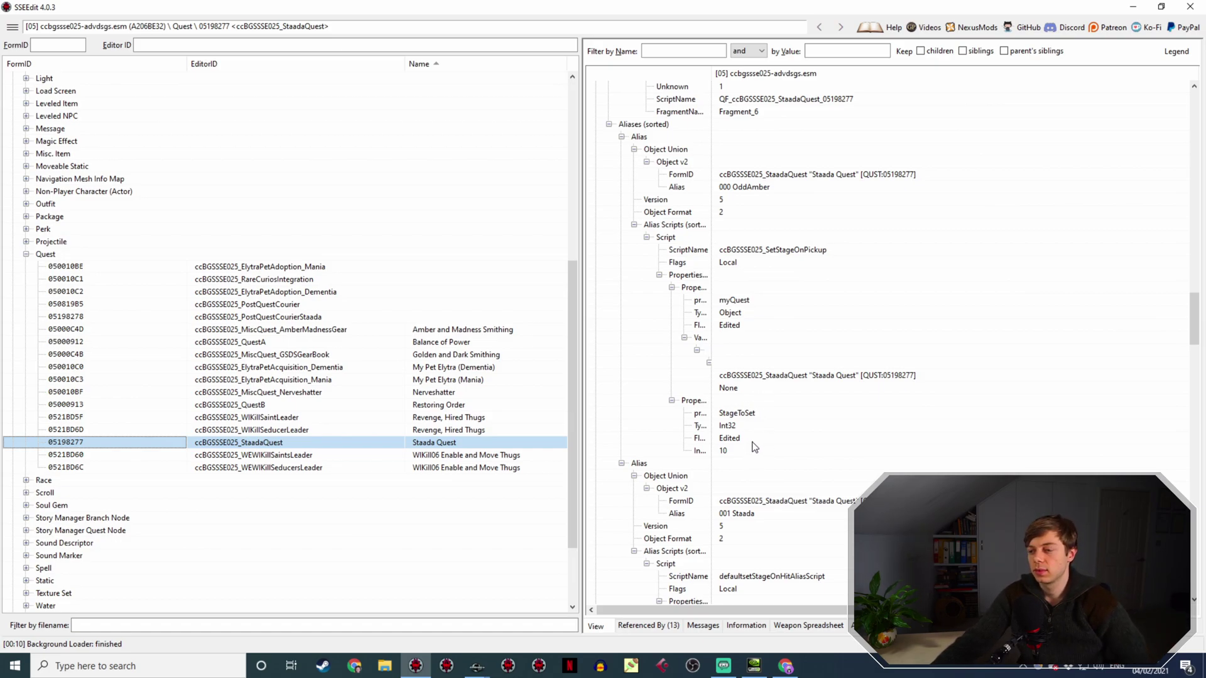
pyautogui.click(785, 667)
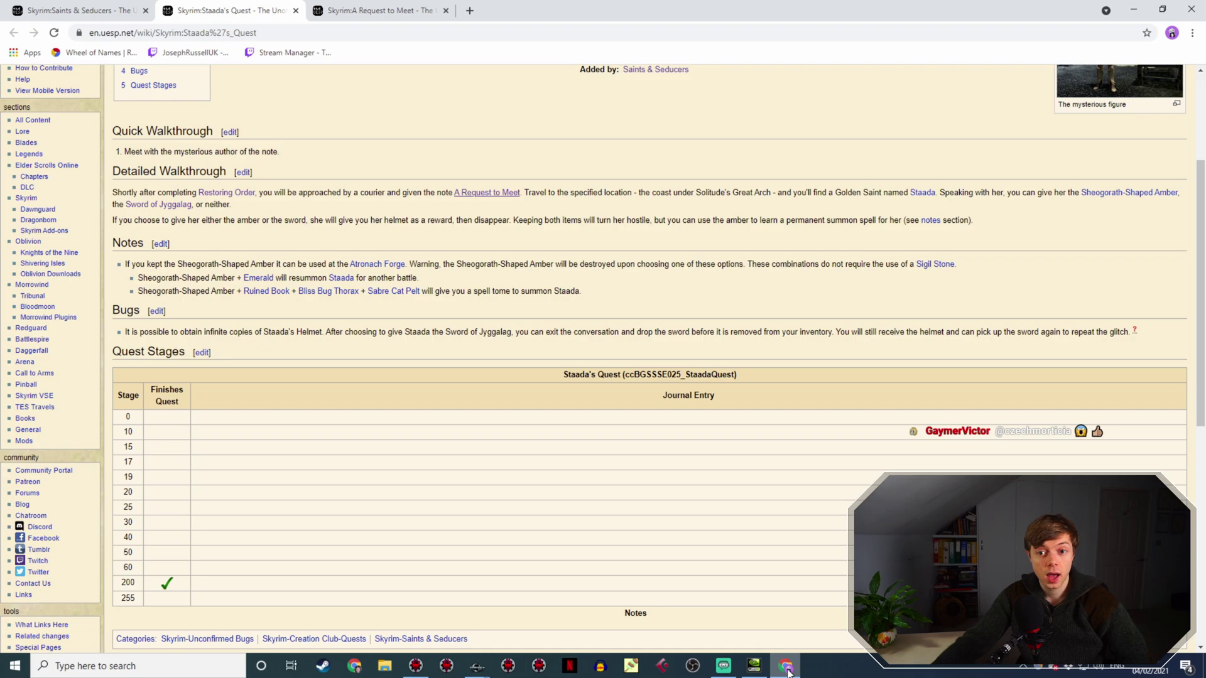
pyautogui.click(789, 667)
# Review the Staada Quest record's script fragments, dialogue conditions and early stages, checking them against the quest page in the browser.
pyautogui.scroll(-5, 924, 377)
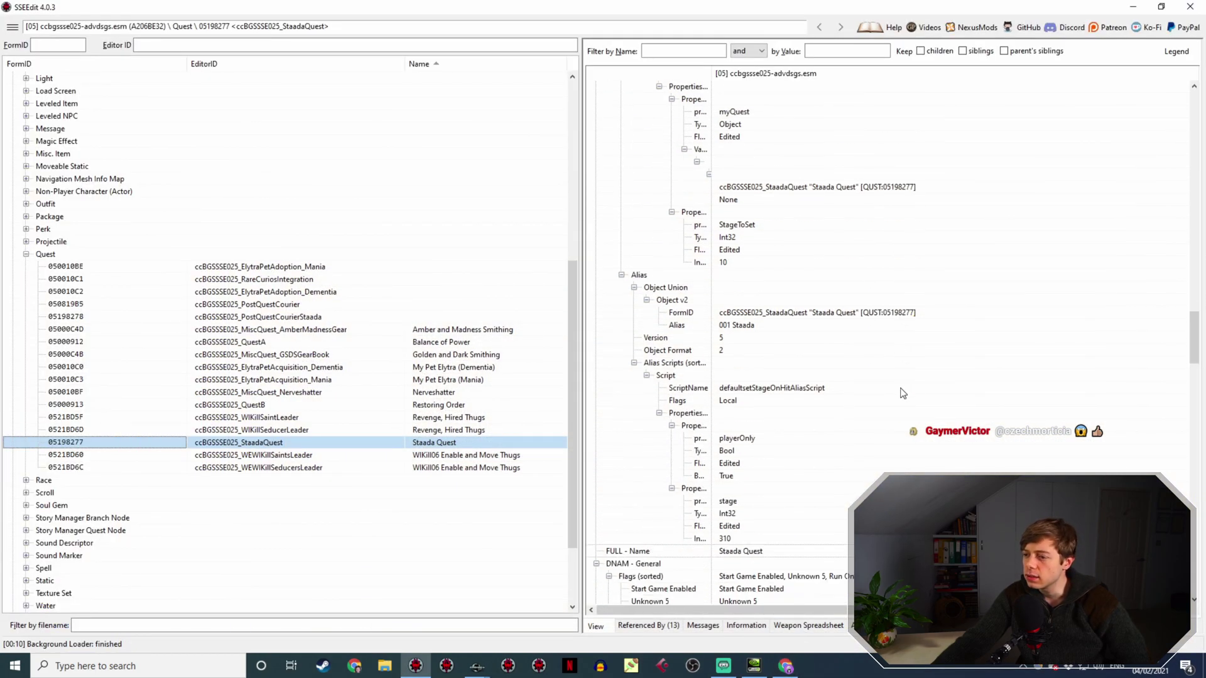
pyautogui.scroll(10, 923, 377)
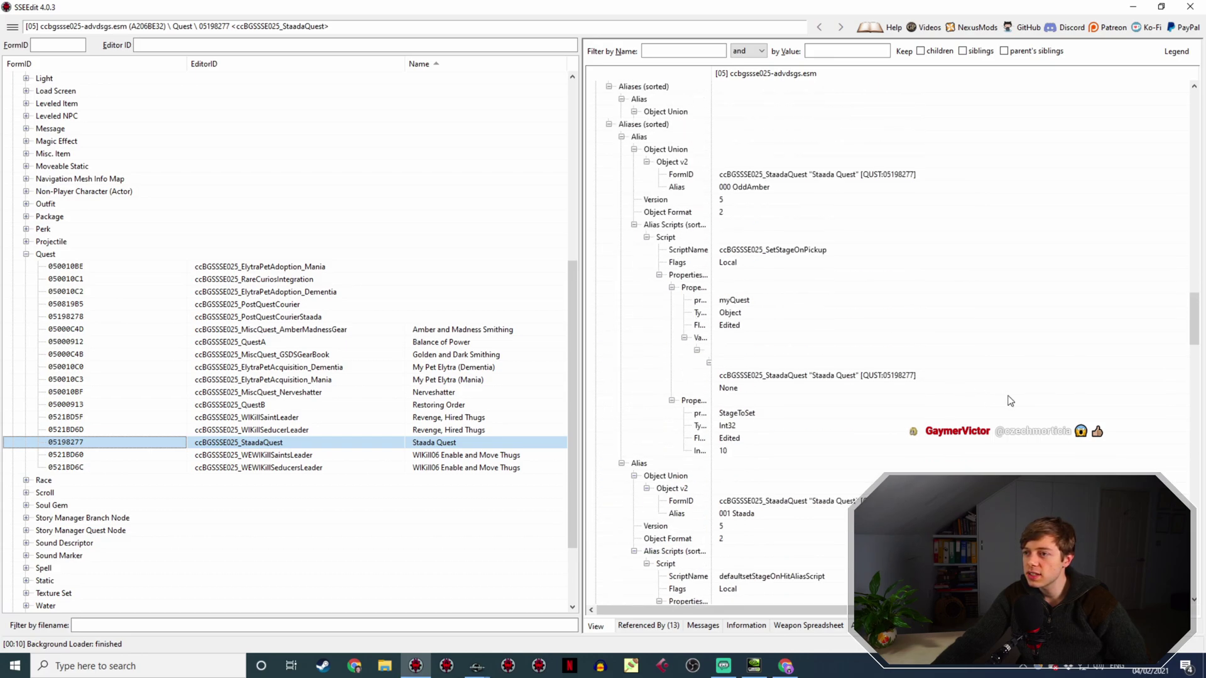
pyautogui.scroll(-3, 1023, 407)
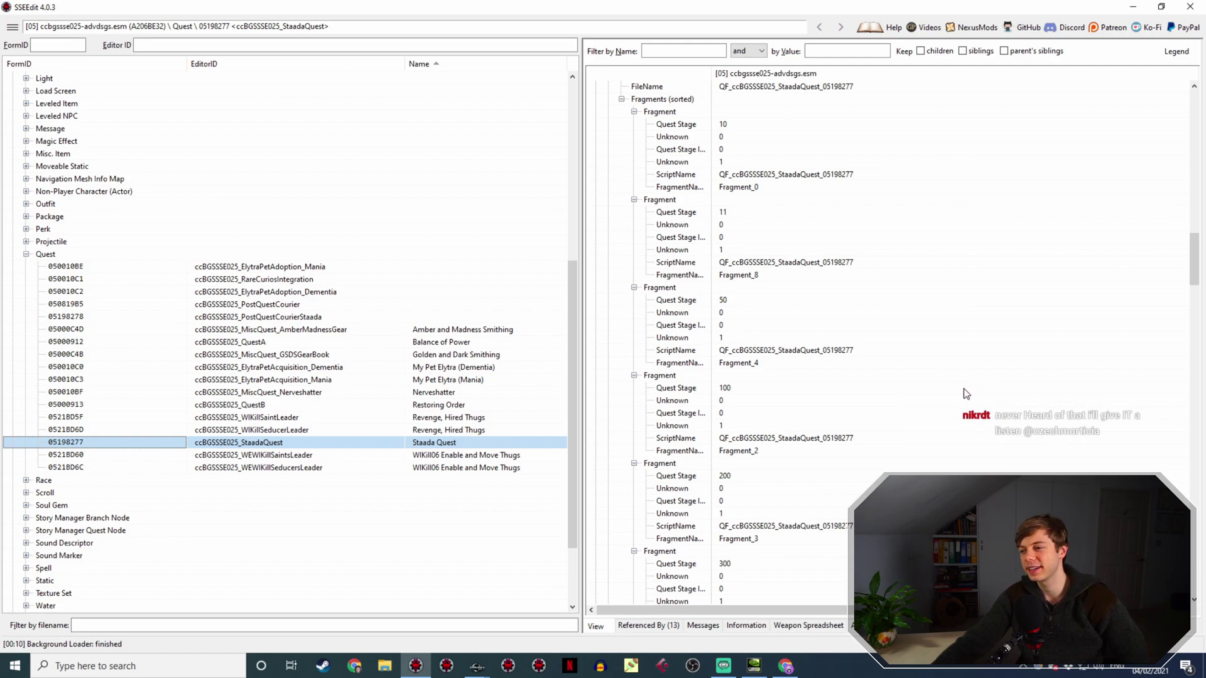
pyautogui.scroll(3, 968, 374)
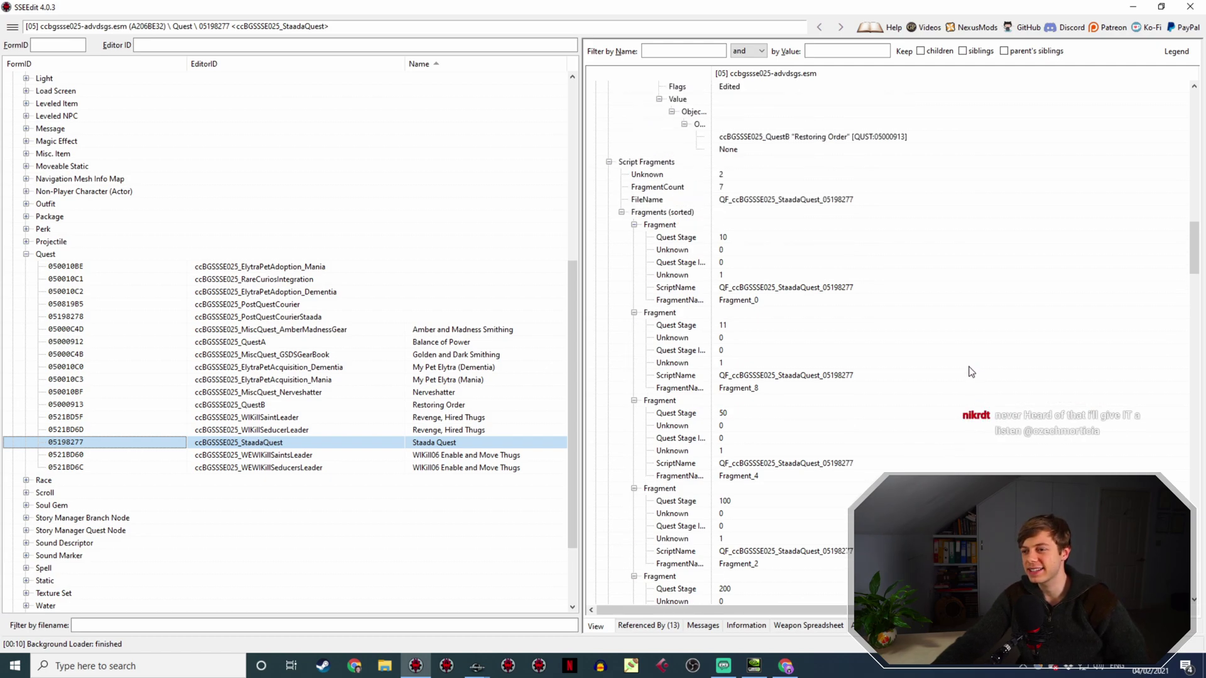
pyautogui.scroll(-12, 968, 377)
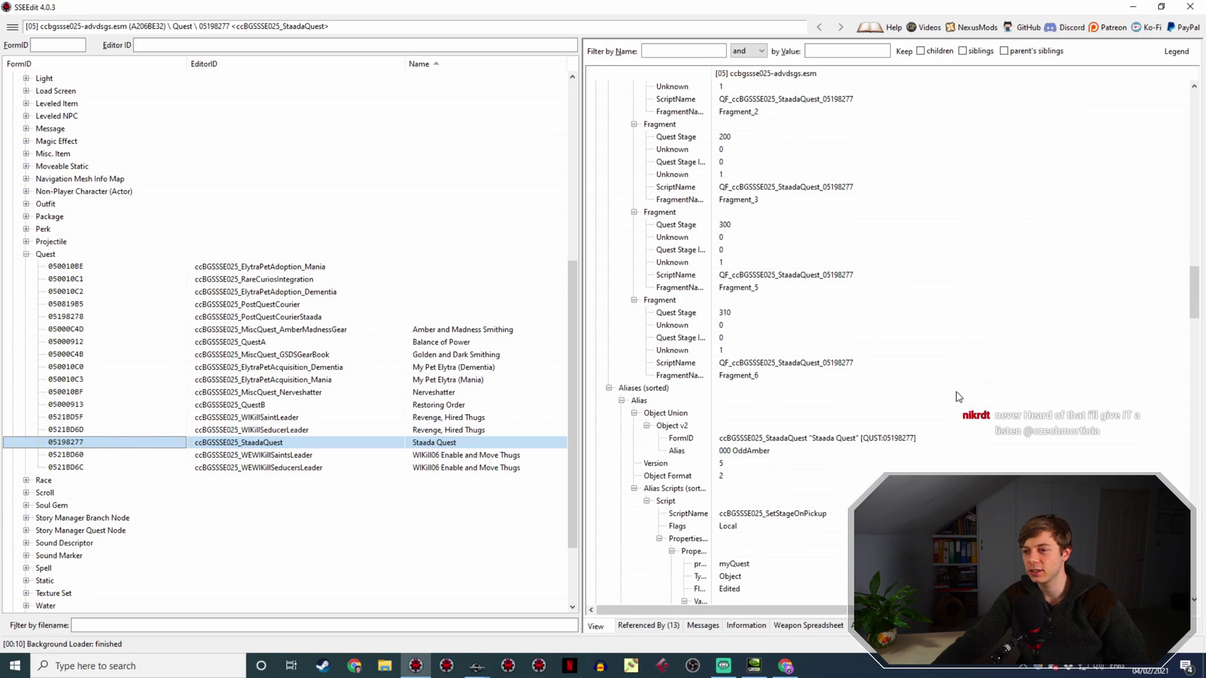
pyautogui.scroll(15, 879, 452)
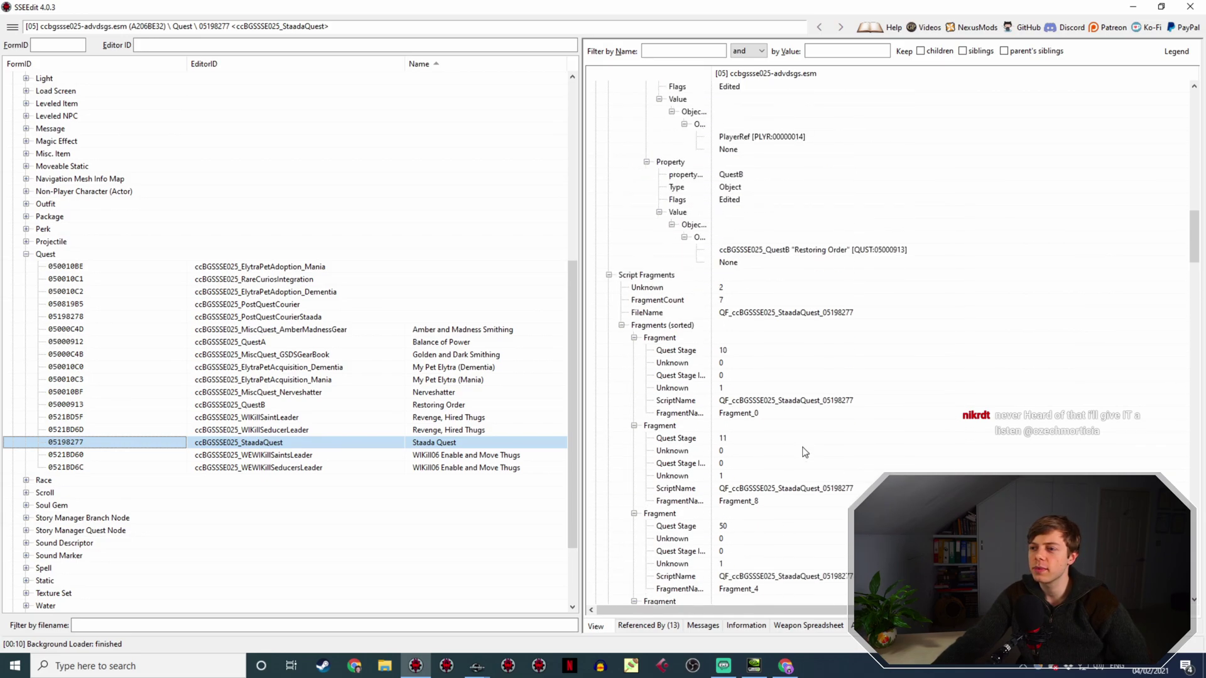
pyautogui.scroll(-20, 805, 453)
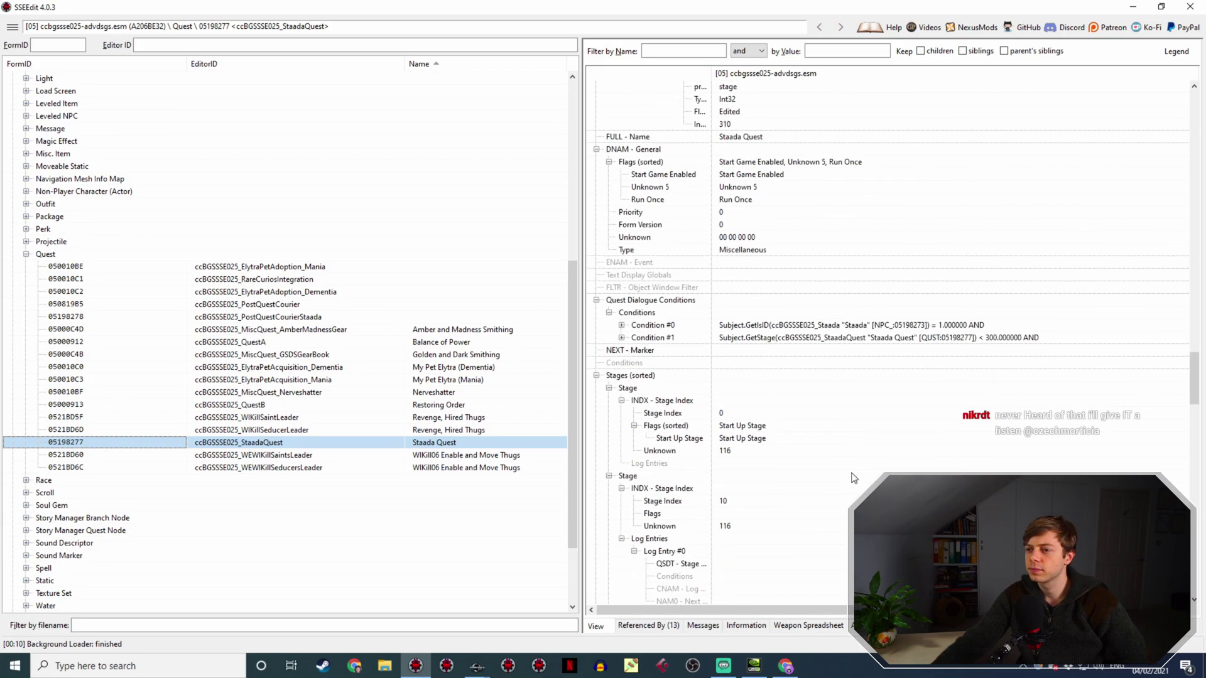
pyautogui.scroll(-6, 853, 480)
pyautogui.scroll(4, 760, 214)
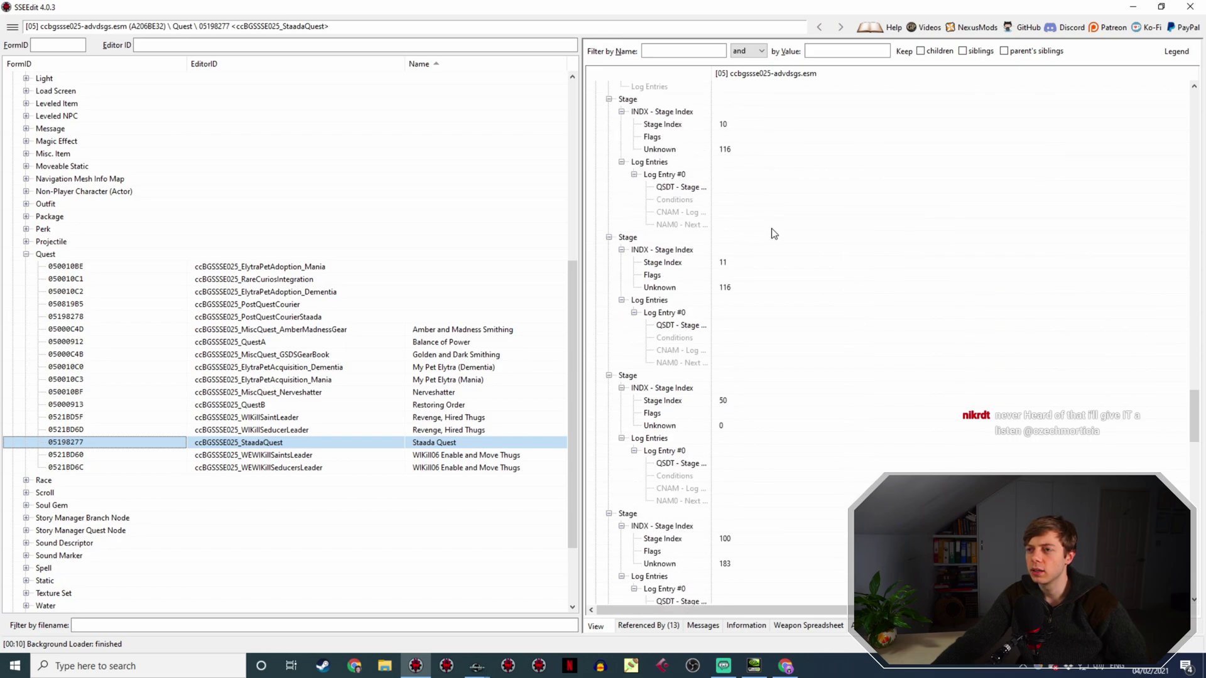
pyautogui.scroll(2, 791, 226)
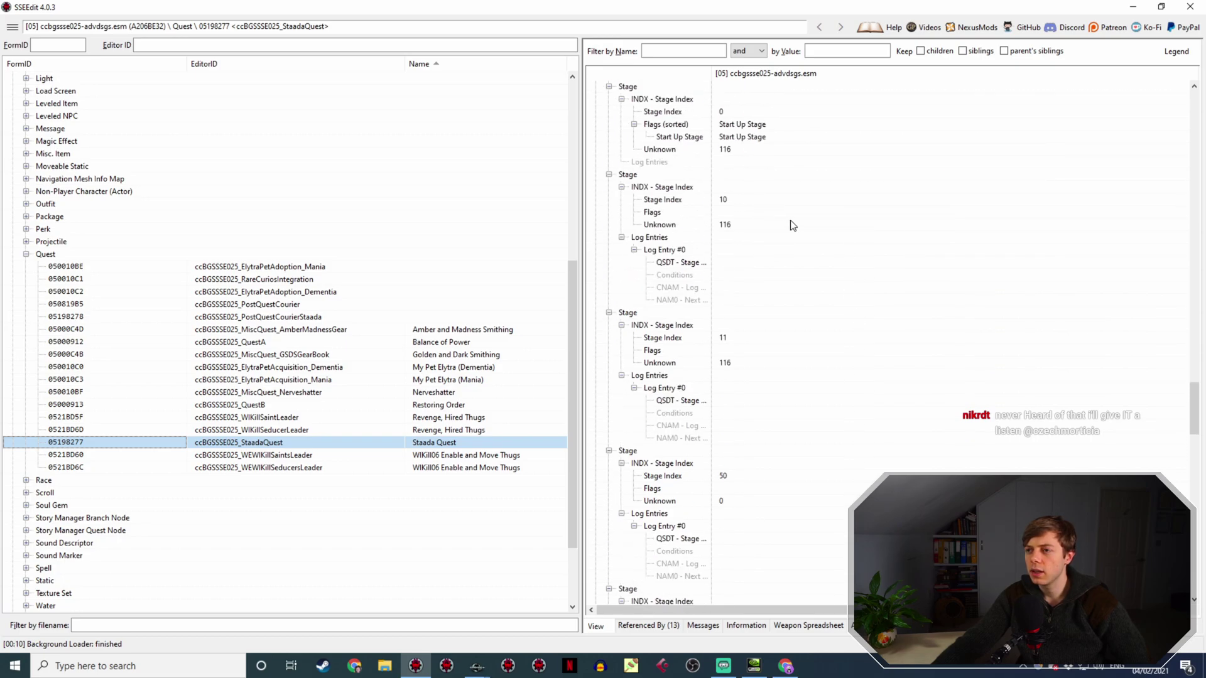
pyautogui.click(787, 667)
pyautogui.click(793, 670)
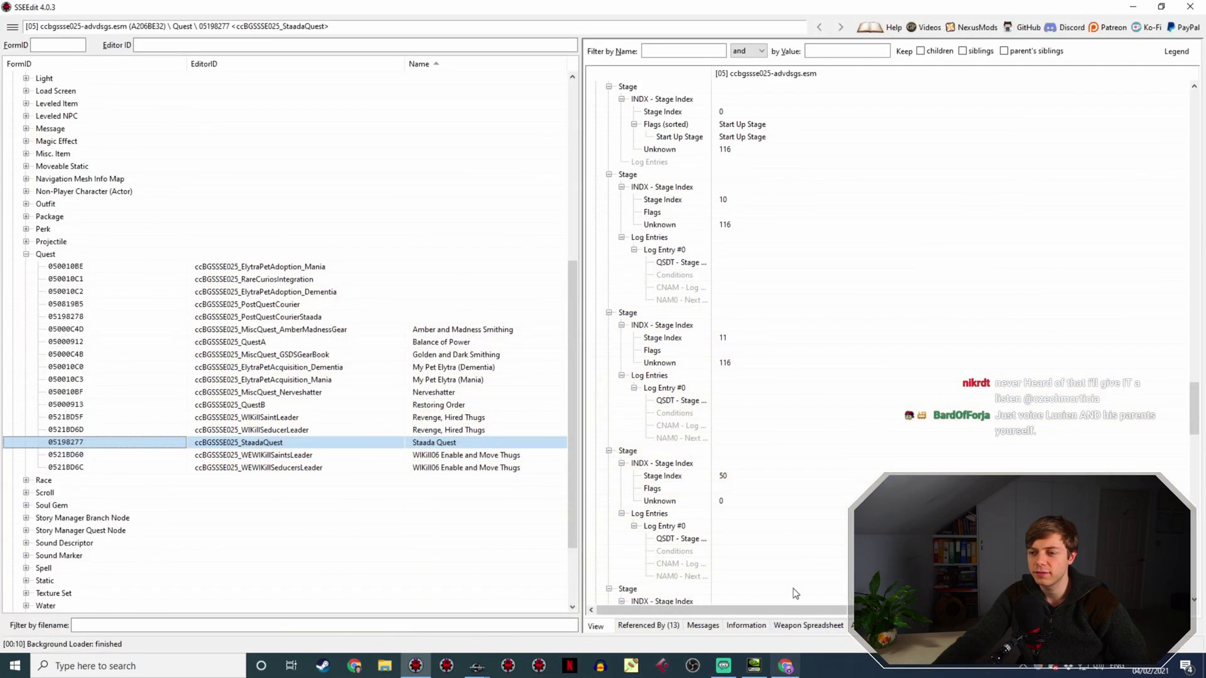
# Examine the Staada Quest record's stage entries, log flags and objectives for the point where the note has been read.
pyautogui.scroll(-15, 840, 379)
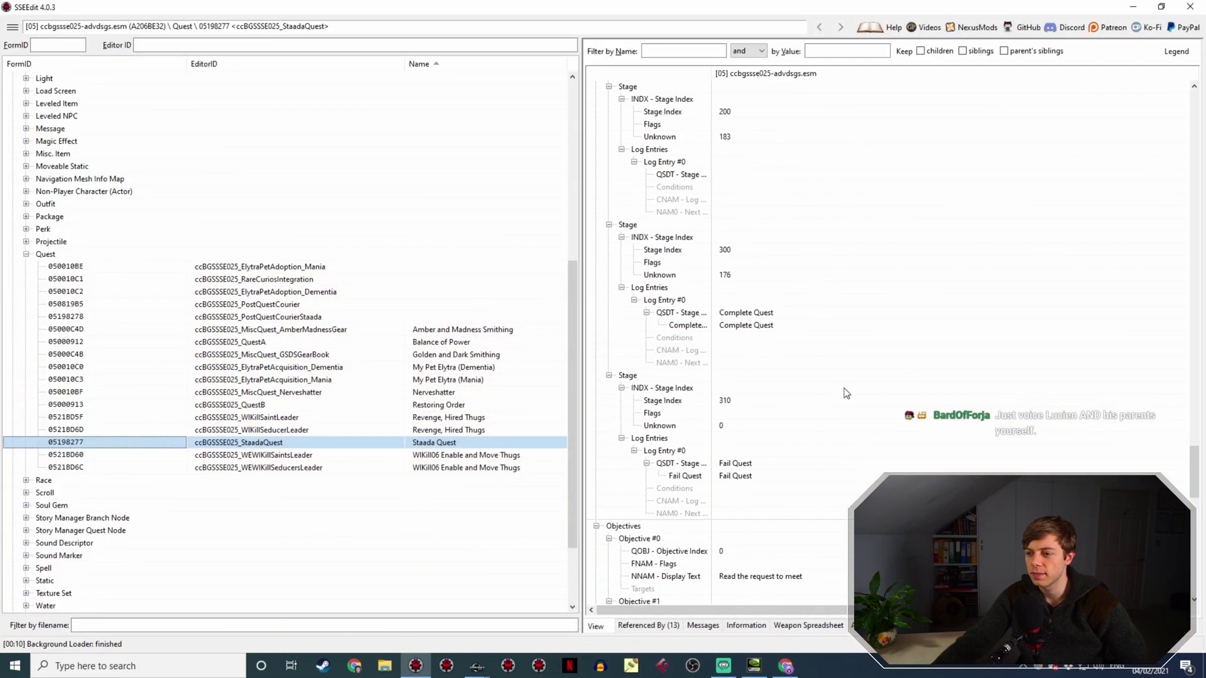
pyautogui.scroll(-1, 846, 393)
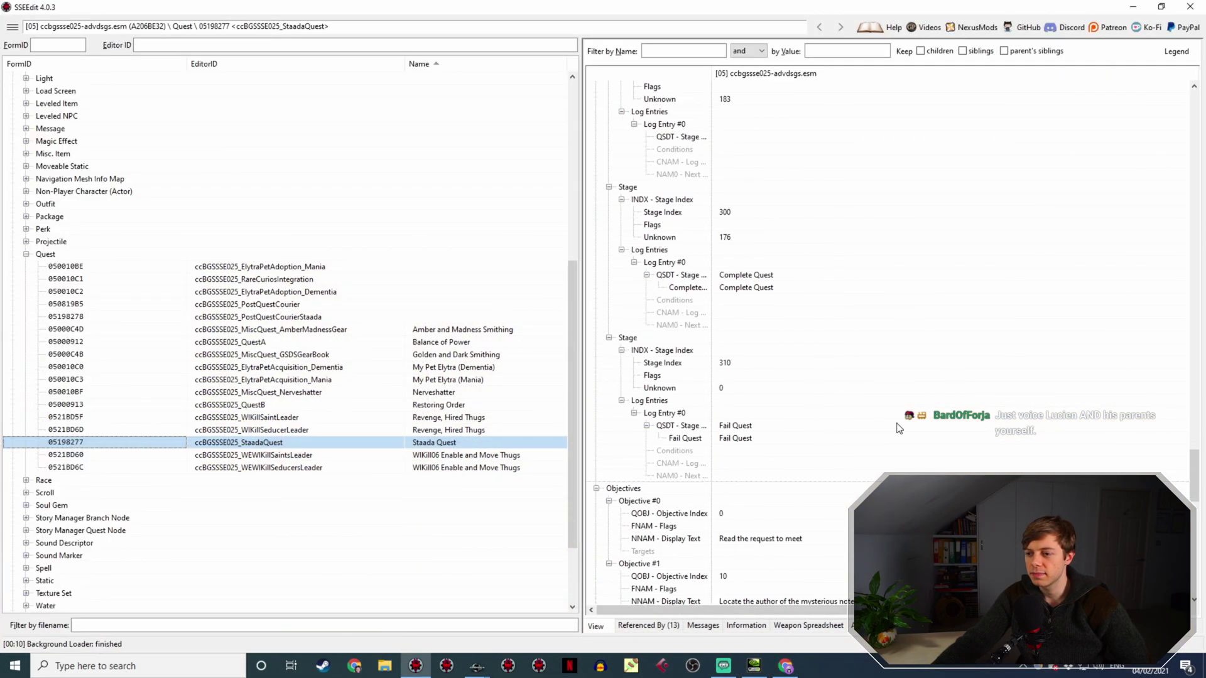
pyautogui.scroll(15, 899, 428)
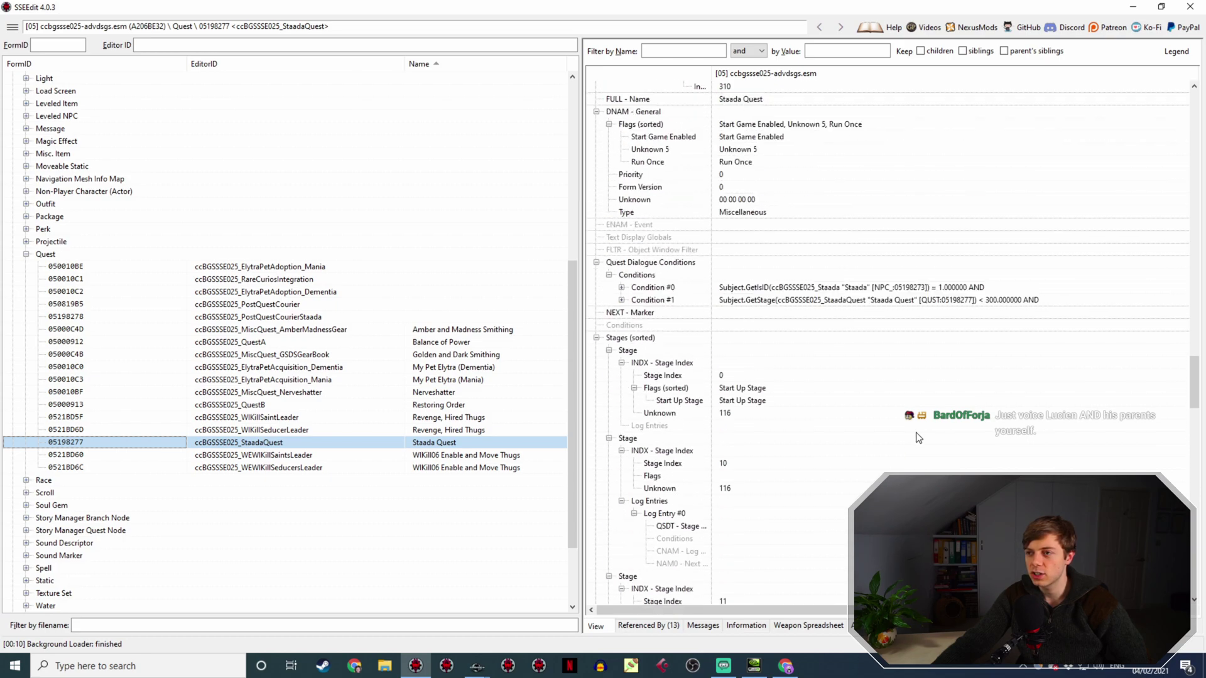
pyautogui.scroll(-4, 918, 438)
pyautogui.scroll(-4, 788, 276)
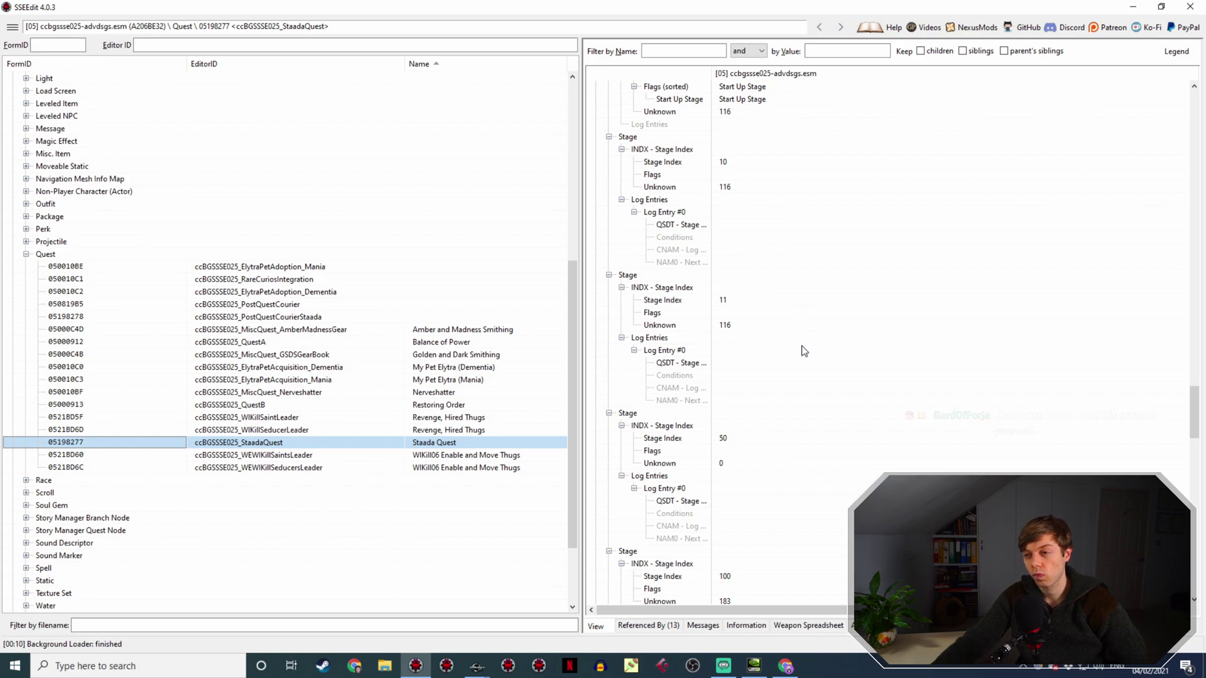
pyautogui.scroll(-15, 804, 351)
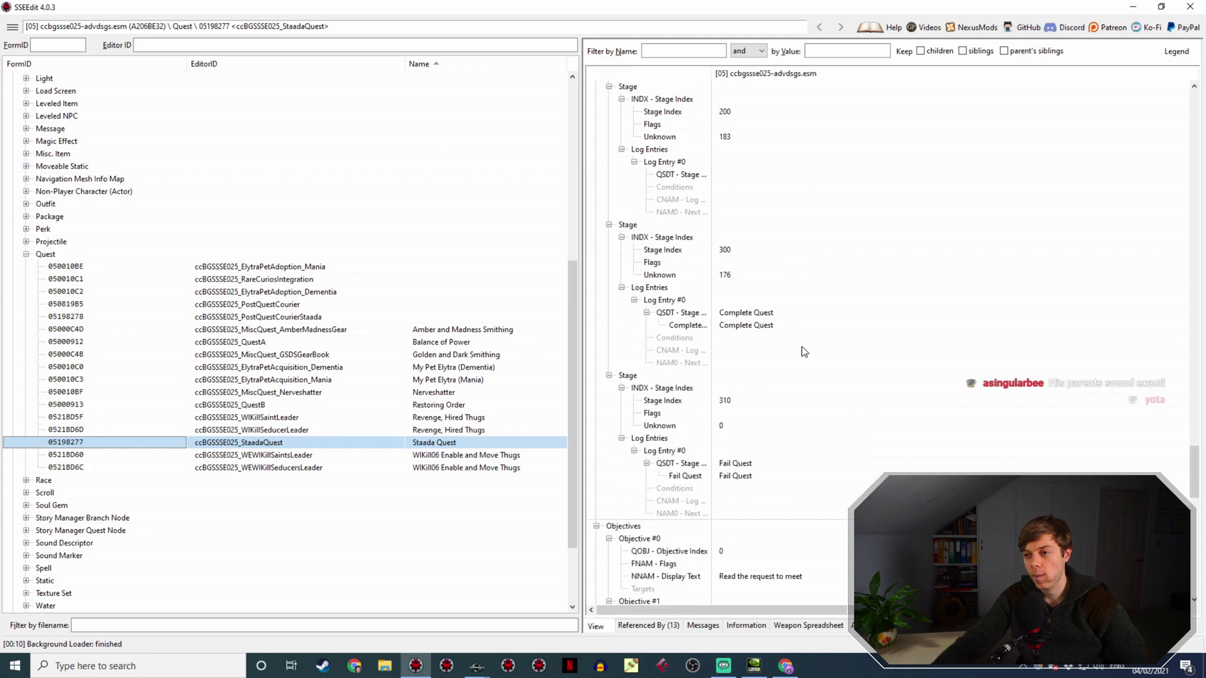
pyautogui.scroll(-4, 804, 352)
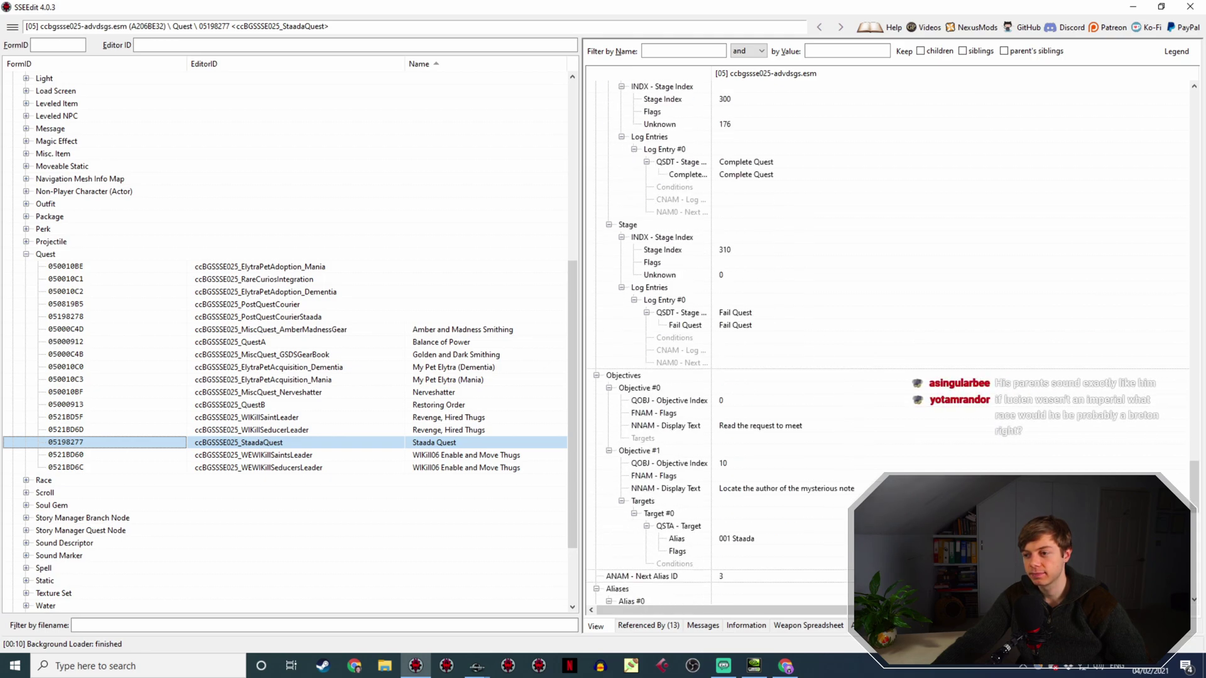
pyautogui.scroll(10, 904, 447)
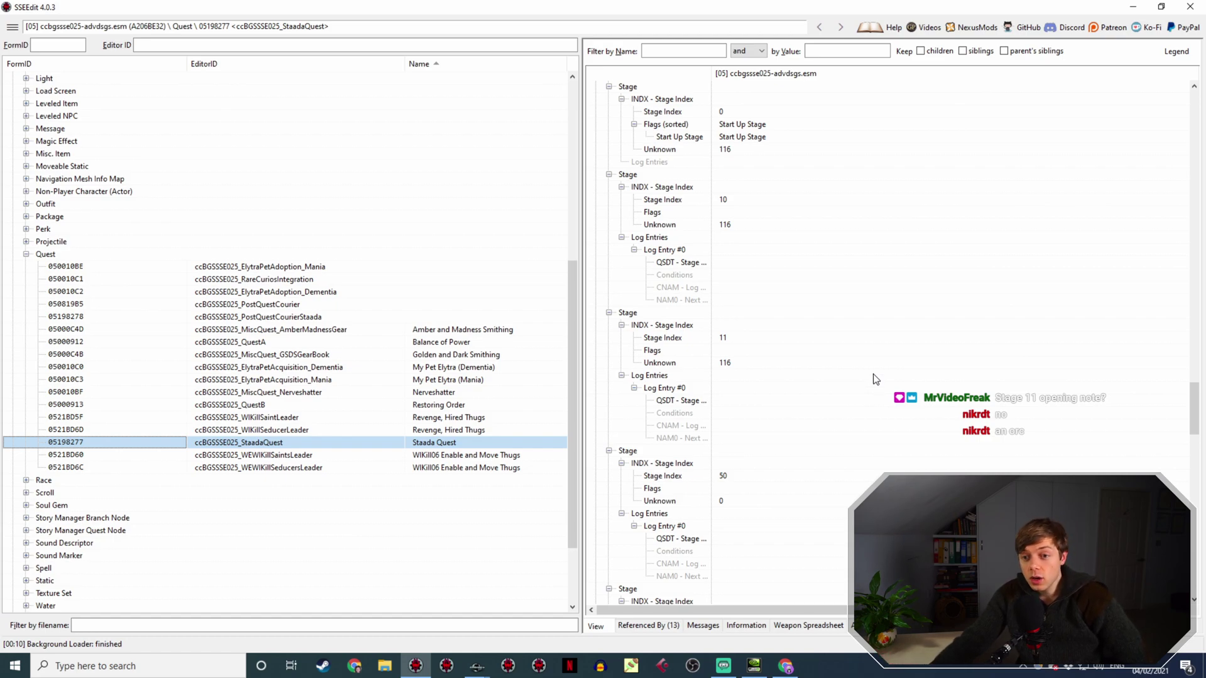
pyautogui.scroll(-3, 878, 371)
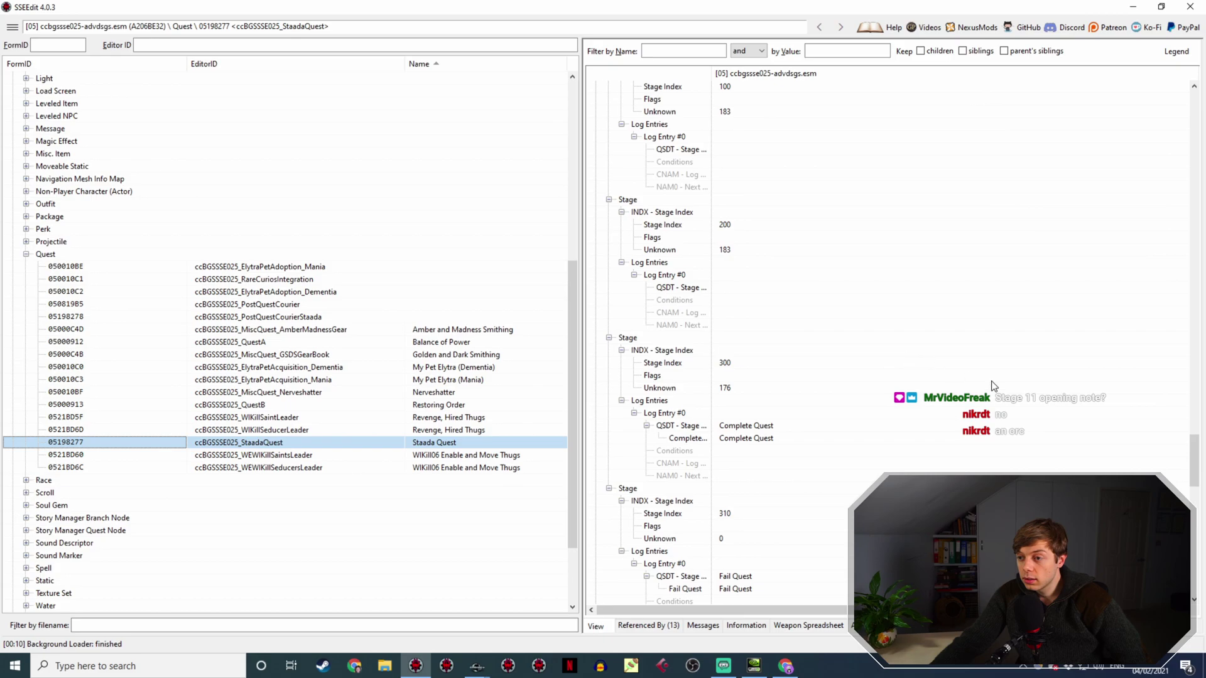
# Look up the records that reference Staada Quest and open the "A Request to Meet" book record.
pyautogui.scroll(15, 1107, 431)
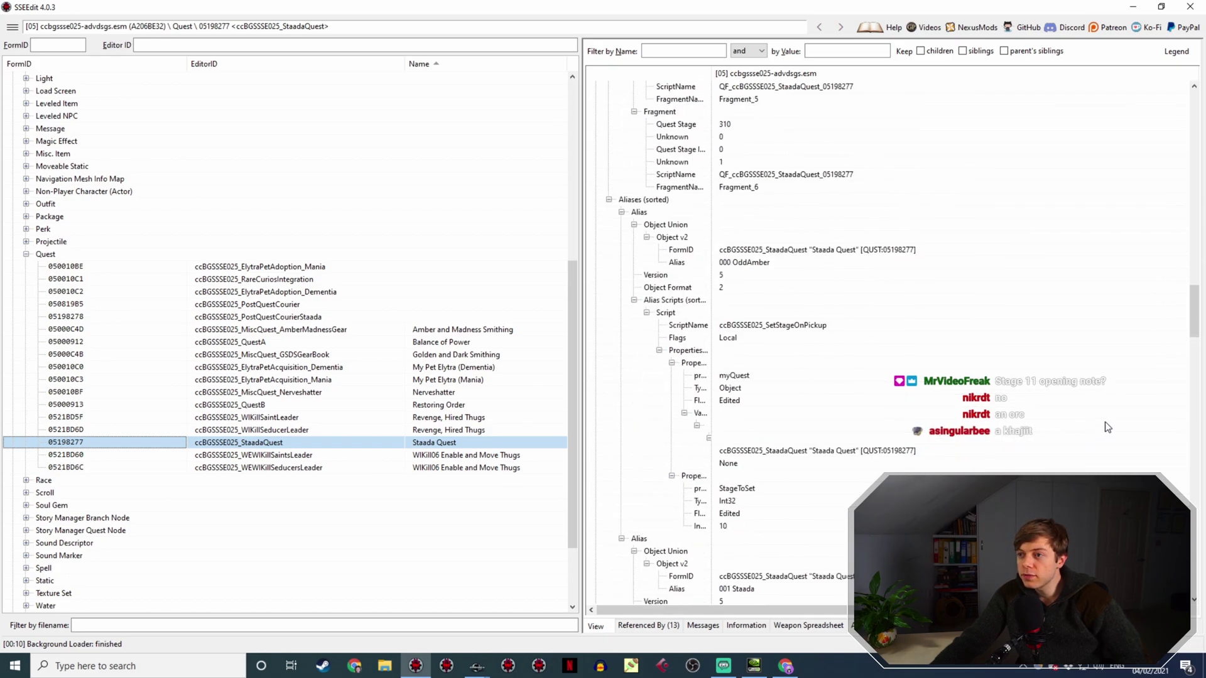
pyautogui.scroll(15, 1106, 425)
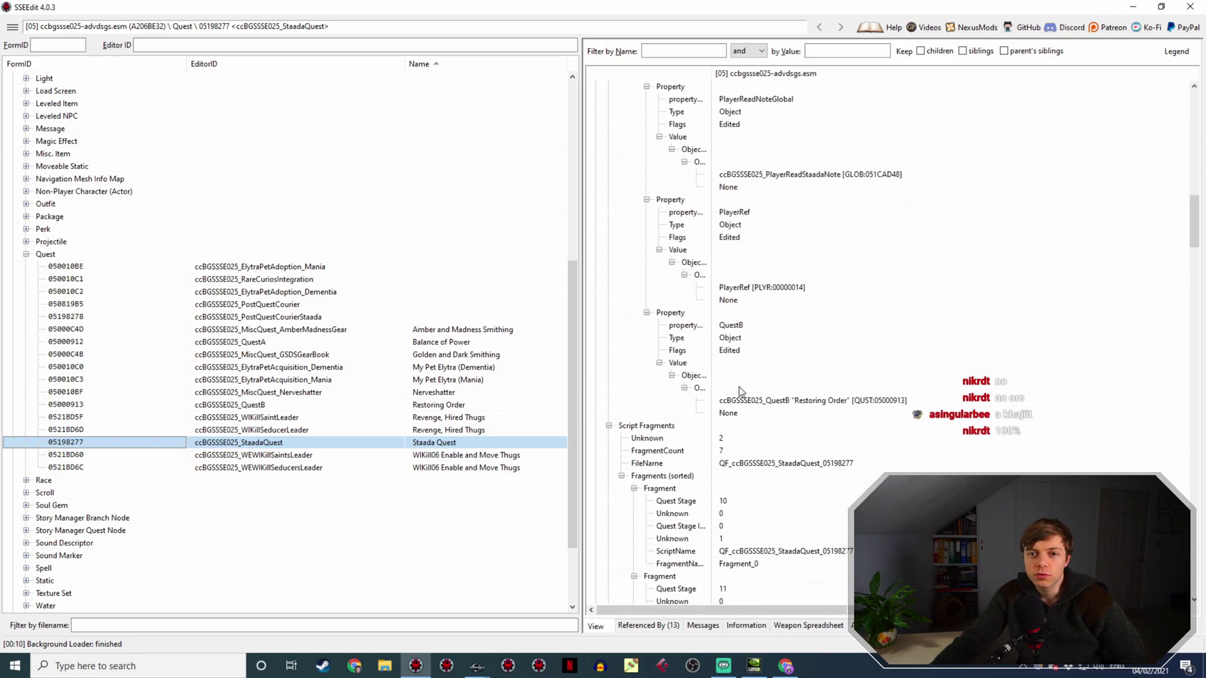
pyautogui.click(647, 626)
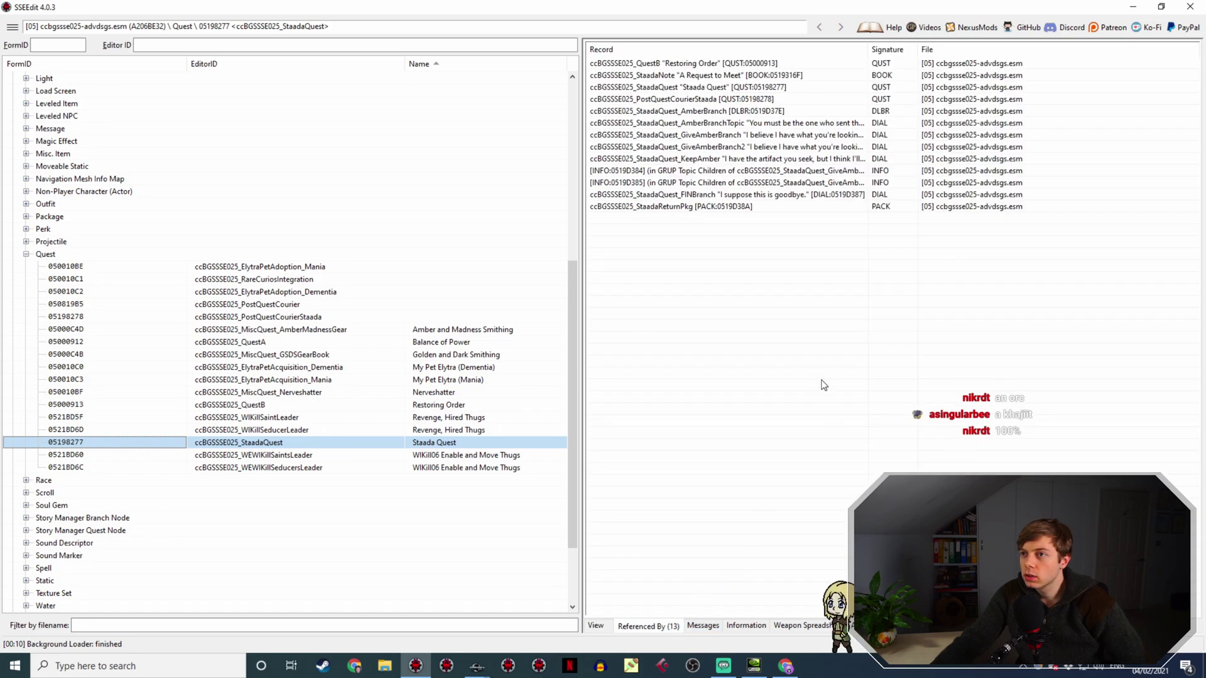
pyautogui.doubleClick(810, 76)
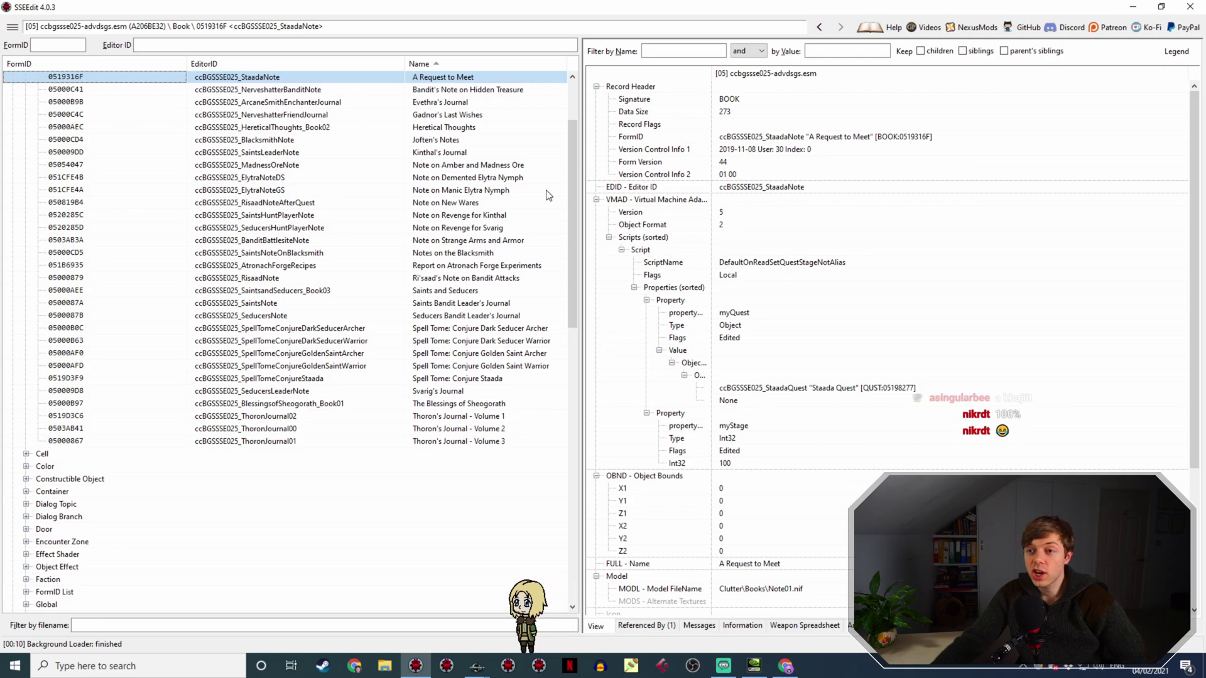
# Reopen the ccBGSSSE025_StaadaQuest record and examine its stages to match the one set by reading the note.
pyautogui.moveTo(571, 170); pyautogui.dragTo(578, 470)
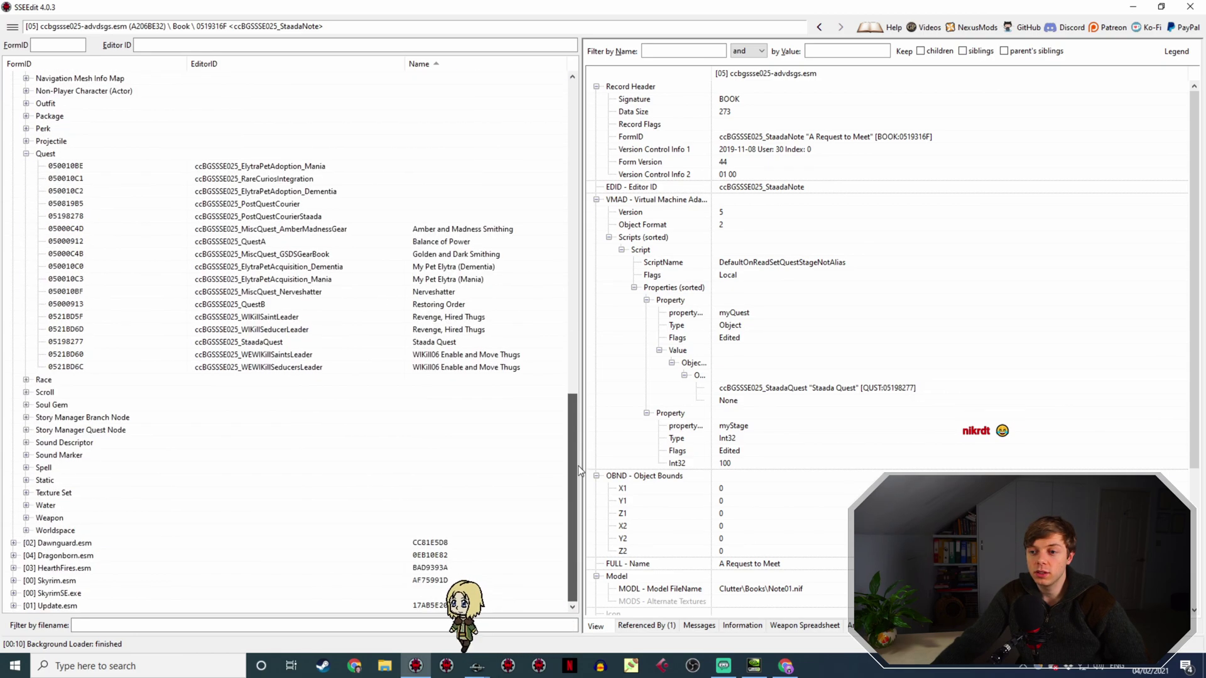
pyautogui.click(503, 341)
pyautogui.scroll(-5, 806, 422)
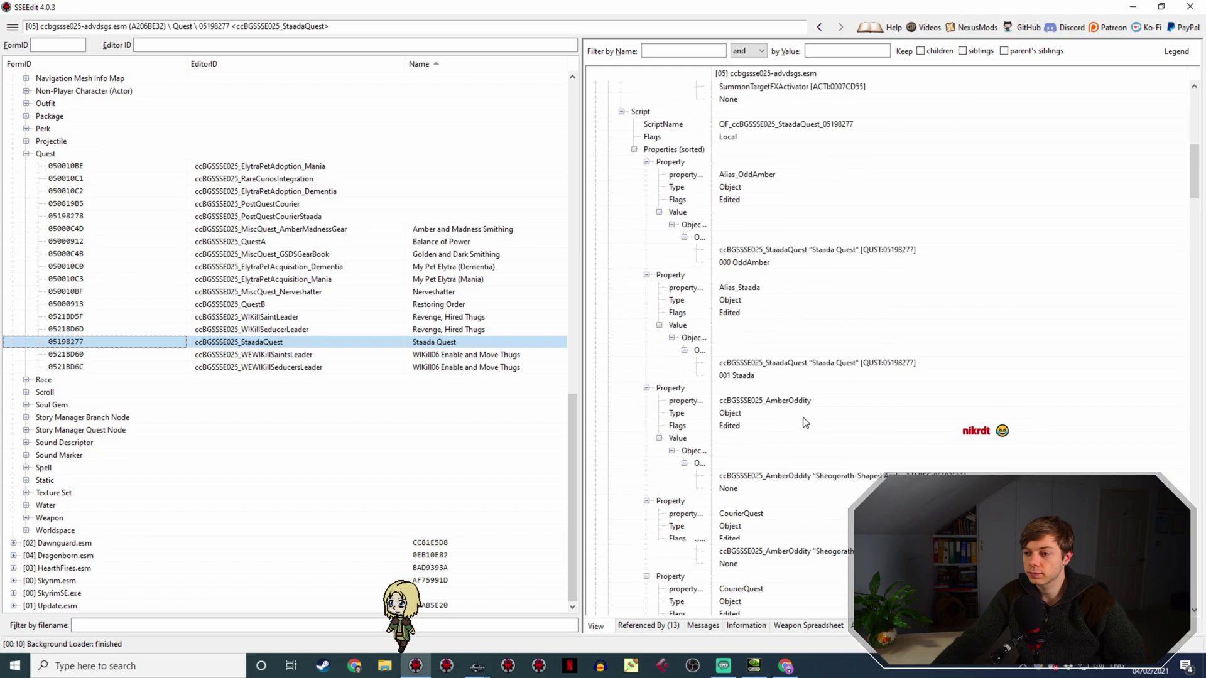
pyautogui.scroll(-15, 806, 422)
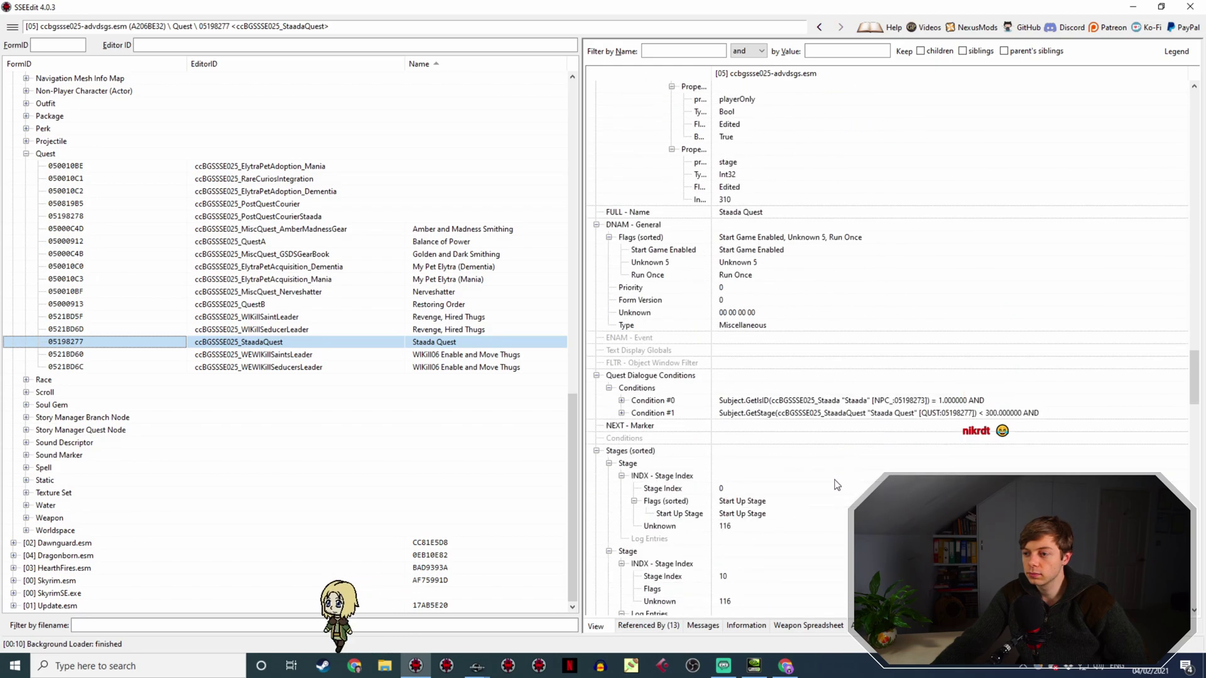
pyautogui.scroll(-13, 833, 481)
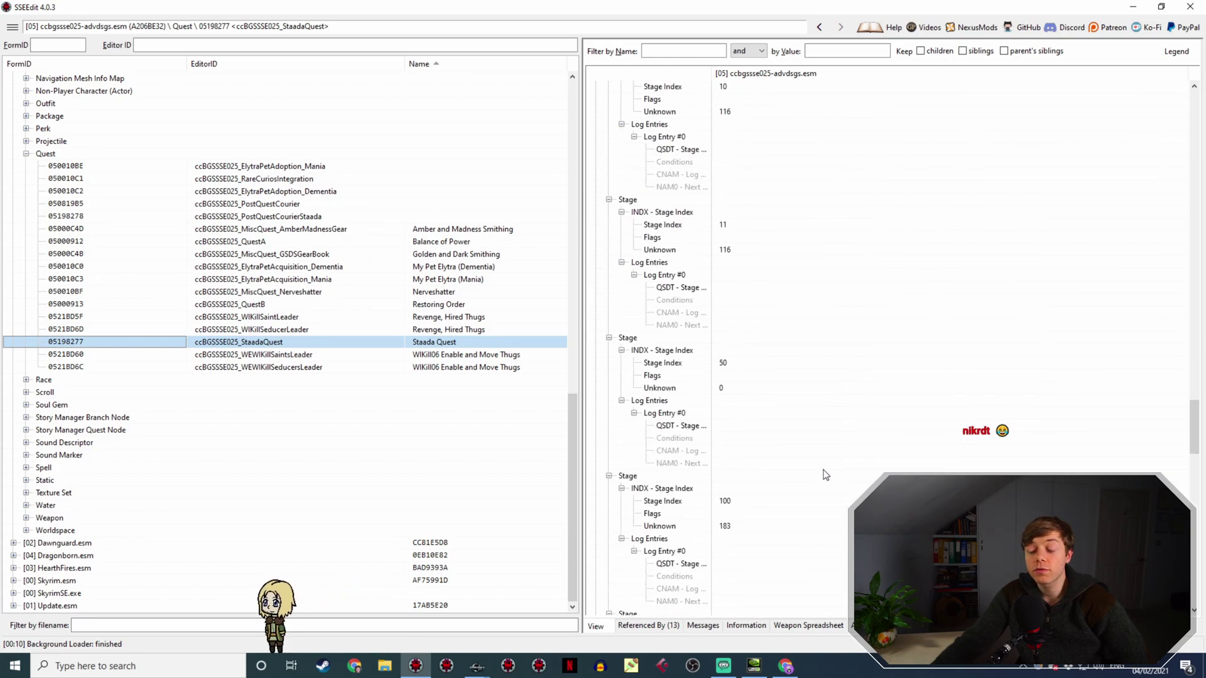
pyautogui.scroll(-6, 820, 468)
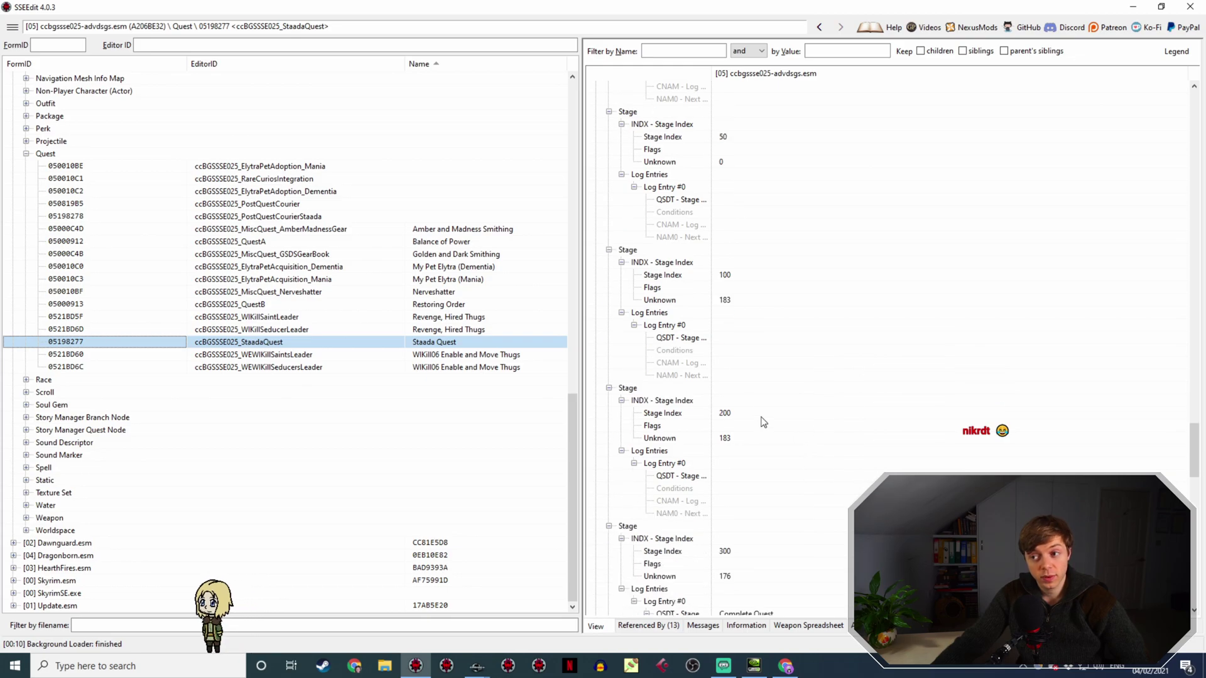
pyautogui.scroll(4, 880, 408)
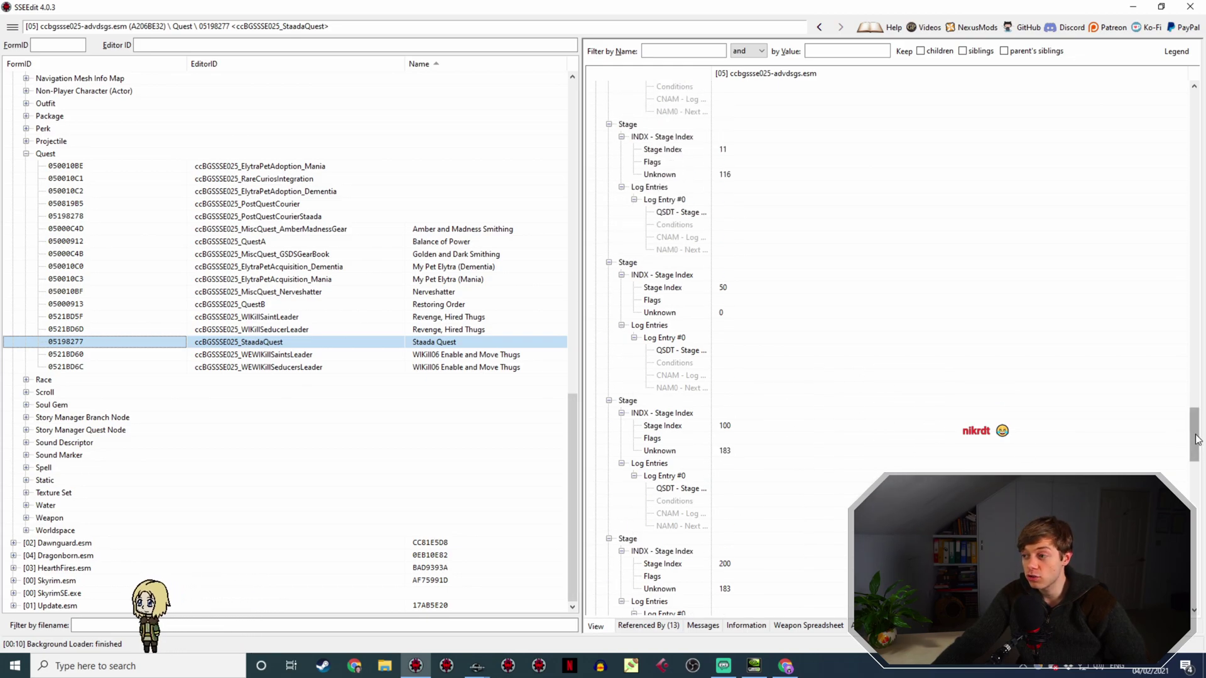
# Return to the ccBGSSSE025_StaadaNote book record to check its script's quest and stage properties.
pyautogui.moveTo(1196, 439); pyautogui.dragTo(1204, 108)
pyautogui.moveTo(574, 489); pyautogui.dragTo(574, 193)
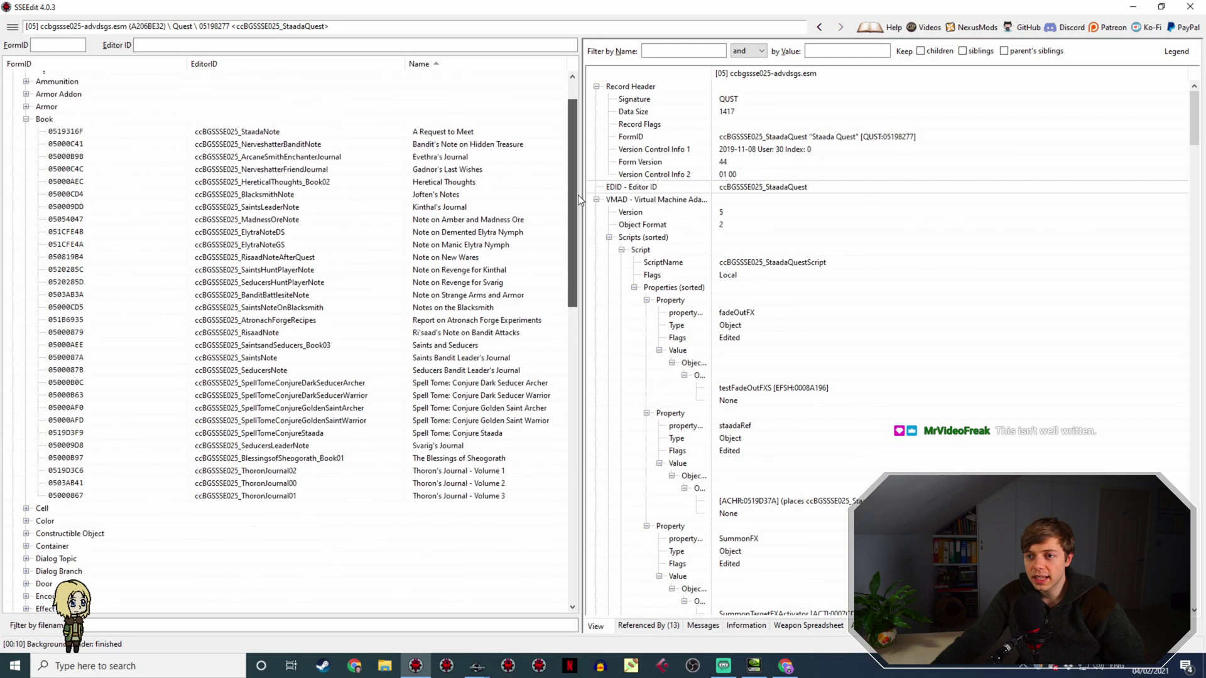
pyautogui.click(480, 132)
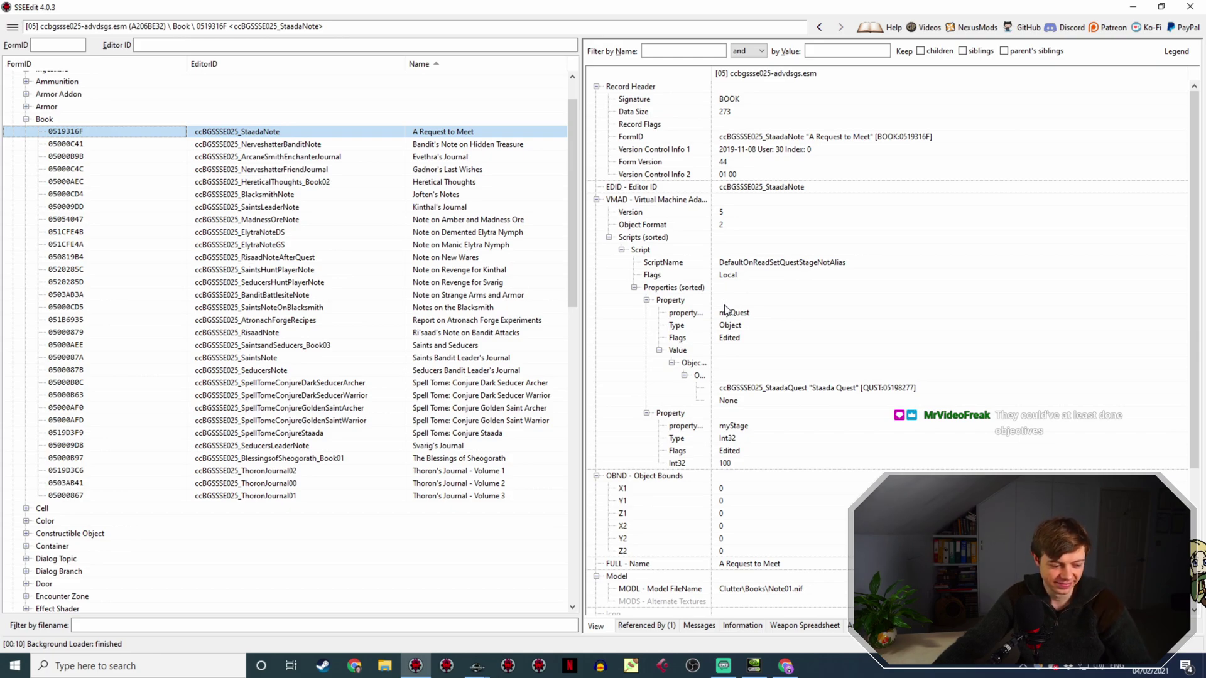
# Switch to the Creation Kit and delete the GetStageDone condition from the mysterious-note response.
pyautogui.click(477, 666)
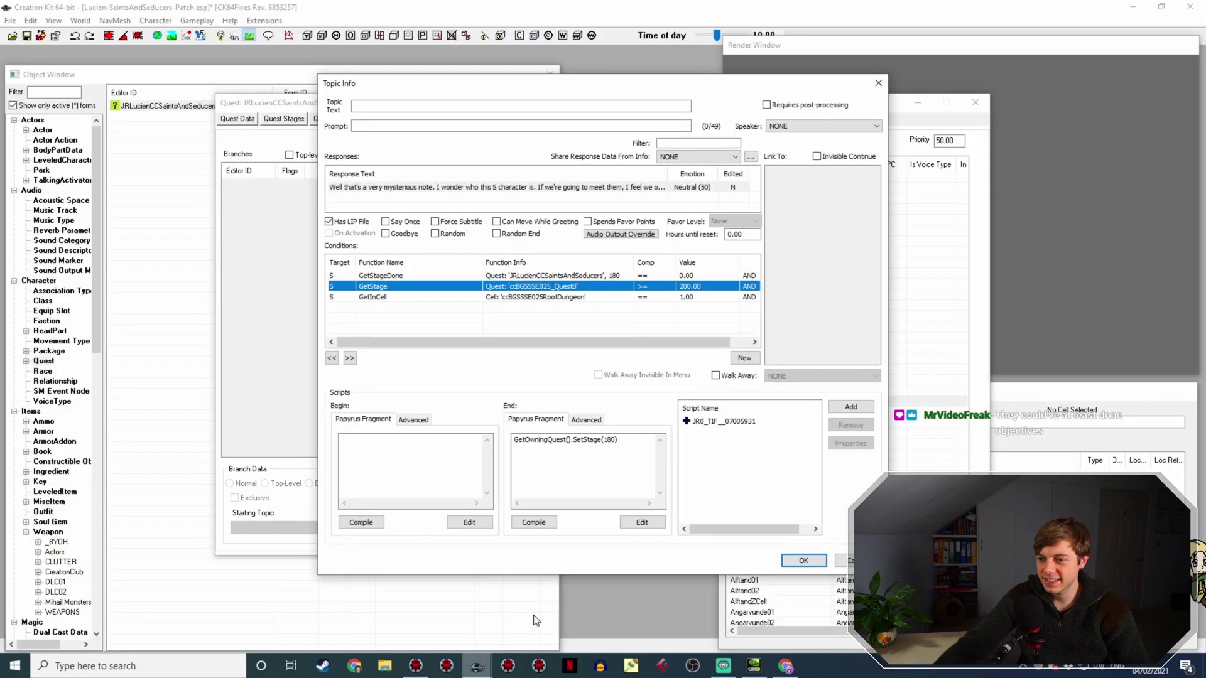
pyautogui.click(407, 278)
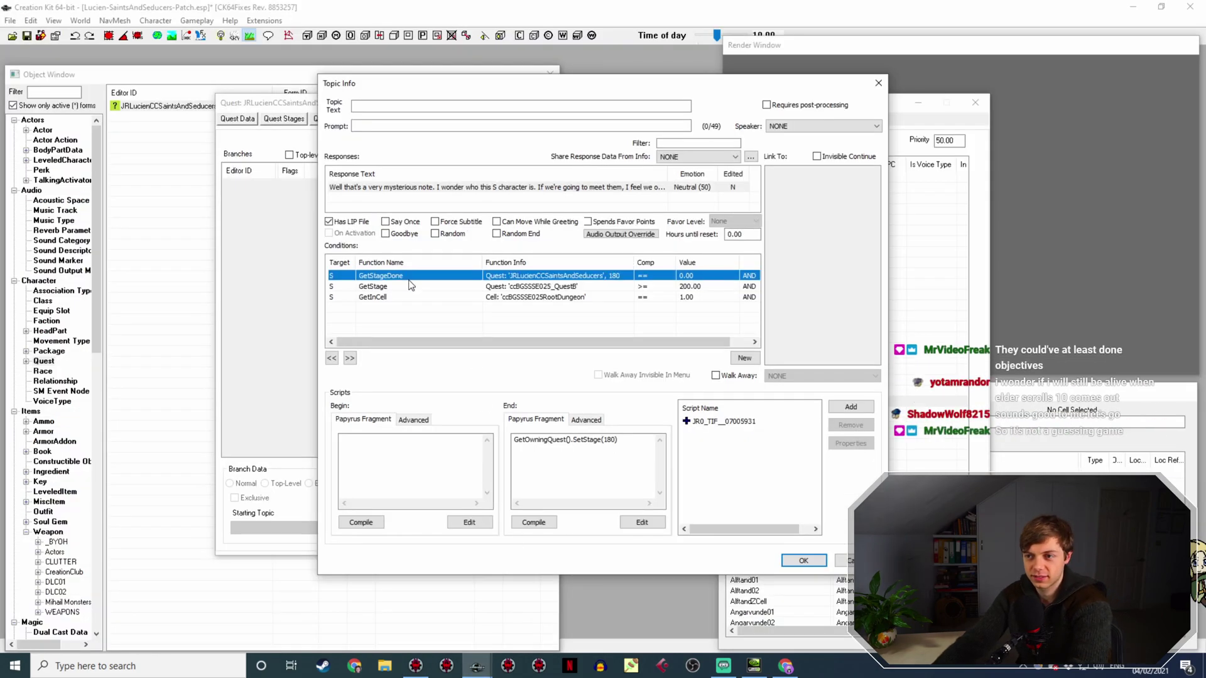
pyautogui.press('Delete')
# Change the response's GetStage condition to check ccBGSSSE025_StaadaQuest with a value of 100.
pyautogui.doubleClick(411, 277)
pyautogui.click(422, 328)
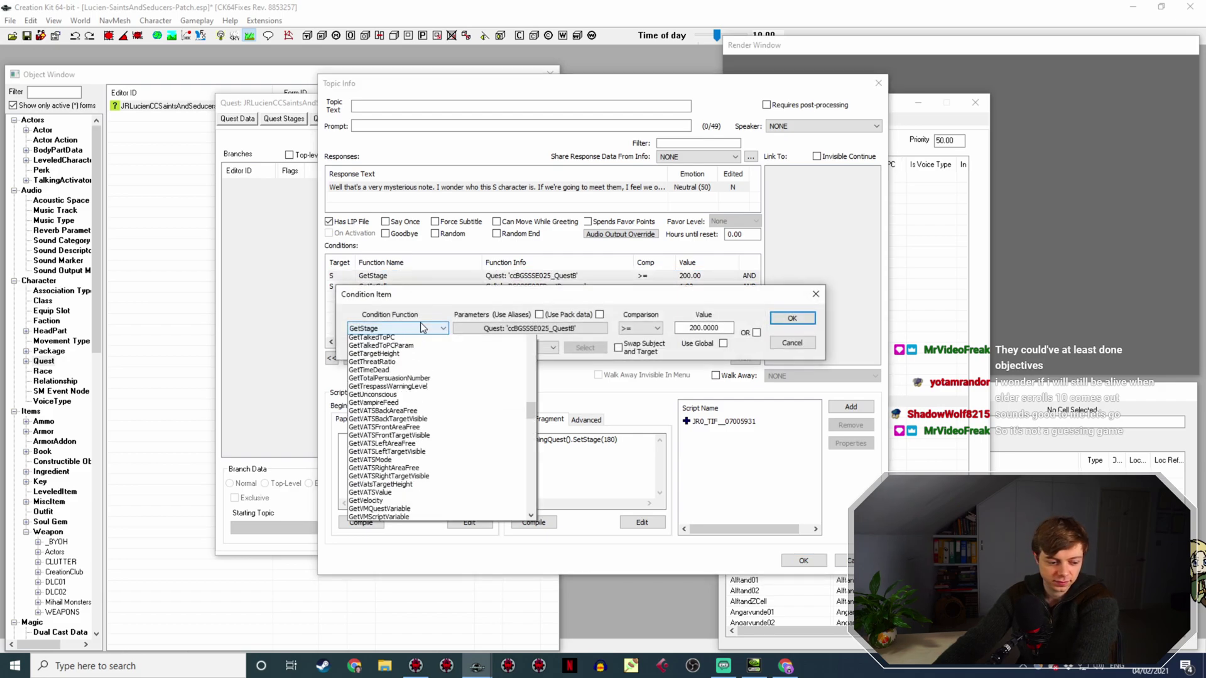
pyautogui.click(422, 328)
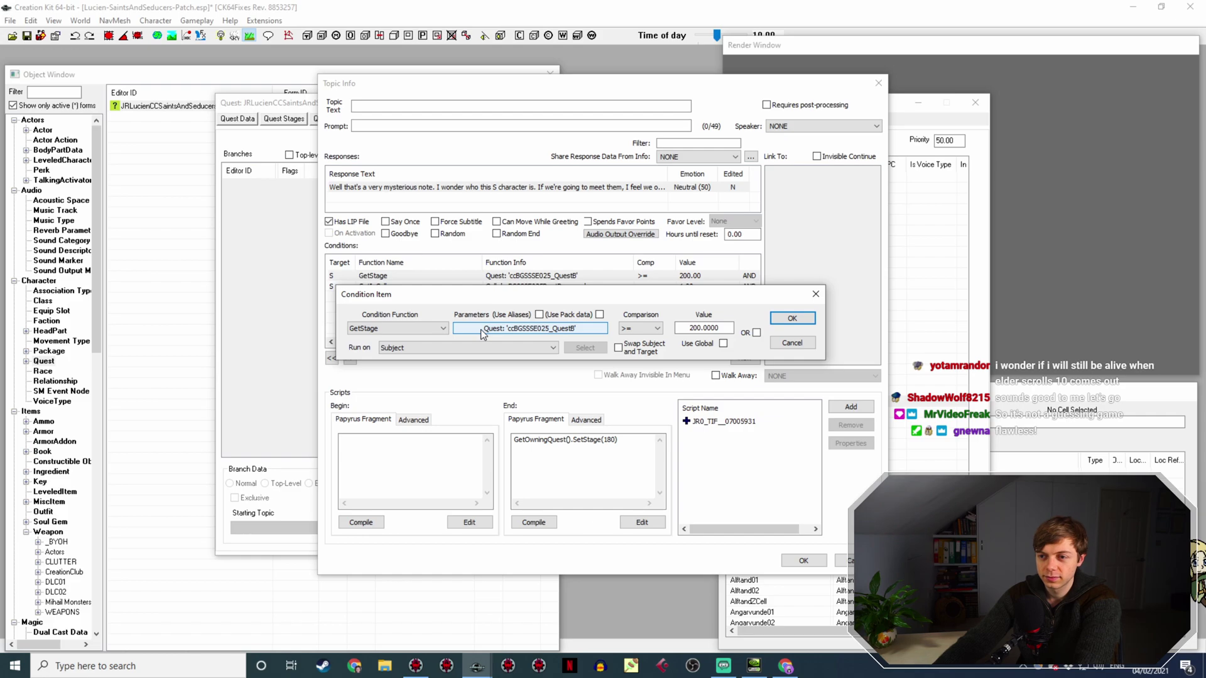
pyautogui.click(488, 330)
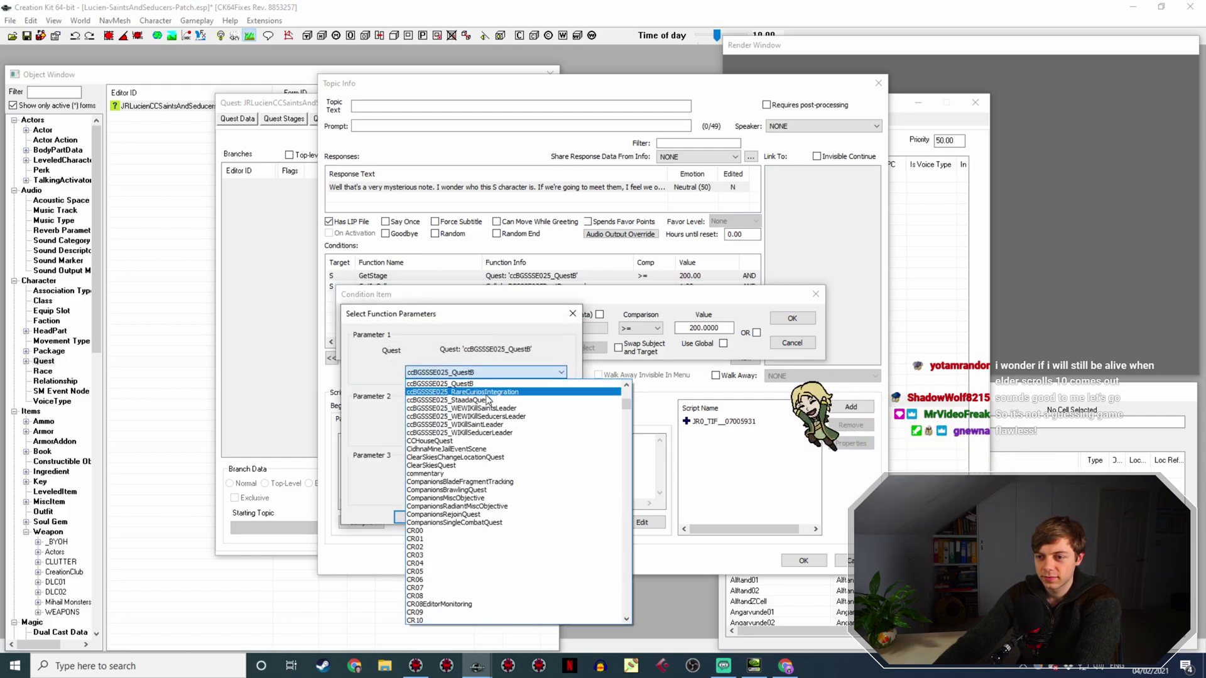
pyautogui.click(464, 401)
pyautogui.click(416, 517)
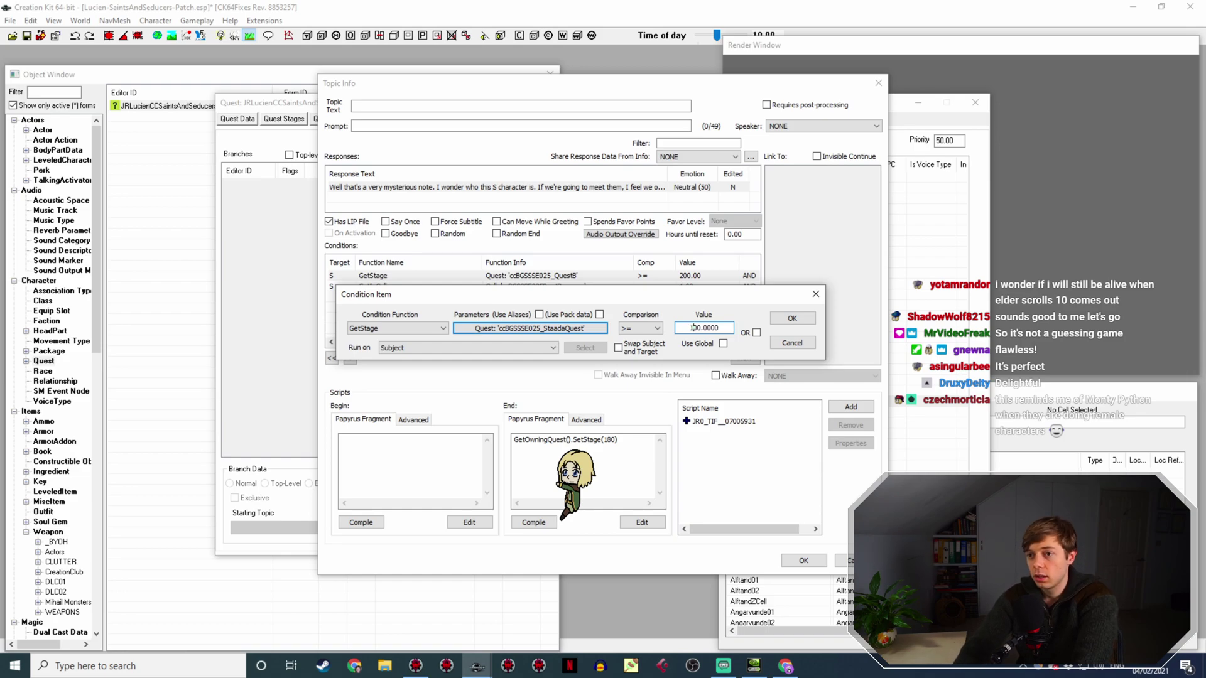
pyautogui.press('Return')
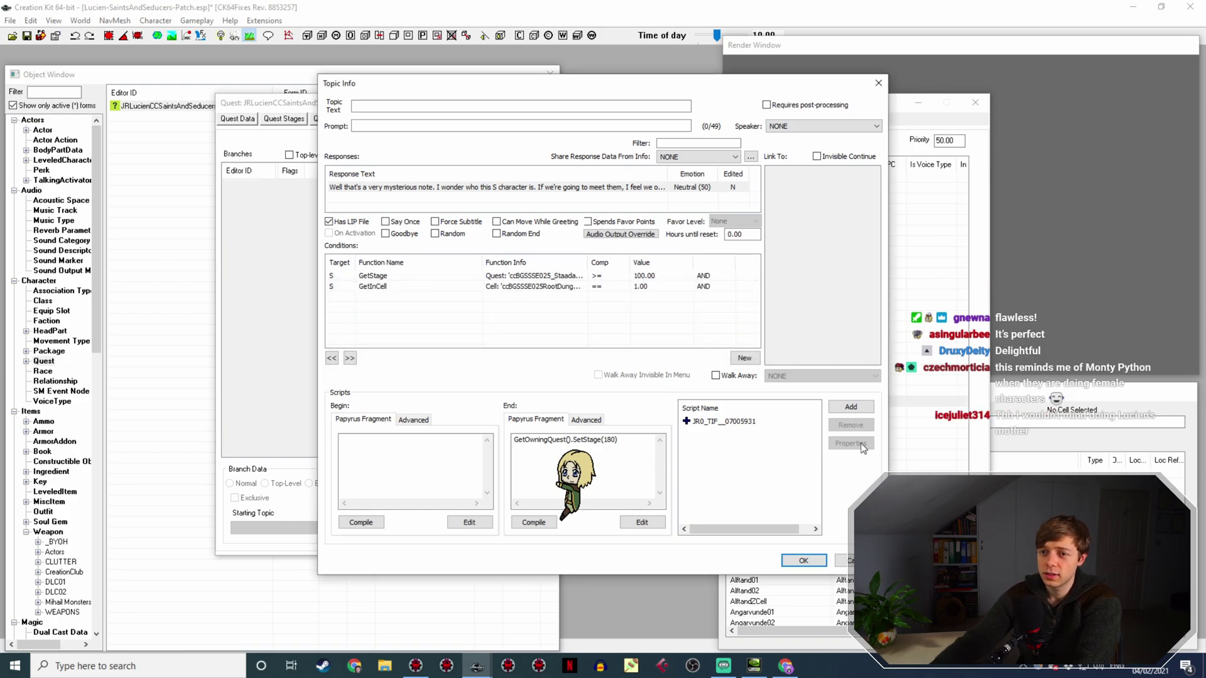
# Duplicate the StaadaQuest GetStage condition and set the copy's comparison to <.
pyautogui.click(555, 289)
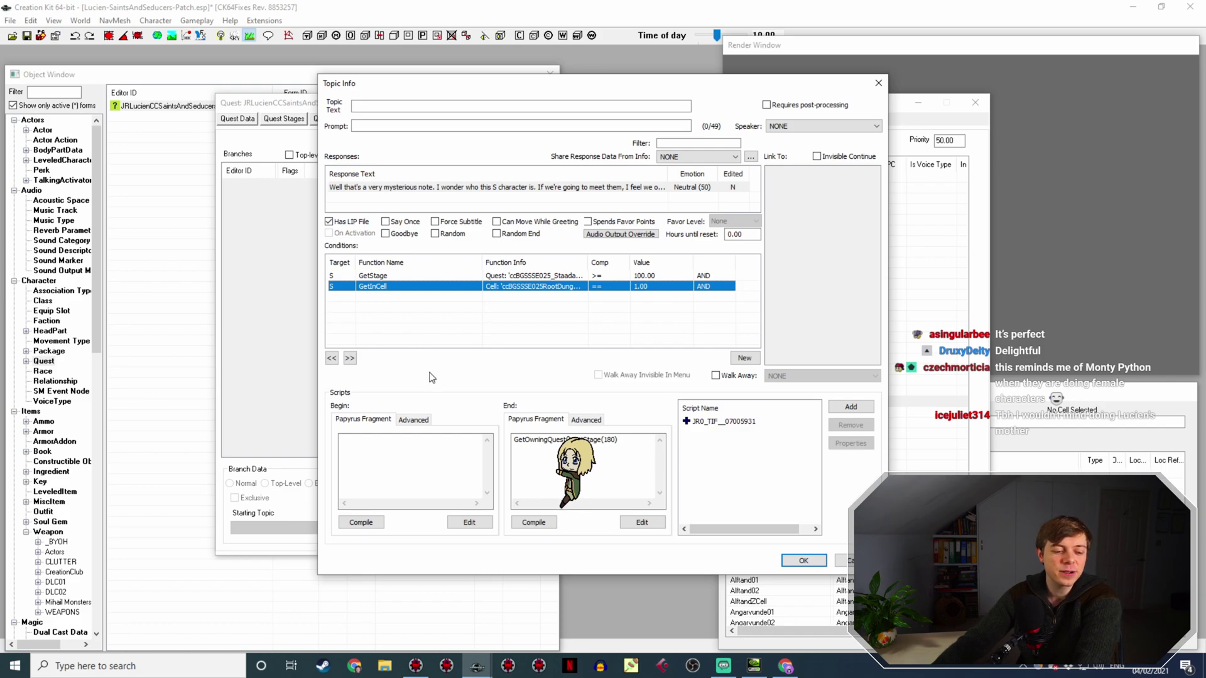
pyautogui.rightClick(420, 277)
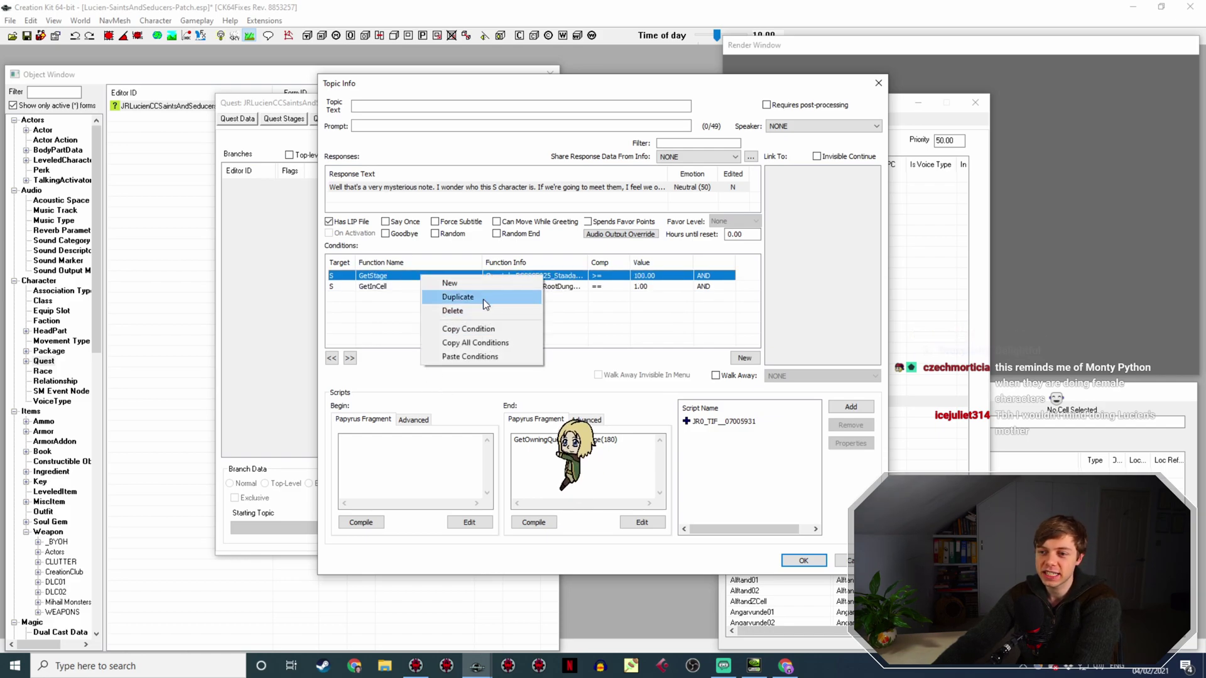
pyautogui.click(484, 299)
pyautogui.doubleClick(442, 277)
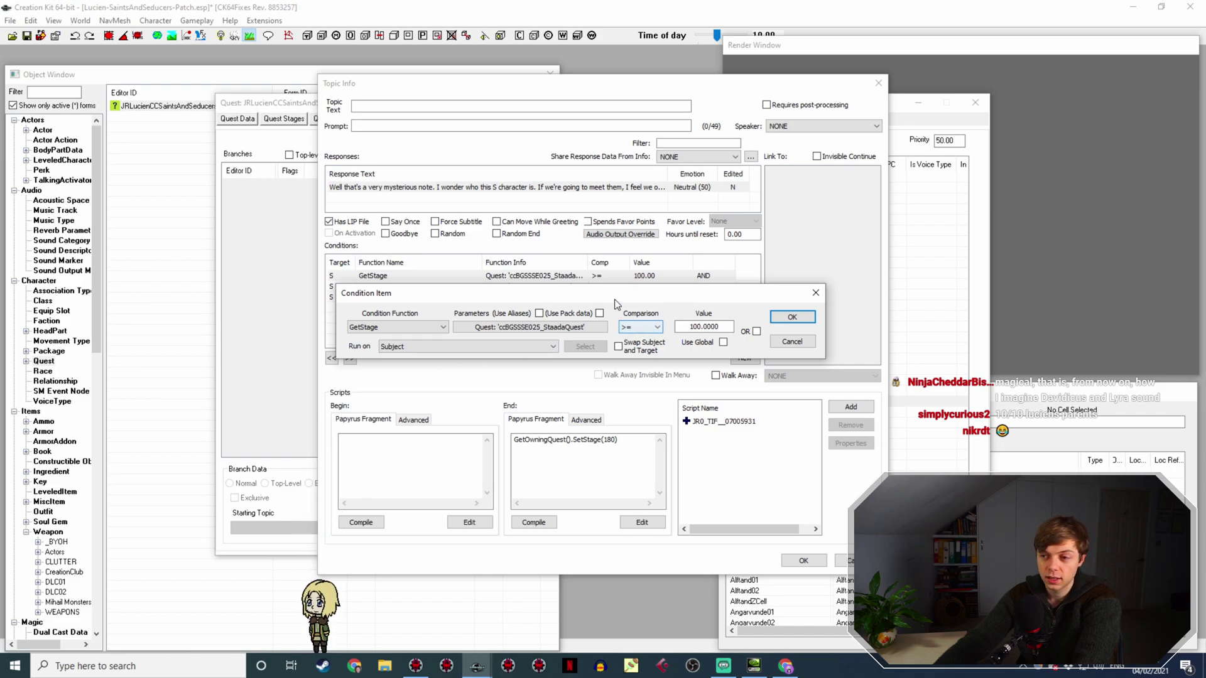
pyautogui.click(639, 327)
pyautogui.click(640, 348)
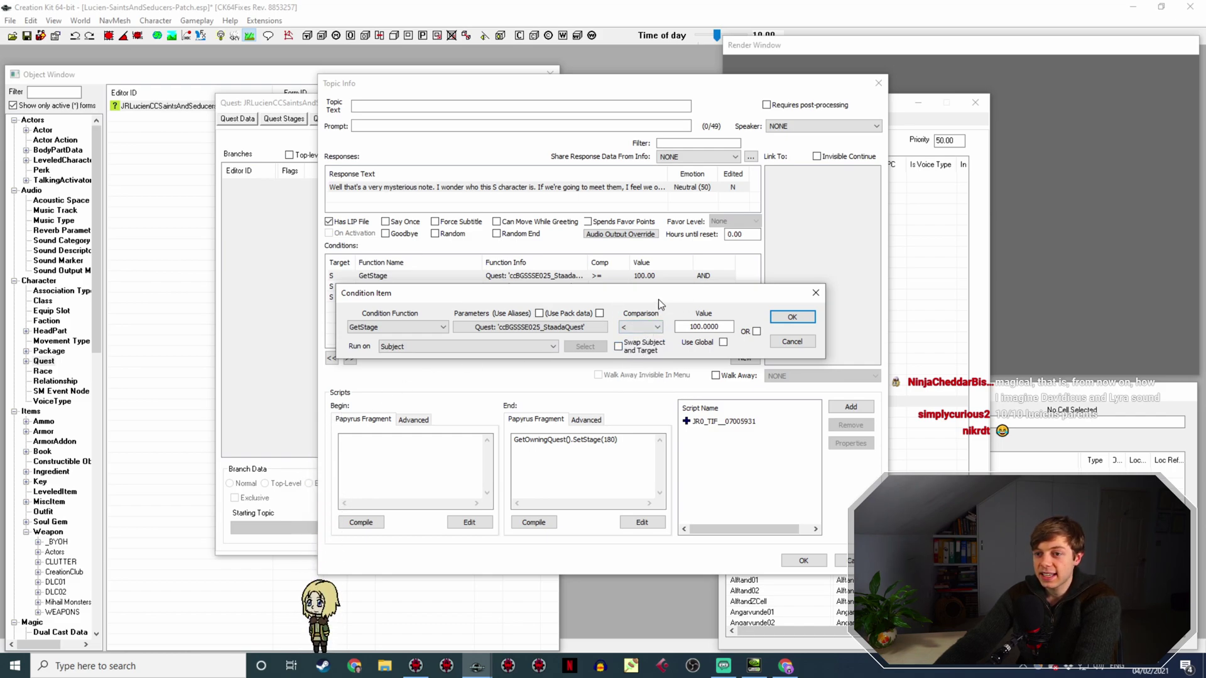
pyautogui.moveTo(658, 299); pyautogui.dragTo(658, 361)
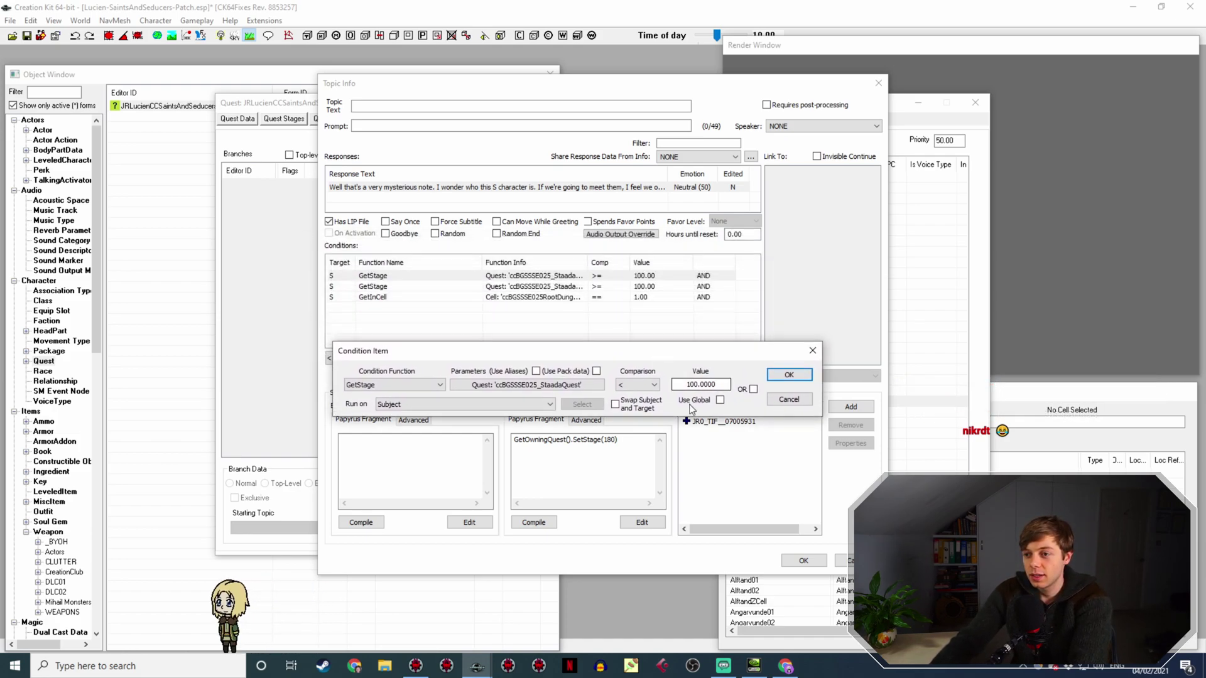
pyautogui.click(690, 386)
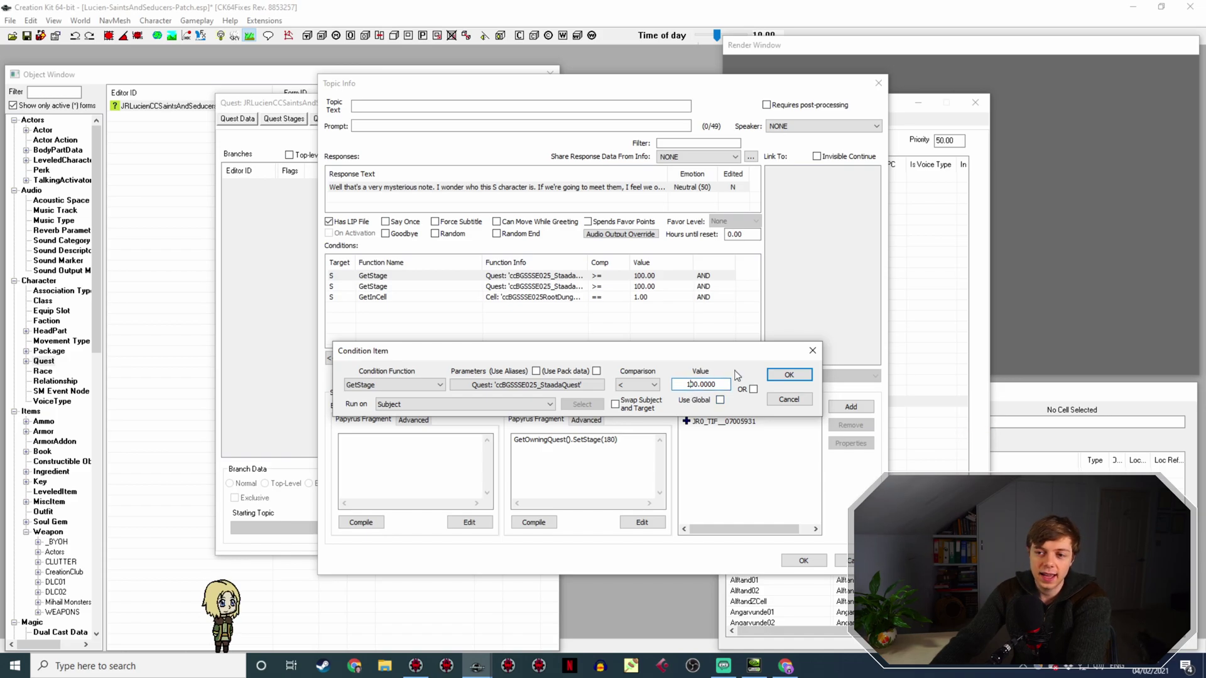
# Check the wiki's stage table for Staada's Quest, and examine the ccBGSSSE025_StaadaQuest record's script fragments and stages in SSEEdit for the finishing stage.
pyautogui.click(786, 666)
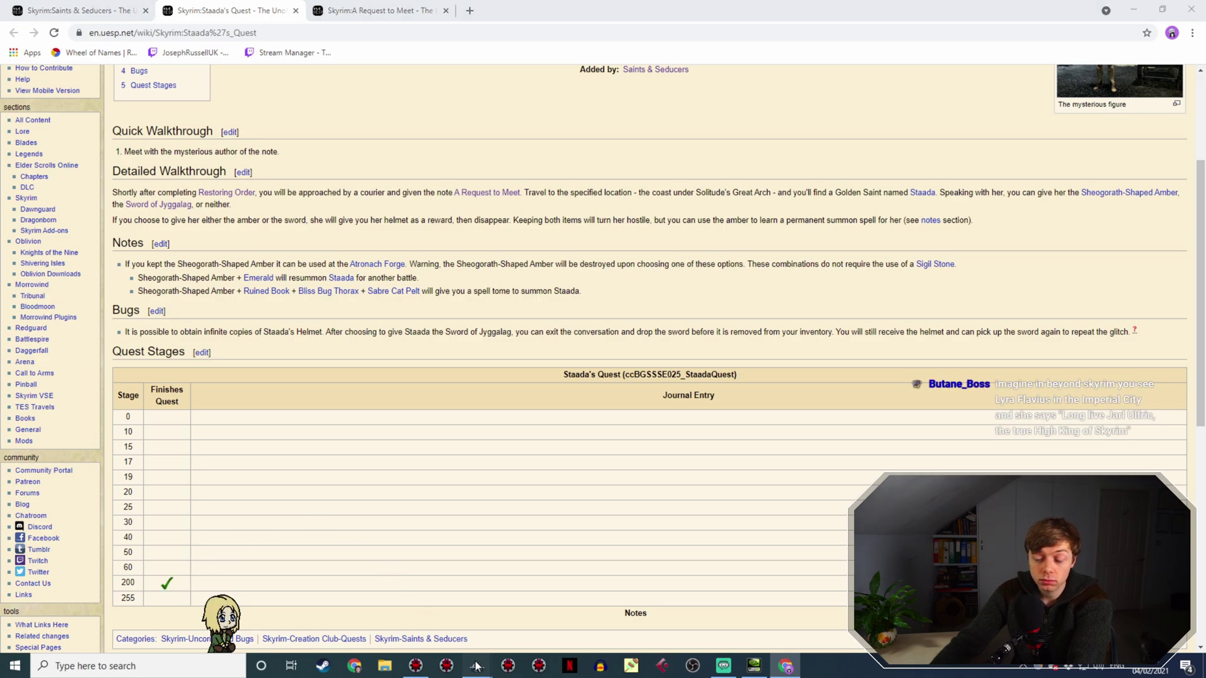
pyautogui.moveTo(477, 664)
pyautogui.click(534, 612)
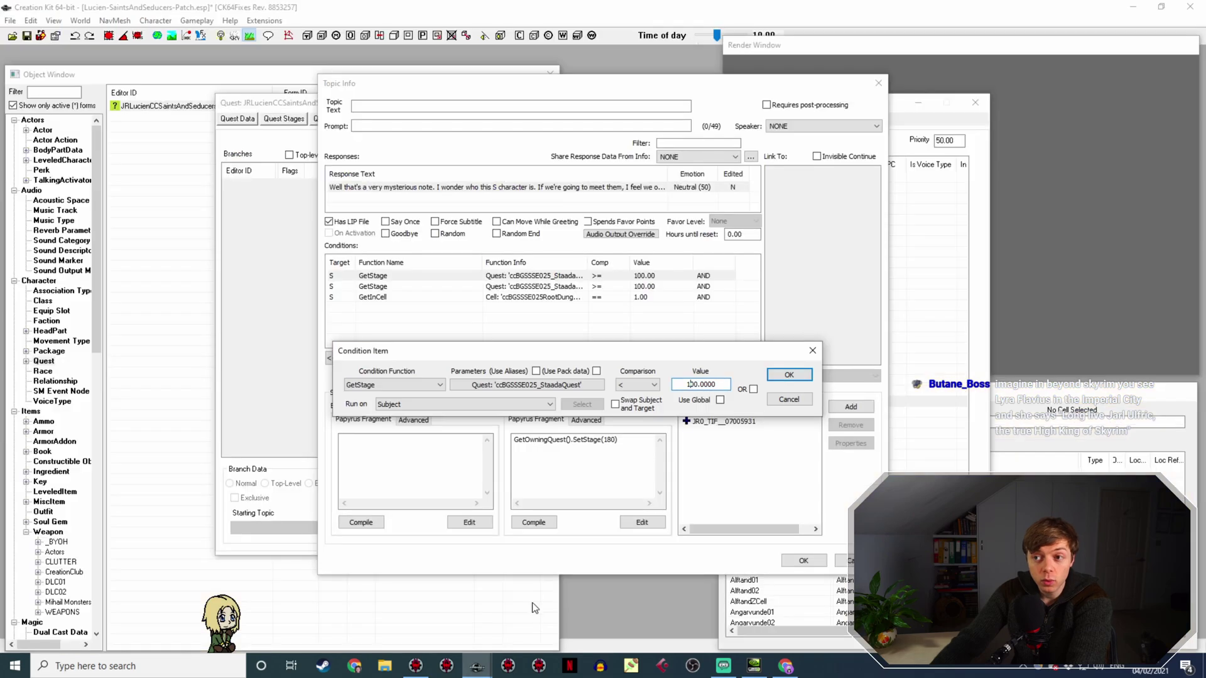
pyautogui.click(416, 666)
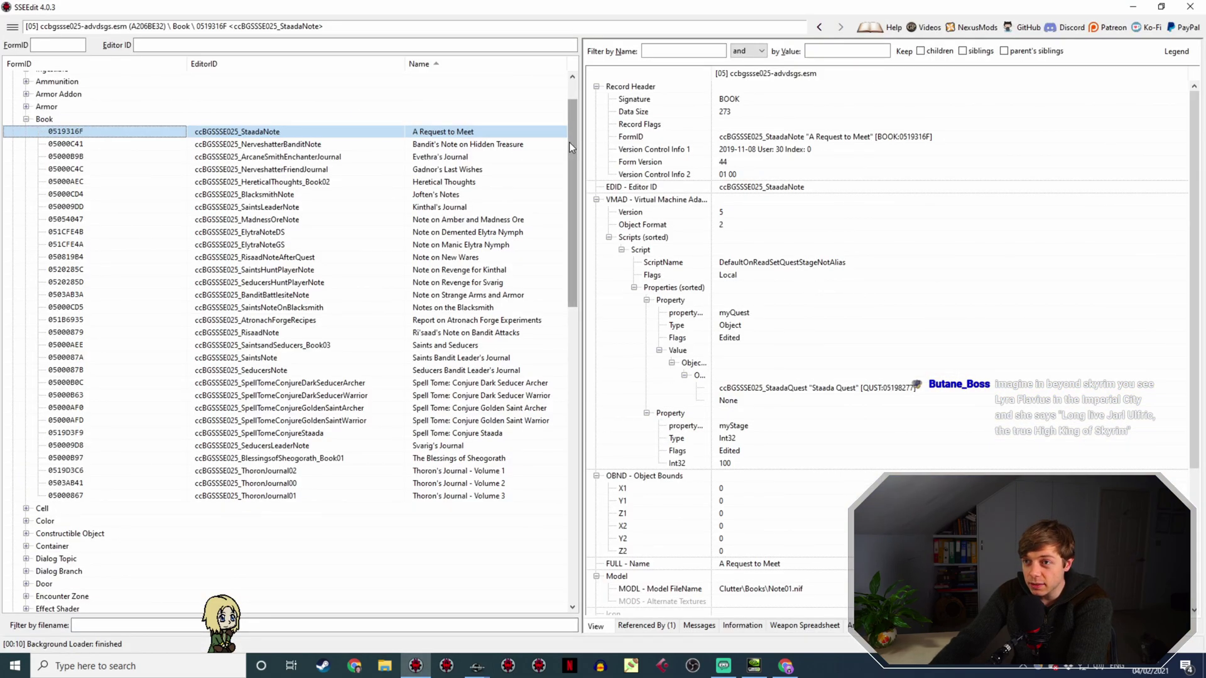
pyautogui.doubleClick(764, 388)
pyautogui.scroll(-20, 763, 389)
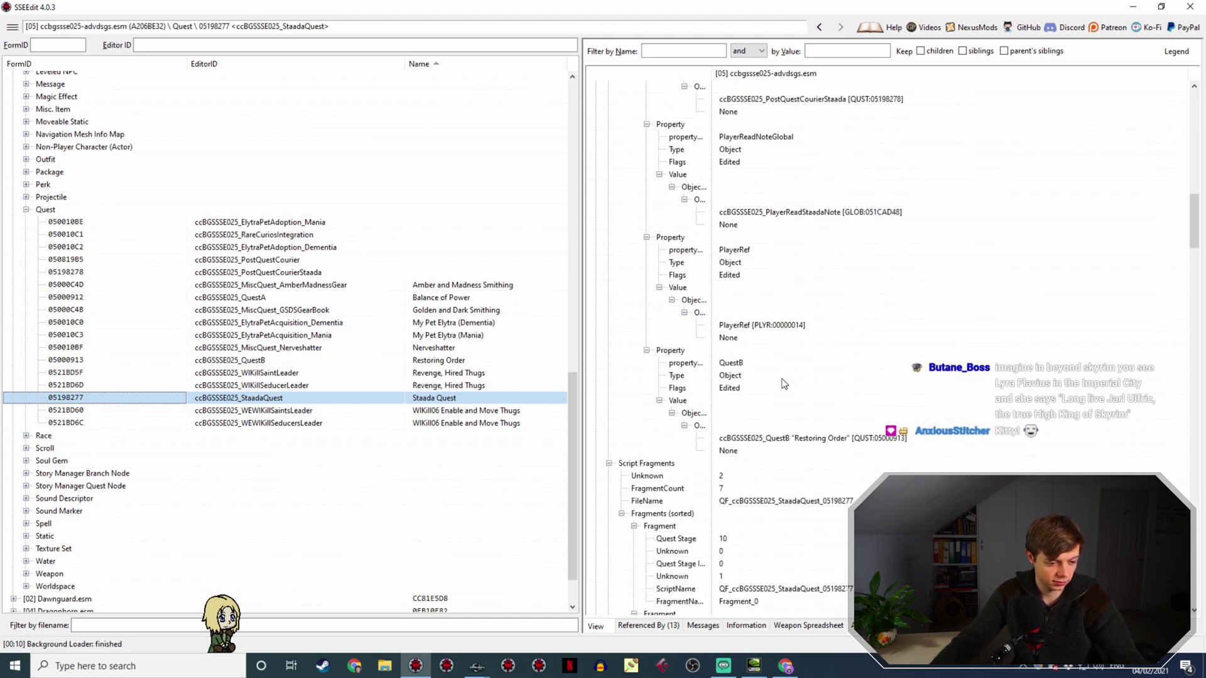
pyautogui.scroll(-20, 785, 384)
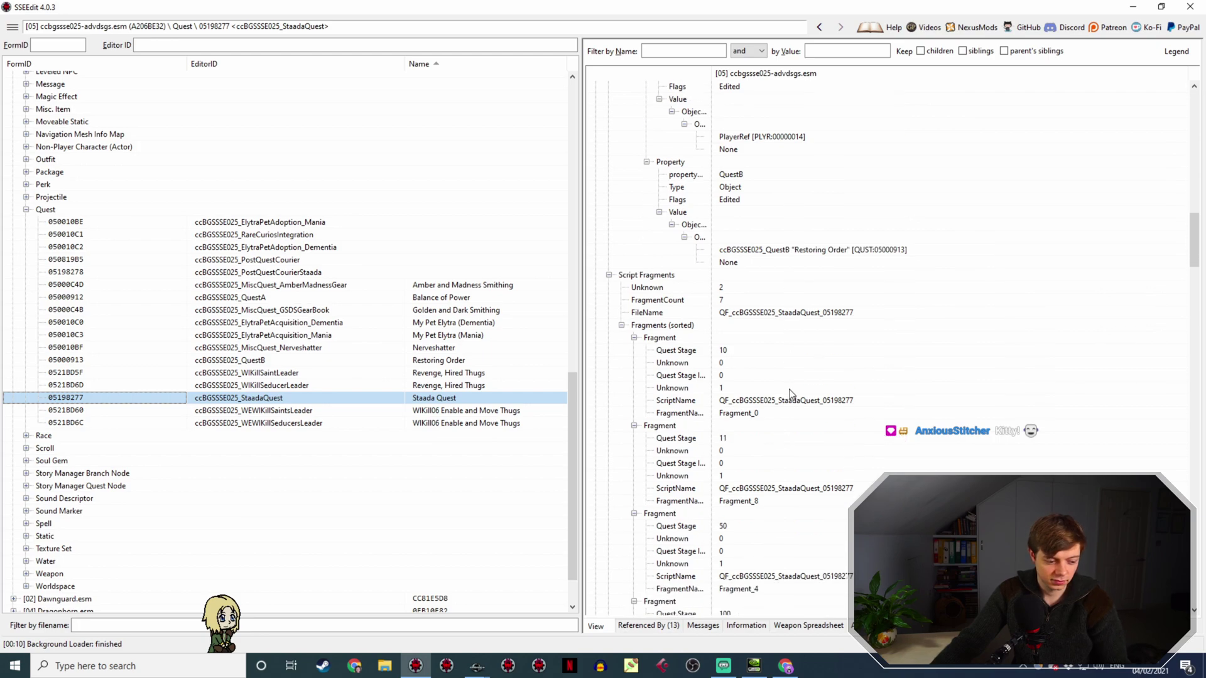
pyautogui.scroll(7, 797, 363)
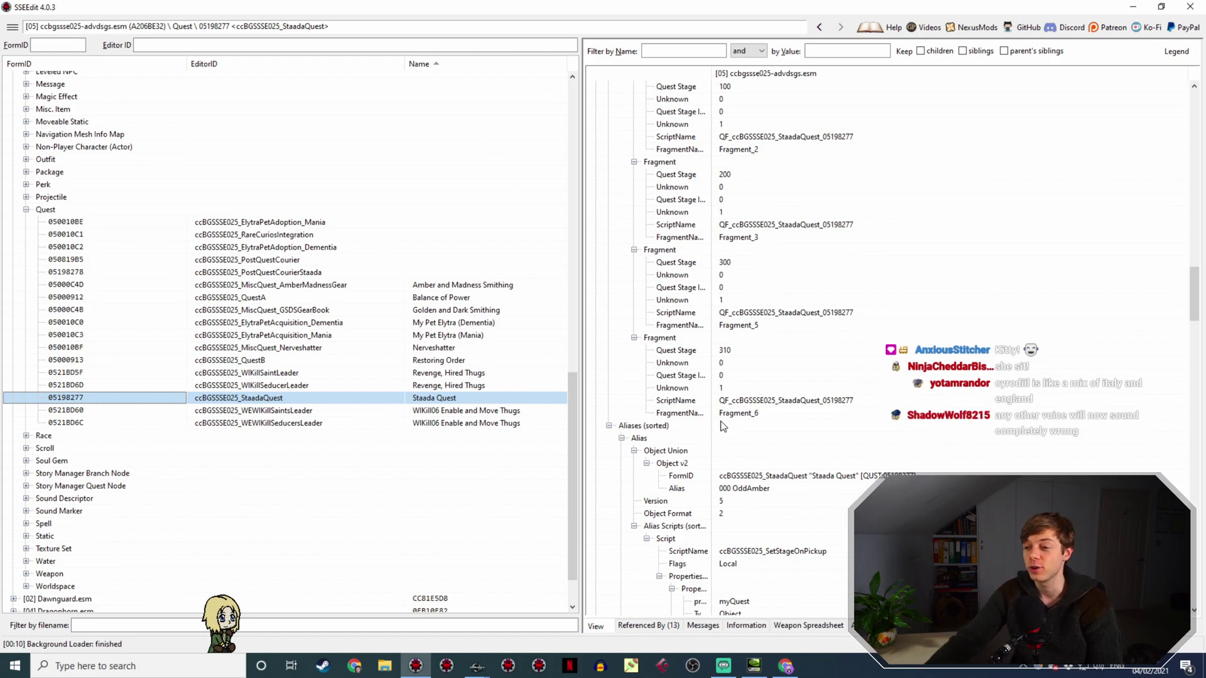
pyautogui.scroll(-5, 975, 442)
pyautogui.scroll(-20, 975, 442)
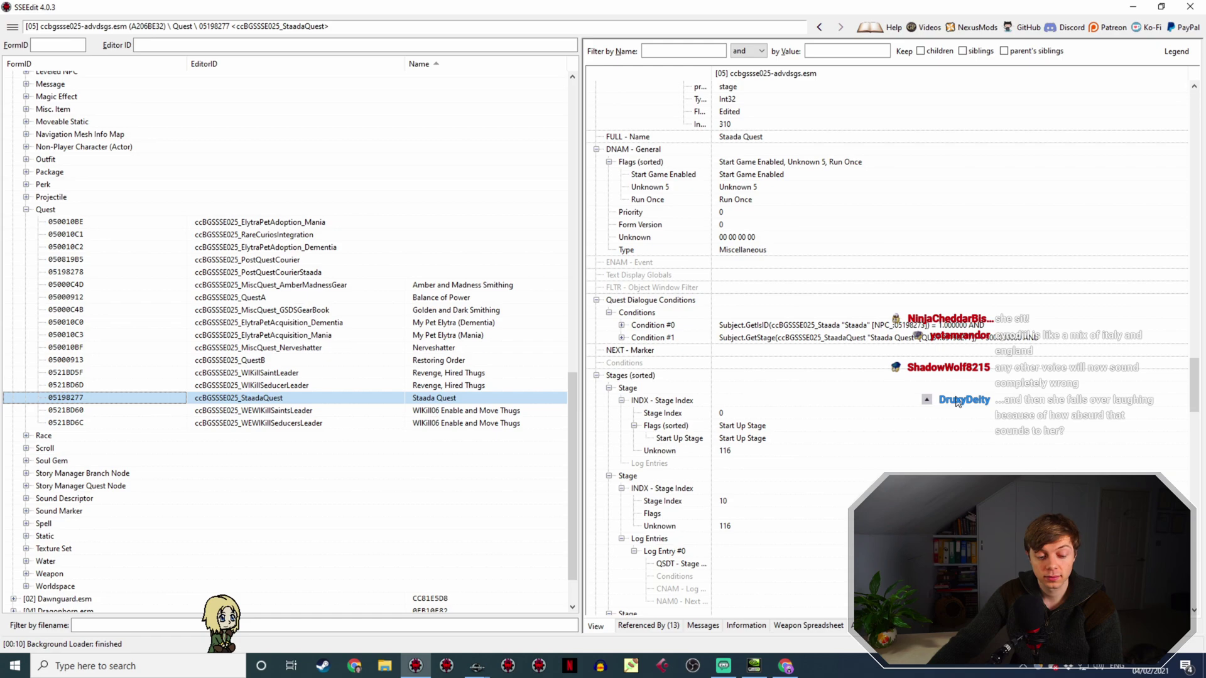
pyautogui.scroll(-14, 957, 402)
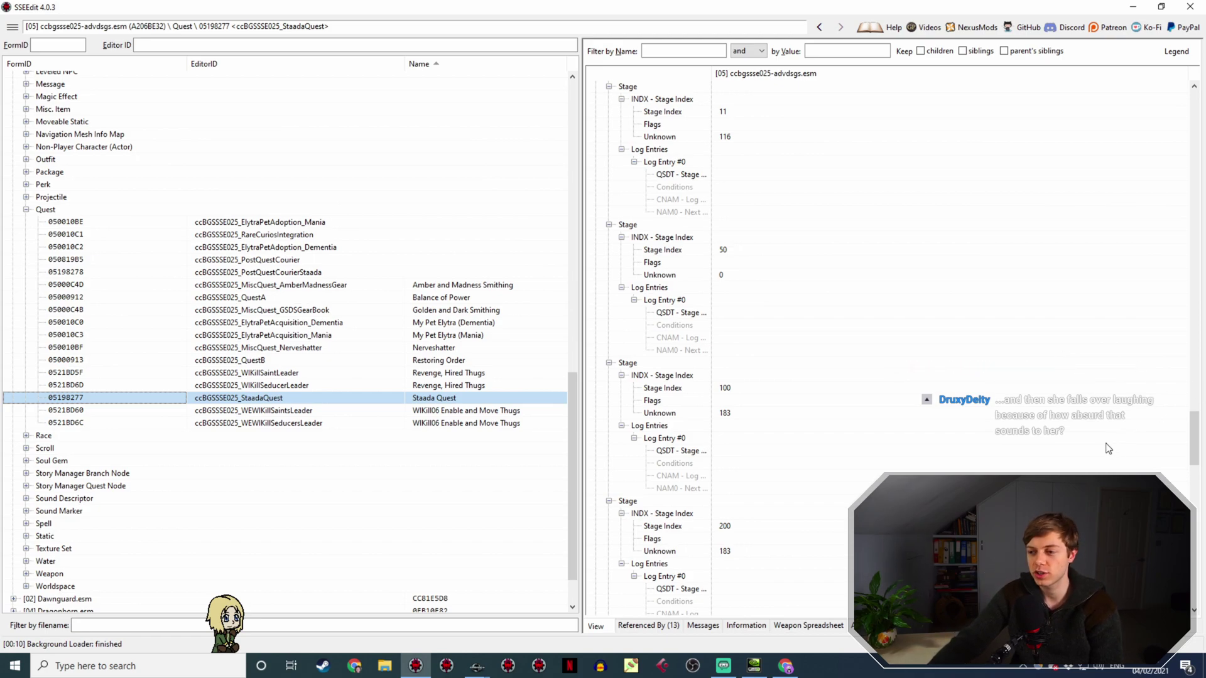
pyautogui.scroll(-8, 823, 422)
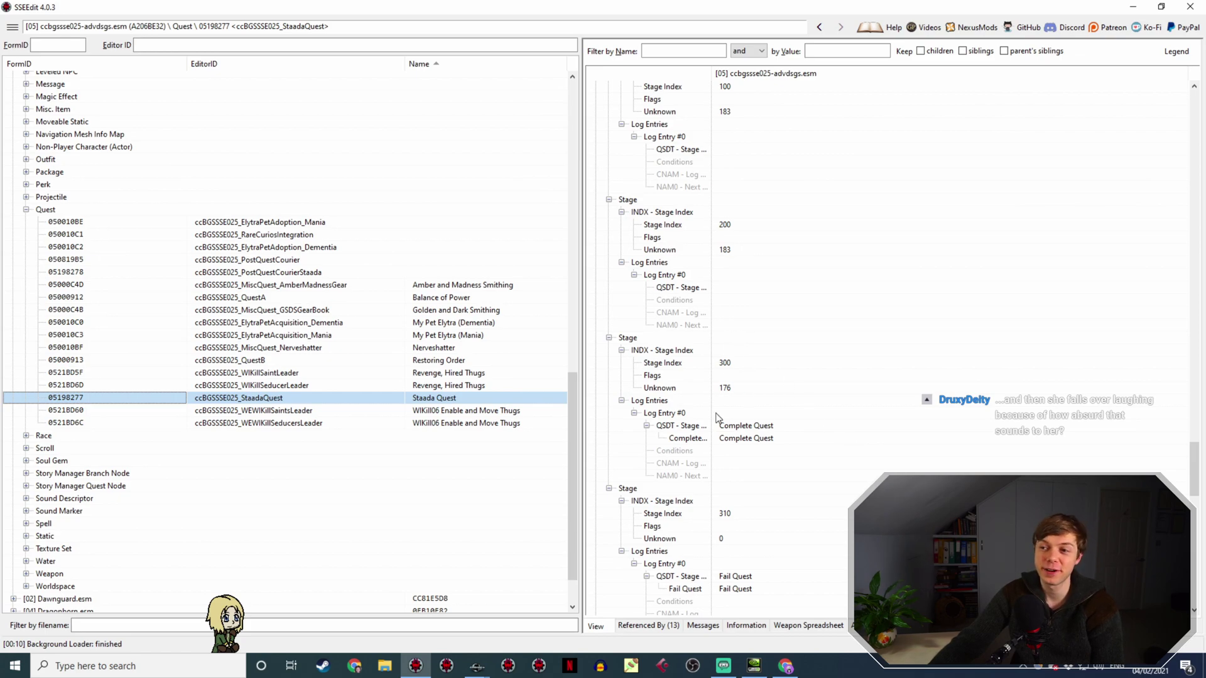
# Compare the wiki's quest stages with the Staada Quest record's last stages and their complete and fail flags in SSEEdit.
pyautogui.click(793, 666)
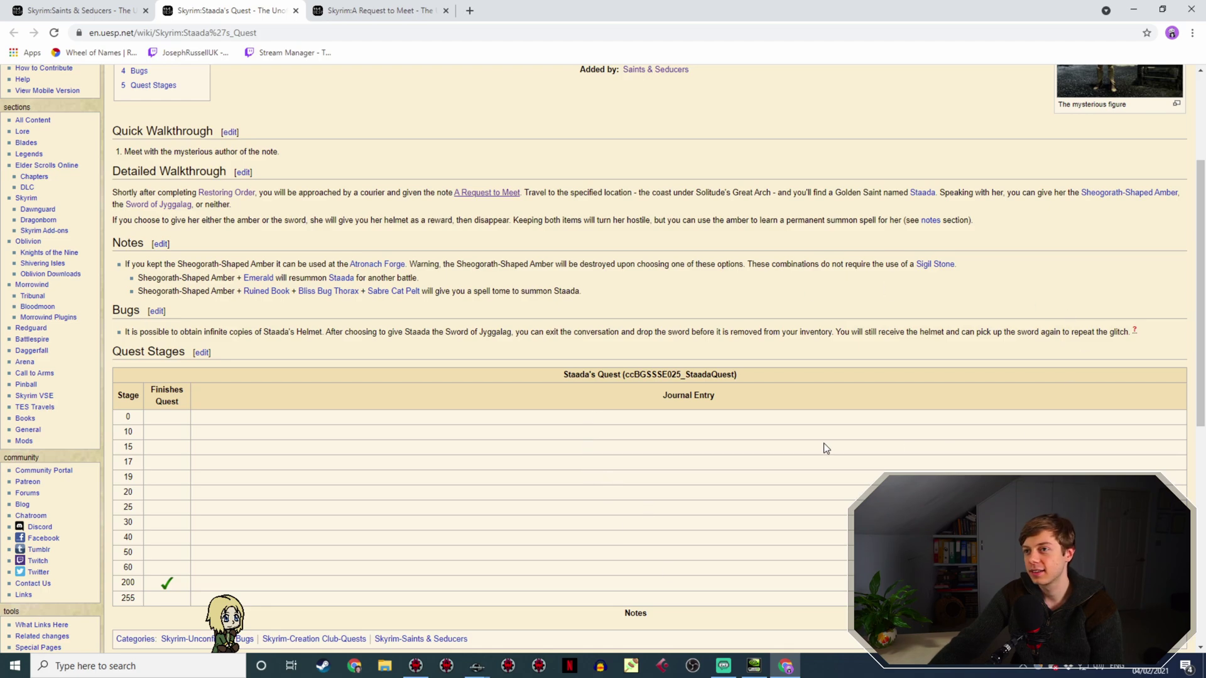
pyautogui.click(753, 663)
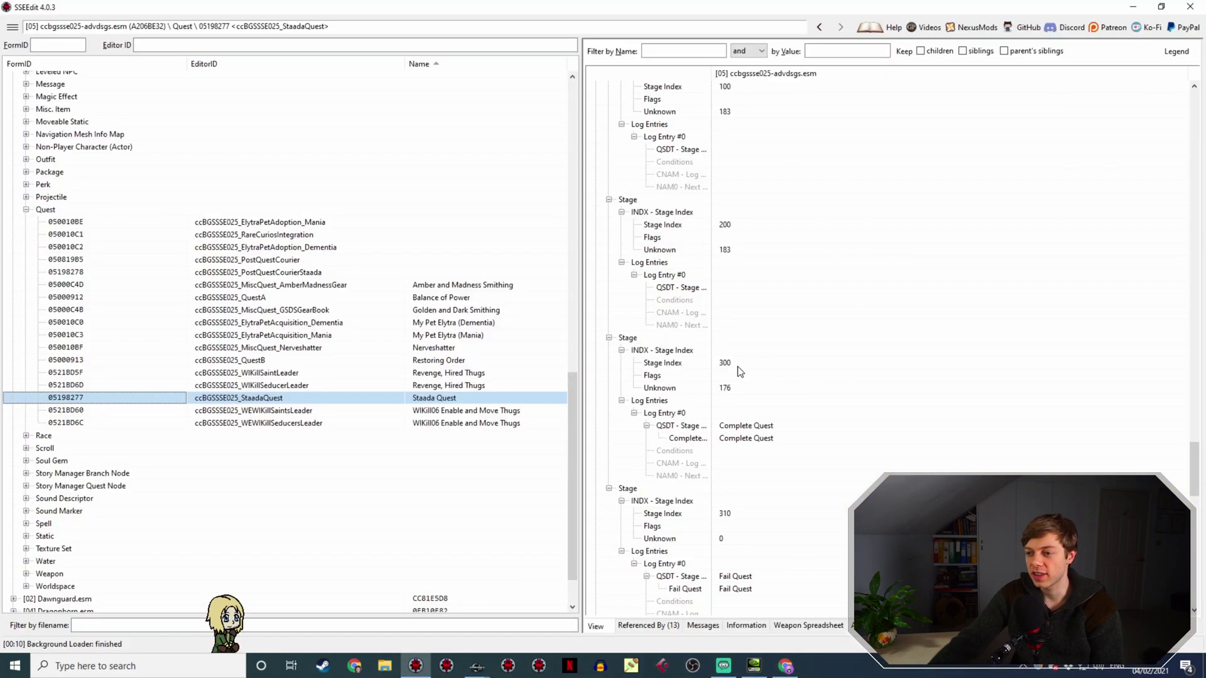
pyautogui.scroll(-2, 763, 374)
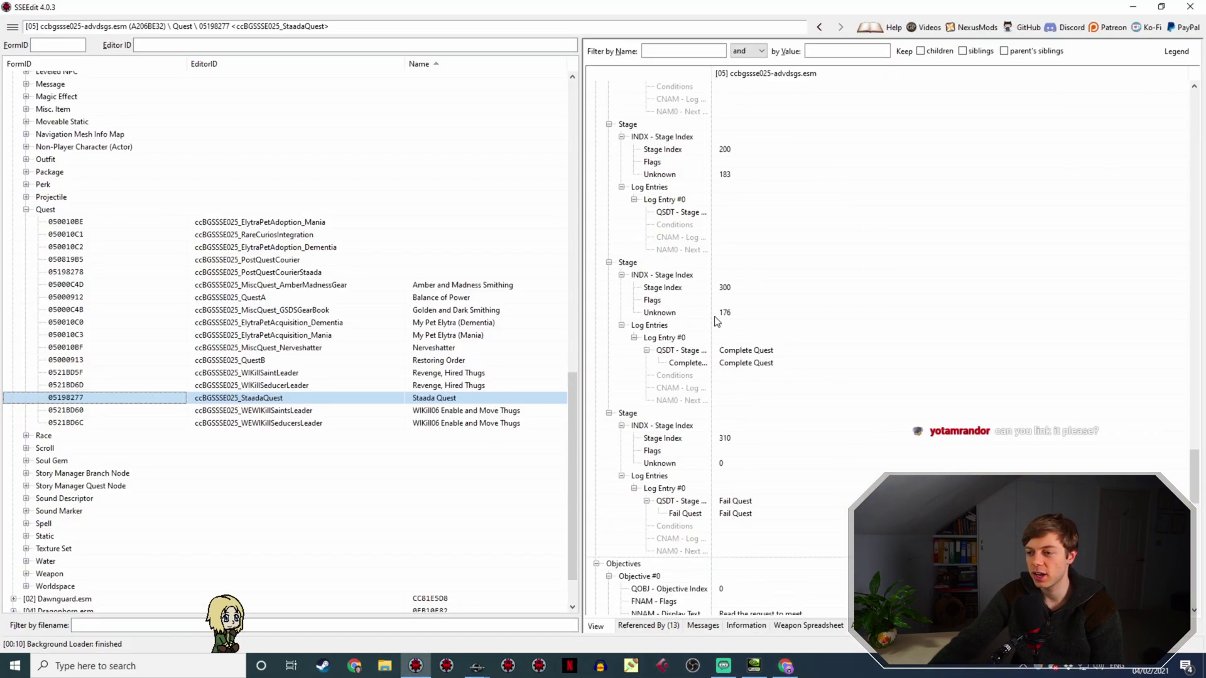
pyautogui.scroll(8, 805, 398)
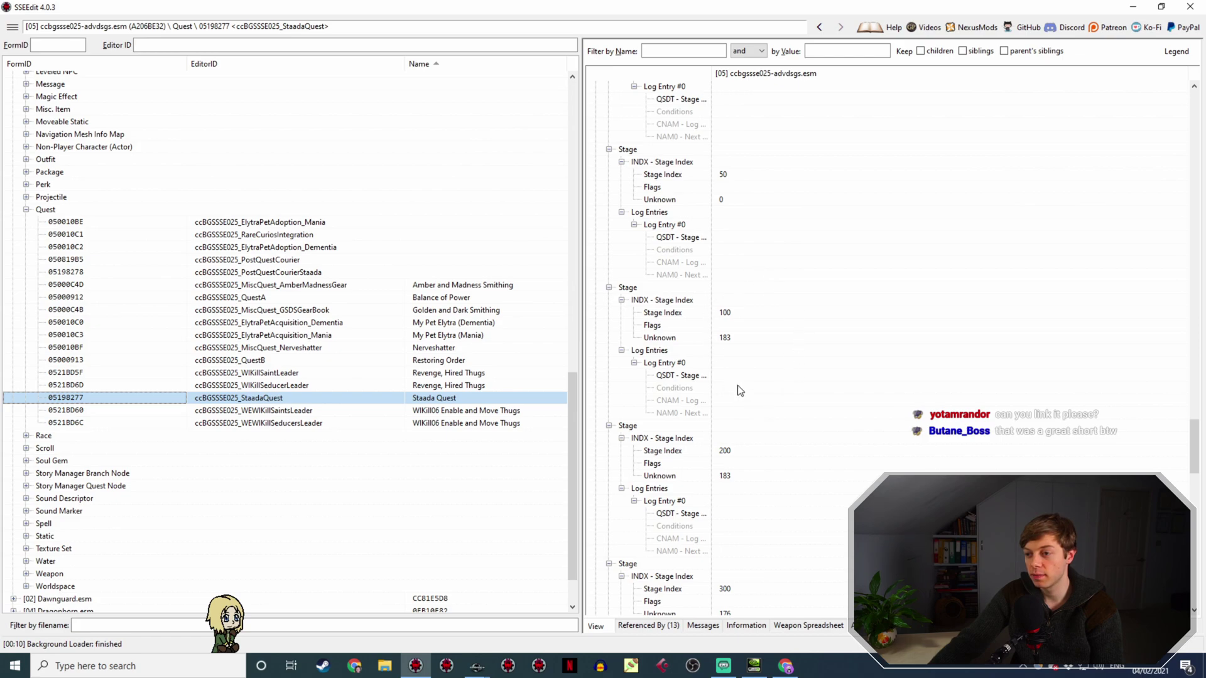
pyautogui.scroll(-3, 717, 331)
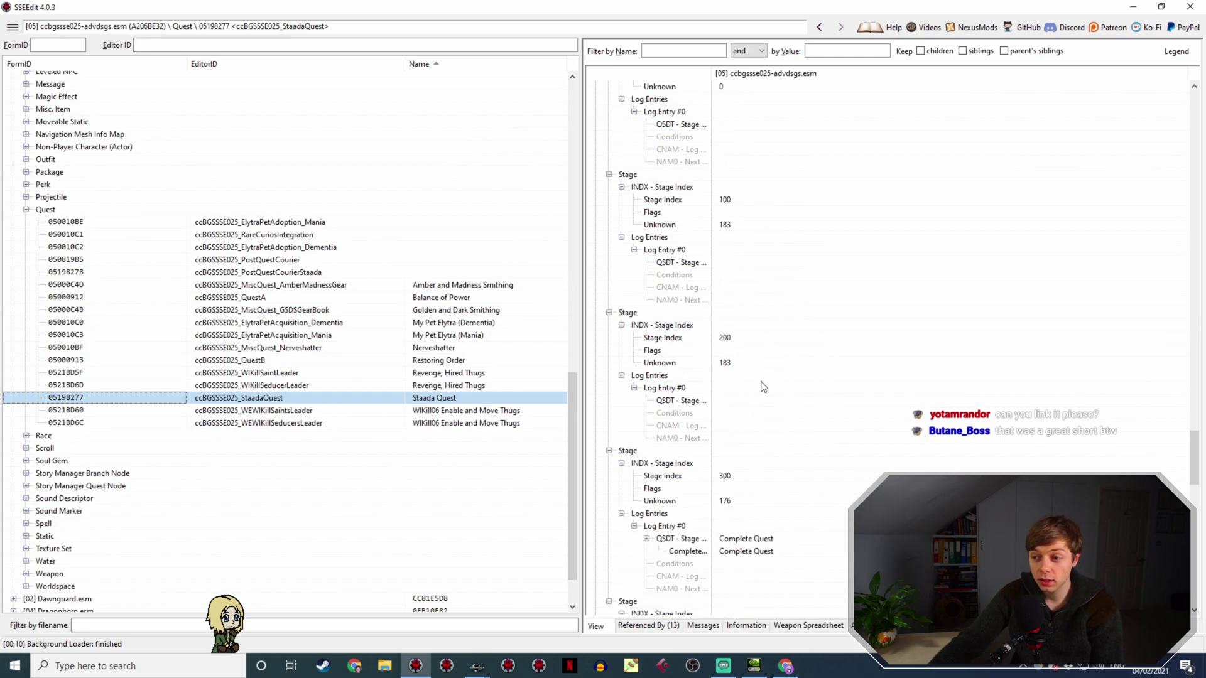
pyautogui.scroll(-3, 763, 386)
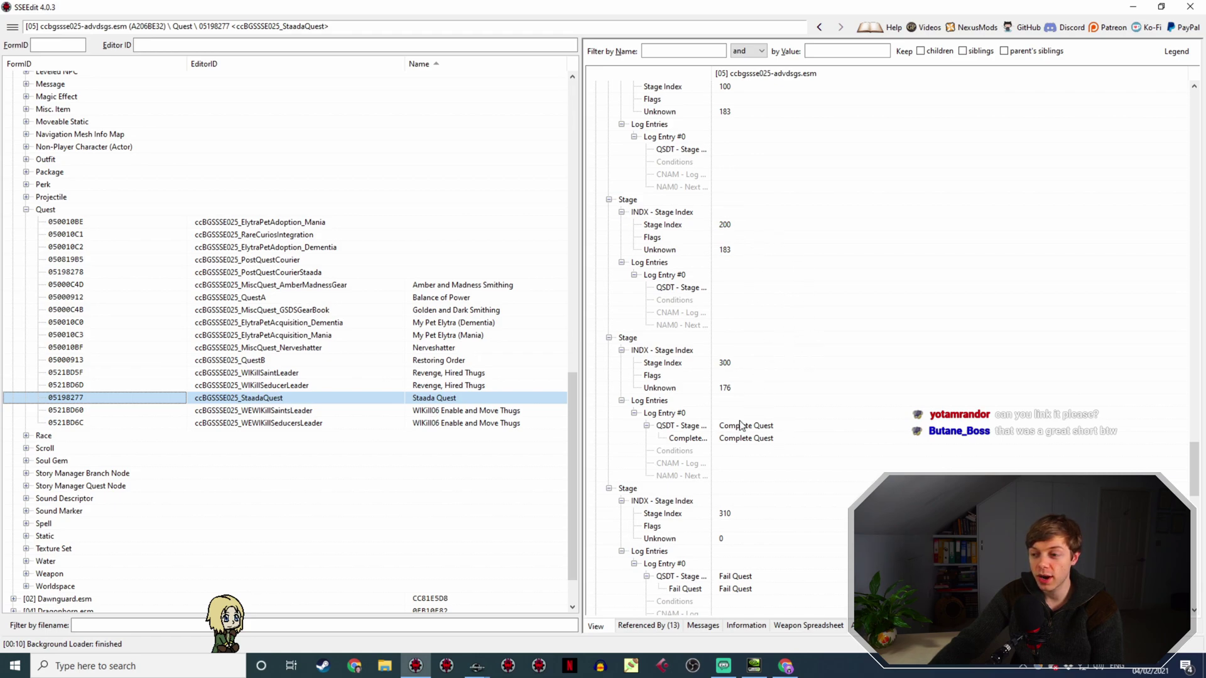
pyautogui.scroll(-2, 732, 562)
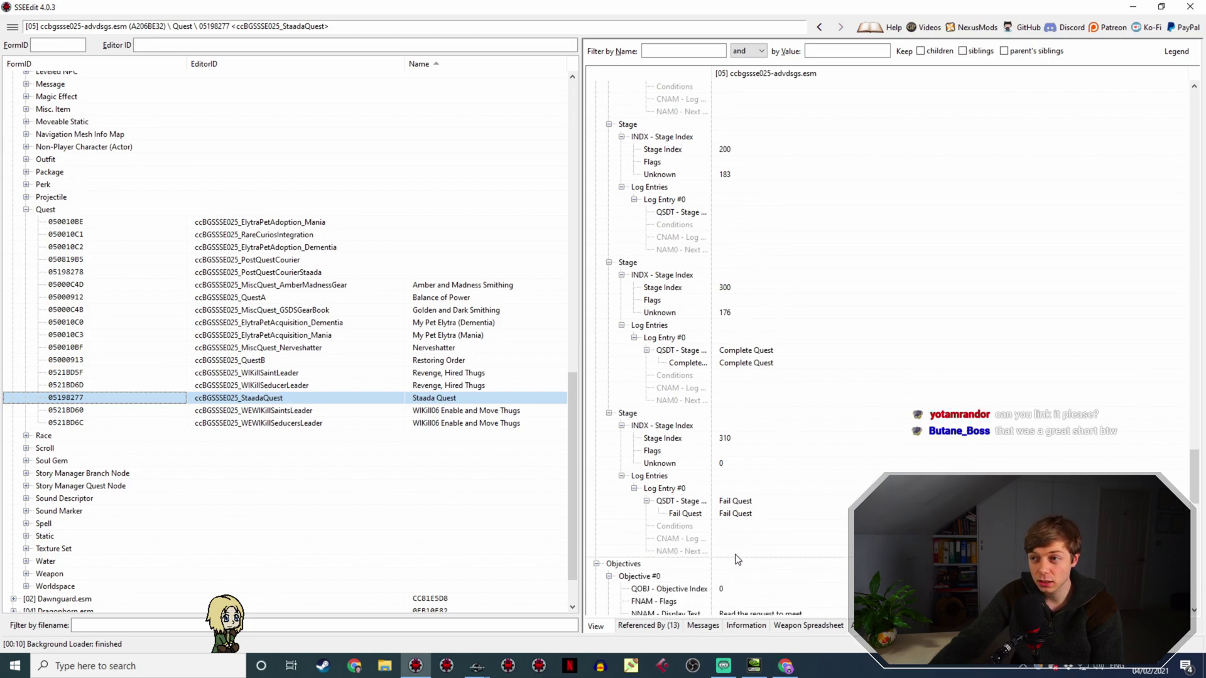
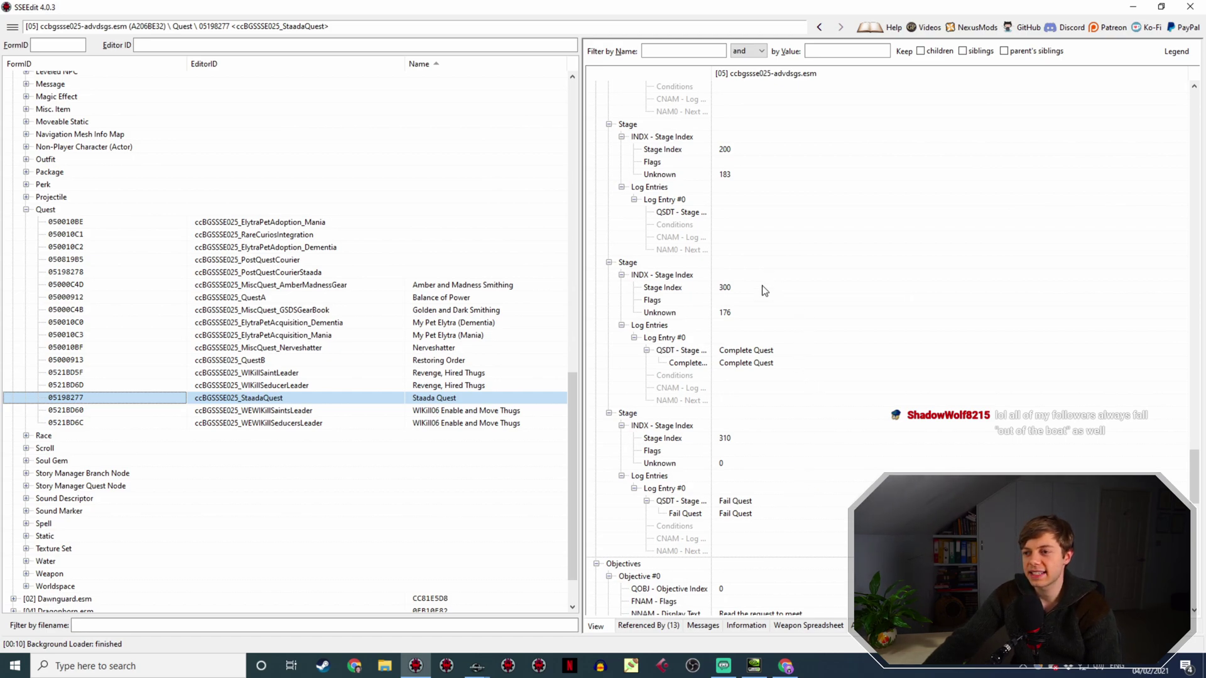
# Back in the Creation Kit, set the duplicated GetStage condition's value to 300 and move it below the >= 100 condition.
pyautogui.moveTo(477, 666)
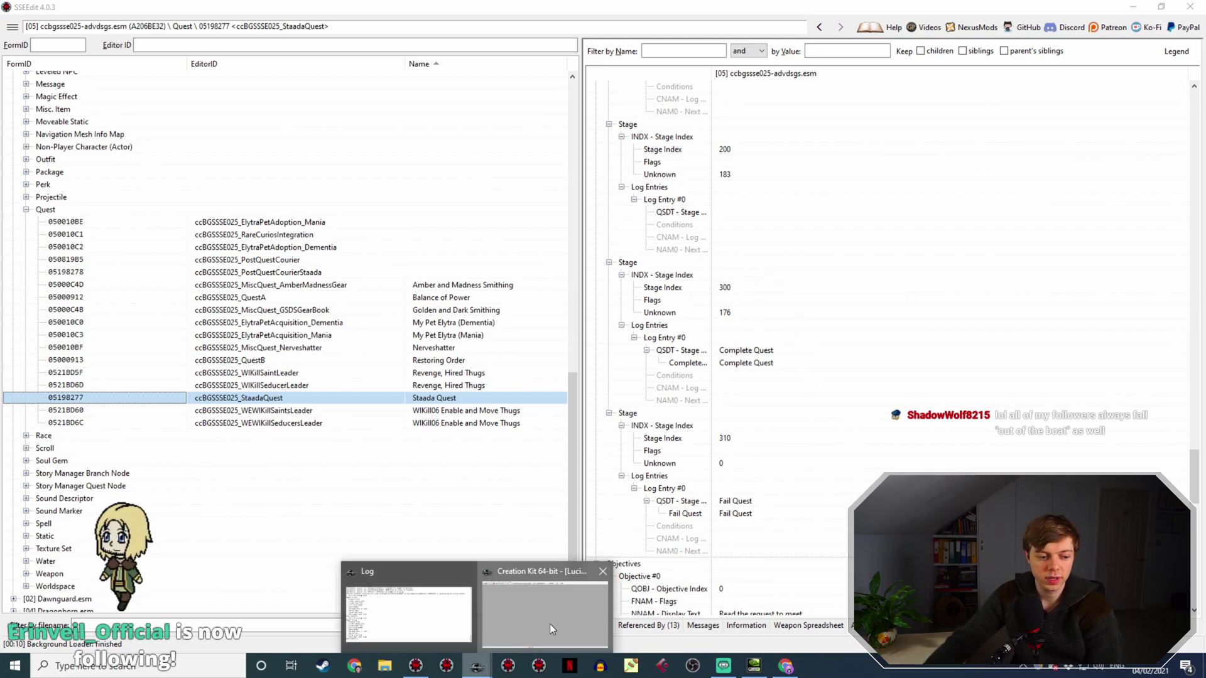
pyautogui.click(548, 624)
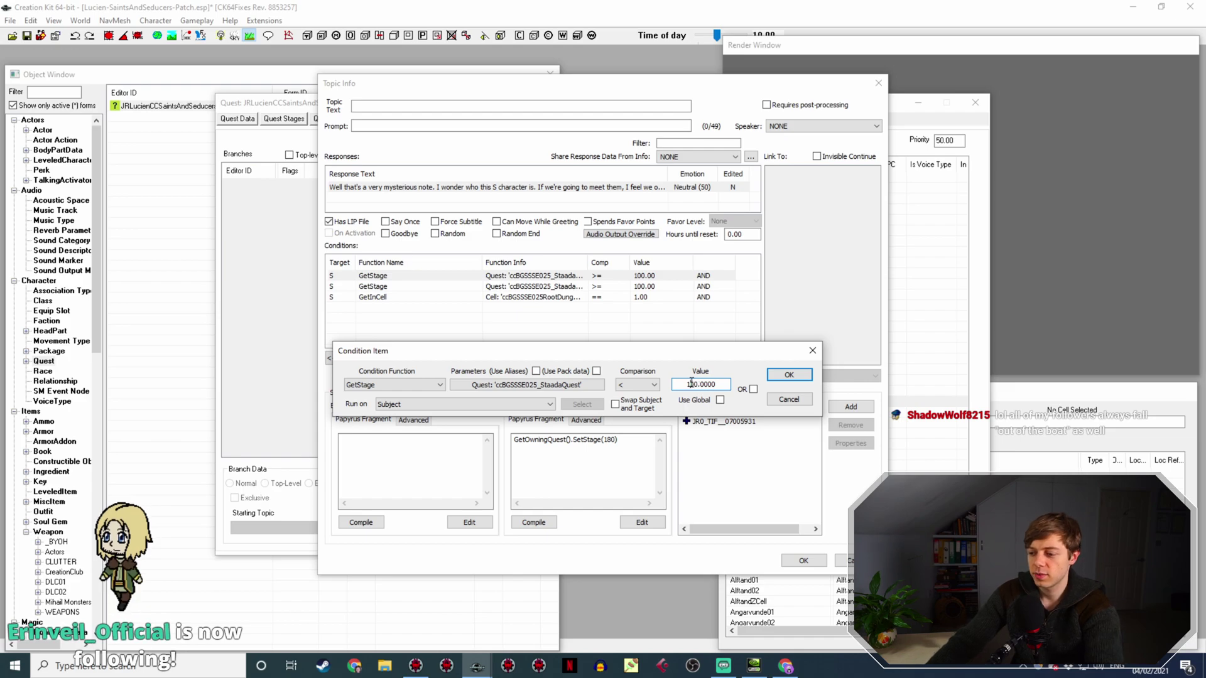
pyautogui.press('BackSpace')
pyautogui.write('3')
pyautogui.press('Return')
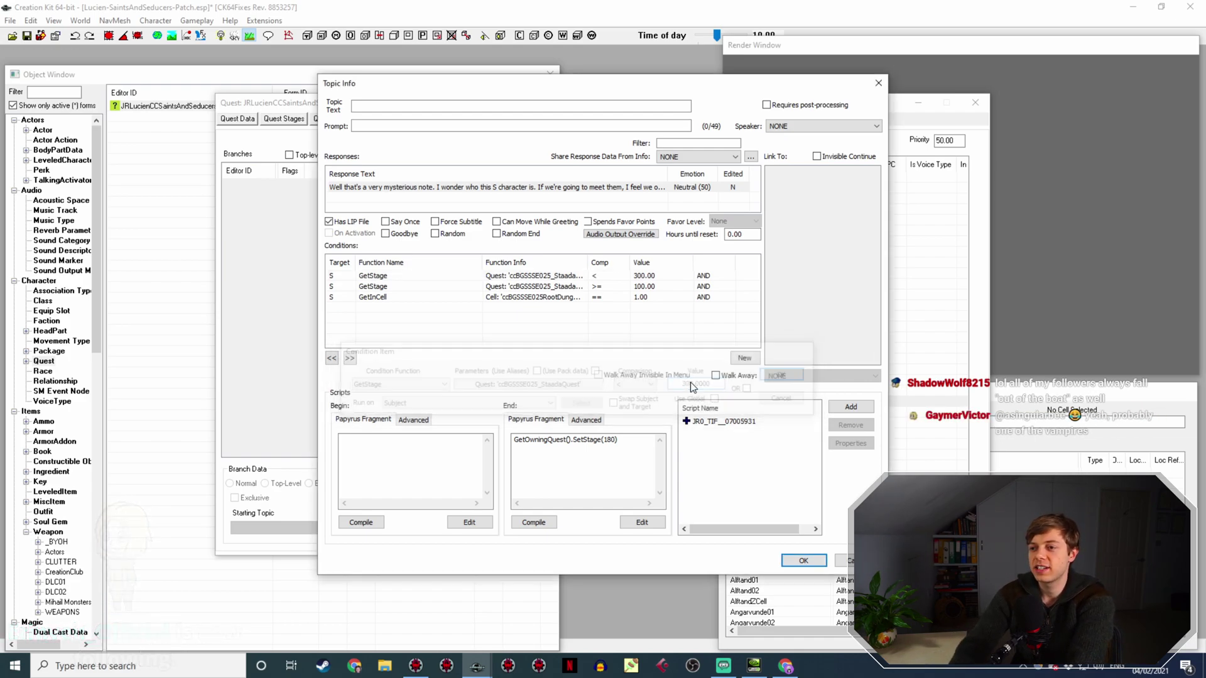
pyautogui.click(677, 277)
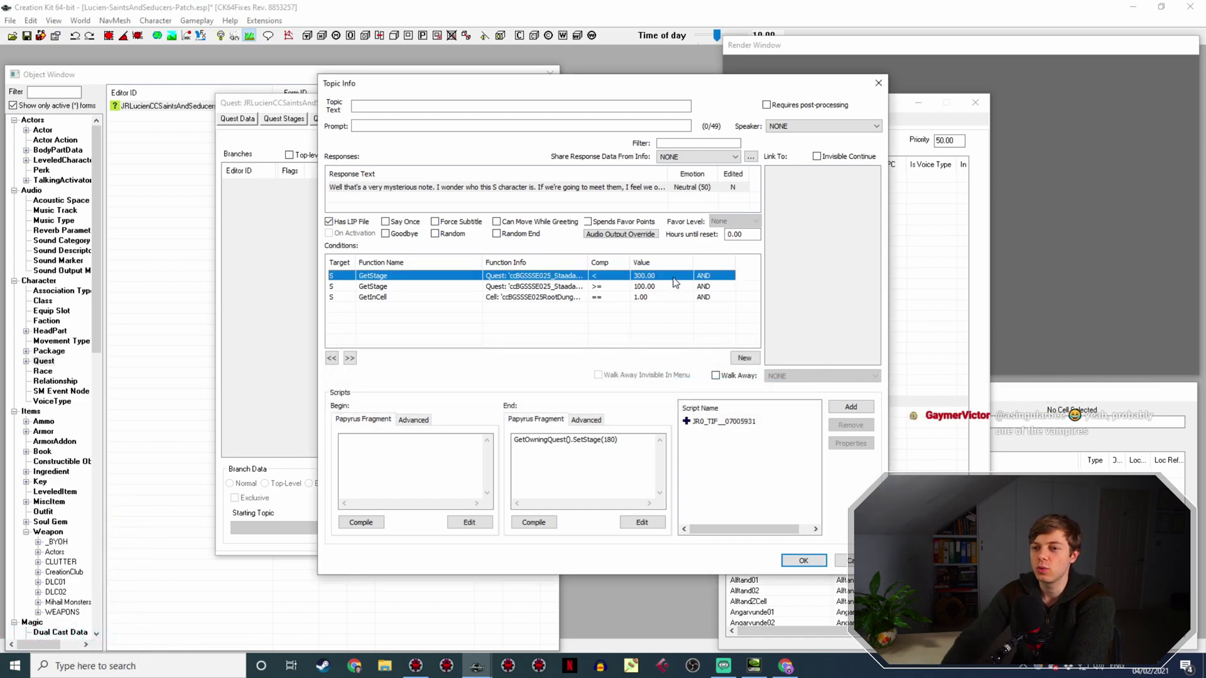
pyautogui.press('Right')
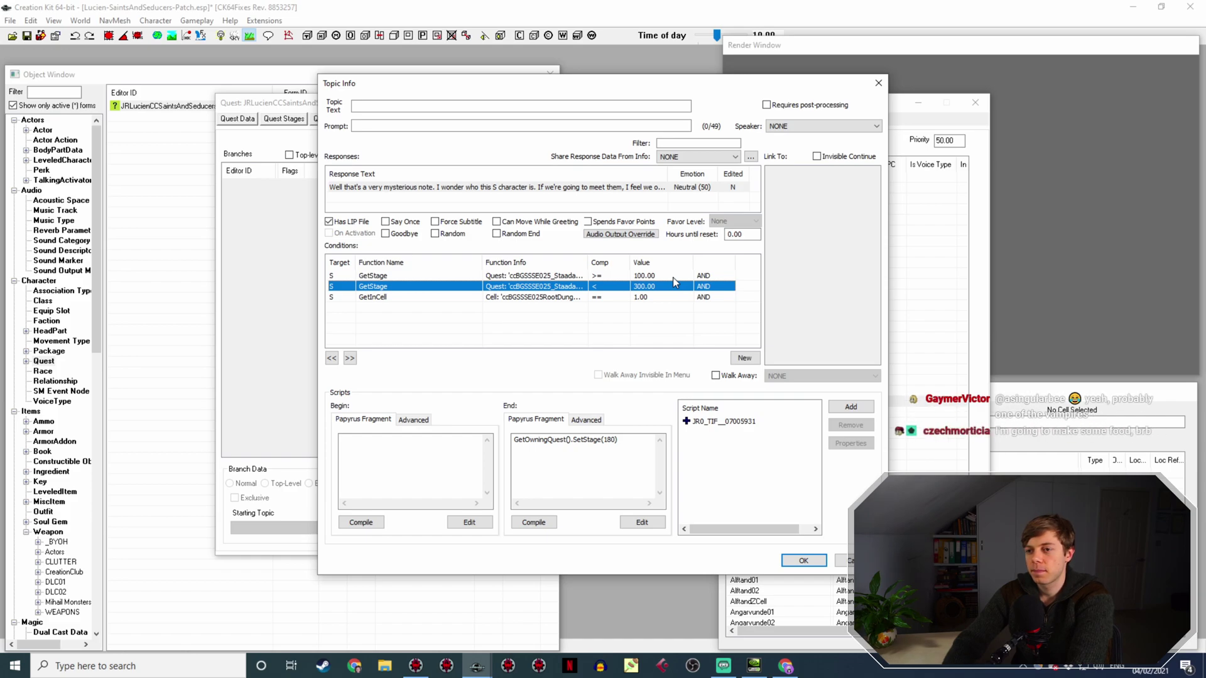
# Replace the note comment's GetInCell condition with an IsInInterior == 0 condition and save the topic info.
pyautogui.press('Down')
pyautogui.press('Delete')
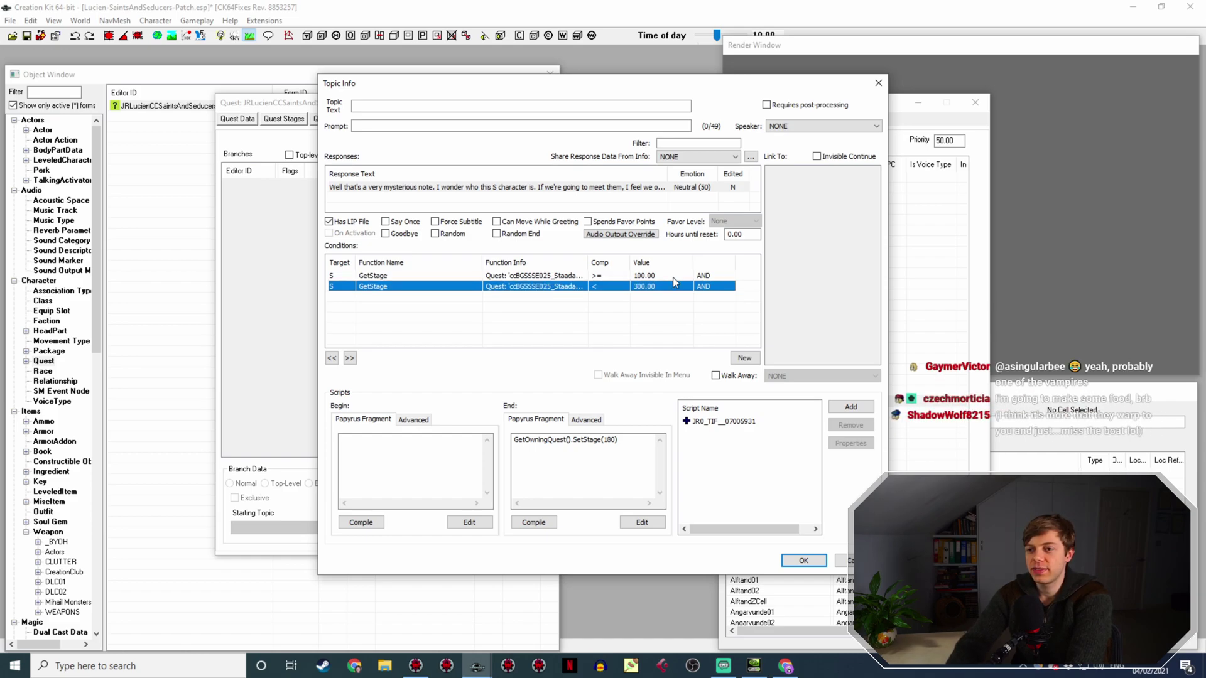
pyautogui.rightClick(543, 312)
pyautogui.click(553, 318)
pyautogui.click(421, 364)
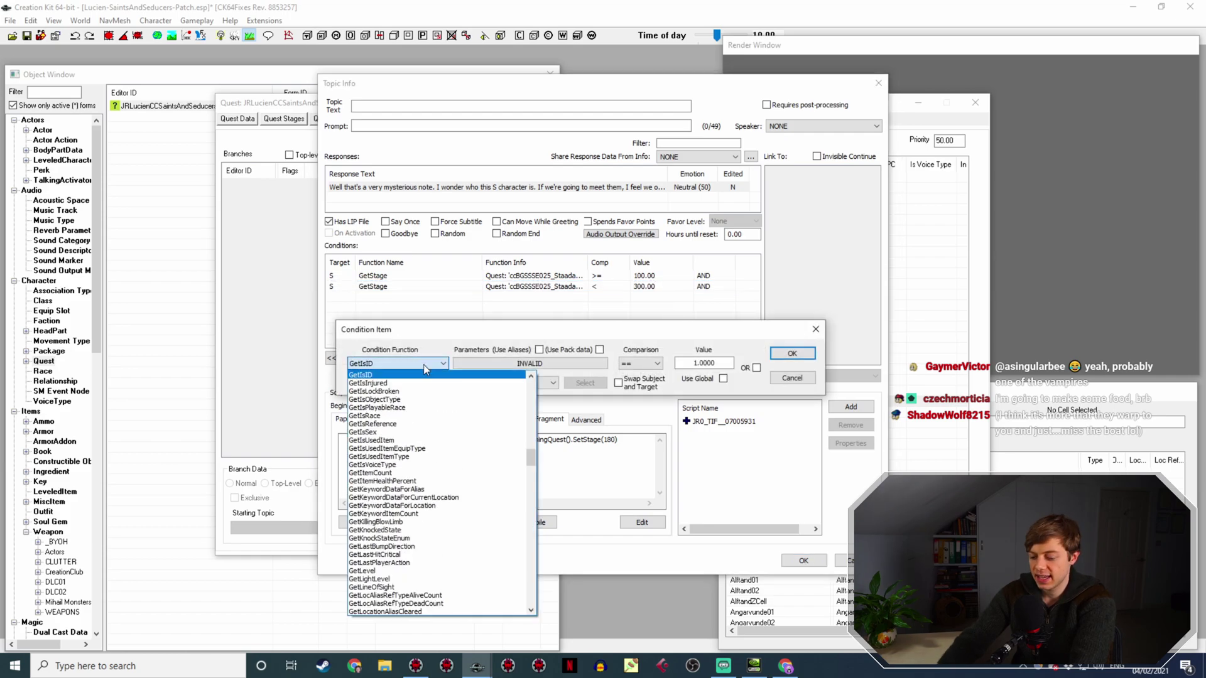
pyautogui.write('isinior')
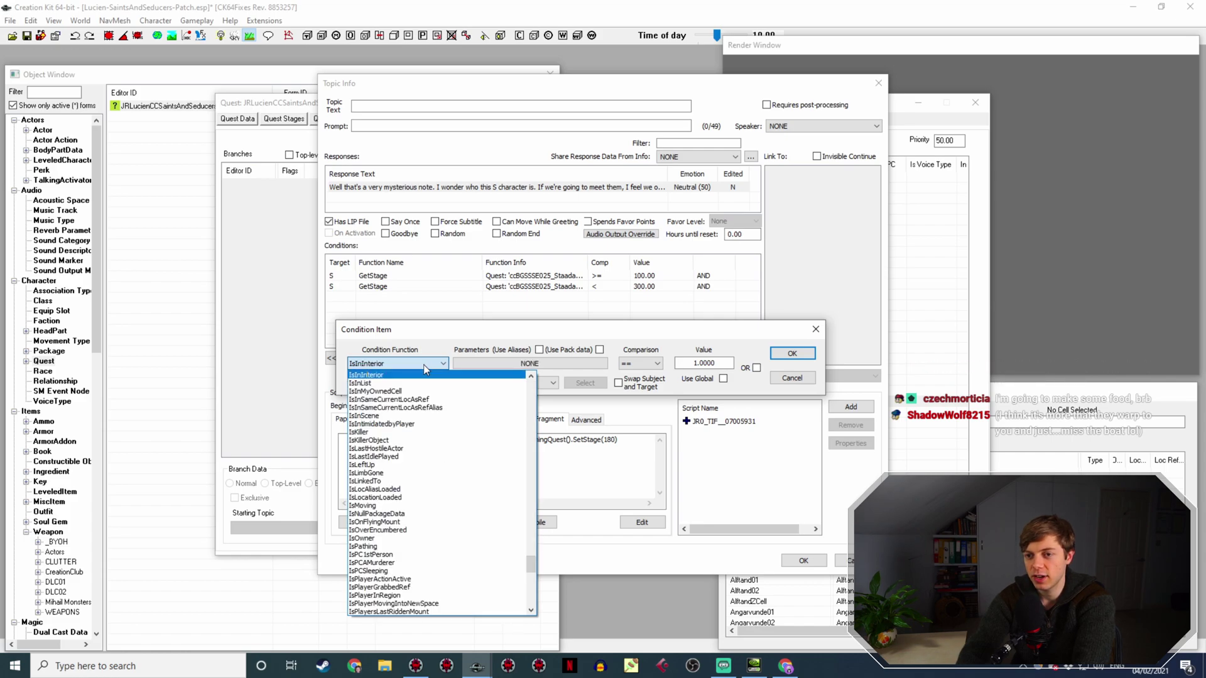
pyautogui.click(424, 366)
pyautogui.click(684, 363)
pyautogui.press('Delete')
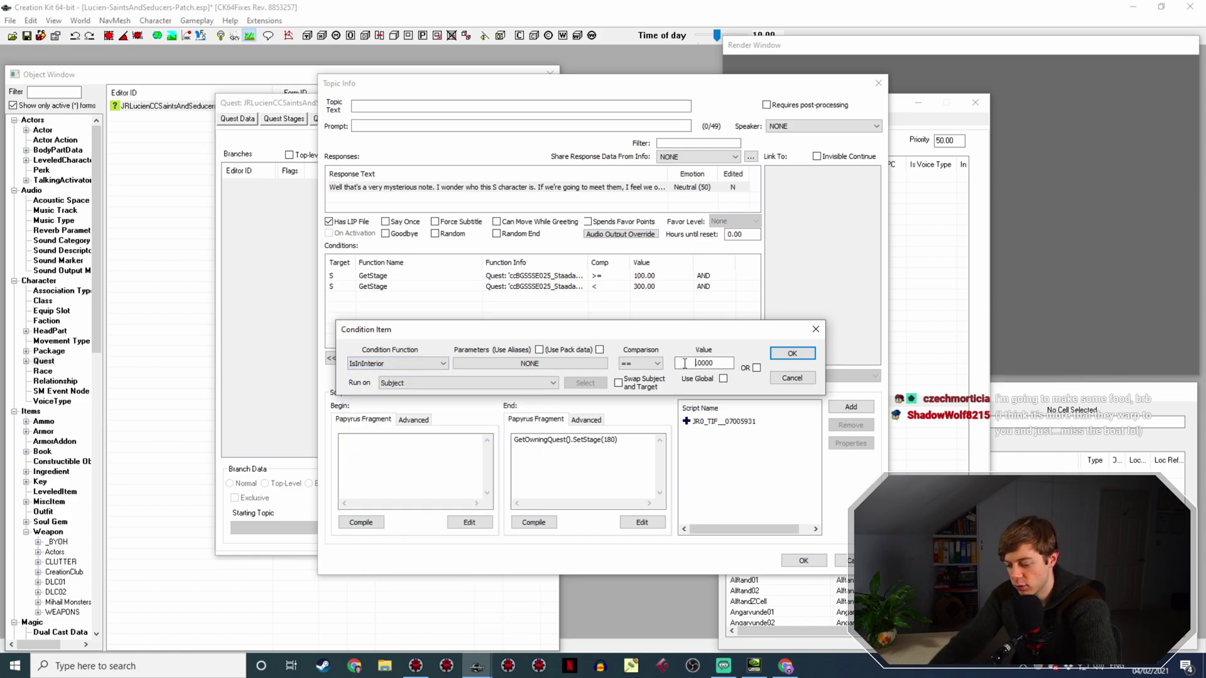
pyautogui.write('0')
pyautogui.click(792, 353)
pyautogui.rightClick(525, 316)
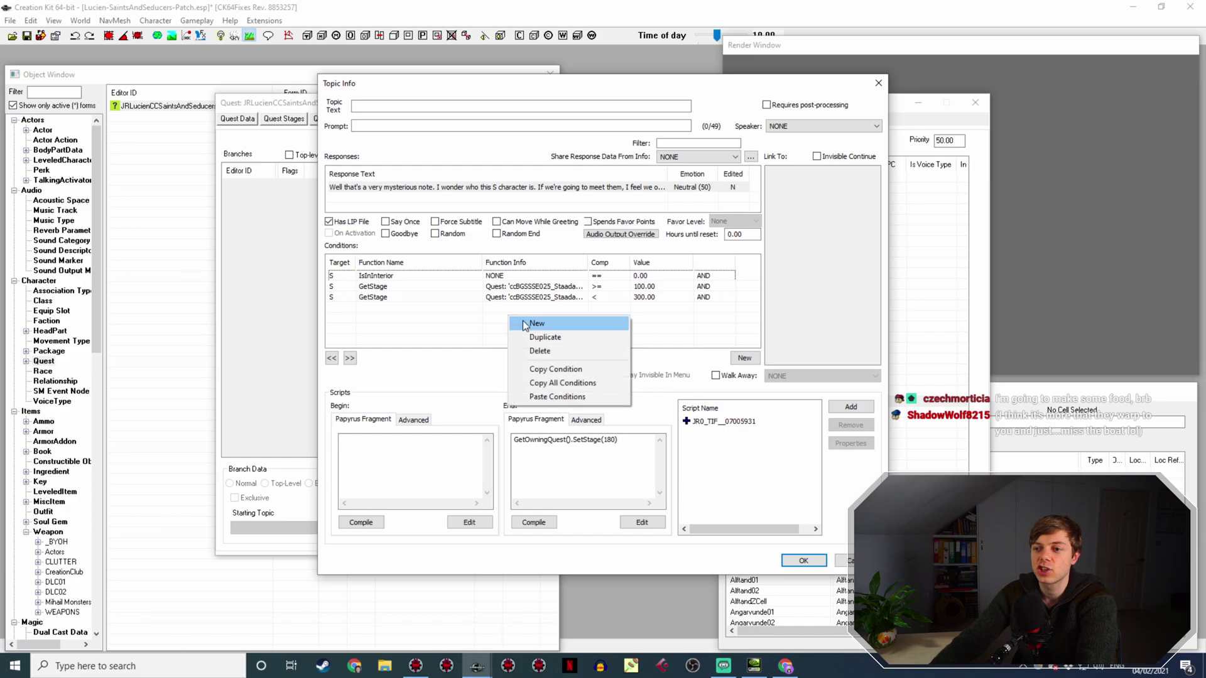
pyautogui.click(815, 559)
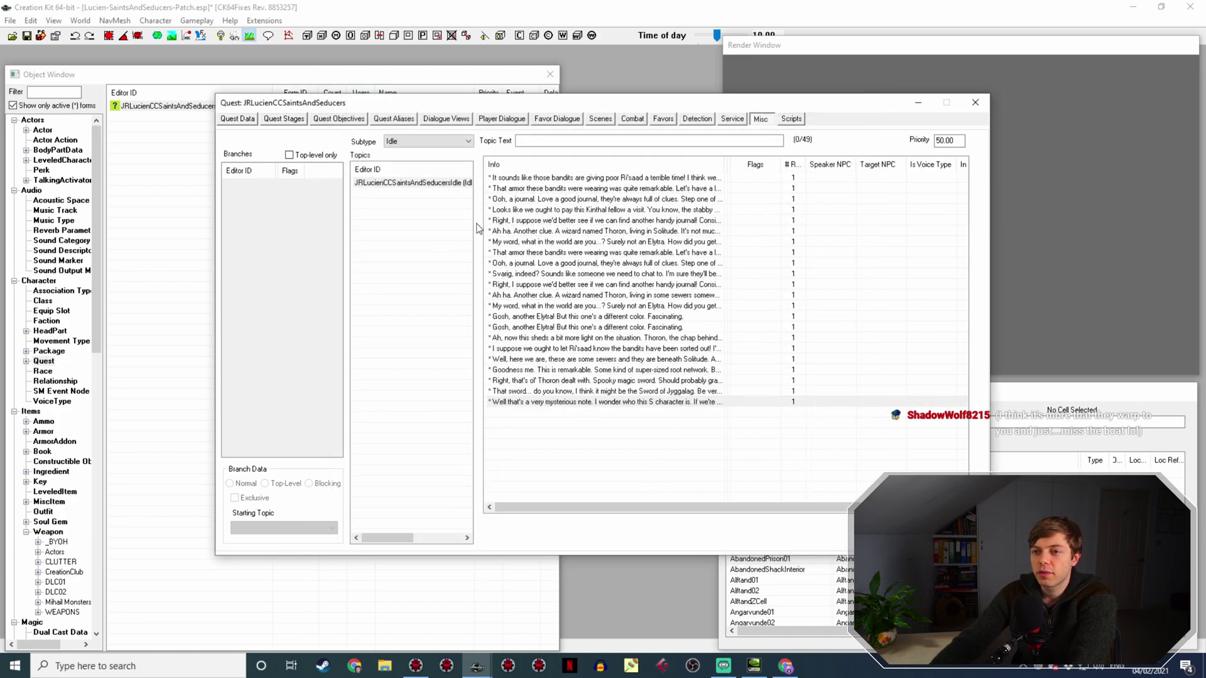
# After checking the Sword of Jyggalag line's conditions and the quest's stage list, start a new GetStageDone condition on the mysterious note line.
pyautogui.doubleClick(622, 392)
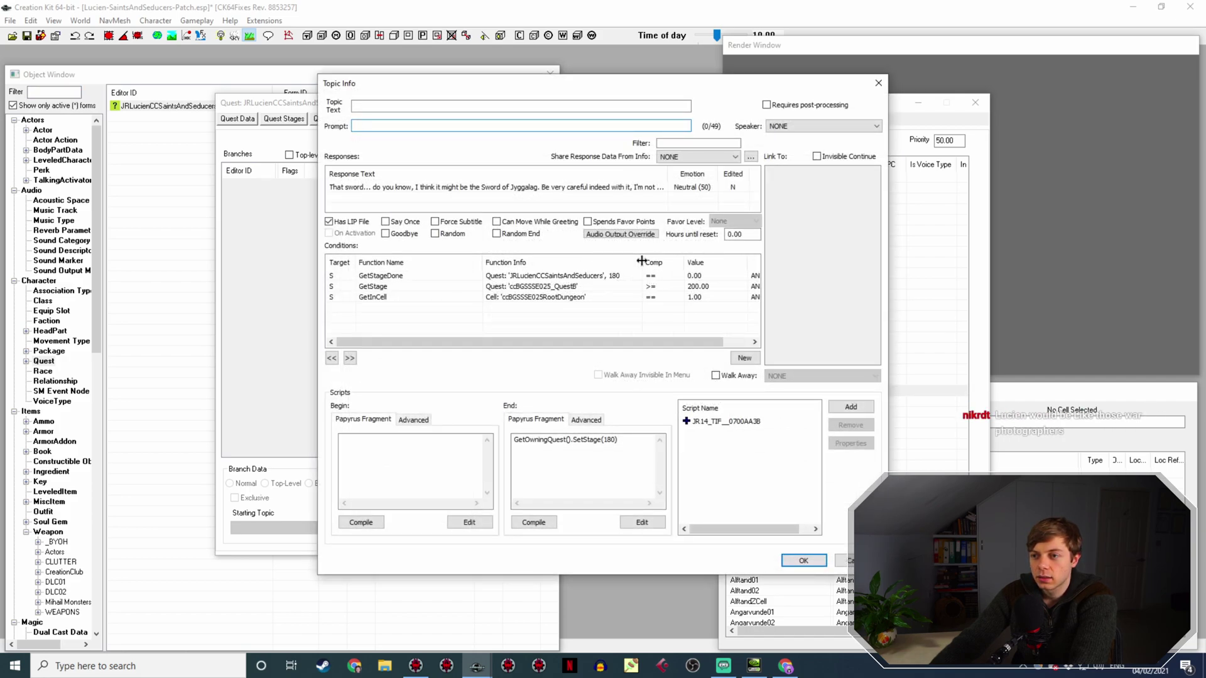
pyautogui.click(796, 561)
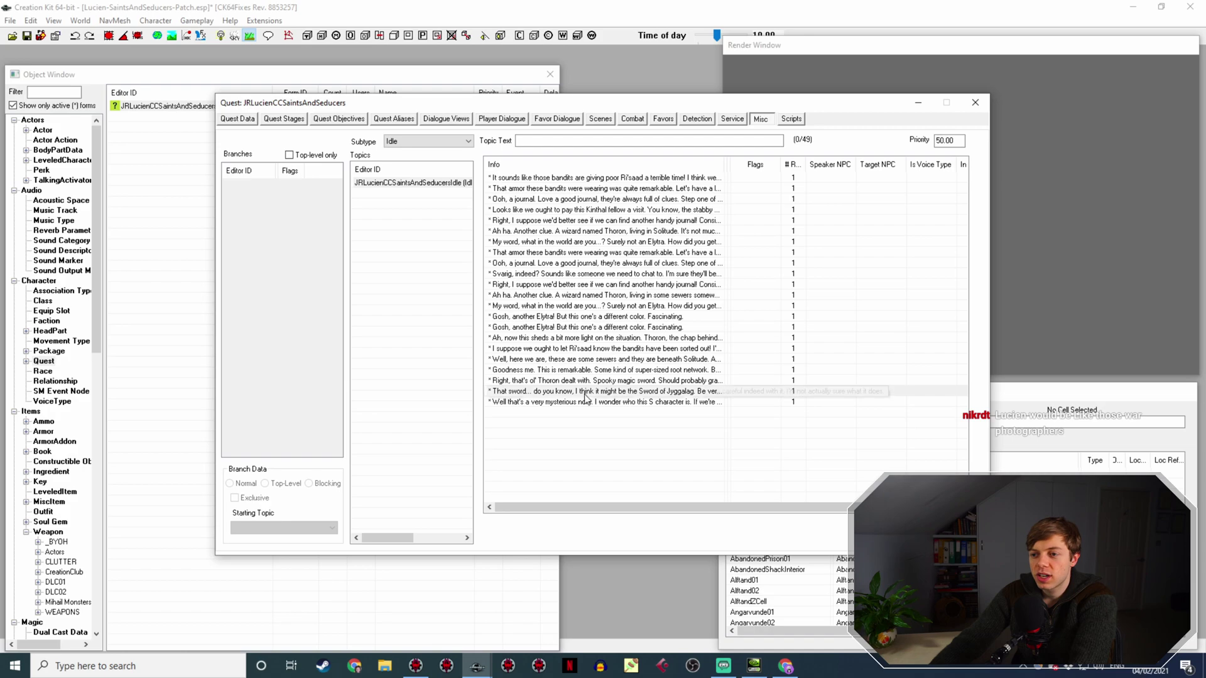
pyautogui.click(295, 120)
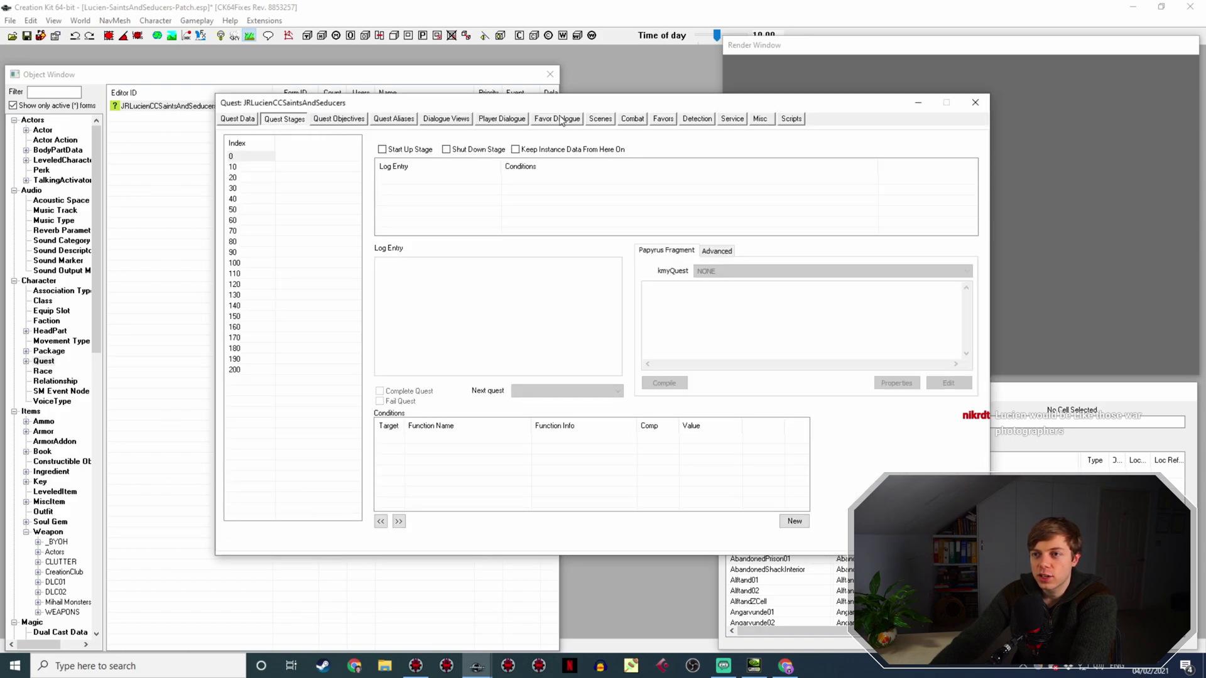
pyautogui.click(759, 120)
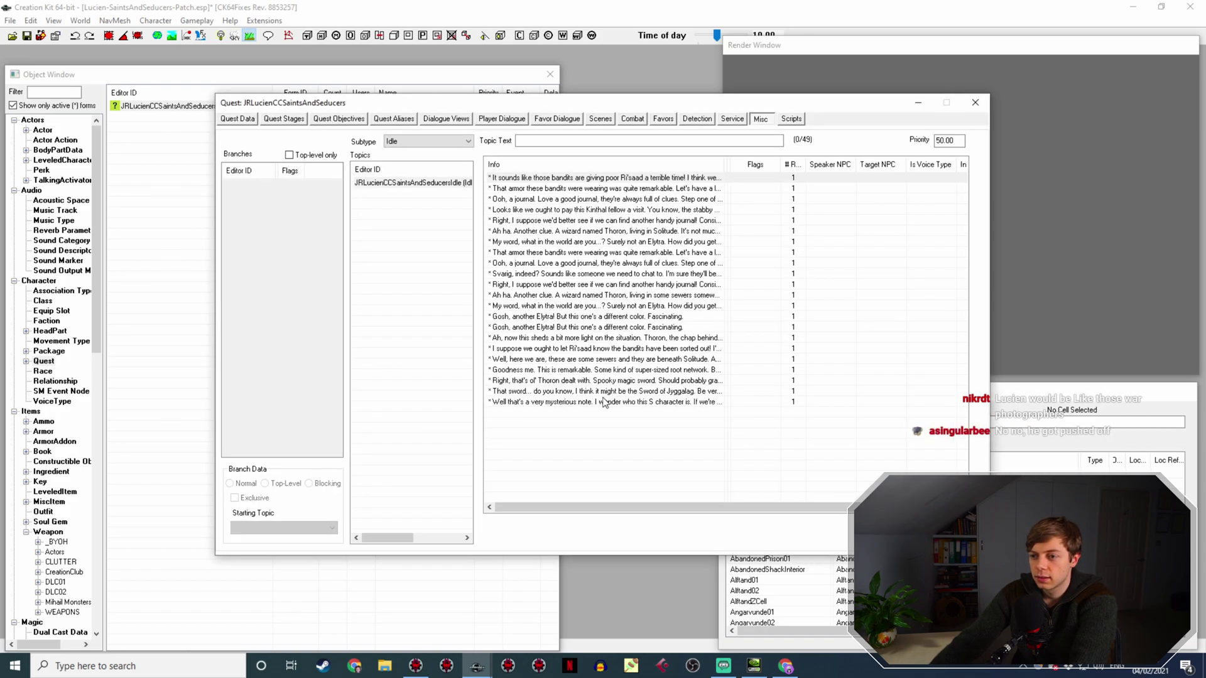
pyautogui.doubleClick(603, 403)
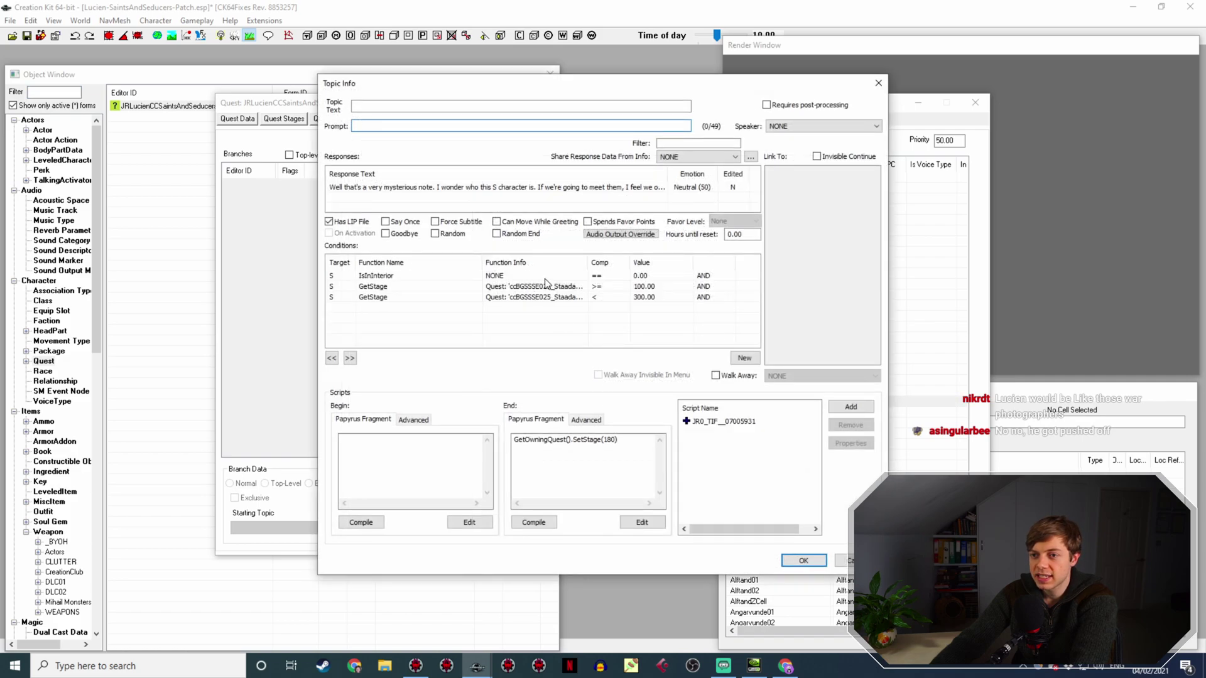
pyautogui.rightClick(521, 314)
pyautogui.click(534, 319)
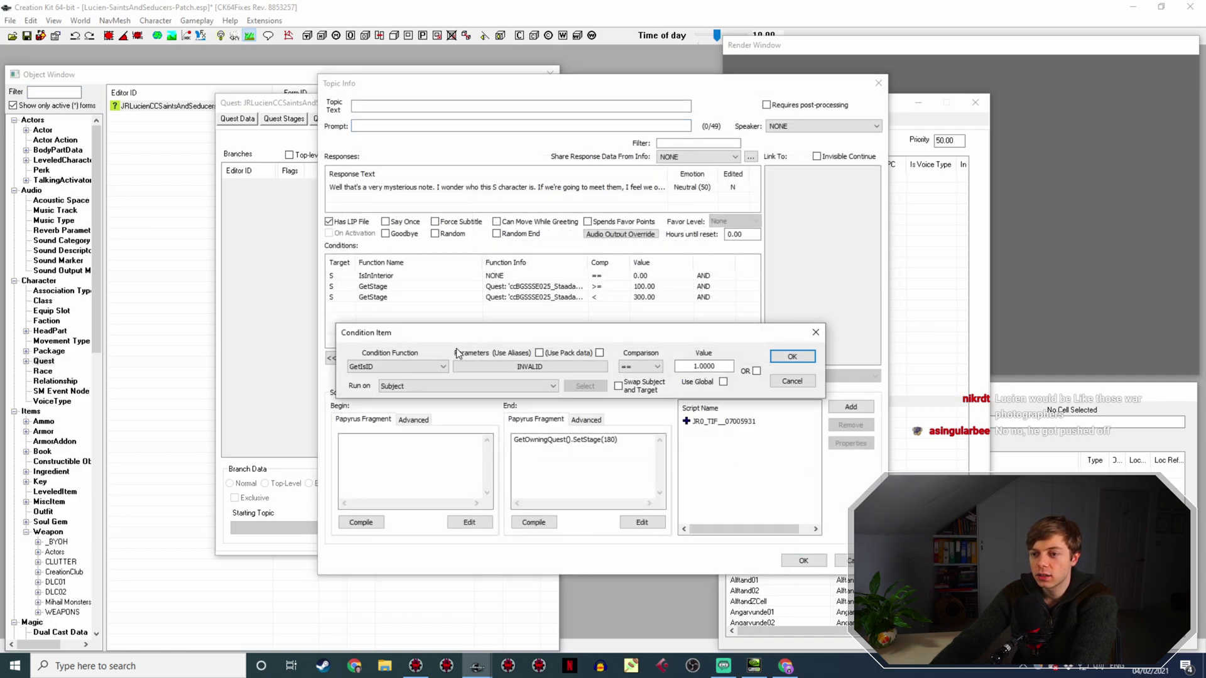
pyautogui.click(432, 366)
pyautogui.write('g')
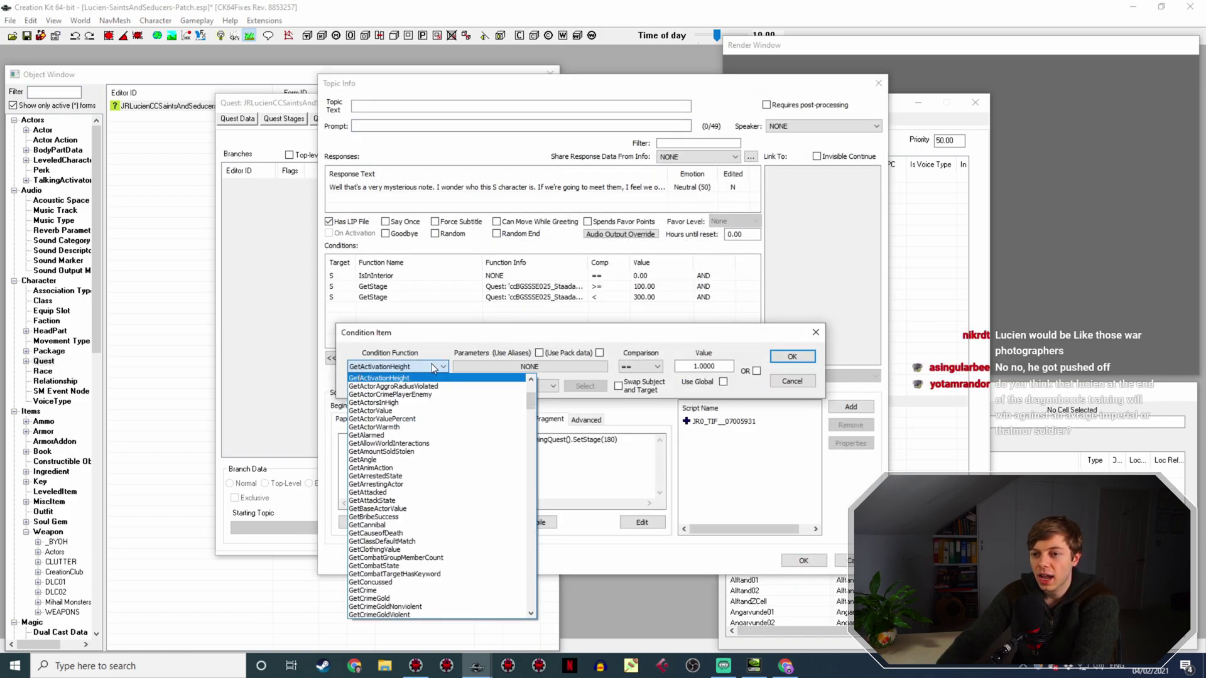
pyautogui.write('etstage')
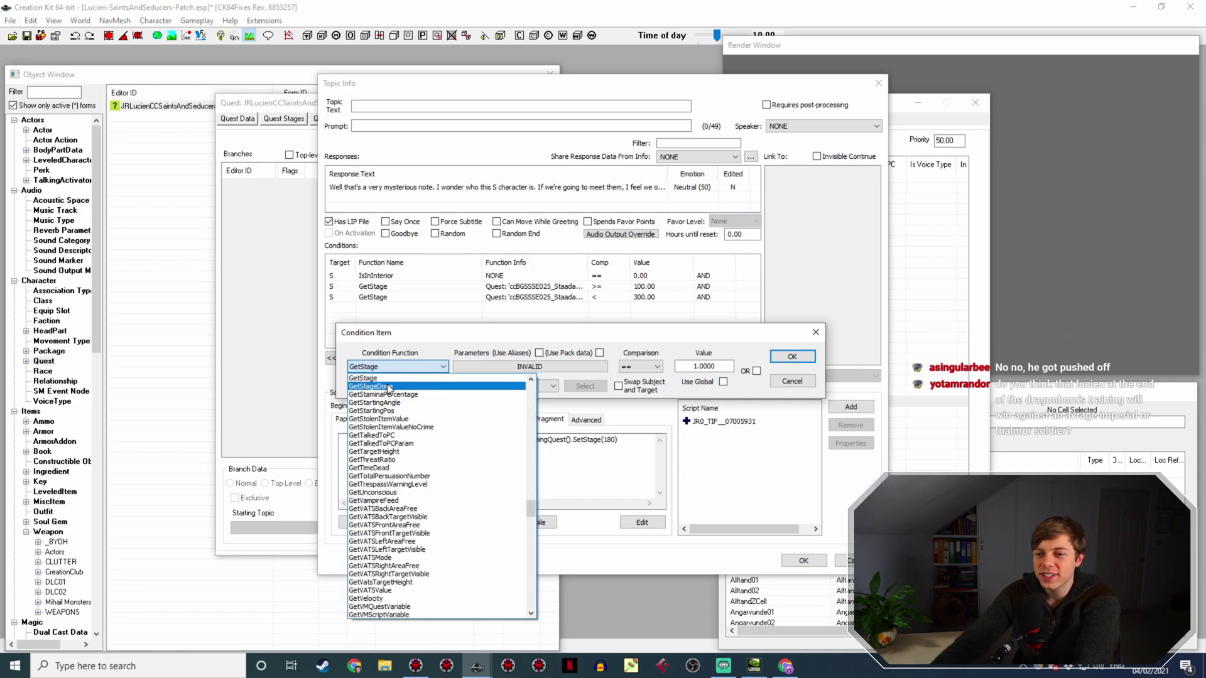
pyautogui.click(389, 386)
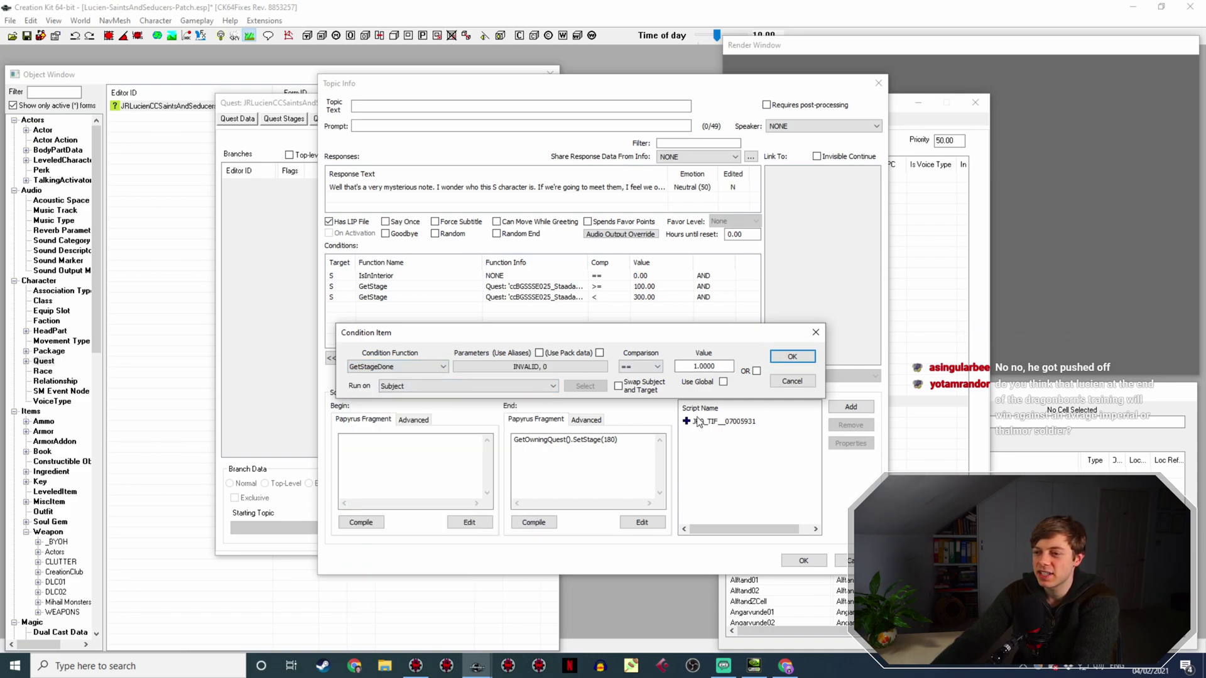
# Set the GetStageDone condition's quest parameter to JRLucienCCSaintsAndSeducers.
pyautogui.click(475, 364)
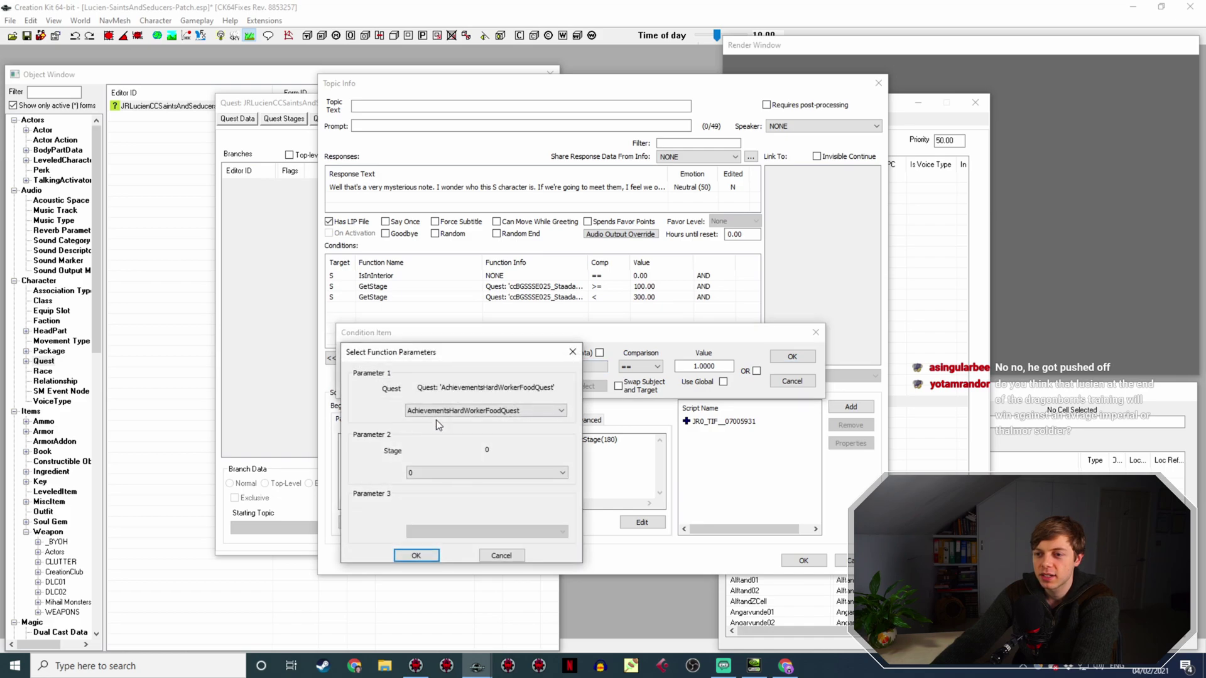
pyautogui.click(451, 412)
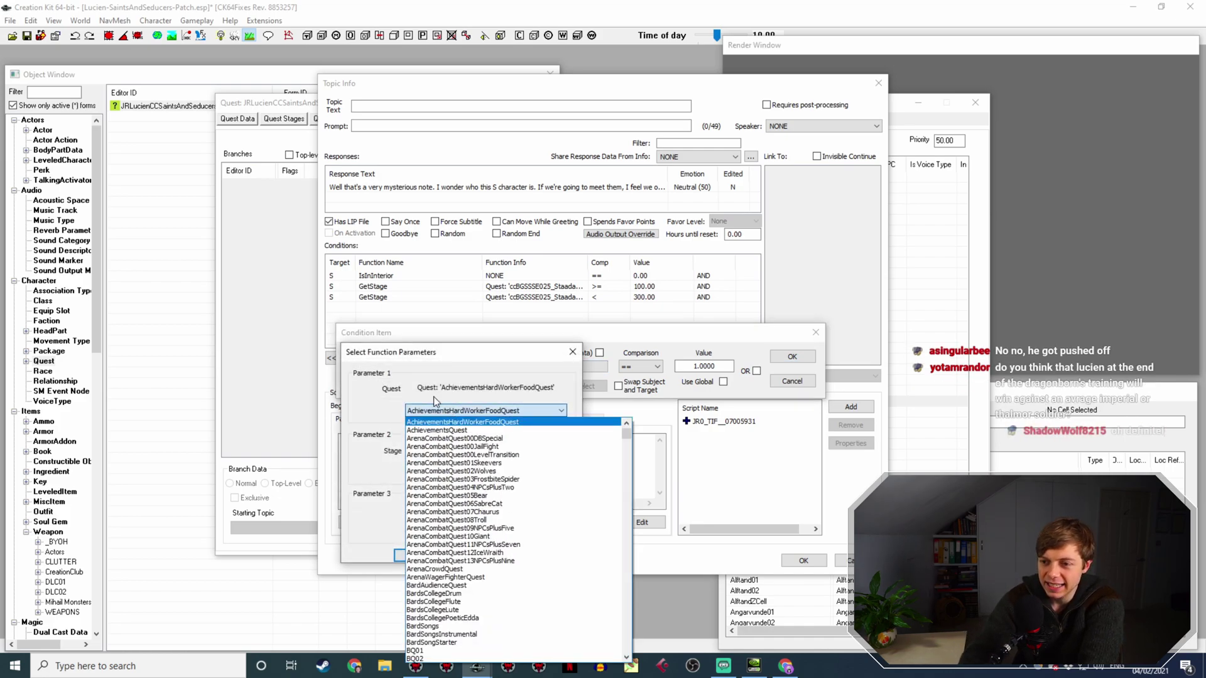
pyautogui.write('jail')
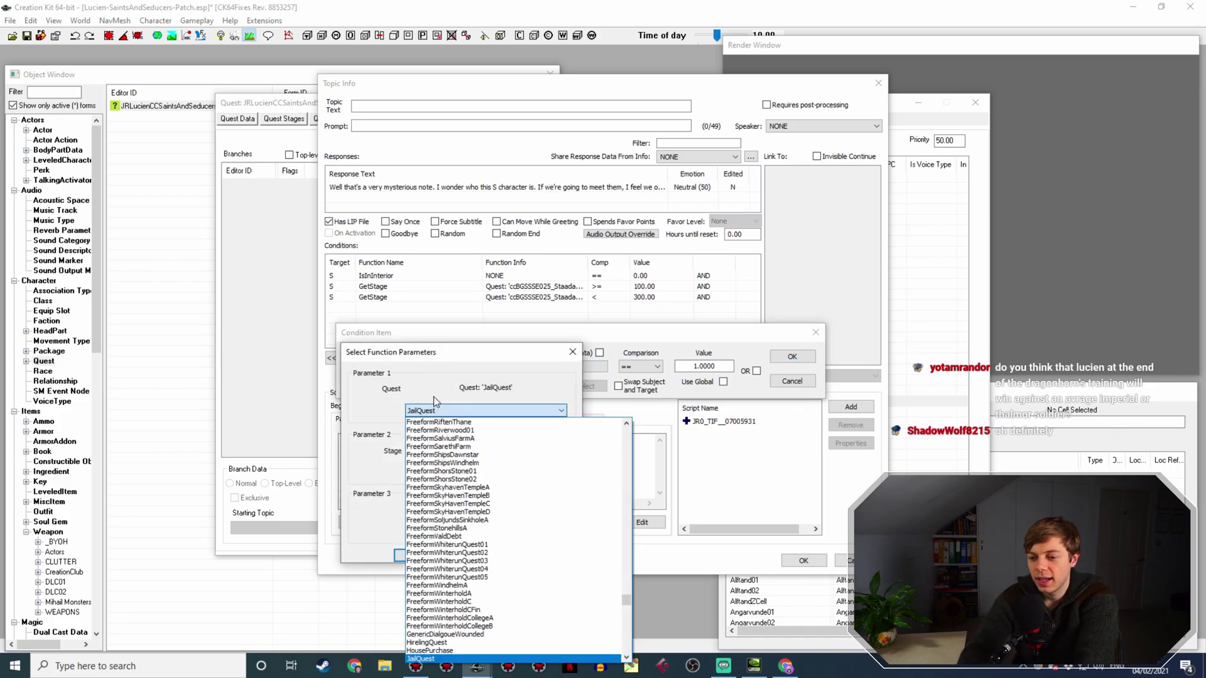
pyautogui.press('Down')
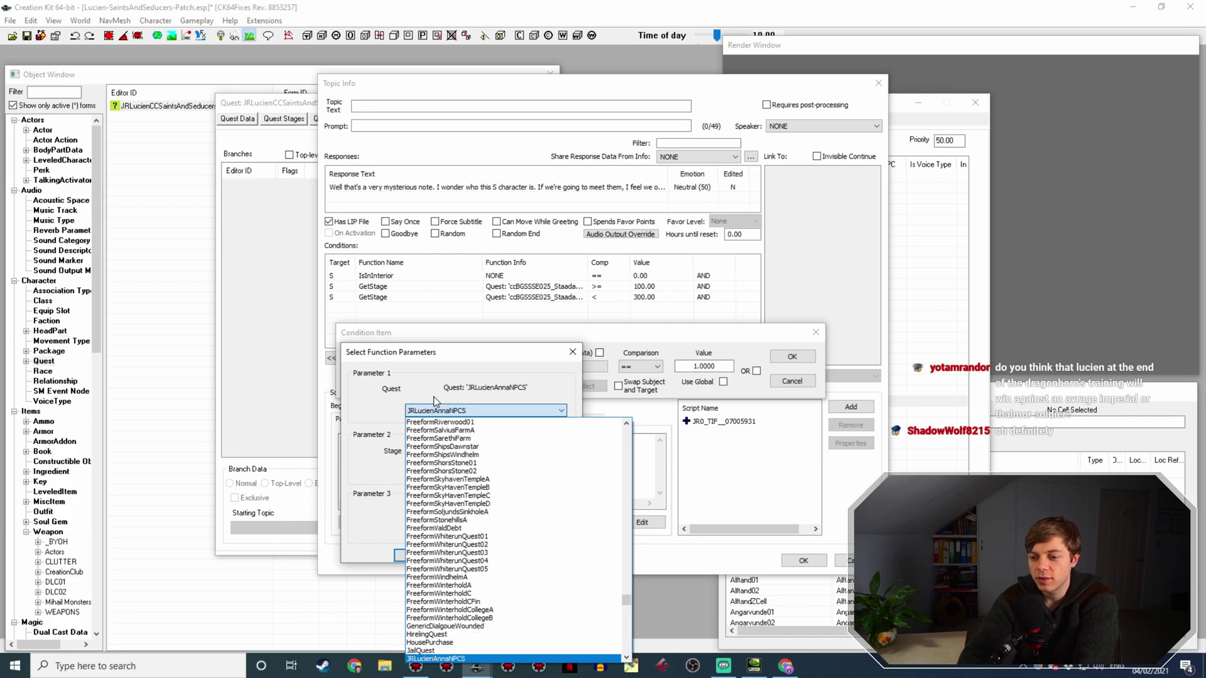
pyautogui.press('Down')
pyautogui.press('Down')
pyautogui.press('Down')
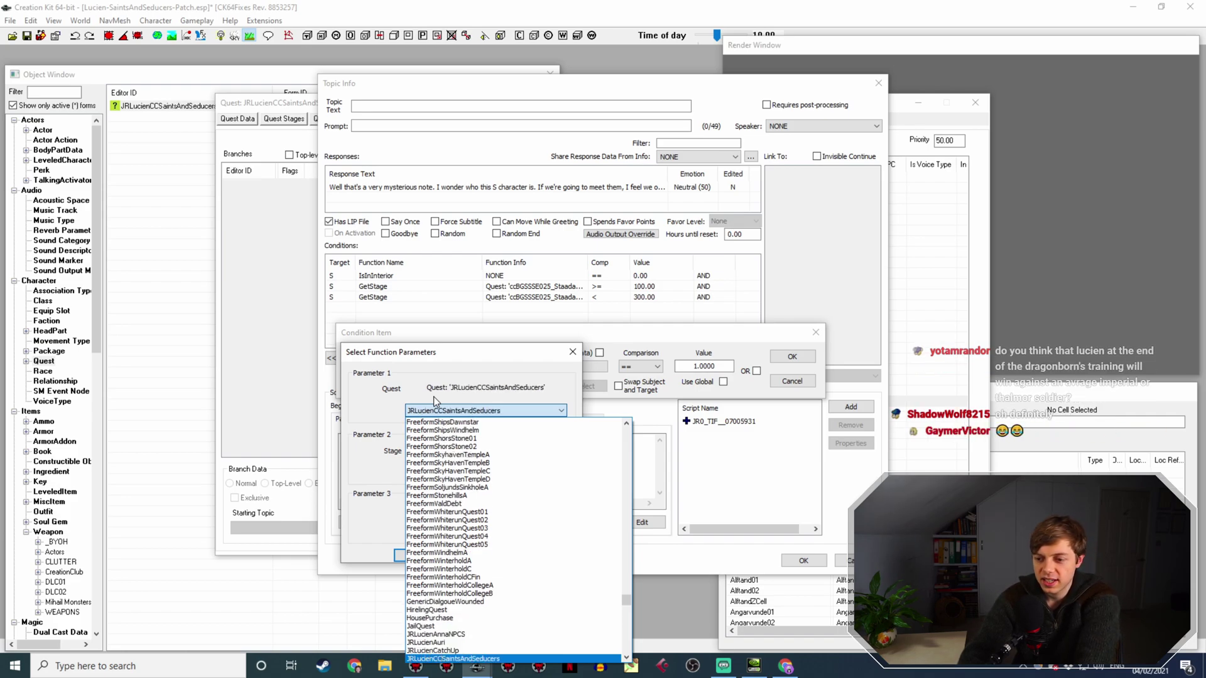
pyautogui.press('Return')
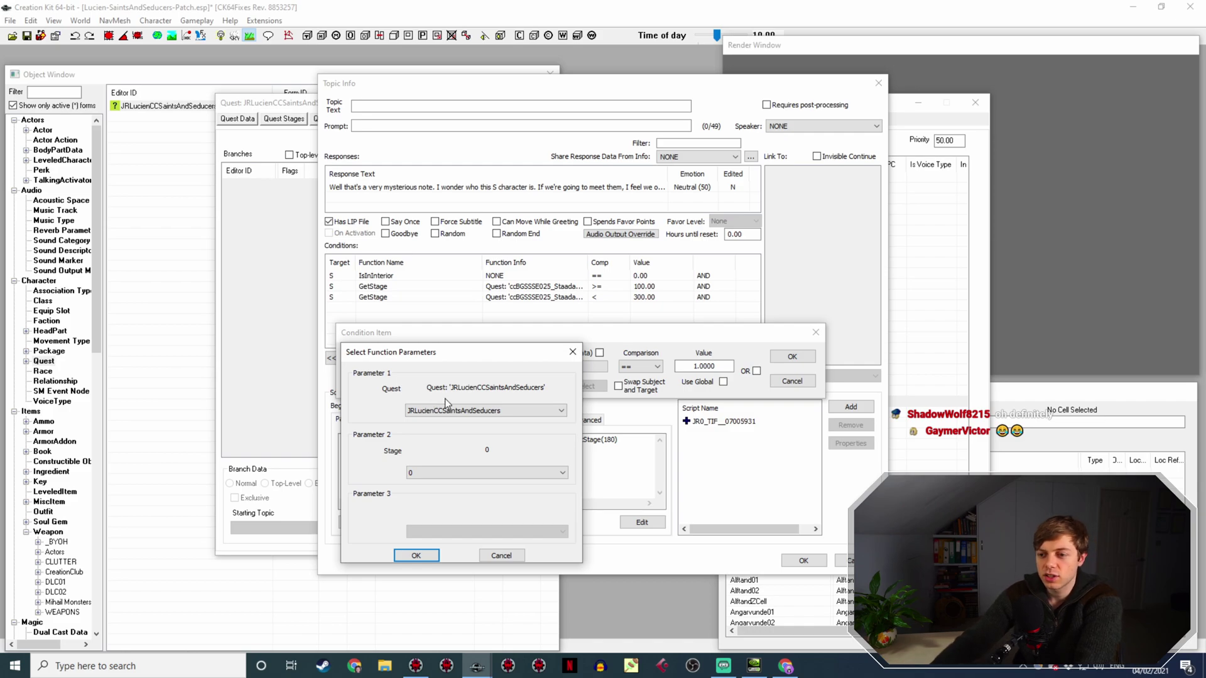
# Set the GetStageDone condition's stage parameter to 190 and its value to 0, and add it to the line.
pyautogui.click(460, 474)
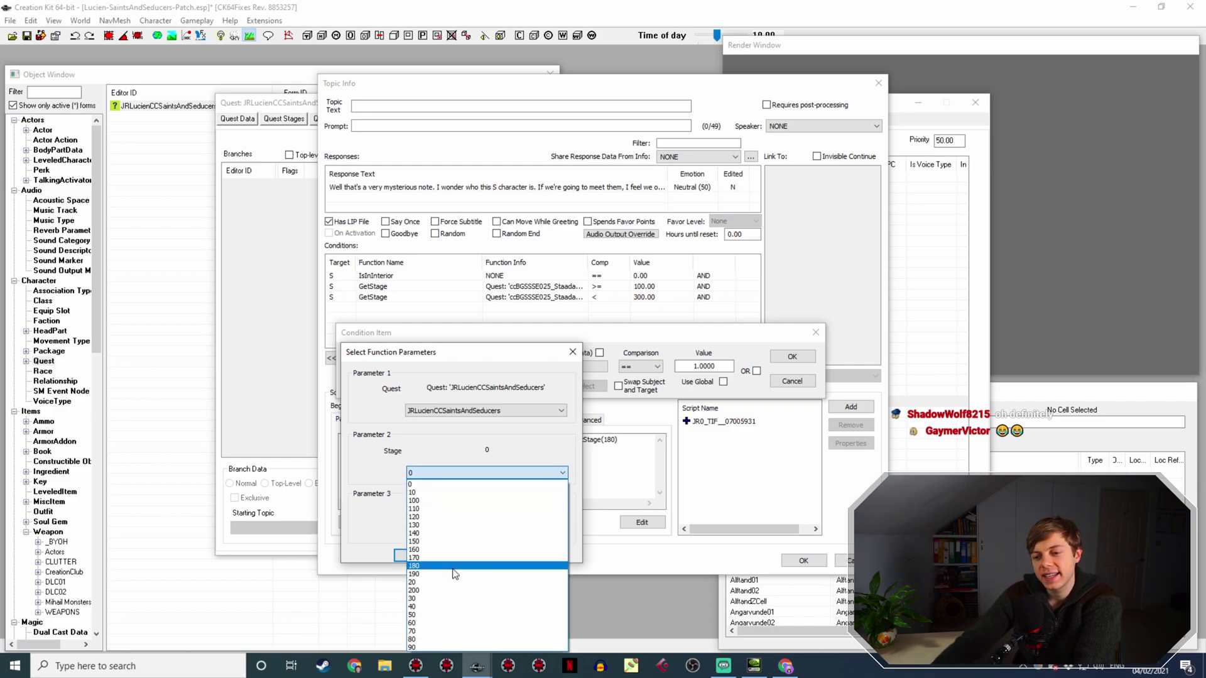
pyautogui.click(453, 573)
pyautogui.click(418, 557)
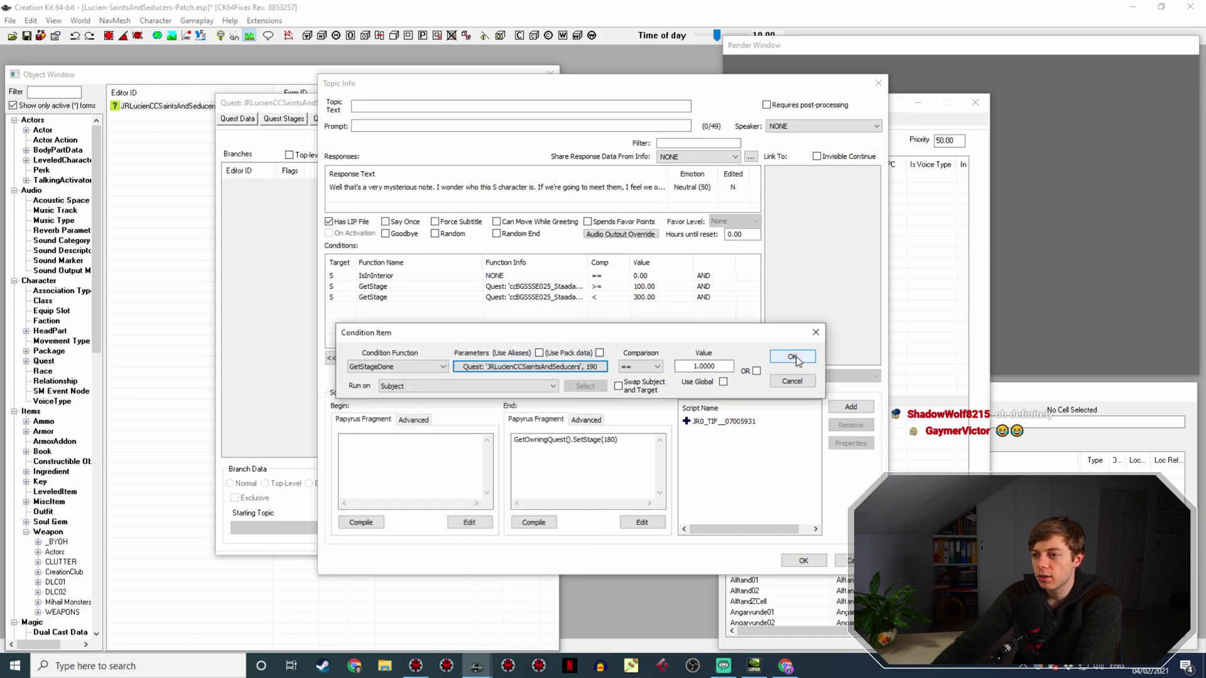
pyautogui.click(695, 366)
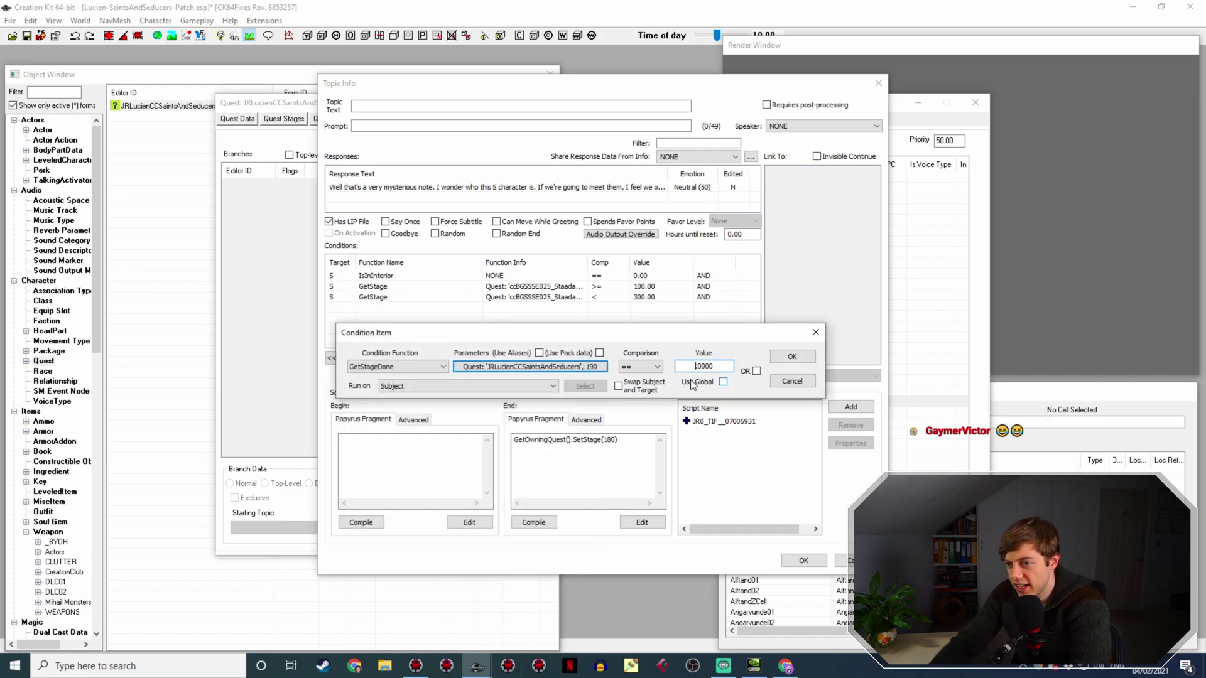
pyautogui.write('0')
pyautogui.press('Return')
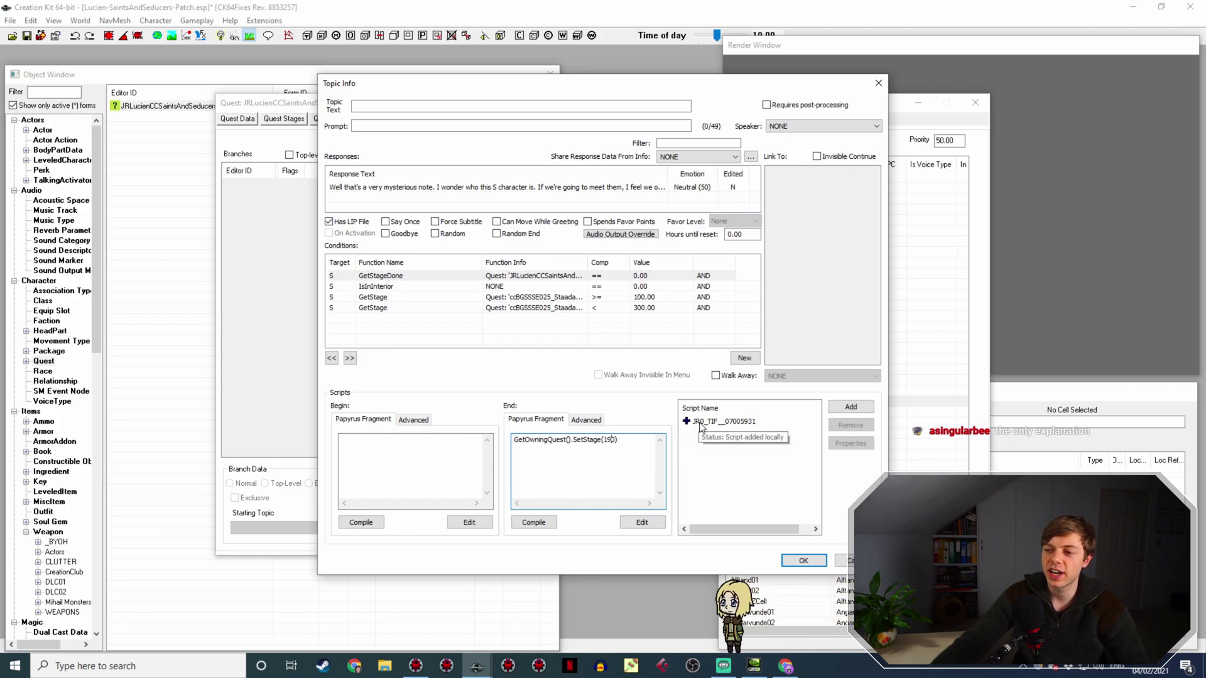
# Change the note line's end fragment to GetOwningQuest().SetStage(190), compile it and save the topic info.
pyautogui.click(548, 523)
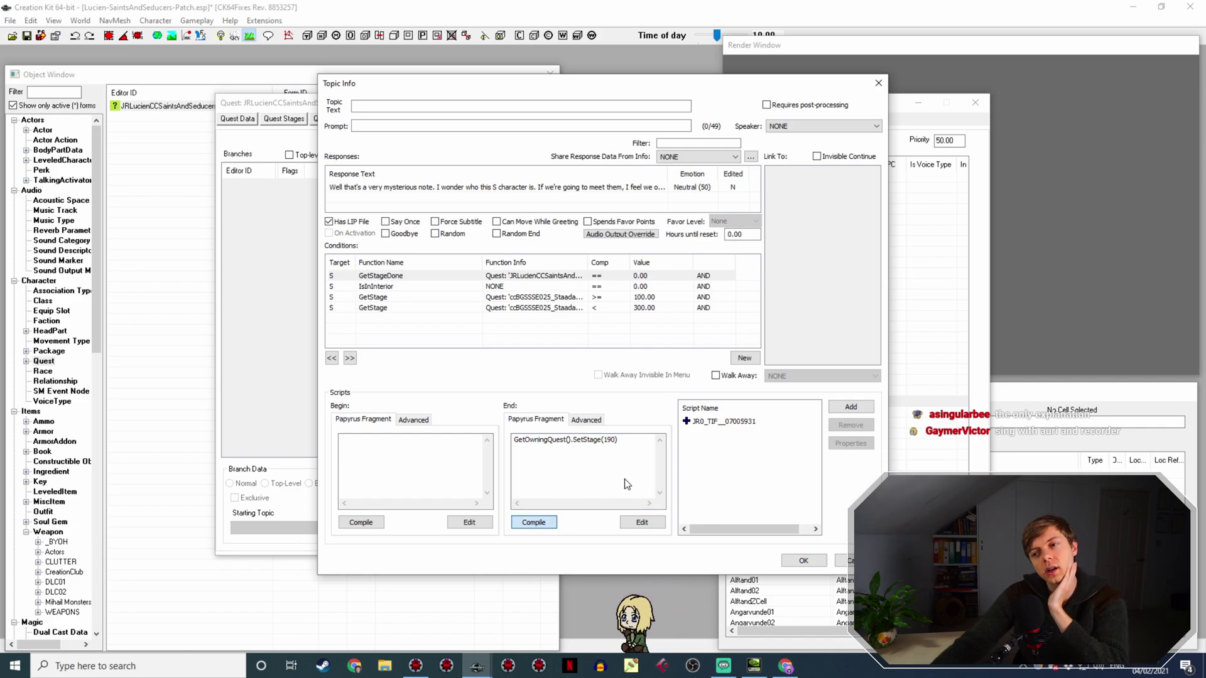
pyautogui.click(809, 561)
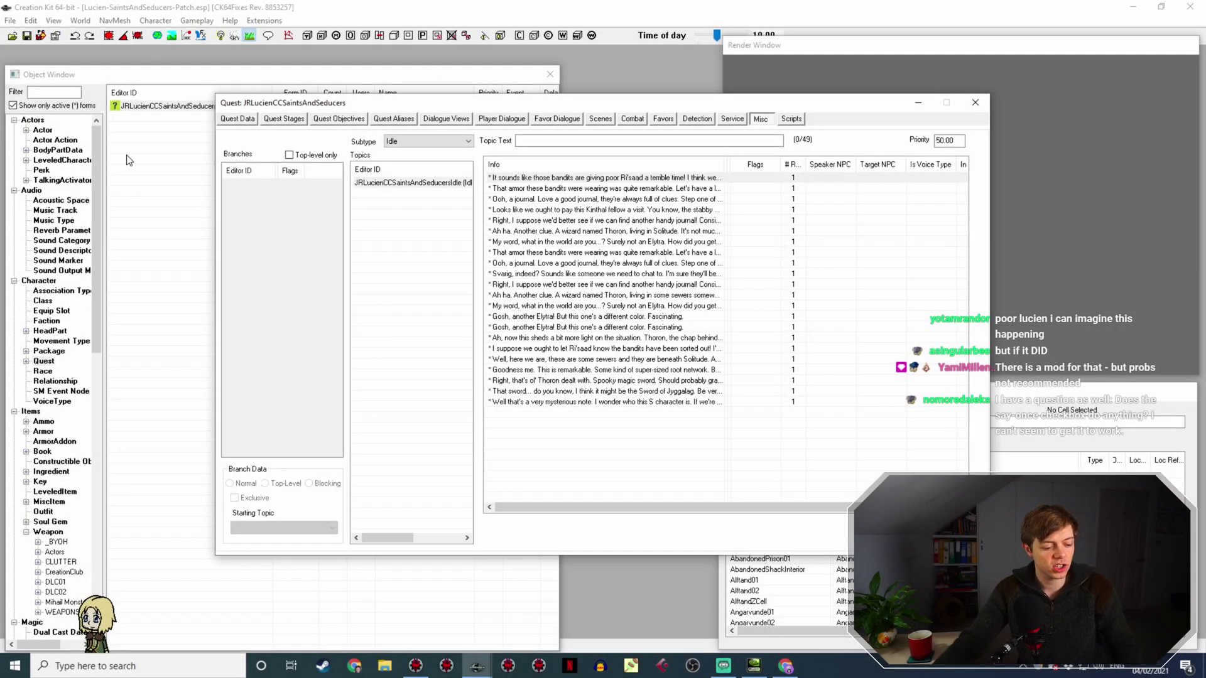
pyautogui.click(56, 289)
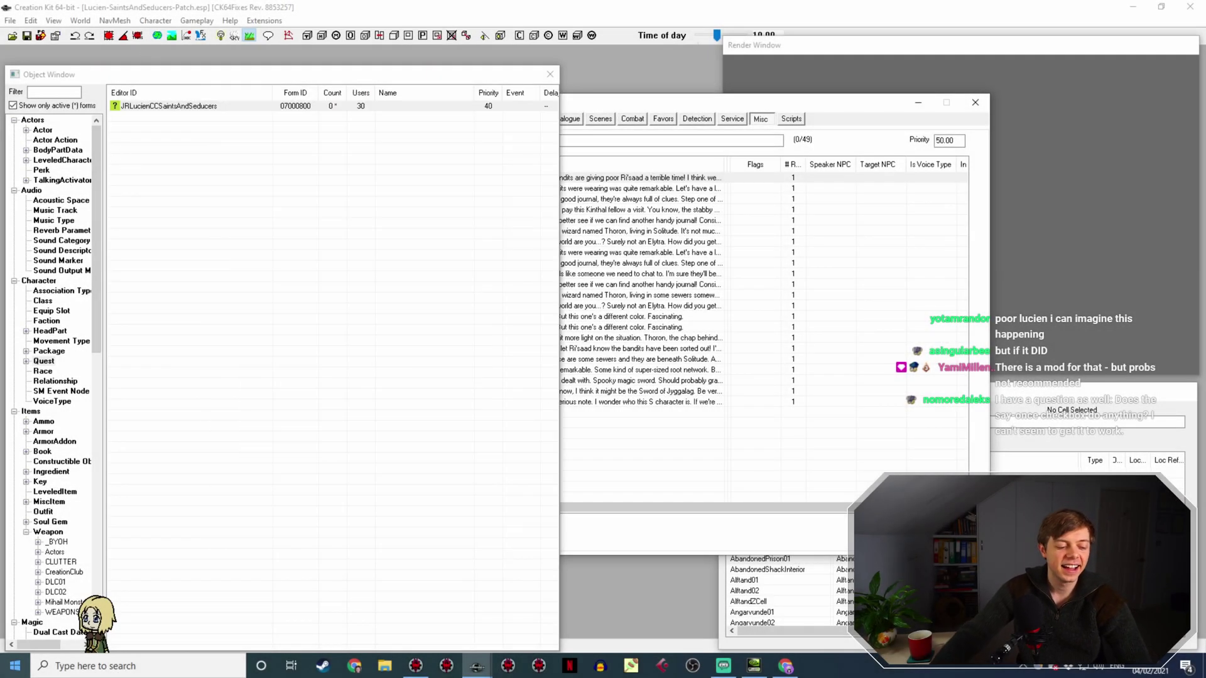
pyautogui.click(730, 105)
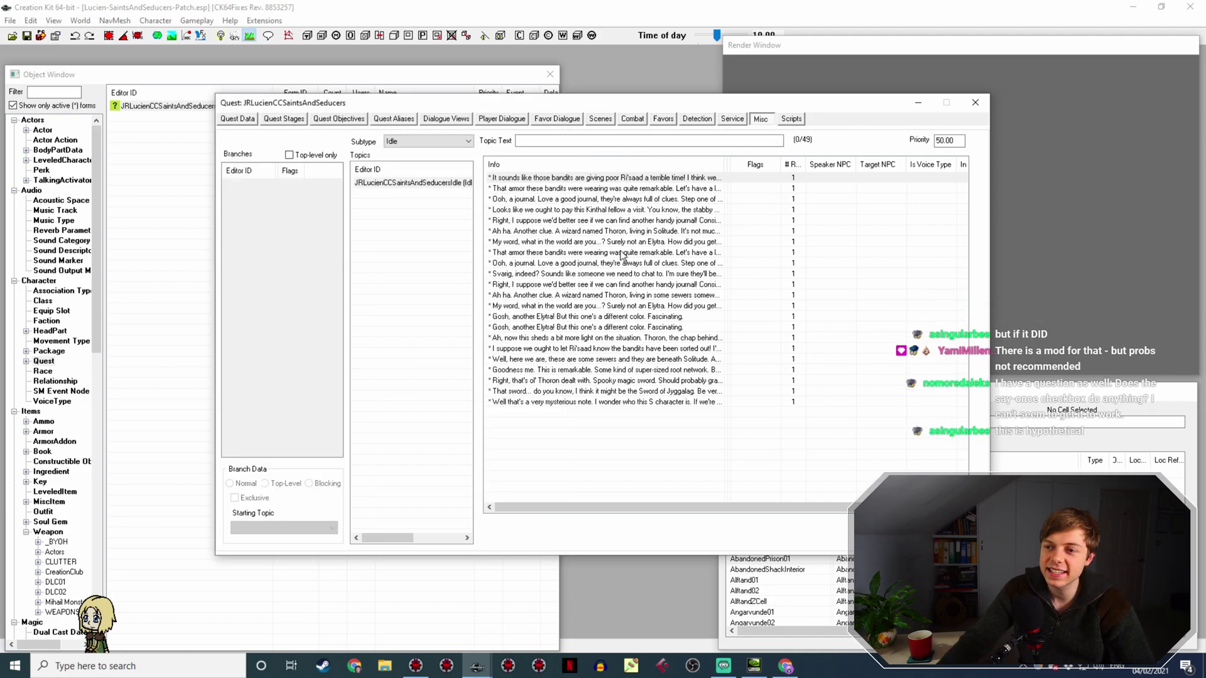
# Reopen the mysterious note line and review its conditions with the Function Info column widened.
pyautogui.doubleClick(573, 403)
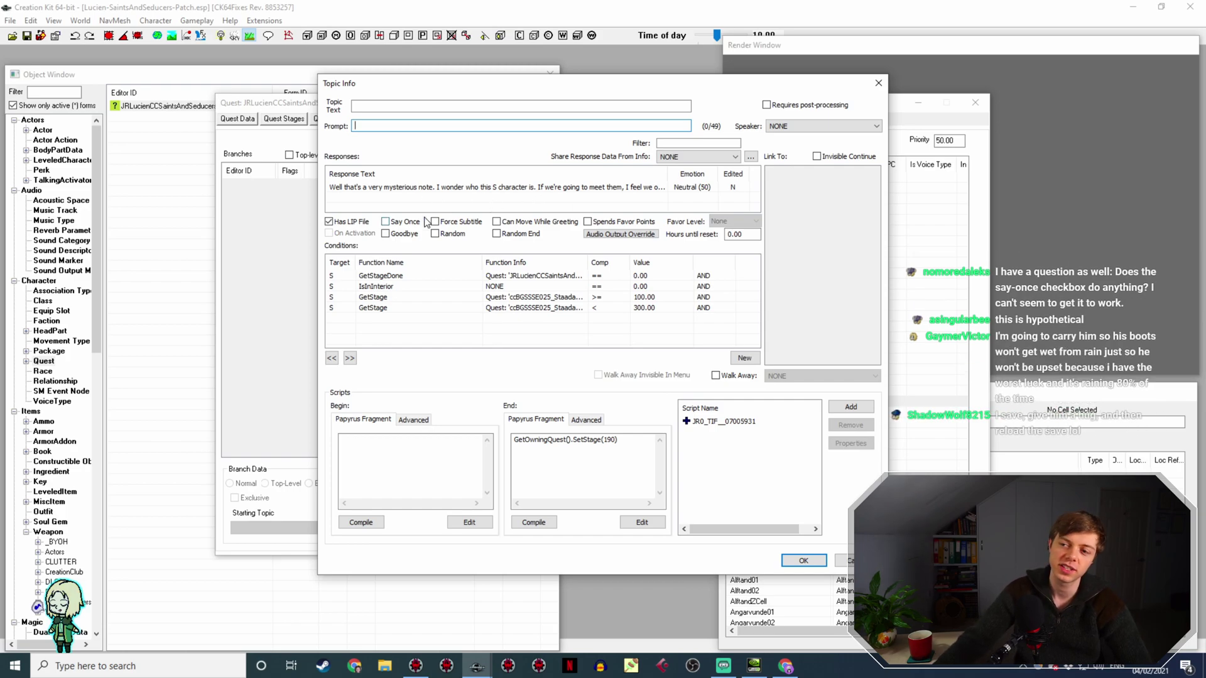
pyautogui.moveTo(584, 258); pyautogui.dragTo(617, 260)
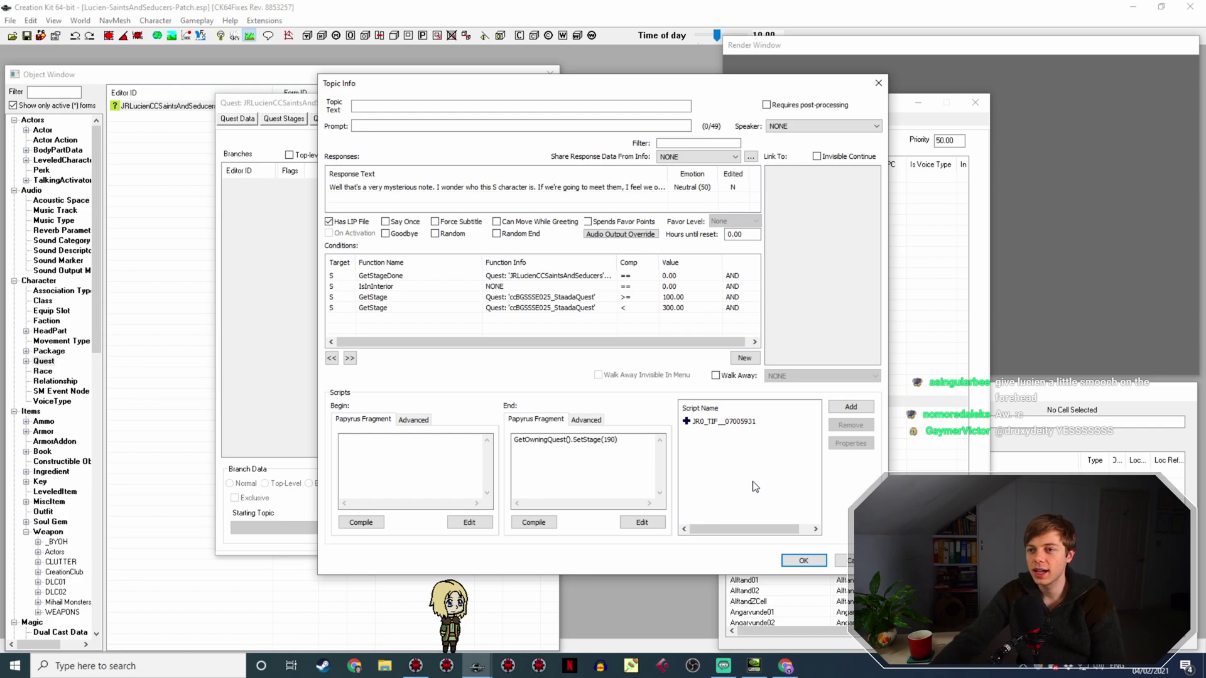
pyautogui.click(804, 561)
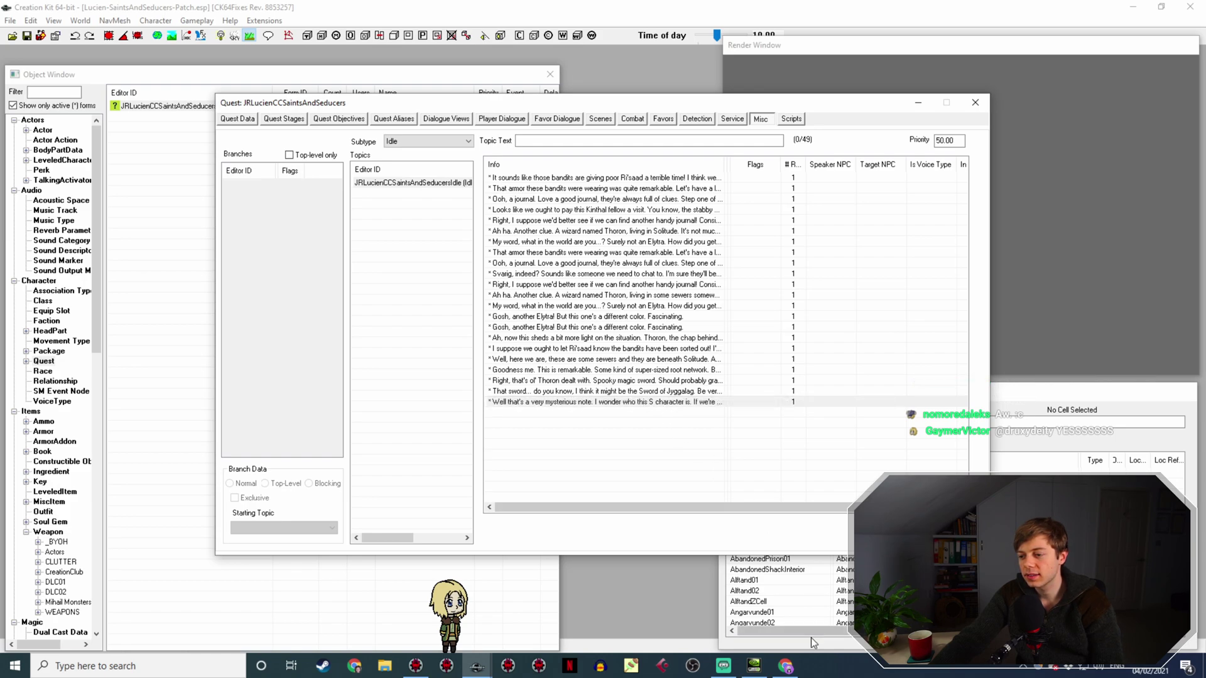
# Check the StaadaQuest stages in SSEEdit, and read the detailed walkthrough on the wiki's Staada's Quest page in Chrome.
pyautogui.click(415, 666)
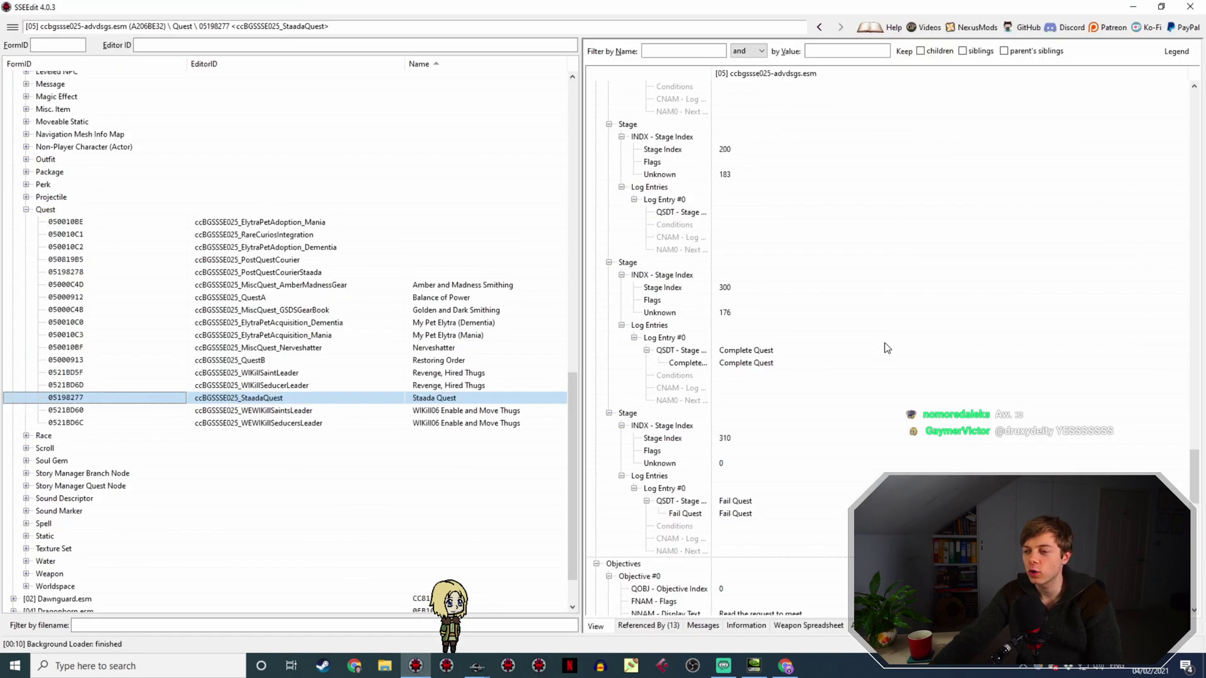
pyautogui.click(782, 671)
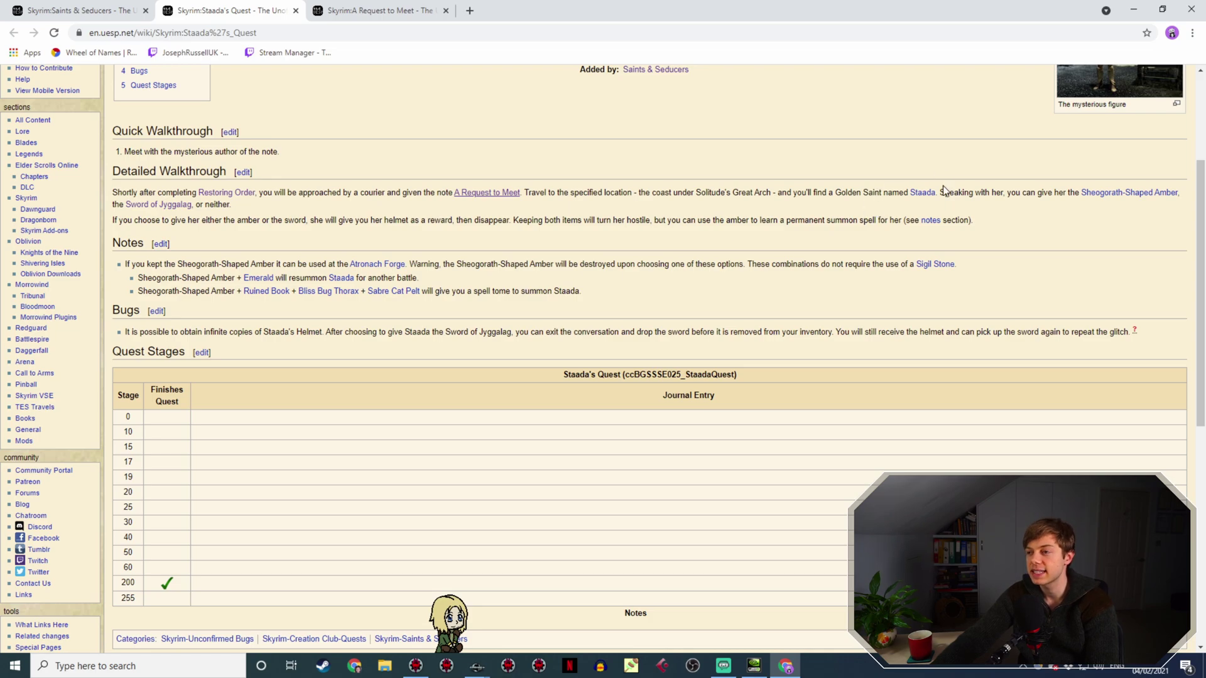
pyautogui.scroll(1, 1085, 182)
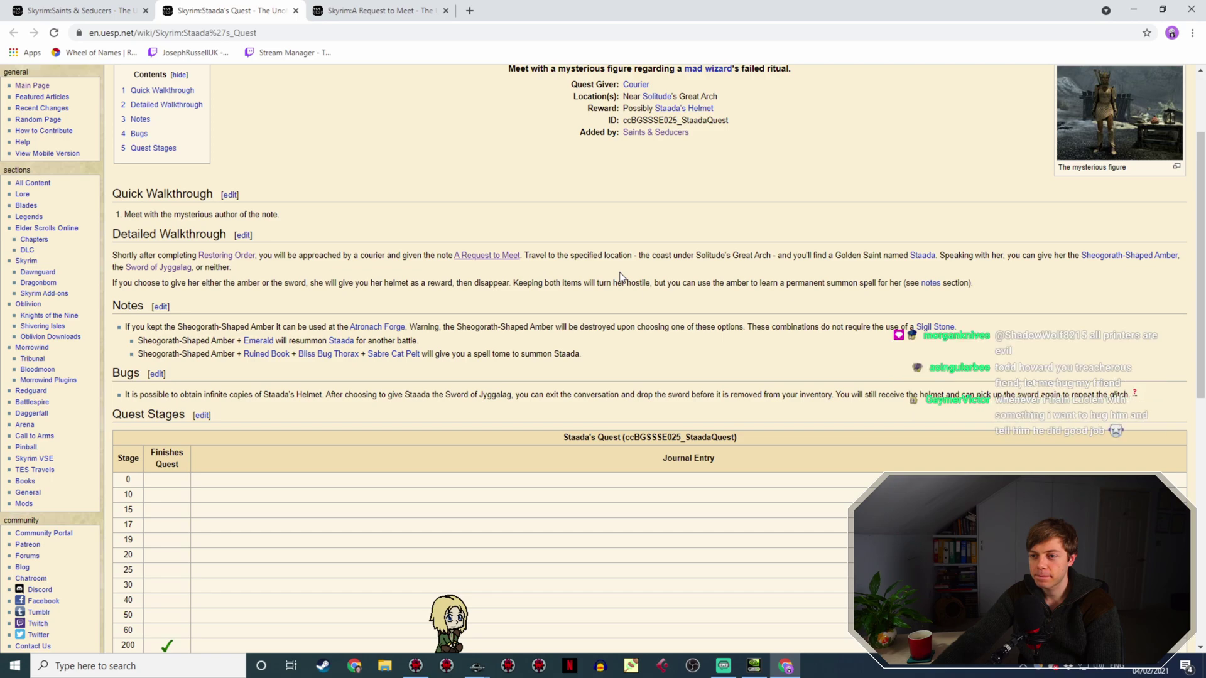
# Look over the walkthrough, notes and quest stages table on the wiki's Staada's Quest page.
pyautogui.scroll(2, 629, 301)
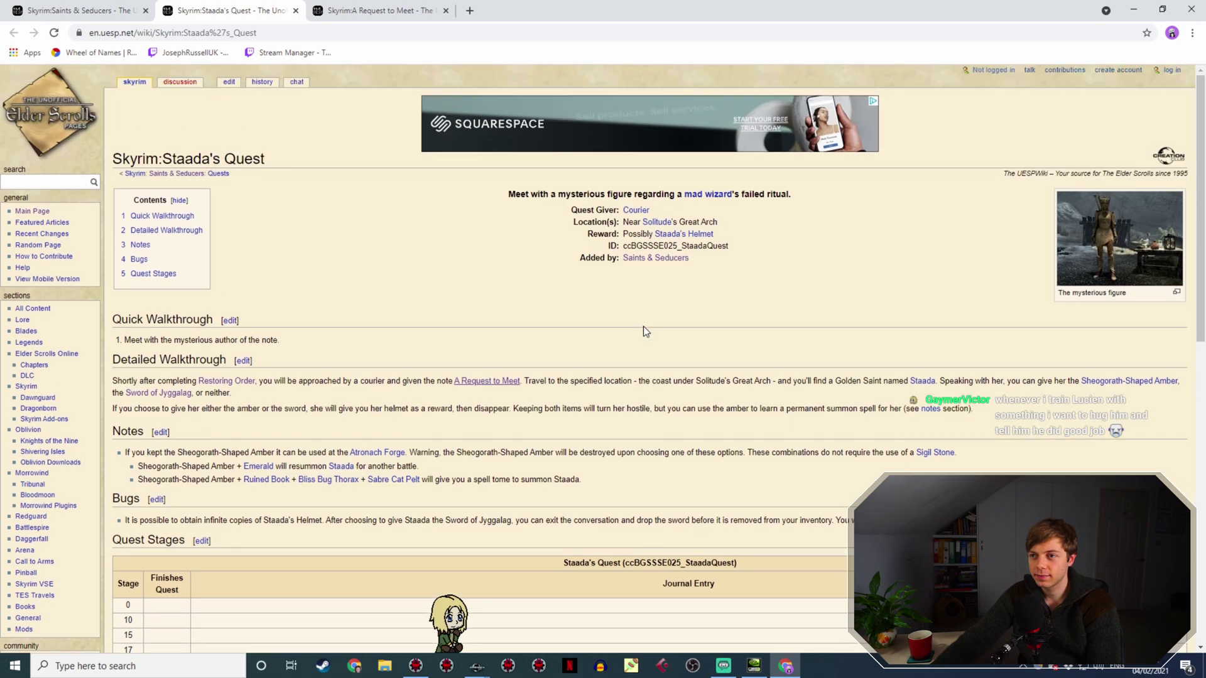
pyautogui.scroll(-3, 643, 326)
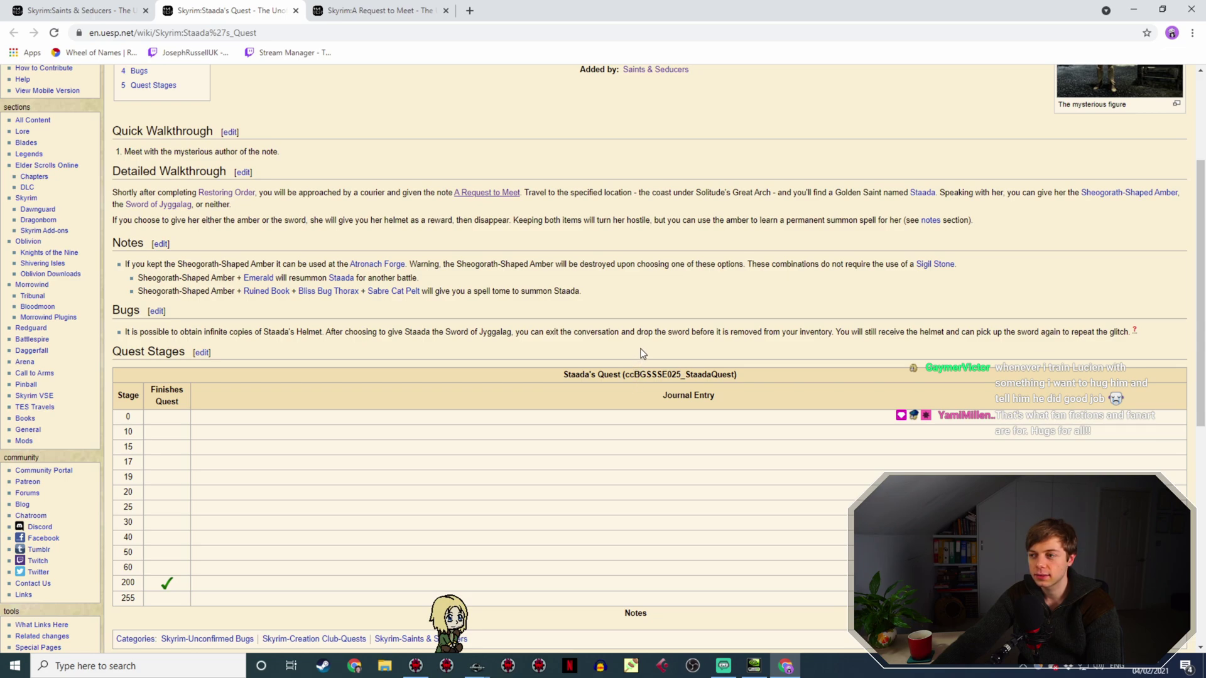
pyautogui.scroll(2, 642, 354)
pyautogui.scroll(-2, 640, 351)
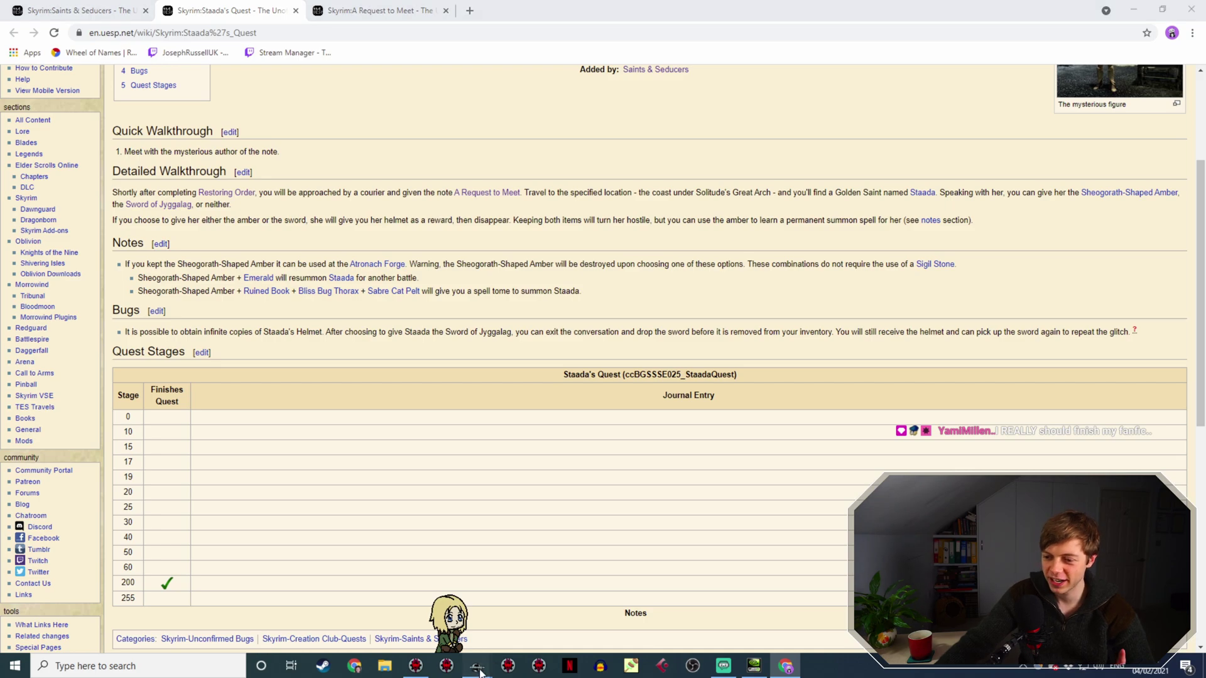
# Switch to Creation Kit, duplicate the mysterious note line and change the copy's response text to "Weeeeell... she seemed nice.".
pyautogui.click(536, 631)
pyautogui.rightClick(625, 403)
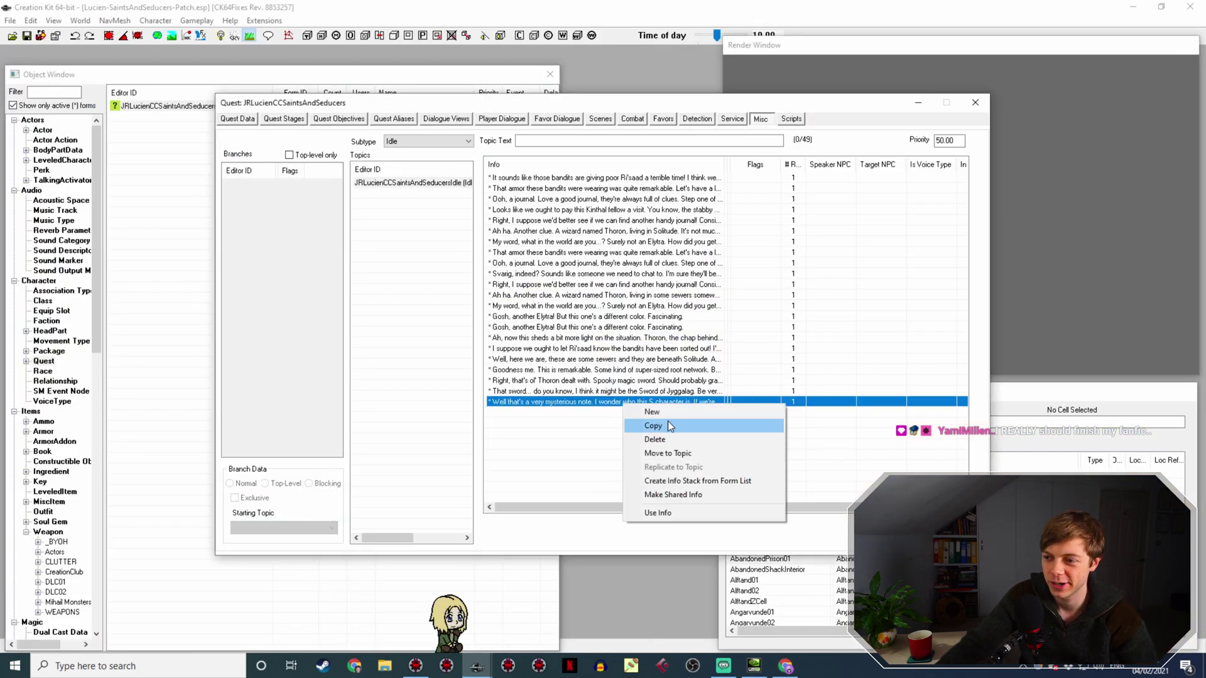
pyautogui.click(669, 422)
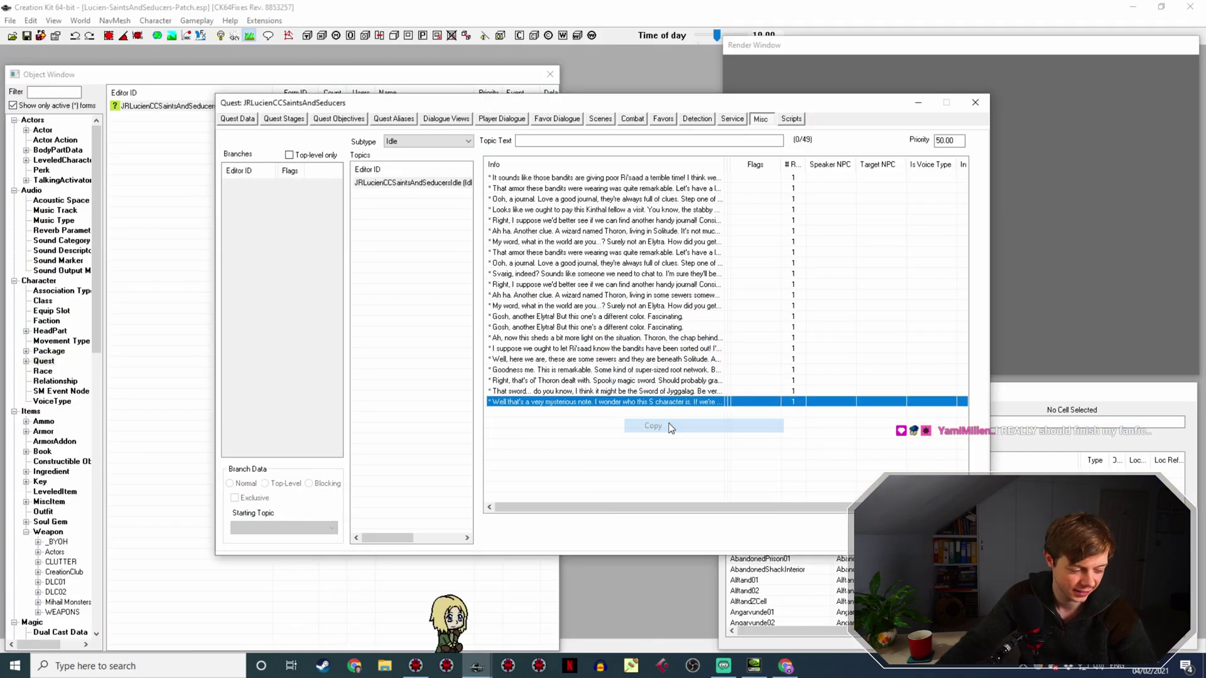
pyautogui.doubleClick(633, 413)
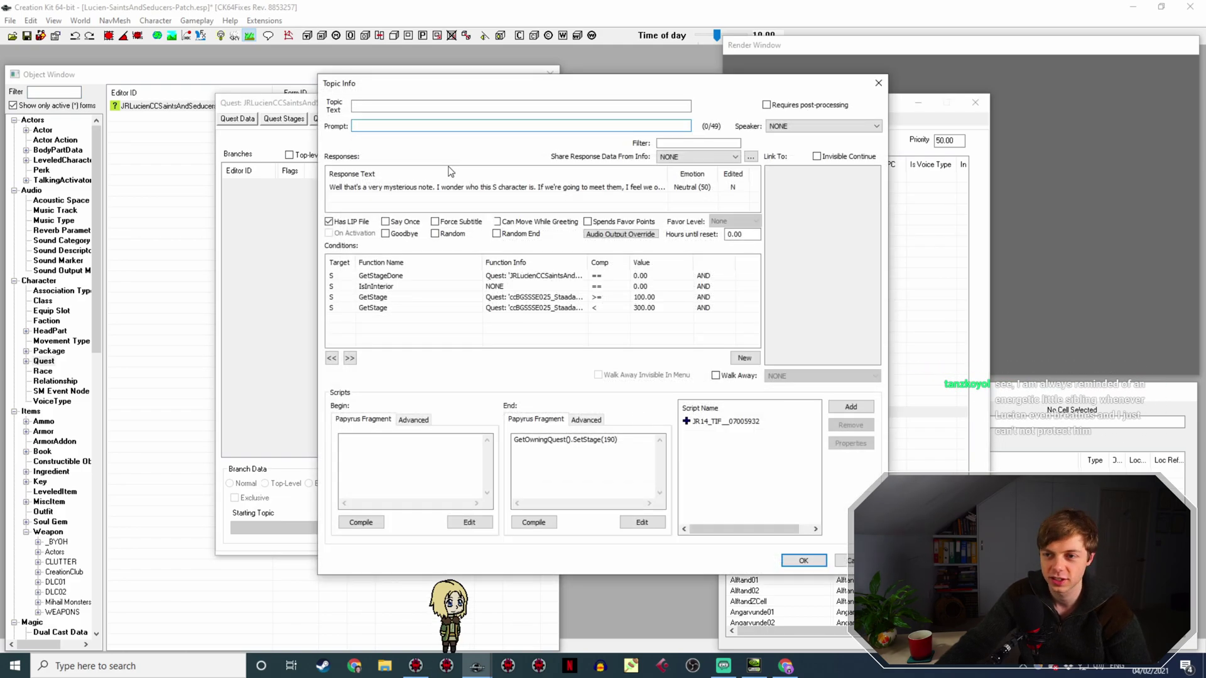
pyautogui.doubleClick(443, 187)
pyautogui.write('Weeeeell... she seemed nice.')
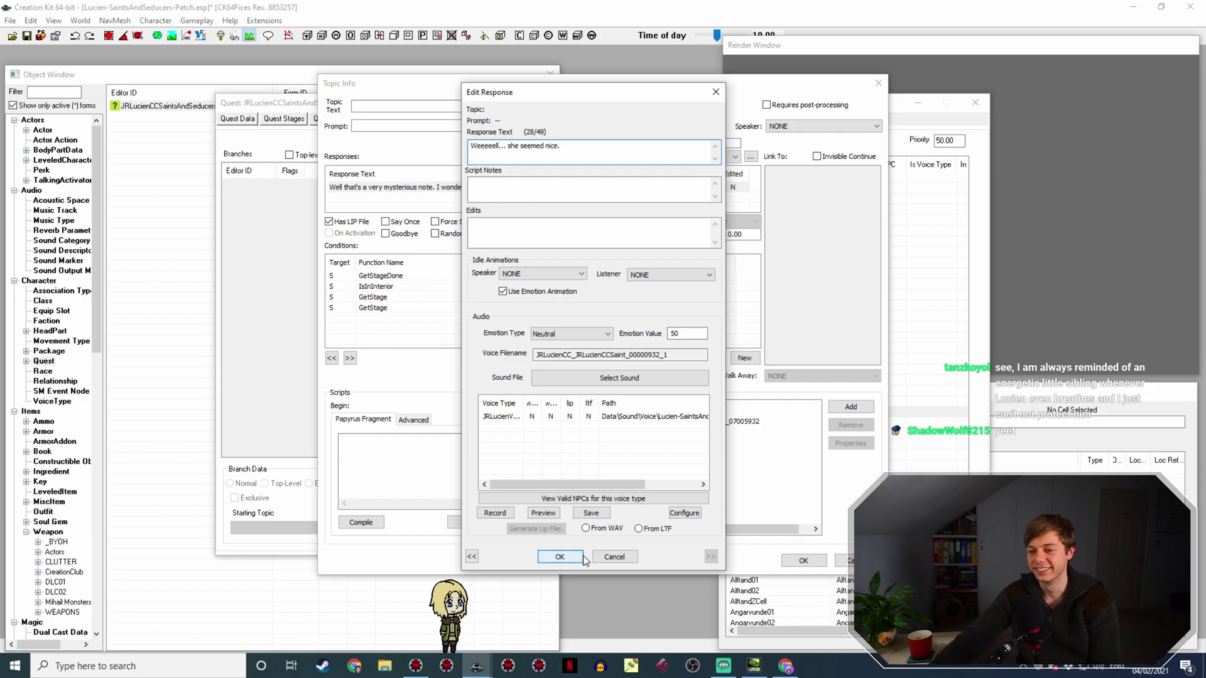
pyautogui.click(559, 556)
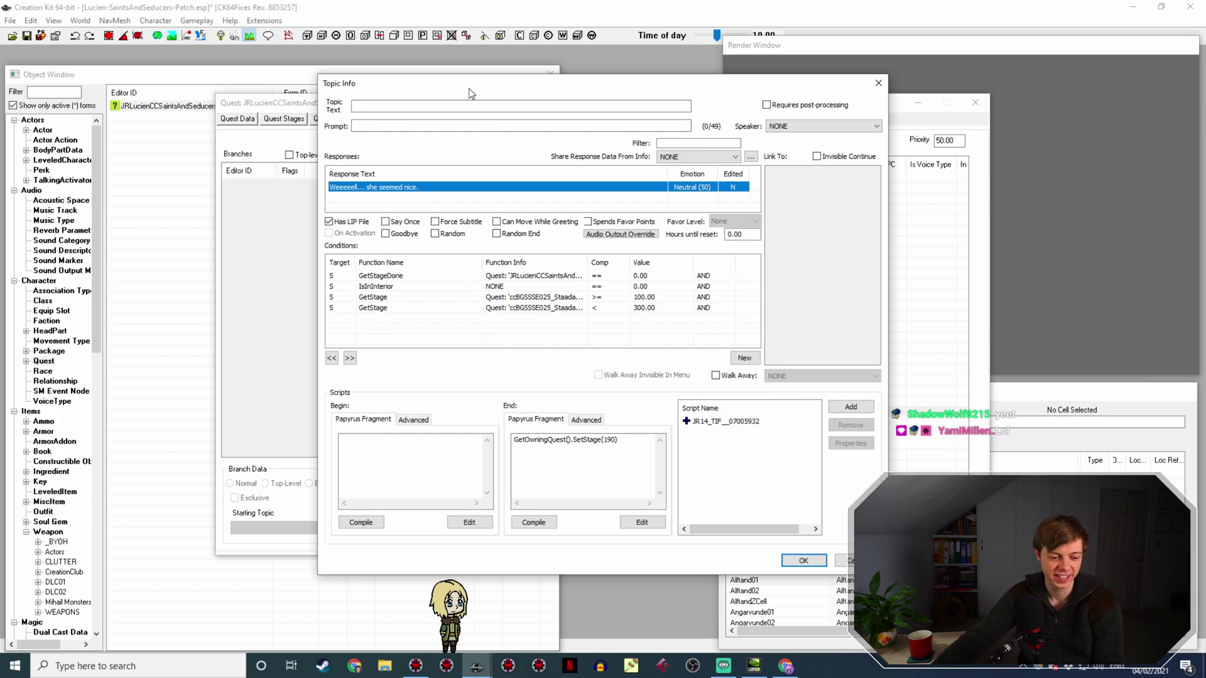
# Change the new line's end fragment to GetOwningQuest().SetStage(200).
pyautogui.click(612, 438)
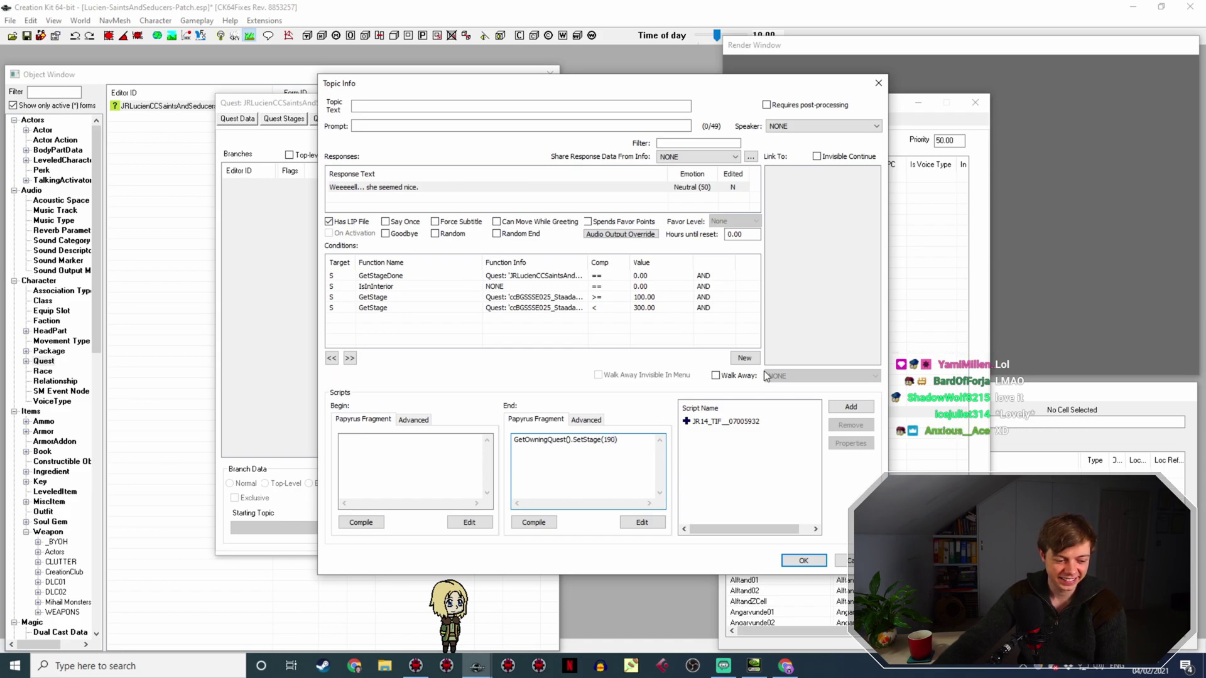
pyautogui.press('BackSpace')
pyautogui.press('BackSpace')
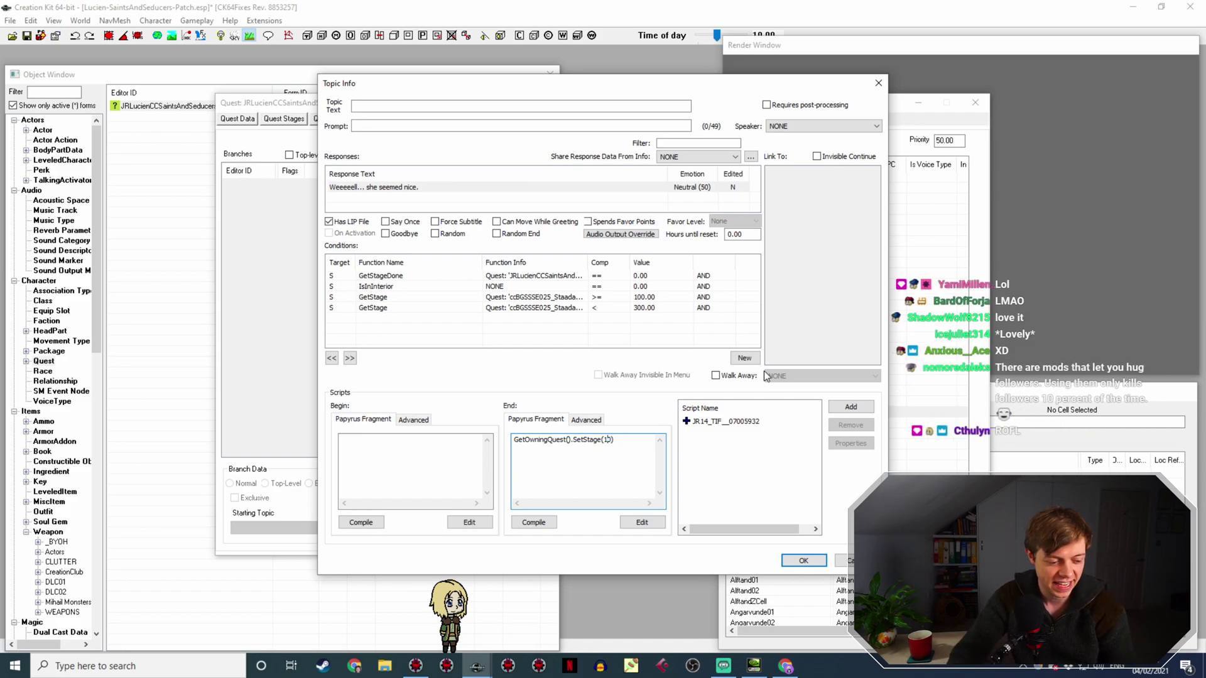
pyautogui.press('BackSpace')
pyautogui.write('20')
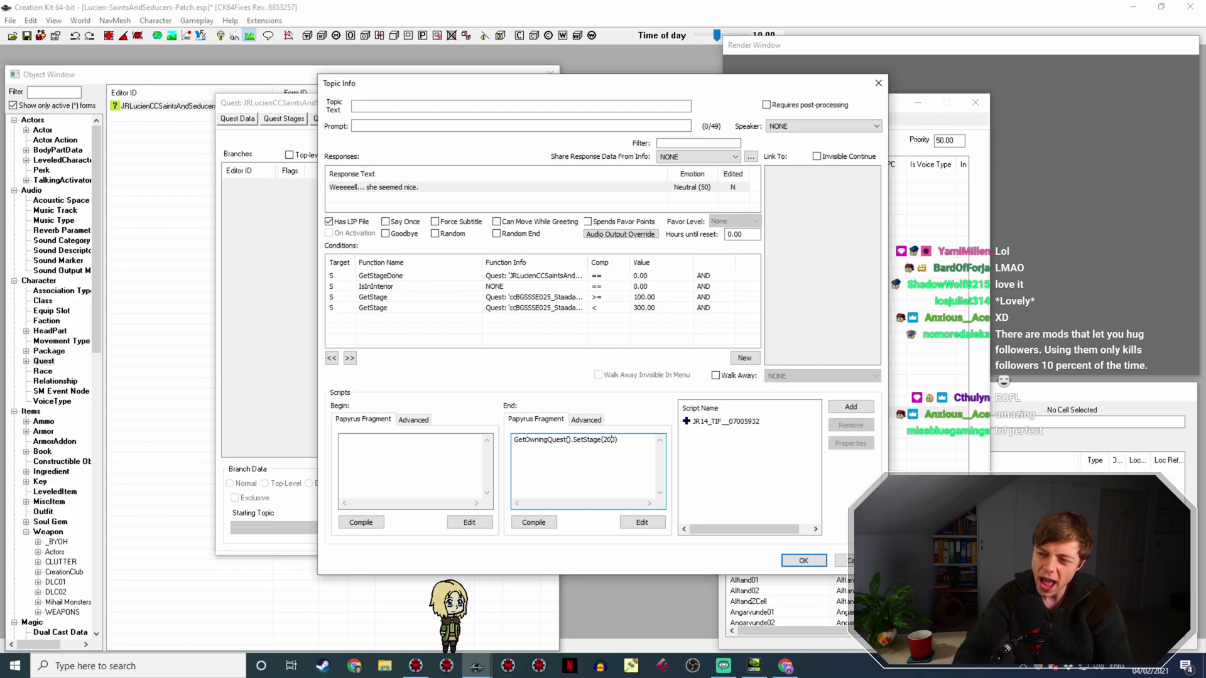
pyautogui.write('0')
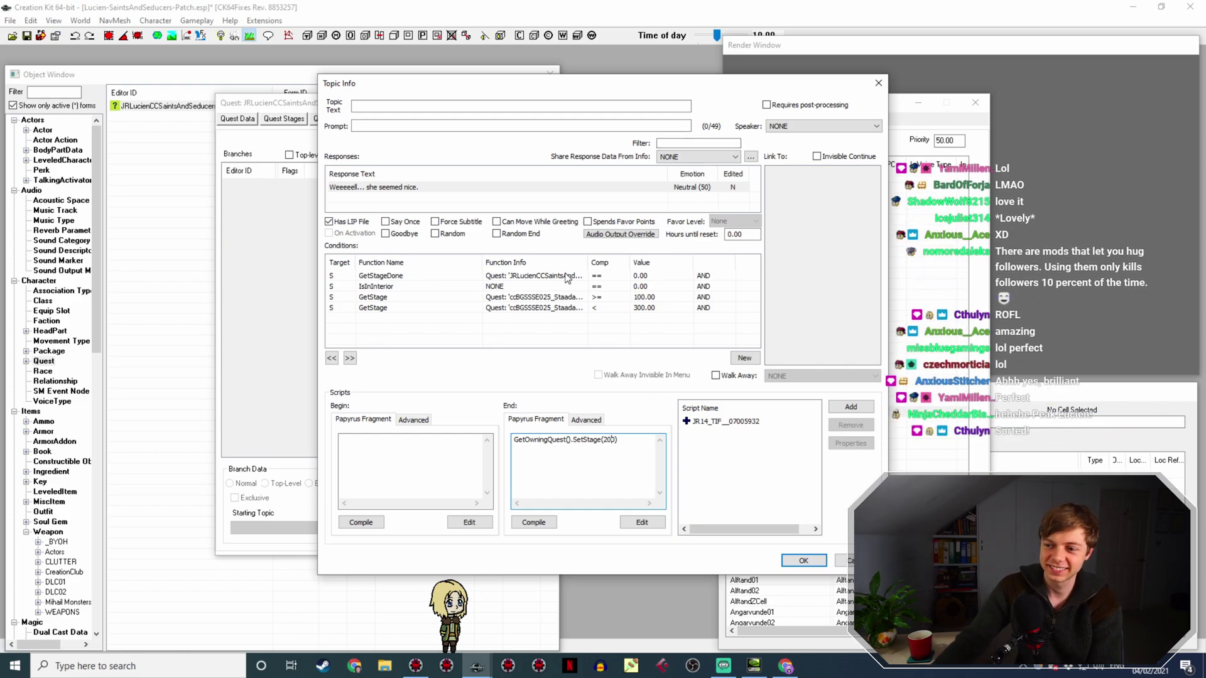
# Set the stage parameter of the new line's GetStageDone condition to 200.
pyautogui.doubleClick(626, 277)
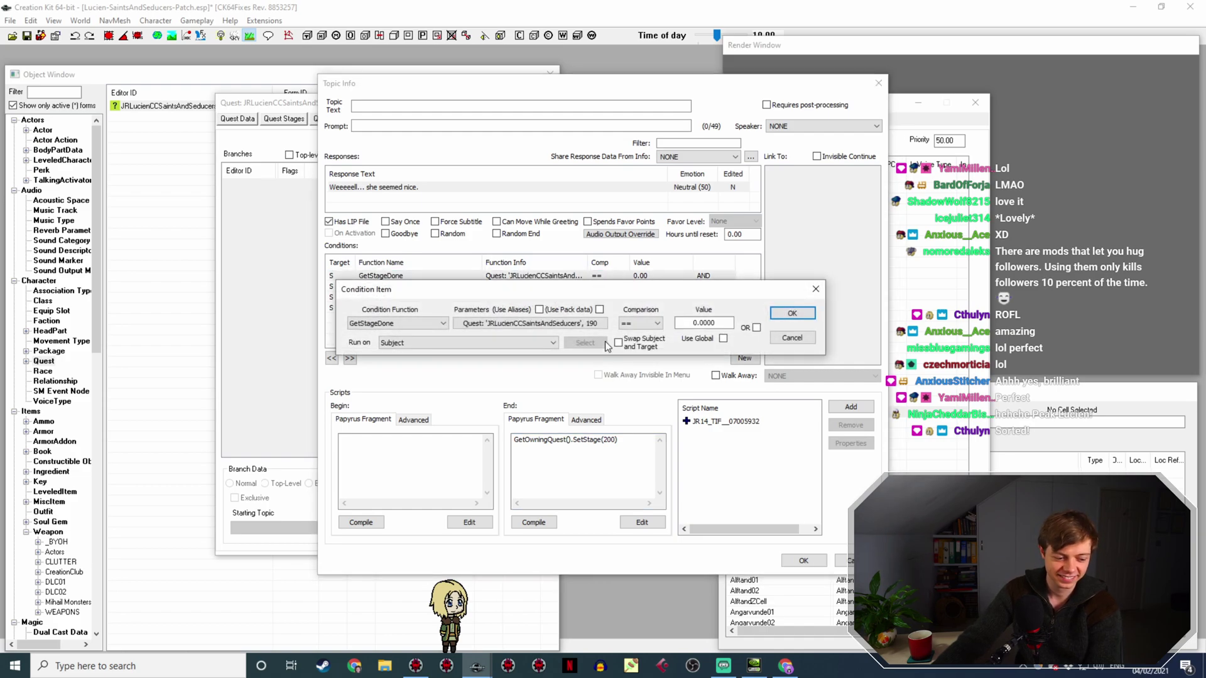
pyautogui.click(560, 323)
pyautogui.click(561, 429)
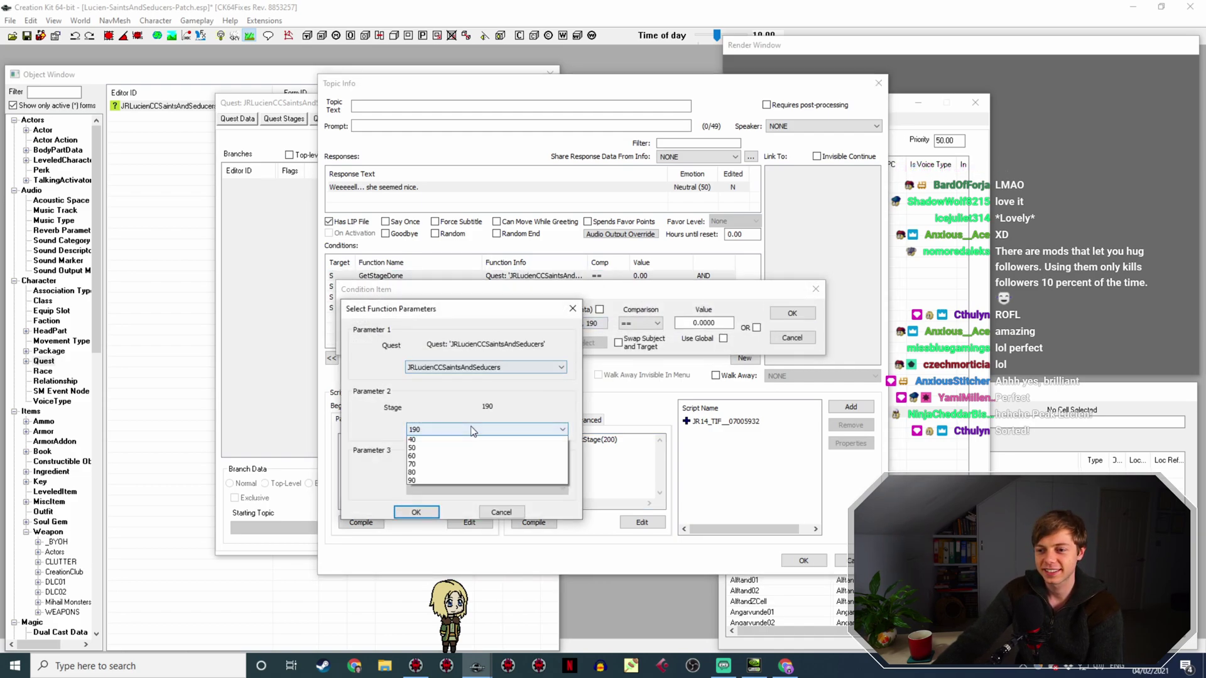
pyautogui.click(442, 547)
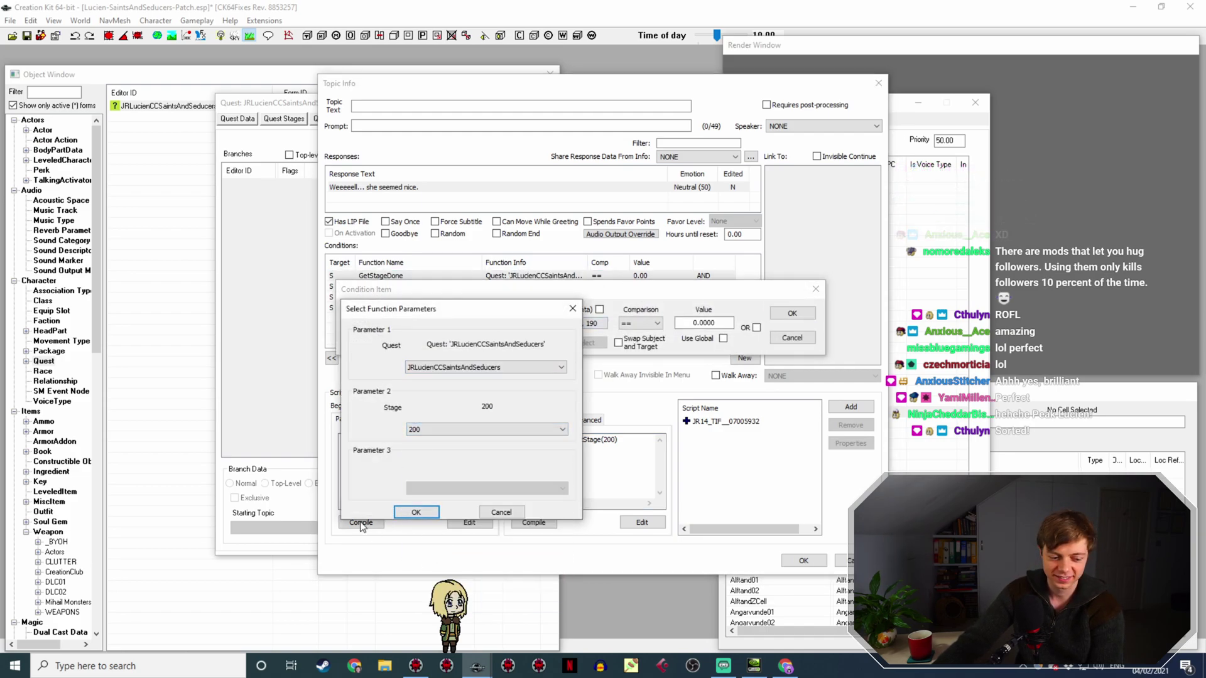
pyautogui.click(416, 513)
pyautogui.click(778, 317)
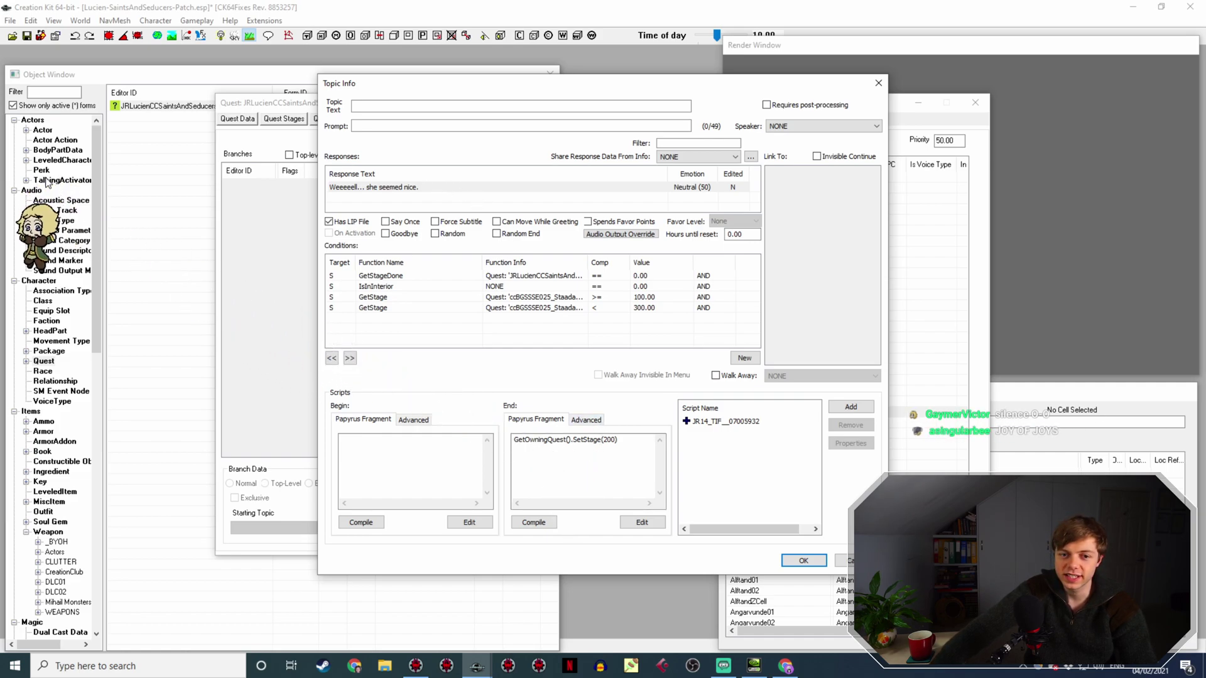
# Move the Topic Info window aside and narrow the Object Window so the two no longer overlap.
pyautogui.click(80, 272)
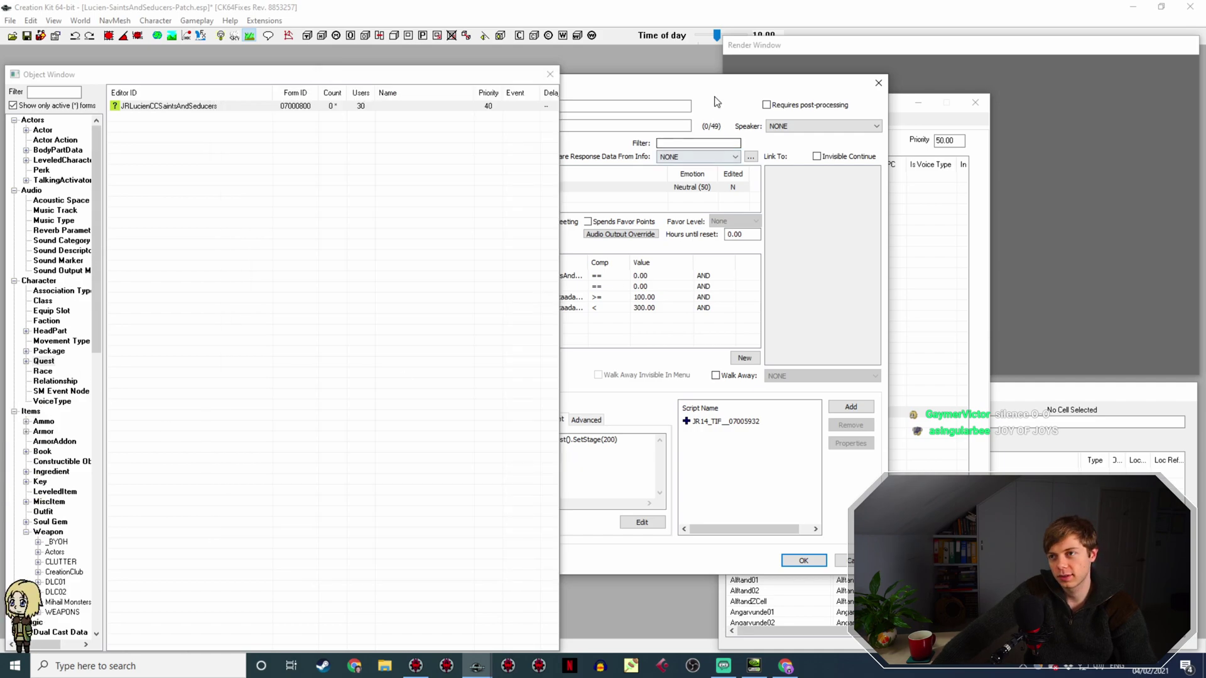
pyautogui.moveTo(716, 92); pyautogui.dragTo(780, 82)
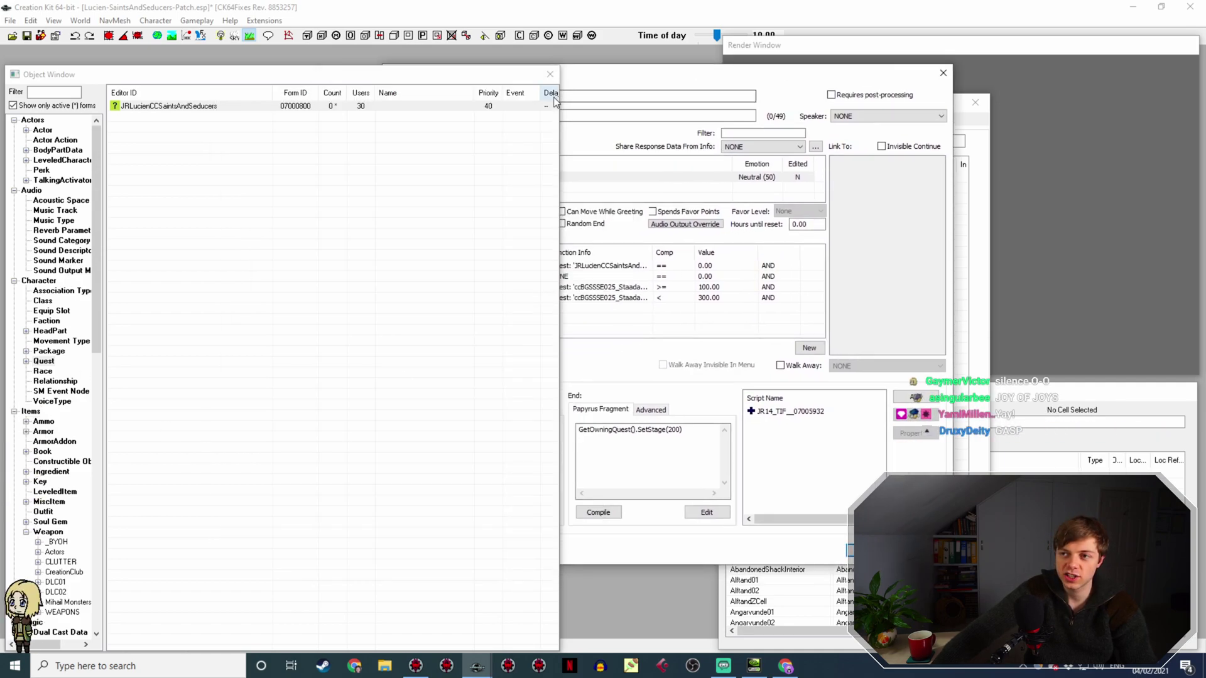
pyautogui.moveTo(559, 120); pyautogui.dragTo(373, 148)
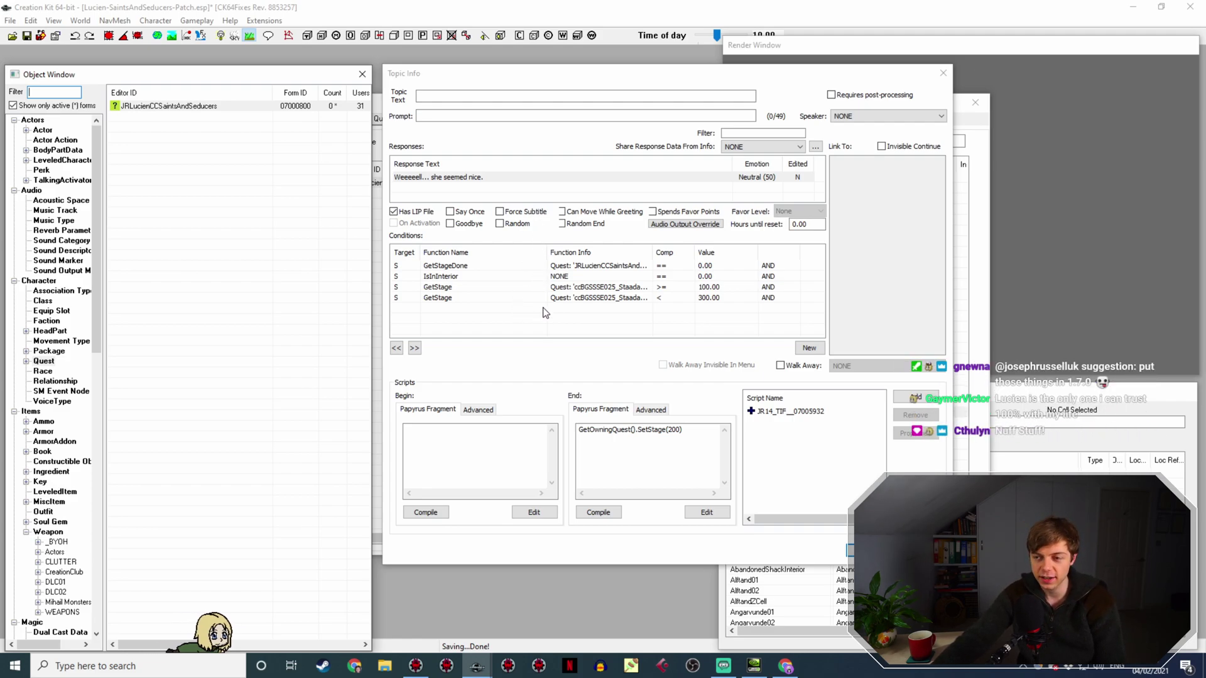
# Widen the Function Info column and delete the IsInInterior condition from the line.
pyautogui.click(583, 276)
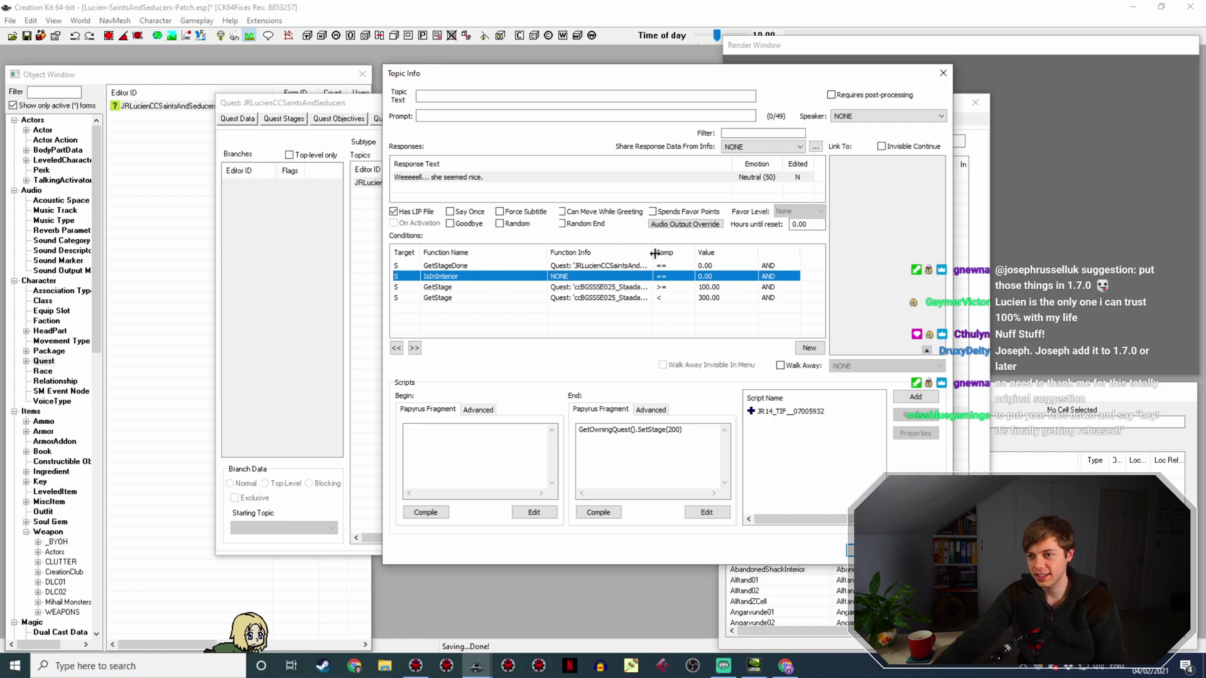
pyautogui.moveTo(654, 253); pyautogui.dragTo(691, 272)
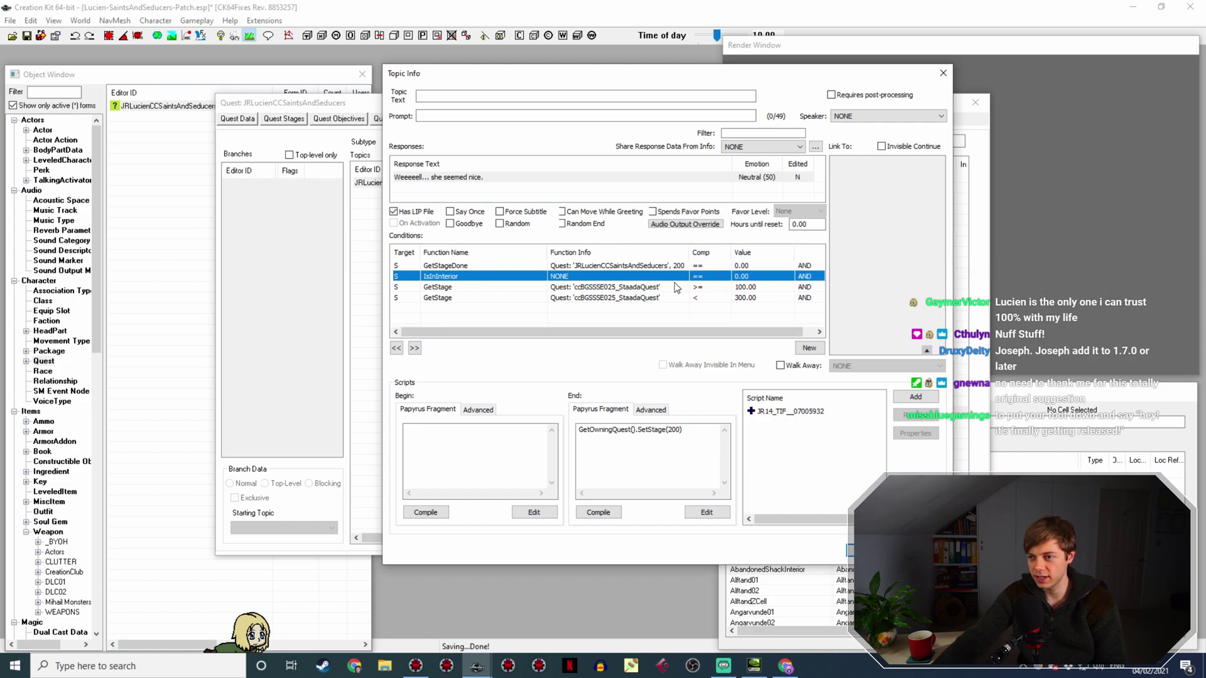
pyautogui.press('Delete')
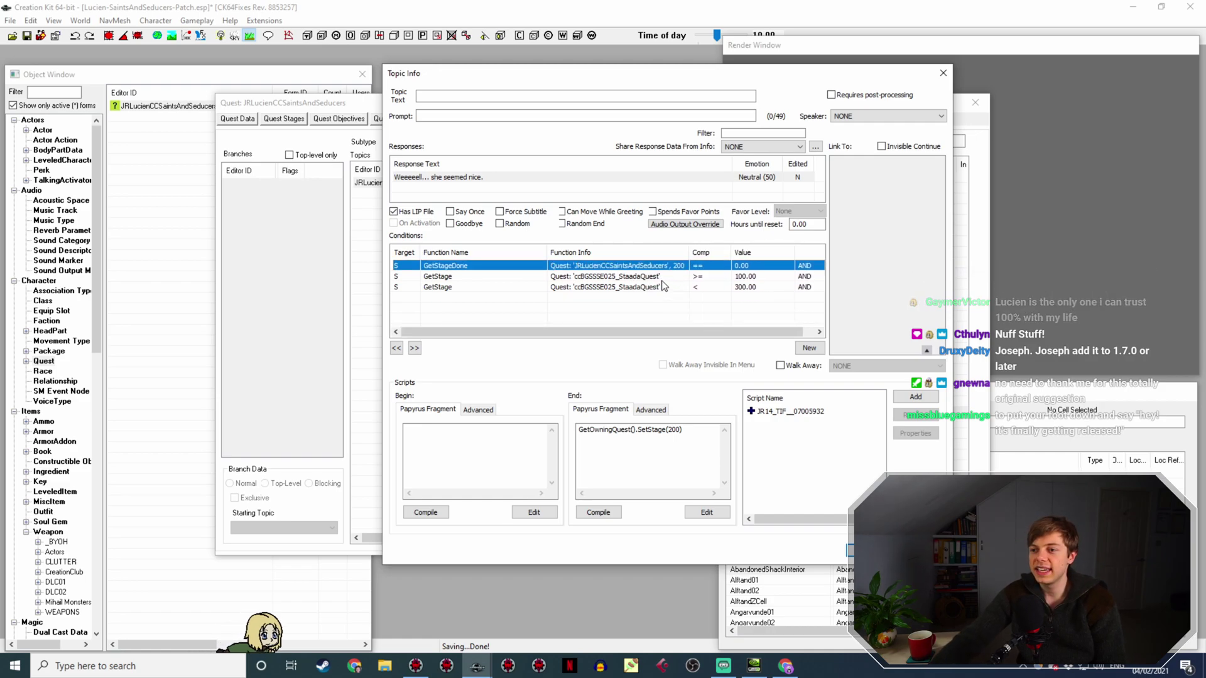
# Check the StaadaQuest stages in SSEEdit, and delete the line's GetStage condition requiring a stage below 300.
pyautogui.click(660, 277)
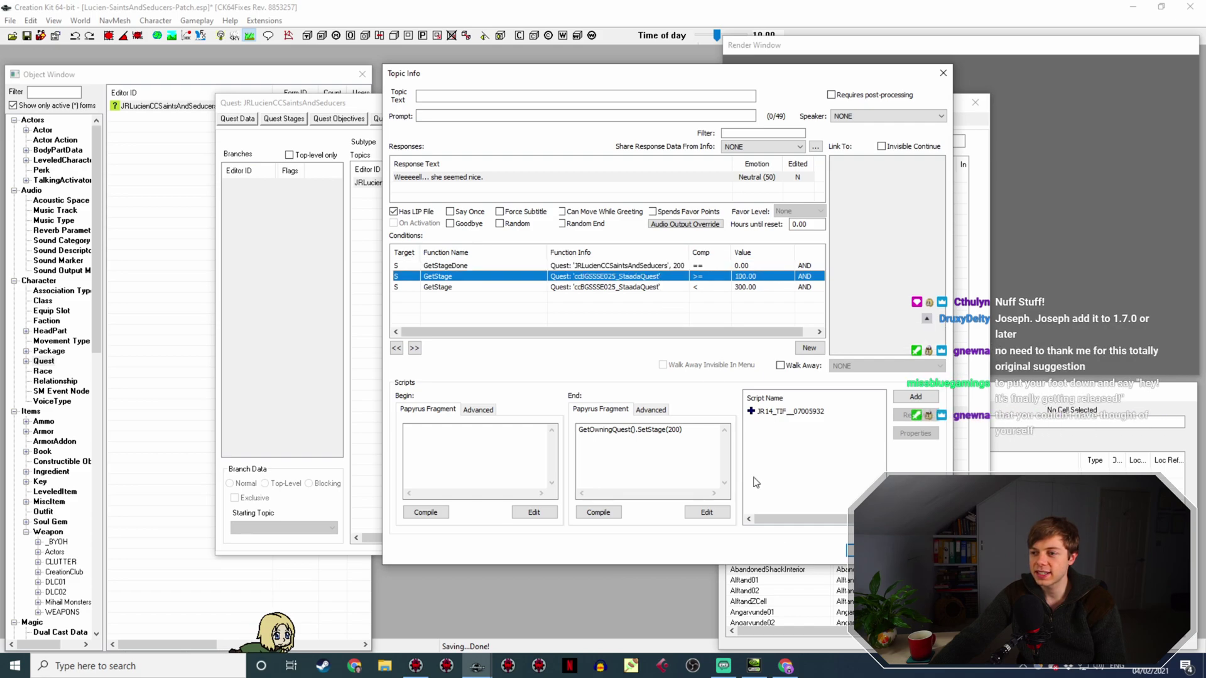
pyautogui.click(415, 665)
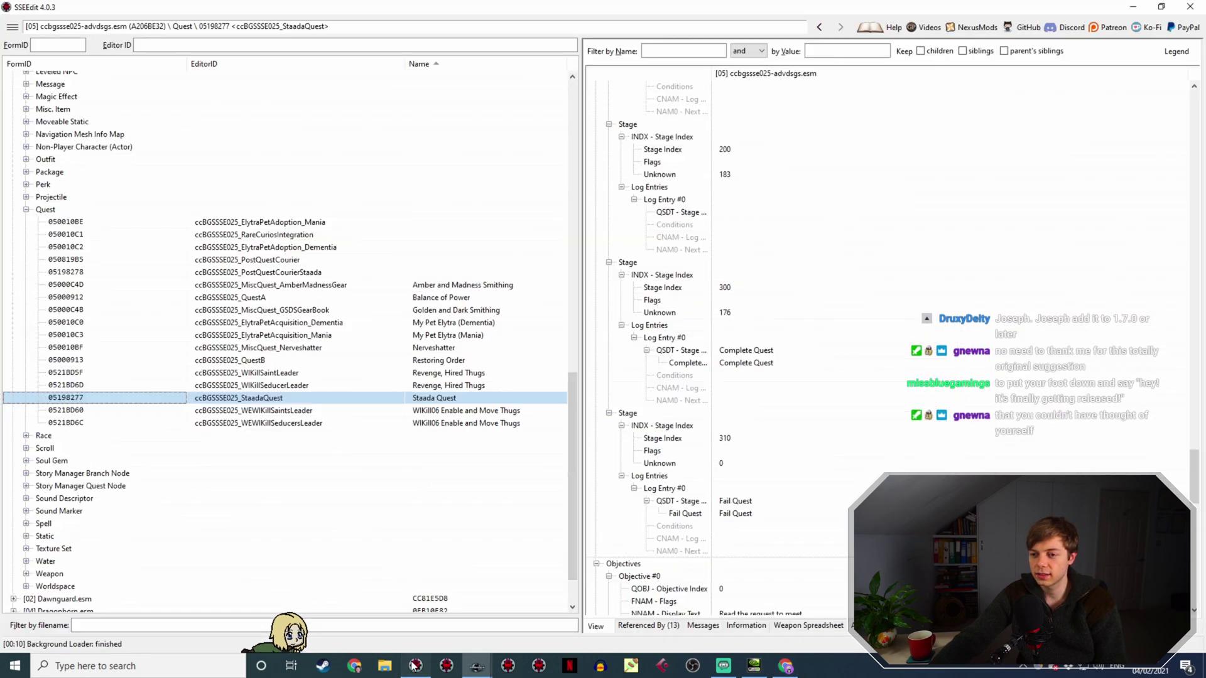
pyautogui.scroll(-2, 719, 458)
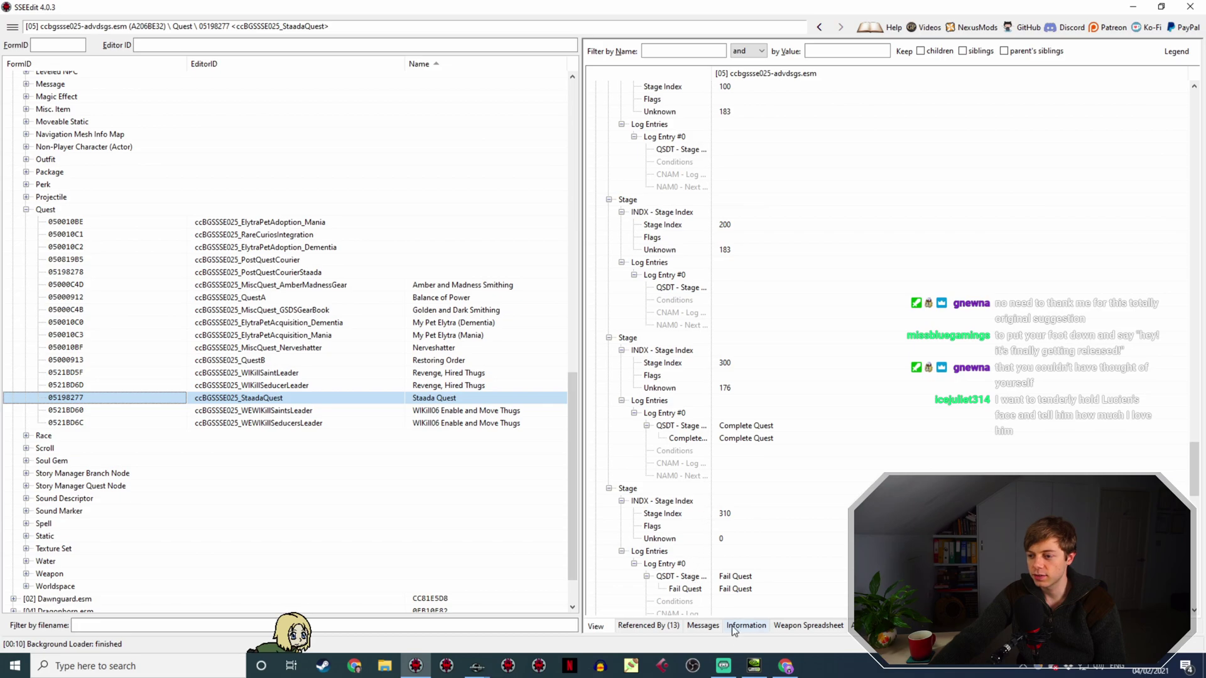
pyautogui.moveTo(480, 665)
pyautogui.click(535, 617)
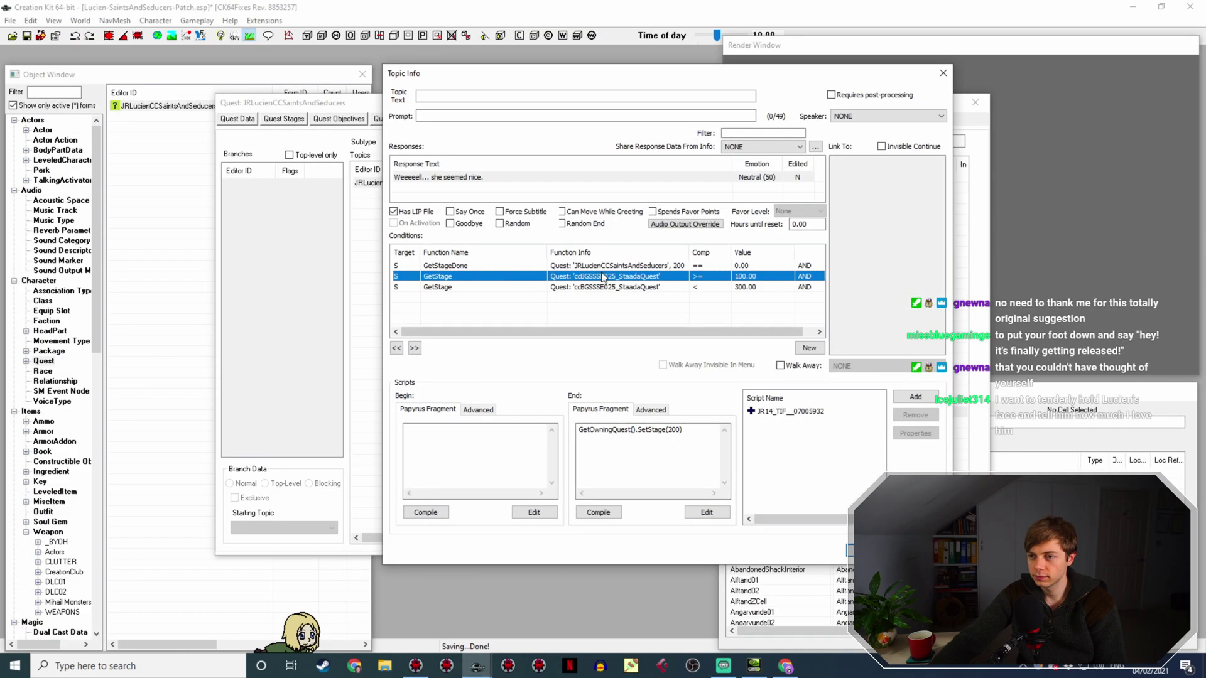
pyautogui.press('Delete')
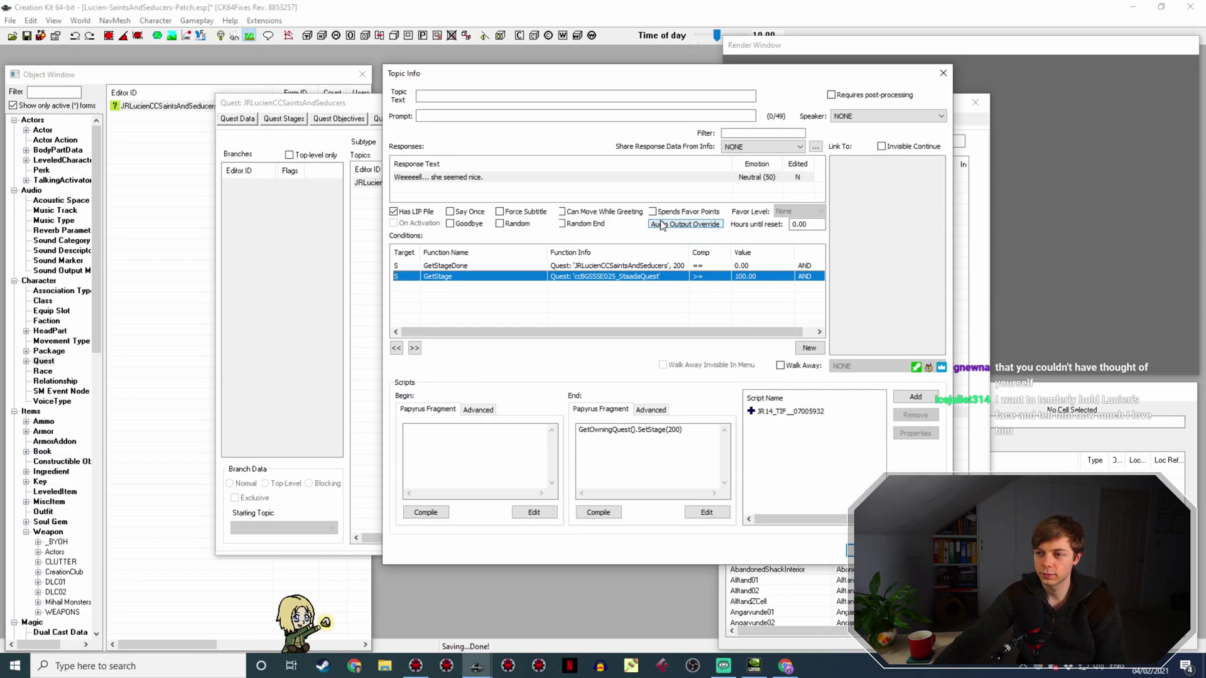
# Set the value of the remaining StaadaQuest GetStage condition to 300.
pyautogui.doubleClick(720, 277)
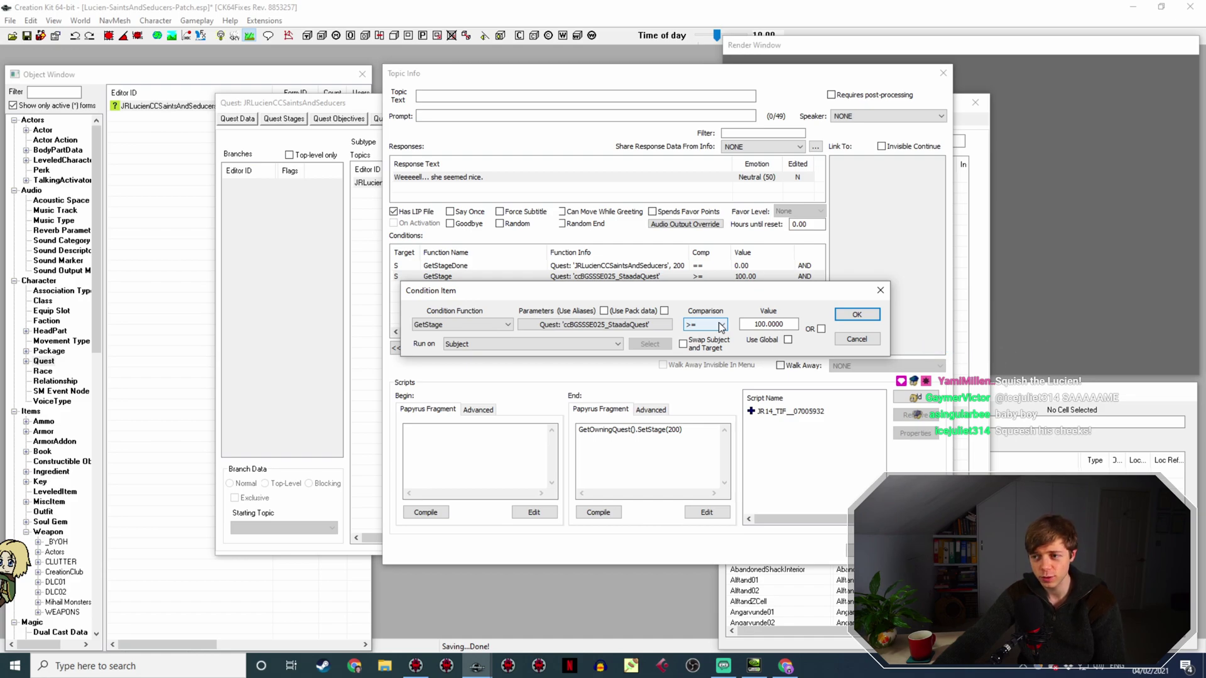
pyautogui.click(757, 321)
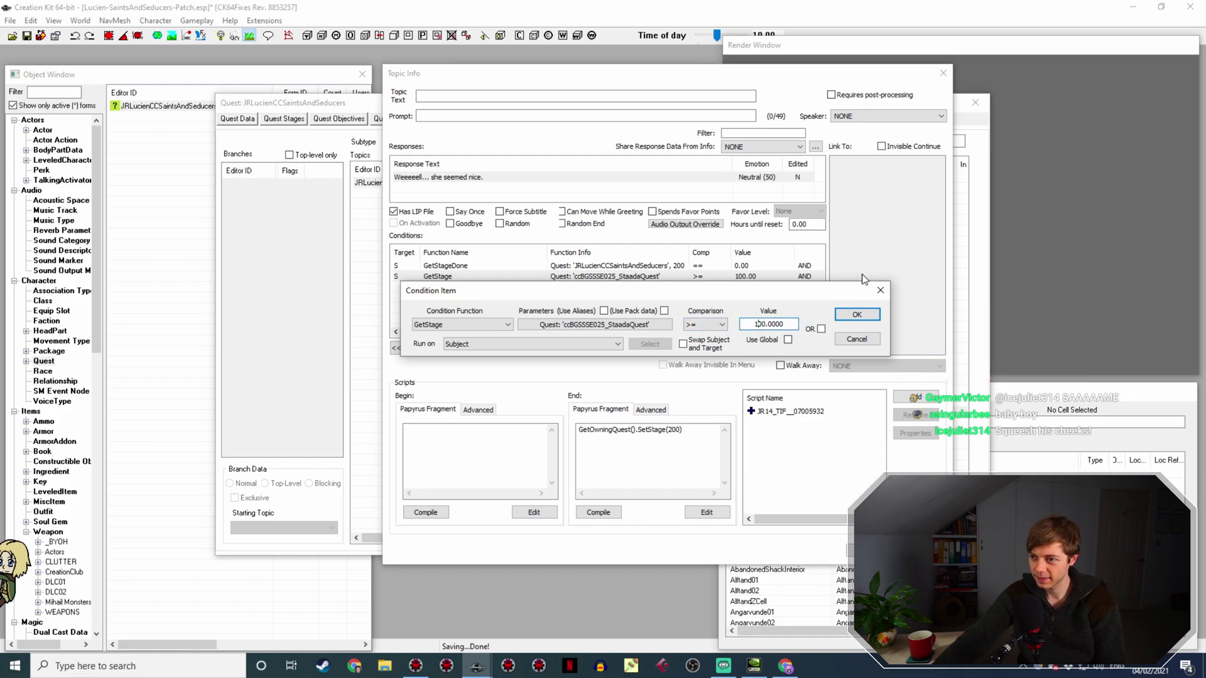
pyautogui.press('BackSpace')
pyautogui.write('3')
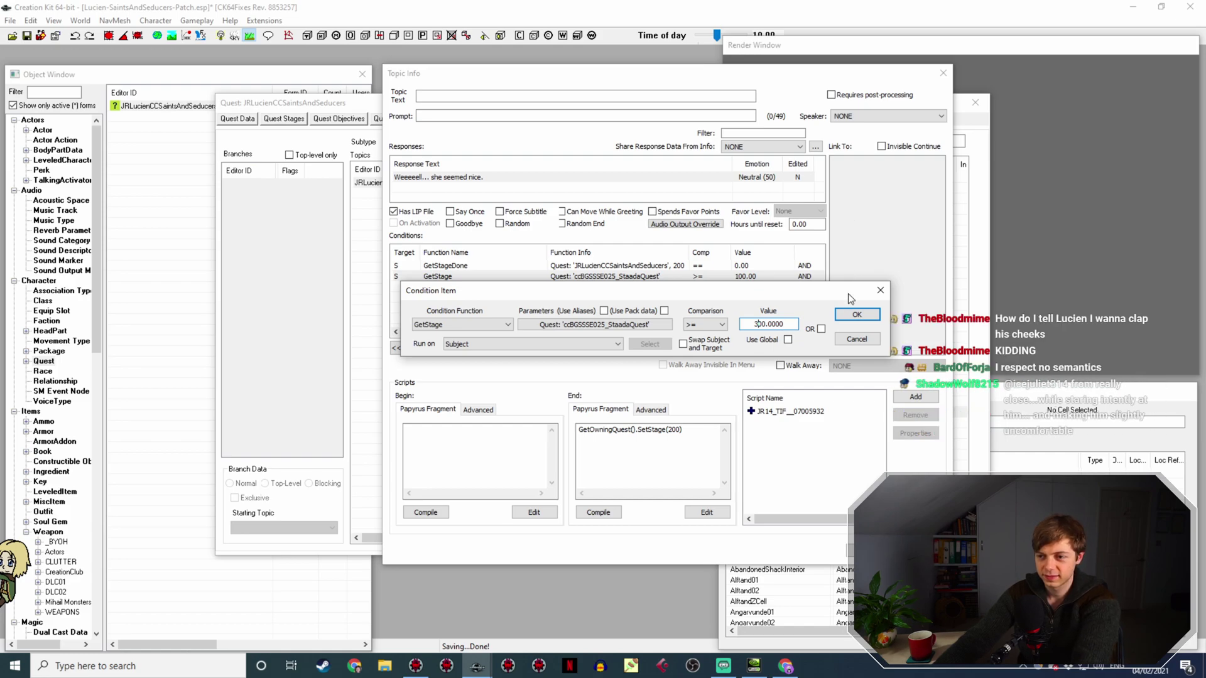
pyautogui.click(858, 316)
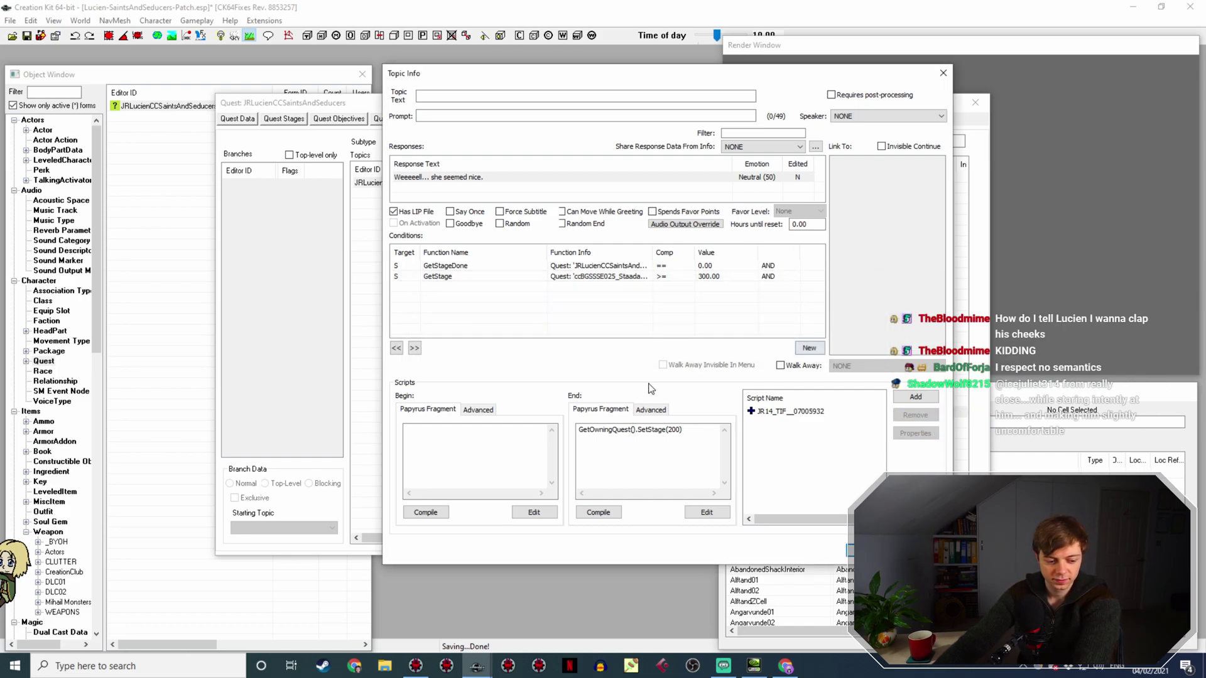
# Recheck the StaadaQuest stages in SSEEdit, and return to the line's conditions with the Function Info column slightly wider.
pyautogui.click(608, 429)
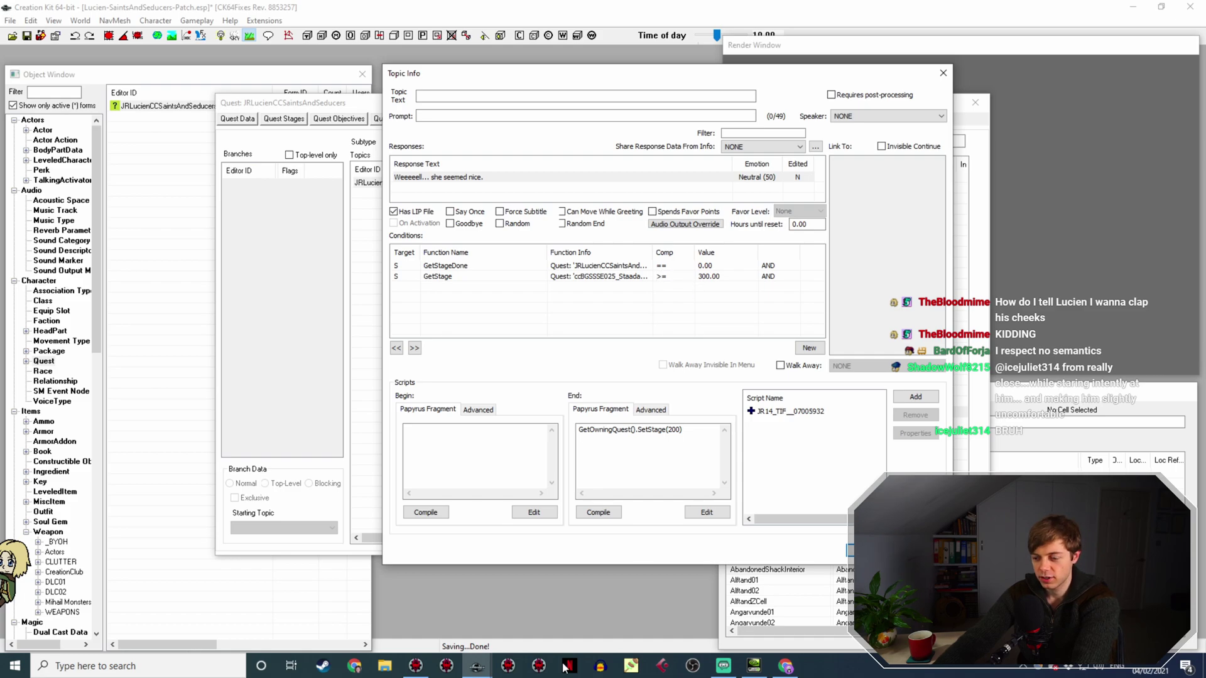
pyautogui.click(419, 667)
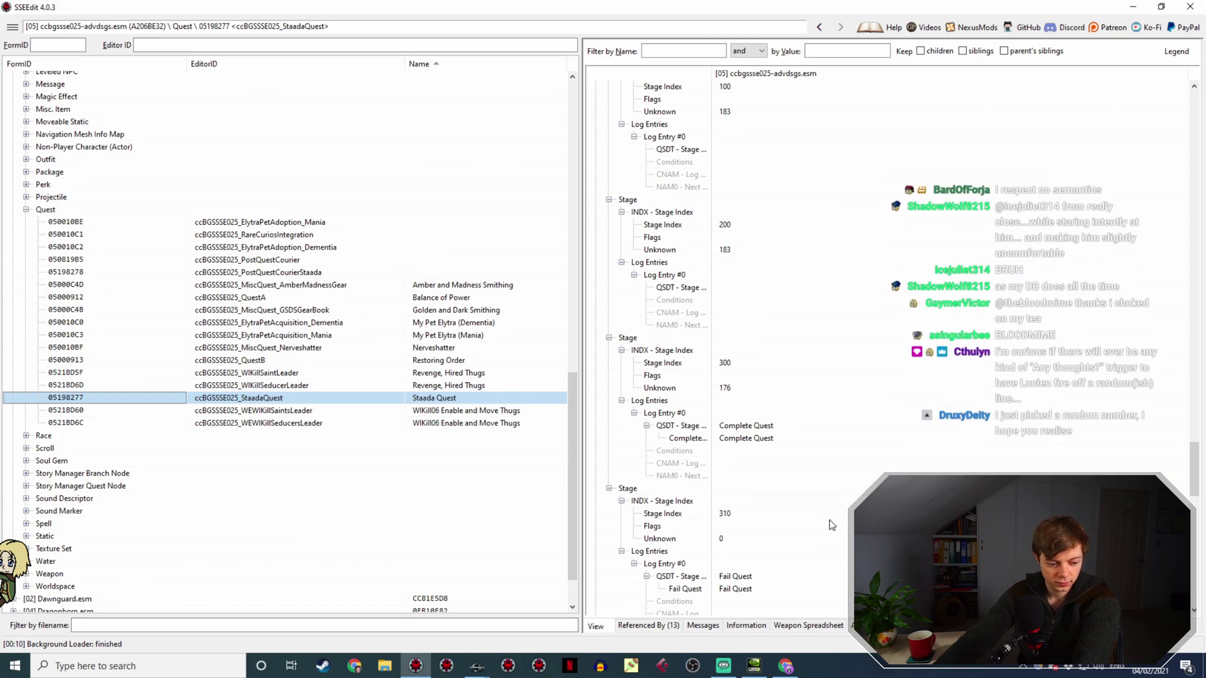
pyautogui.hotkey('alt', 'Tab')
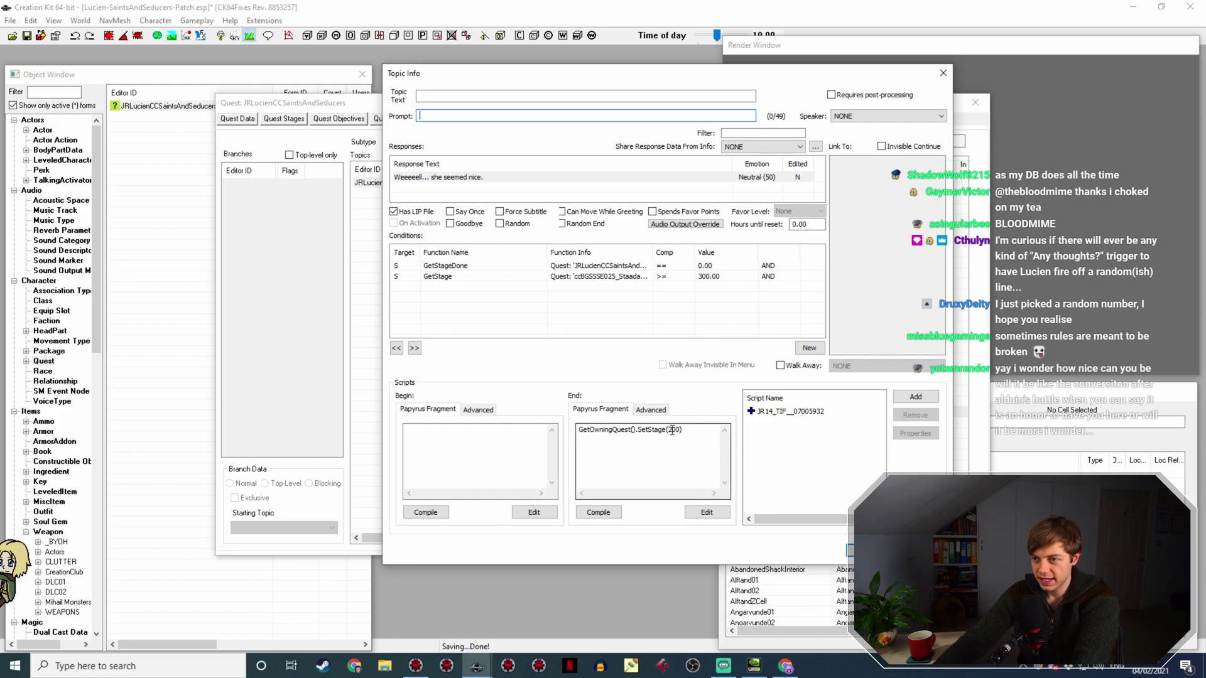
pyautogui.moveTo(651, 248); pyautogui.dragTo(658, 274)
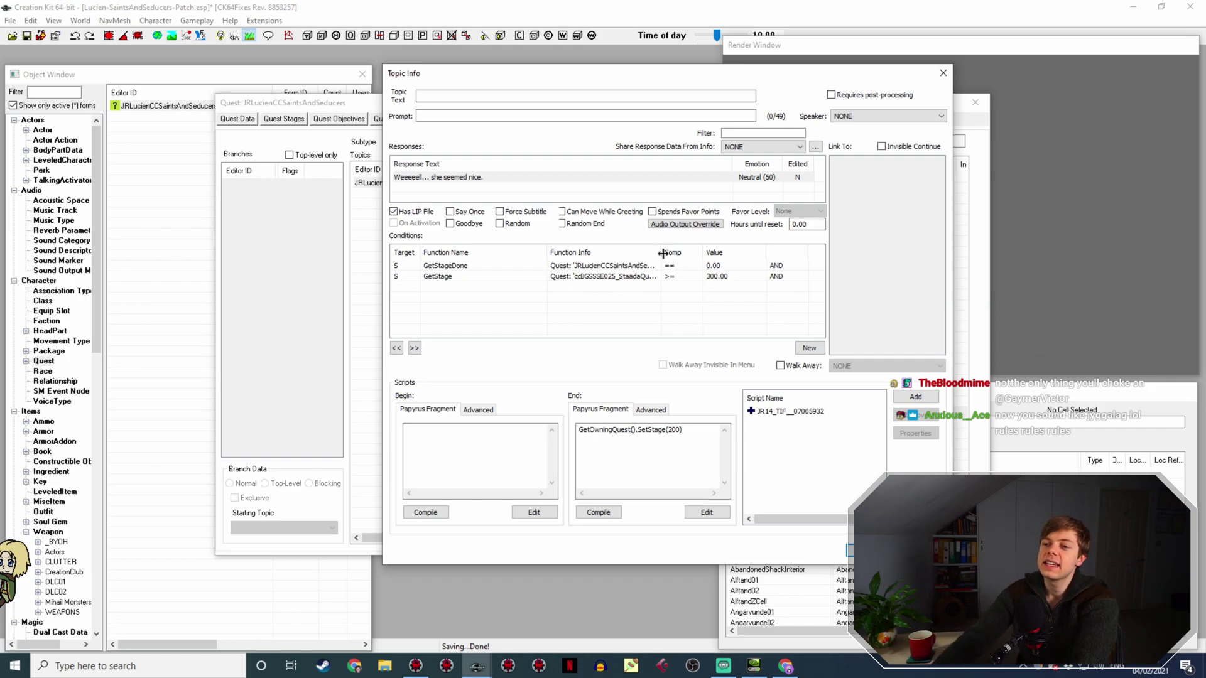
# Duplicate the line's GetStageDone condition for JRLucienCCSaintsAndSeducers stage 200 and open the first copy for editing.
pyautogui.rightClick(615, 306)
pyautogui.click(666, 266)
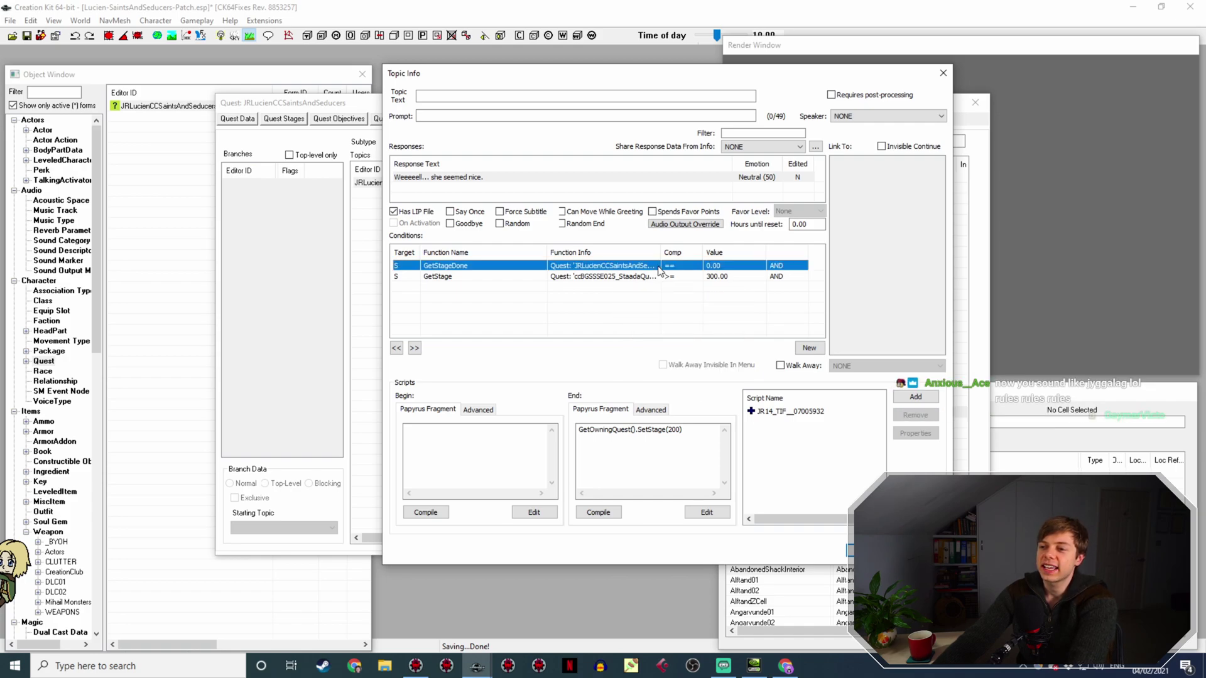
pyautogui.rightClick(667, 266)
pyautogui.click(669, 281)
pyautogui.doubleClick(666, 276)
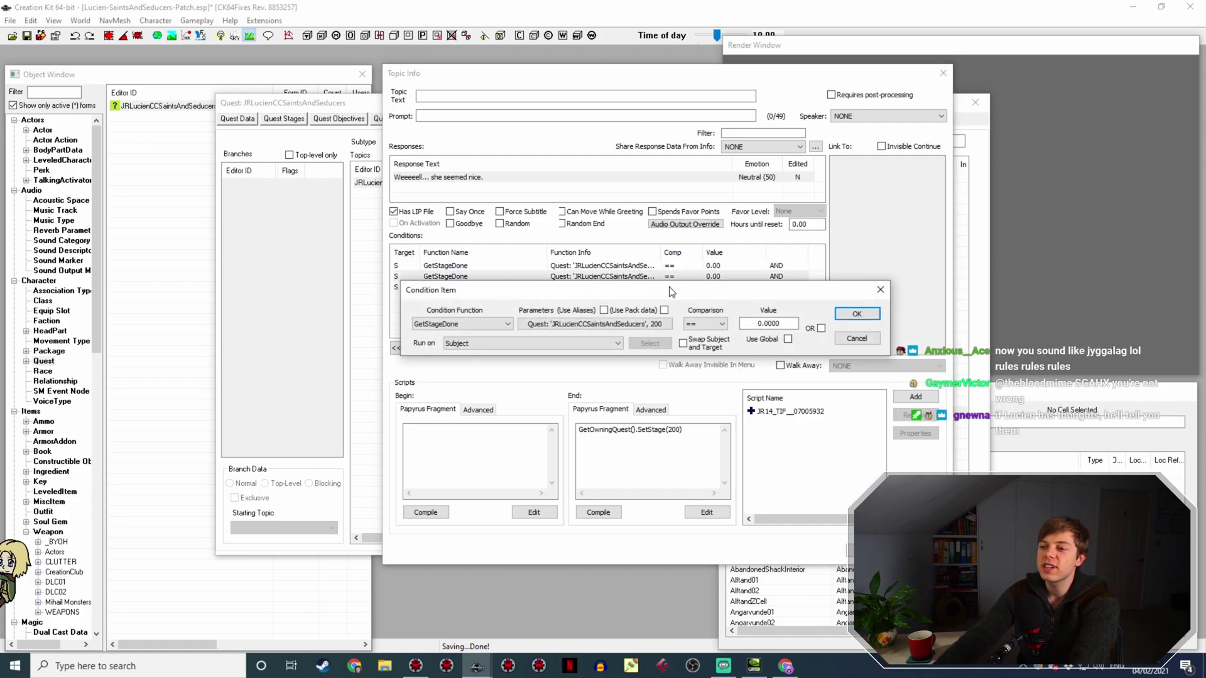
pyautogui.click(858, 339)
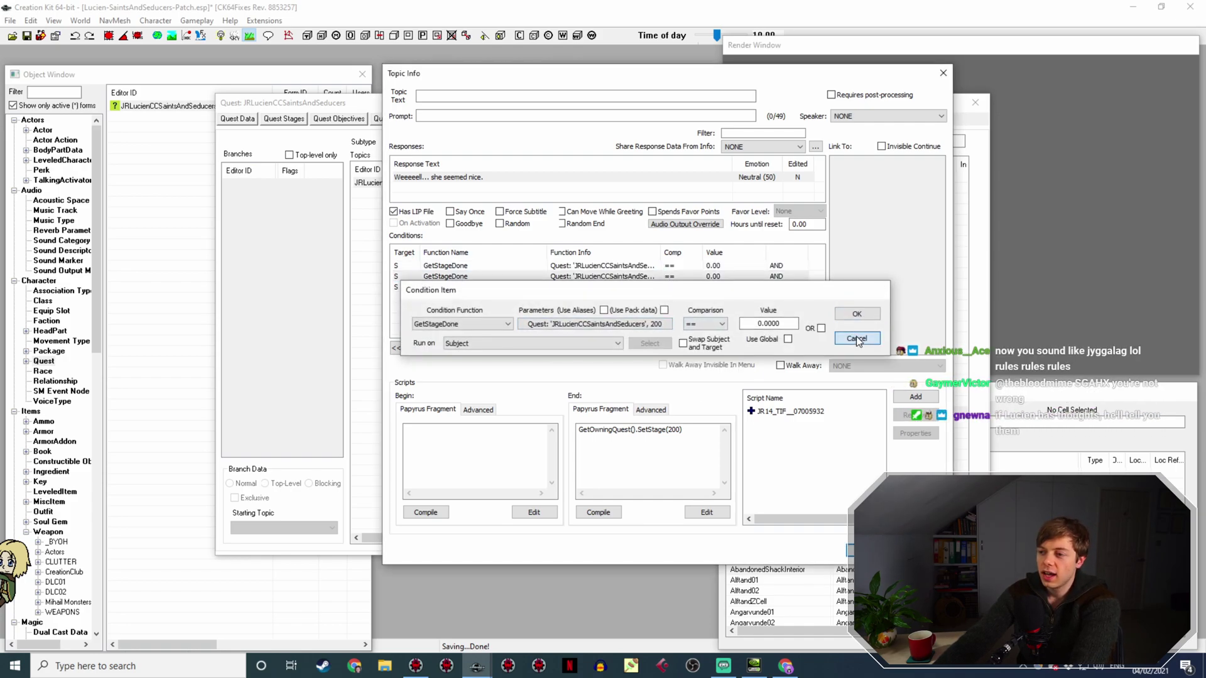
pyautogui.click(713, 277)
pyautogui.click(726, 268)
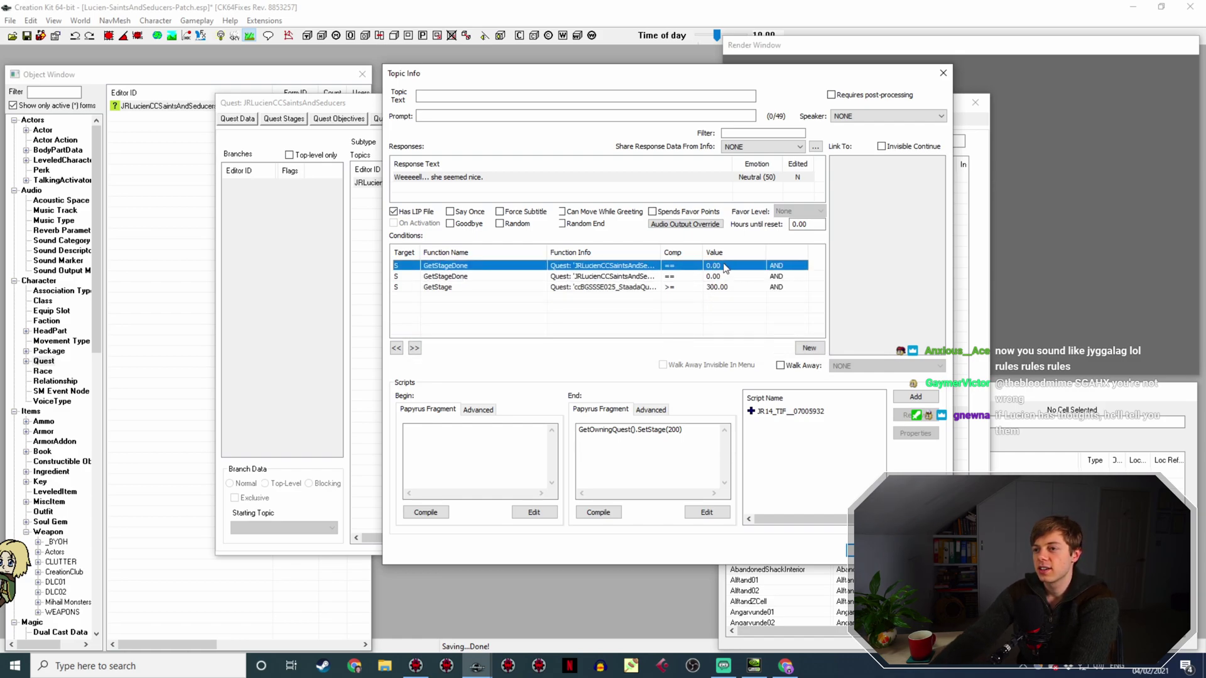
pyautogui.rightClick(726, 269)
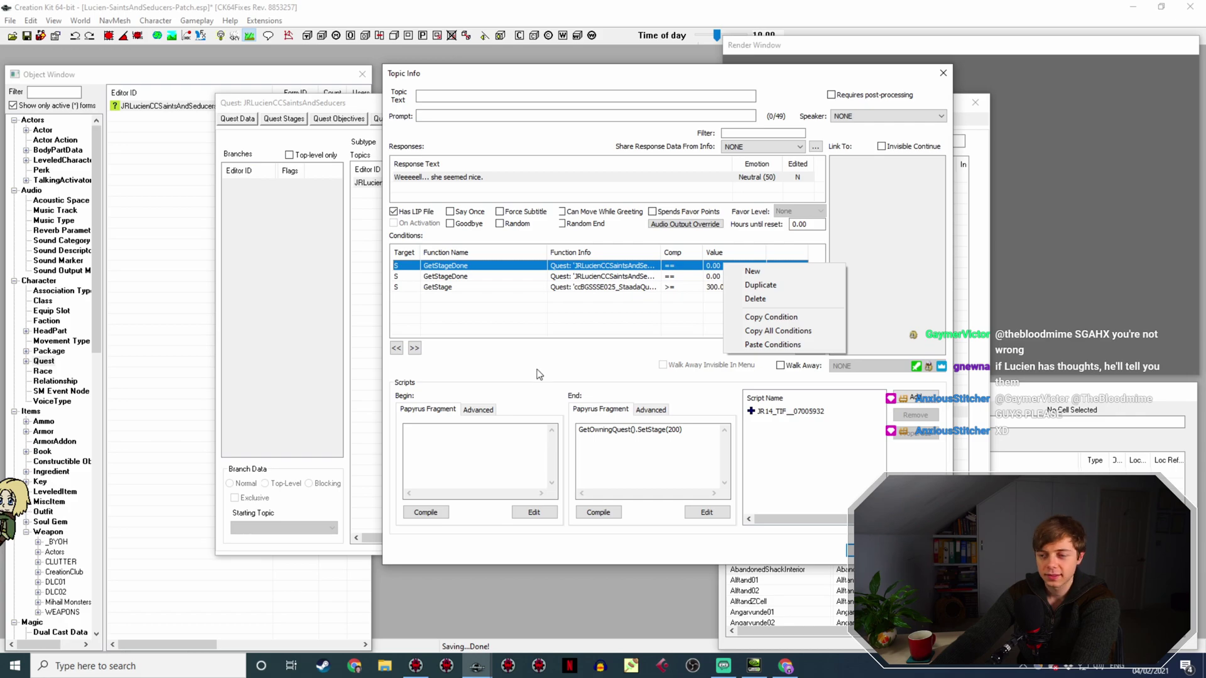
pyautogui.click(679, 268)
pyautogui.doubleClick(680, 268)
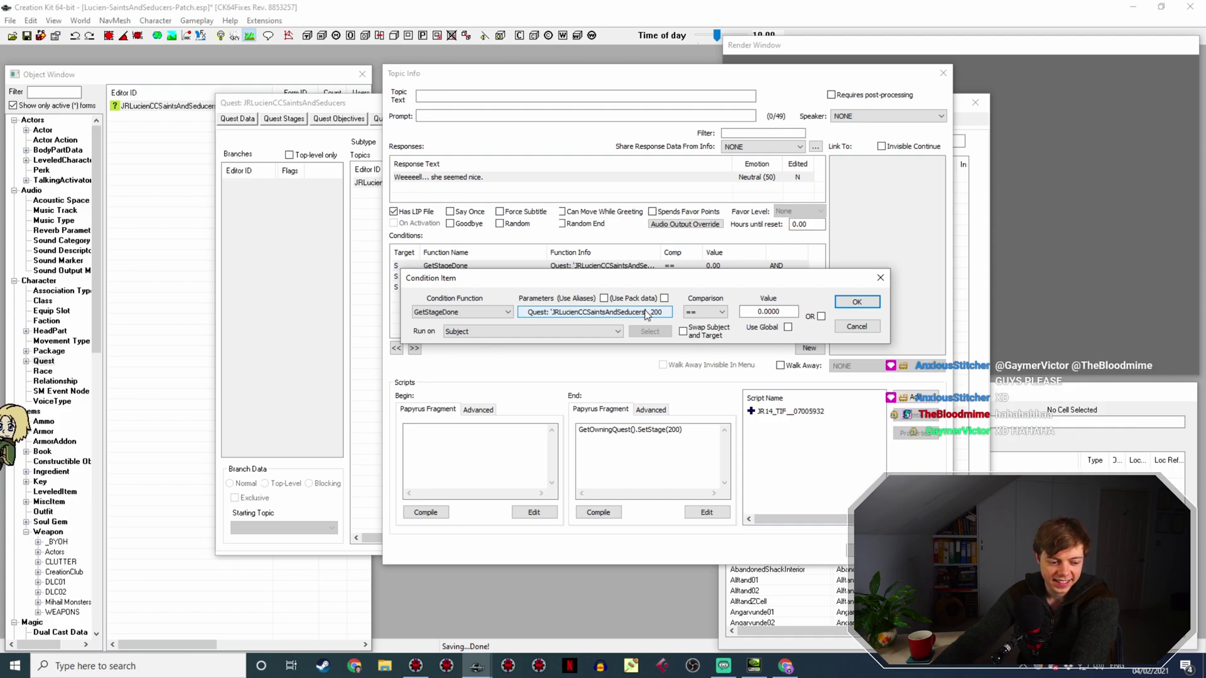
pyautogui.click(702, 312)
pyautogui.click(699, 358)
pyautogui.click(754, 310)
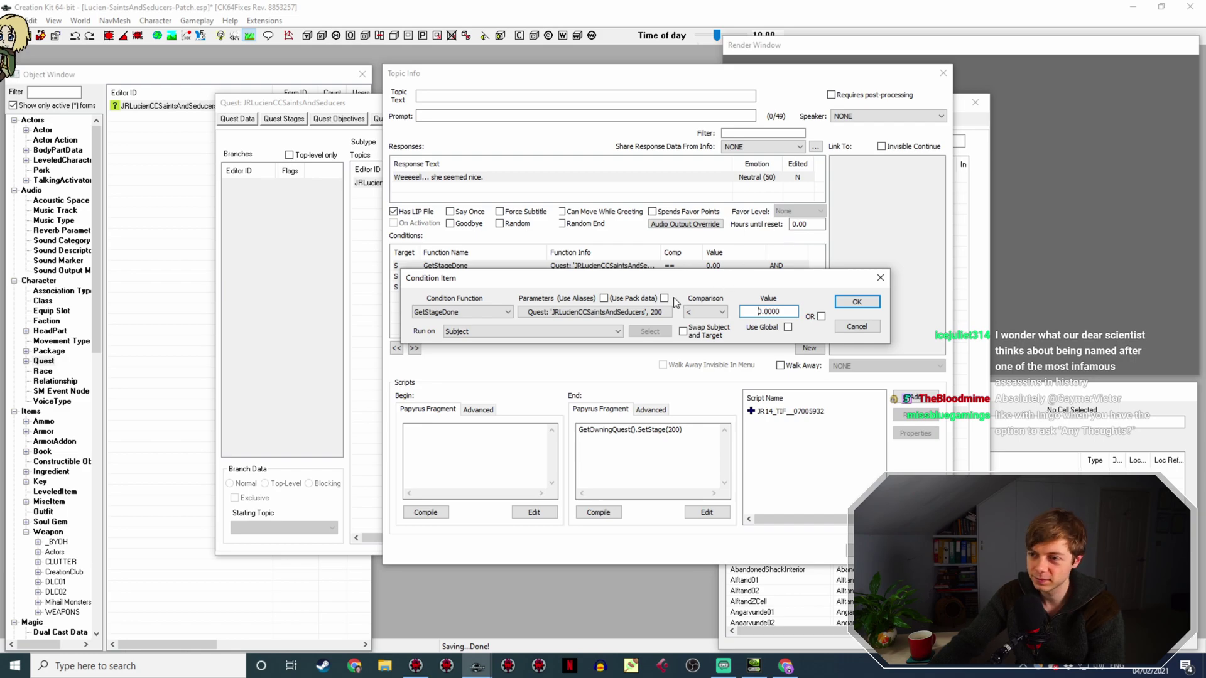
pyautogui.moveTo(668, 280); pyautogui.dragTo(646, 277)
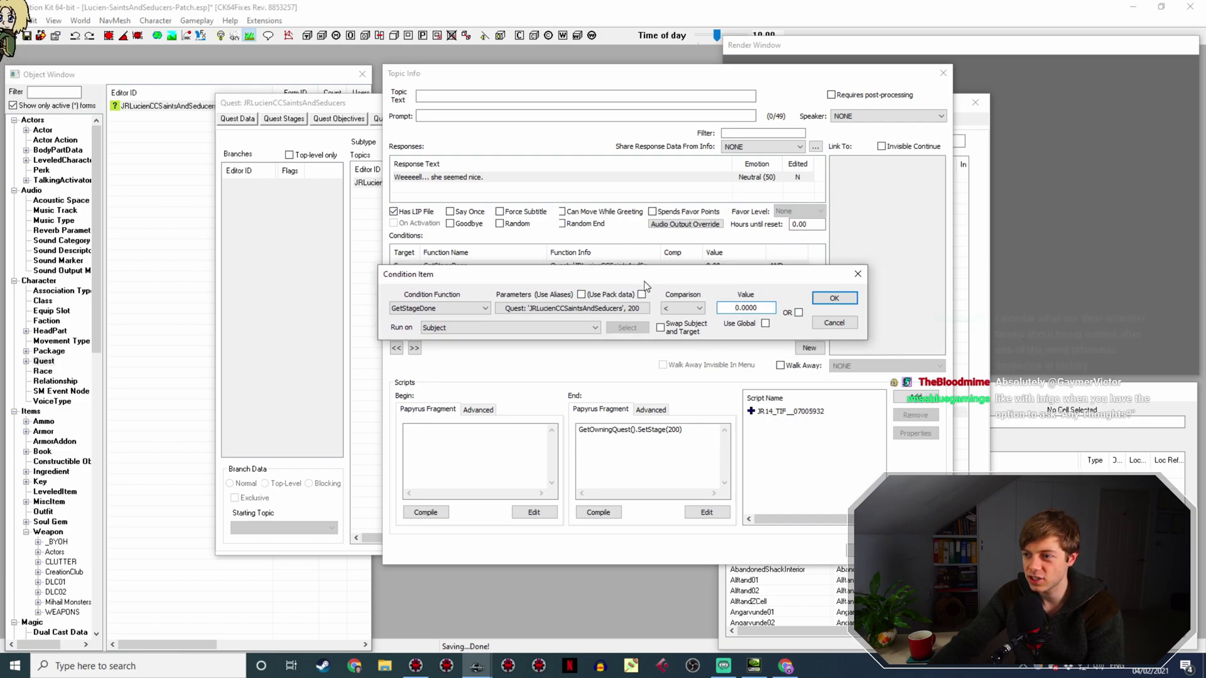
pyautogui.click(696, 308)
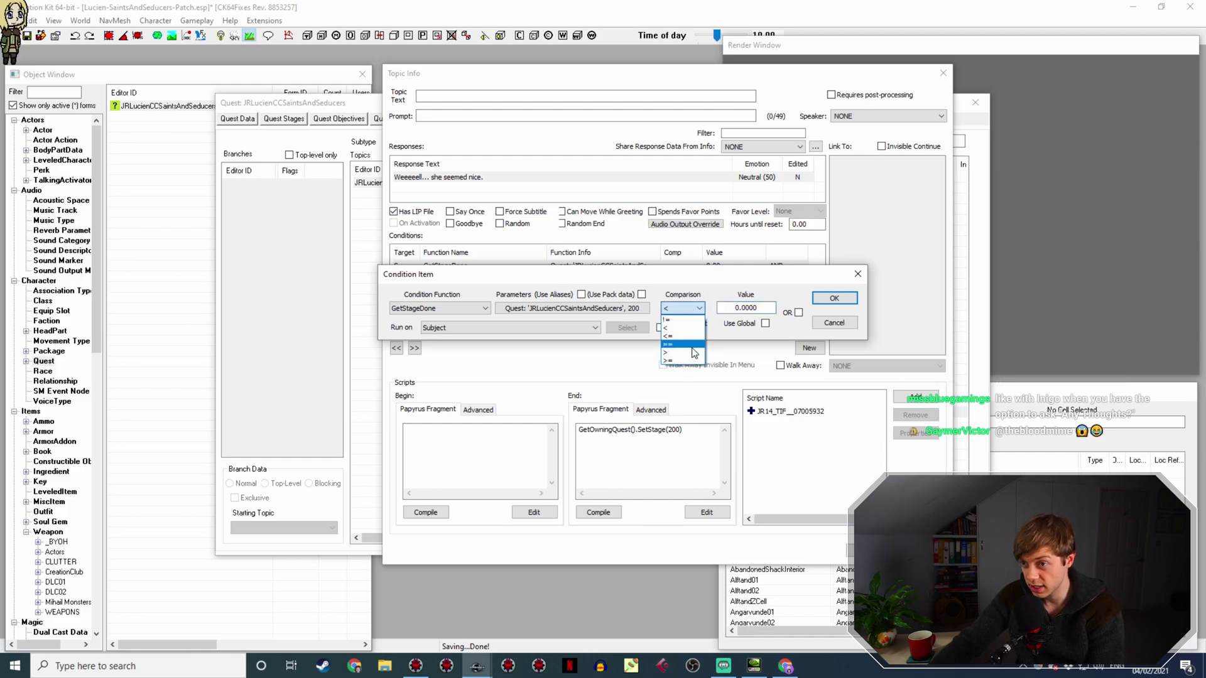
pyautogui.click(692, 344)
# Set the first GetStageDone condition to check JRLucienCCSaintsAndSeducers stage 160 with a value of 1.
pyautogui.moveTo(736, 280); pyautogui.dragTo(692, 307)
pyautogui.click(534, 334)
pyautogui.click(474, 439)
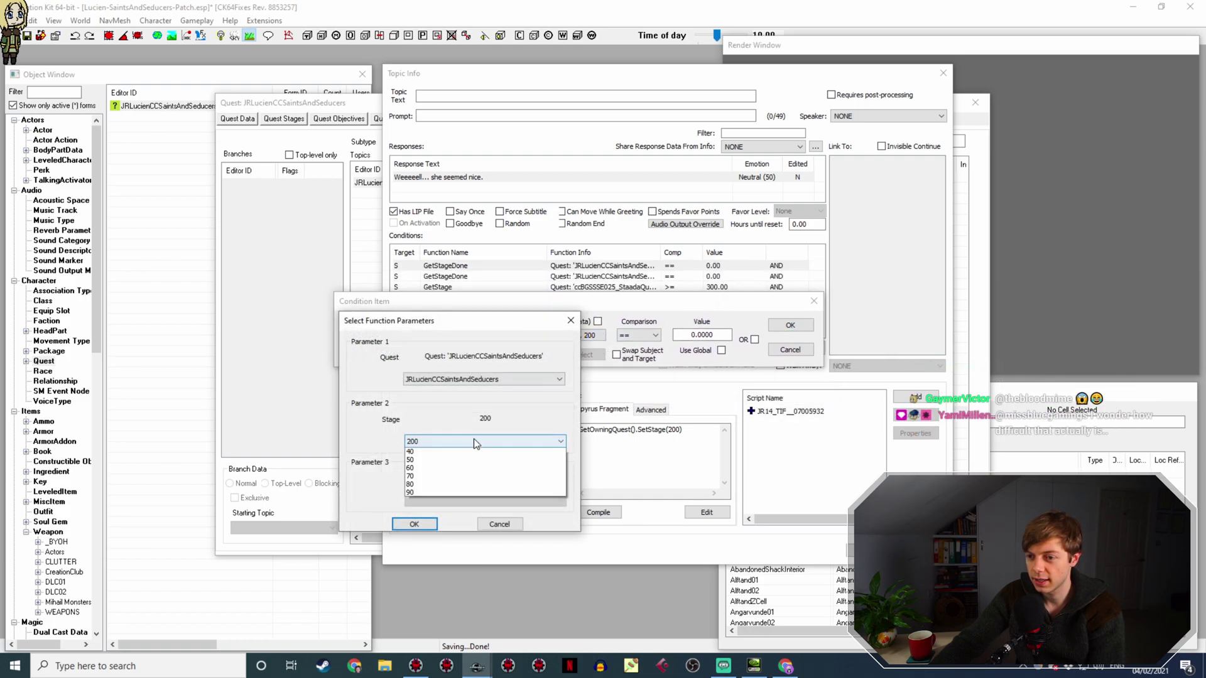
pyautogui.click(571, 319)
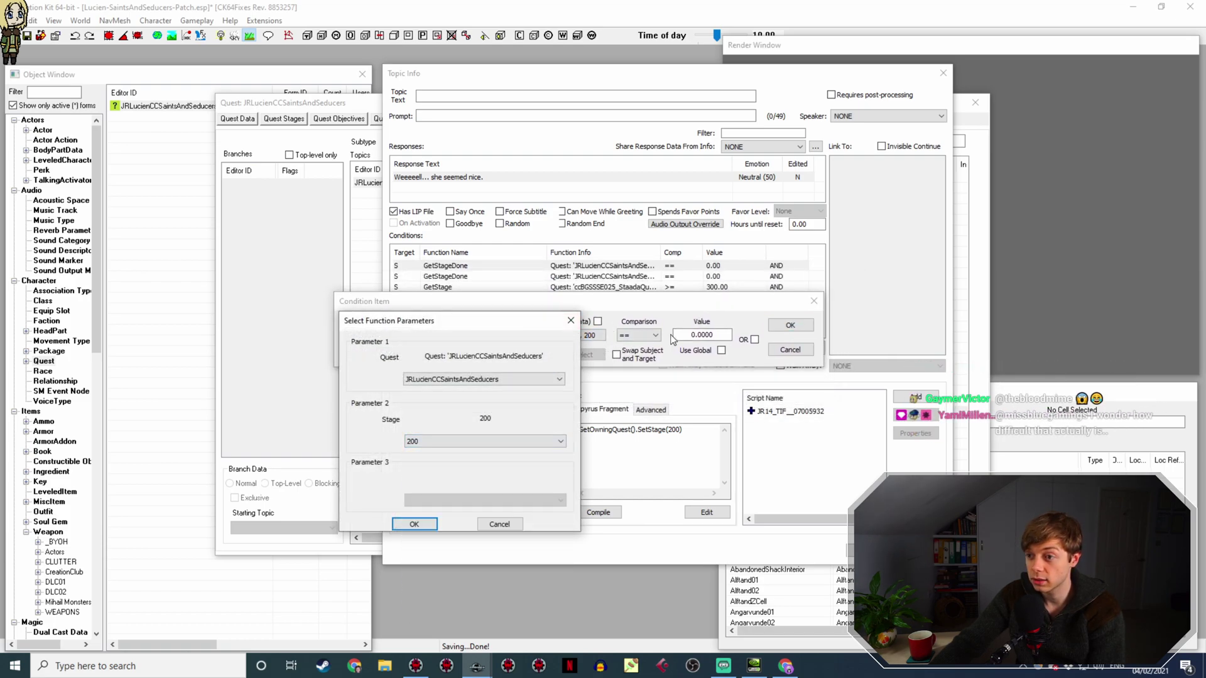
pyautogui.click(571, 320)
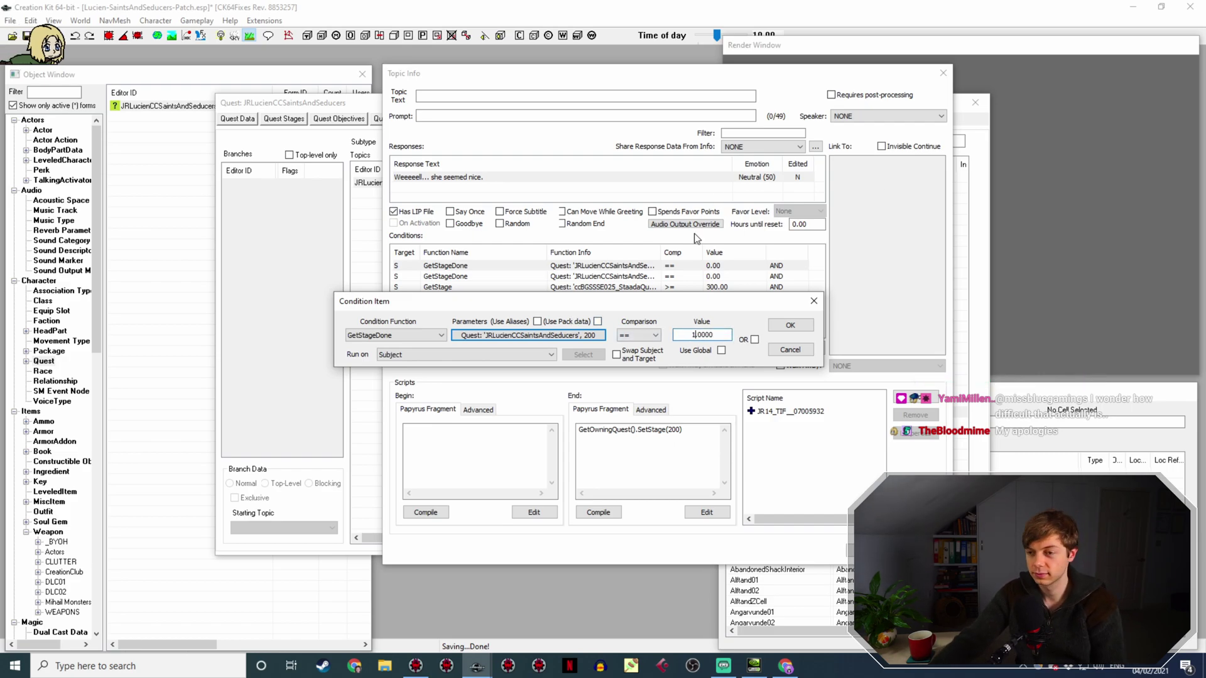
pyautogui.click(569, 336)
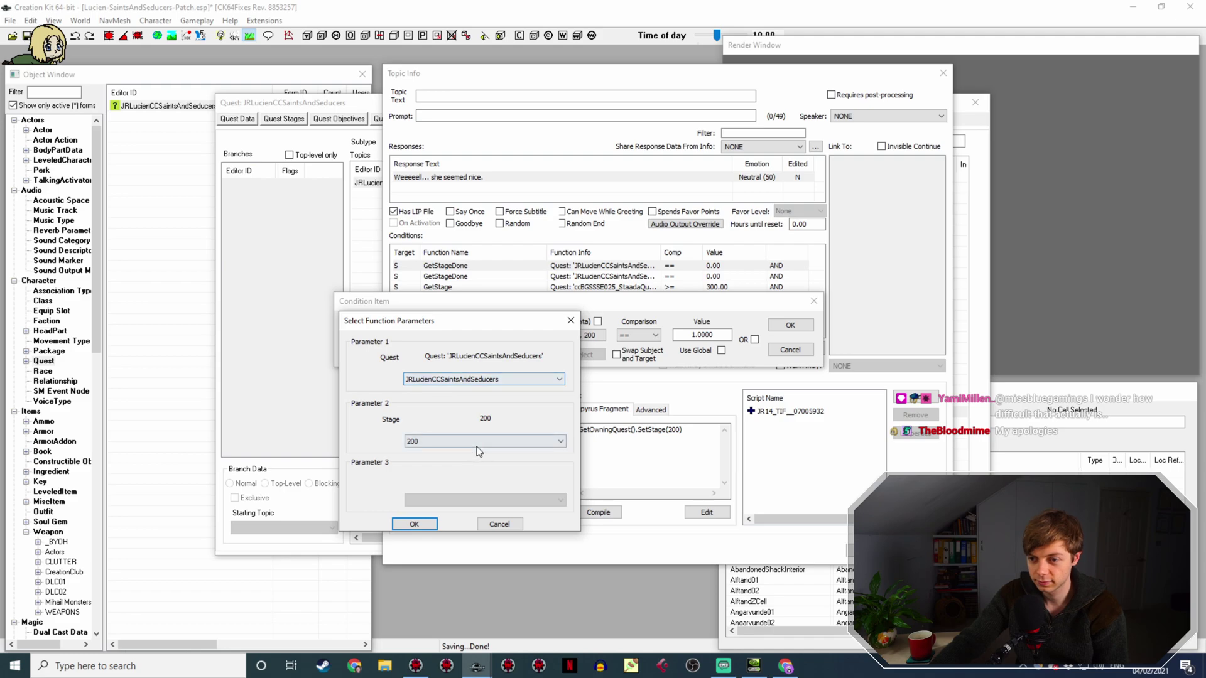
pyautogui.click(484, 442)
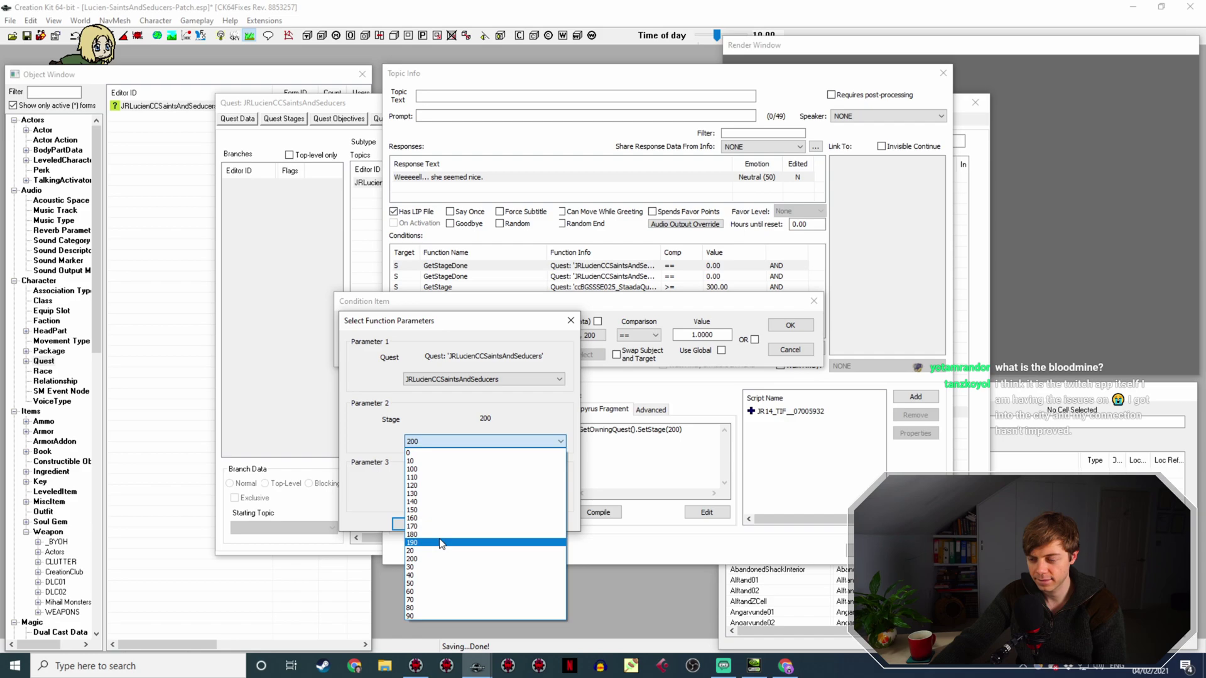
pyautogui.click(436, 518)
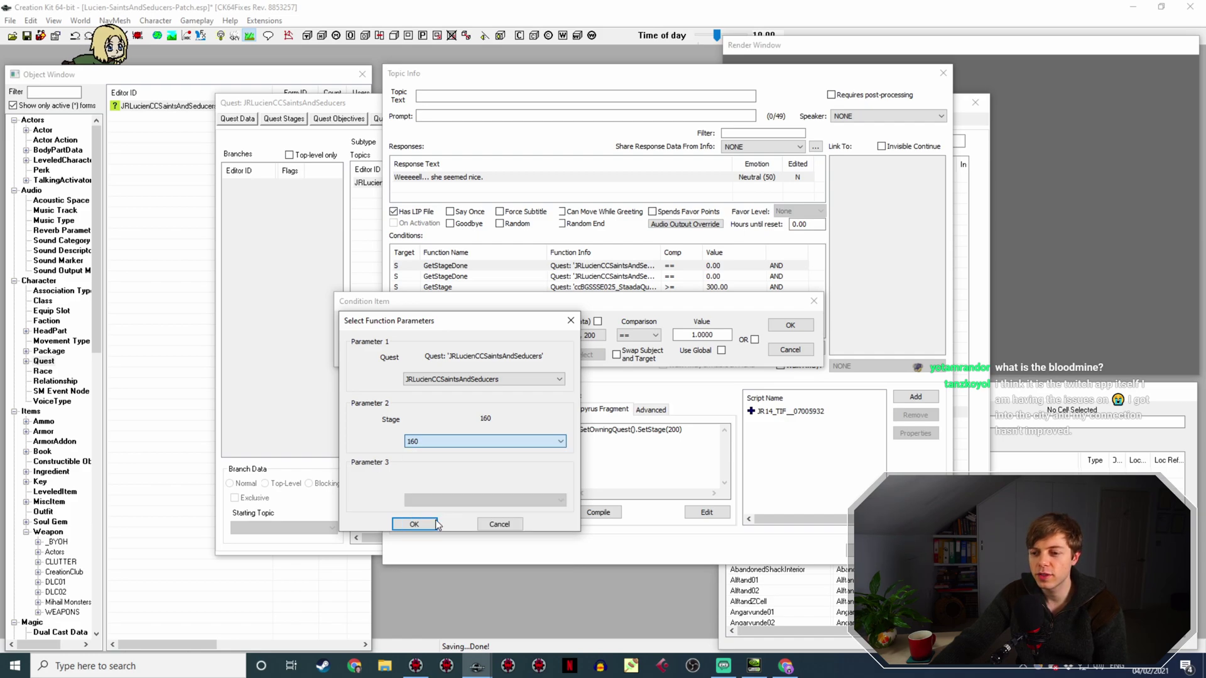
pyautogui.click(414, 524)
pyautogui.click(790, 326)
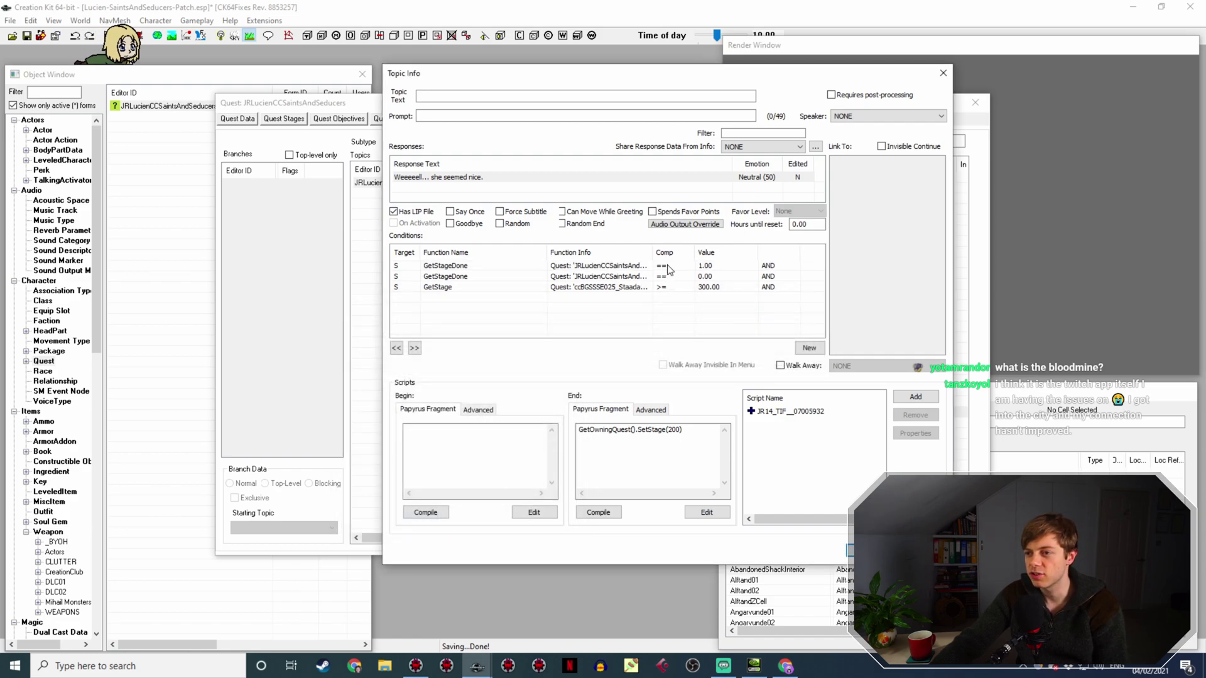
# Join the stage 160 GetStageDone condition with OR and move it below the stage 200 condition.
pyautogui.click(669, 270)
pyautogui.moveTo(653, 250); pyautogui.dragTo(661, 250)
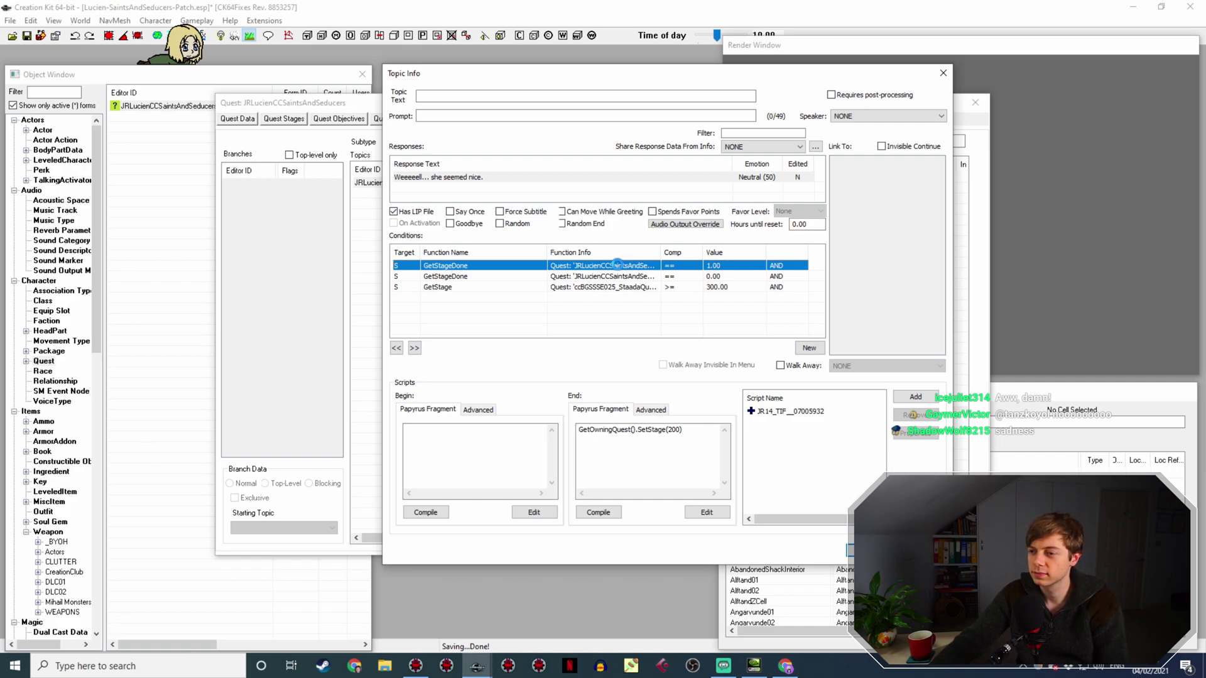
pyautogui.doubleClick(618, 265)
pyautogui.click(850, 304)
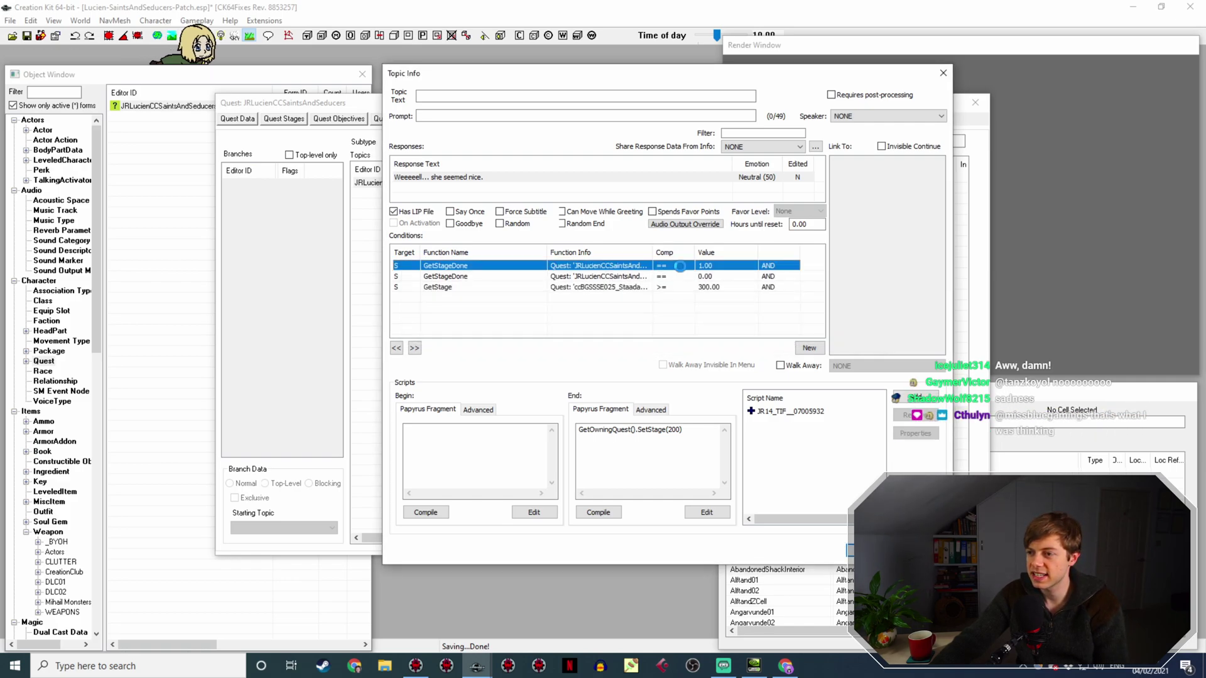
pyautogui.click(744, 316)
pyautogui.click(852, 303)
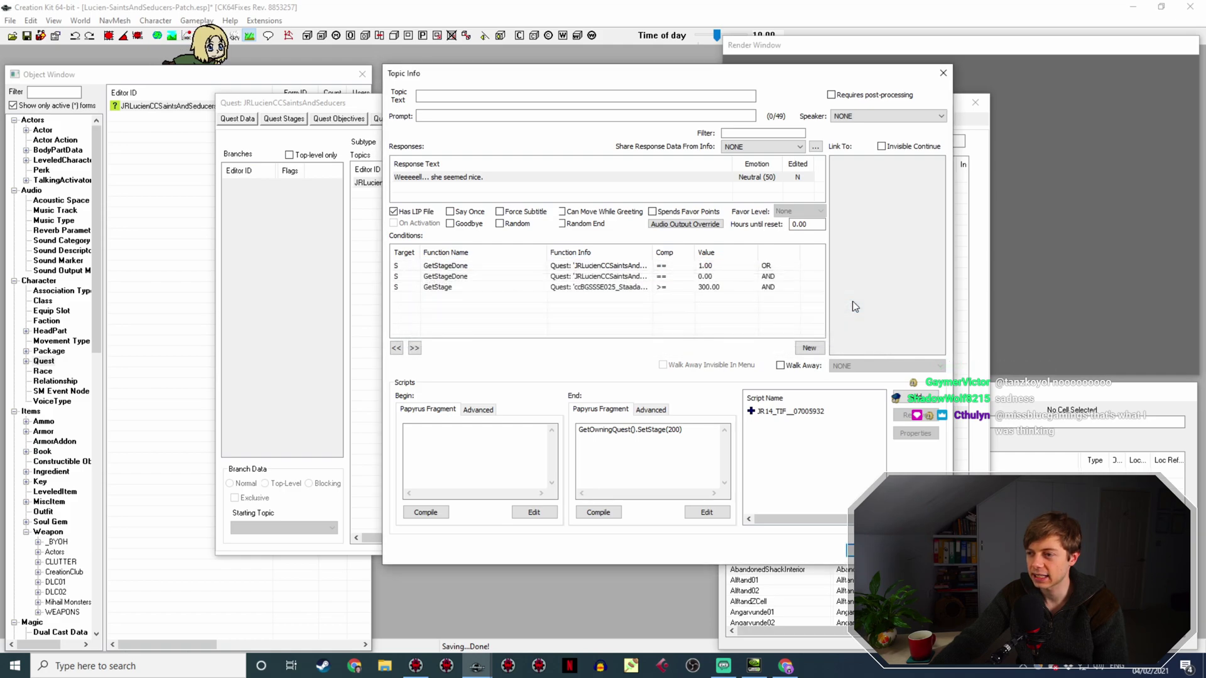
pyautogui.click(708, 267)
pyautogui.press('Right')
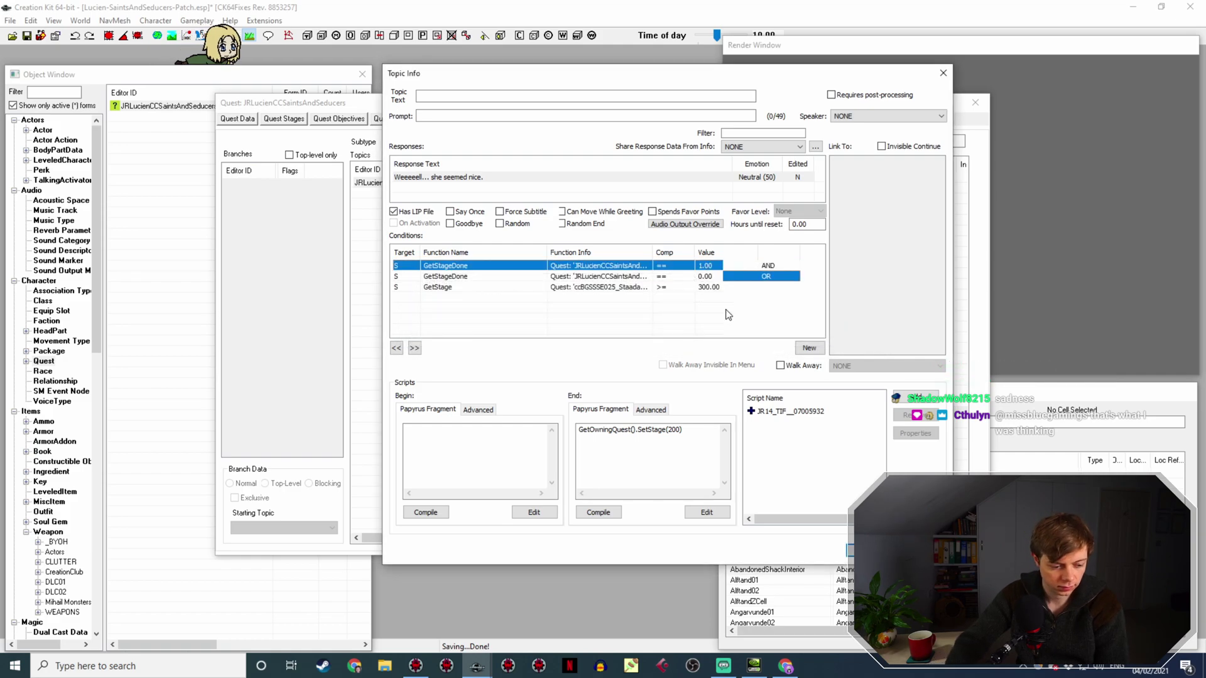
# Duplicate the stage 160 GetStageDone condition and set the copy's stage to 170.
pyautogui.rightClick(753, 280)
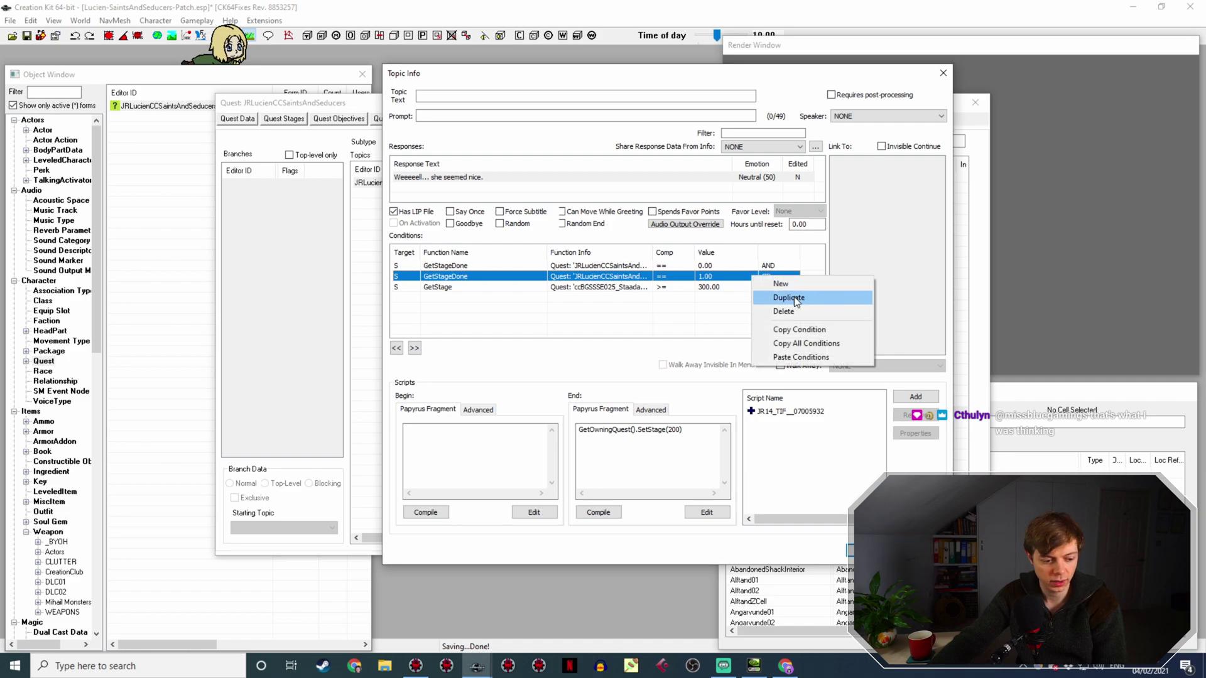
pyautogui.click(794, 296)
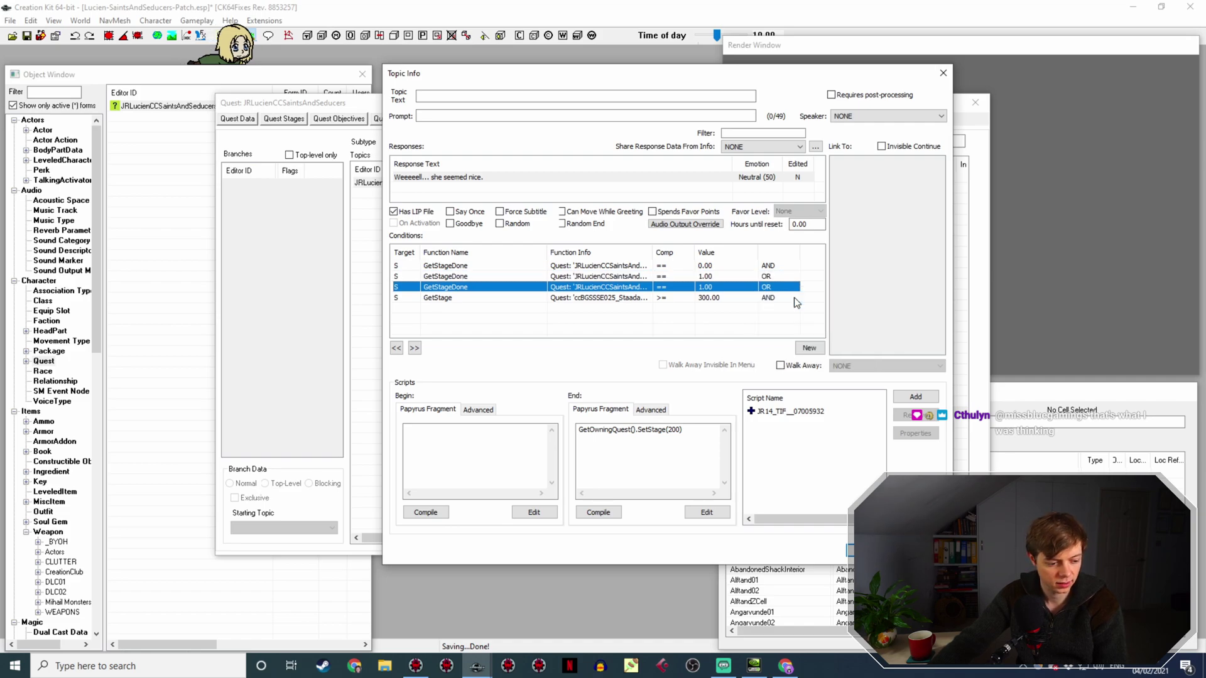
pyautogui.doubleClick(704, 288)
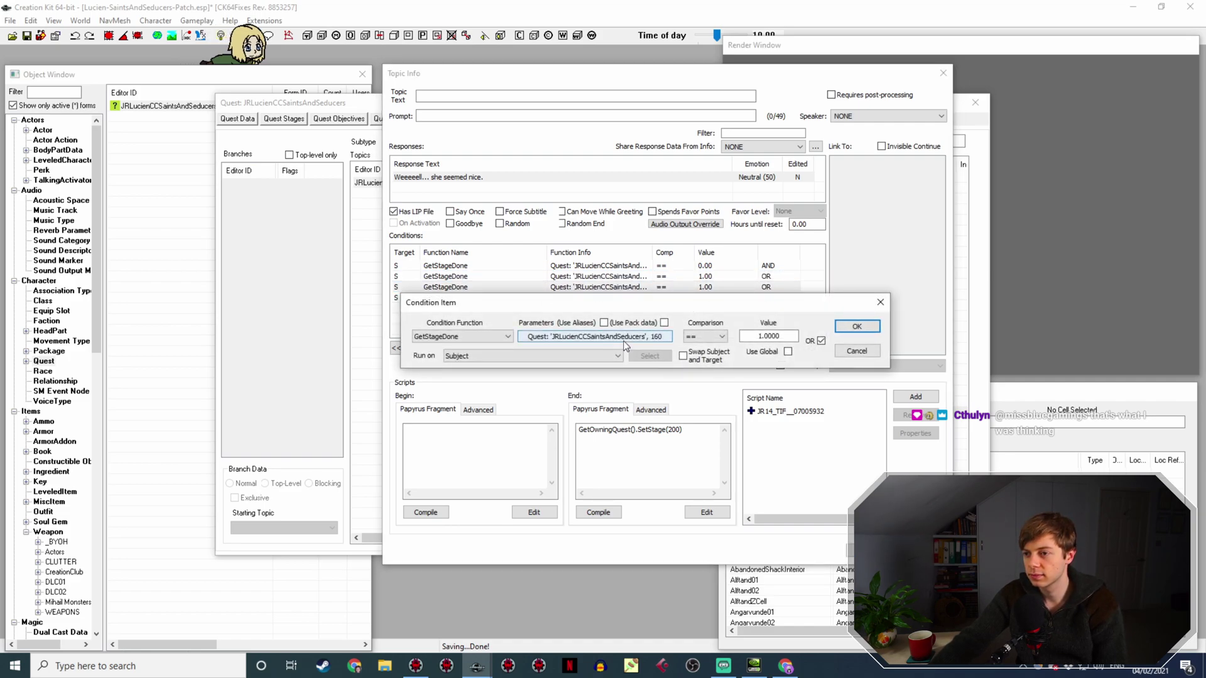
pyautogui.click(597, 341)
pyautogui.click(569, 443)
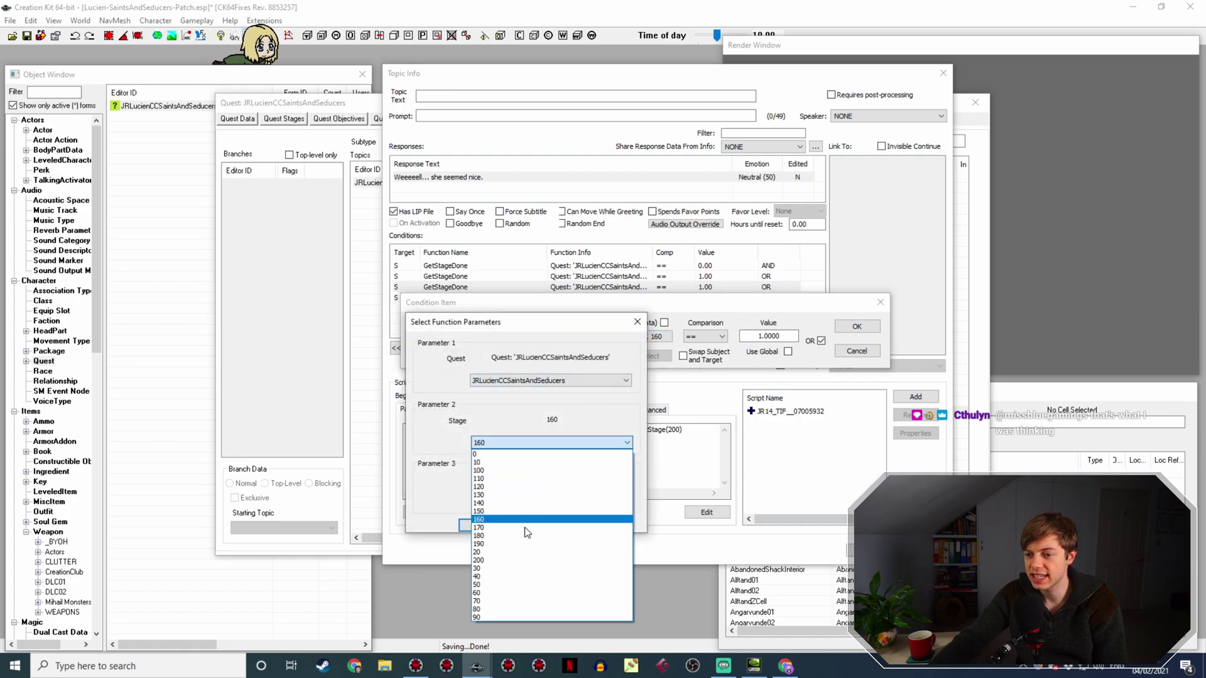
pyautogui.click(527, 533)
pyautogui.click(479, 526)
pyautogui.click(857, 326)
# Duplicate the stage 170 GetStageDone condition and open the copy's function parameters.
pyautogui.rightClick(714, 293)
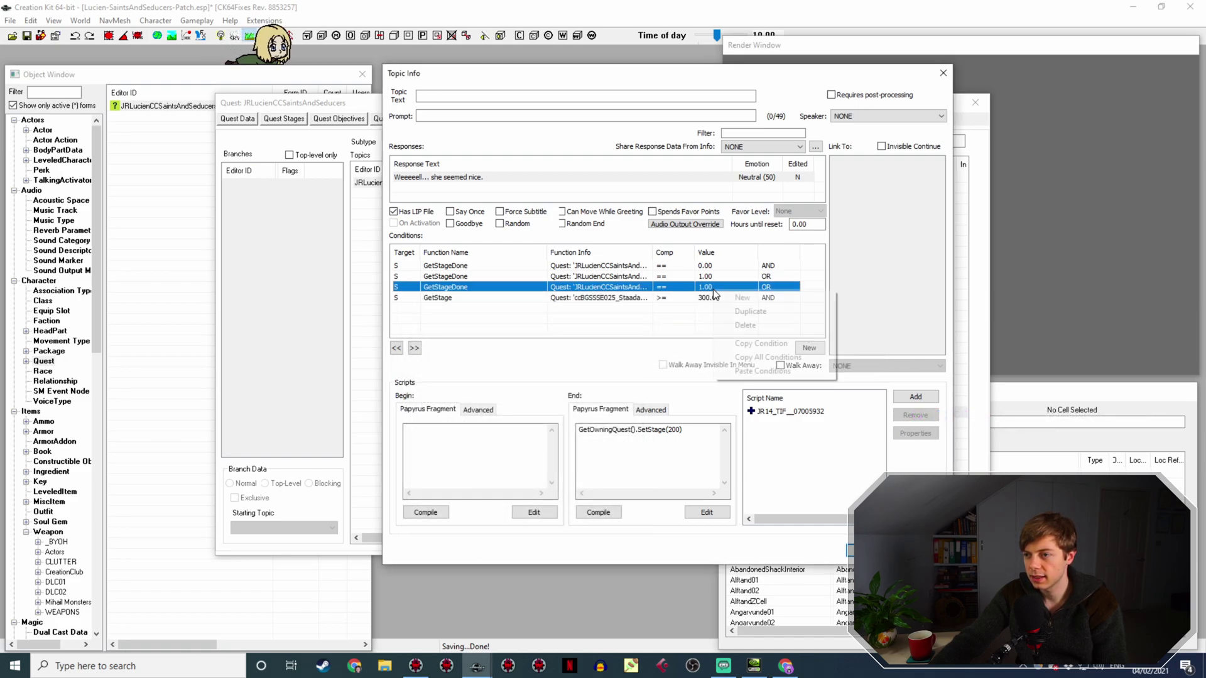
pyautogui.click(745, 311)
pyautogui.doubleClick(704, 297)
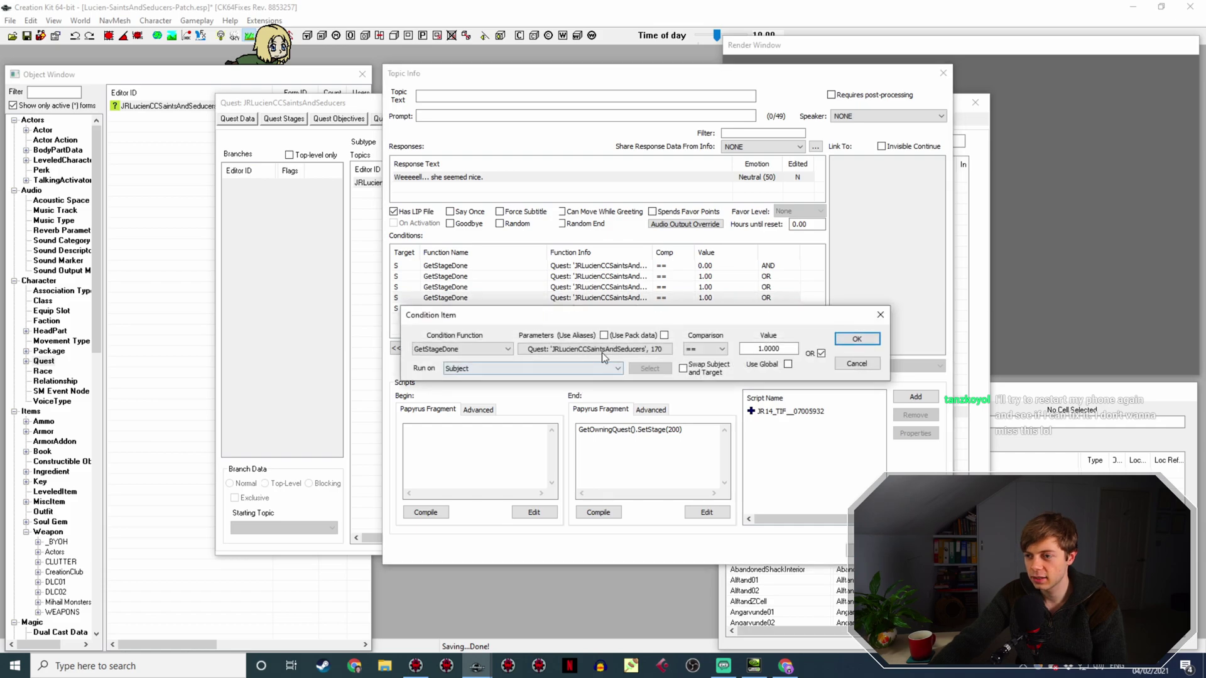
pyautogui.click(602, 350)
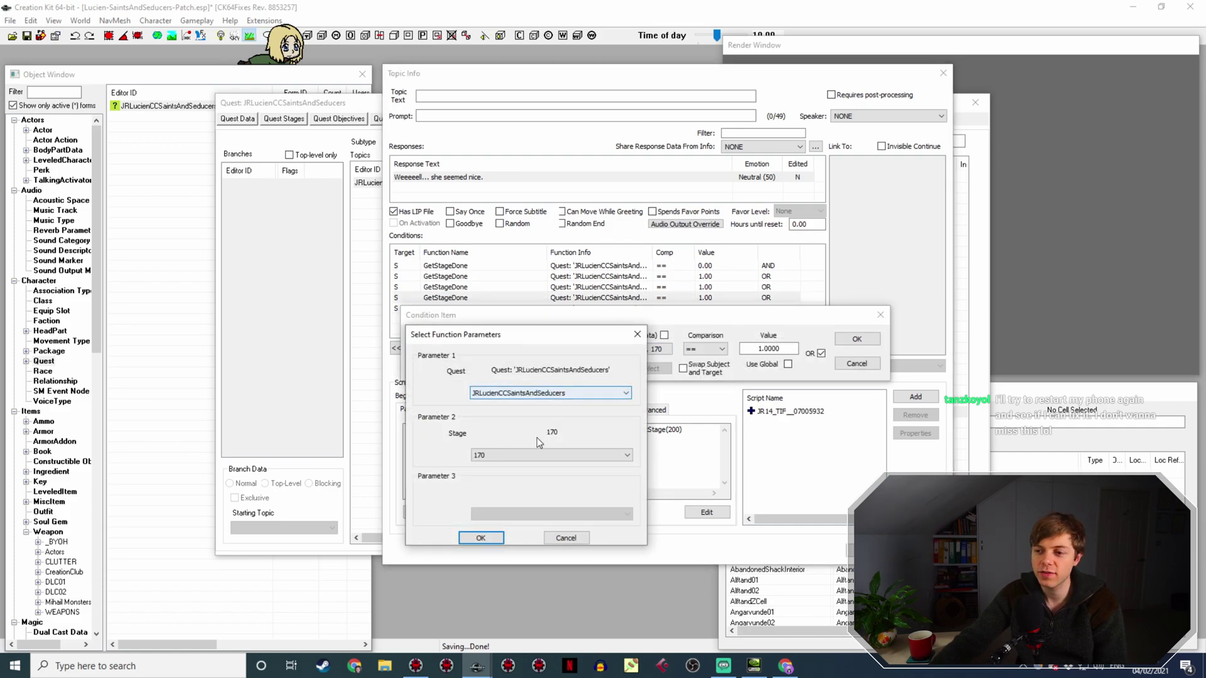
# Set the open GetStageDone condition's stage parameter to 180 for the quest JRLucienCCSaintsAndSeducers.
pyautogui.click(538, 456)
pyautogui.click(482, 544)
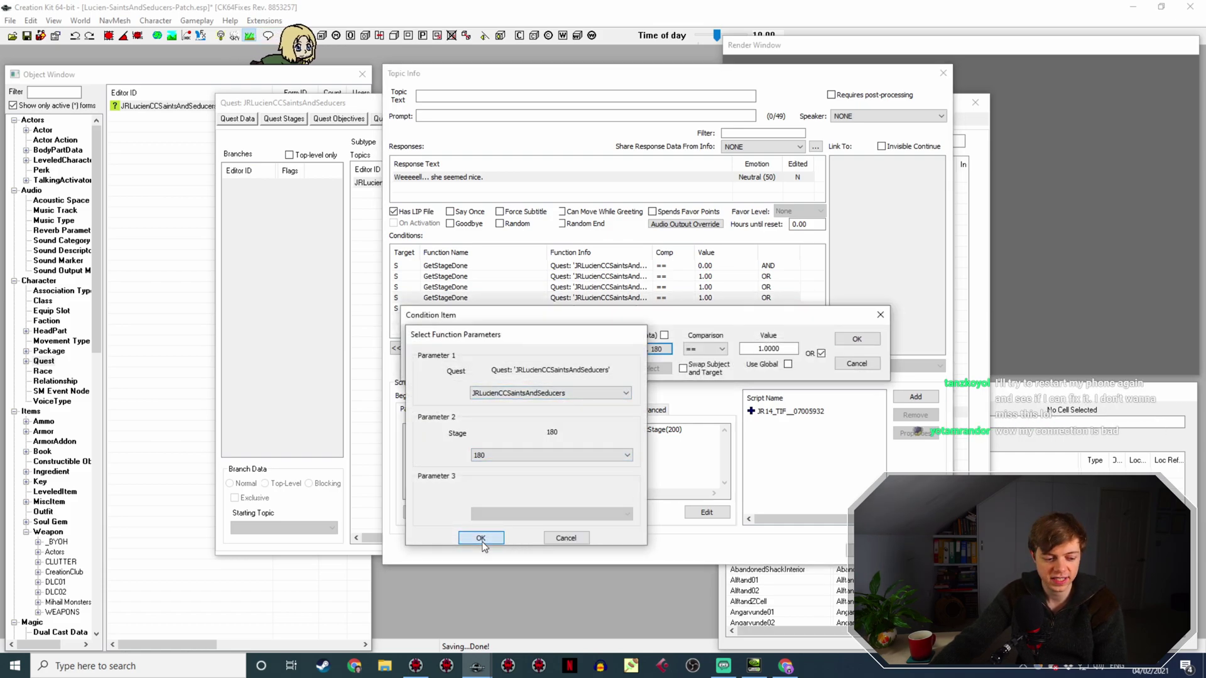
pyautogui.click(856, 339)
# Duplicate the stage 180 GetStageDone condition, set the copy's stage to 190 and join it with AND instead of OR.
pyautogui.rightClick(642, 299)
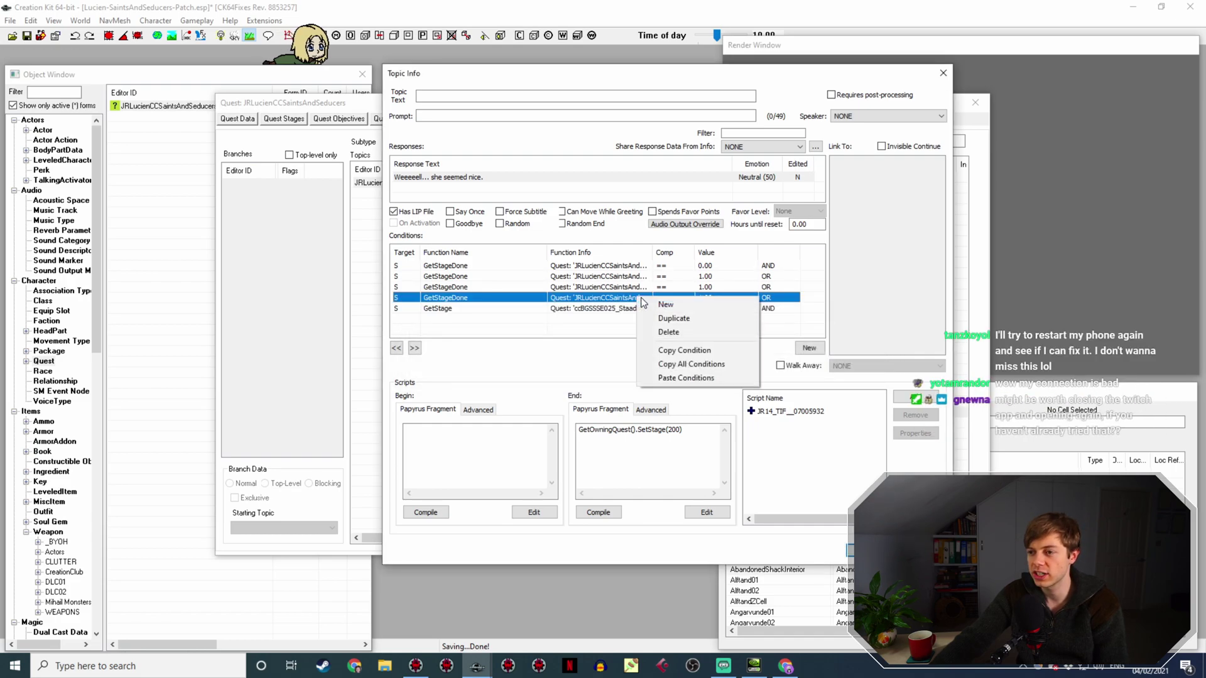
pyautogui.click(644, 317)
pyautogui.doubleClick(641, 307)
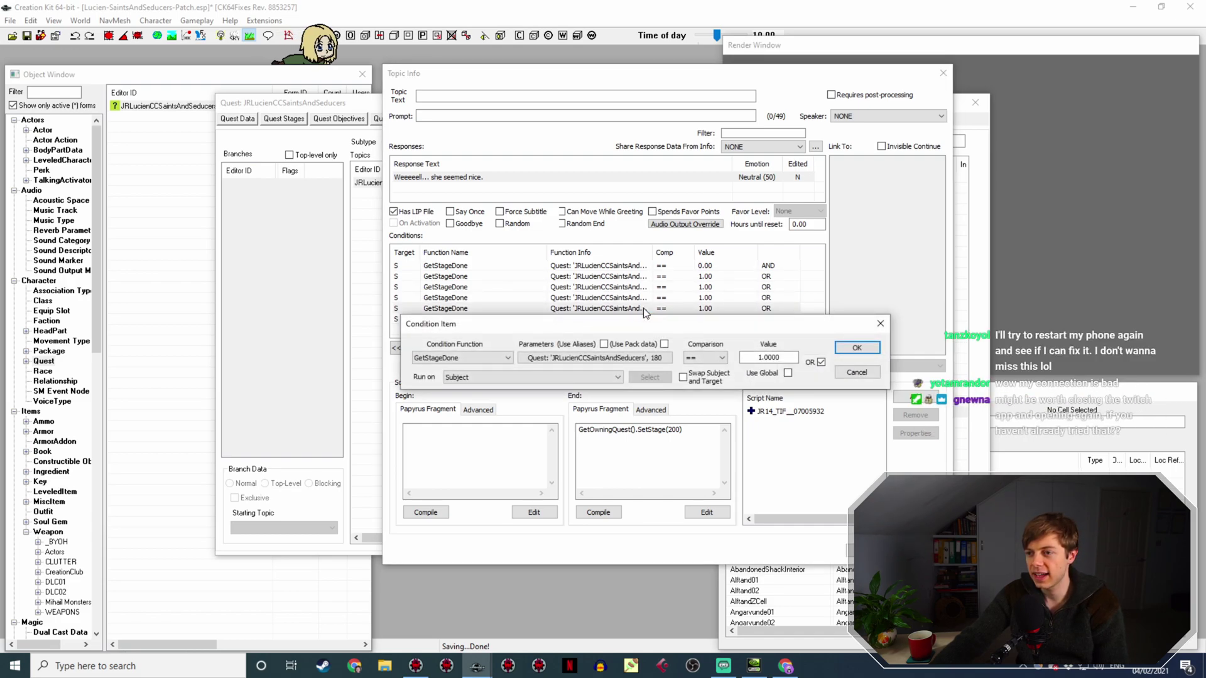
pyautogui.moveTo(779, 330); pyautogui.dragTo(769, 301)
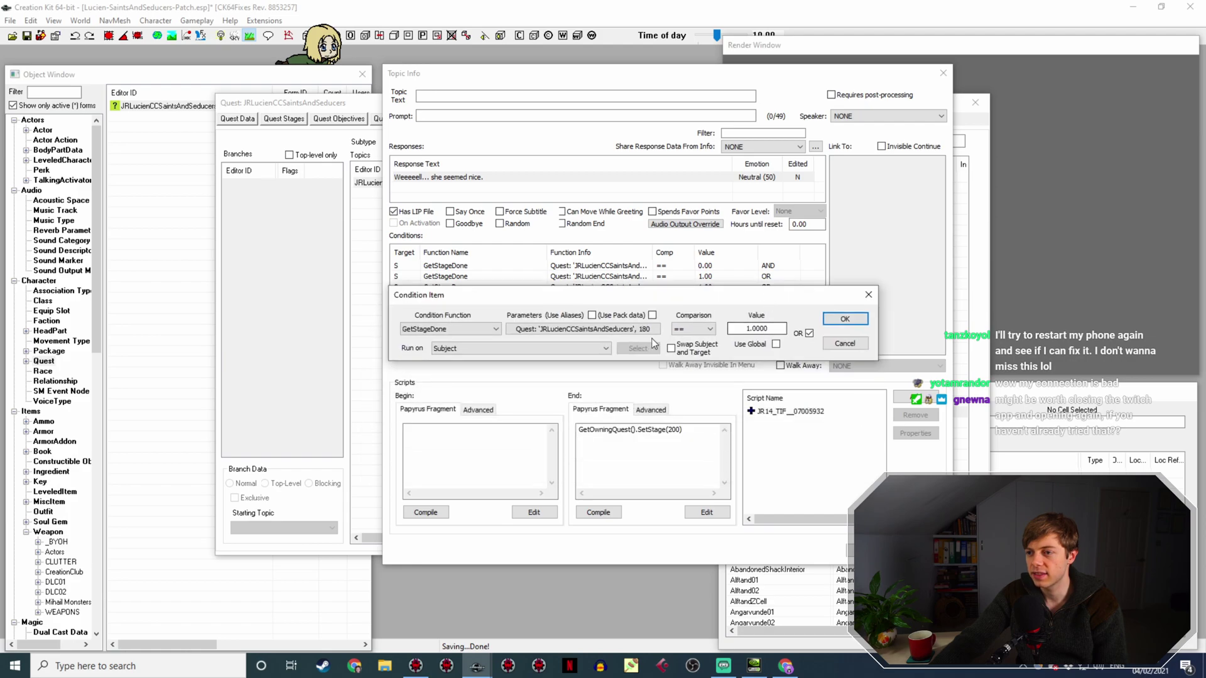
pyautogui.click(643, 330)
pyautogui.click(549, 434)
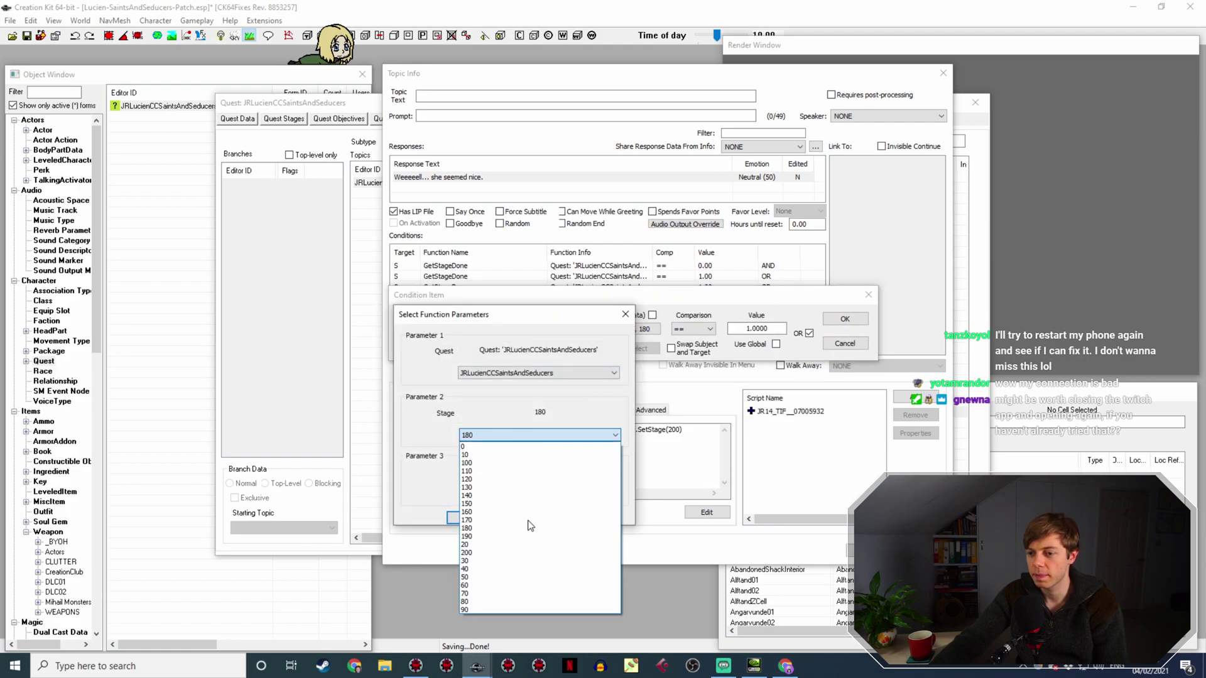
pyautogui.click(527, 536)
pyautogui.click(476, 518)
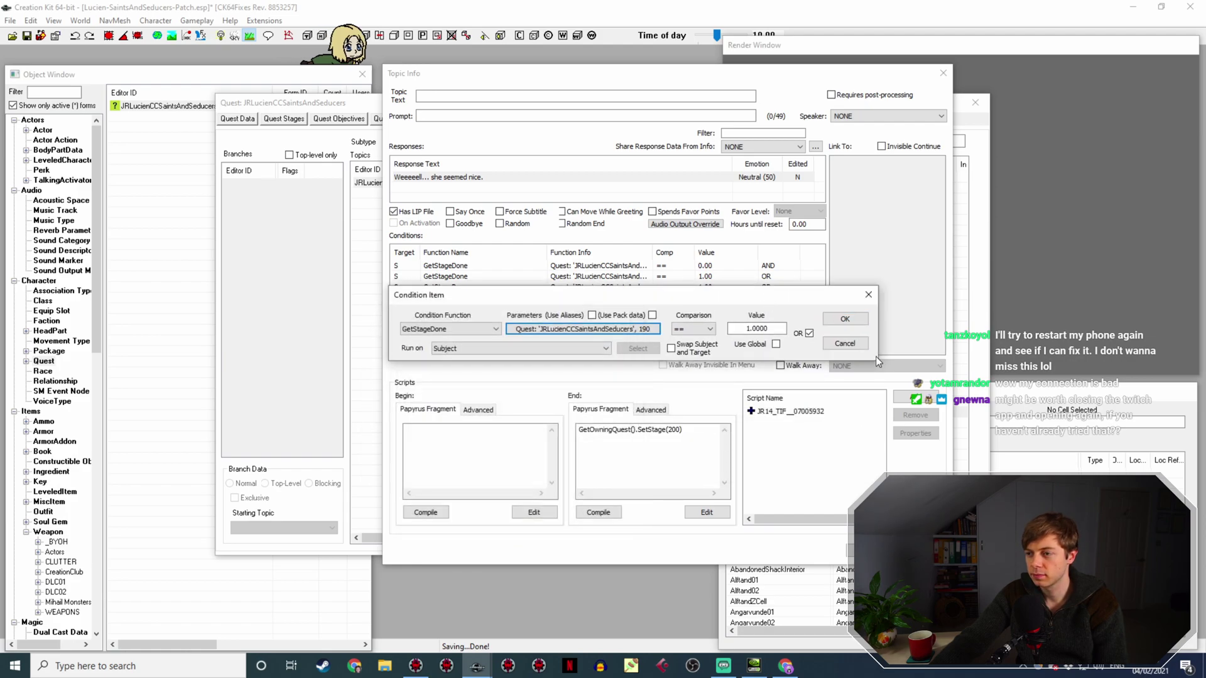
pyautogui.click(845, 319)
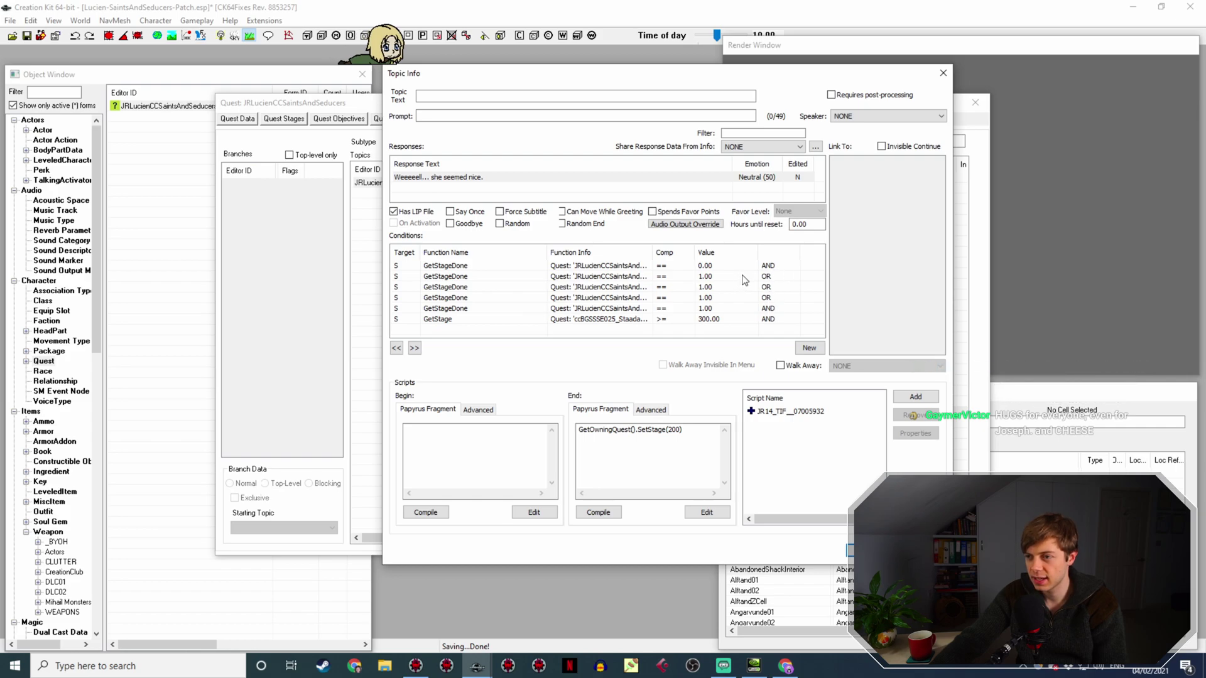
# Move the GetStage condition up to second place in the conditions list, directly below the first GetStageDone condition.
pyautogui.click(773, 321)
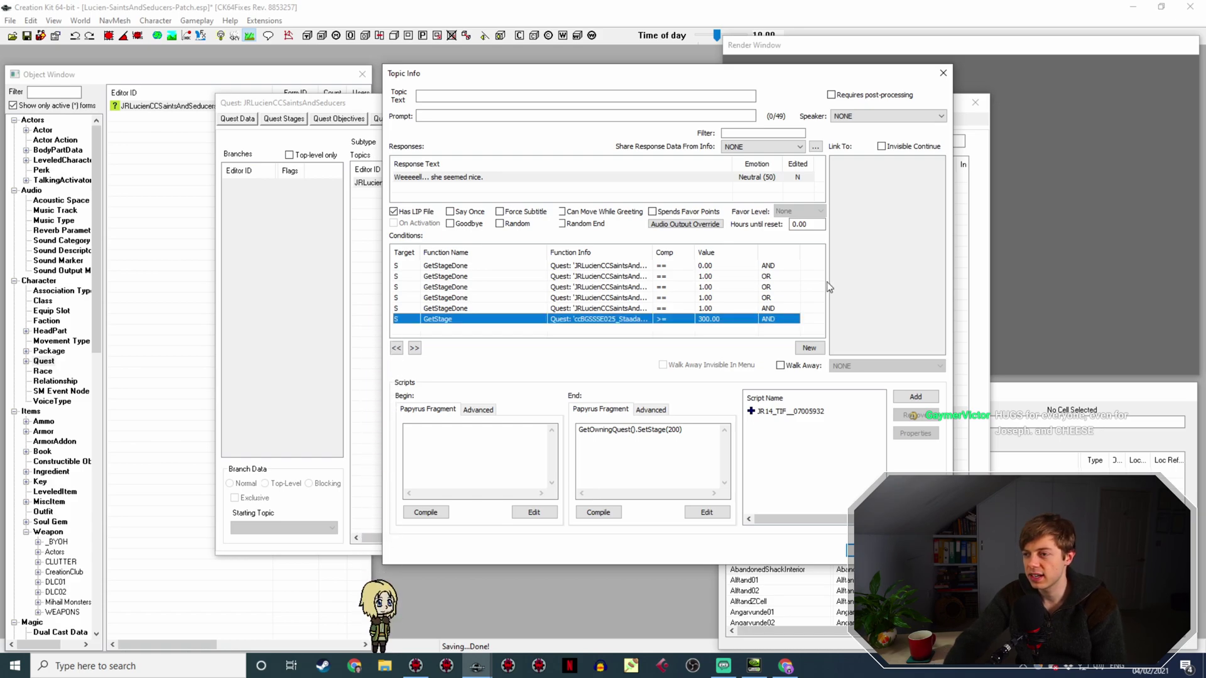
pyautogui.press('Left')
pyautogui.press('Left')
pyautogui.press('Left')
pyautogui.press('Left')
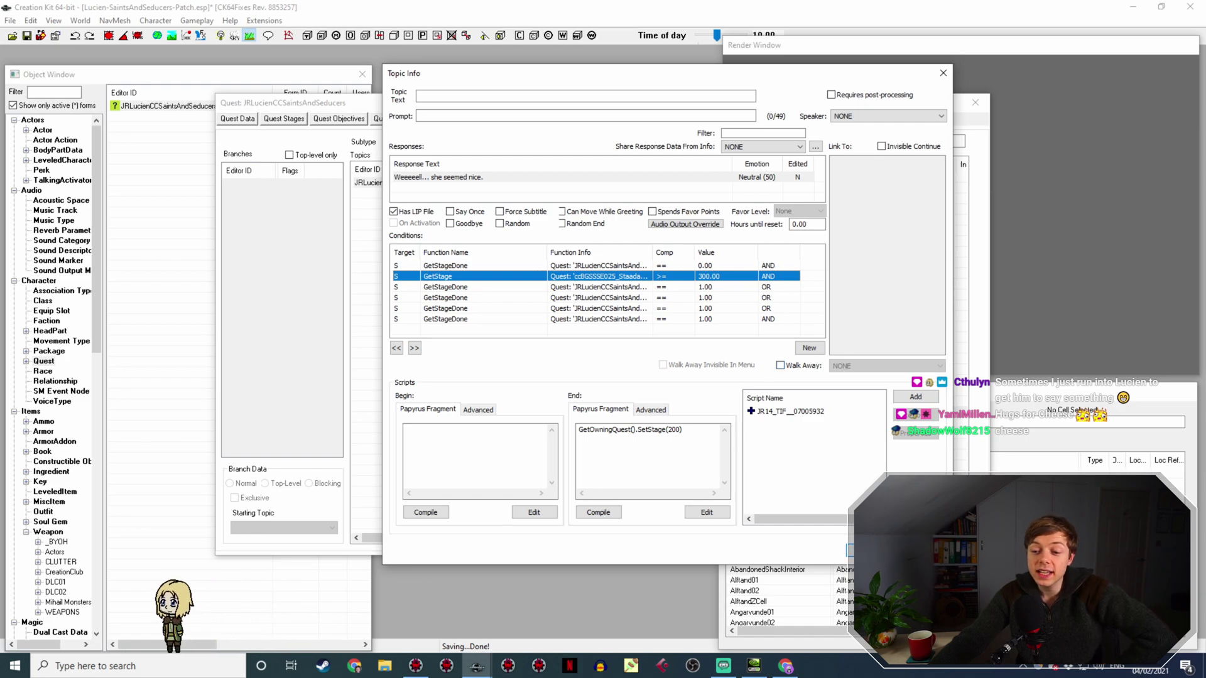
# Accept the topic info and quest changes and save the plugin.
pyautogui.click(862, 551)
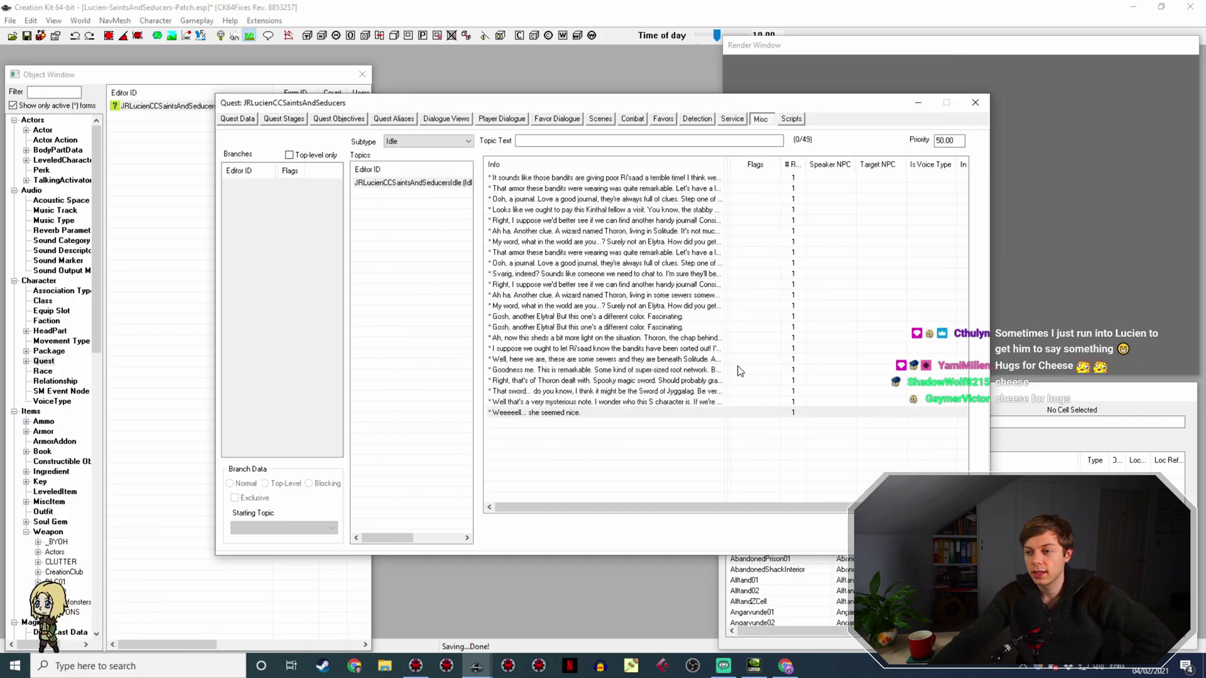
pyautogui.click(897, 537)
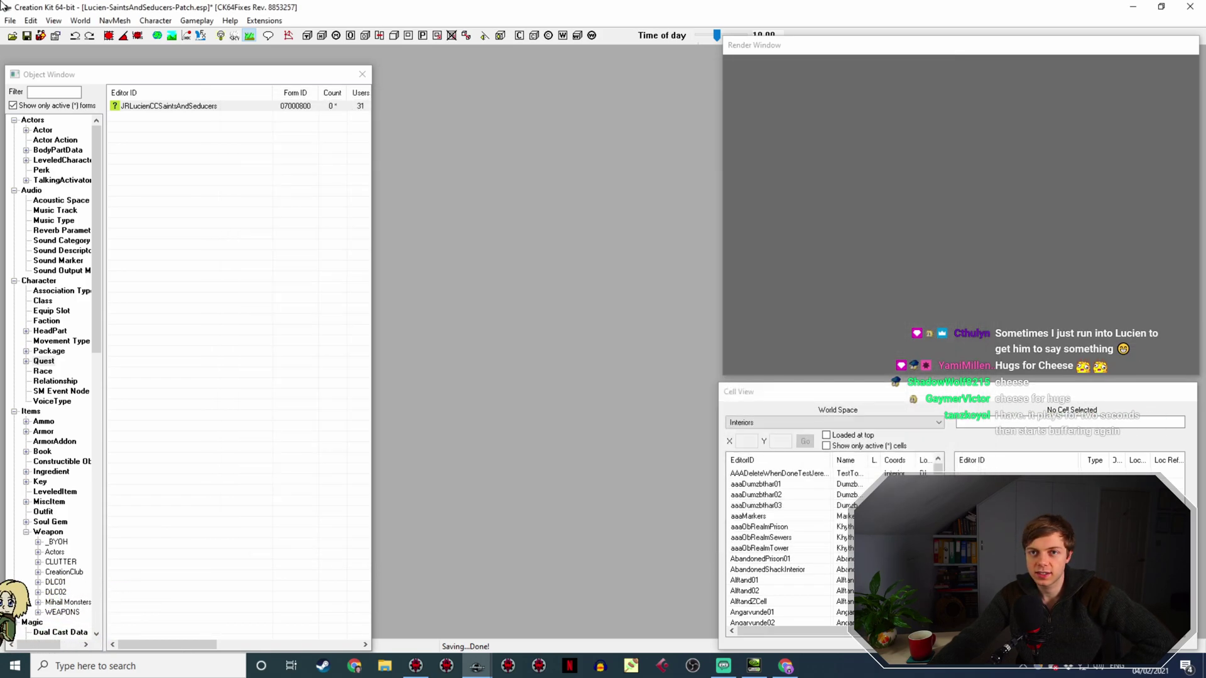
pyautogui.click(27, 39)
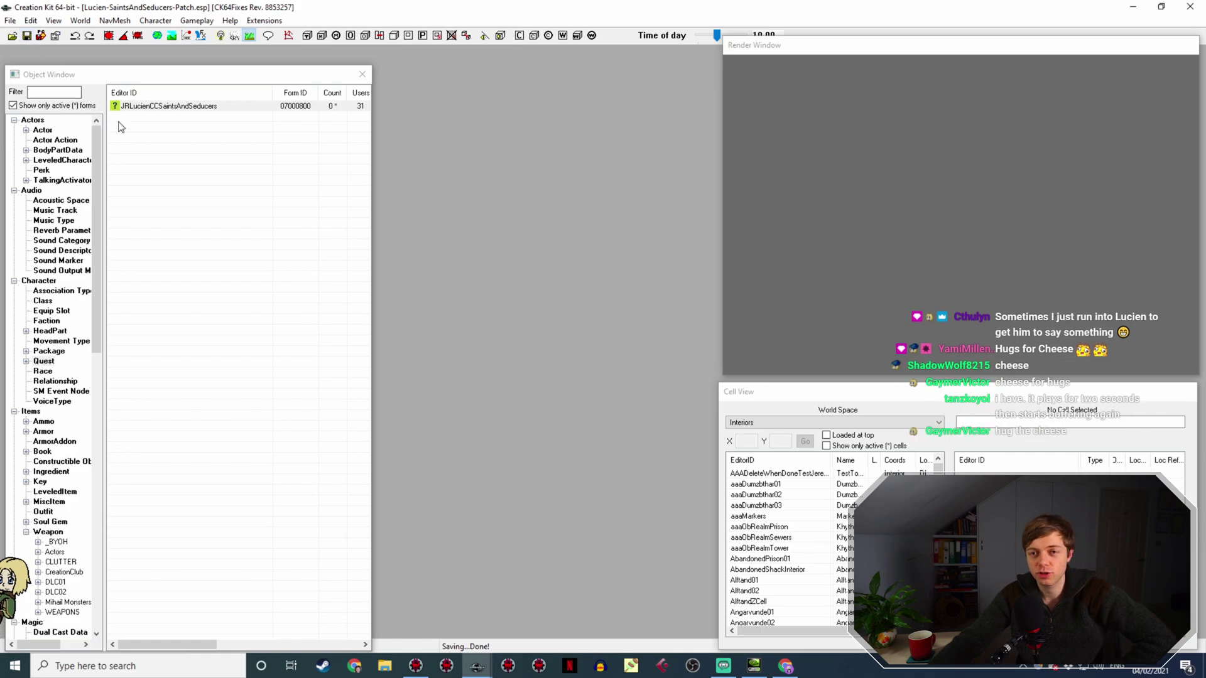
# Reopen the quest JRLucienCCSaintsAndSeducers and select the idle line "Weeeeell... she seemed nice.".
pyautogui.click(131, 106)
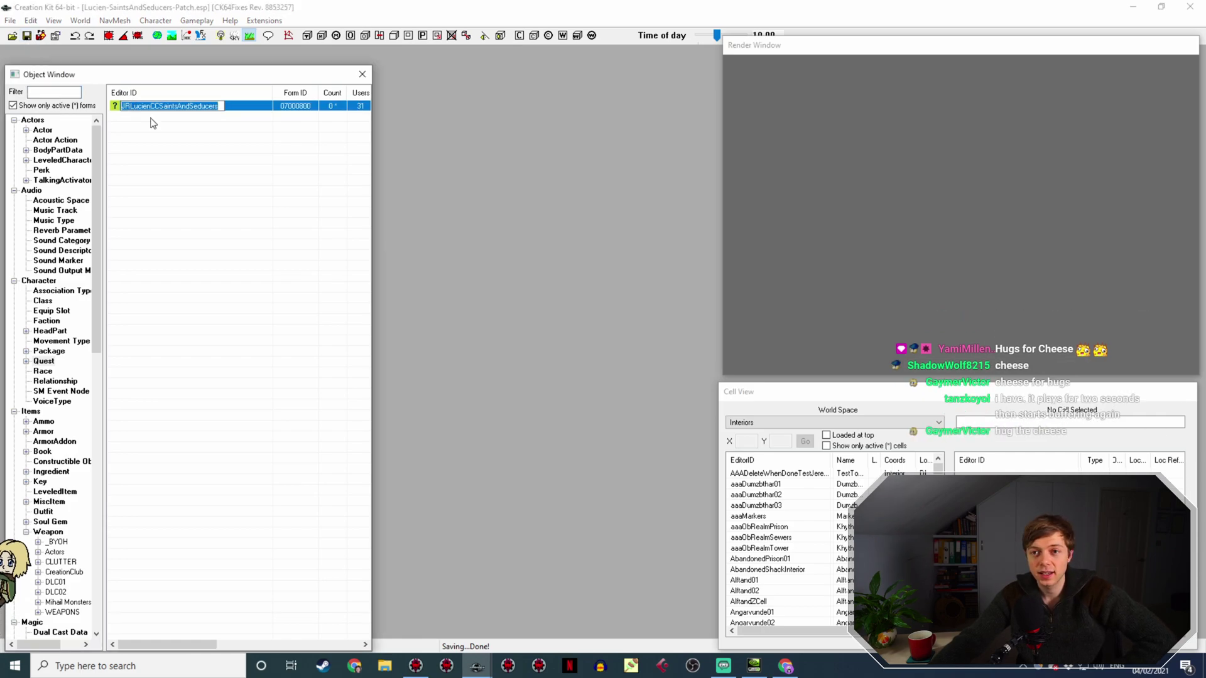
pyautogui.doubleClick(251, 107)
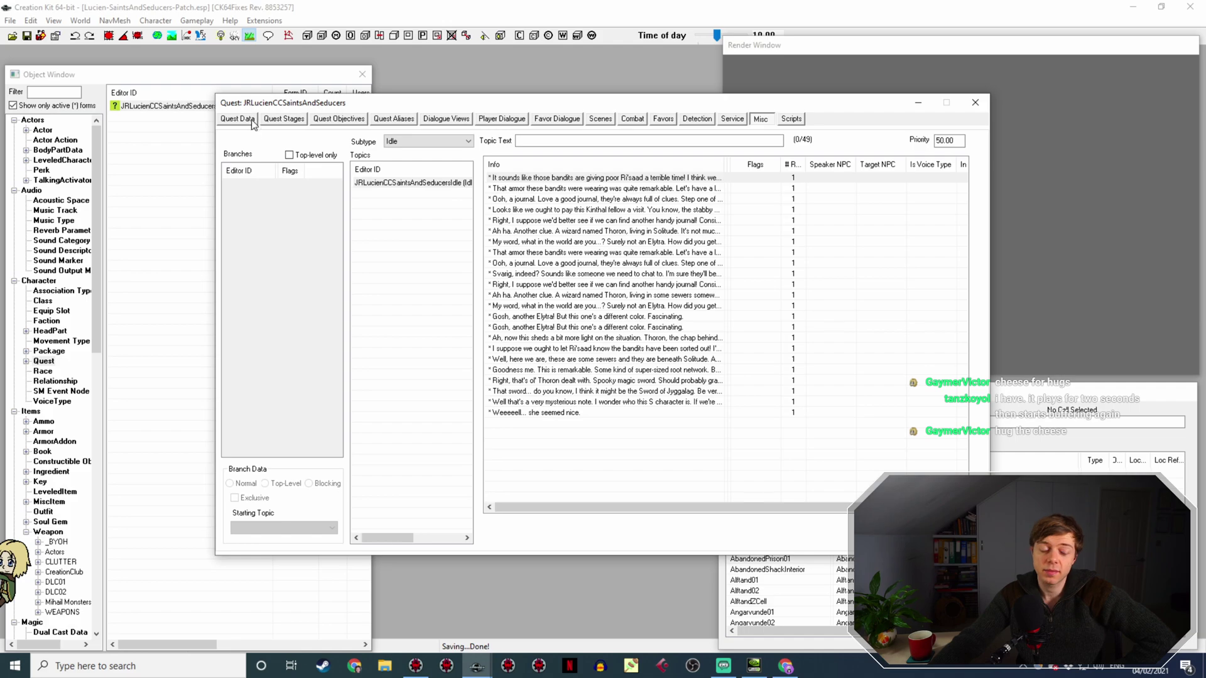
pyautogui.click(609, 413)
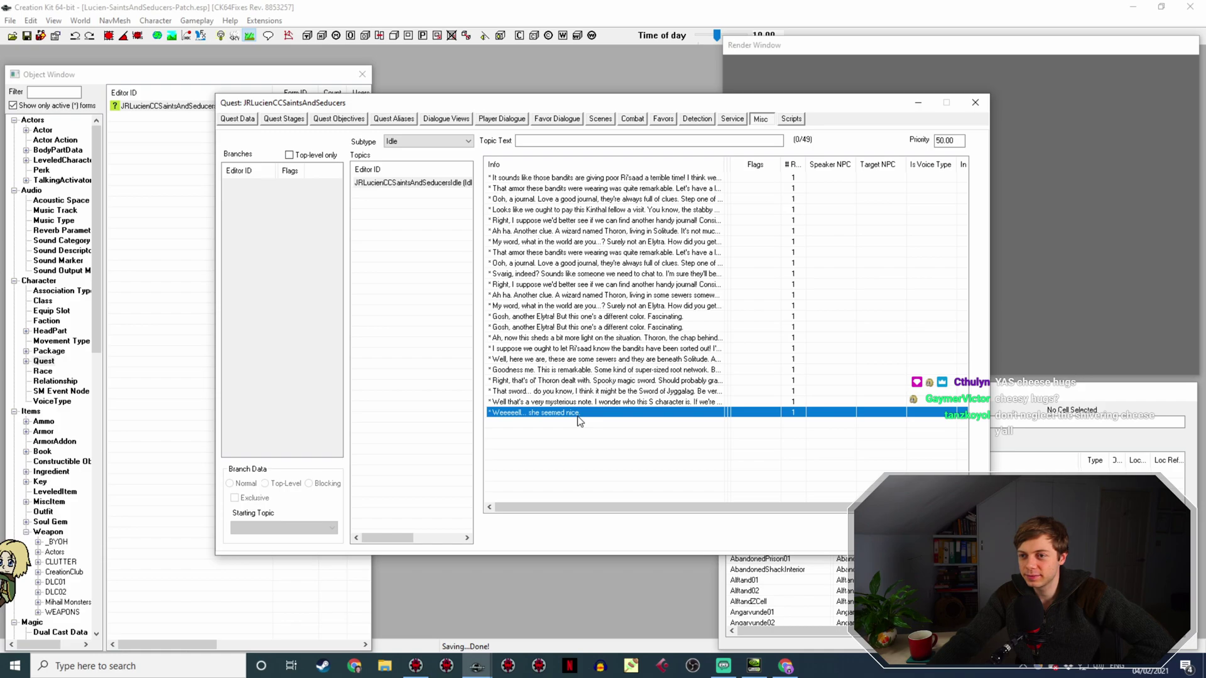
# Switch to the browser and open the Amber and Madness Smithing quest from the Saints & Seducers wiki page in a new tab.
pyautogui.click(785, 665)
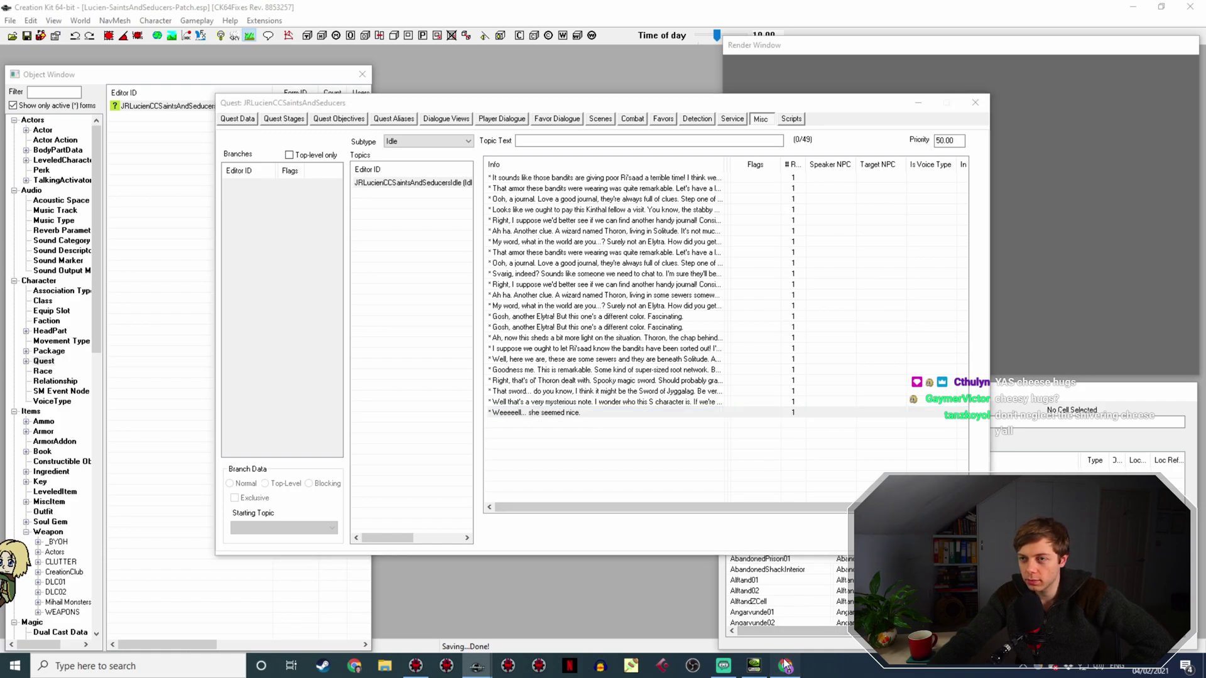
pyautogui.click(137, 9)
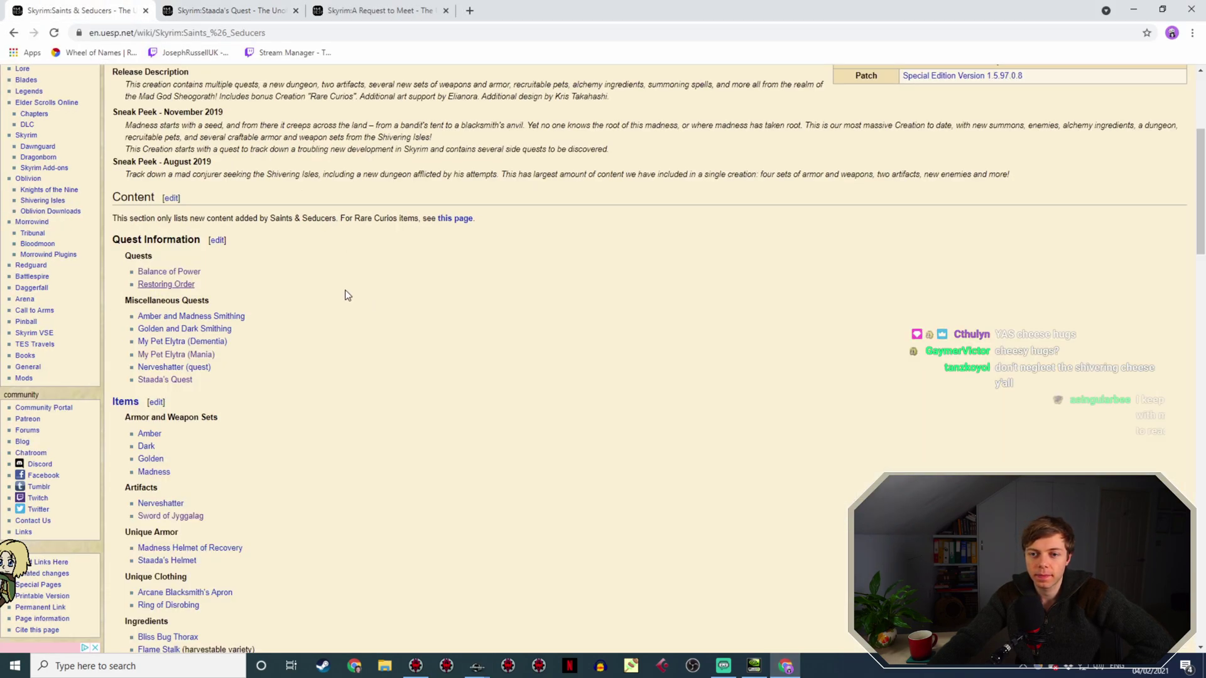
pyautogui.scroll(1, 328, 325)
pyautogui.scroll(-1, 291, 357)
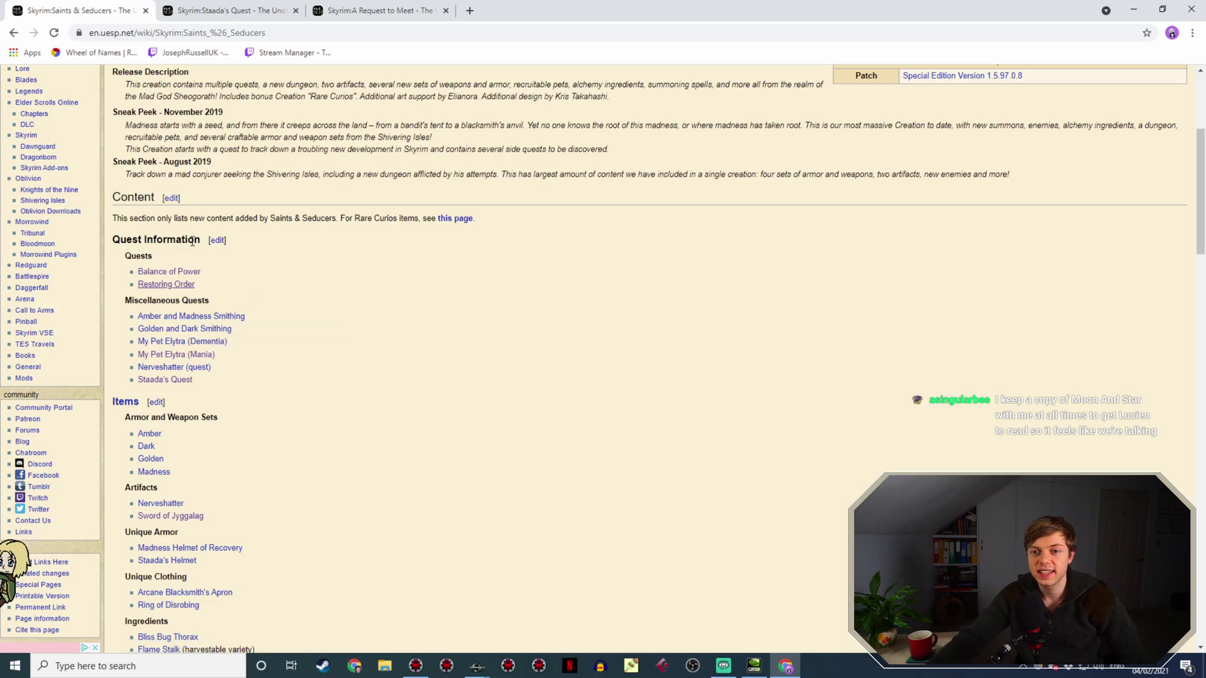
pyautogui.rightClick(210, 323)
pyautogui.click(251, 333)
pyautogui.click(540, 11)
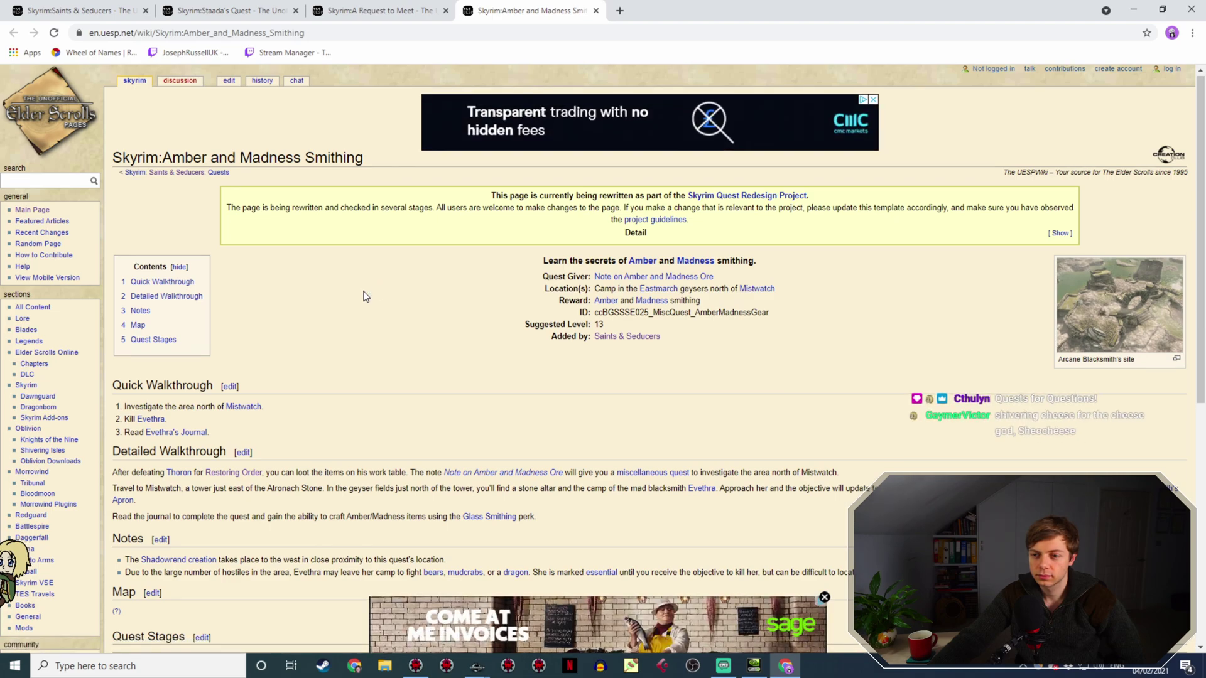
# Open the Note on Amber and Madness Ore from the detailed walkthrough in a new tab and read it, dismissing the ad banner.
pyautogui.scroll(-2, 366, 296)
pyautogui.rightClick(511, 351)
pyautogui.click(534, 359)
pyautogui.click(672, 4)
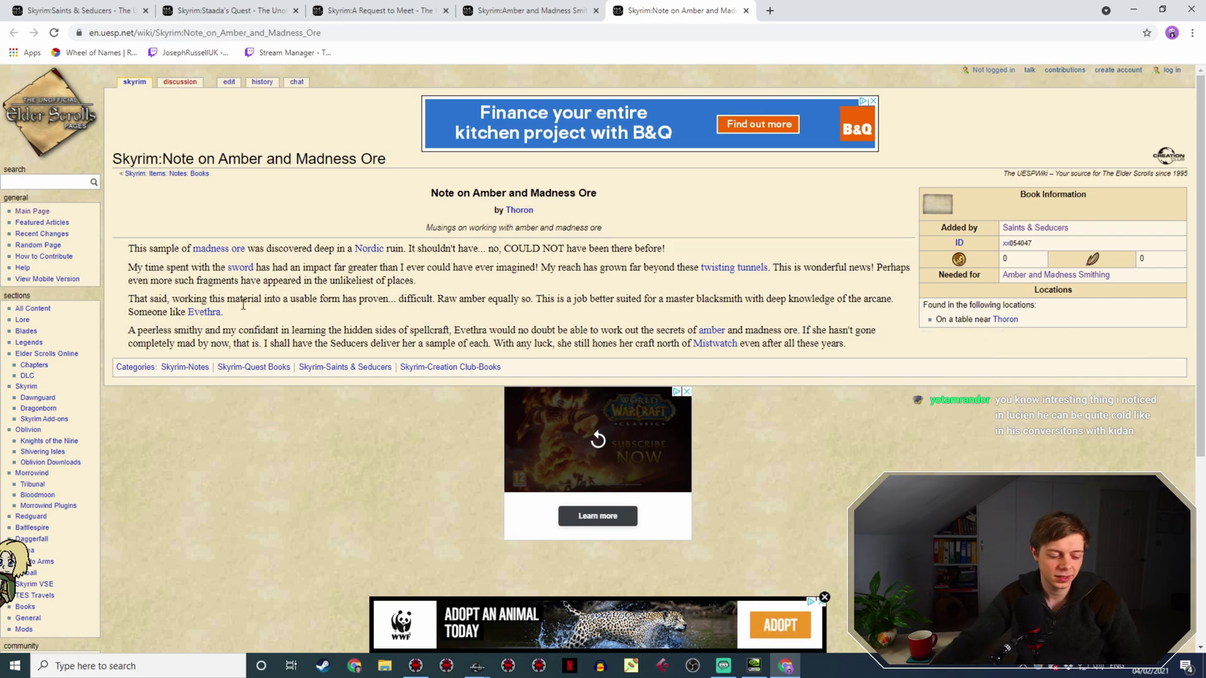
pyautogui.click(823, 598)
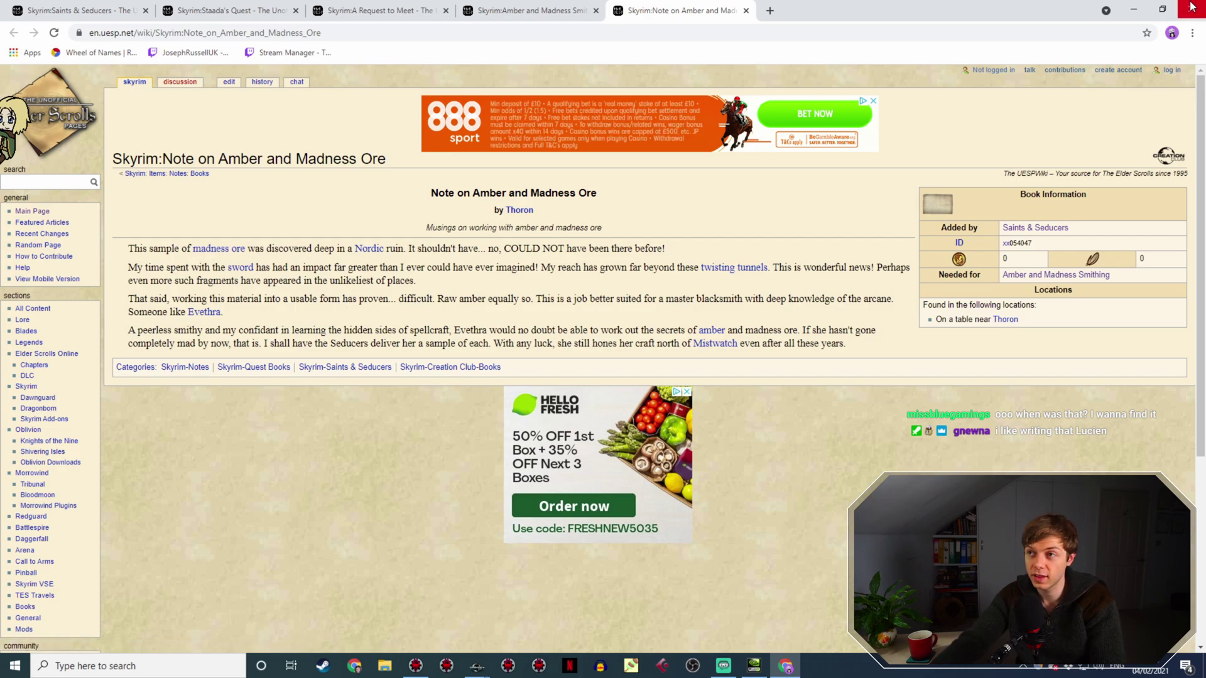
# Search the web for the mod author's YouTube channel in a new tab and open the channel's home page.
pyautogui.click(767, 10)
pyautogui.write('jo')
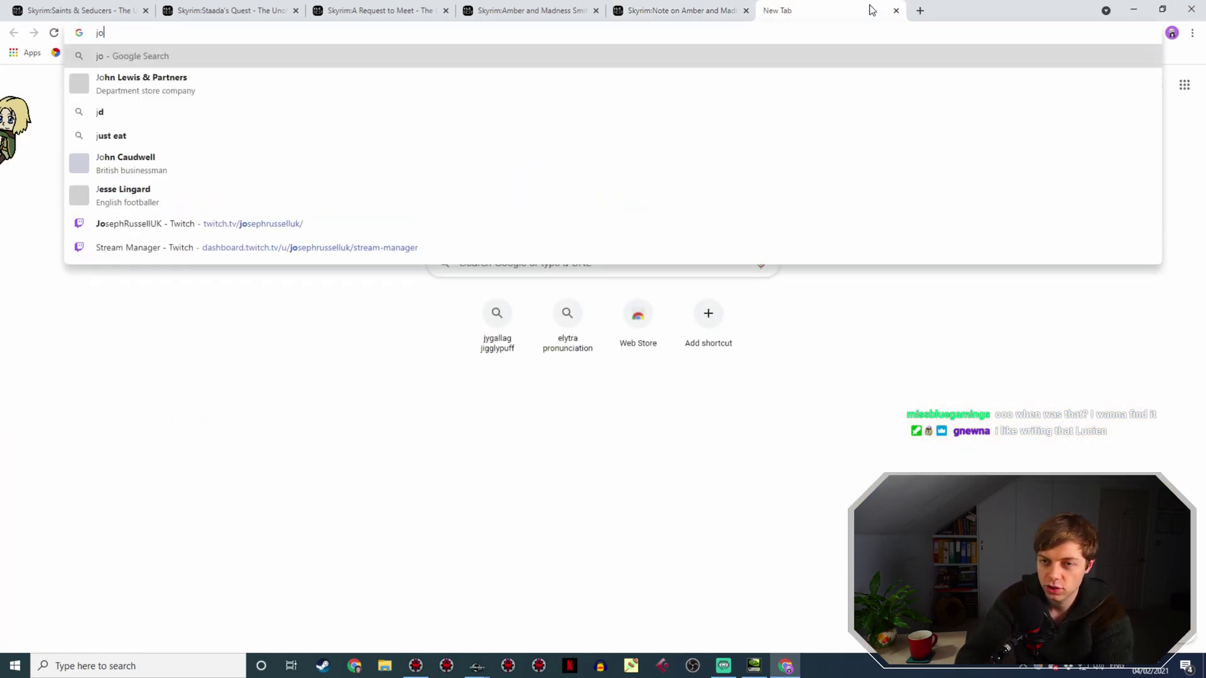
pyautogui.write('seph russell youtube')
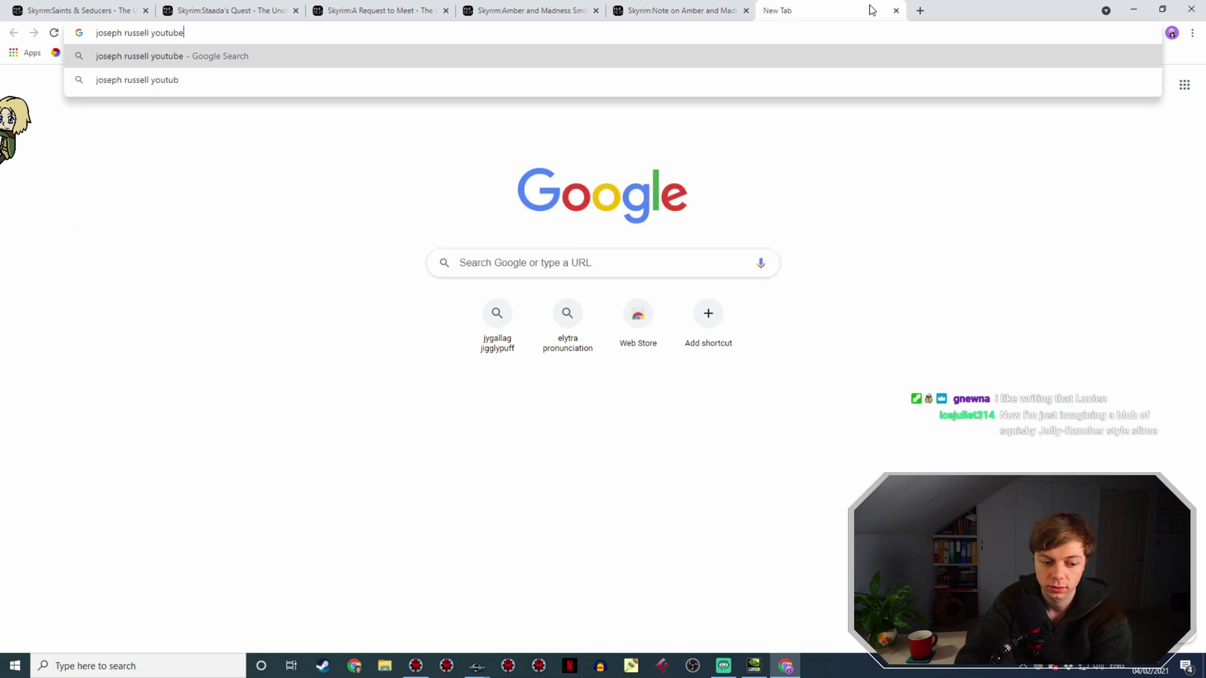
pyautogui.press('Return')
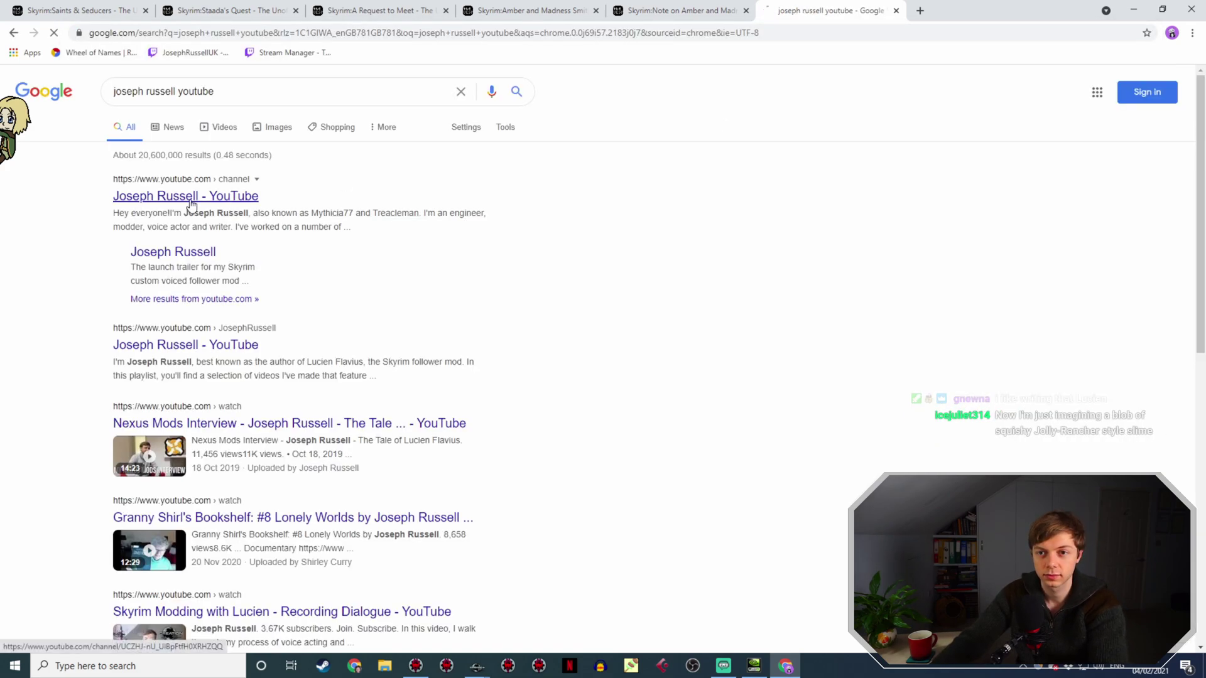
pyautogui.click(197, 196)
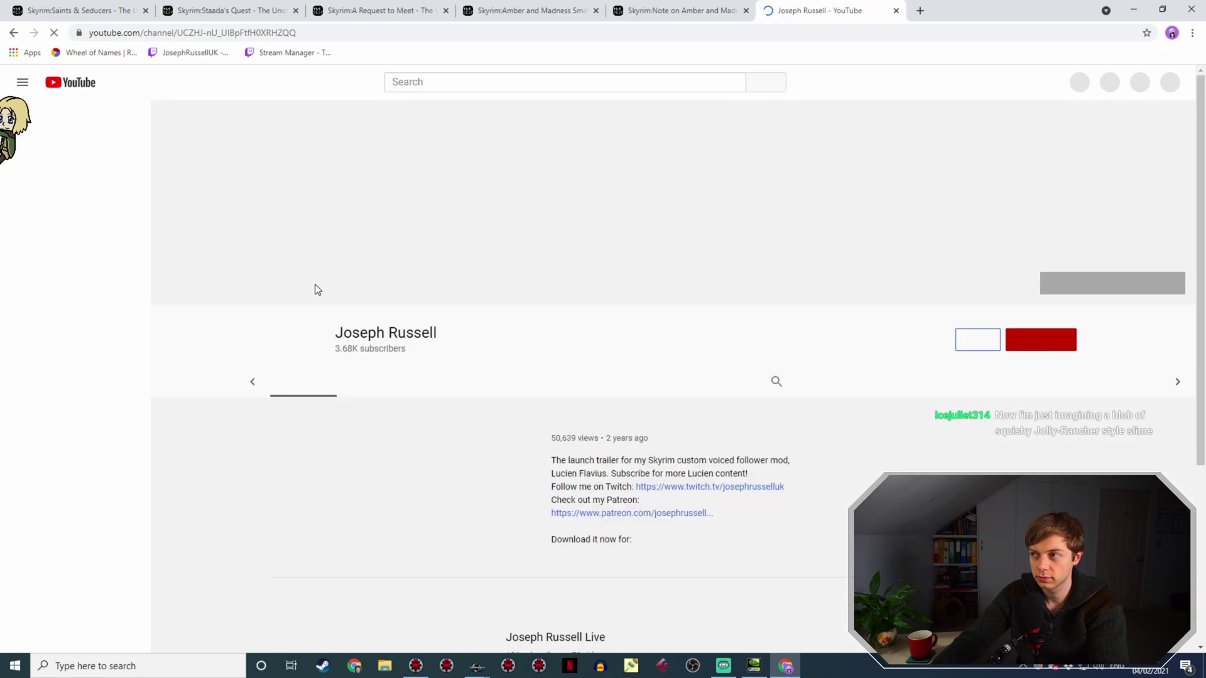
pyautogui.click(371, 349)
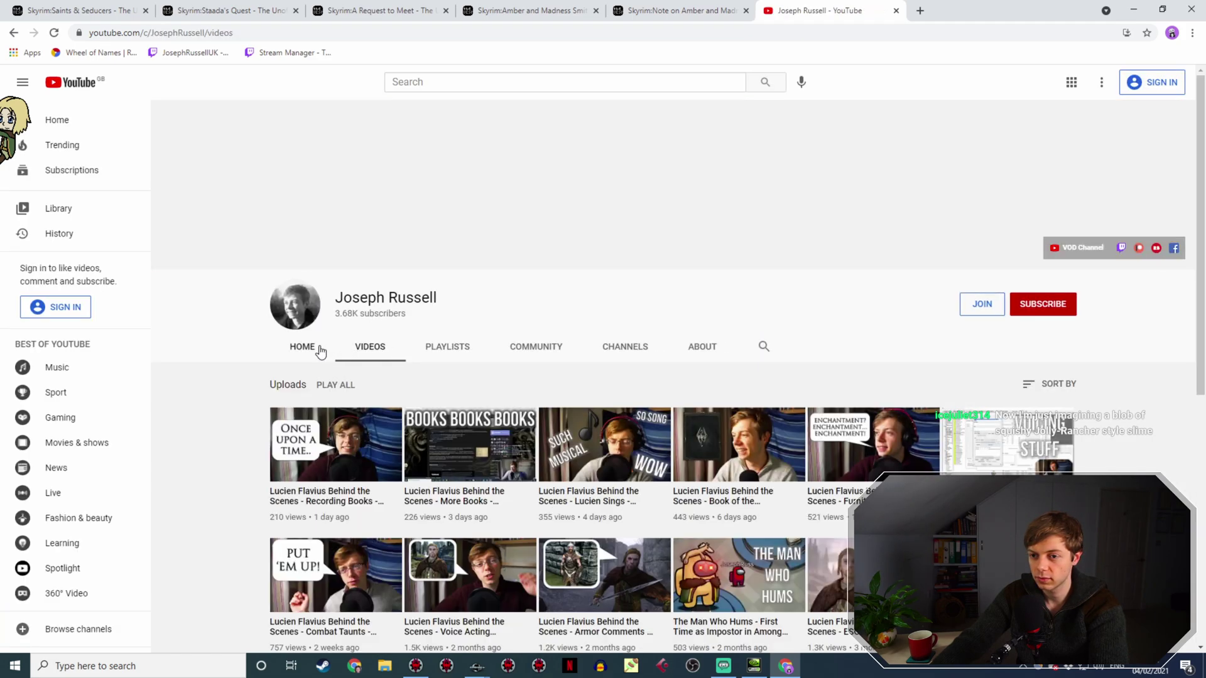
pyautogui.click(314, 350)
# Look through the channel's home page playlists, including the Lucien Flavius and the Mysterious Island series.
pyautogui.scroll(-12, 232, 372)
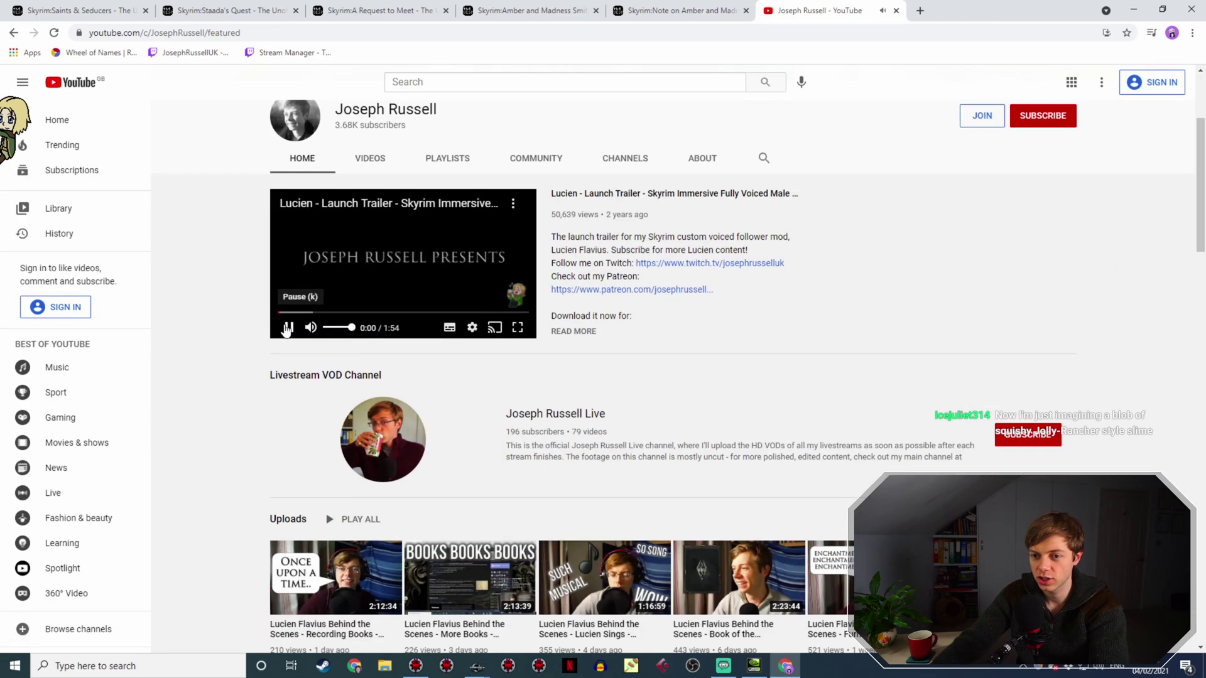
pyautogui.scroll(-14, 217, 402)
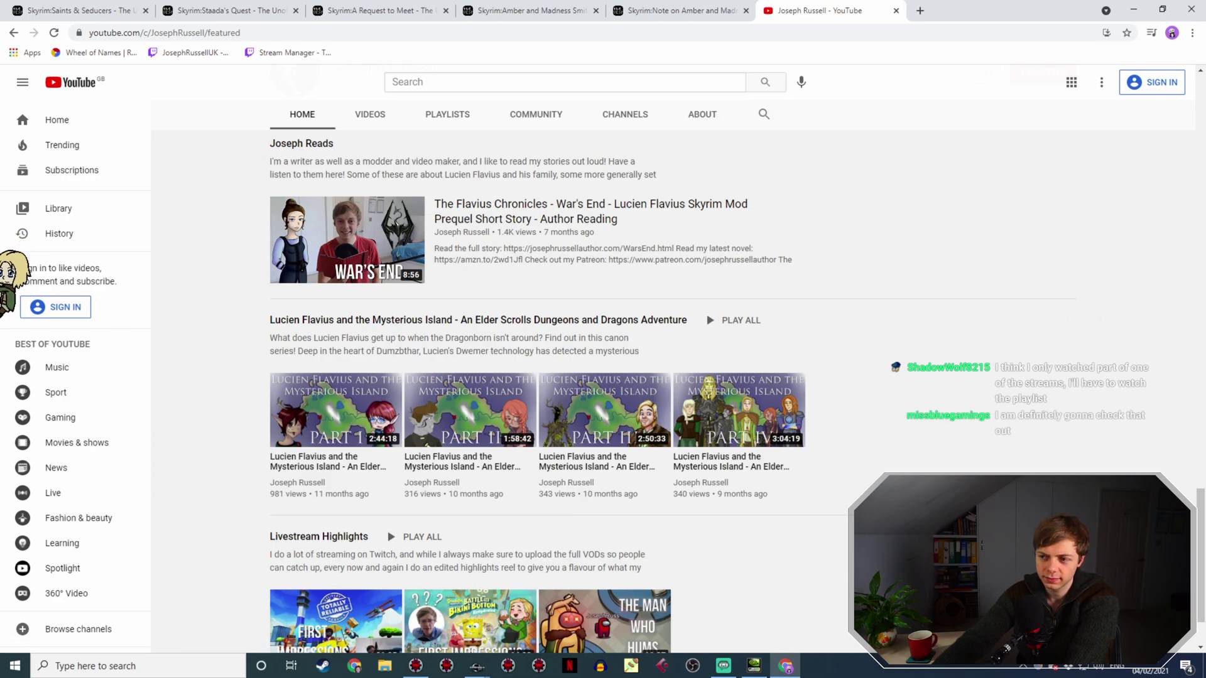
pyautogui.scroll(5, 348, 571)
pyautogui.scroll(20, 672, 390)
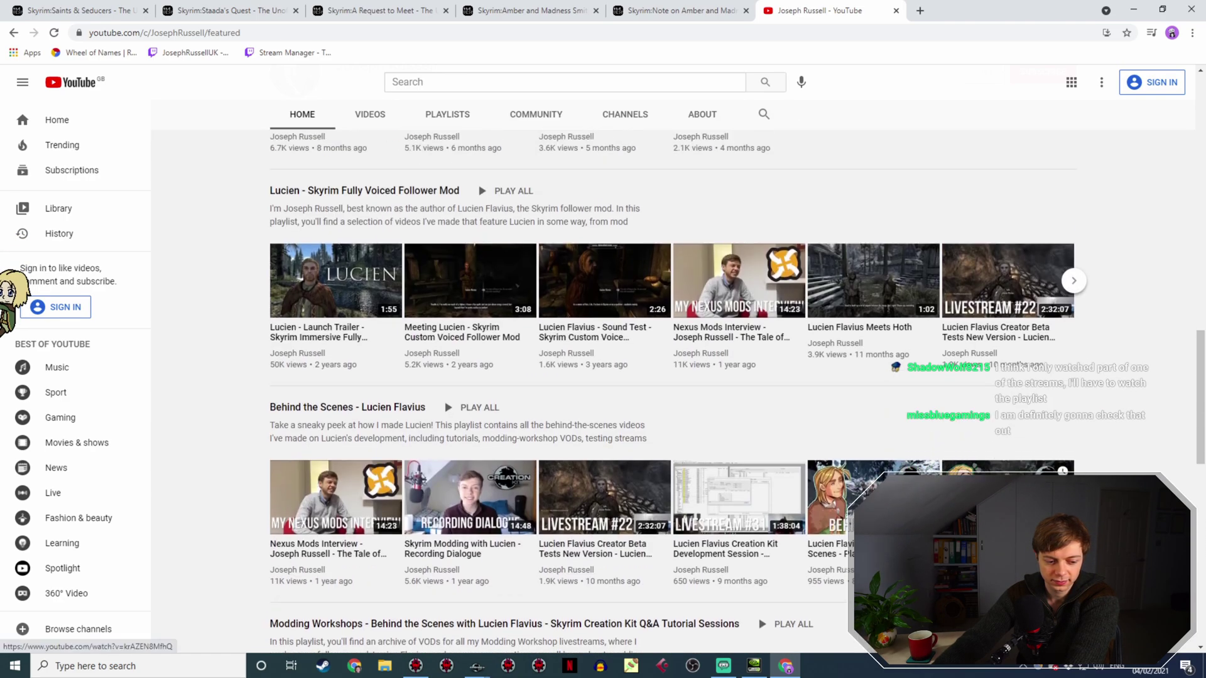
pyautogui.scroll(-6, 672, 390)
pyautogui.scroll(-20, 672, 389)
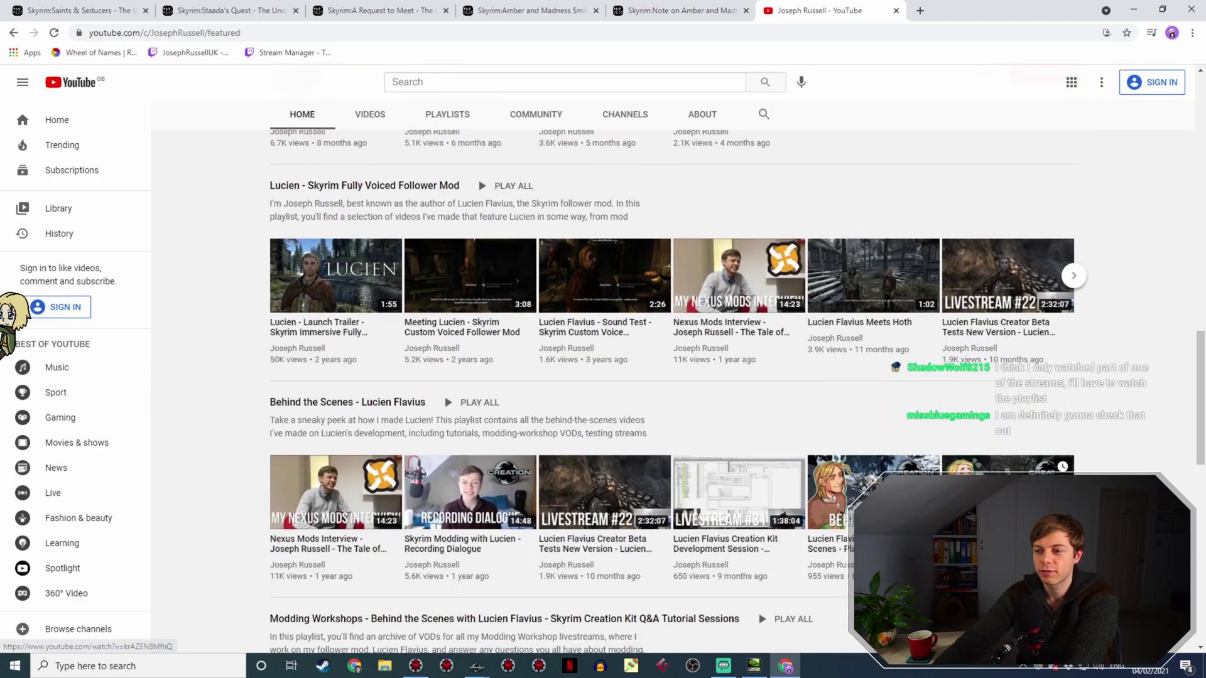
pyautogui.scroll(-1, 672, 390)
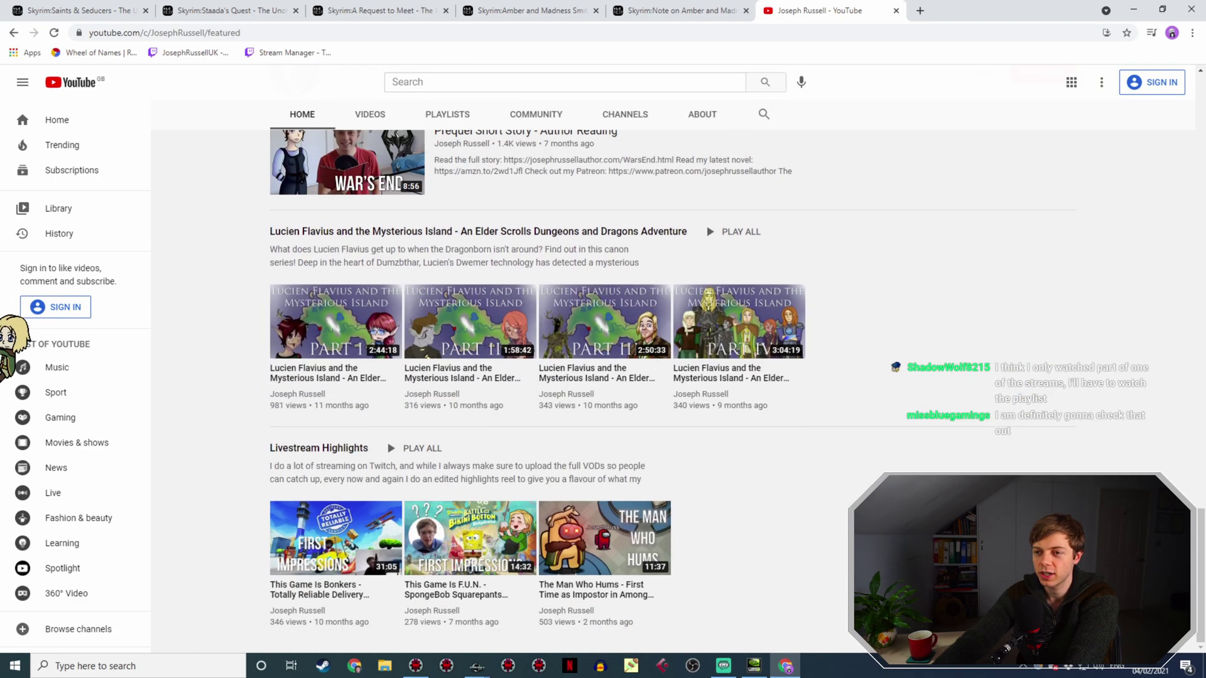
pyautogui.scroll(2, 672, 390)
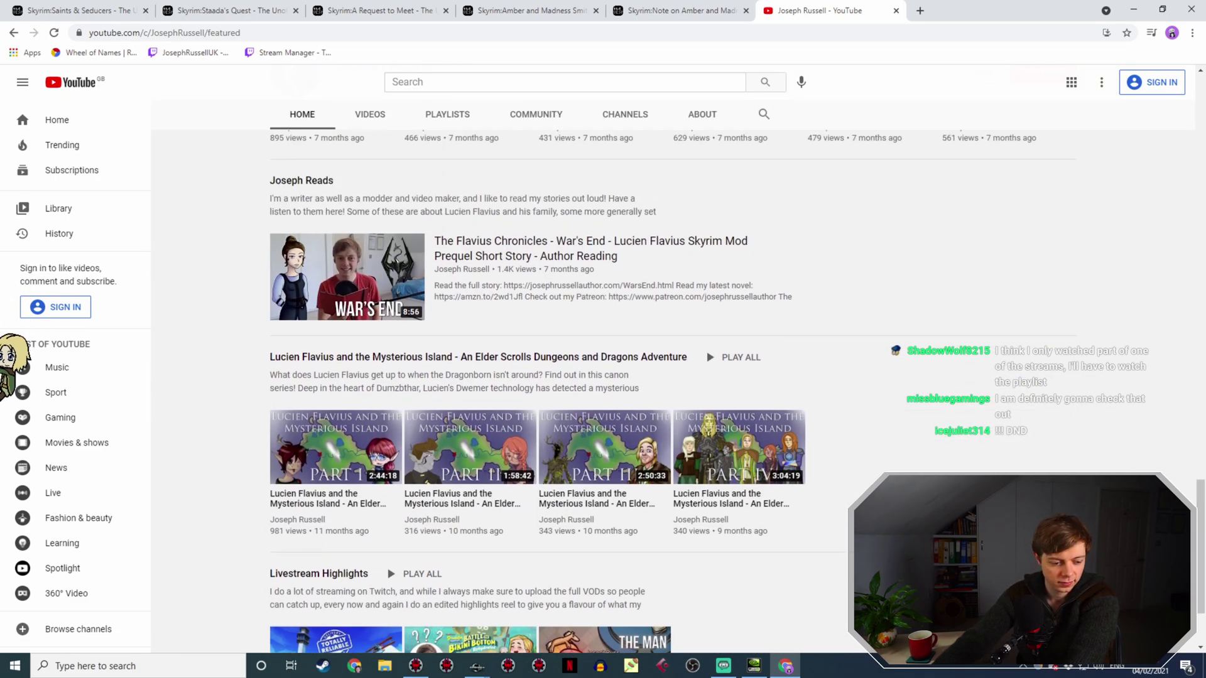
pyautogui.scroll(20, 925, 471)
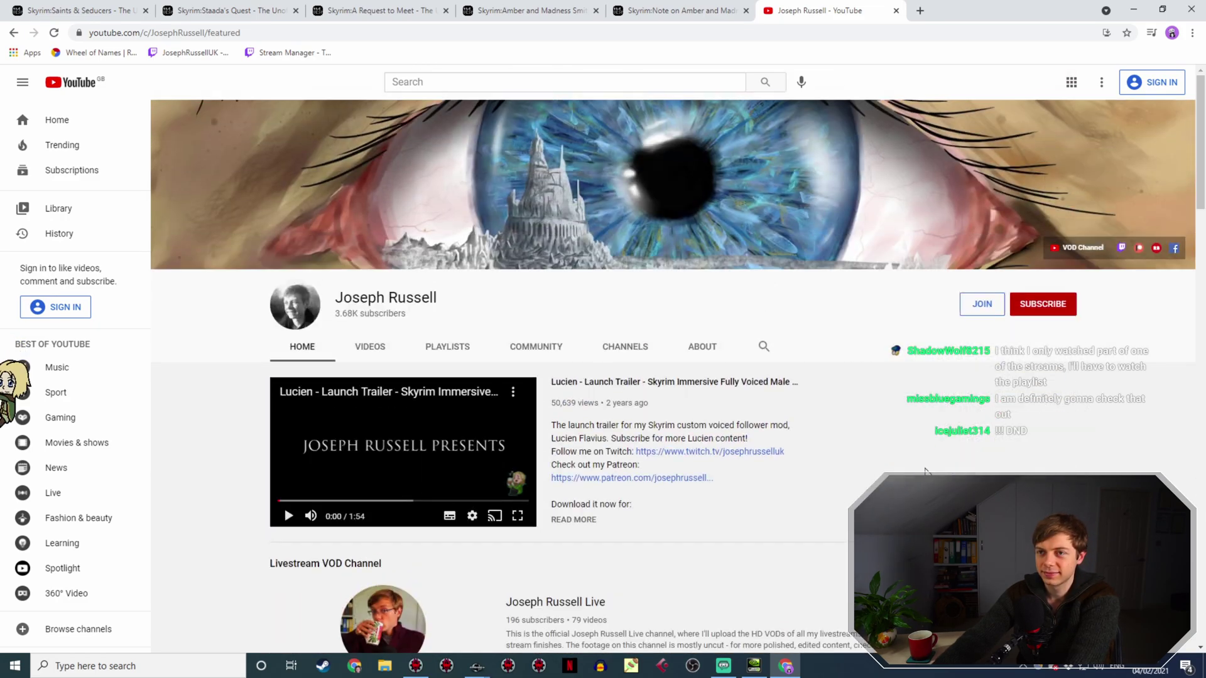
# Return to the open wiki pages, going through the Amber and Madness Smithing quest to the A Request to Meet note.
pyautogui.click(650, 10)
pyautogui.click(528, 10)
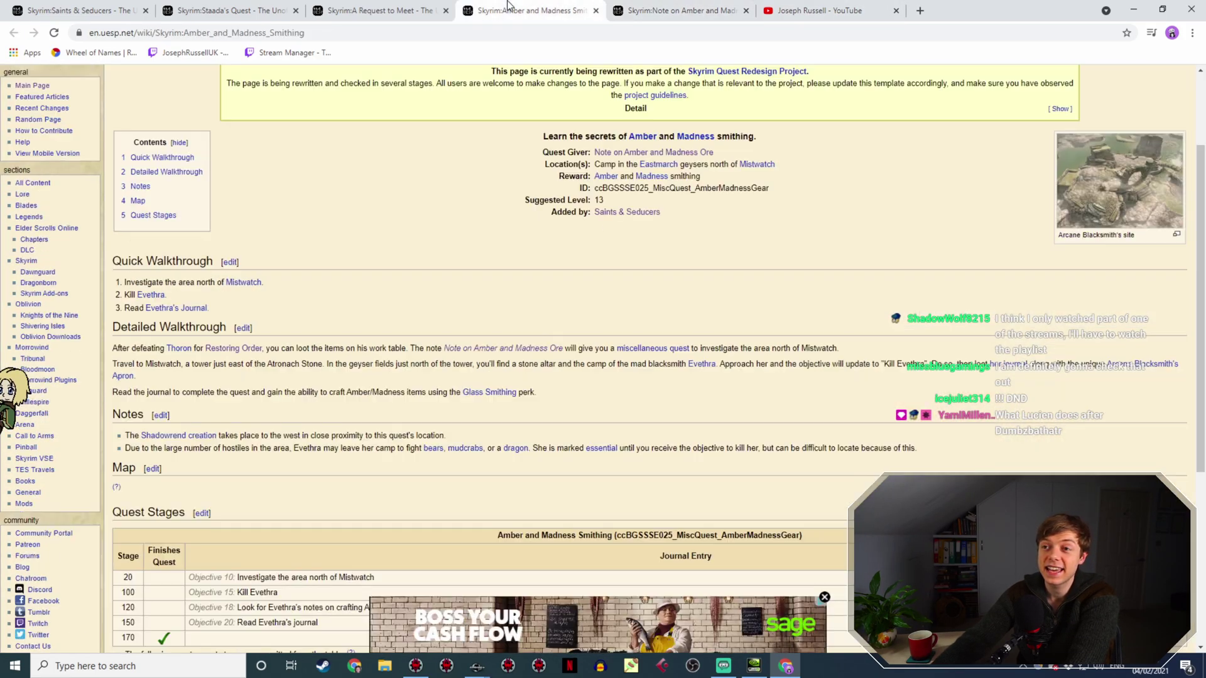
pyautogui.click(371, 9)
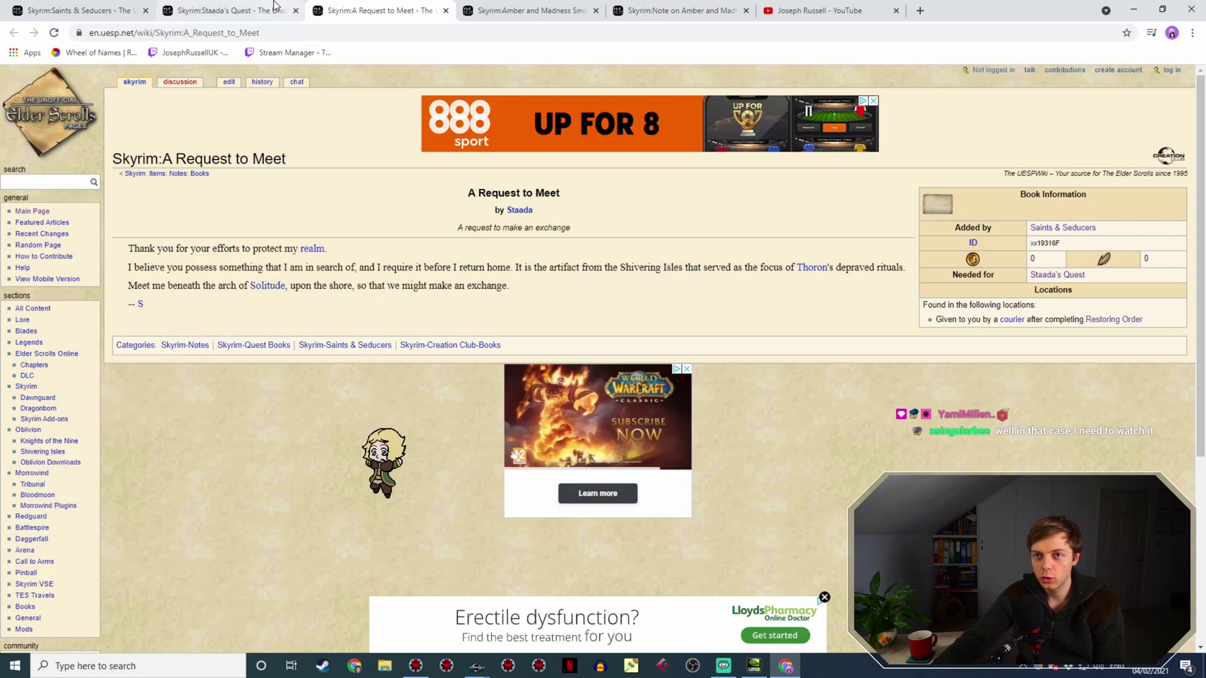
# Review the Amber and Madness Smithing quest page and the Note on Amber and Madness Ore again.
pyautogui.click(304, 6)
pyautogui.click(512, 10)
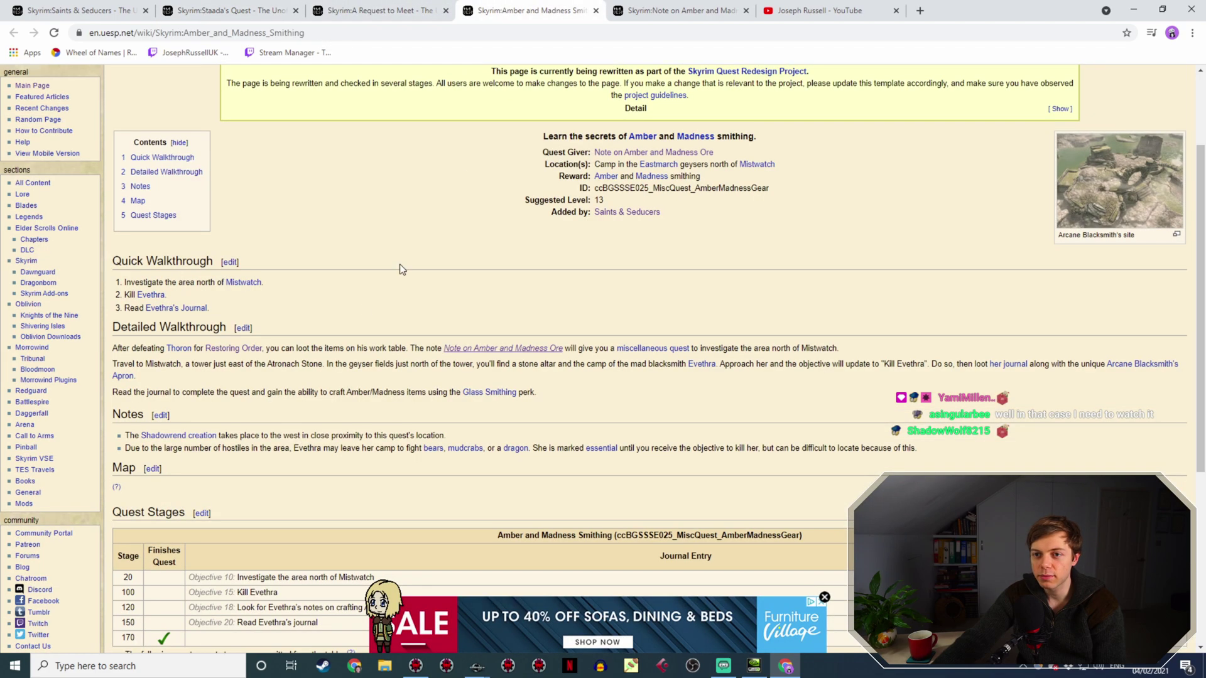
pyautogui.click(649, 6)
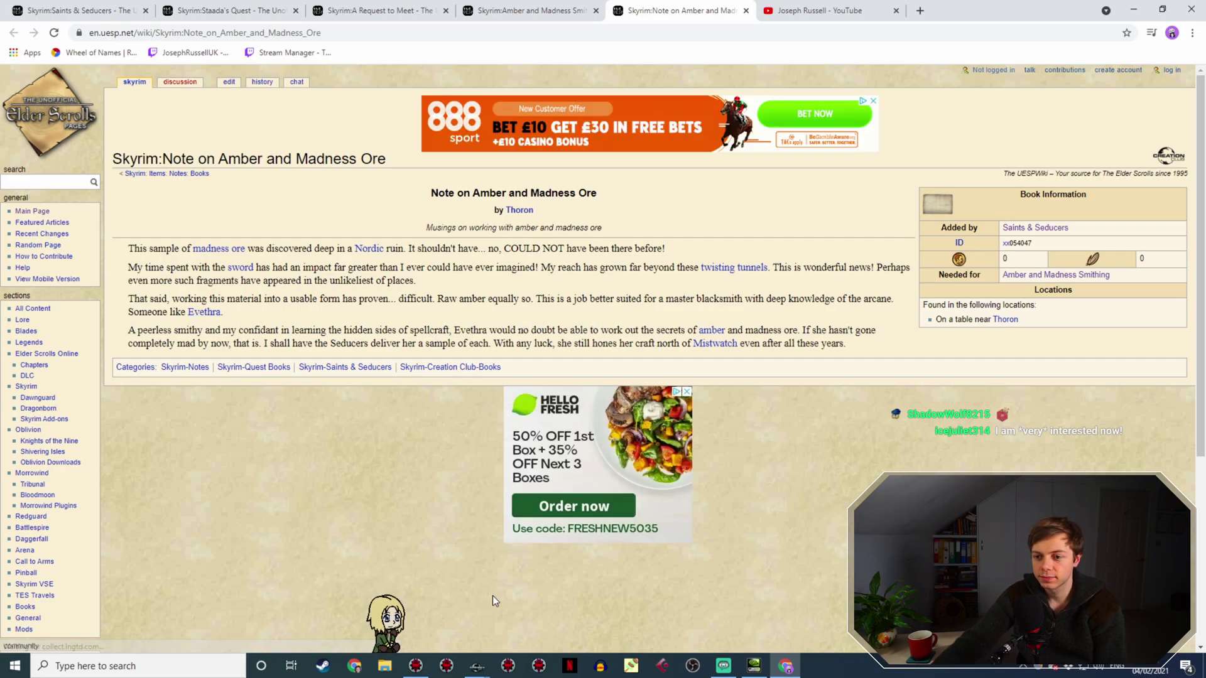
# Switch to the Creation Kit, duplicate the last idle line "Weeeeell... she seemed nice." and check its conditions.
pyautogui.moveTo(477, 667)
pyautogui.click(530, 623)
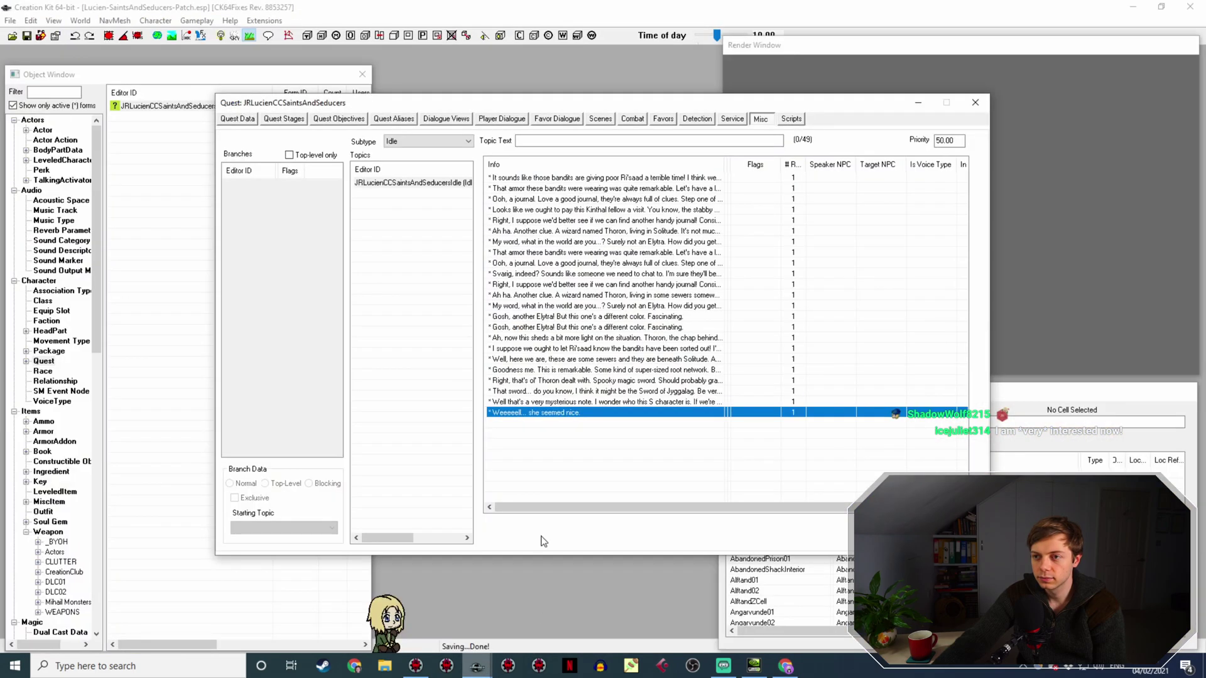
pyautogui.rightClick(576, 417)
pyautogui.press('Escape')
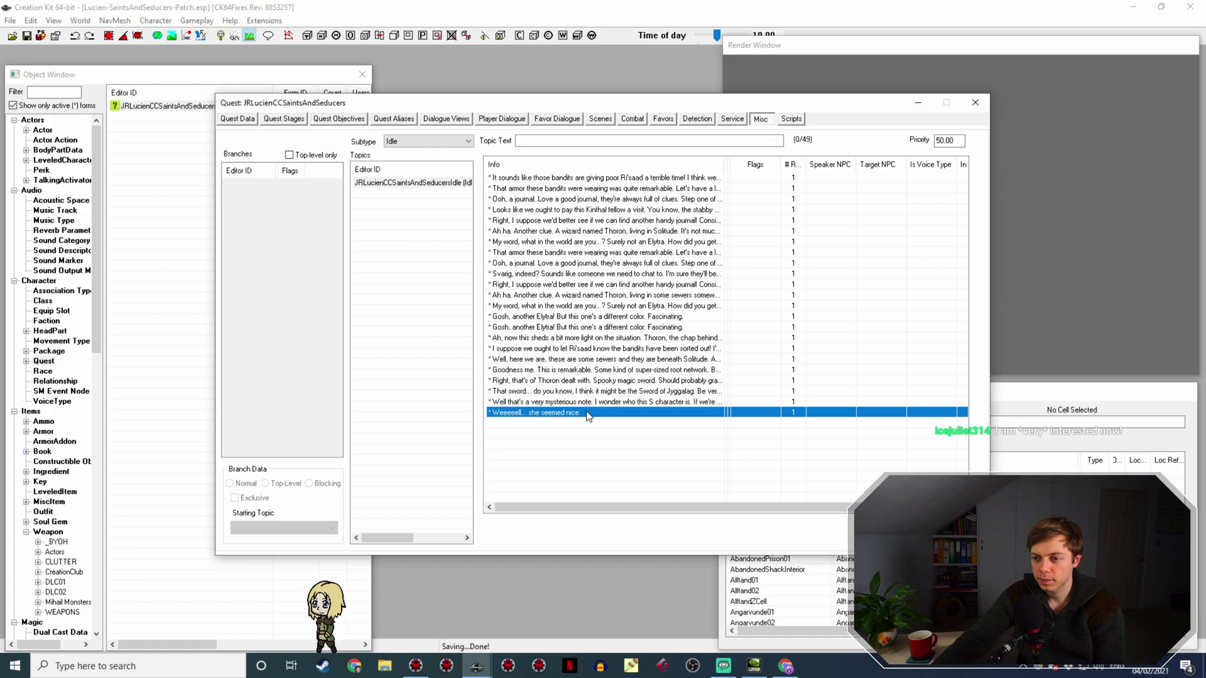
pyautogui.press('Delete')
pyautogui.doubleClick(582, 417)
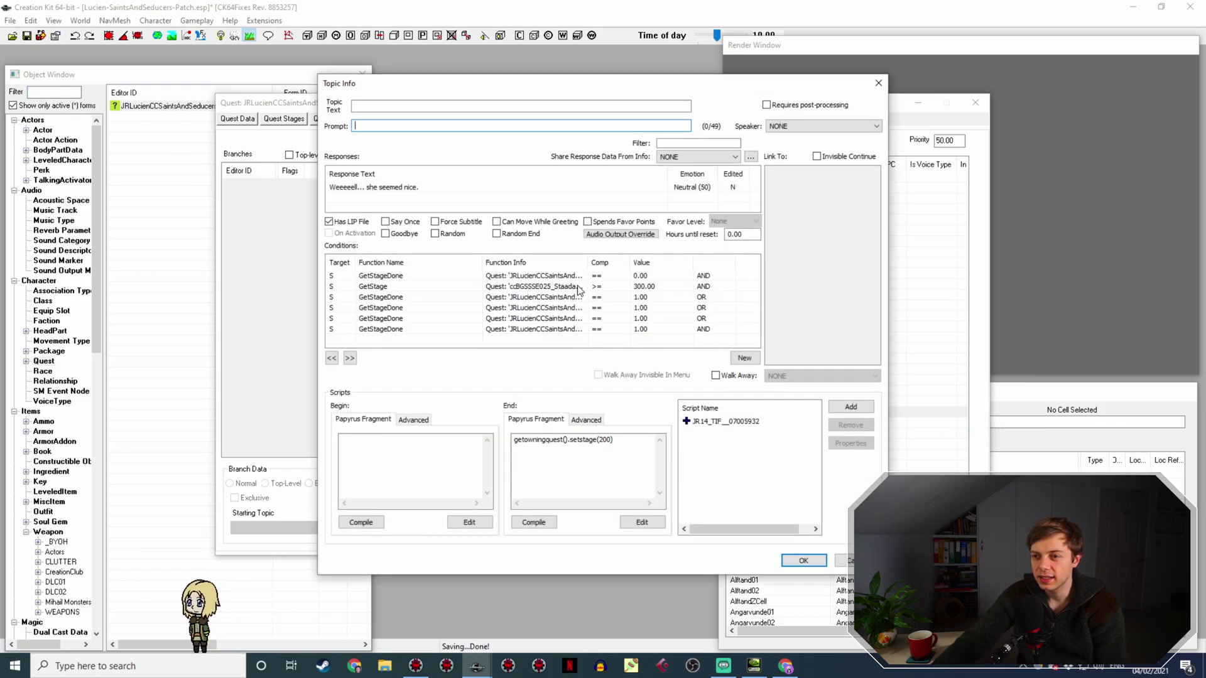
pyautogui.click(803, 560)
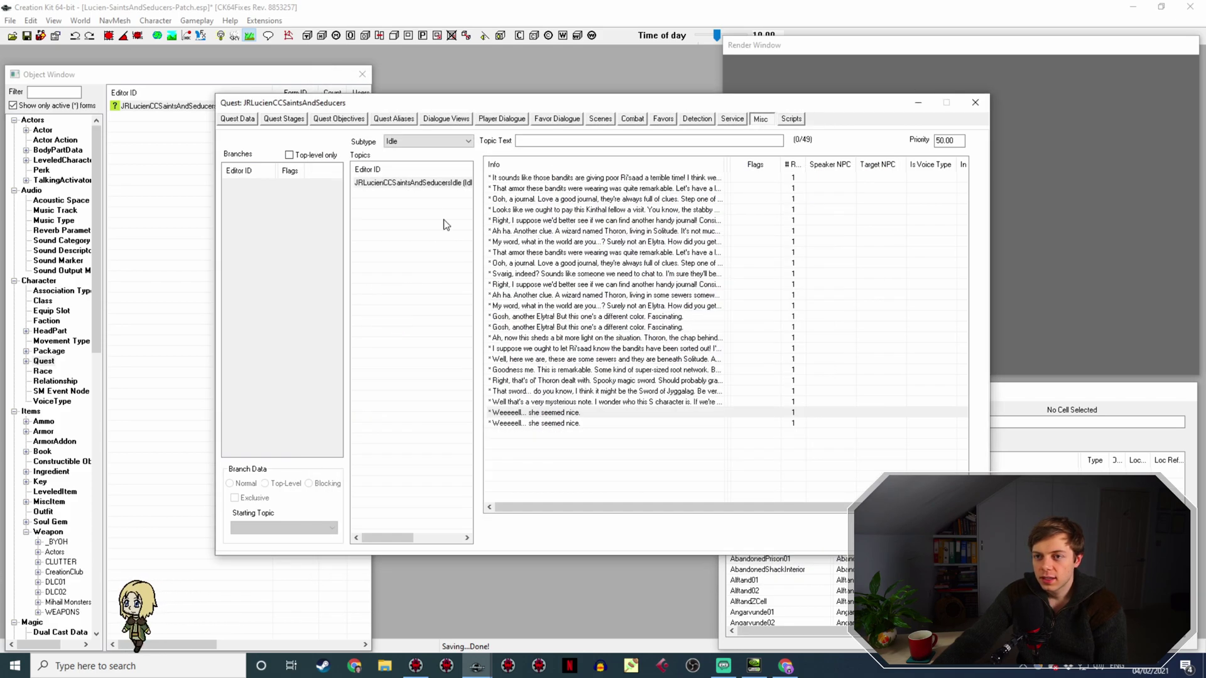
# Add stages 210 and 220 to the JRLucienCCSaintsAndSeducers quest.
pyautogui.click(284, 119)
pyautogui.rightClick(243, 399)
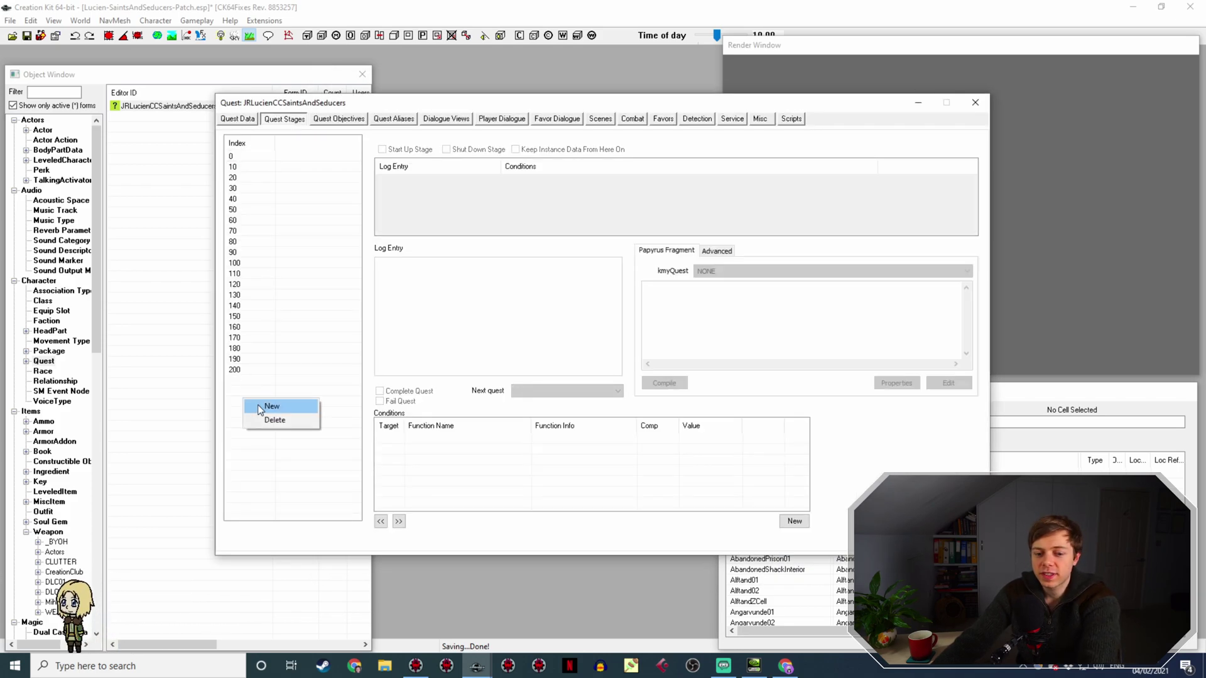
pyautogui.click(258, 405)
pyautogui.write('210')
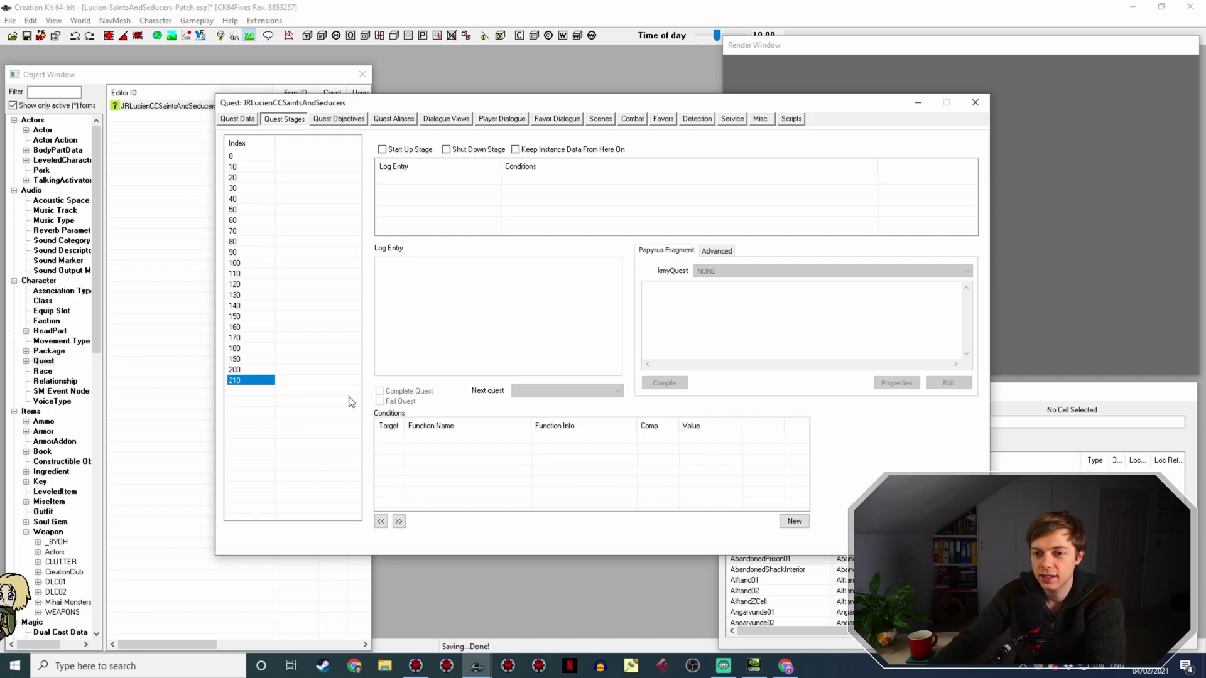
pyautogui.rightClick(240, 387)
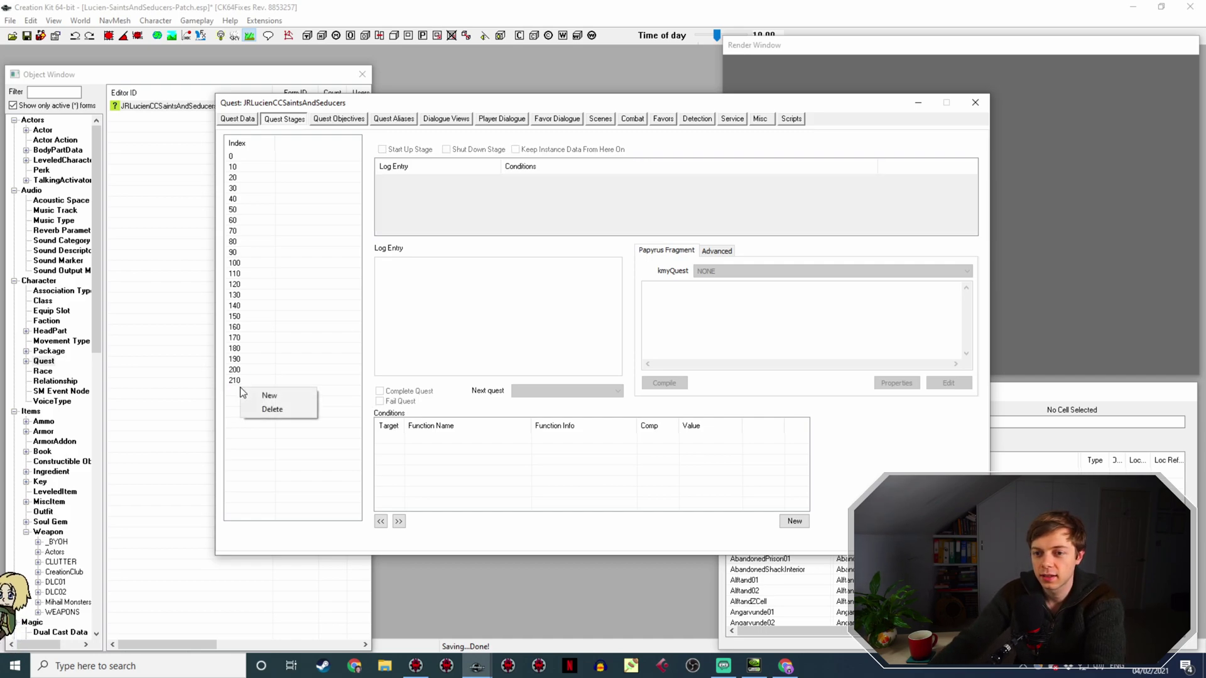
pyautogui.click(258, 393)
pyautogui.write('220')
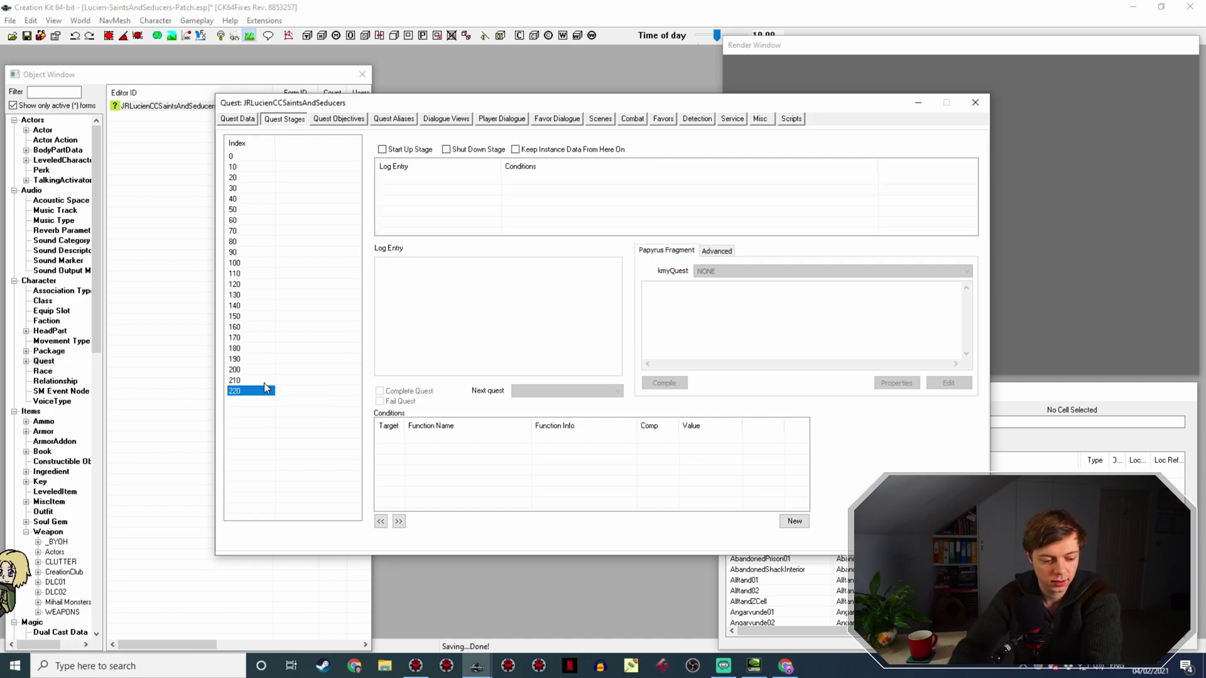
pyautogui.press('Return')
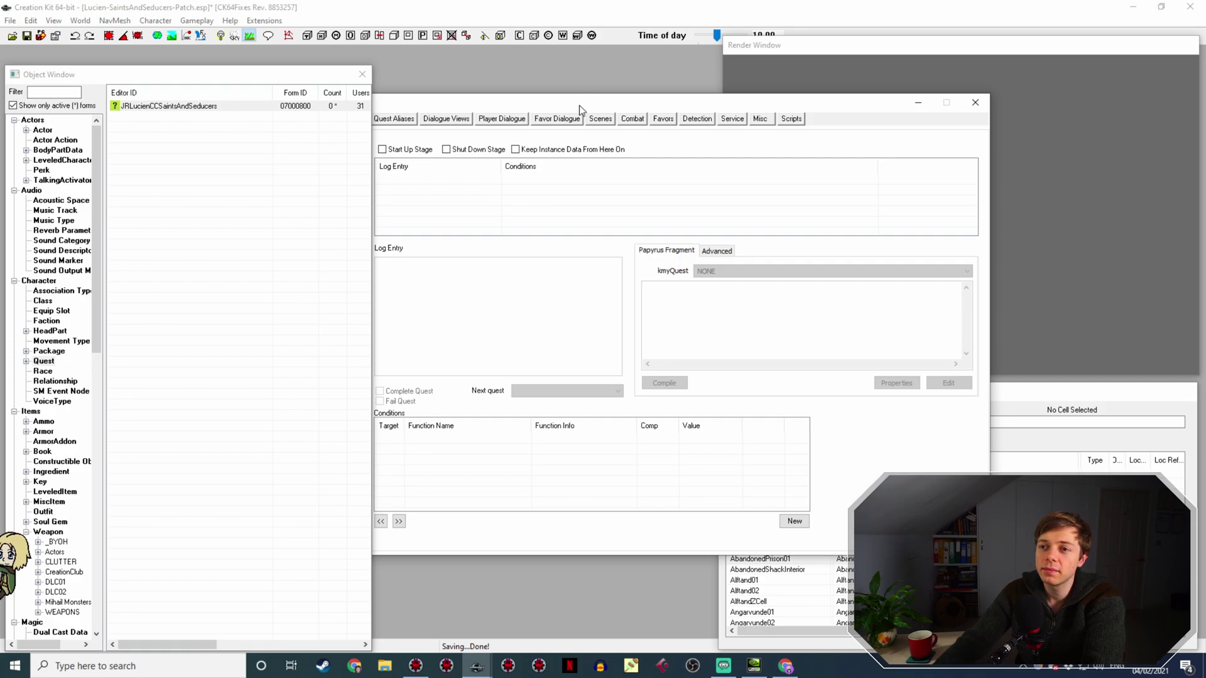
# Add five more quest stages numbered 230, 240, 250, 260 and 270.
pyautogui.moveTo(579, 105); pyautogui.dragTo(770, 81)
pyautogui.rightClick(439, 388)
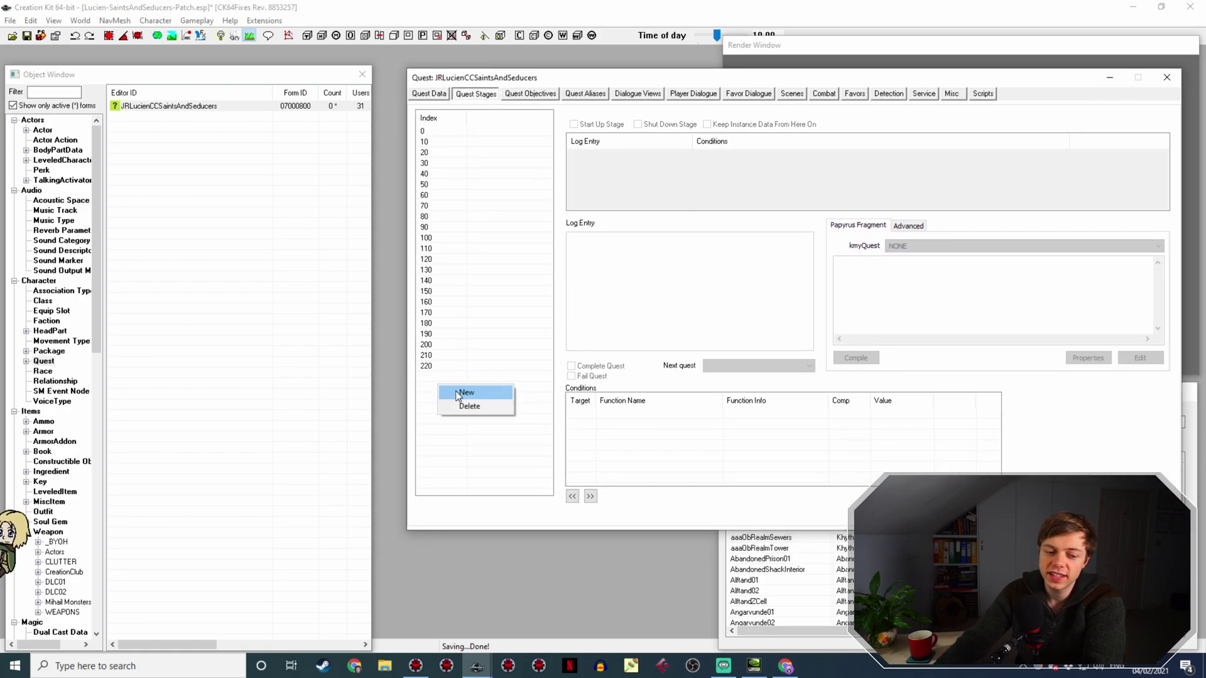
pyautogui.click(455, 391)
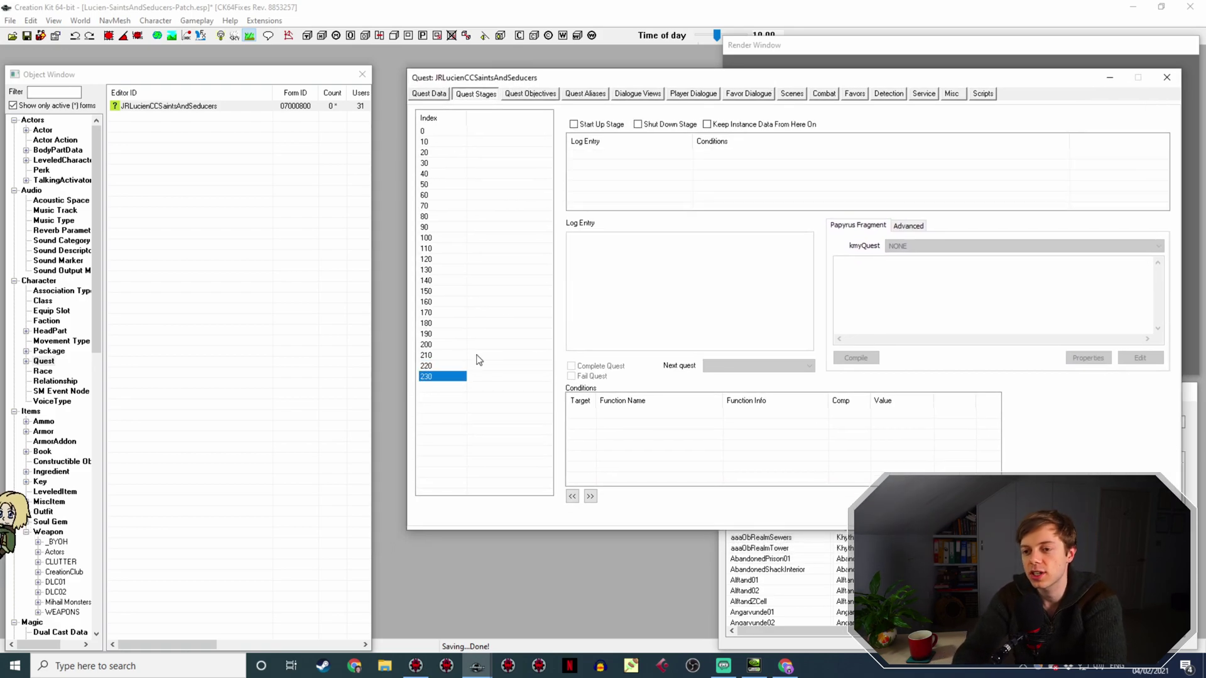
pyautogui.rightClick(452, 384)
pyautogui.click(466, 393)
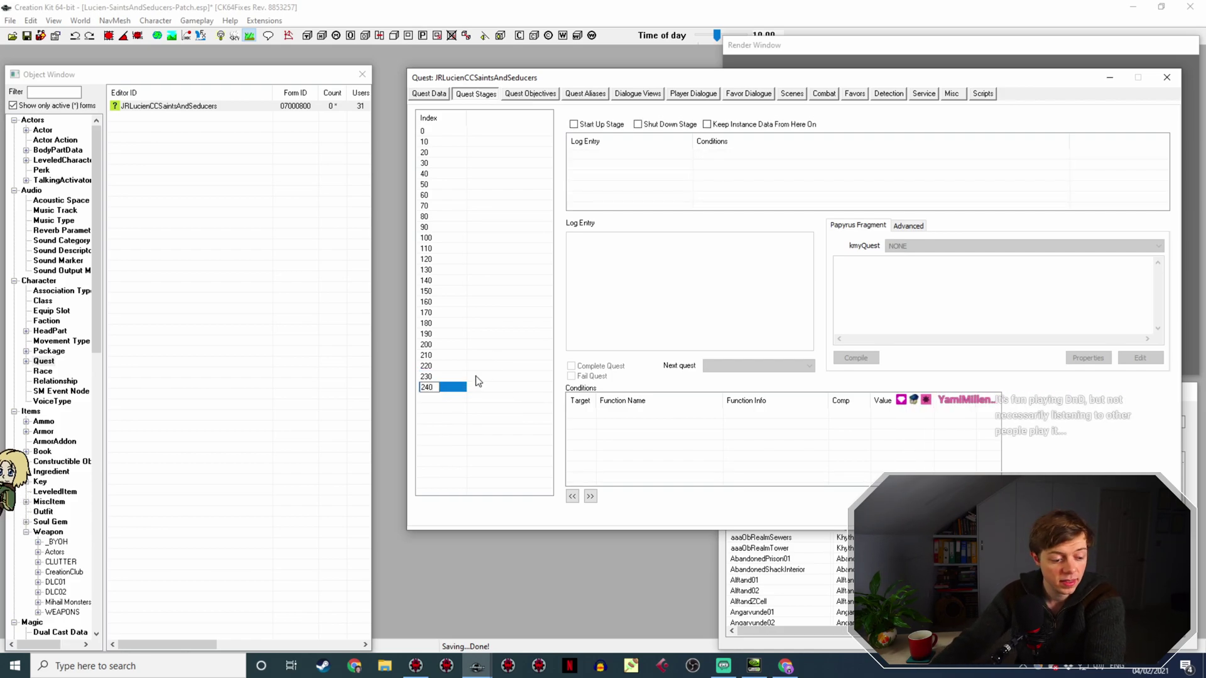
pyautogui.rightClick(447, 406)
pyautogui.click(464, 411)
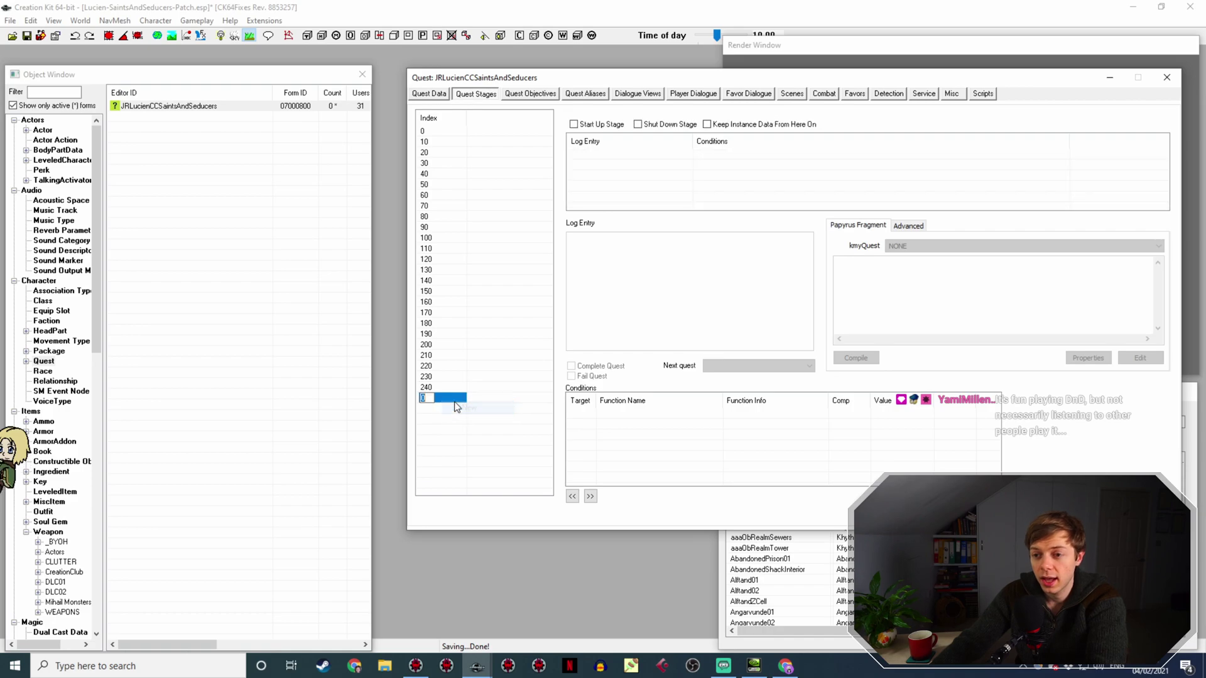
pyautogui.write('25')
pyautogui.press('Return')
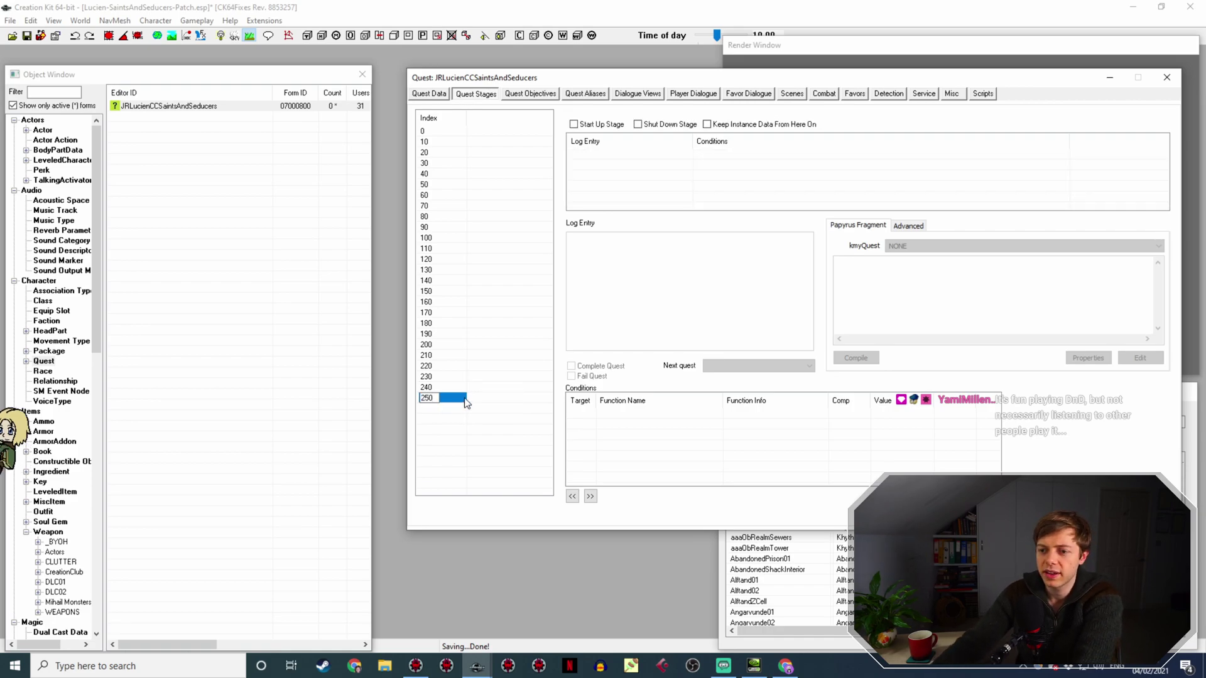
pyautogui.rightClick(441, 410)
pyautogui.click(454, 420)
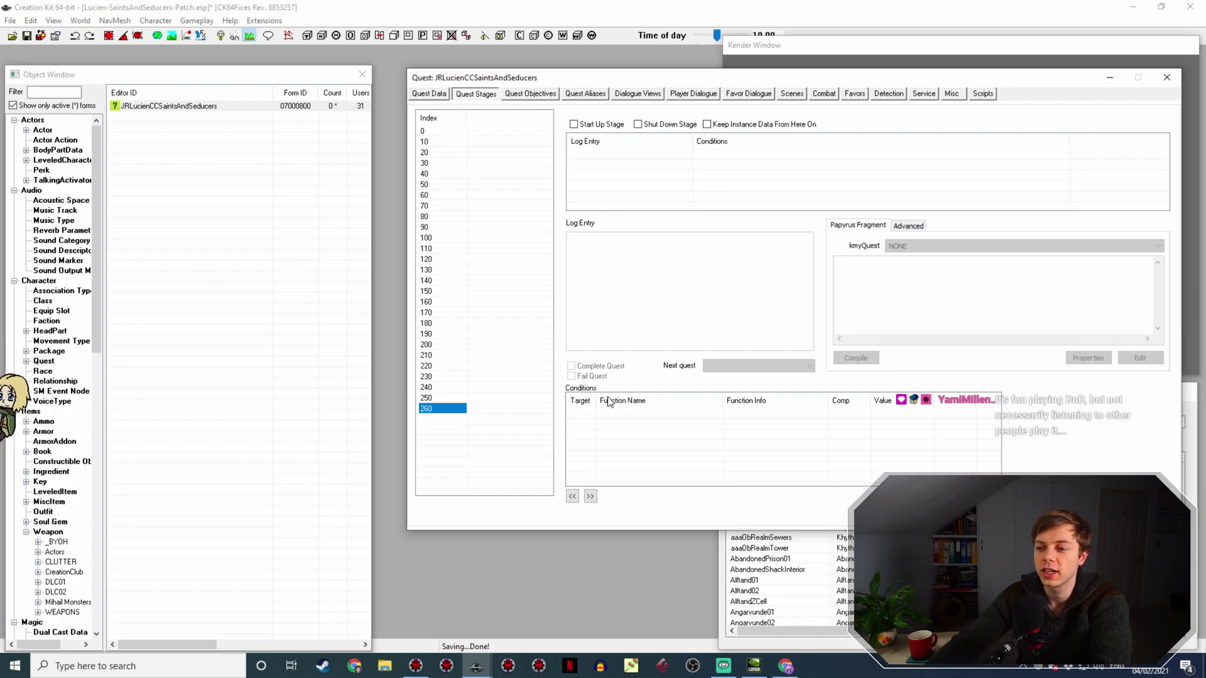
pyautogui.rightClick(427, 425)
pyautogui.click(436, 432)
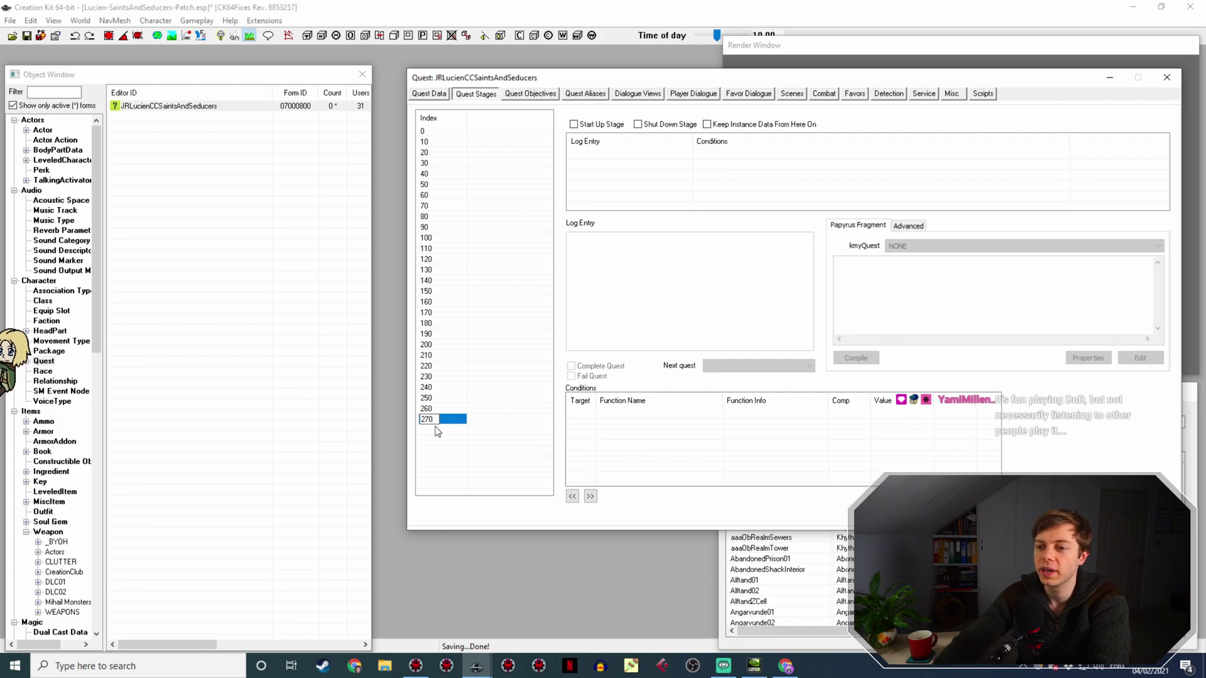
# Return to the quest's idle dialogue lines, close the quest window and save the patch plugin.
pyautogui.click(433, 357)
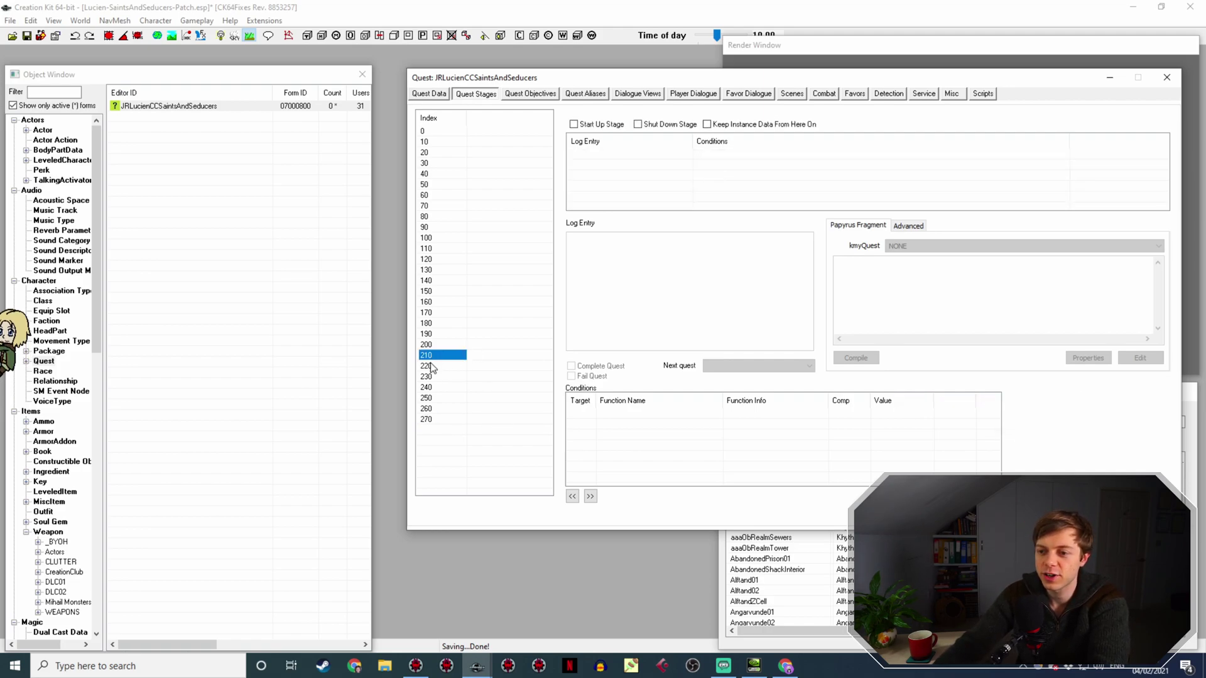
pyautogui.moveTo(529, 81); pyautogui.dragTo(314, 88)
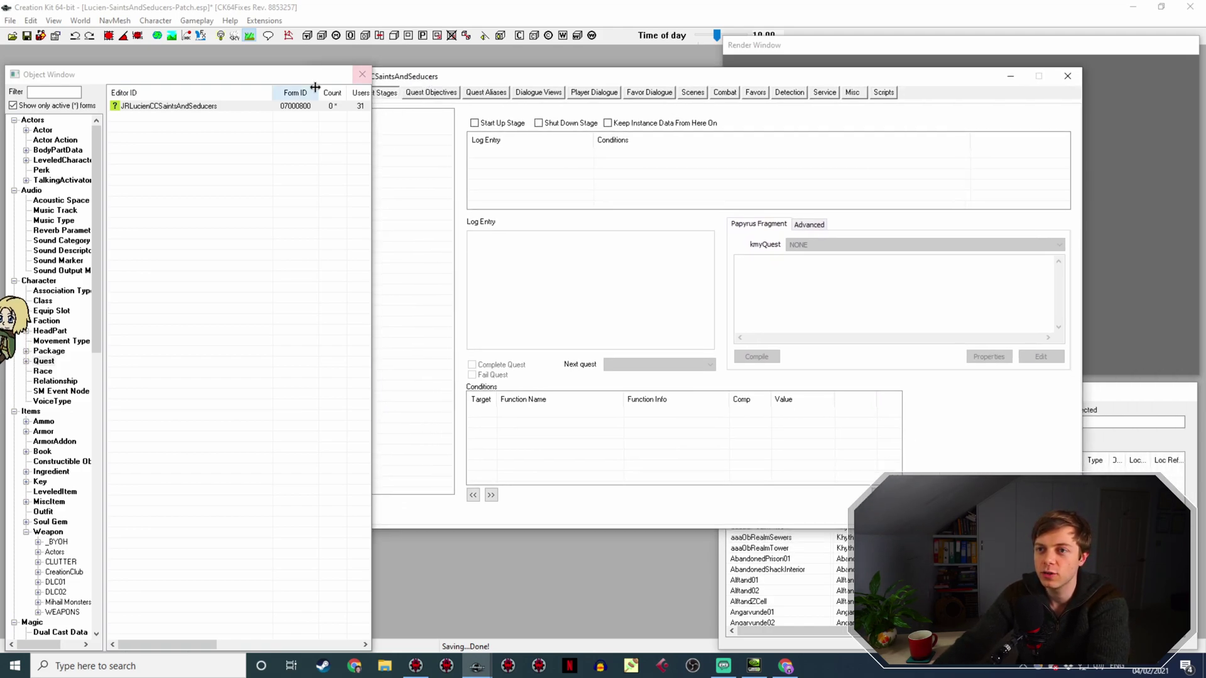
pyautogui.moveTo(414, 83); pyautogui.dragTo(484, 86)
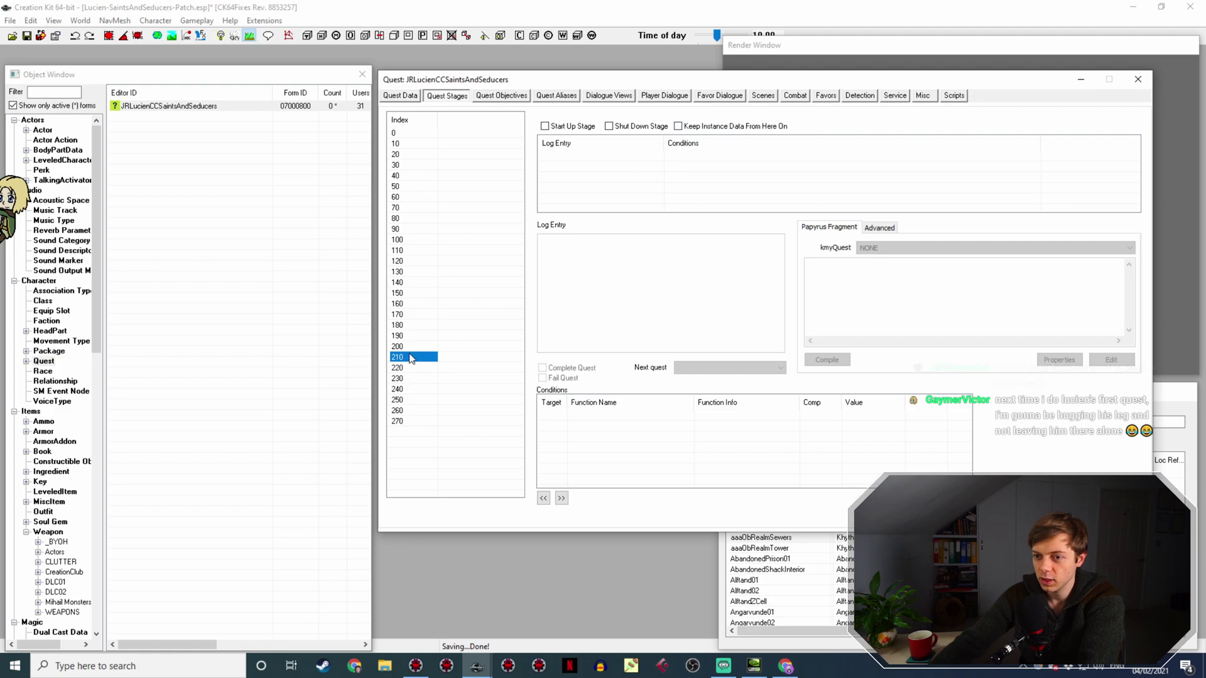
pyautogui.click(922, 96)
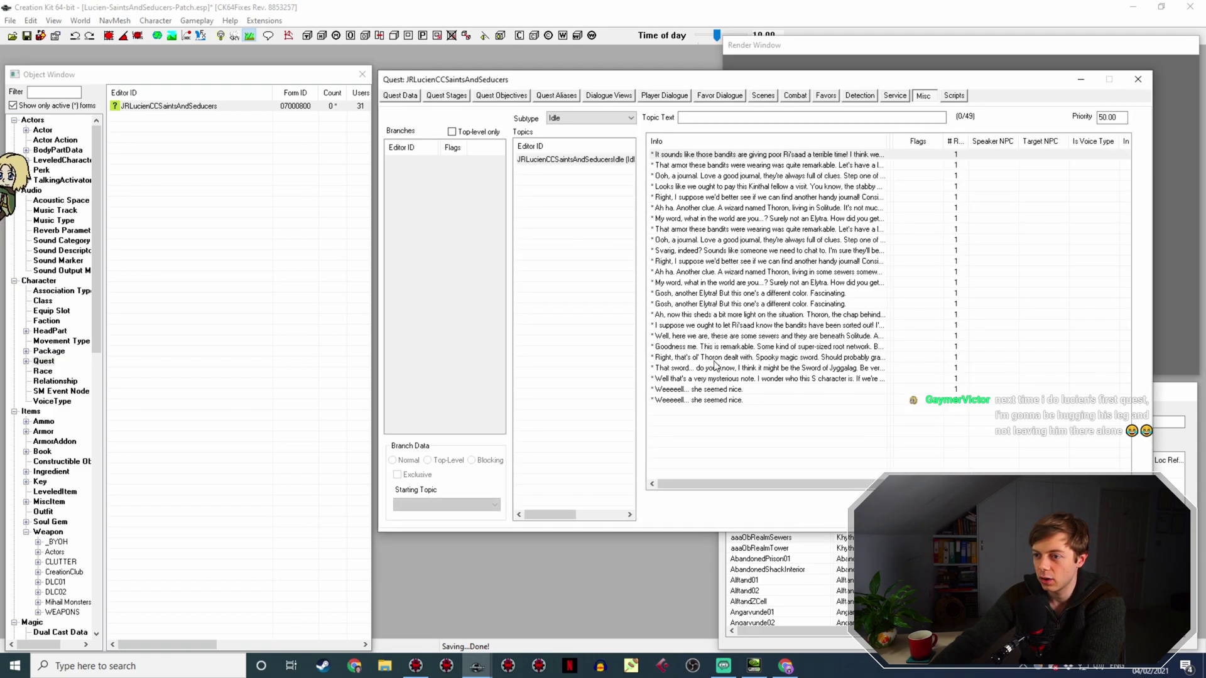
pyautogui.press('Escape')
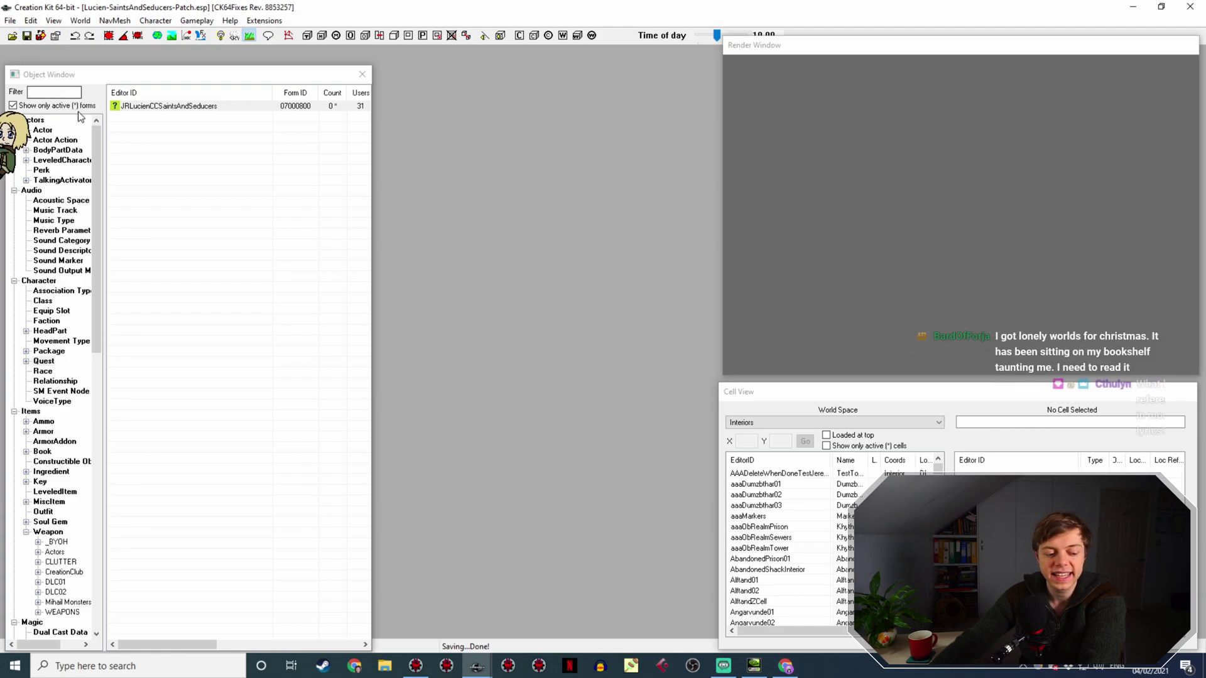
# Reopen the quest and replace the duplicated last idle line's response text with "If there's someone out there smithing".
pyautogui.doubleClick(135, 108)
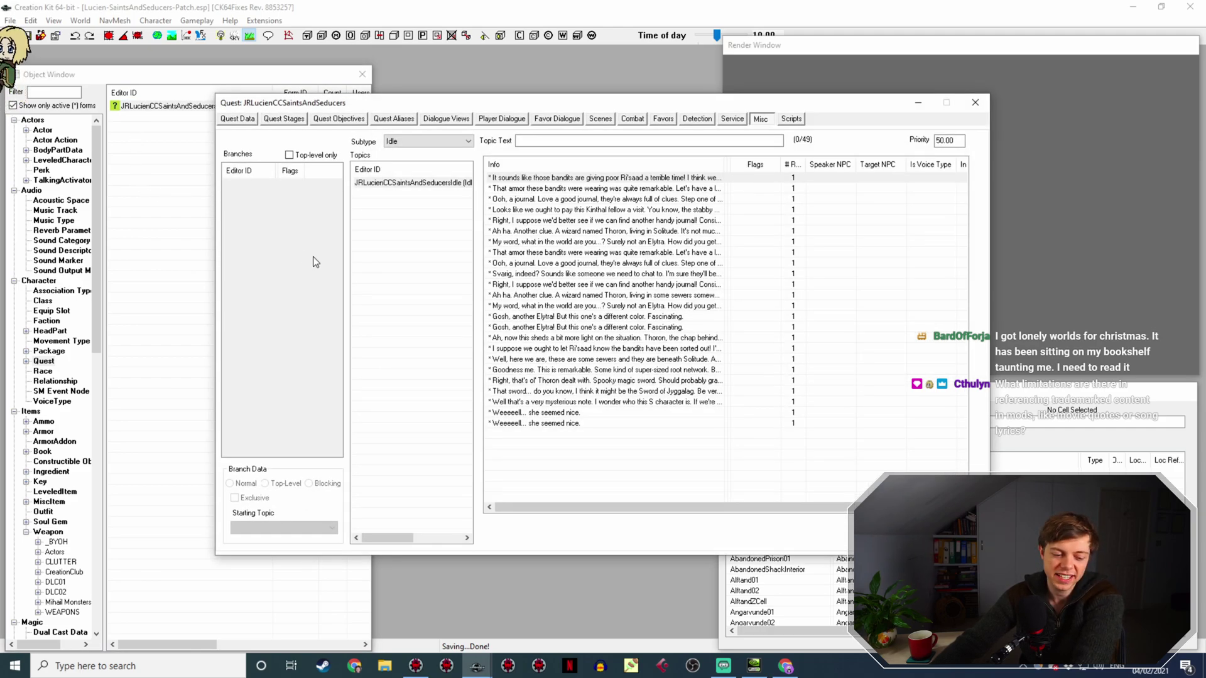
pyautogui.doubleClick(550, 422)
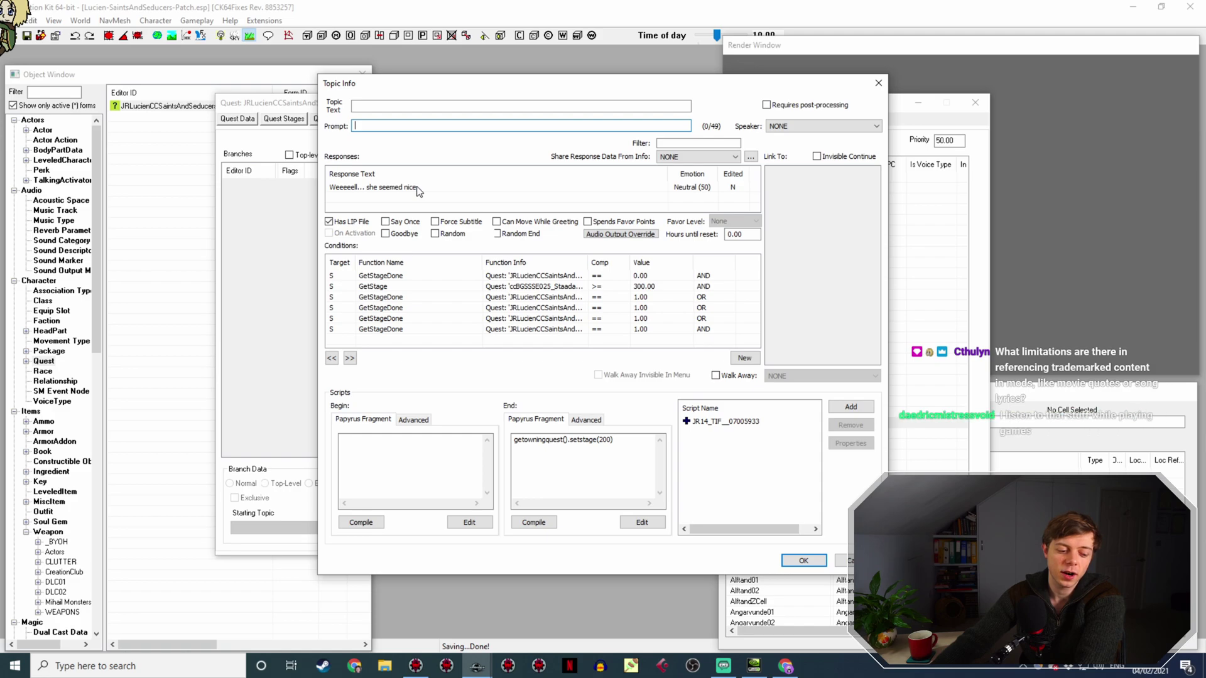
pyautogui.doubleClick(402, 187)
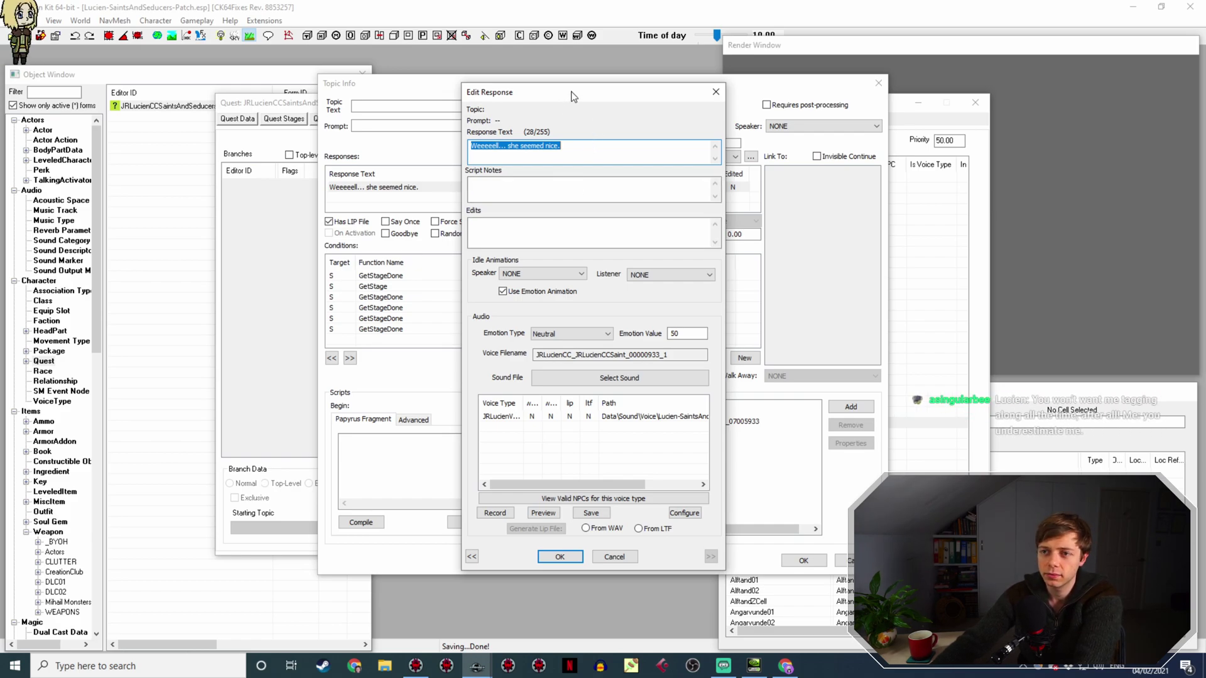
pyautogui.moveTo(571, 91); pyautogui.dragTo(582, 81)
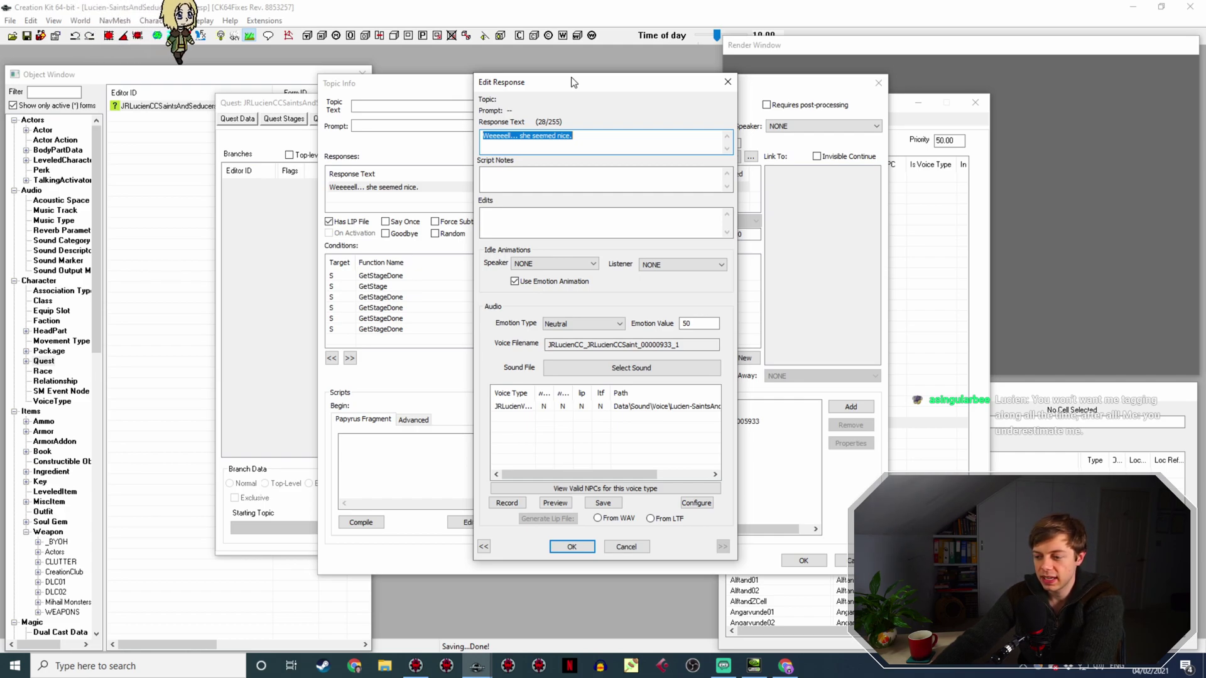
pyautogui.write("If there's s")
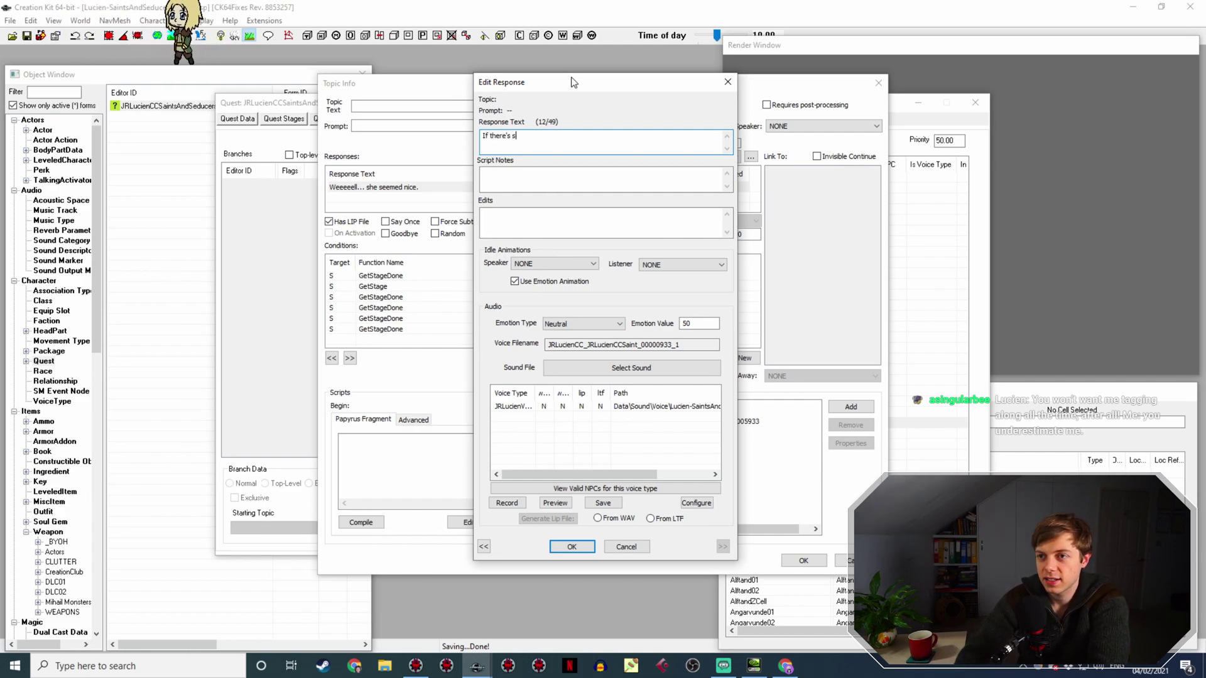
pyautogui.write('omeone out there ')
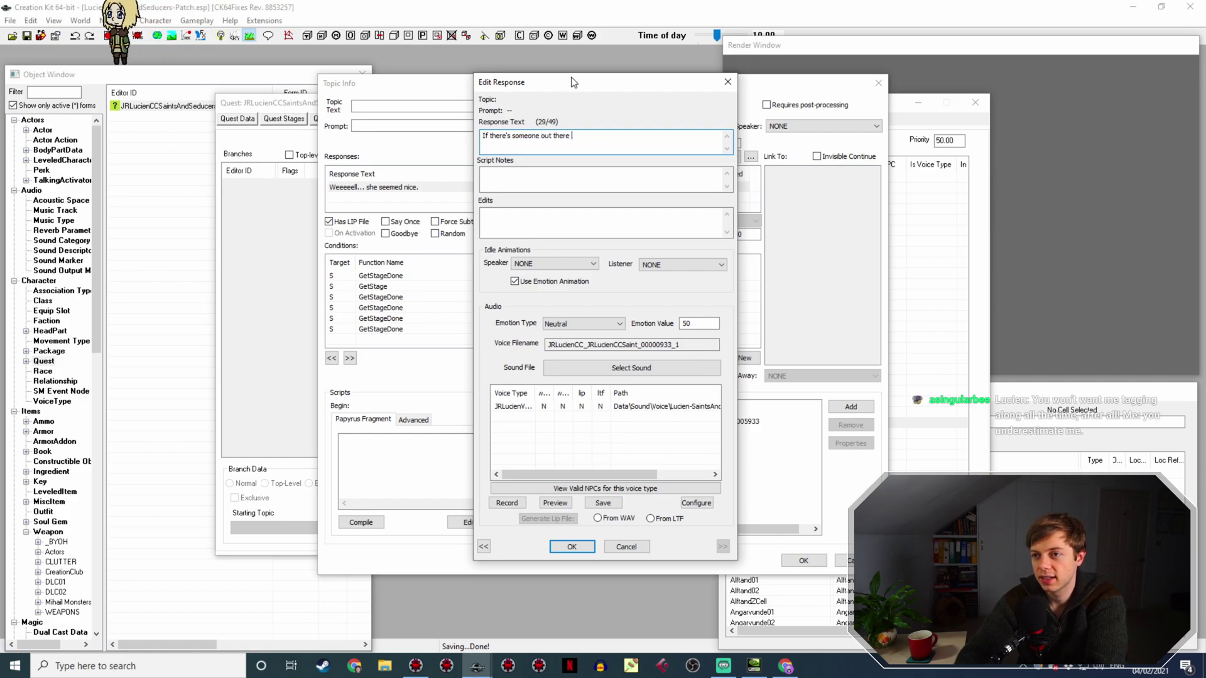
pyautogui.write('sm')
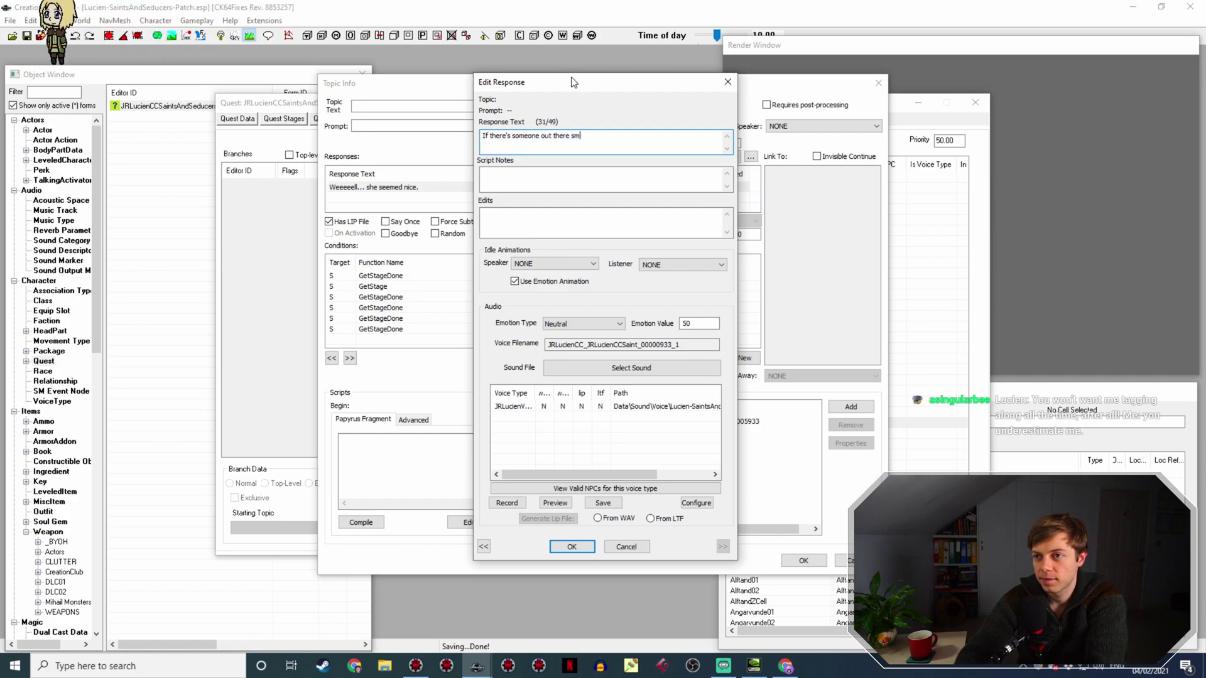
pyautogui.write('ithing')
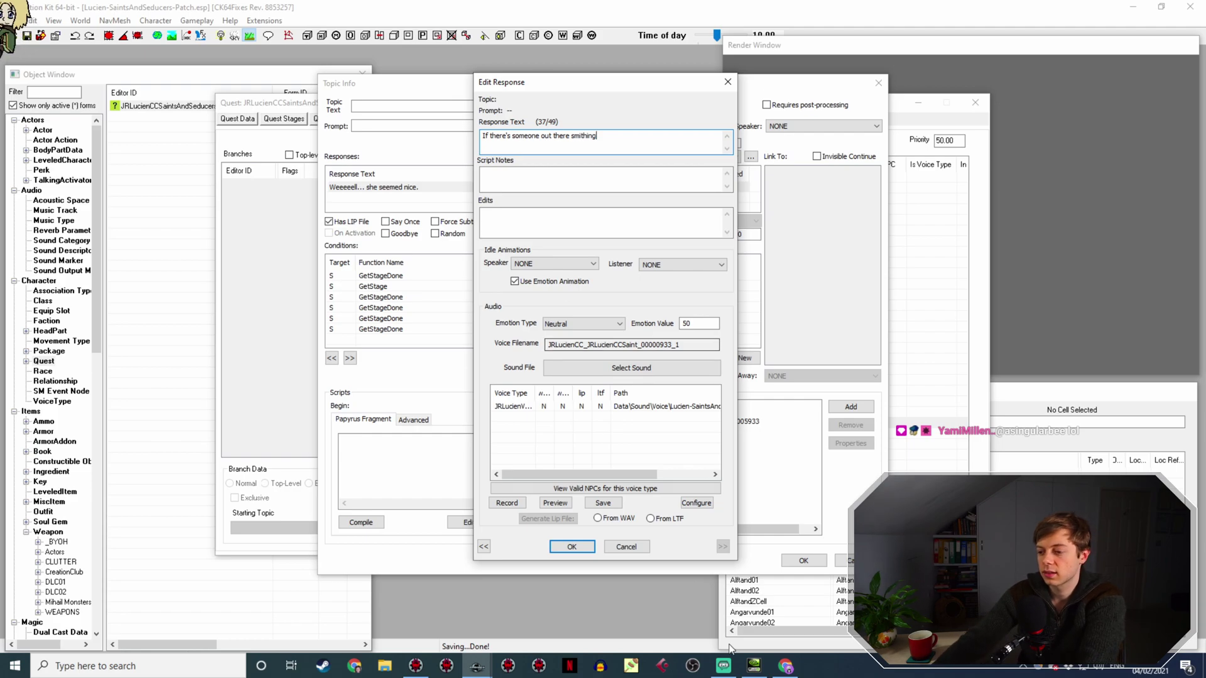
# Check the wiki note, then extend the response with "more of this madness ore for Thoron's minions, we need to put a stop to it.".
pyautogui.click(784, 667)
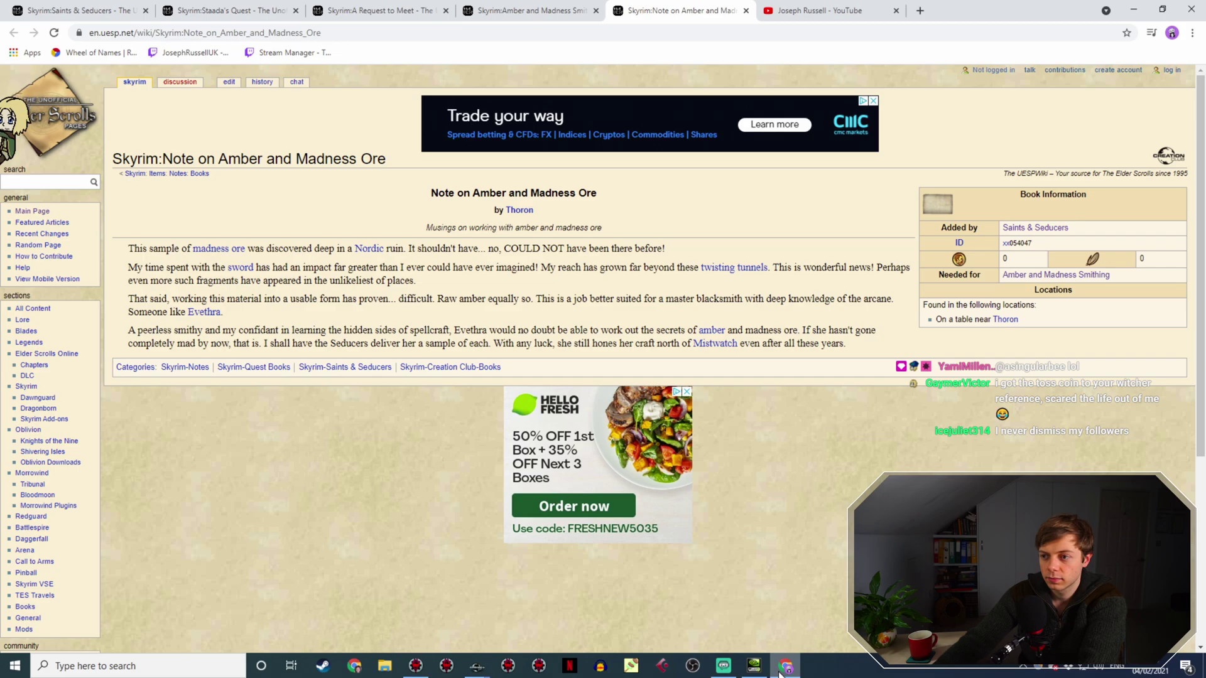
pyautogui.click(781, 668)
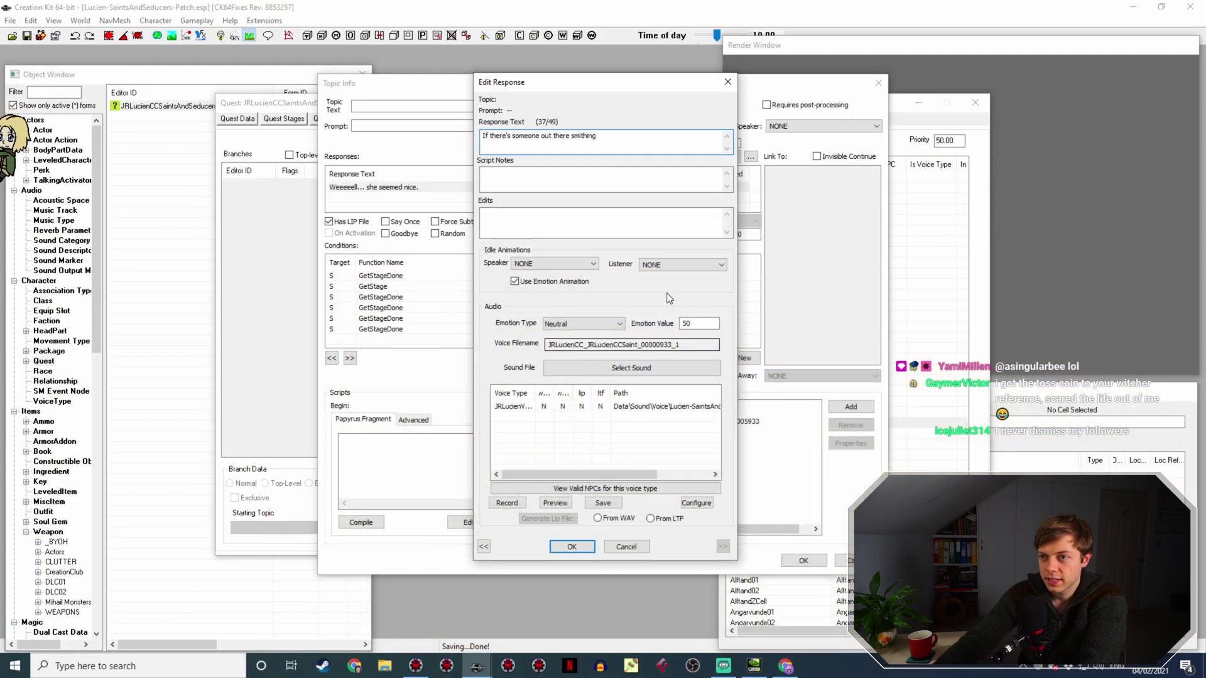
pyautogui.write('more of this')
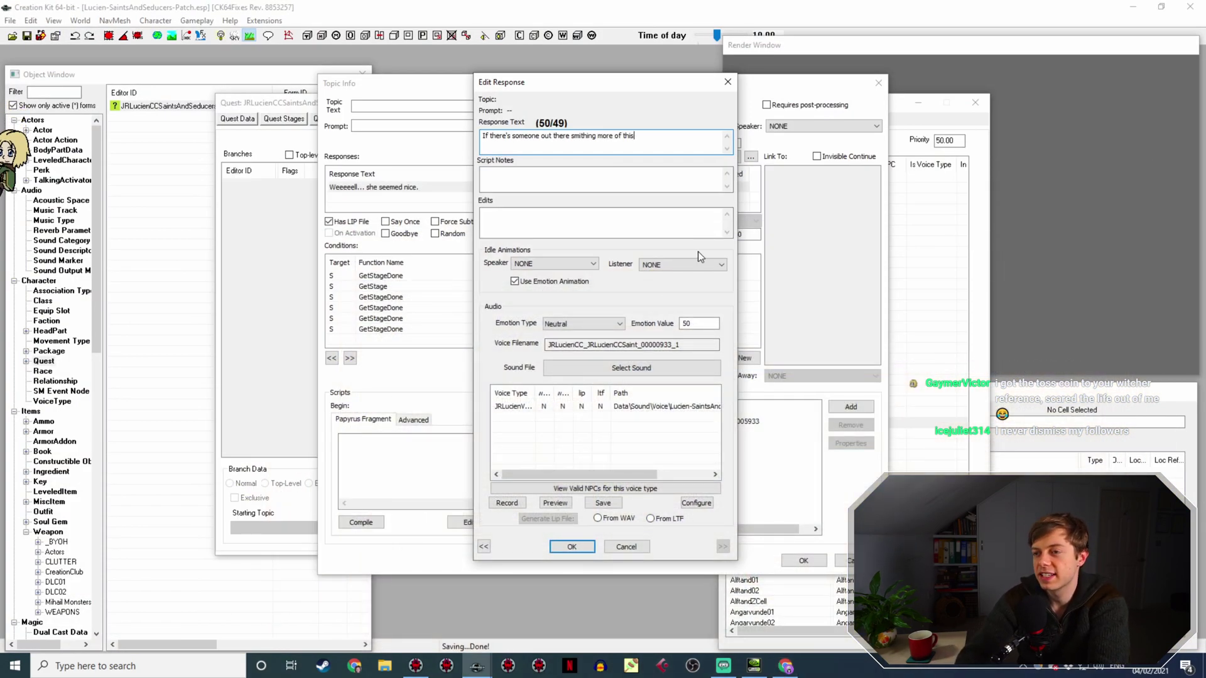
pyautogui.write(' madness ore for ')
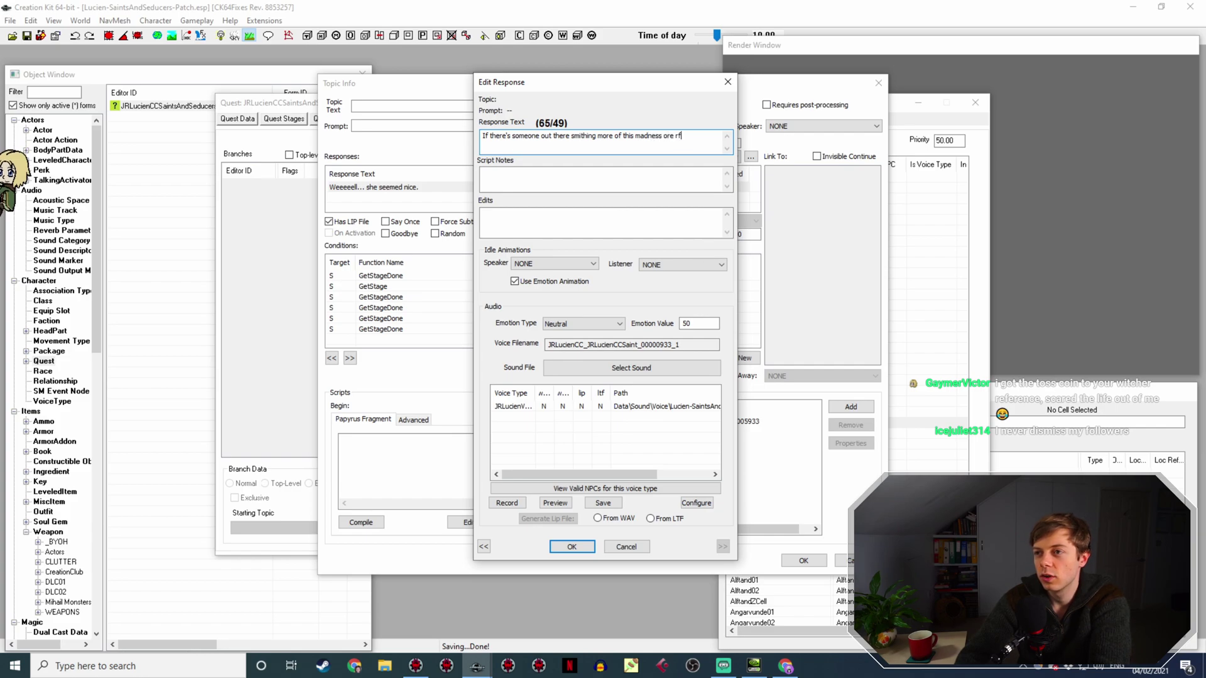
pyautogui.write('Thoron')
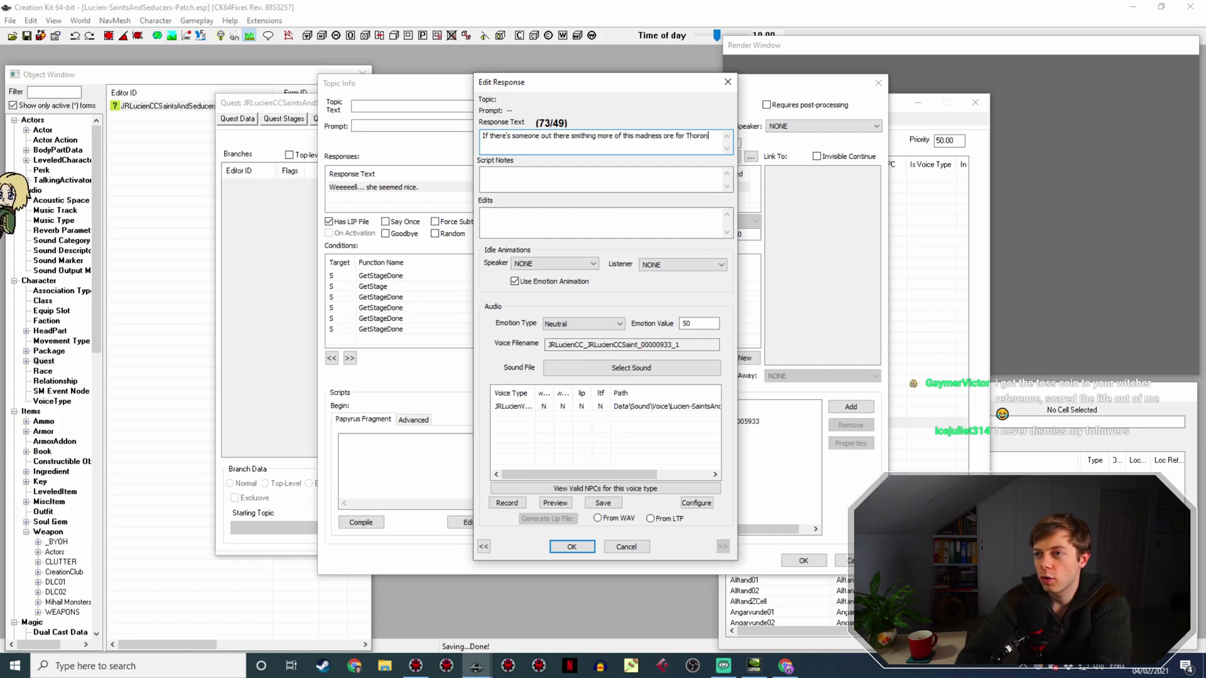
pyautogui.write("'s mini")
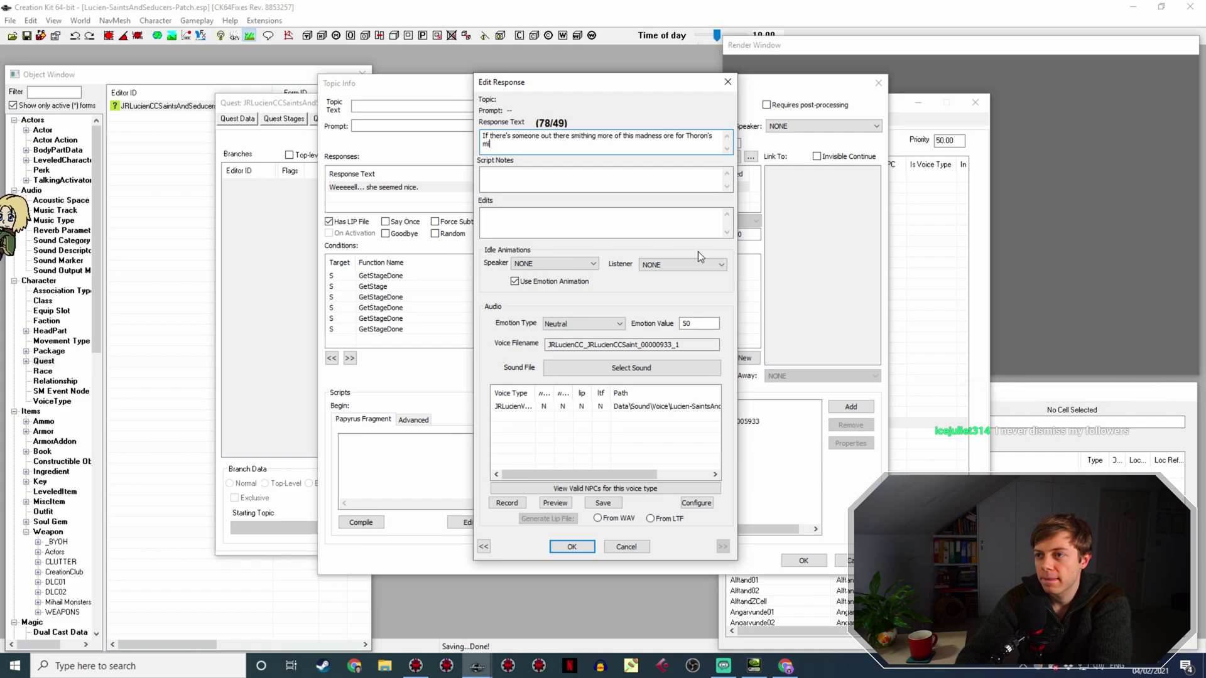
pyautogui.write('ons, we rea')
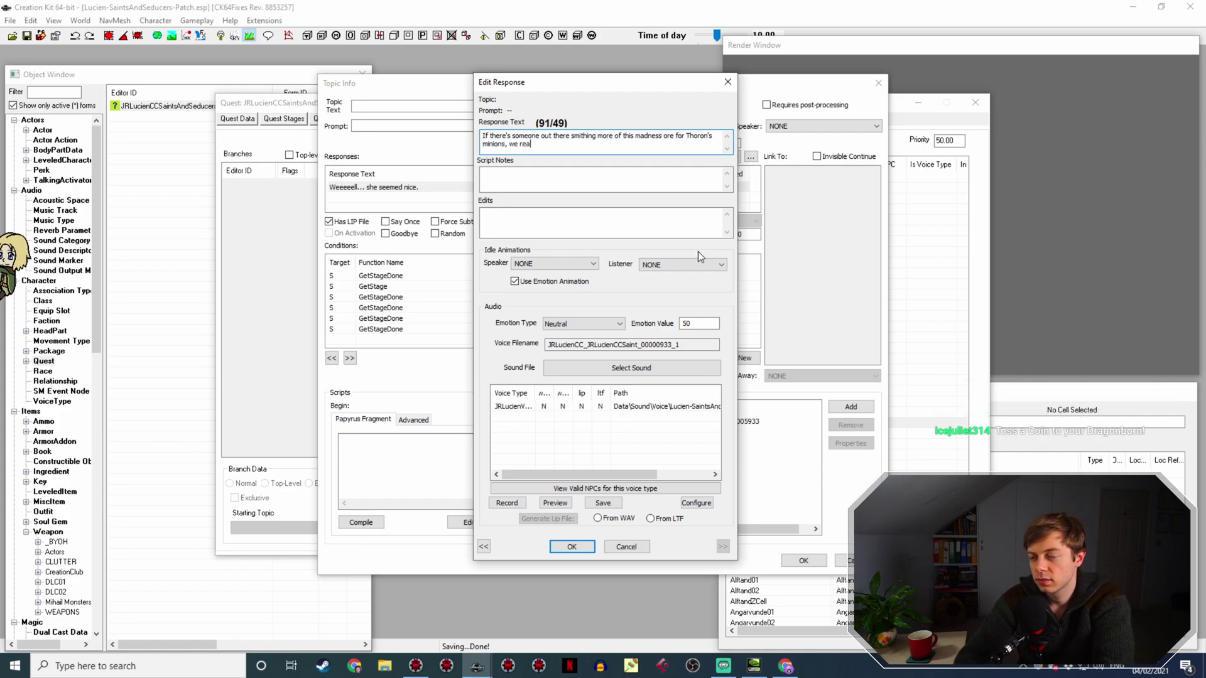
pyautogui.press('BackSpace')
pyautogui.press('BackSpace')
pyautogui.press('BackSpace')
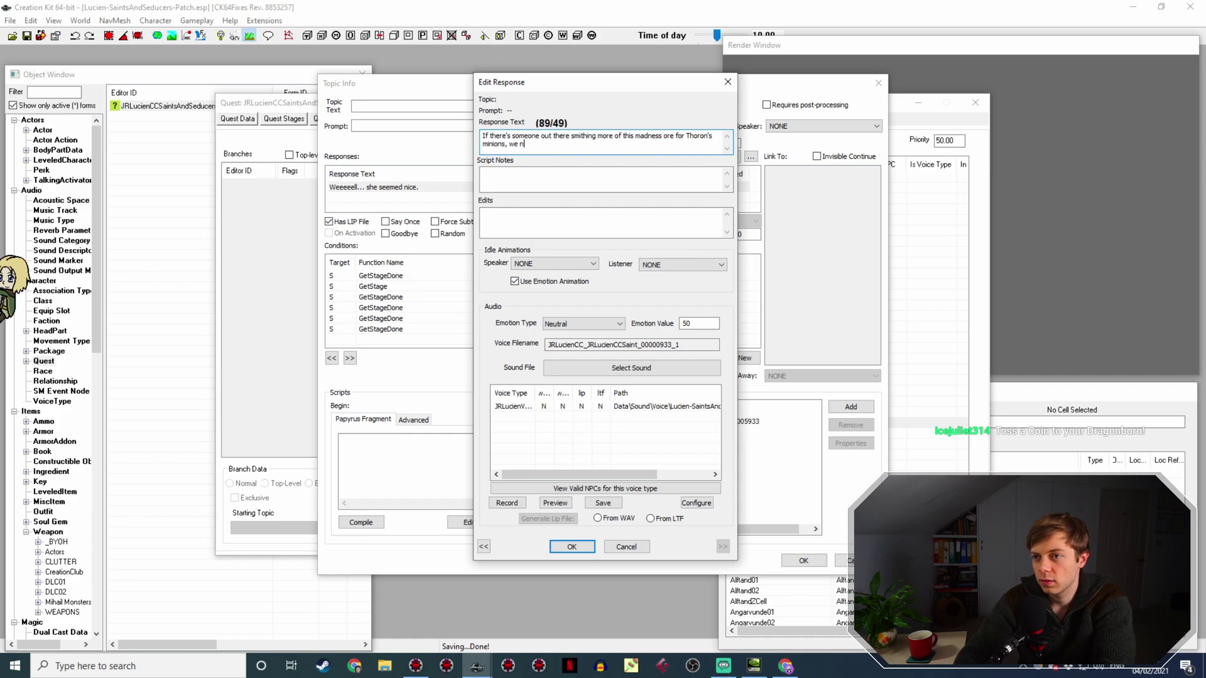
pyautogui.write('need to put a stop to')
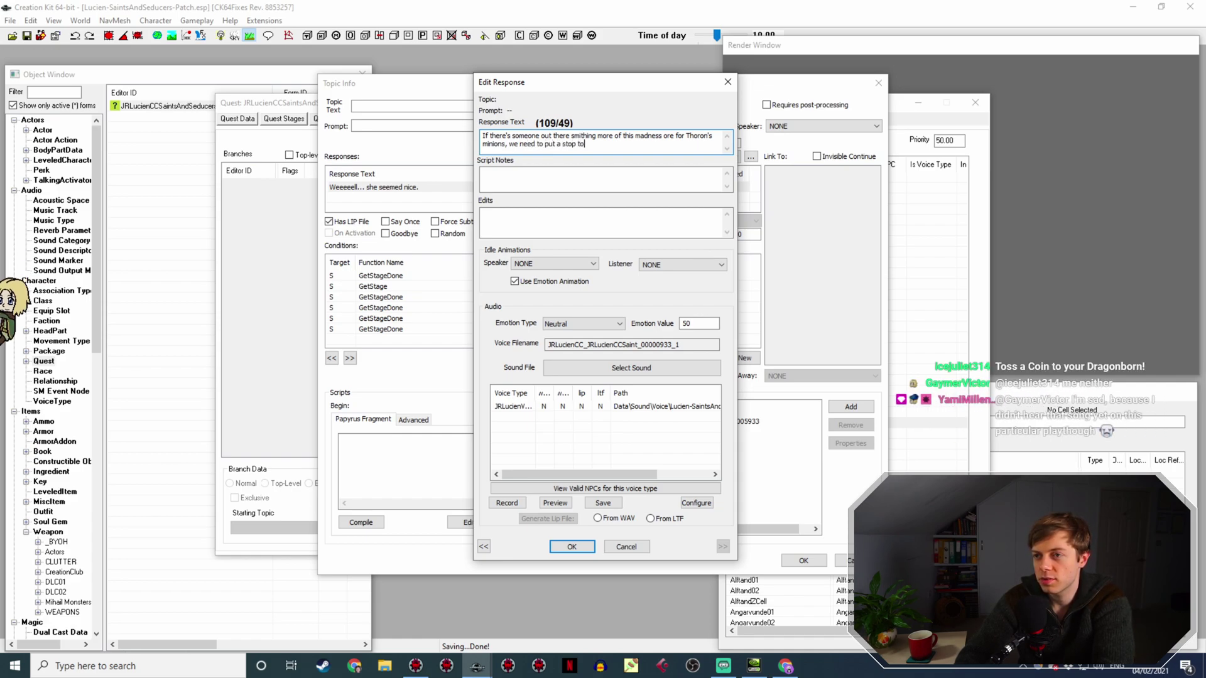
pyautogui.write(' it.')
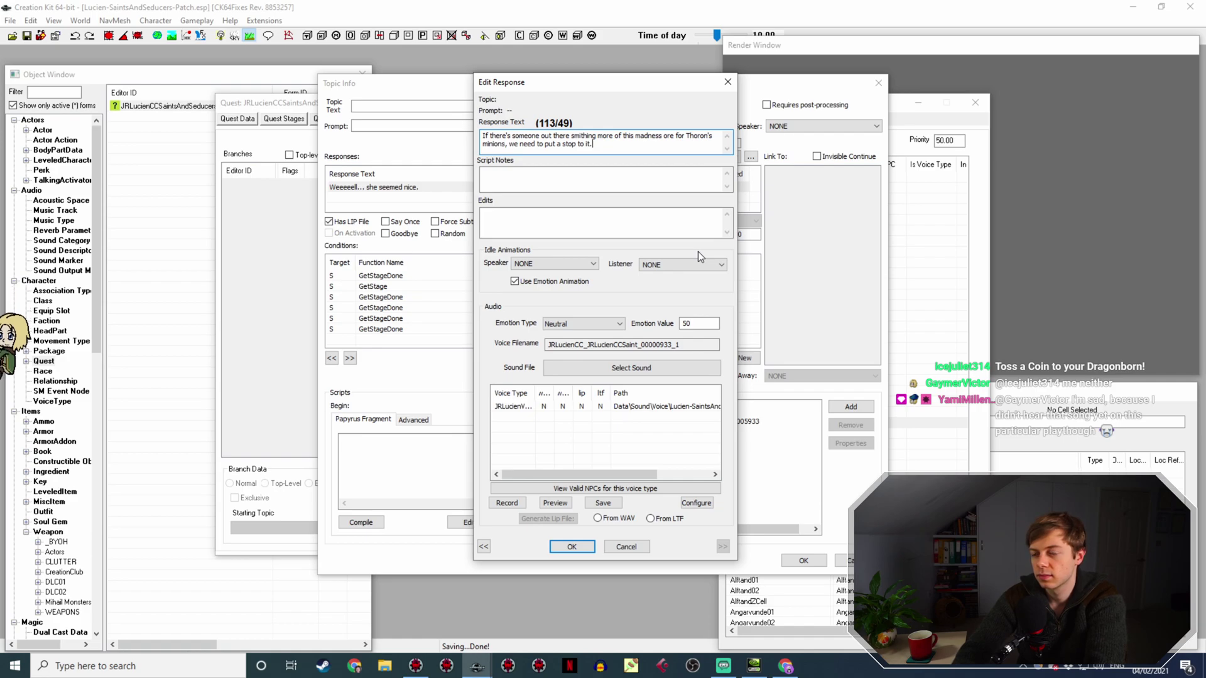
pyautogui.click(679, 224)
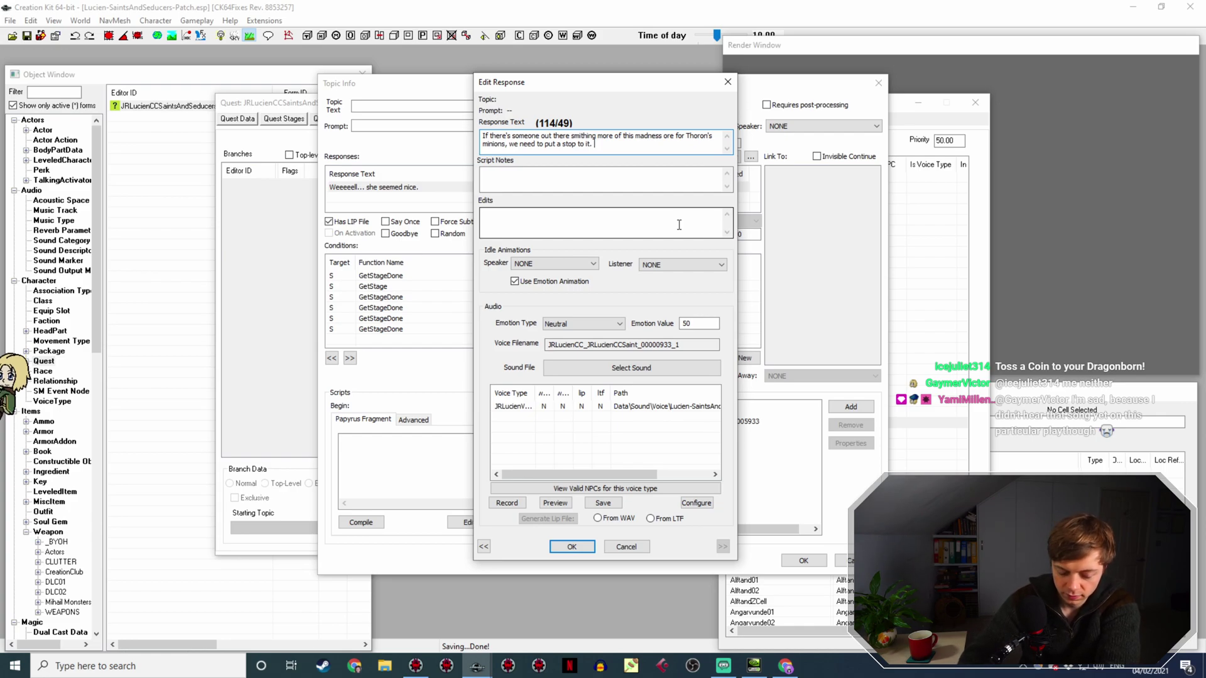
pyautogui.write('It sounds da')
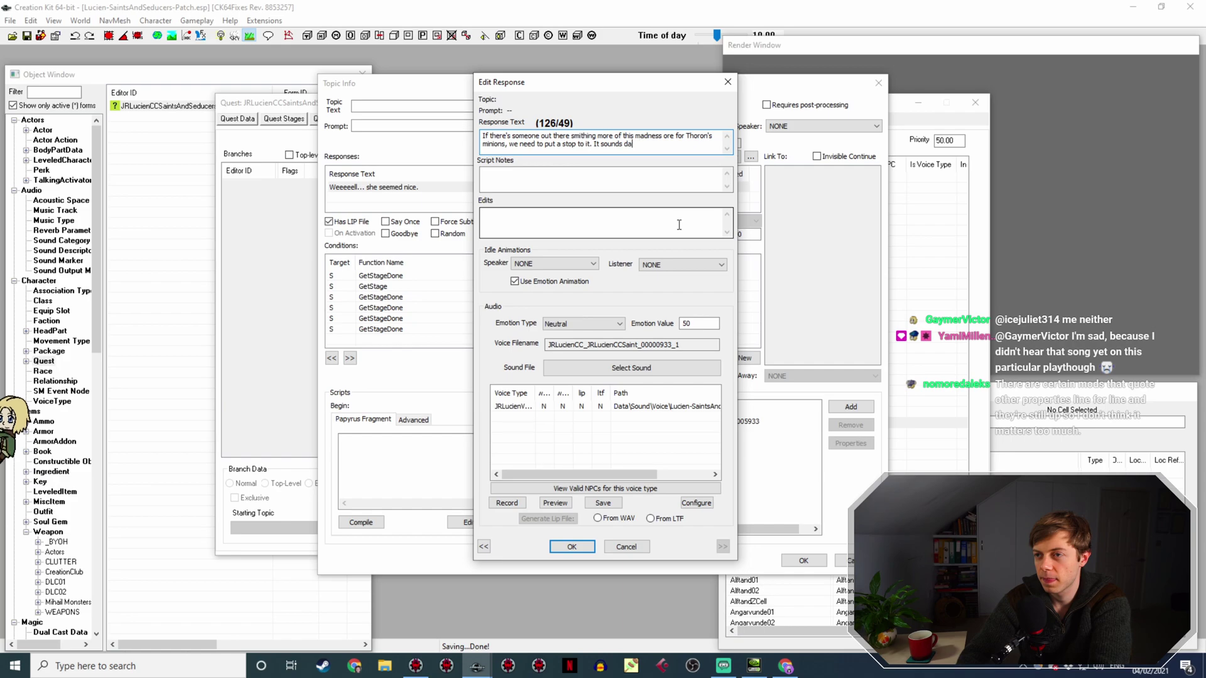
pyautogui.press('BackSpace')
pyautogui.press('BackSpace')
pyautogui.press('BackSpace')
pyautogui.press('BackSpace')
pyautogui.press('BackSpace')
pyautogui.press('BackSpace')
pyautogui.press('BackSpace')
pyautogui.press('BackSpace')
pyautogui.press('BackSpace')
pyautogui.press('BackSpace')
pyautogui.press('BackSpace')
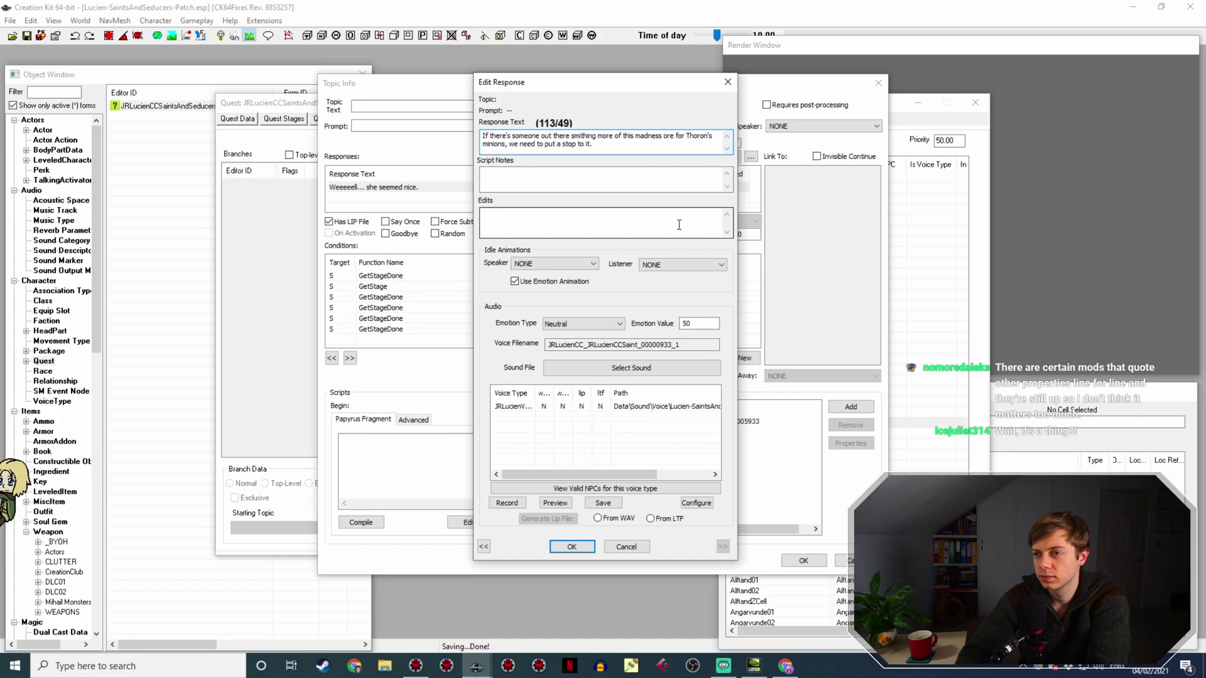
# Finish the response text with "Don't you agree?" and confirm the edited response.
pyautogui.write('D')
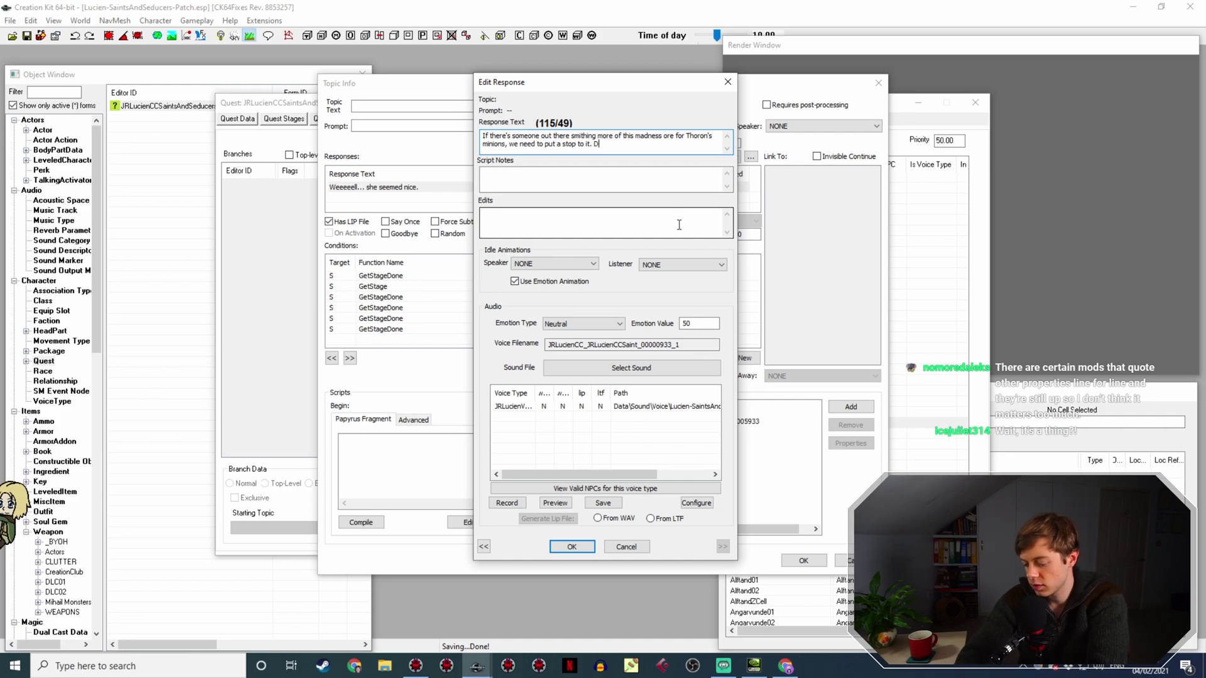
pyautogui.write('ib;')
pyautogui.press('BackSpace')
pyautogui.press('BackSpace')
pyautogui.press('BackSpace')
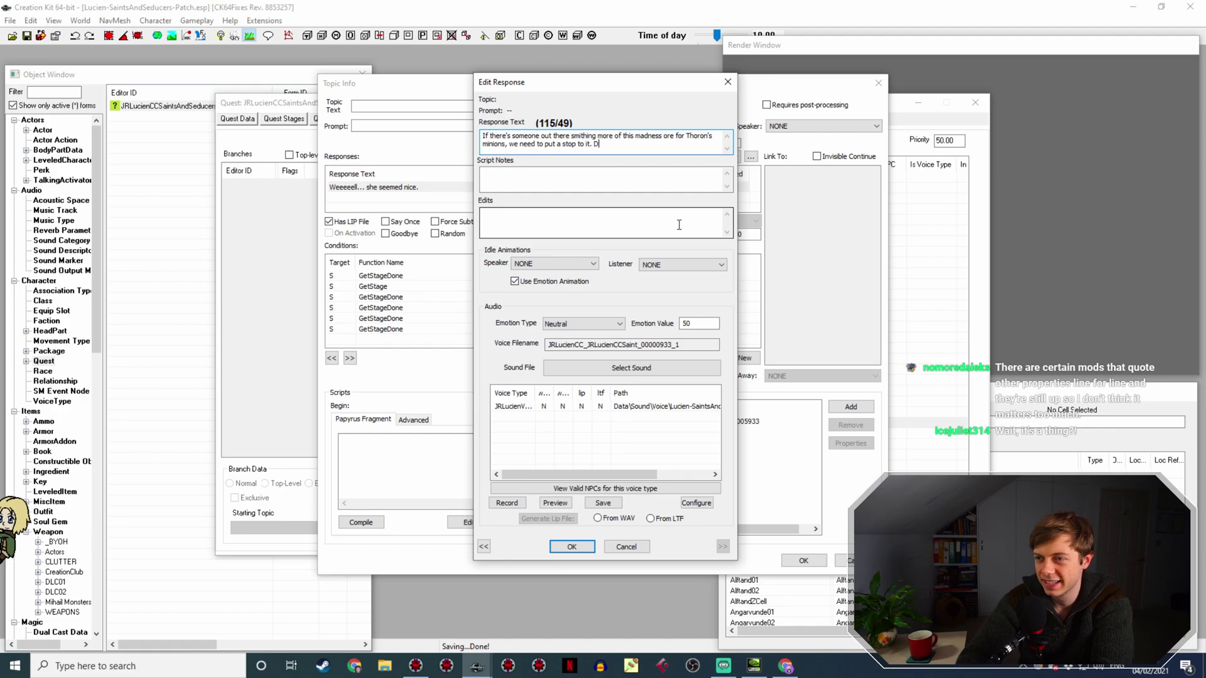
pyautogui.write("o'")
pyautogui.write("'")
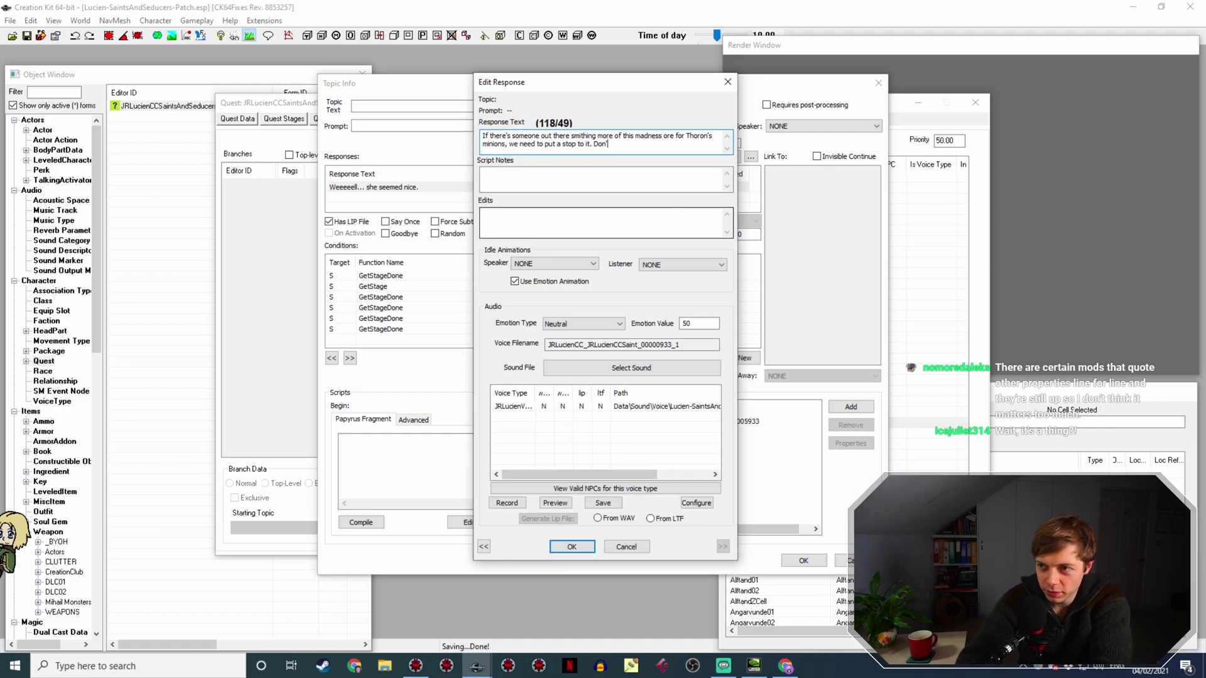
pyautogui.write('t you agree?')
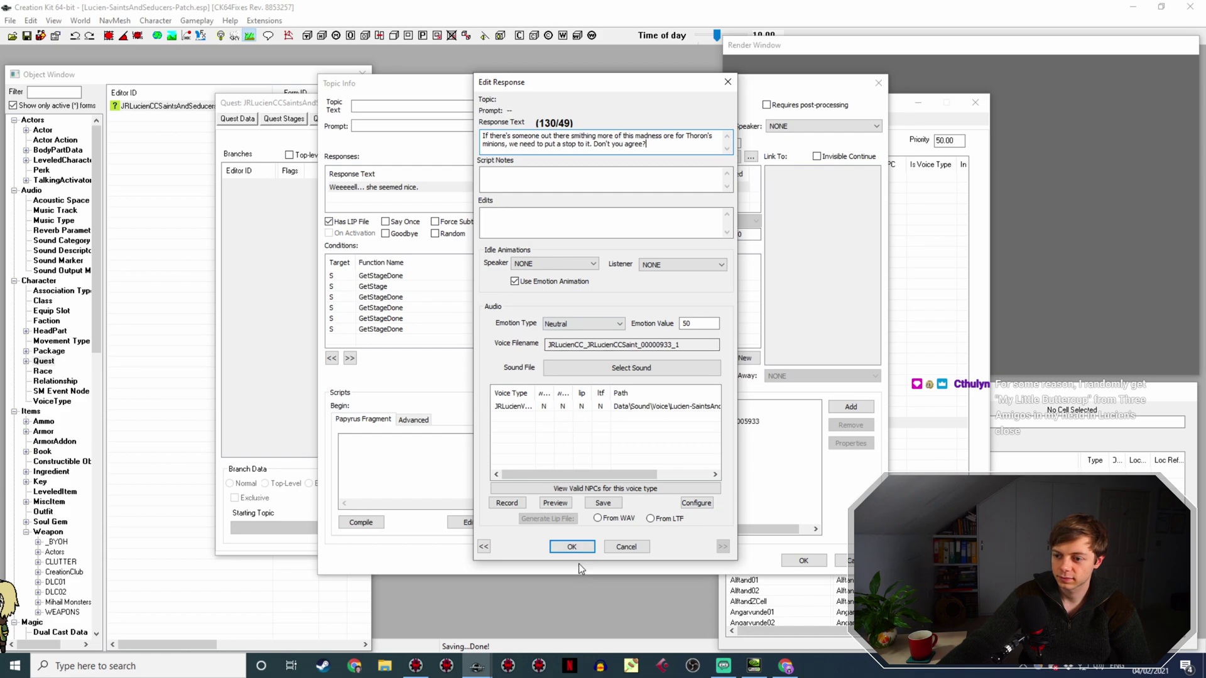
pyautogui.click(574, 547)
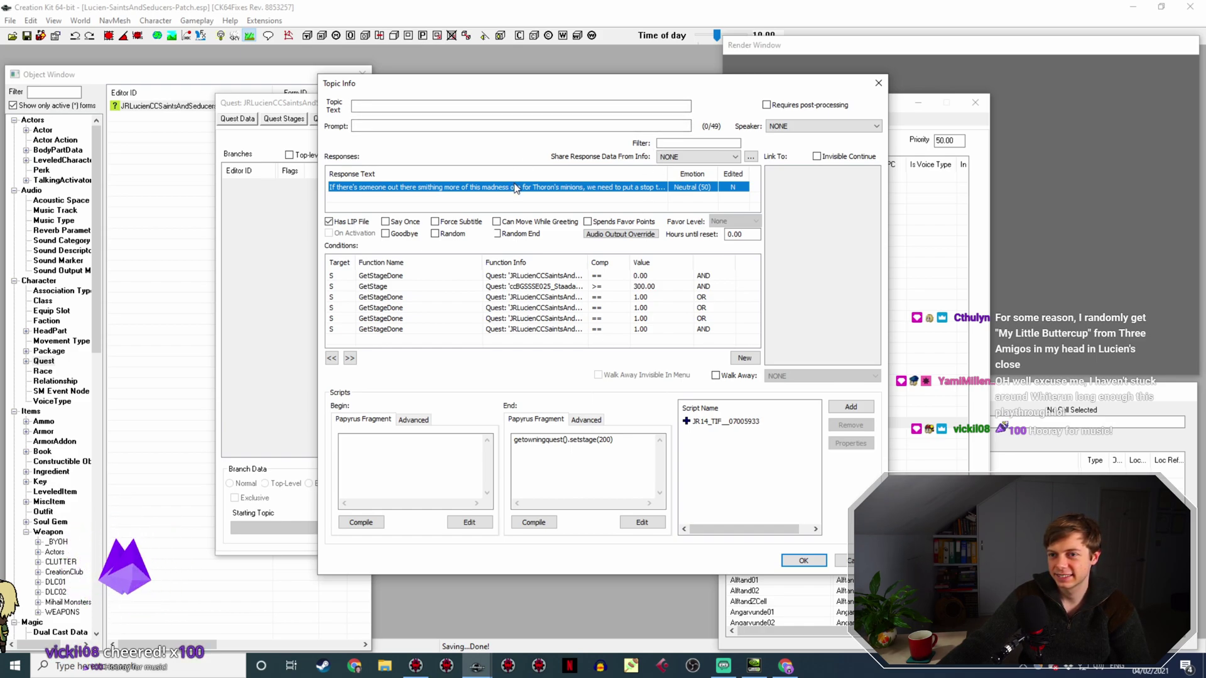
# Set the line's first GetStageDone condition to check stage 210 of JRLucienCCSaintsAndSeducers.
pyautogui.doubleClick(547, 275)
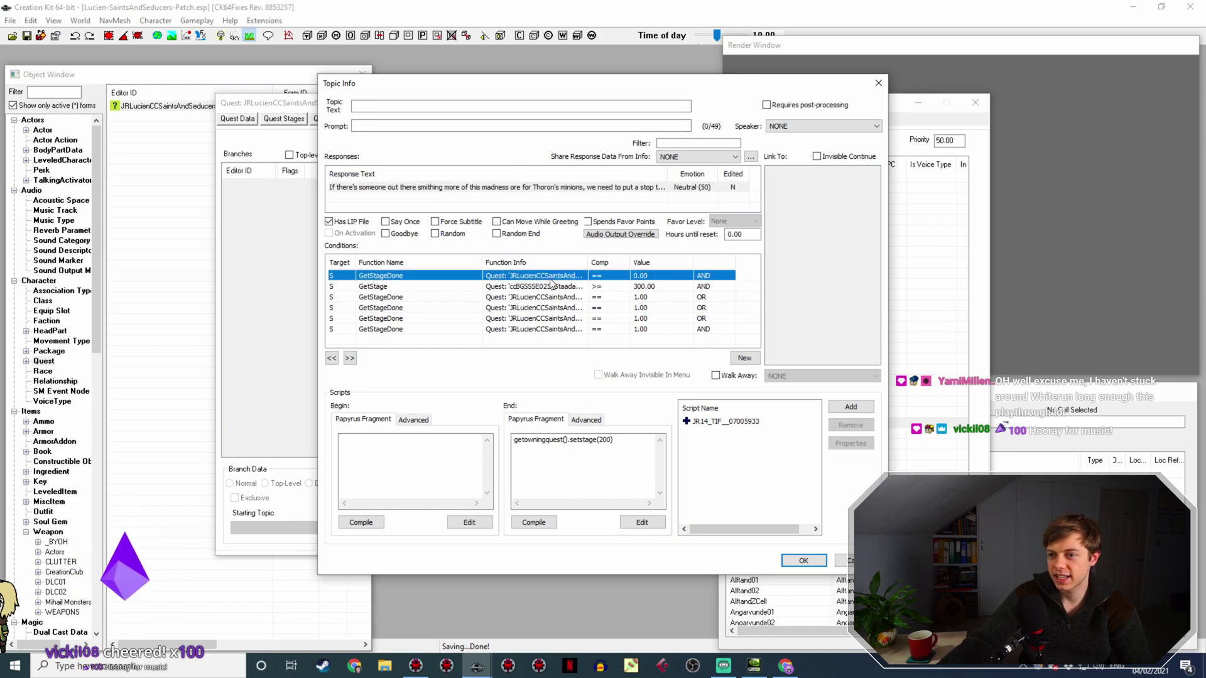
pyautogui.click(603, 328)
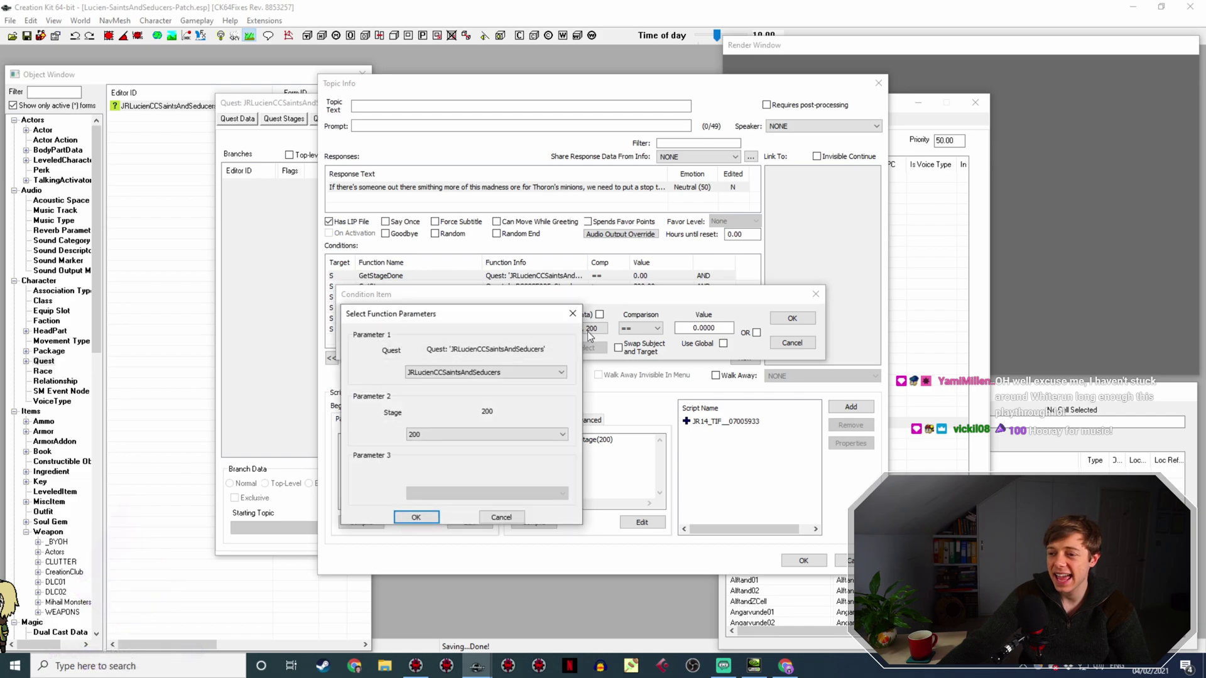
pyautogui.click(487, 434)
pyautogui.click(477, 560)
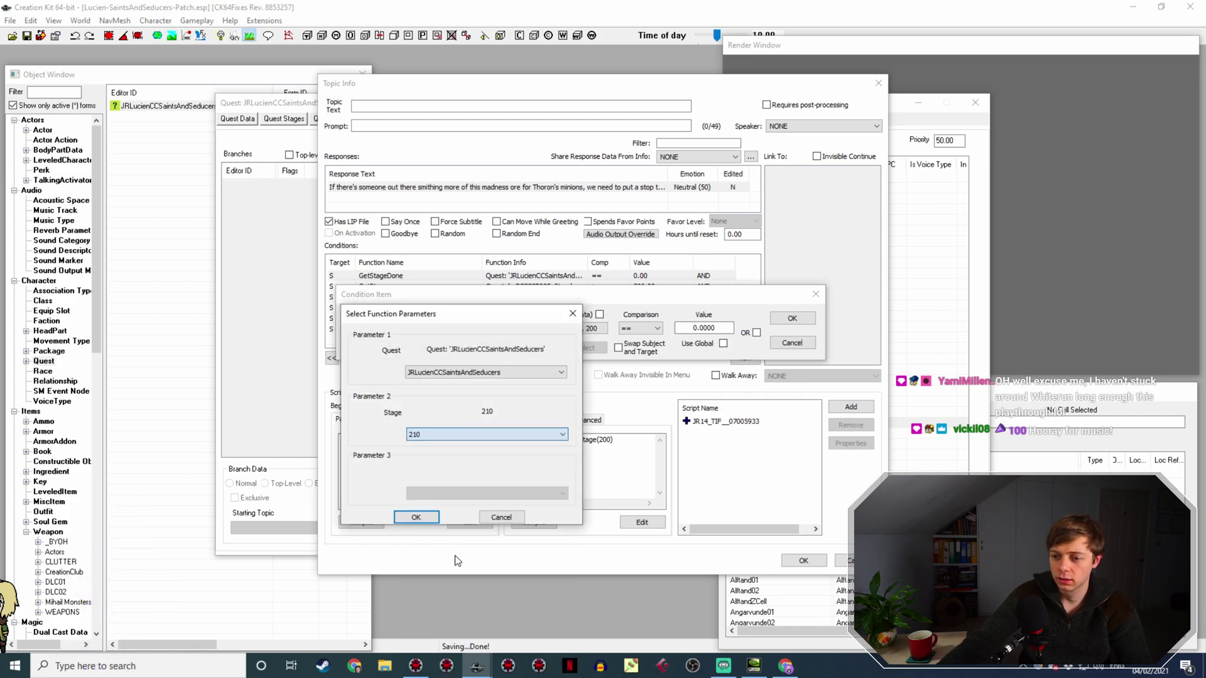
pyautogui.click(422, 520)
pyautogui.click(716, 328)
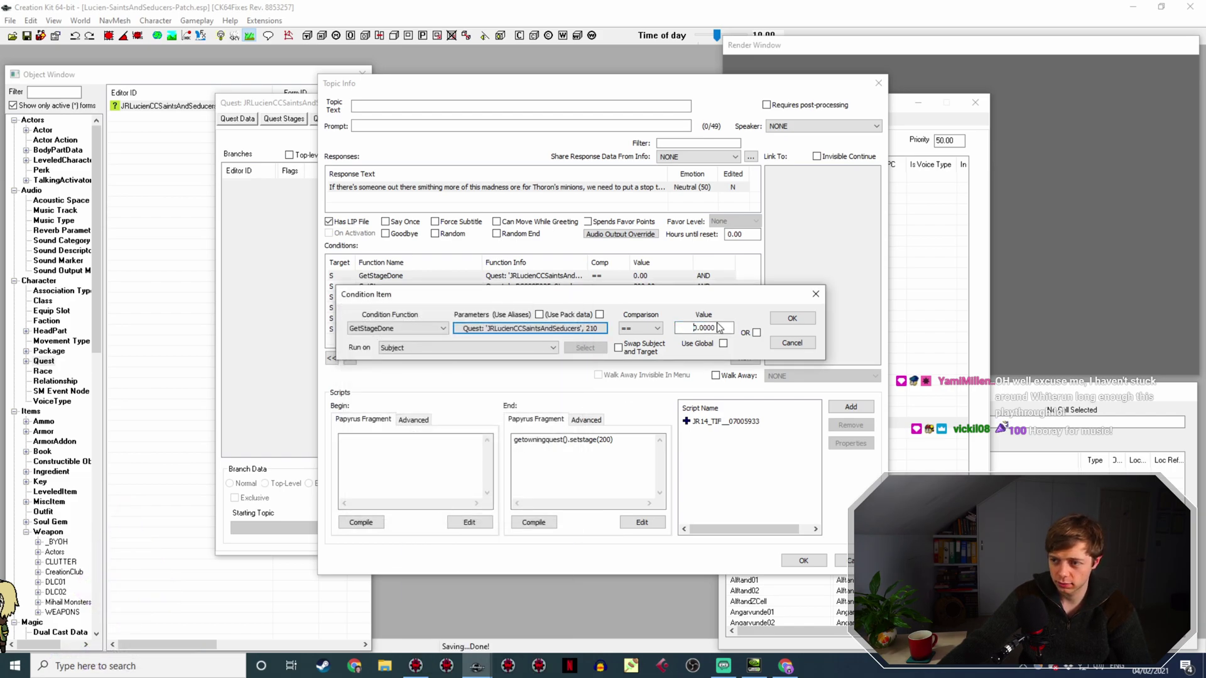
pyautogui.click(790, 319)
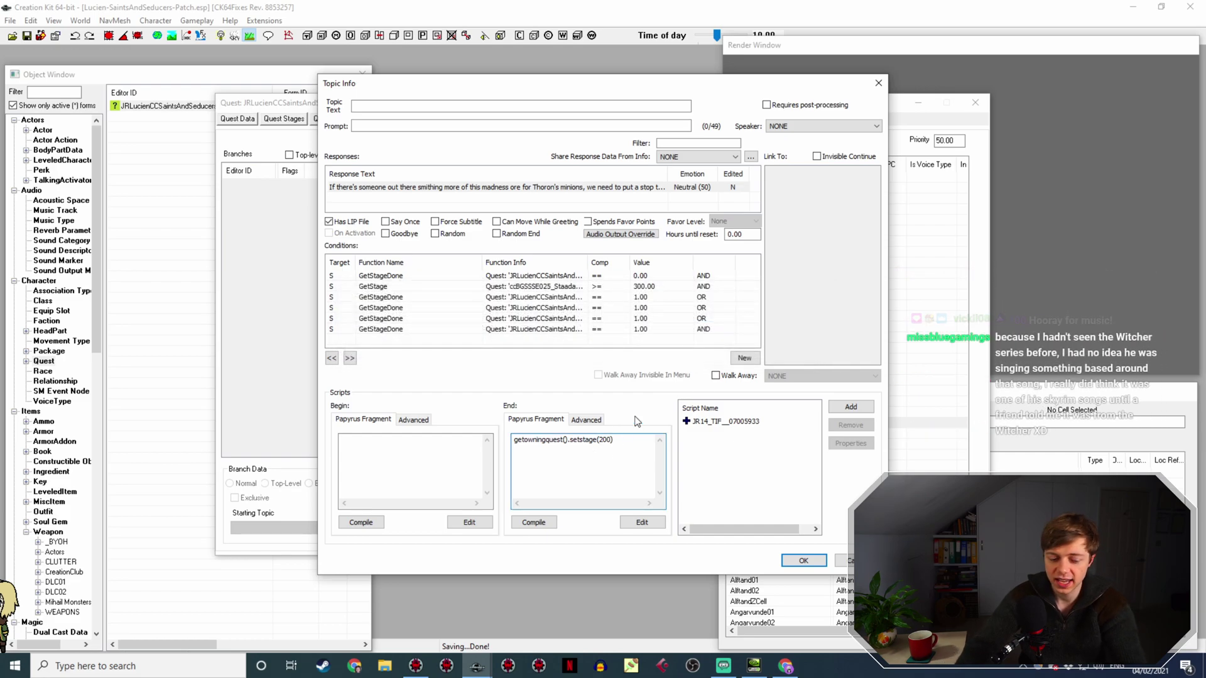
# Change the line's end script fragment to getowningquest().setstage(210) and compile it.
pyautogui.click(605, 440)
pyautogui.write('1')
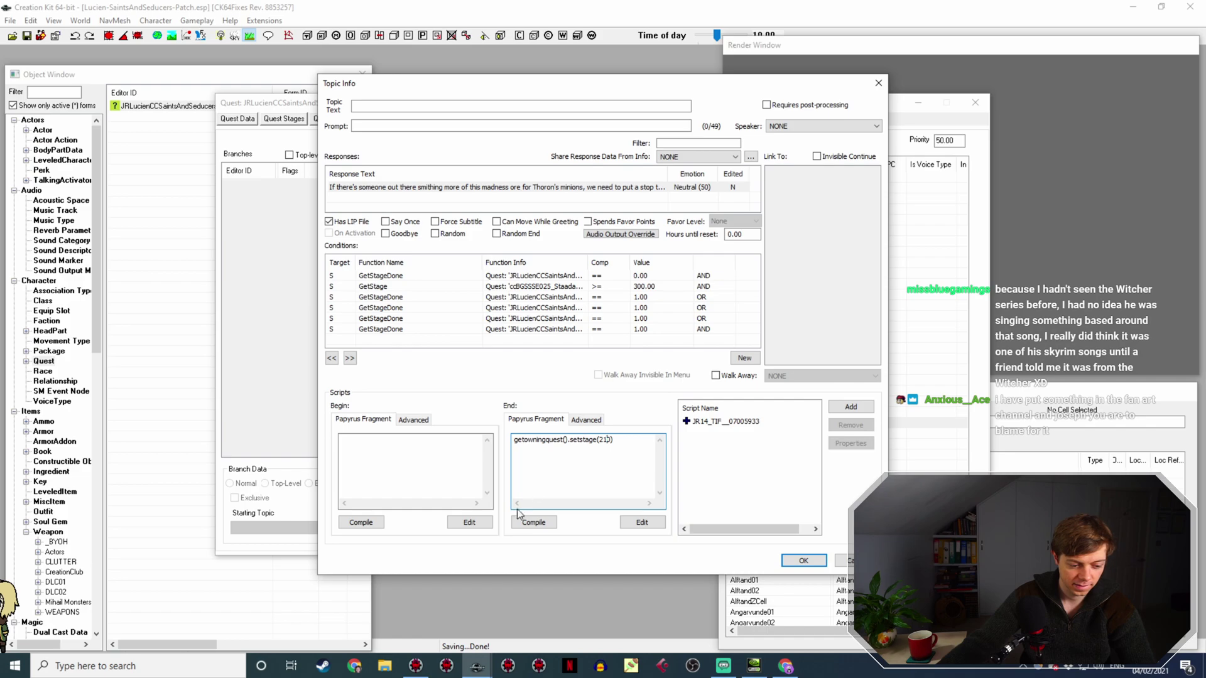
pyautogui.click(544, 524)
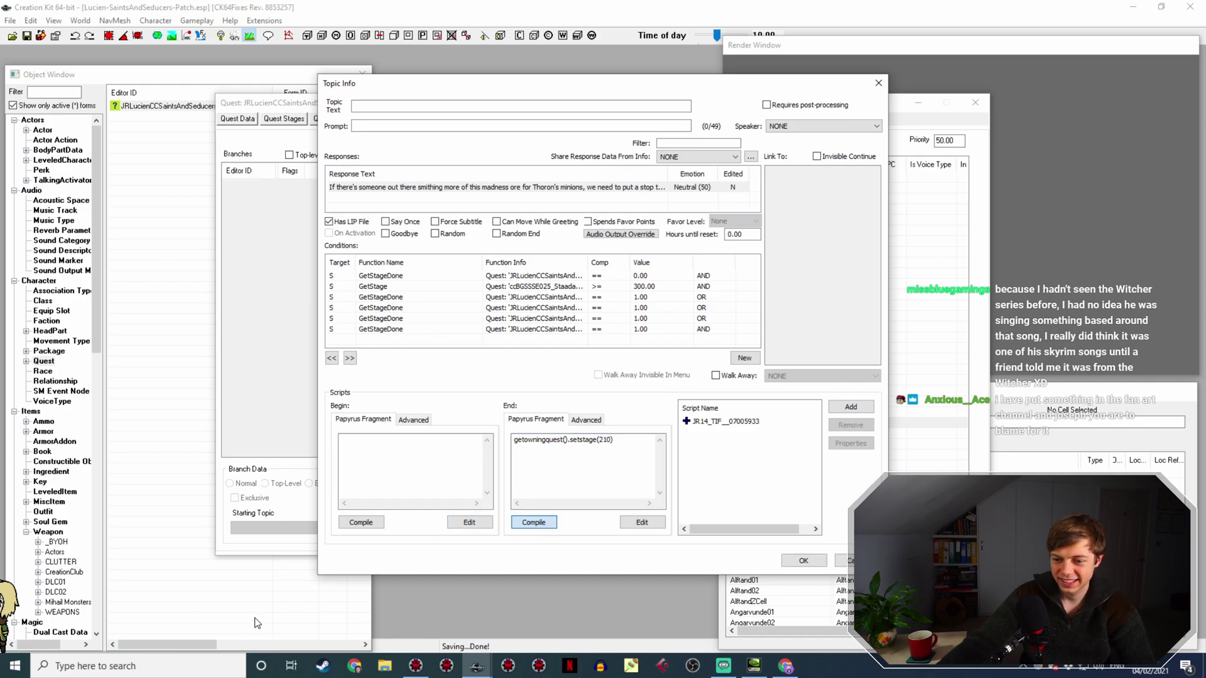
# Launch Discord, and switch to the Camera scene in Streamlabs OBS.
pyautogui.click(162, 661)
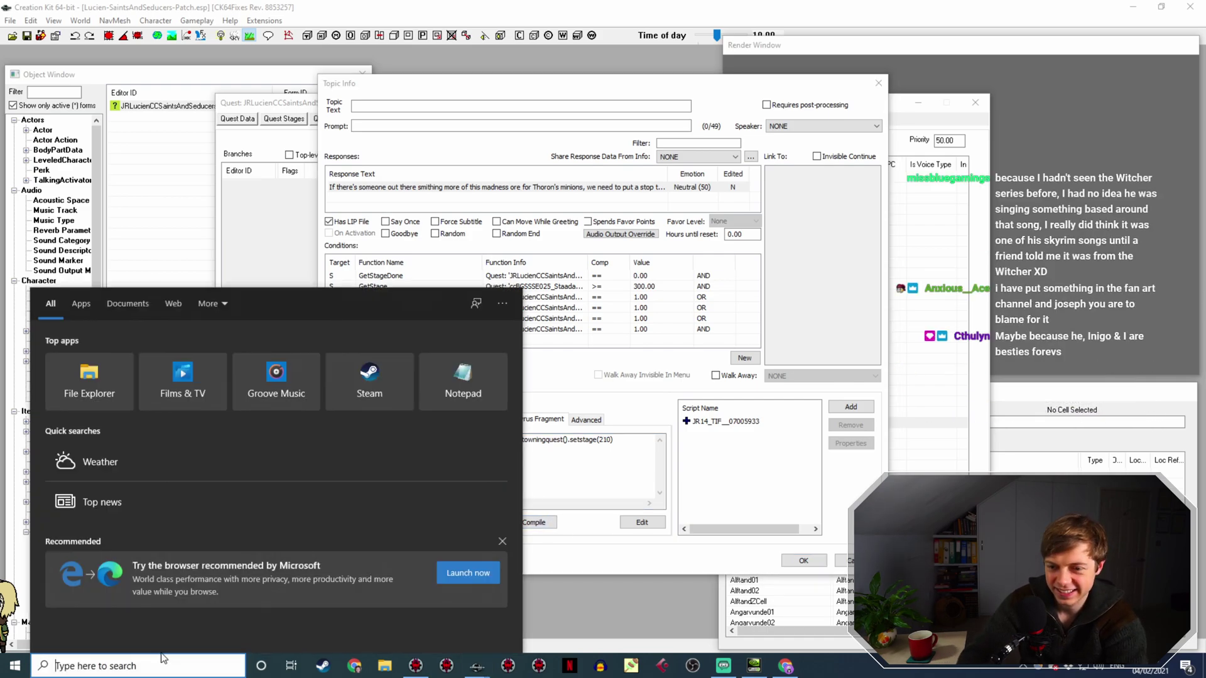
pyautogui.write('discord')
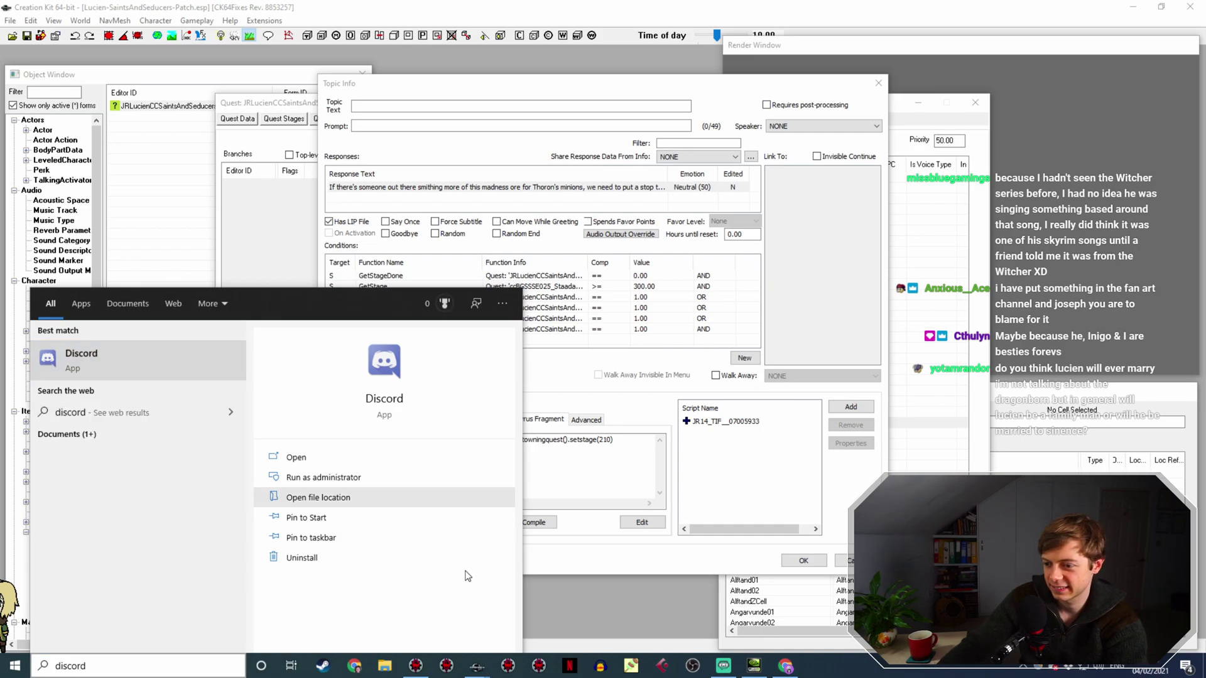
pyautogui.press('Return')
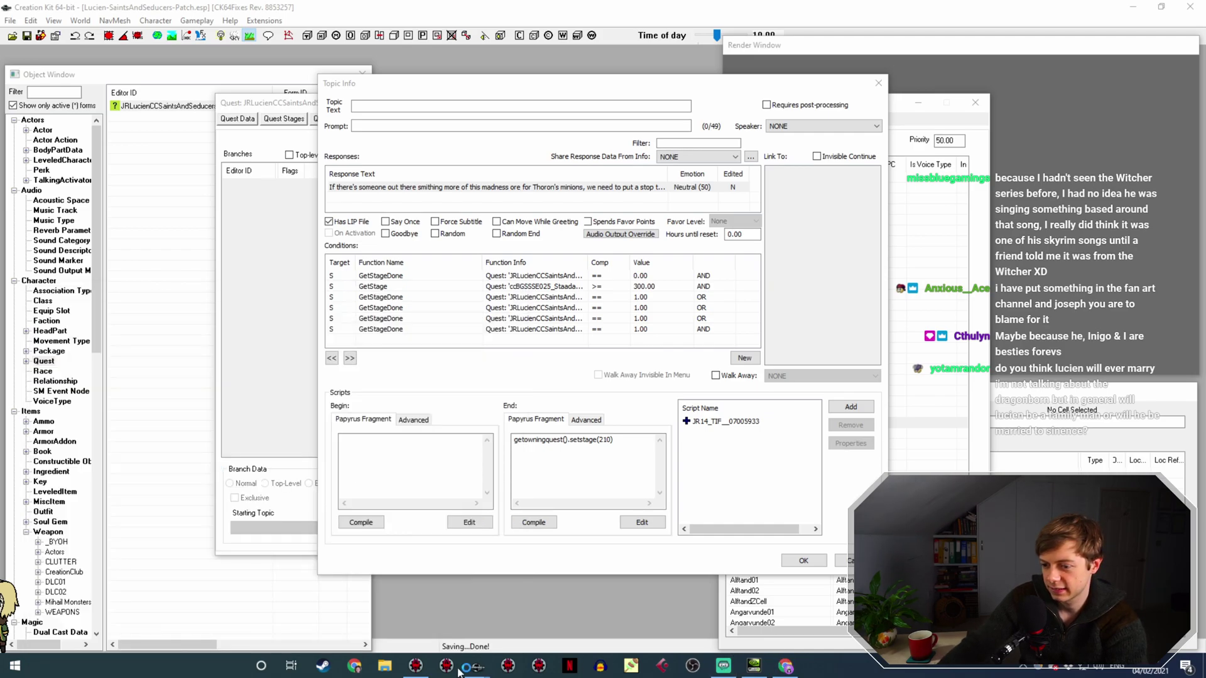
pyautogui.click(734, 669)
pyautogui.click(81, 536)
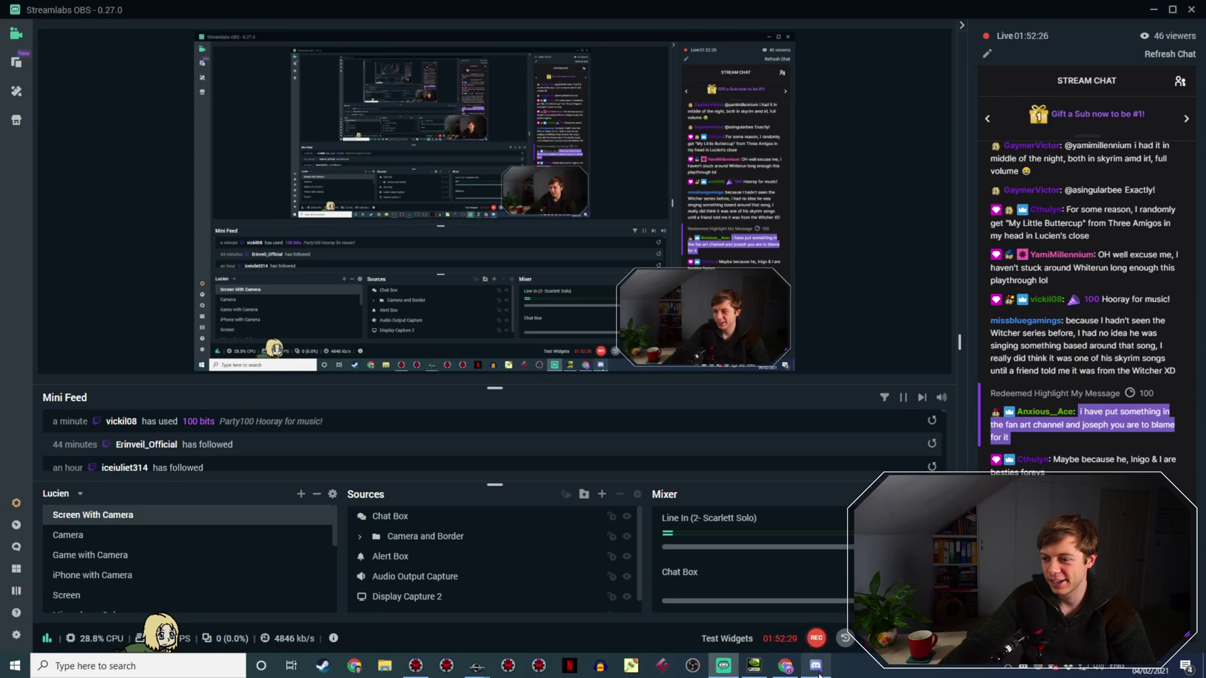
# Enlarge the Jyggalagpuff drawing in Discord's fan-art channel and add to its first reaction before returning to Streamlabs OBS.
pyautogui.click(816, 666)
pyautogui.click(312, 355)
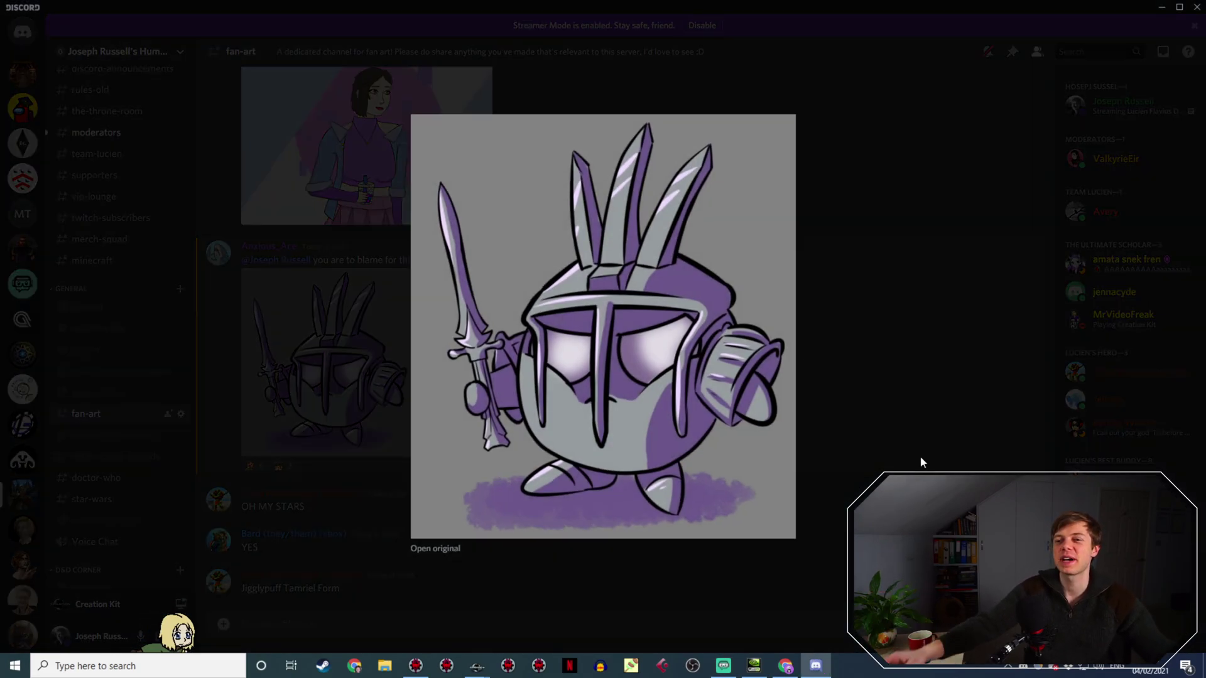
pyautogui.click(857, 431)
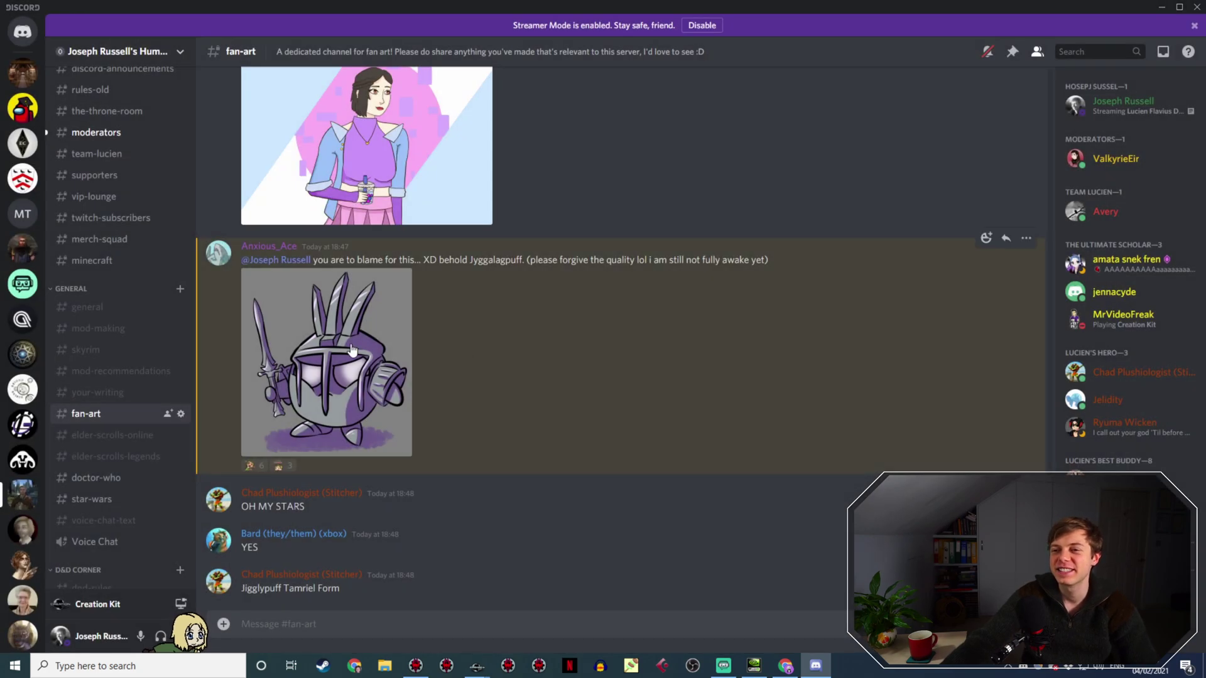
pyautogui.click(352, 350)
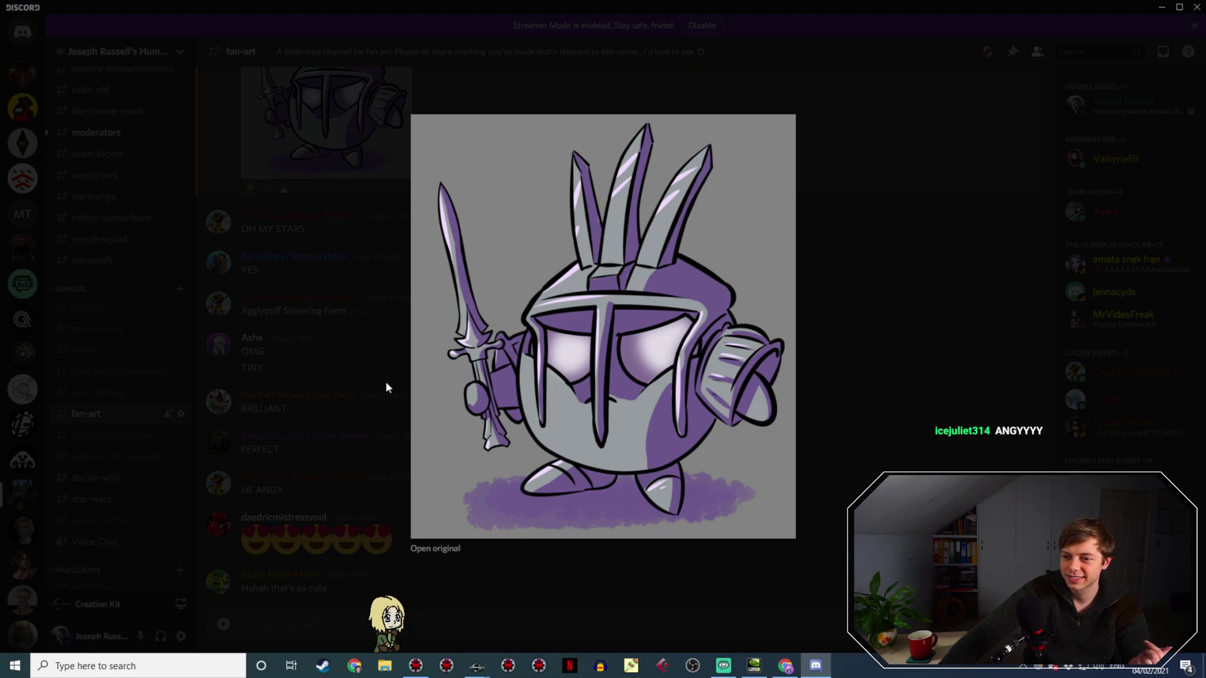
pyautogui.click(387, 386)
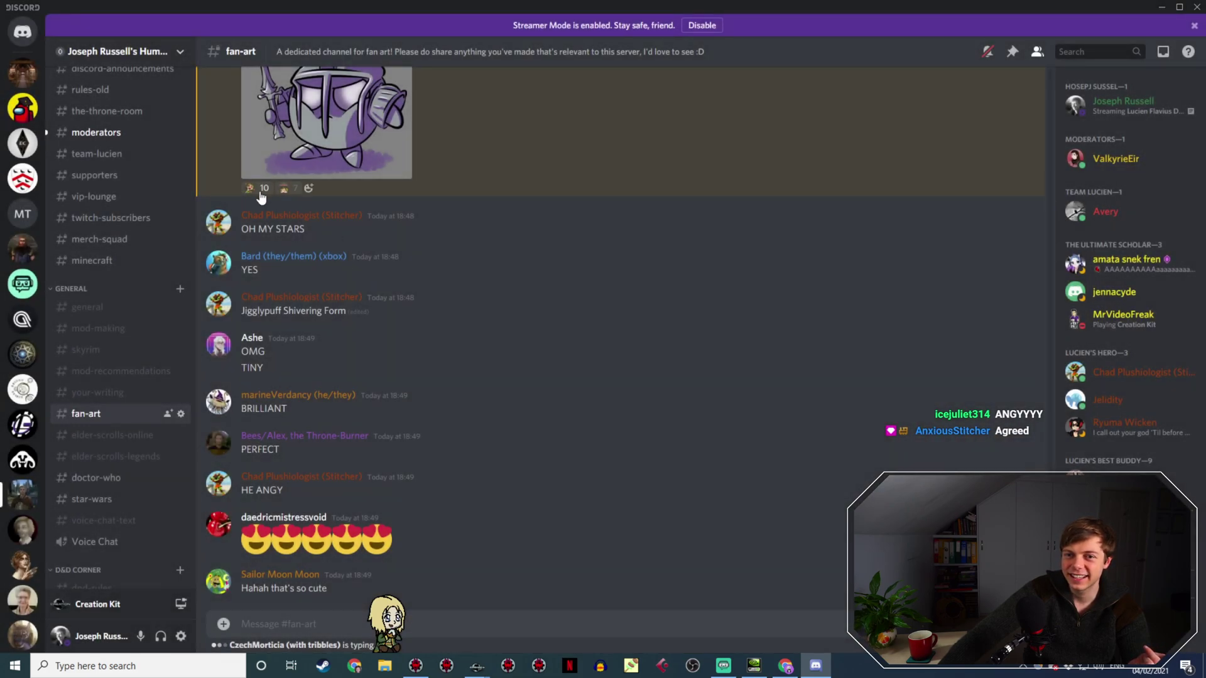
pyautogui.click(259, 189)
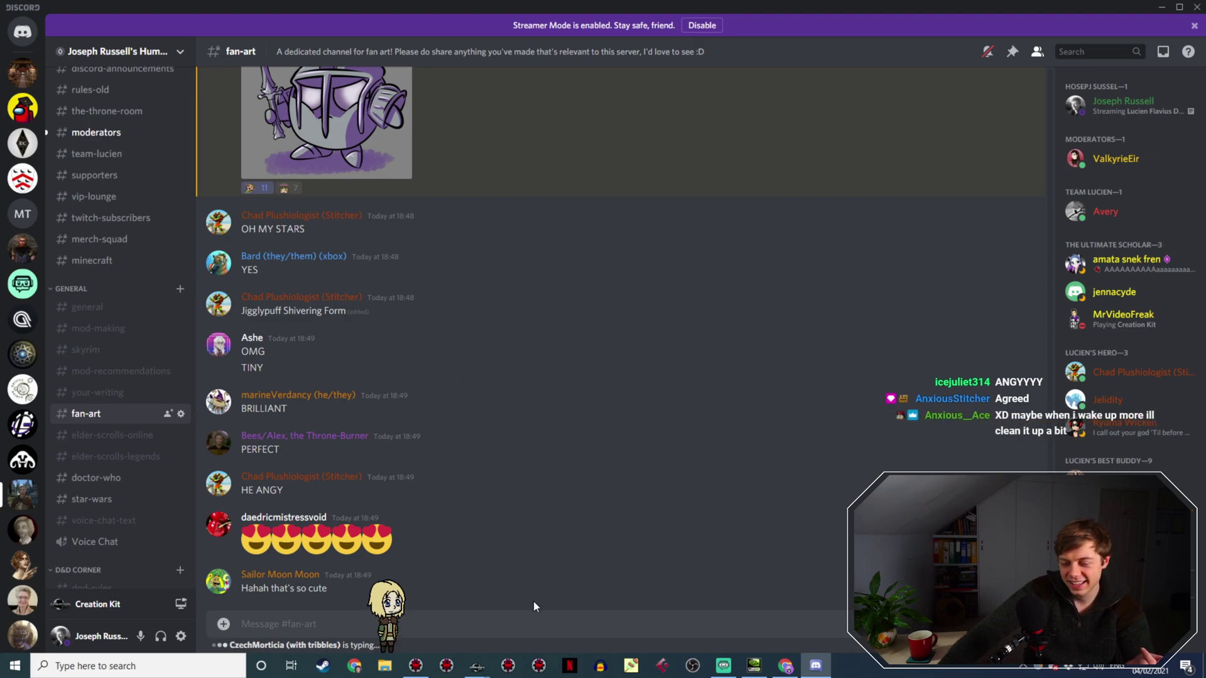
pyautogui.click(725, 667)
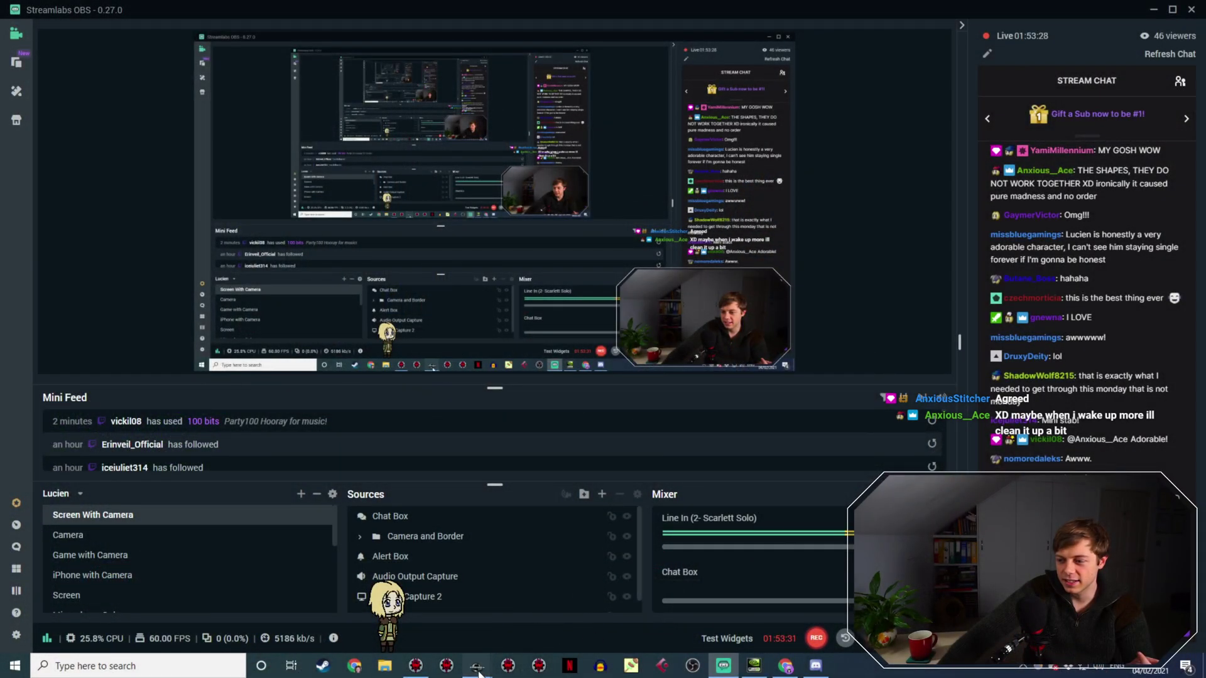
# Switch to SSEEdit and examine the quest stages in the Amber and Madness Smithing record's script fragments.
pyautogui.moveTo(479, 671)
pyautogui.click(549, 612)
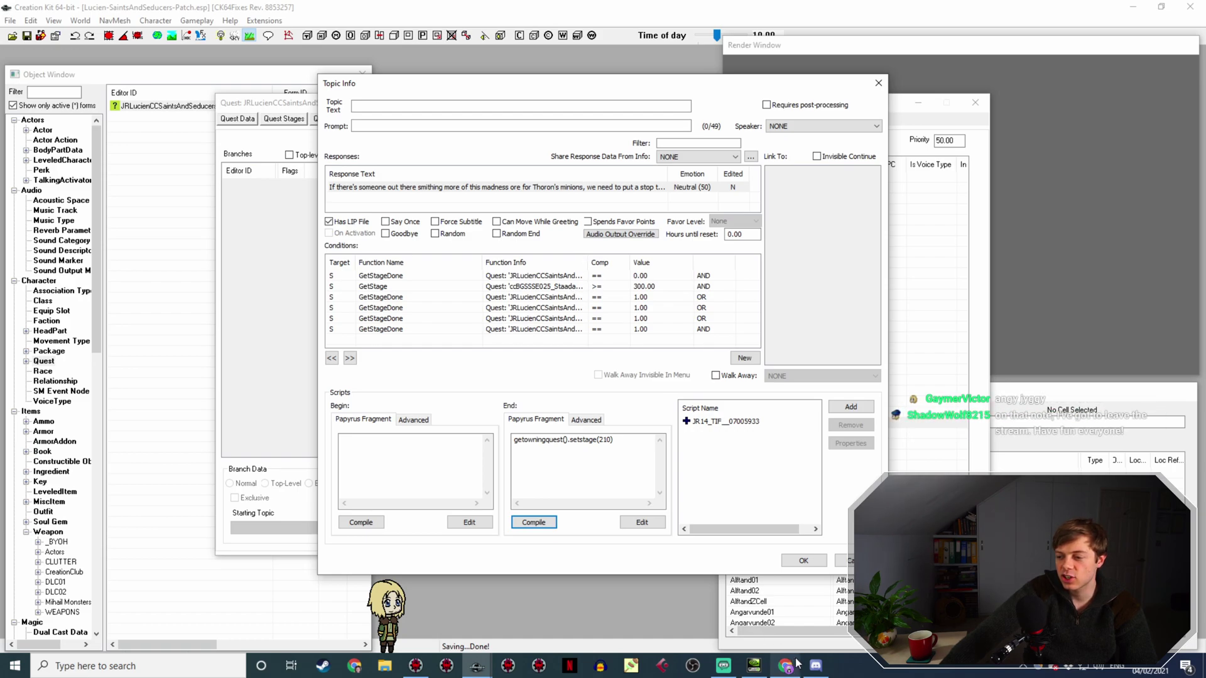
pyautogui.moveTo(785, 666)
pyautogui.click(415, 666)
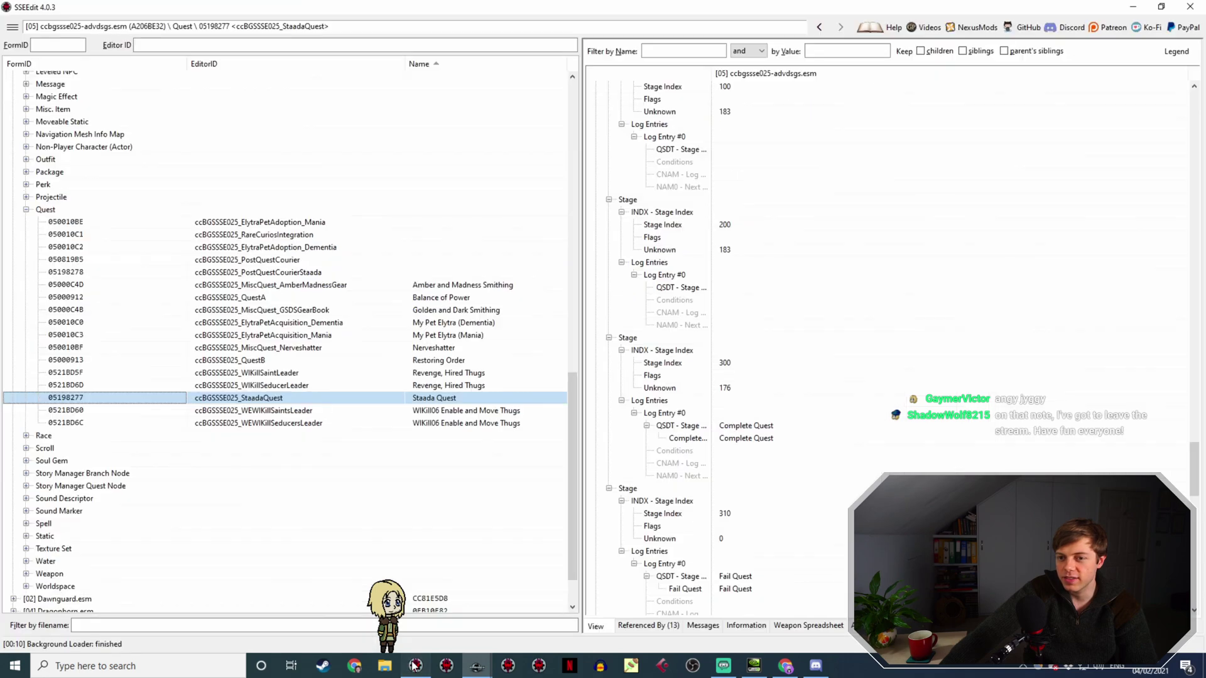
pyautogui.click(472, 287)
pyautogui.scroll(-15, 930, 352)
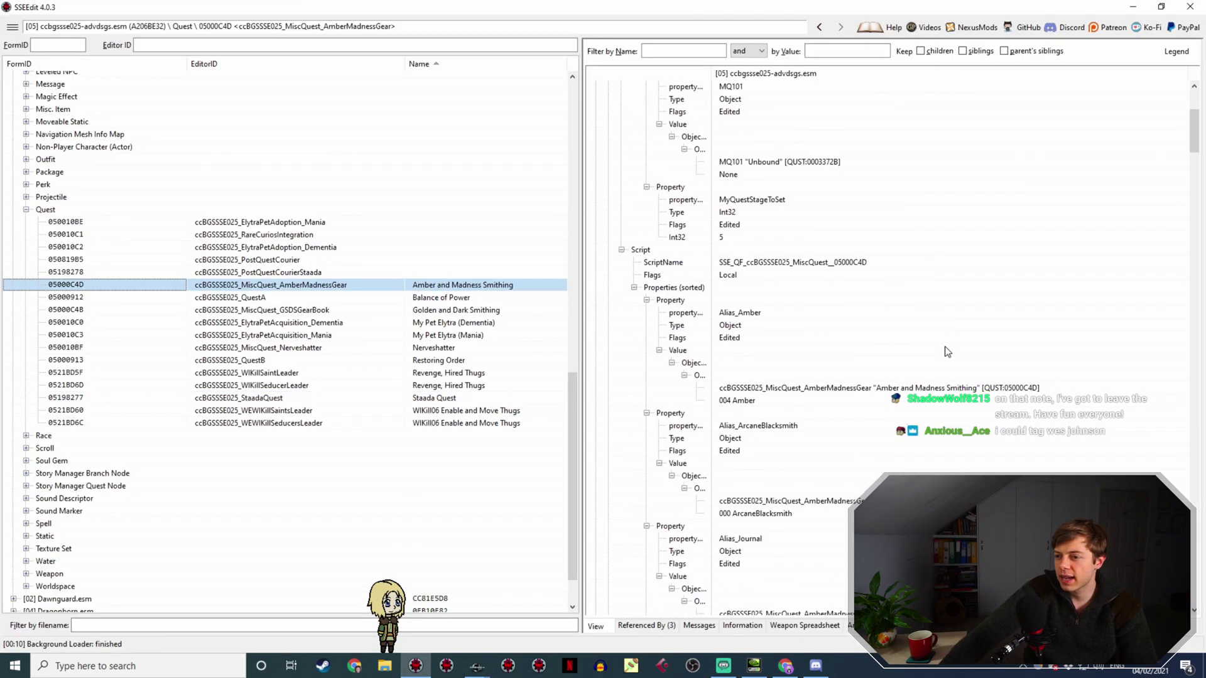
pyautogui.scroll(-15, 958, 336)
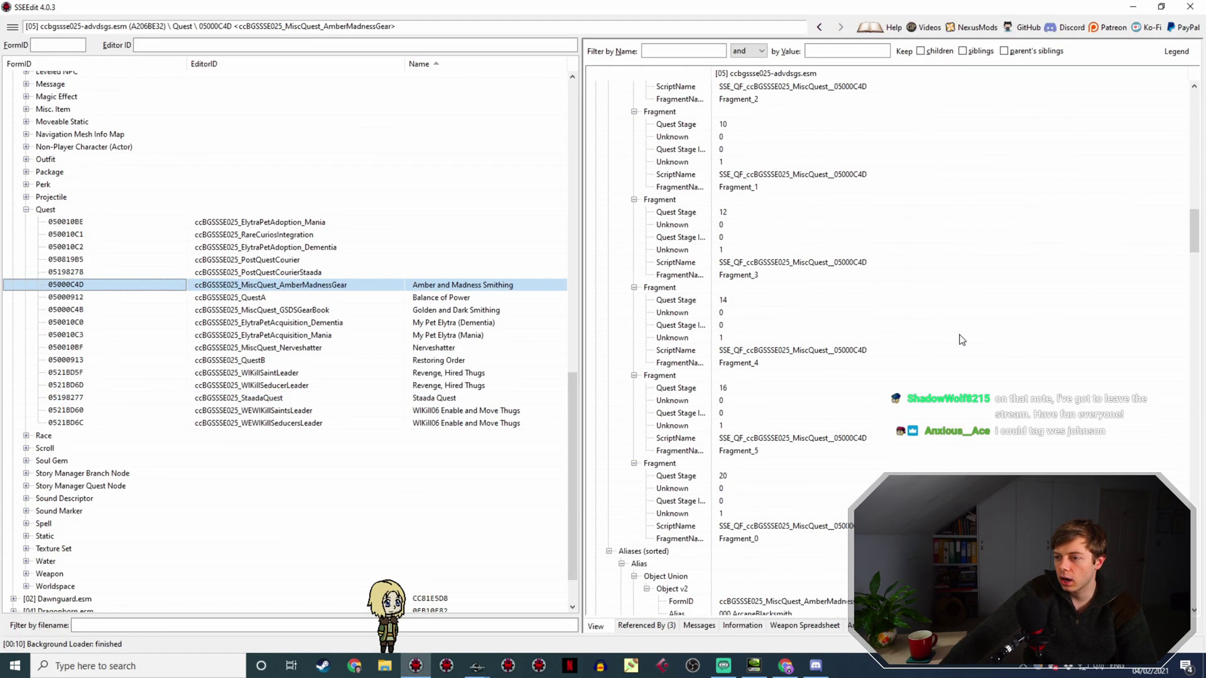
pyautogui.scroll(10, 958, 336)
pyautogui.scroll(3, 845, 448)
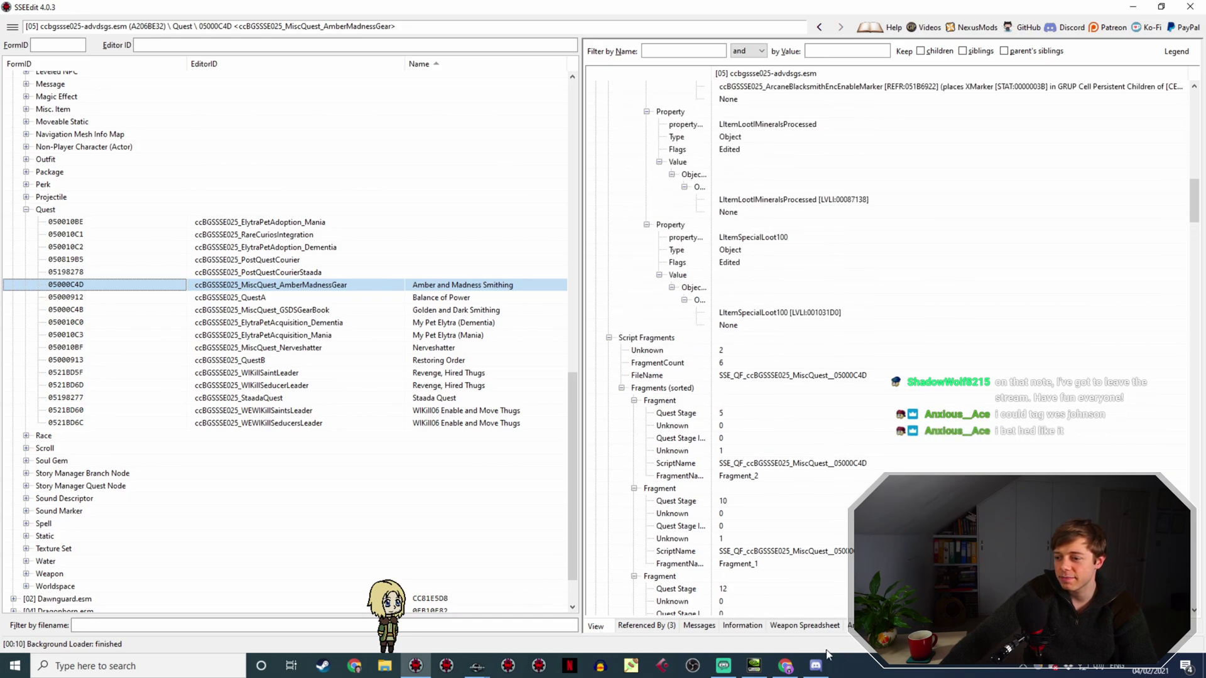
# Compare the UESP wiki's Amber and Madness Smithing stage table in Chrome with the stage indices in the SSEEdit quest record.
pyautogui.click(786, 668)
pyautogui.hotkey('ctrl', 'shift', 'Tab')
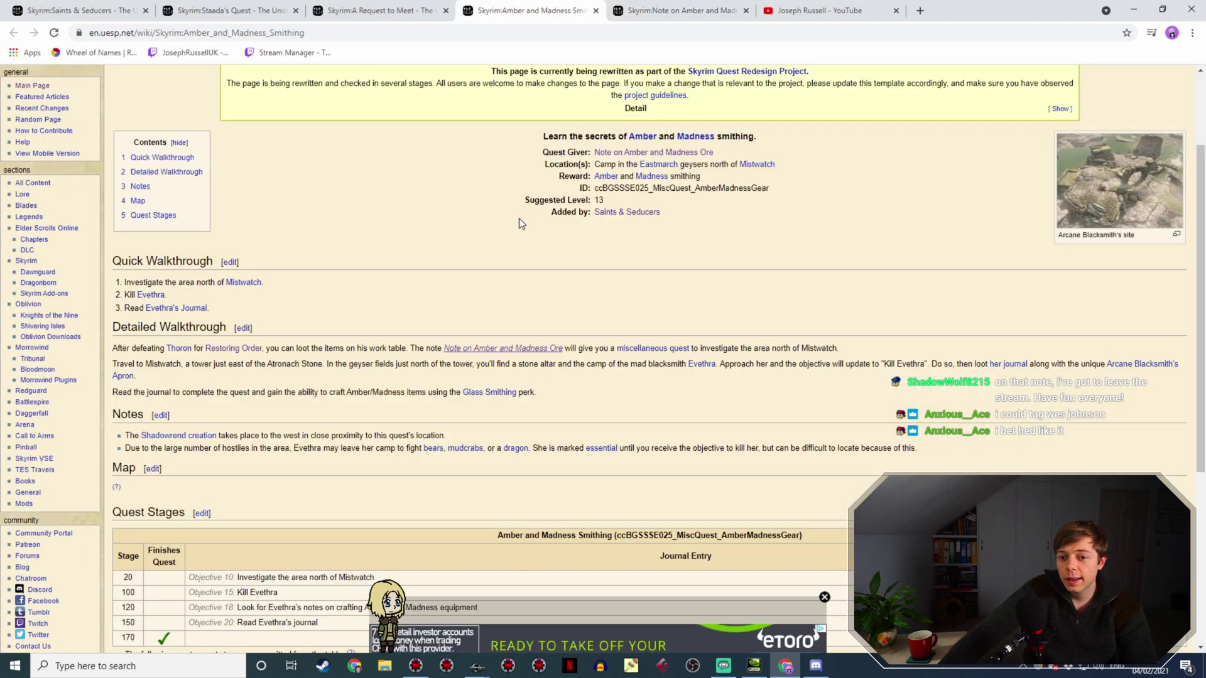
pyautogui.scroll(-4, 351, 477)
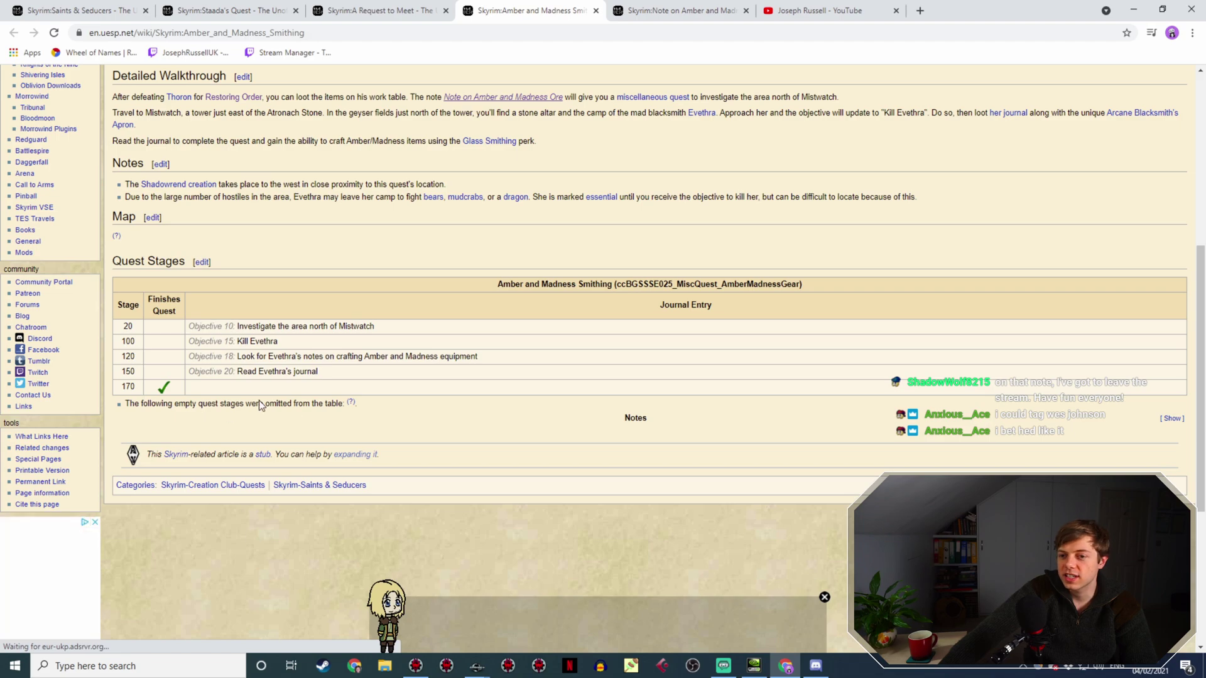
pyautogui.hotkey('alt', 'Tab')
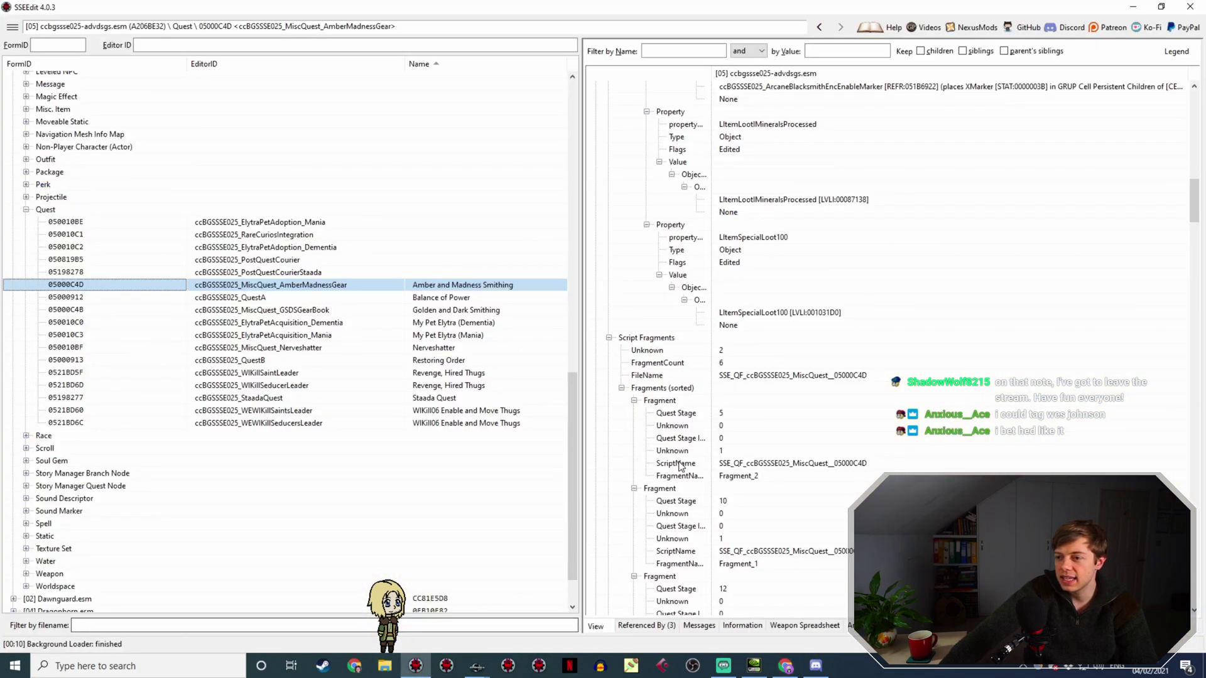
pyautogui.scroll(-20, 884, 428)
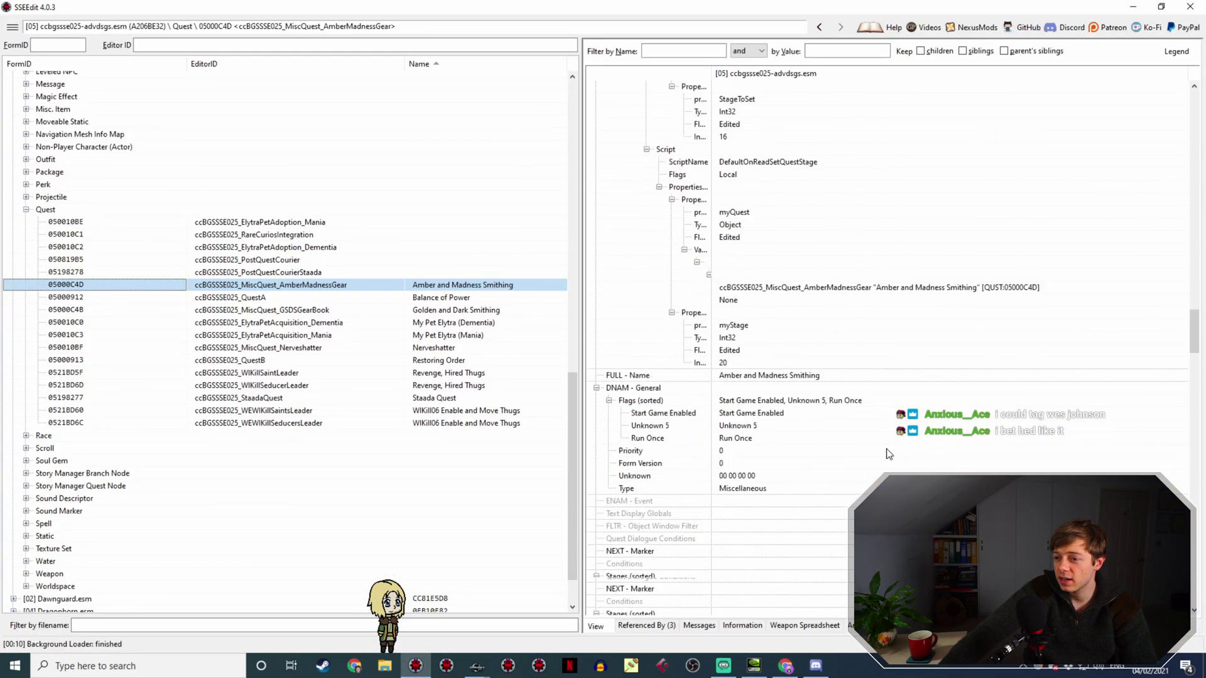
pyautogui.scroll(-10, 887, 450)
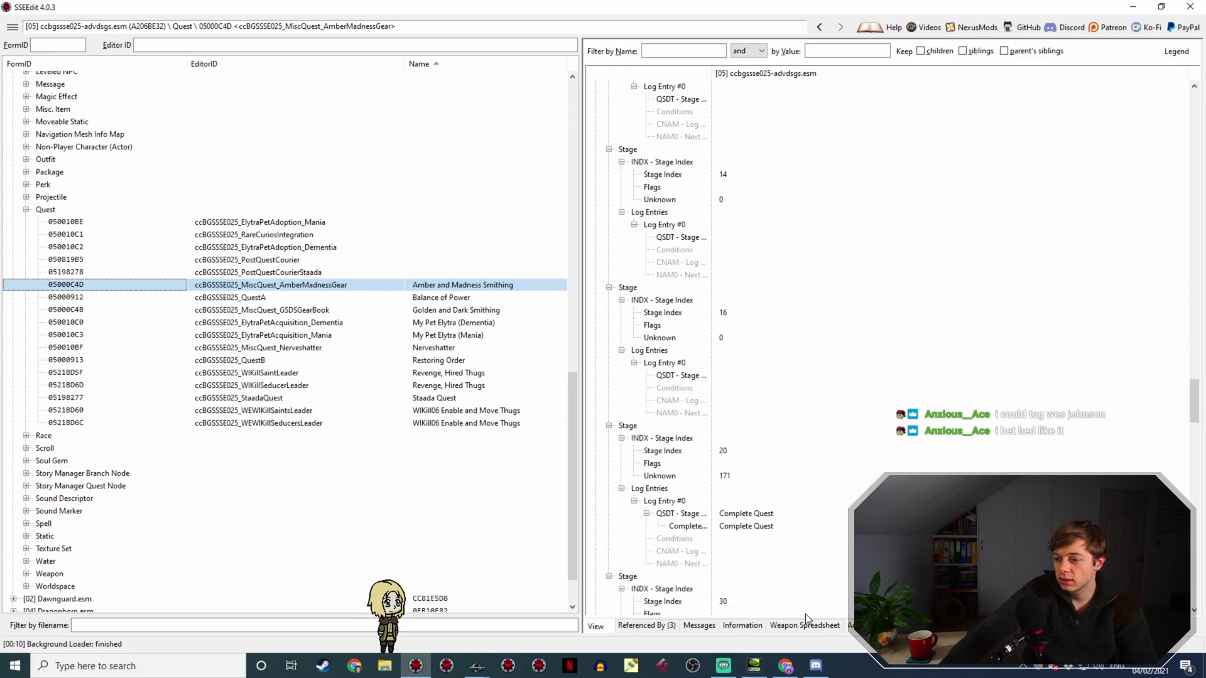
pyautogui.click(785, 667)
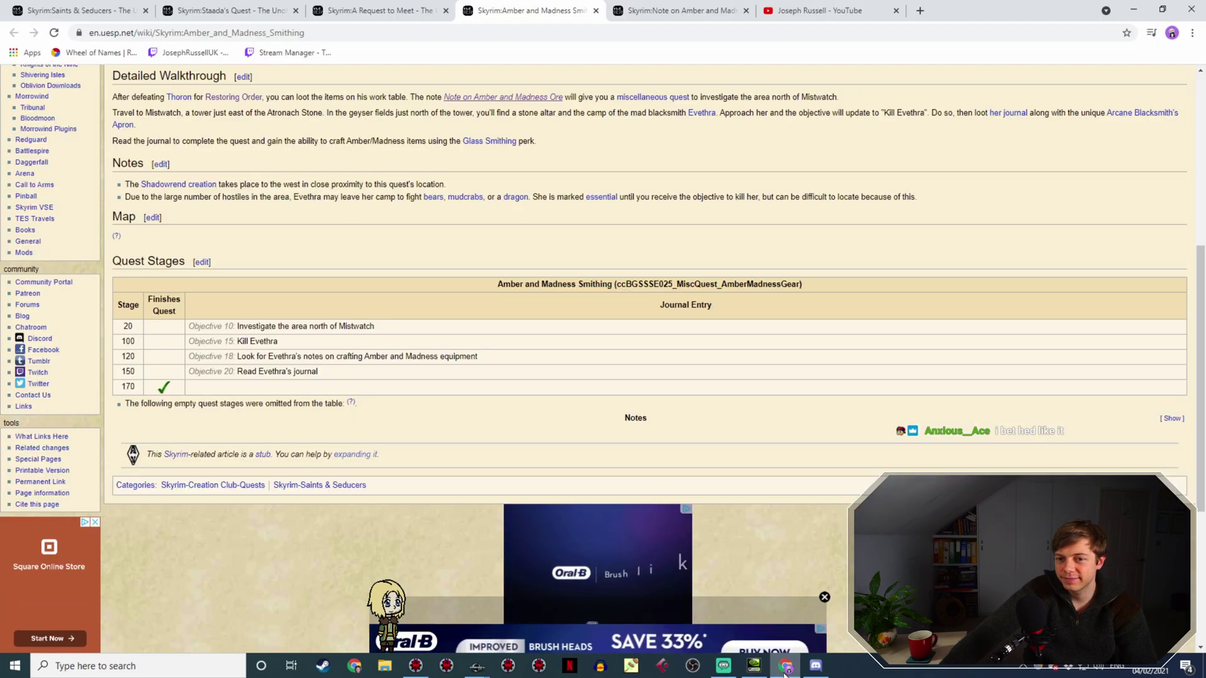
pyautogui.click(784, 673)
pyautogui.click(785, 670)
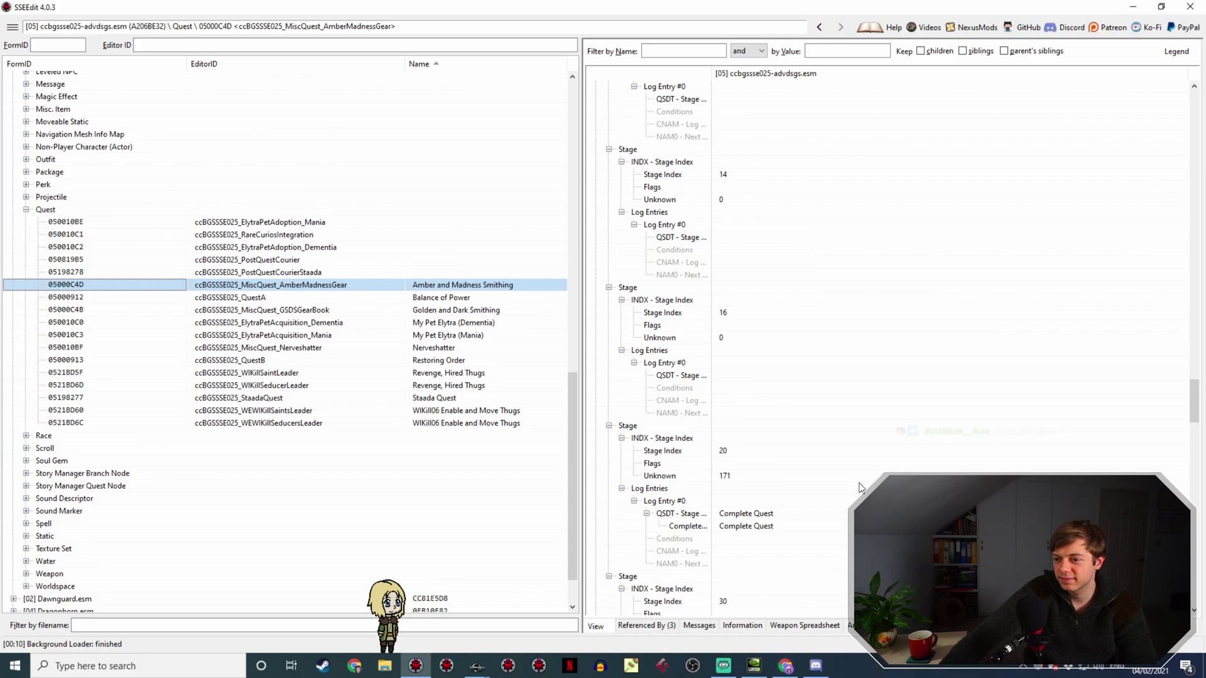
pyautogui.scroll(7, 860, 488)
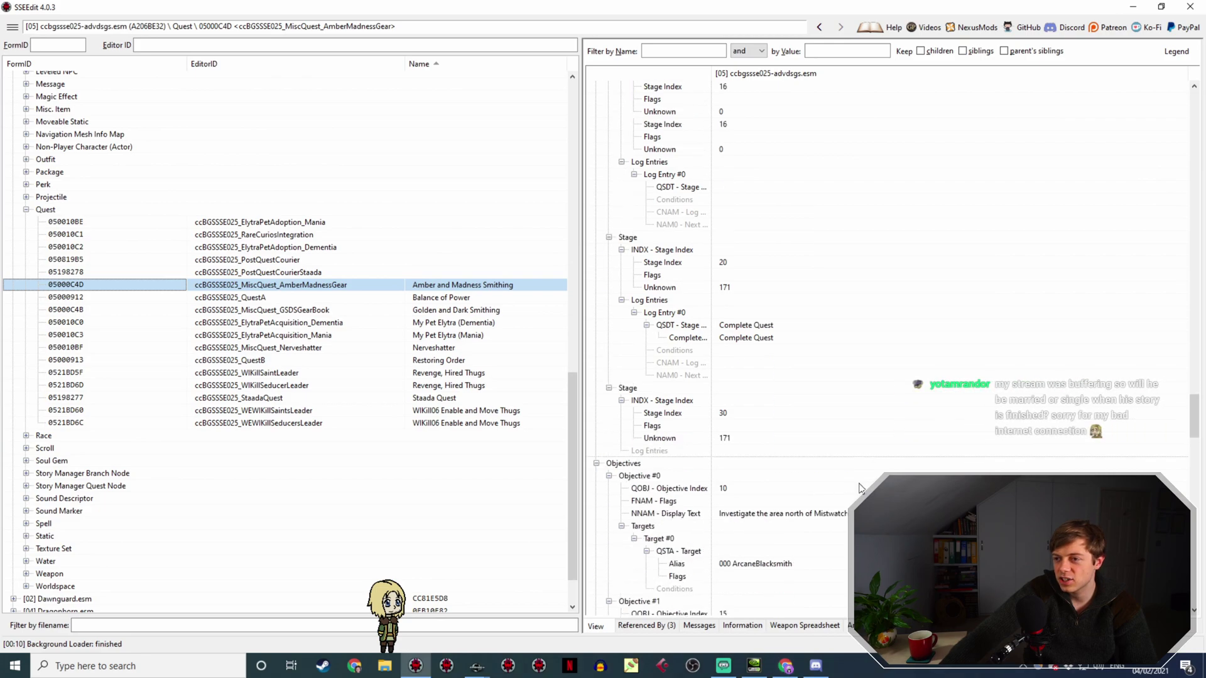
pyautogui.scroll(12, 856, 500)
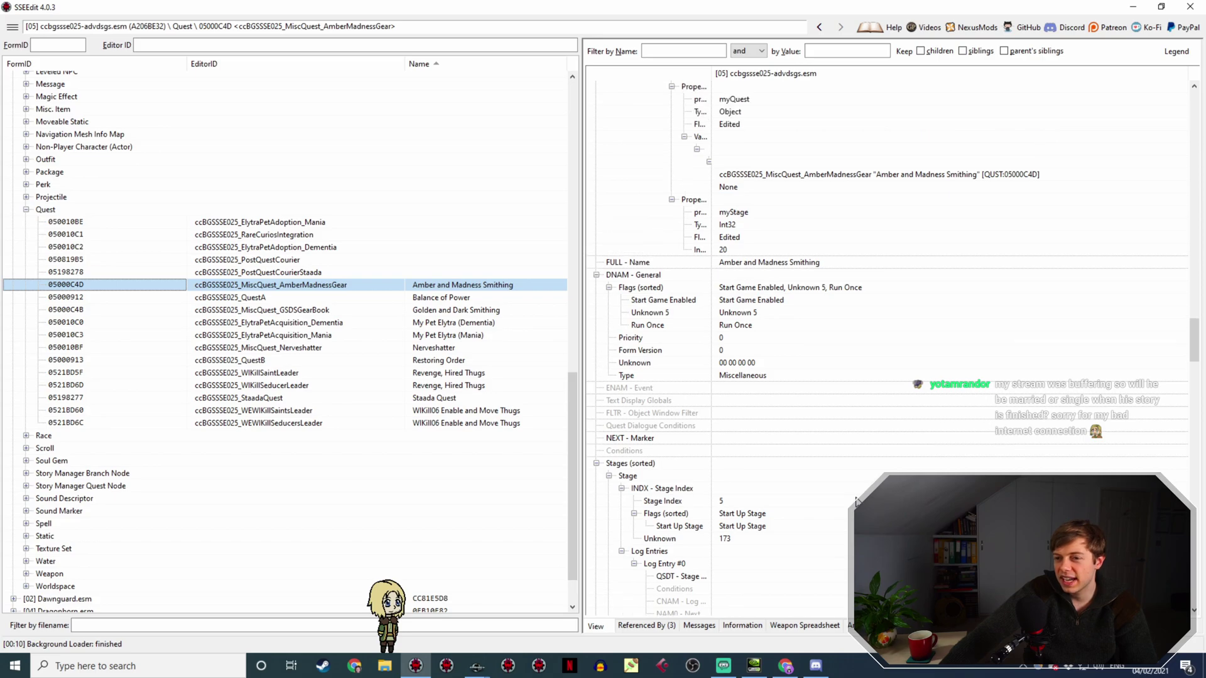
# Examine the Restoring Order quest record's script fragments for its stage numbers.
pyautogui.click(490, 361)
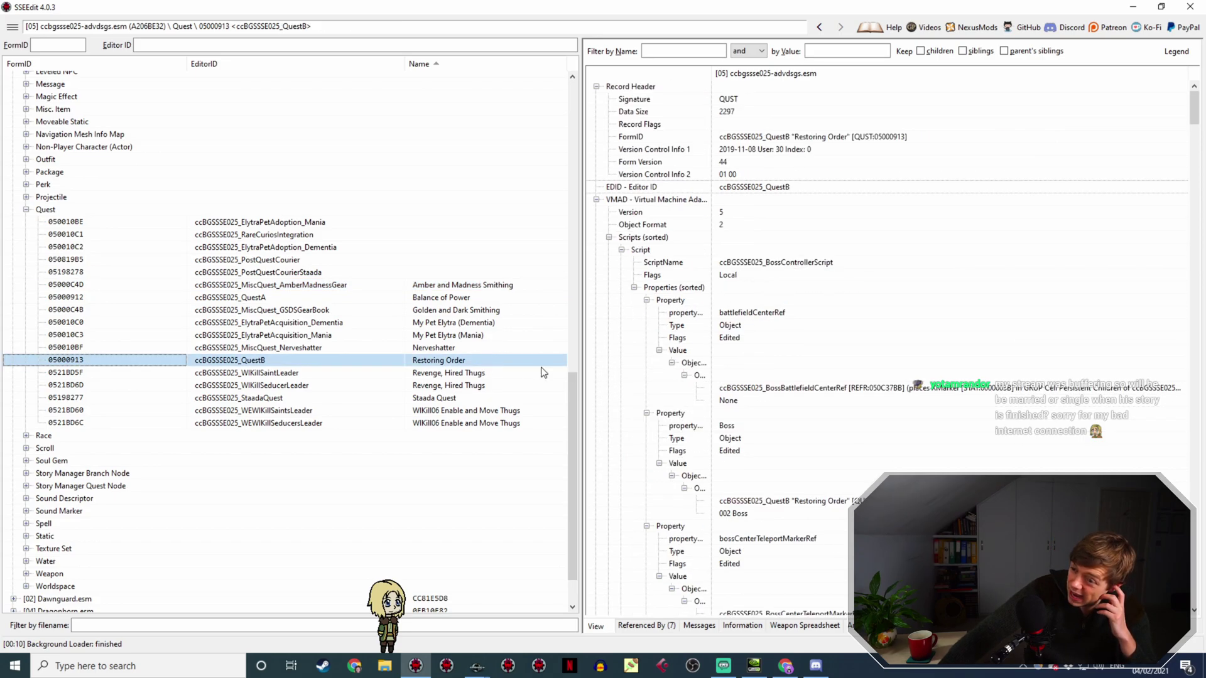
pyautogui.scroll(-15, 772, 421)
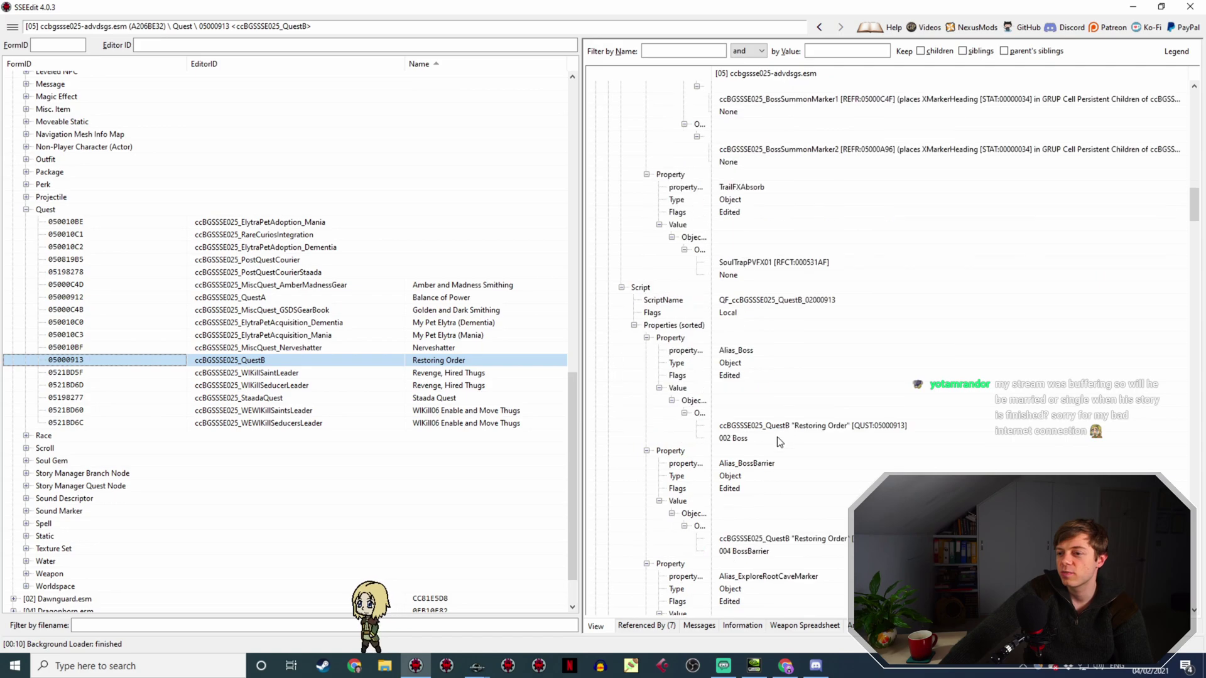
pyautogui.scroll(-15, 778, 436)
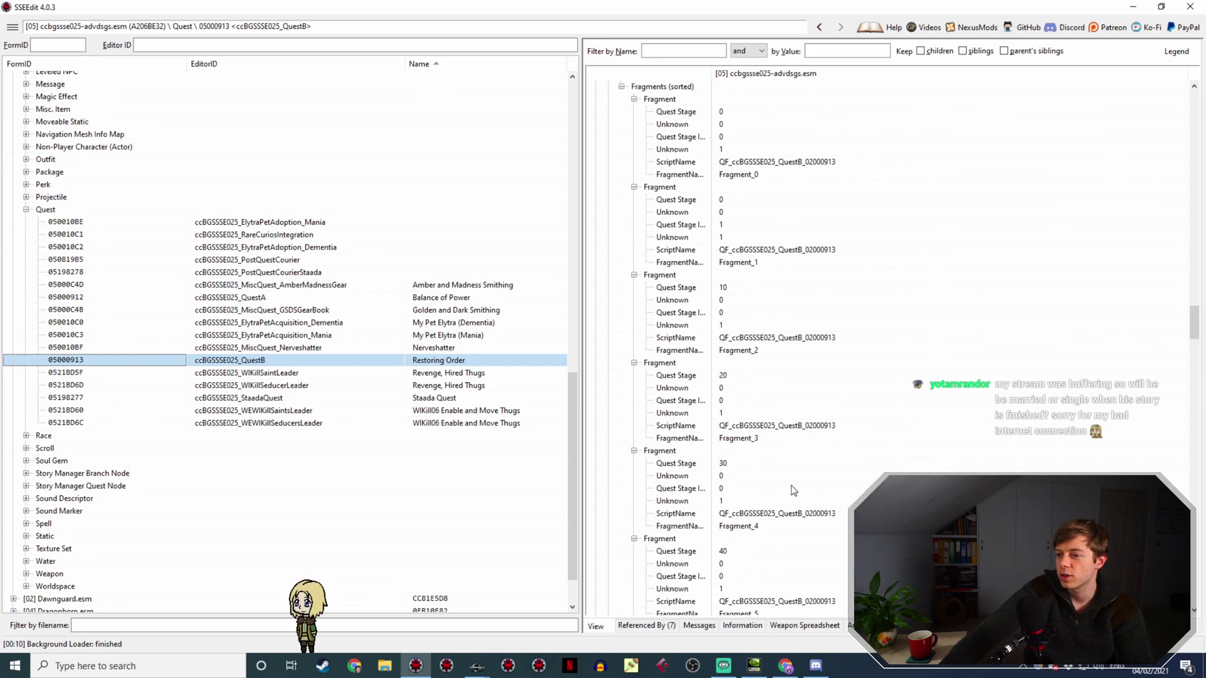
pyautogui.scroll(-15, 795, 491)
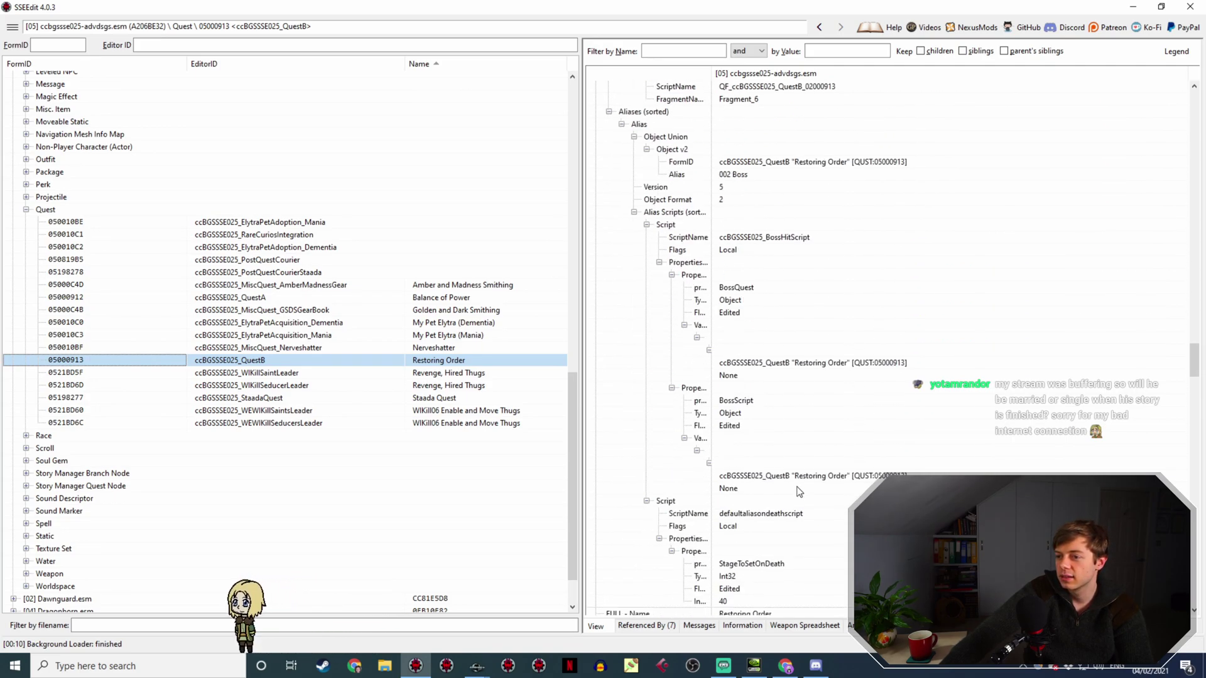
pyautogui.scroll(15, 798, 492)
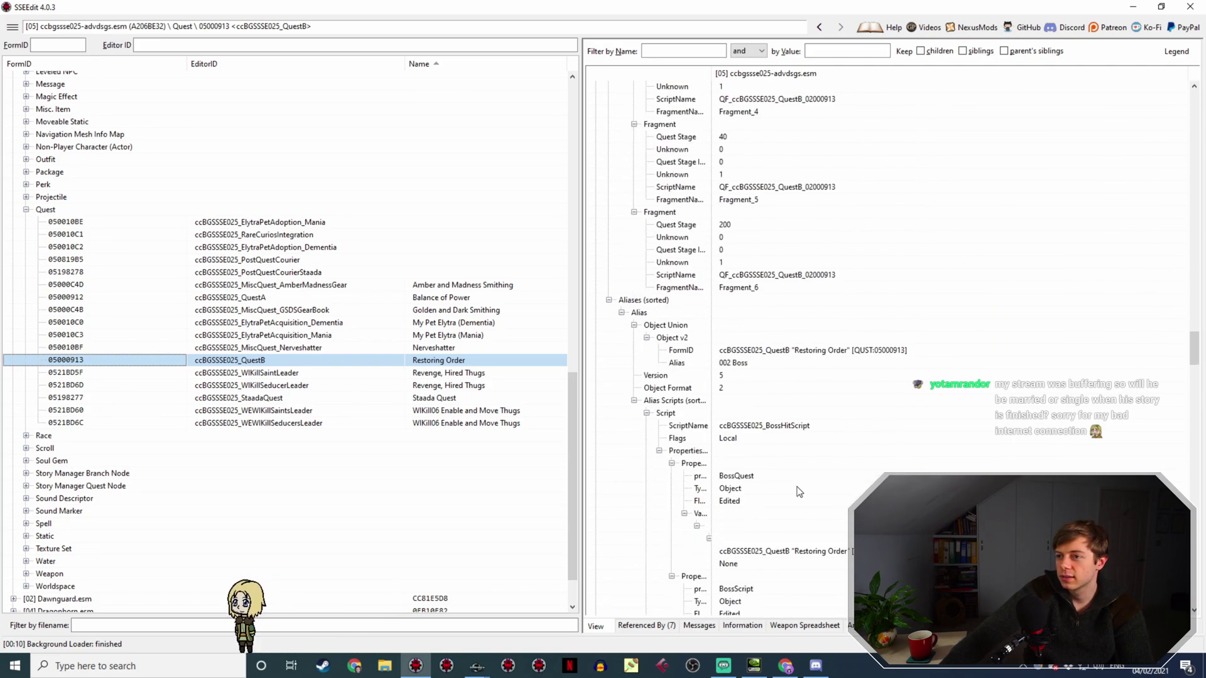
# Open the Balance of Power and Restoring Order wiki pages in new tabs from the Saints & Seducers page in Chrome.
pyautogui.click(784, 666)
pyautogui.click(287, 5)
pyautogui.click(138, 12)
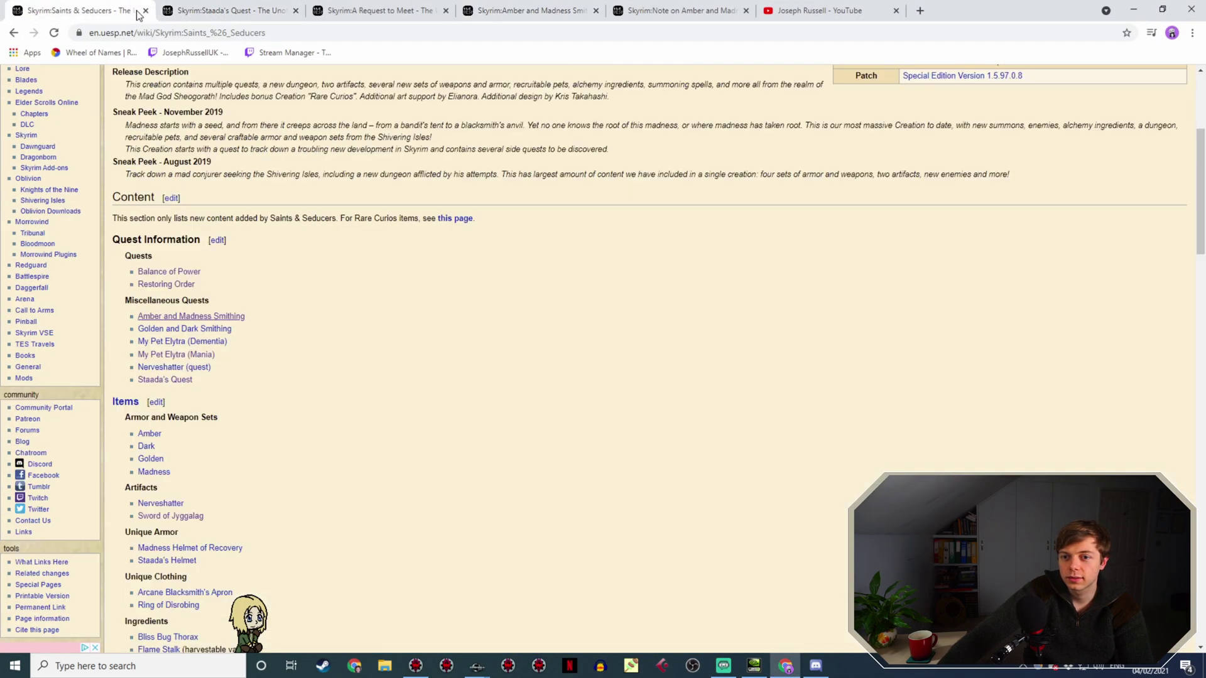
pyautogui.rightClick(179, 271)
pyautogui.click(214, 278)
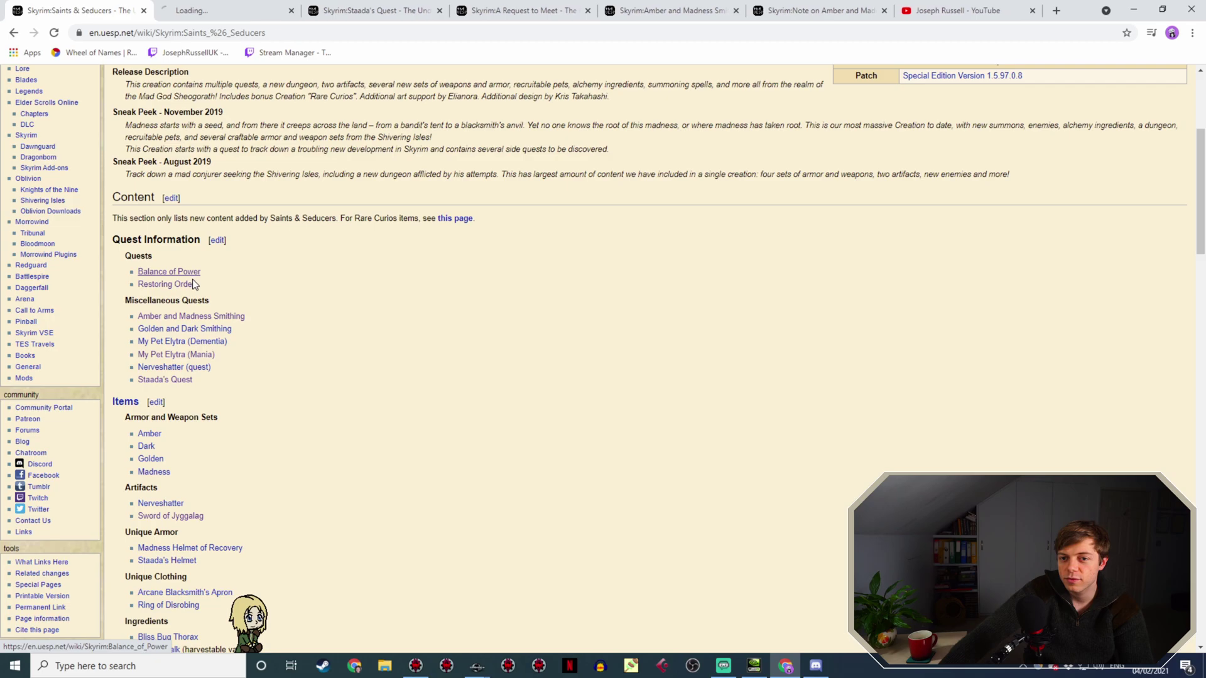
pyautogui.rightClick(196, 287)
pyautogui.click(200, 294)
pyautogui.click(198, 10)
pyautogui.click(327, 10)
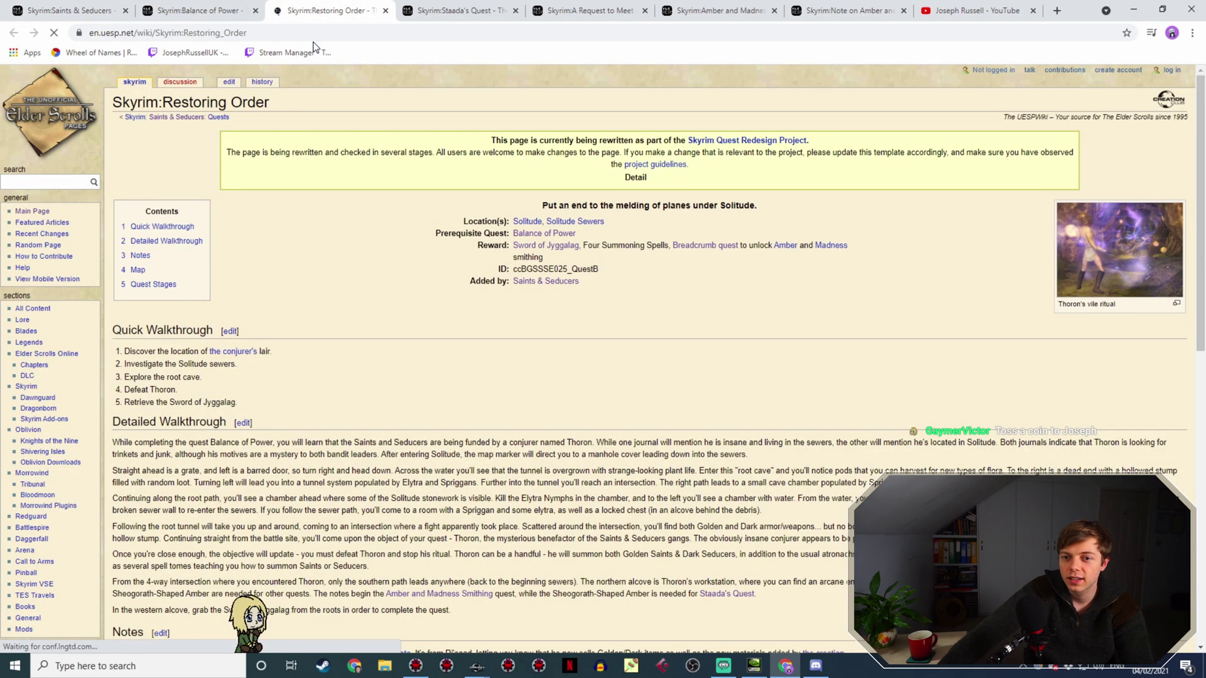
# Compare the wiki's Restoring Order stage table with the stage fragments of the same quest in SSEEdit.
pyautogui.scroll(-15, 528, 446)
pyautogui.scroll(-3, 527, 446)
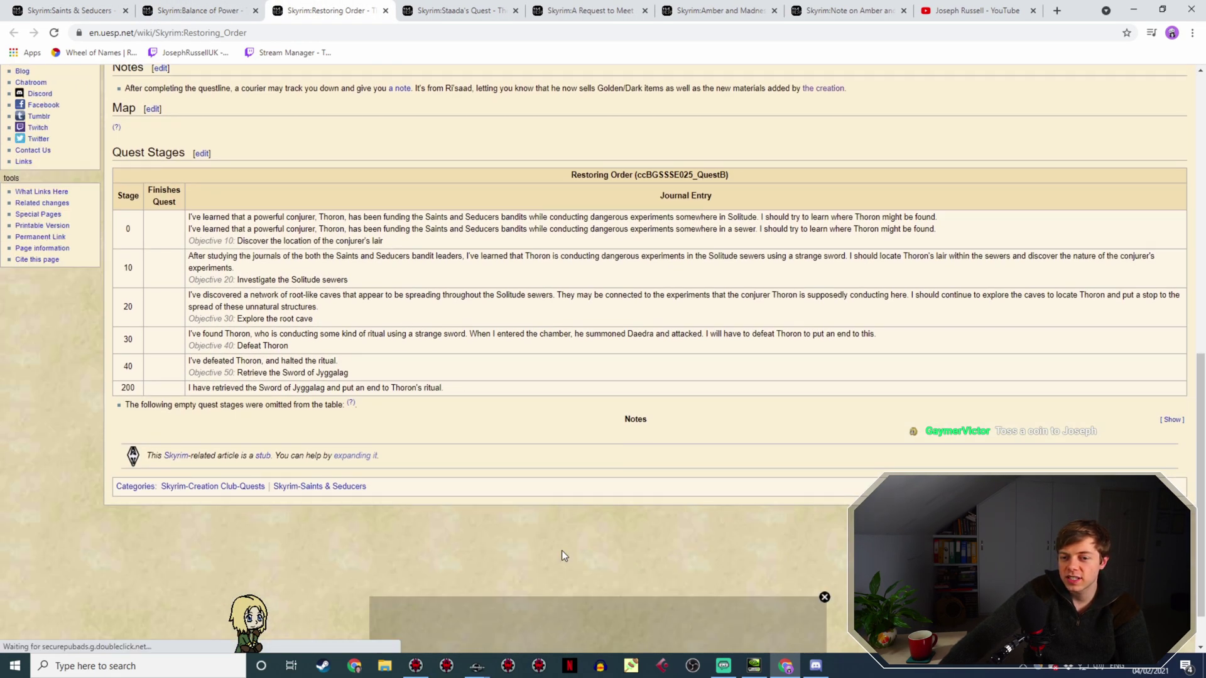
pyautogui.click(791, 663)
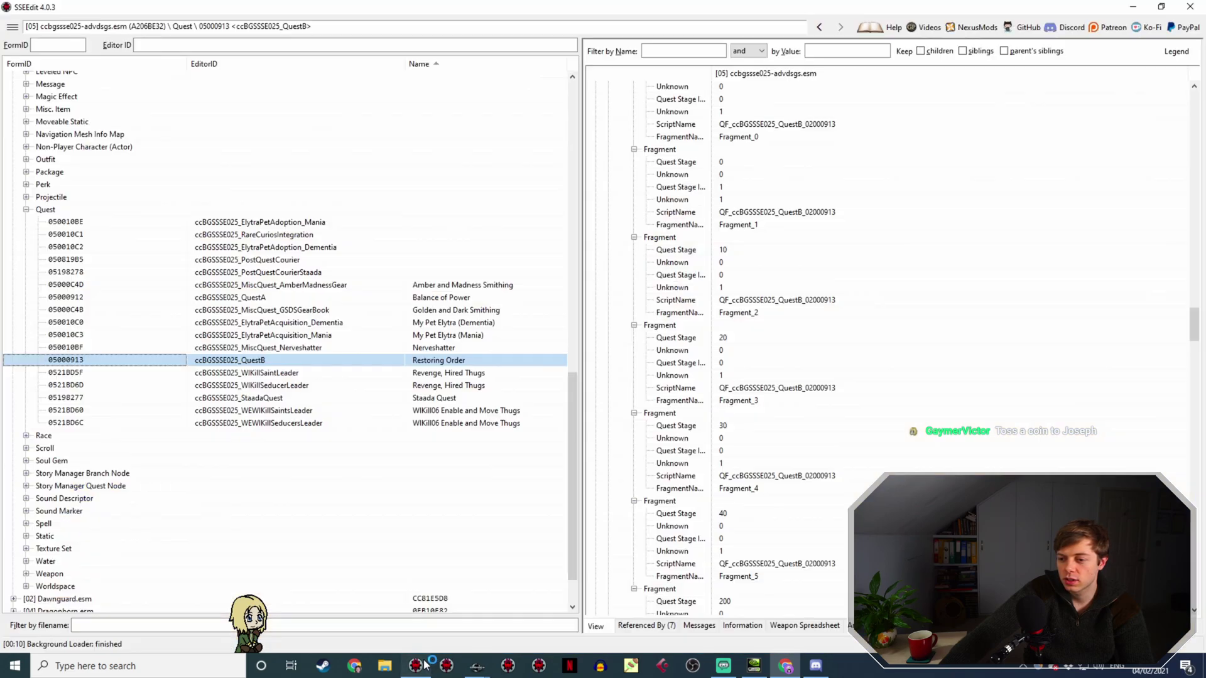
pyautogui.scroll(-2, 823, 269)
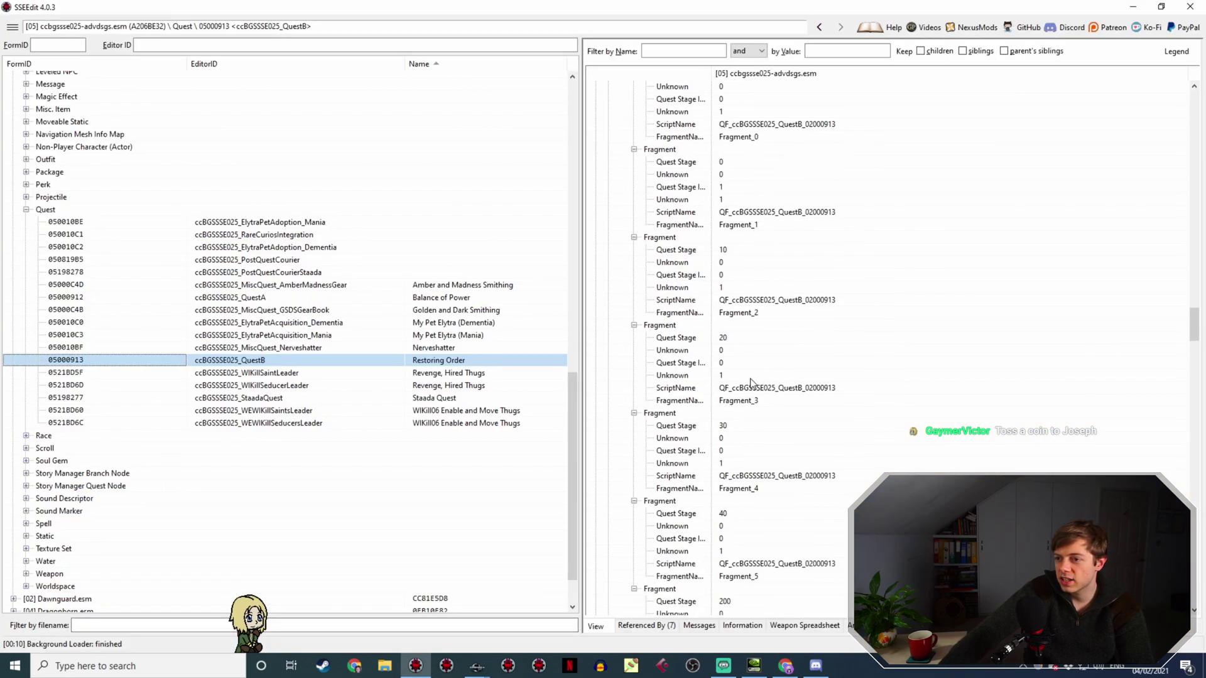
pyautogui.scroll(-2, 748, 473)
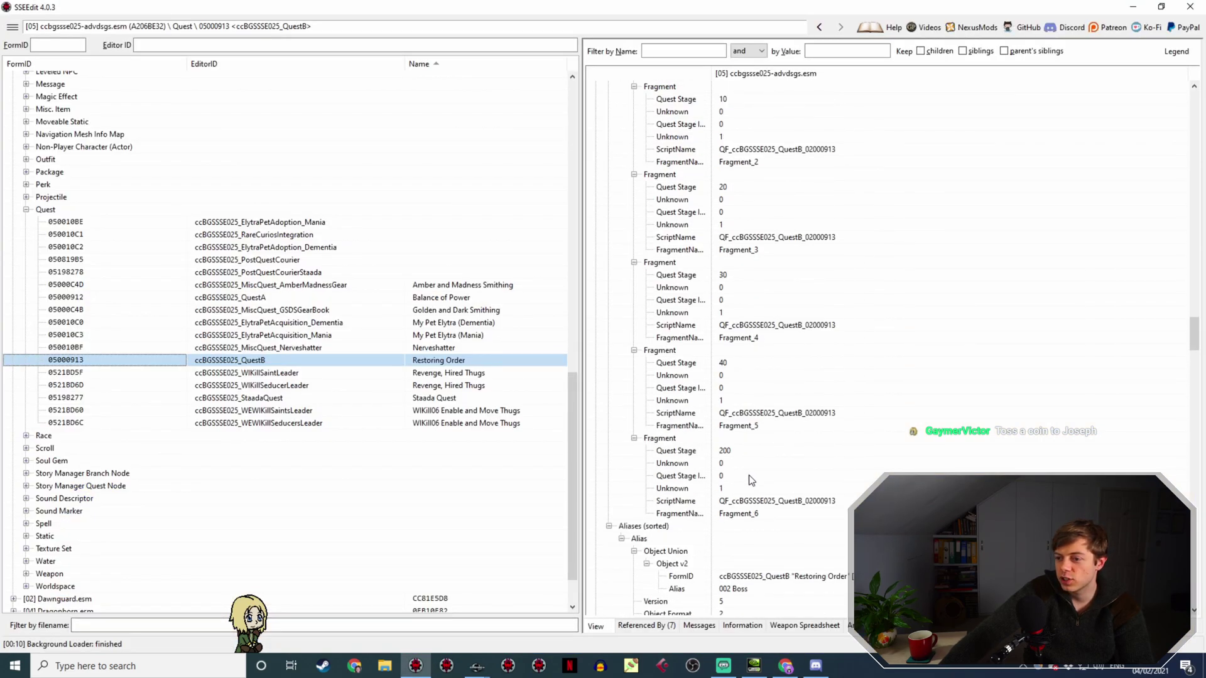
# Examine the stage indices and log entries in the Balance of Power quest record.
pyautogui.click(470, 299)
pyautogui.scroll(-10, 665, 373)
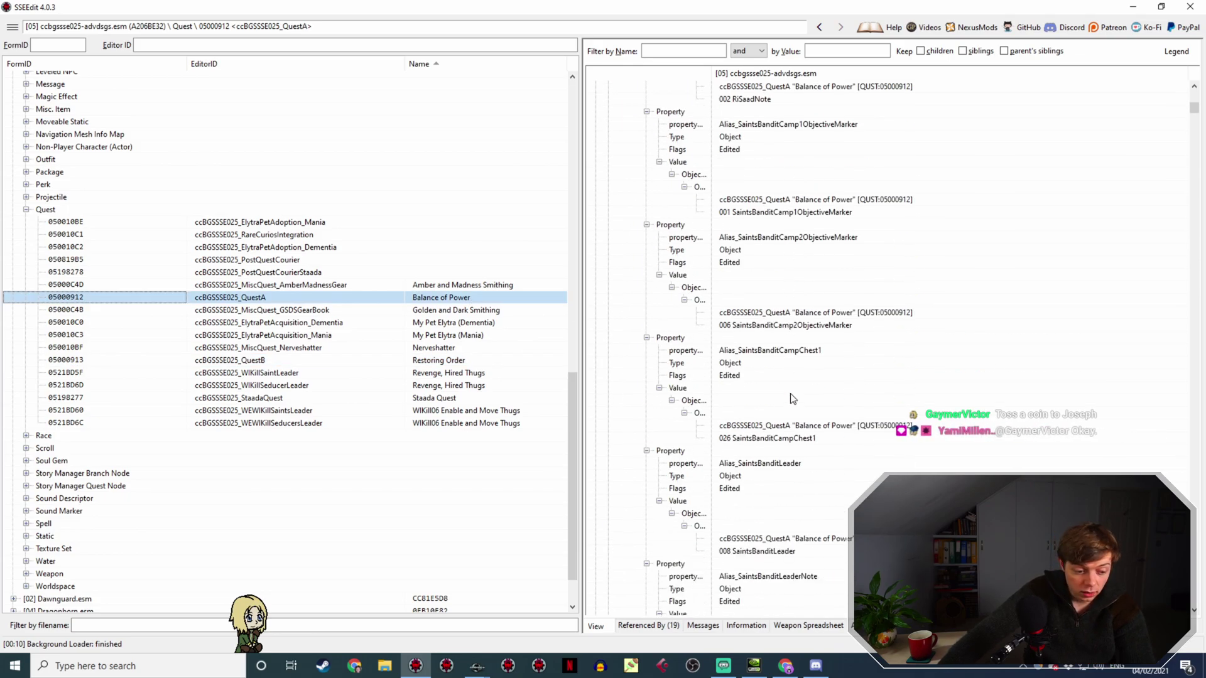
pyautogui.scroll(-10, 790, 395)
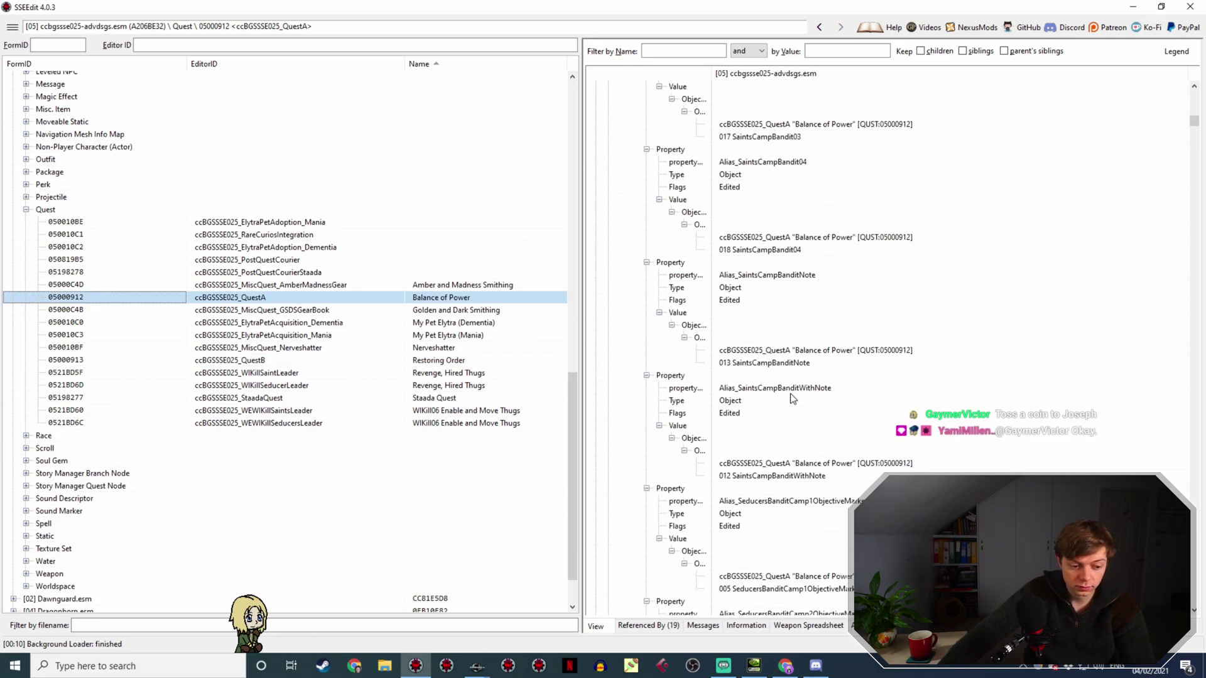
pyautogui.scroll(-20, 782, 394)
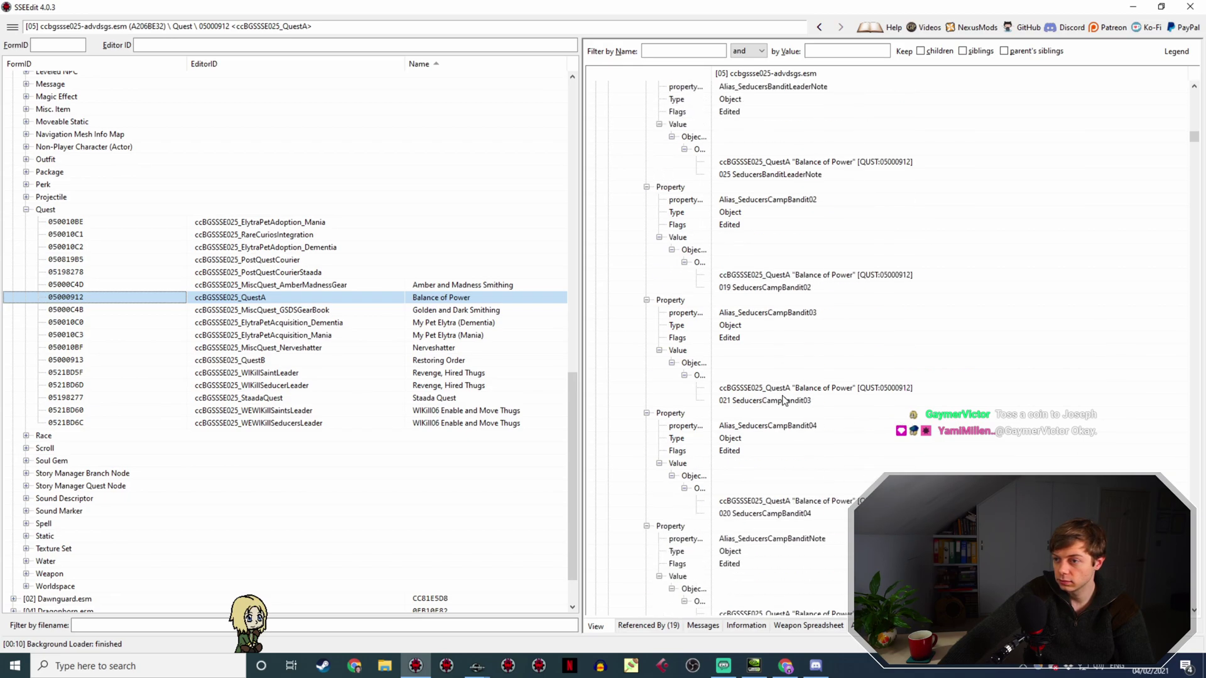
pyautogui.moveTo(1194, 140); pyautogui.dragTo(1184, 409)
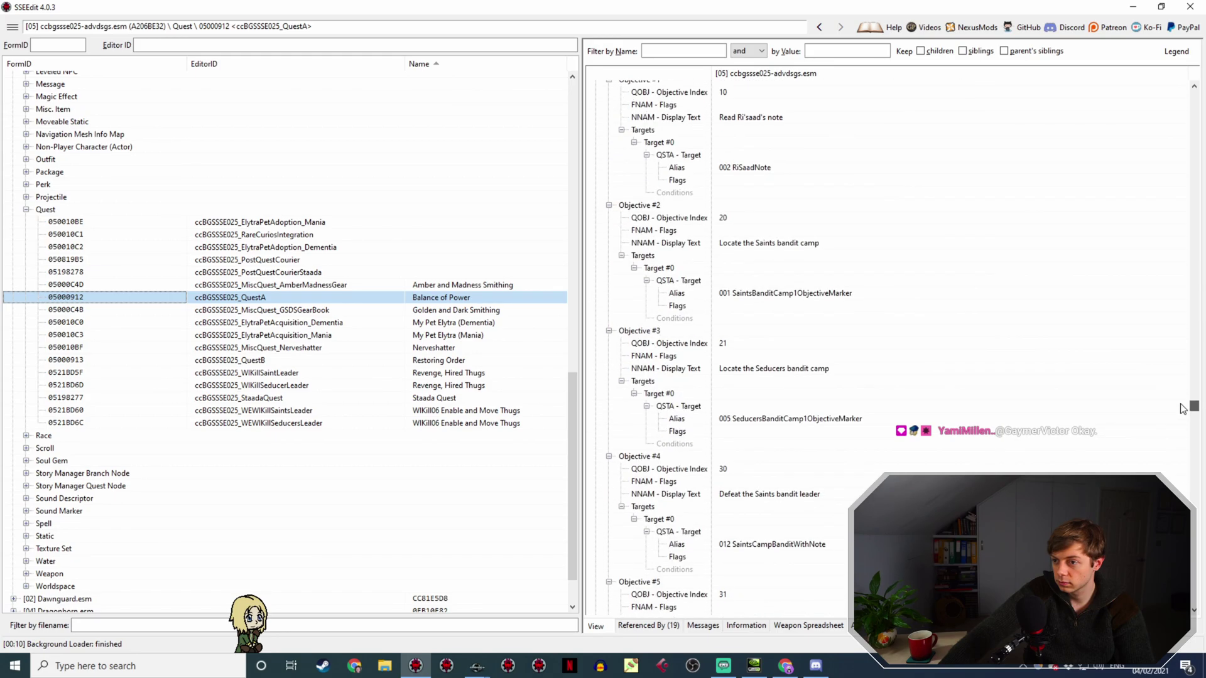
pyautogui.scroll(15, 1129, 403)
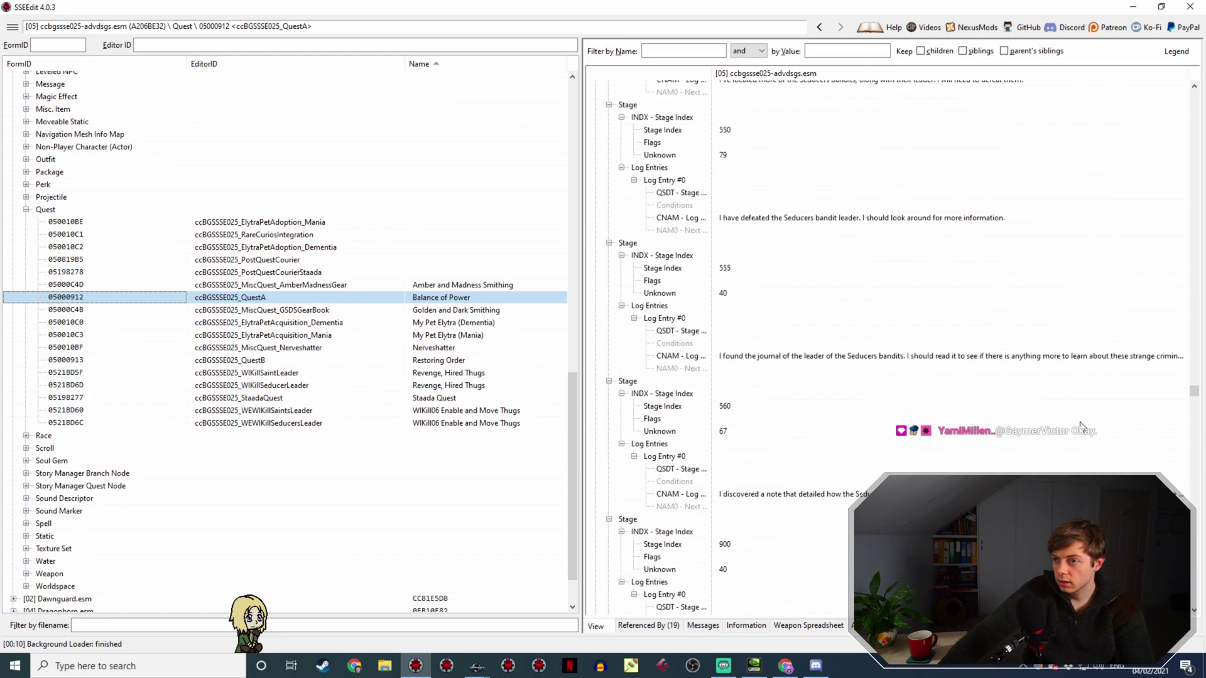
# Check the Balance of Power stage table on the wiki in Chrome against the quest's stages in SSEEdit.
pyautogui.click(785, 666)
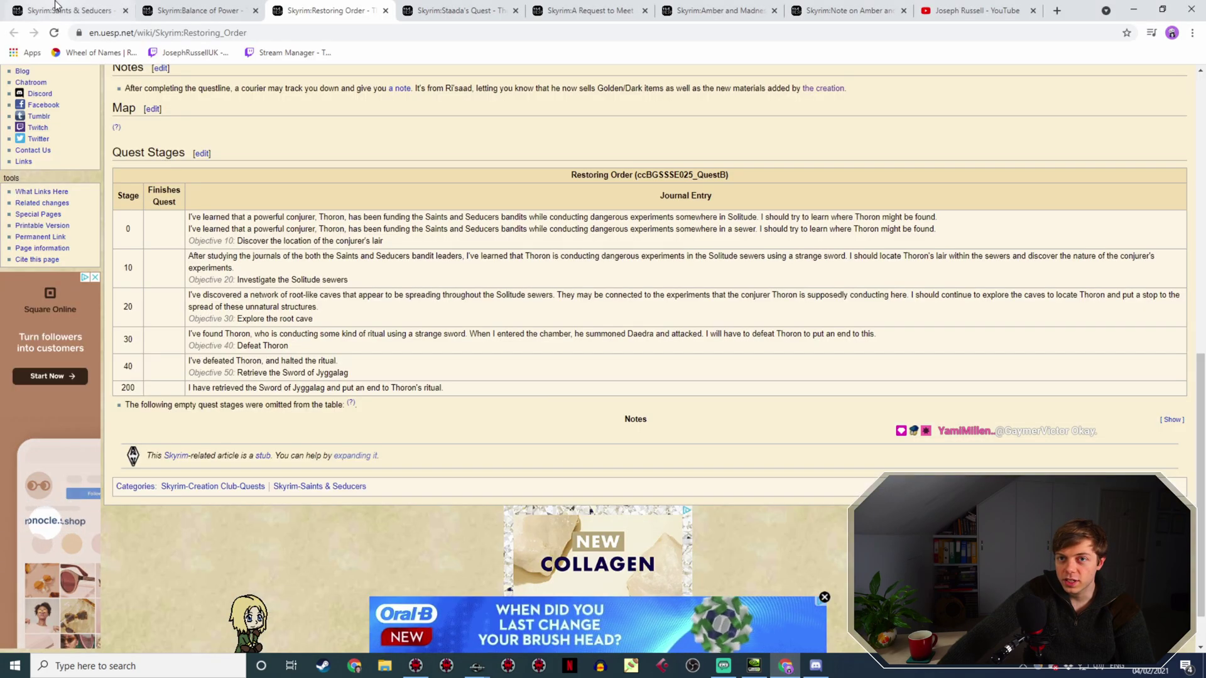
pyautogui.click(182, 10)
pyautogui.scroll(-20, 400, 327)
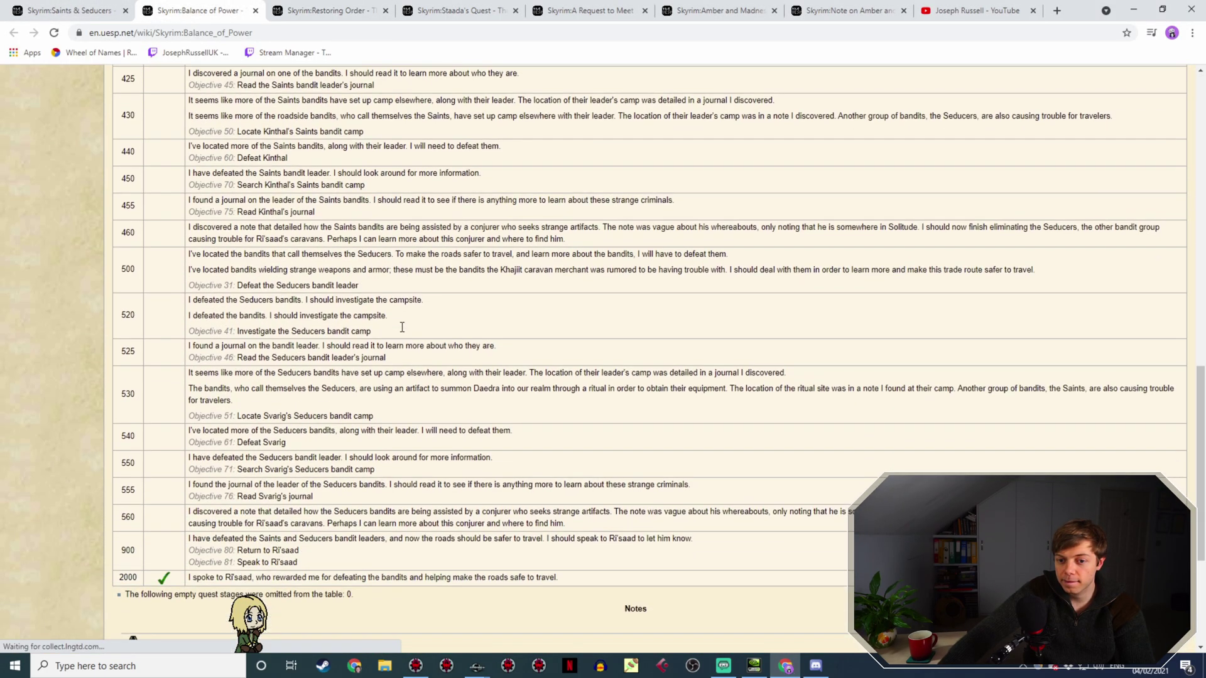
pyautogui.scroll(3, 403, 332)
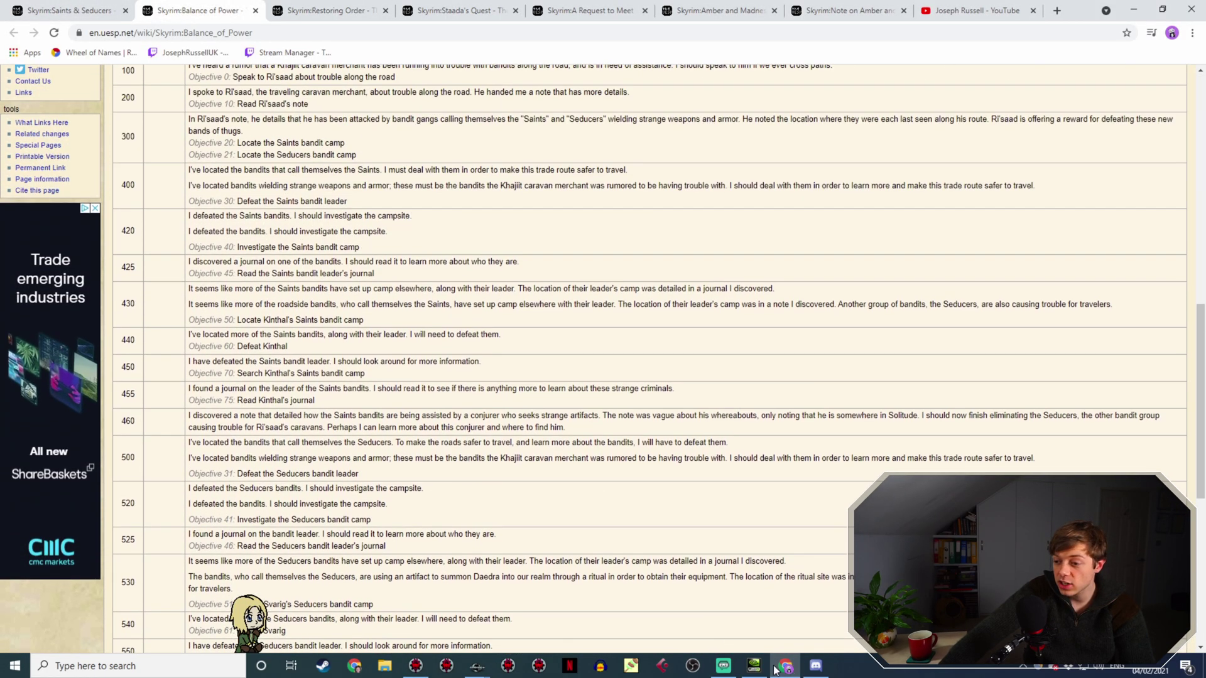
pyautogui.click(416, 666)
pyautogui.scroll(-5, 789, 463)
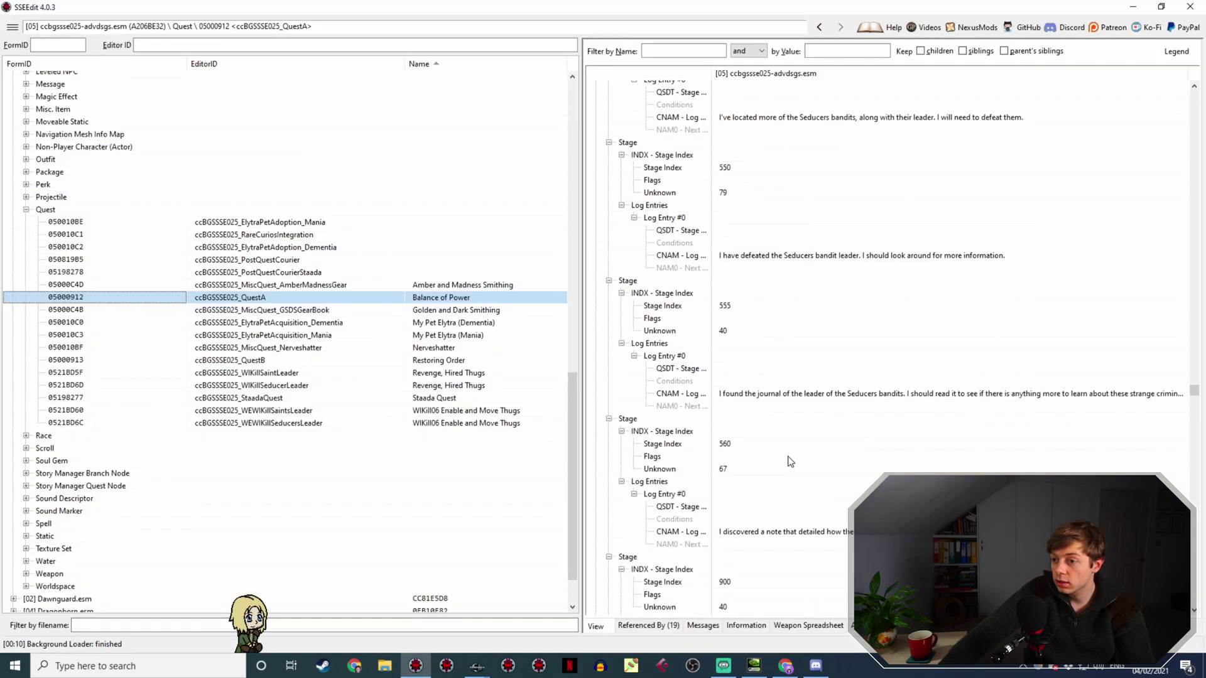
# Compare the 400- and 500-series Balance of Power stages on the wiki in Chrome with the quest's stage indices in SSEEdit.
pyautogui.click(789, 670)
pyautogui.scroll(-4, 642, 503)
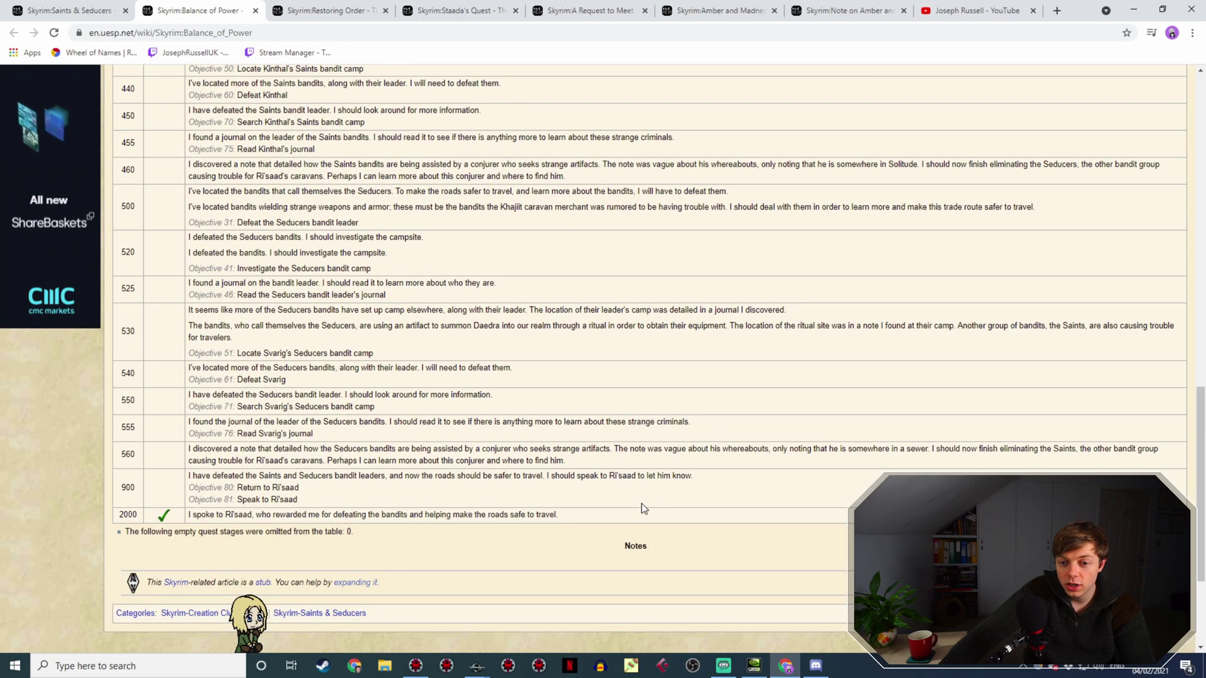
pyautogui.click(779, 669)
pyautogui.scroll(10, 810, 510)
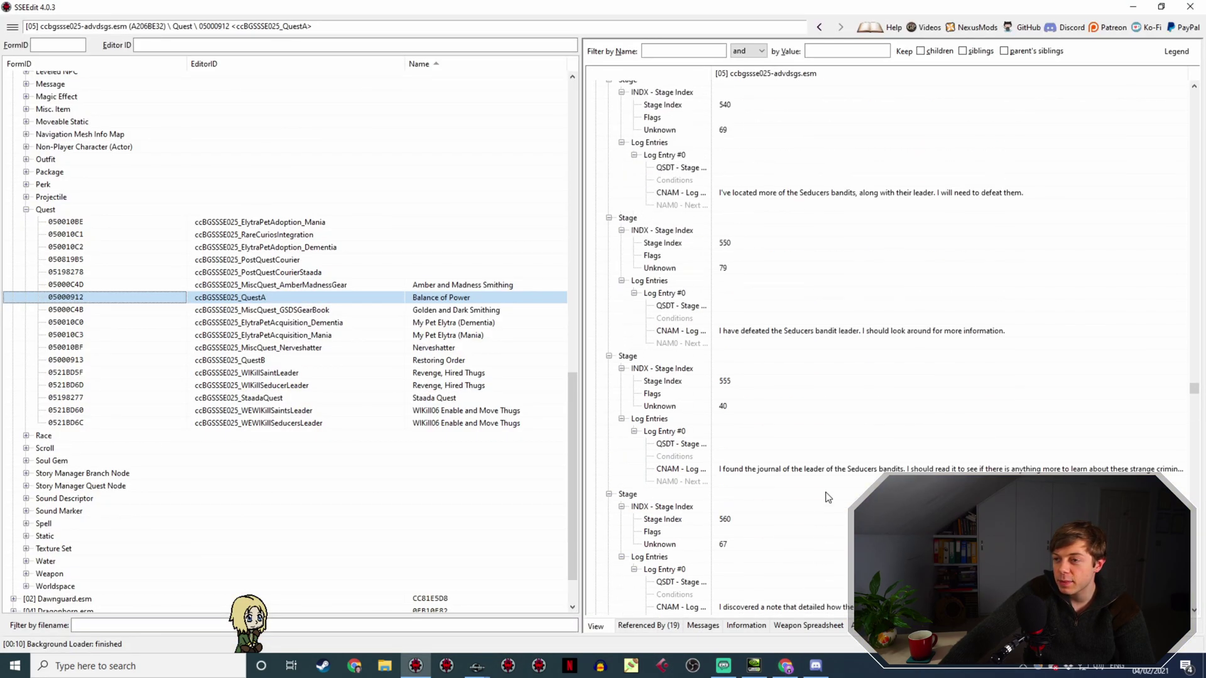
pyautogui.scroll(-5, 810, 553)
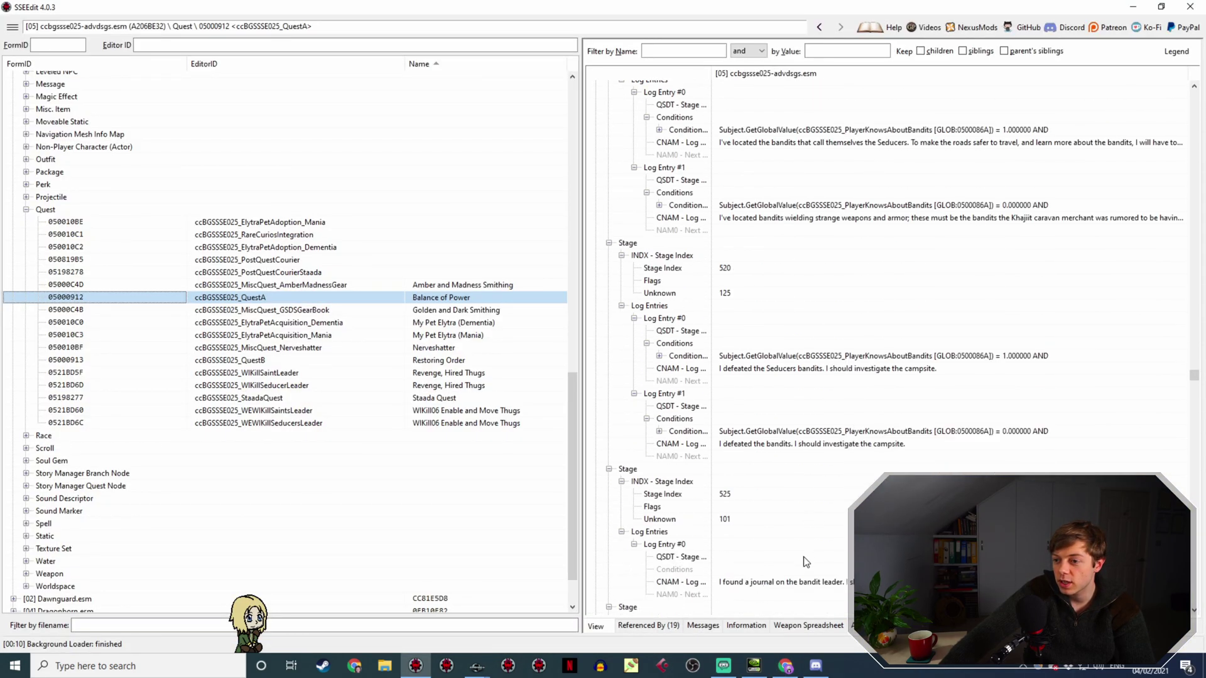
pyautogui.scroll(10, 823, 525)
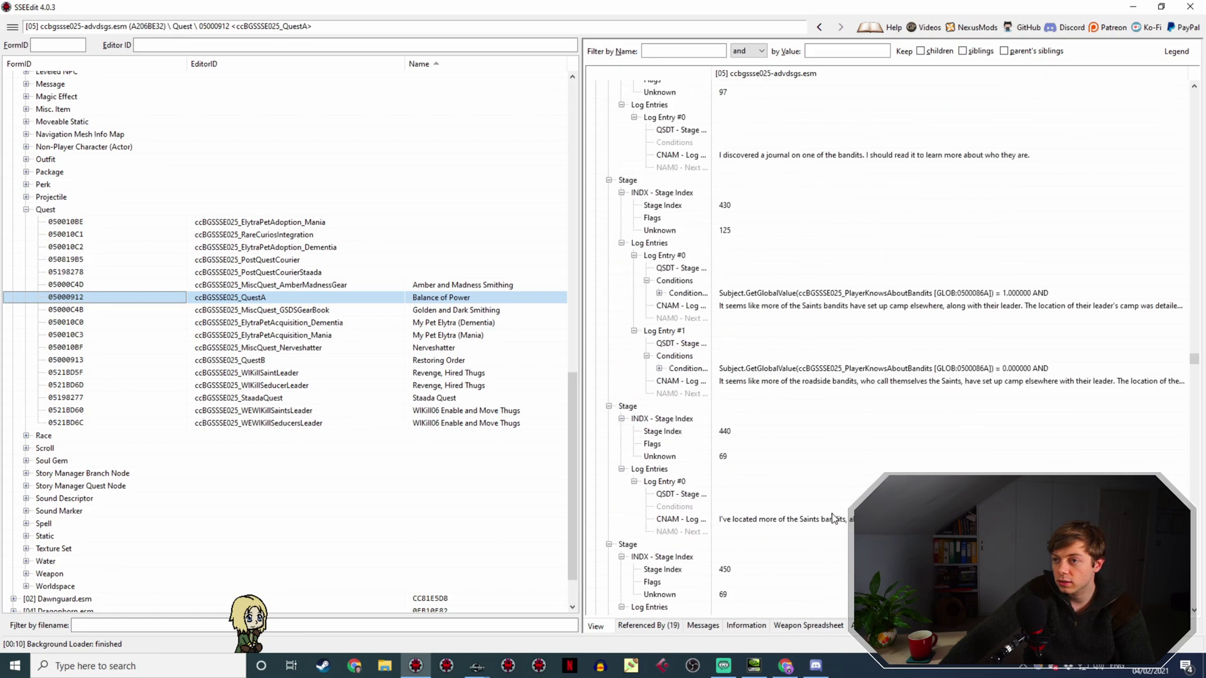
pyautogui.scroll(15, 829, 528)
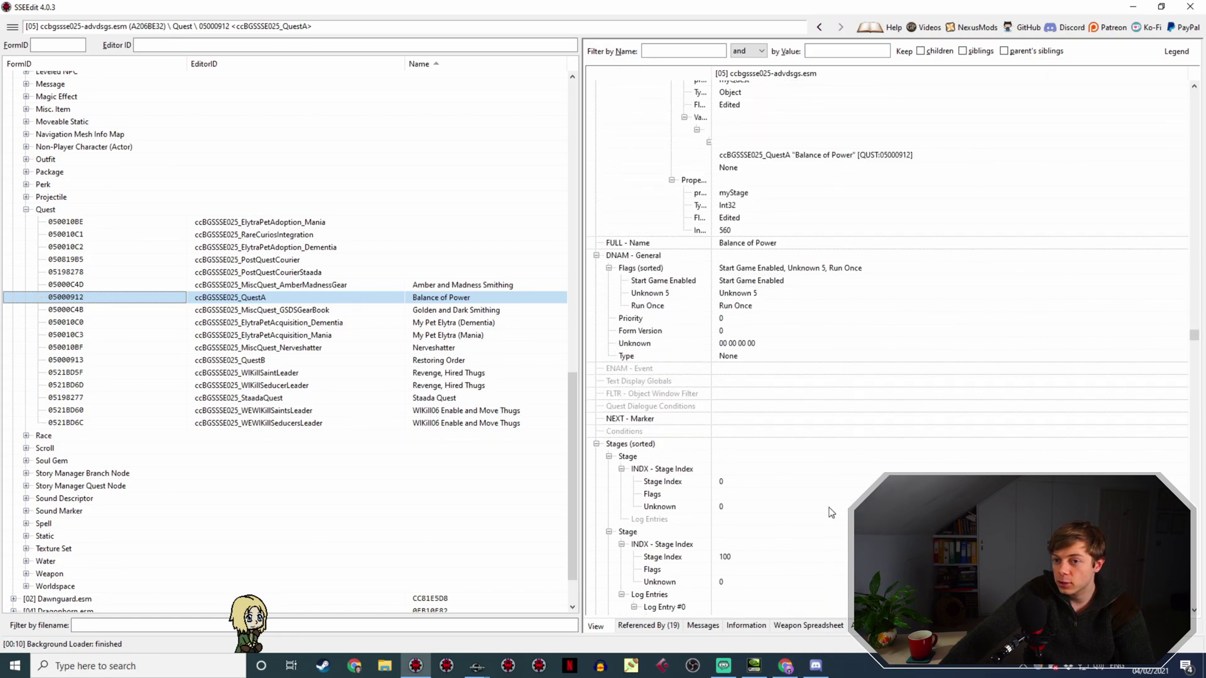
pyautogui.click(488, 324)
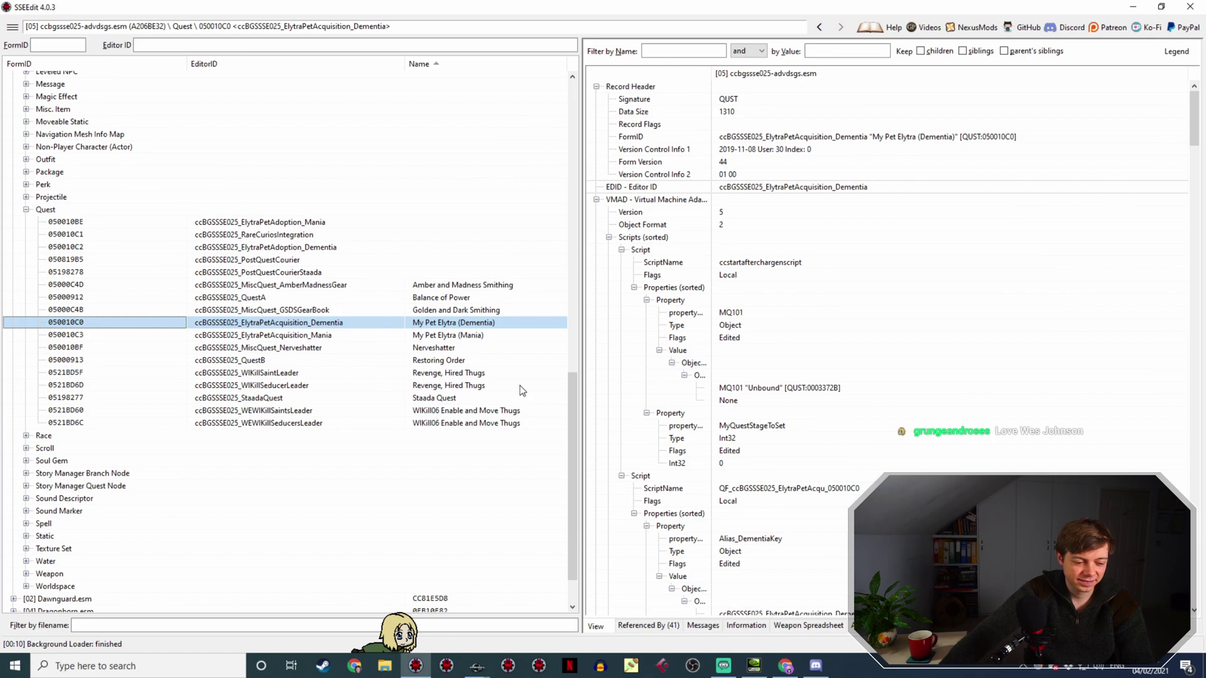
# Switch to the Creation Kit and widen the Function Info column in the madness ore line's condition list.
pyautogui.click(477, 666)
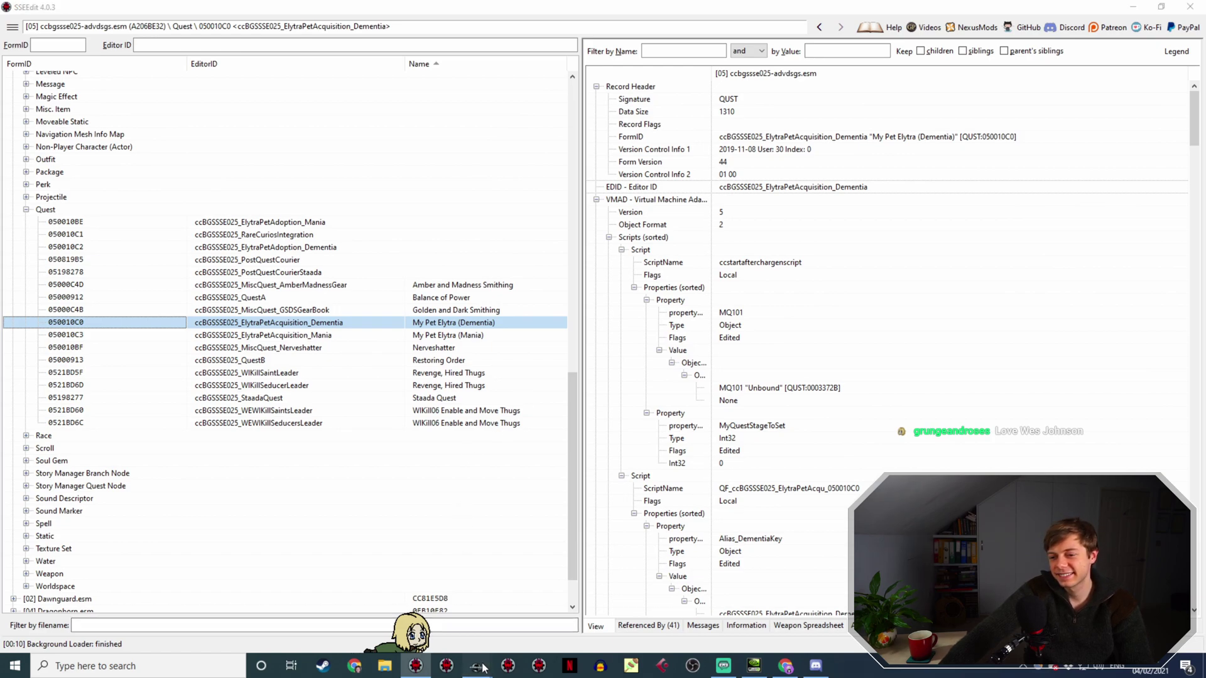
pyautogui.click(545, 613)
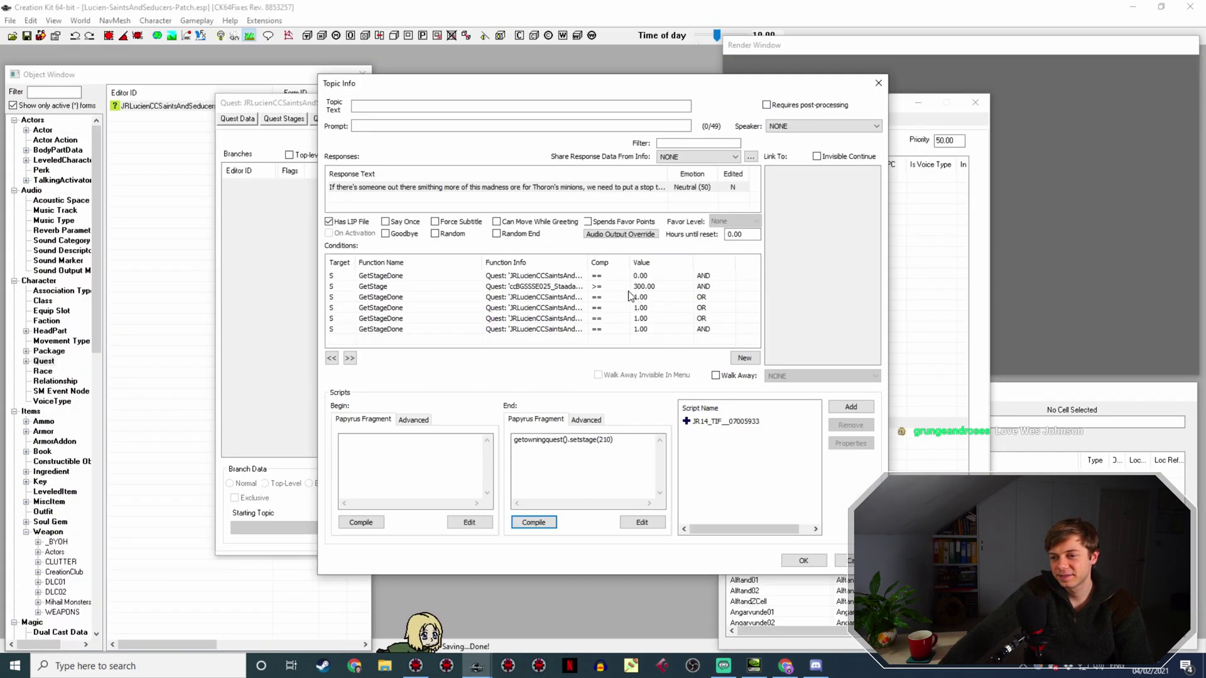
pyautogui.moveTo(588, 263); pyautogui.dragTo(633, 261)
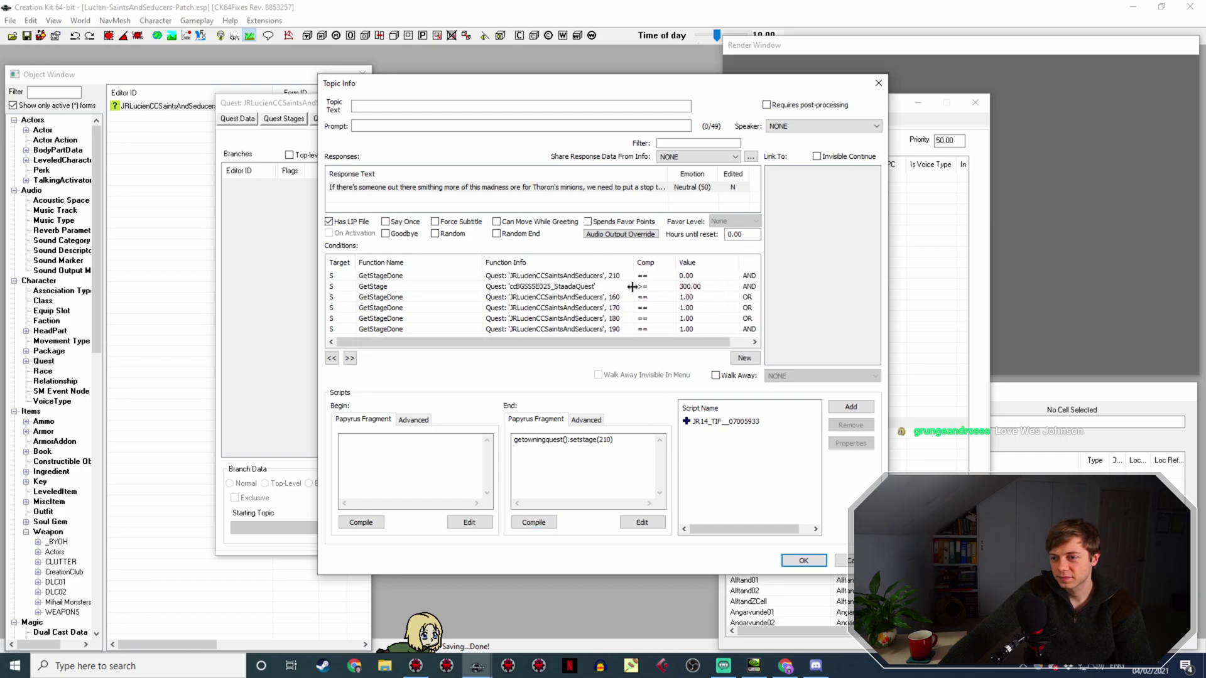
# Change the quest in the GetStage condition for ccBGSSSE025_StaadaQuest to ccBGSSSE025_MiscQuest_AmberMadnessGear.
pyautogui.click(598, 288)
pyautogui.doubleClick(598, 288)
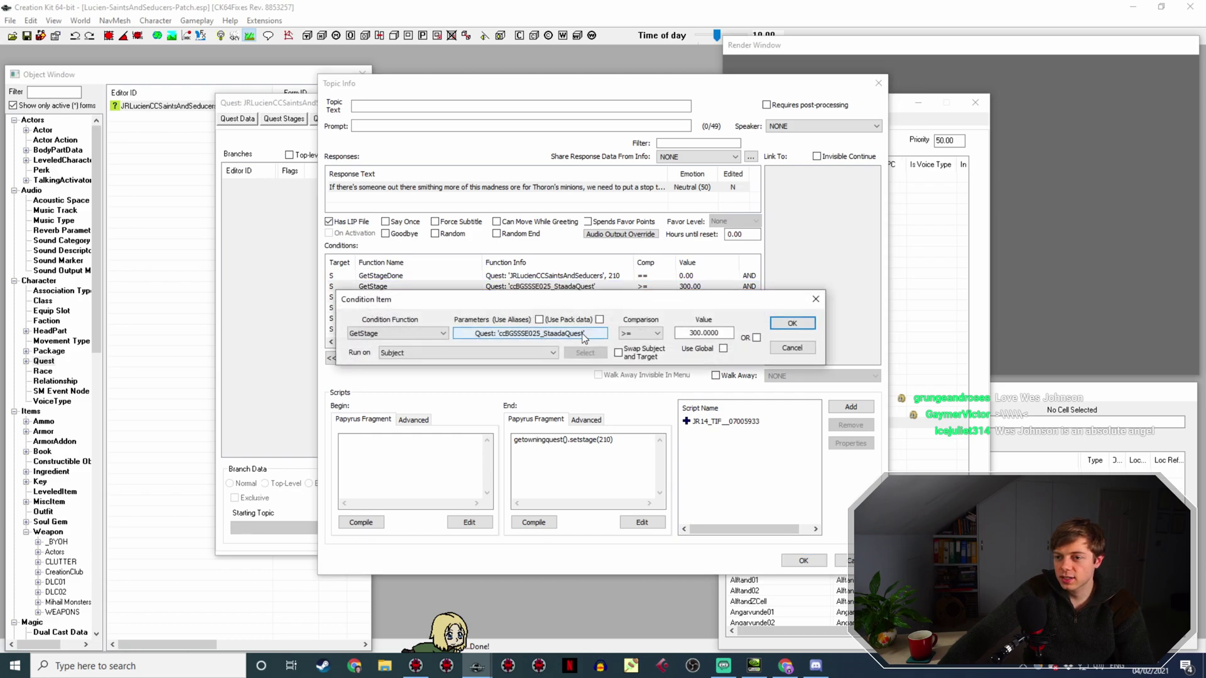
pyautogui.click(534, 377)
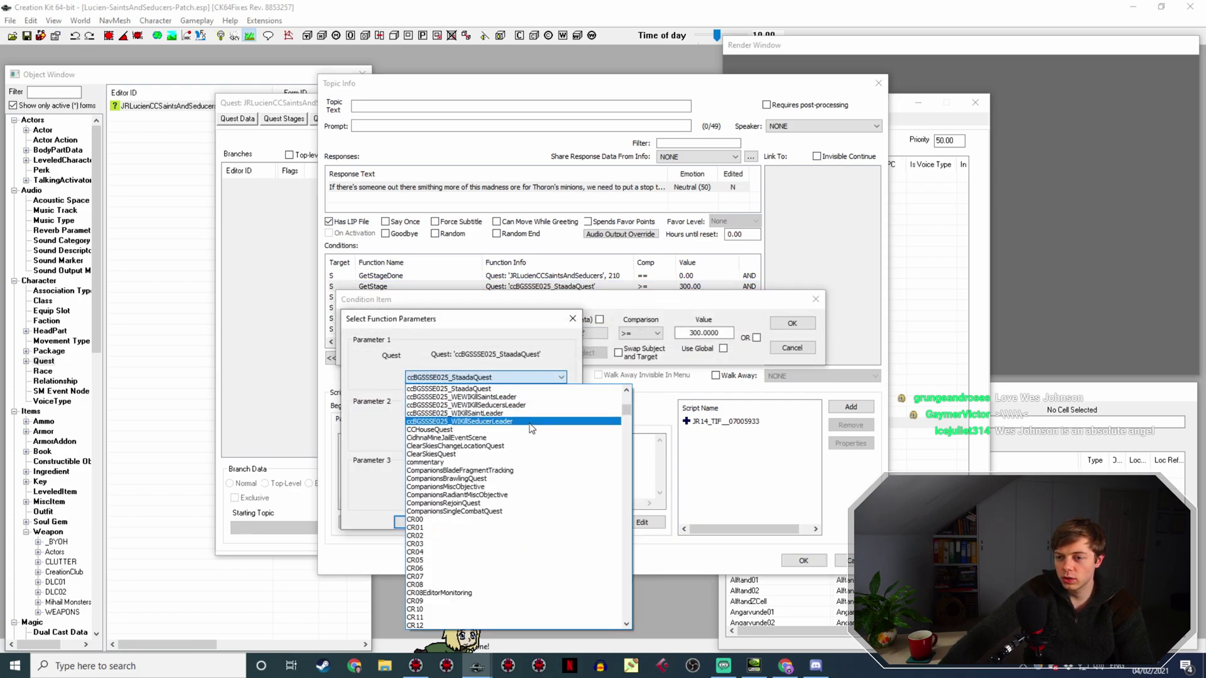
pyautogui.scroll(4, 533, 429)
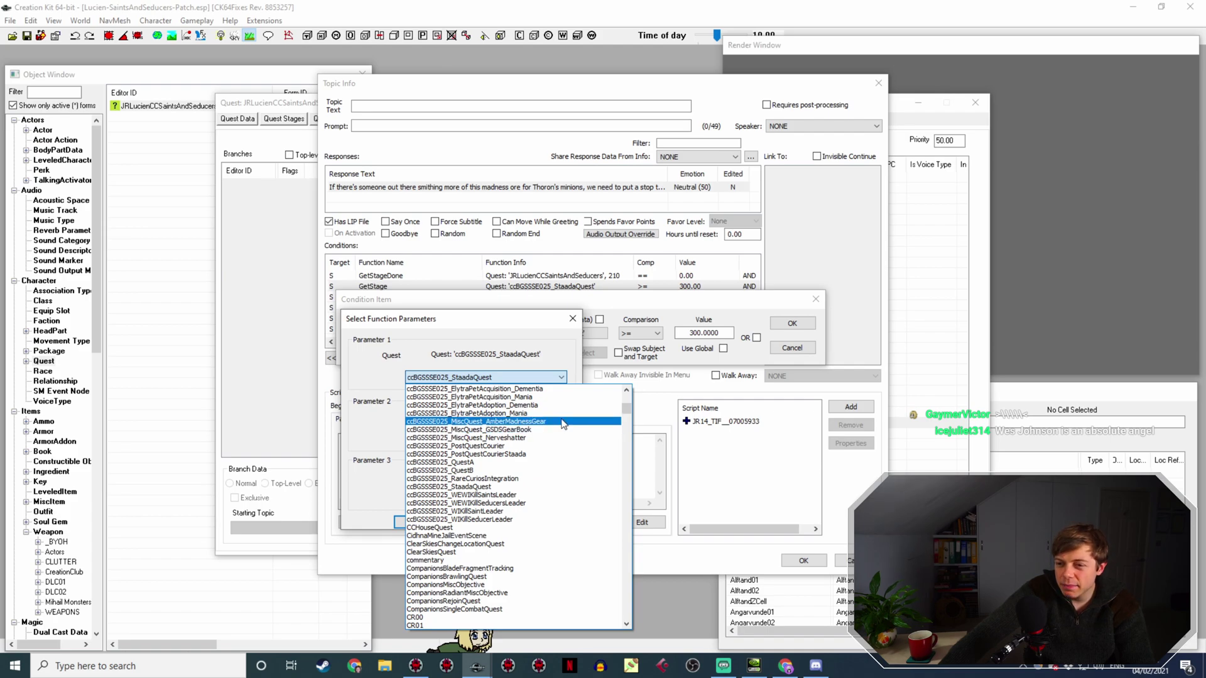
pyautogui.scroll(1, 563, 425)
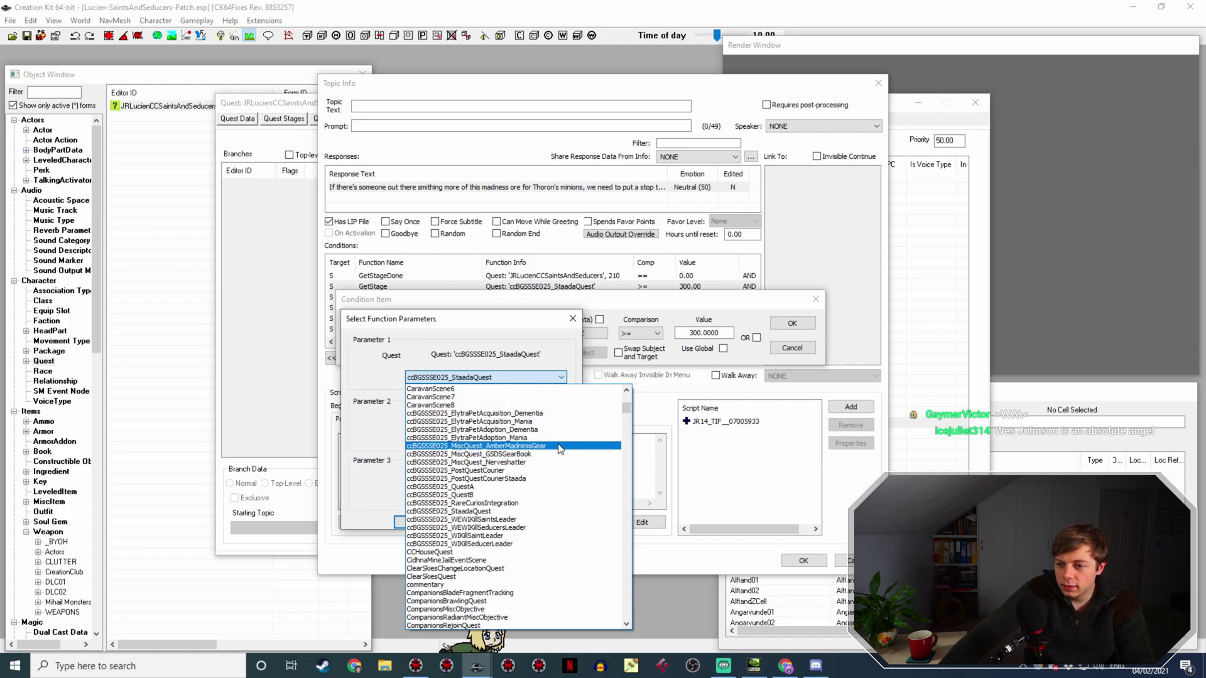
pyautogui.click(560, 447)
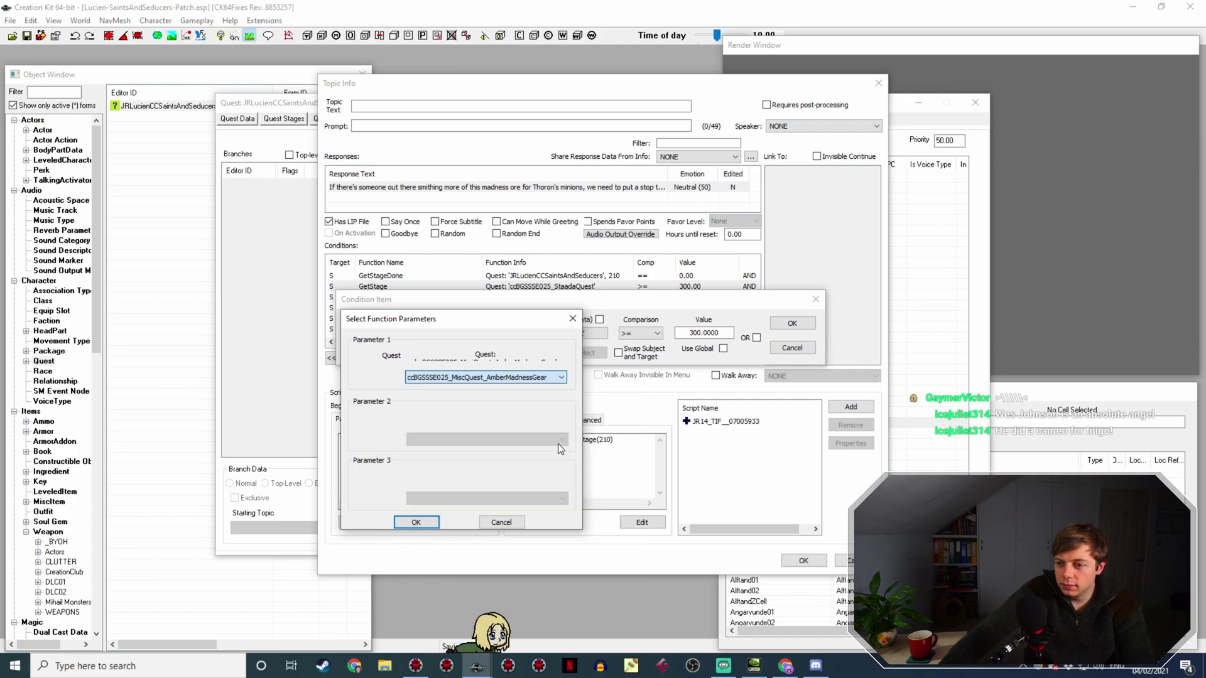
pyautogui.click(416, 525)
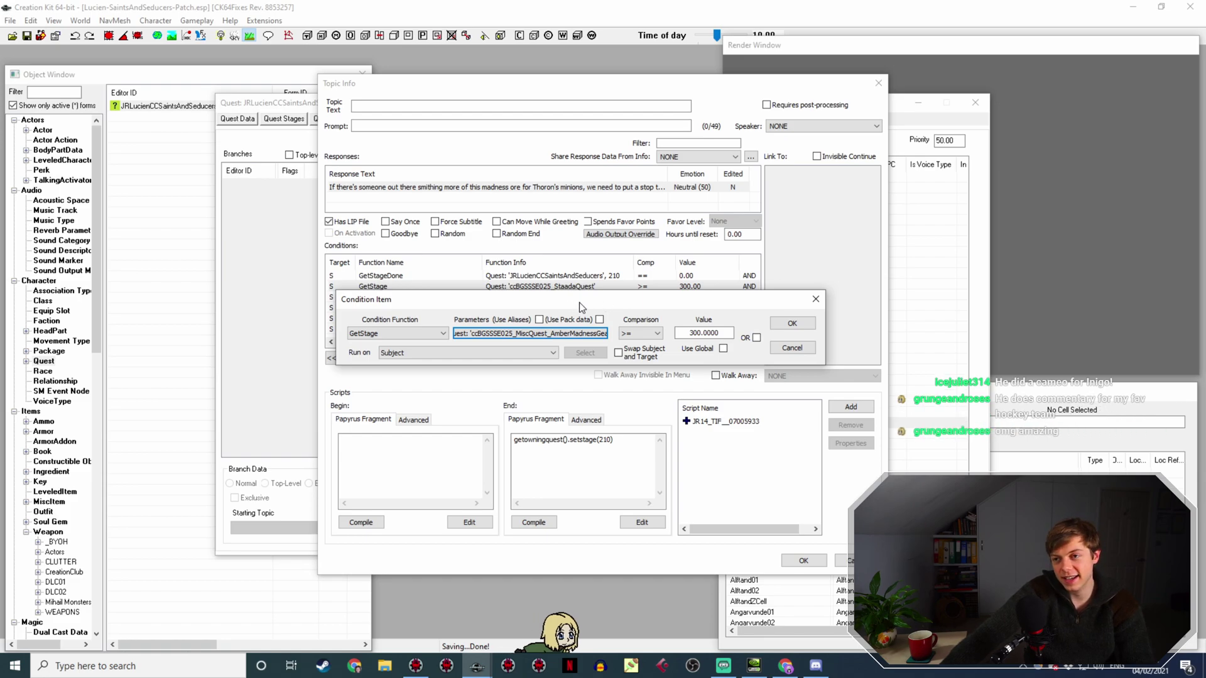
pyautogui.moveTo(576, 302); pyautogui.dragTo(492, 338)
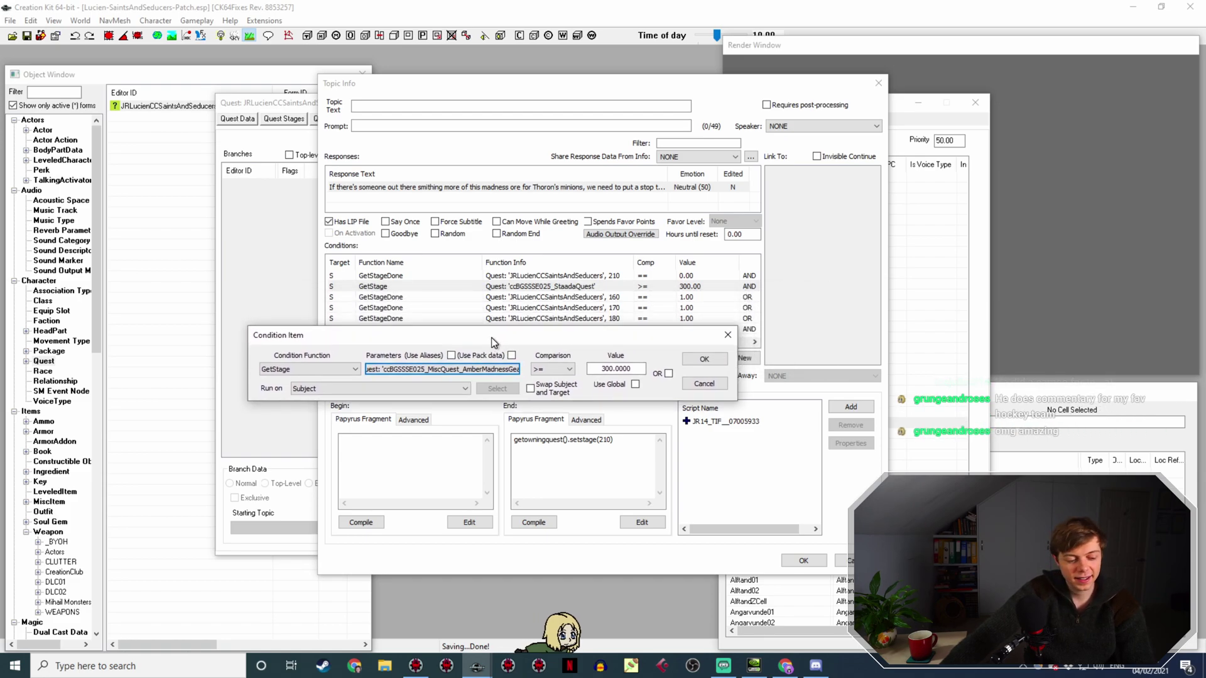
pyautogui.click(603, 369)
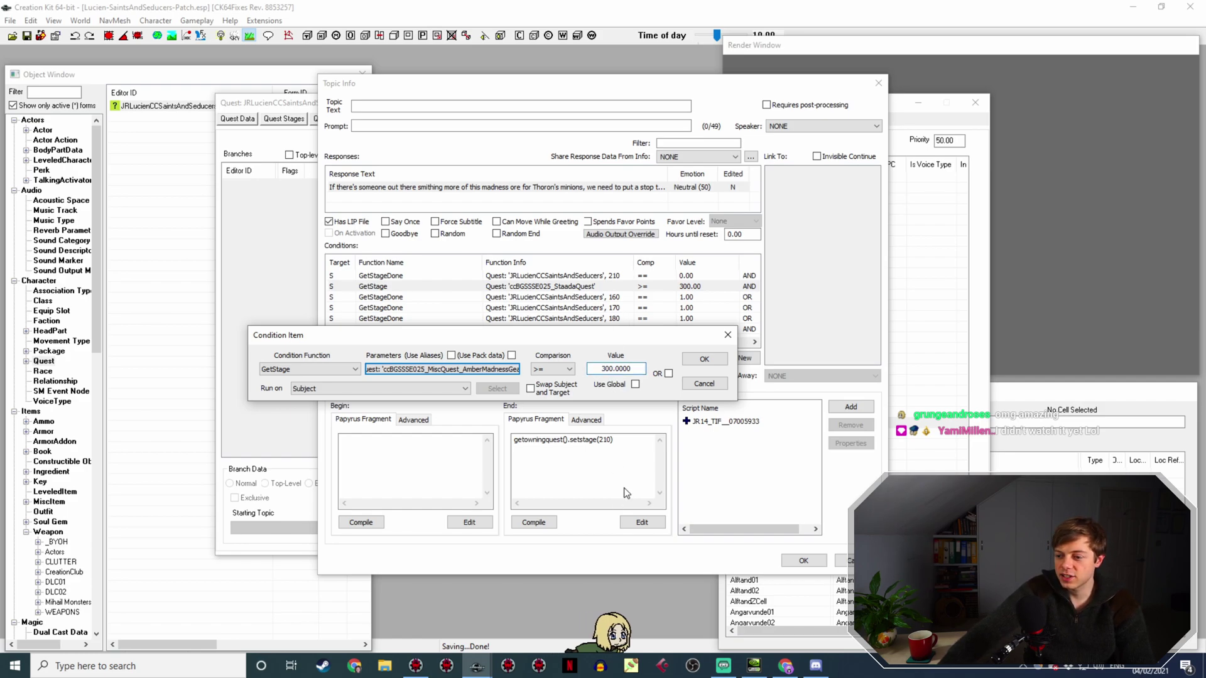
# Switch to SSEEdit and examine the scripts, stages and objectives of the Amber and Madness Smithing quest record.
pyautogui.click(416, 665)
pyautogui.scroll(-5, 762, 388)
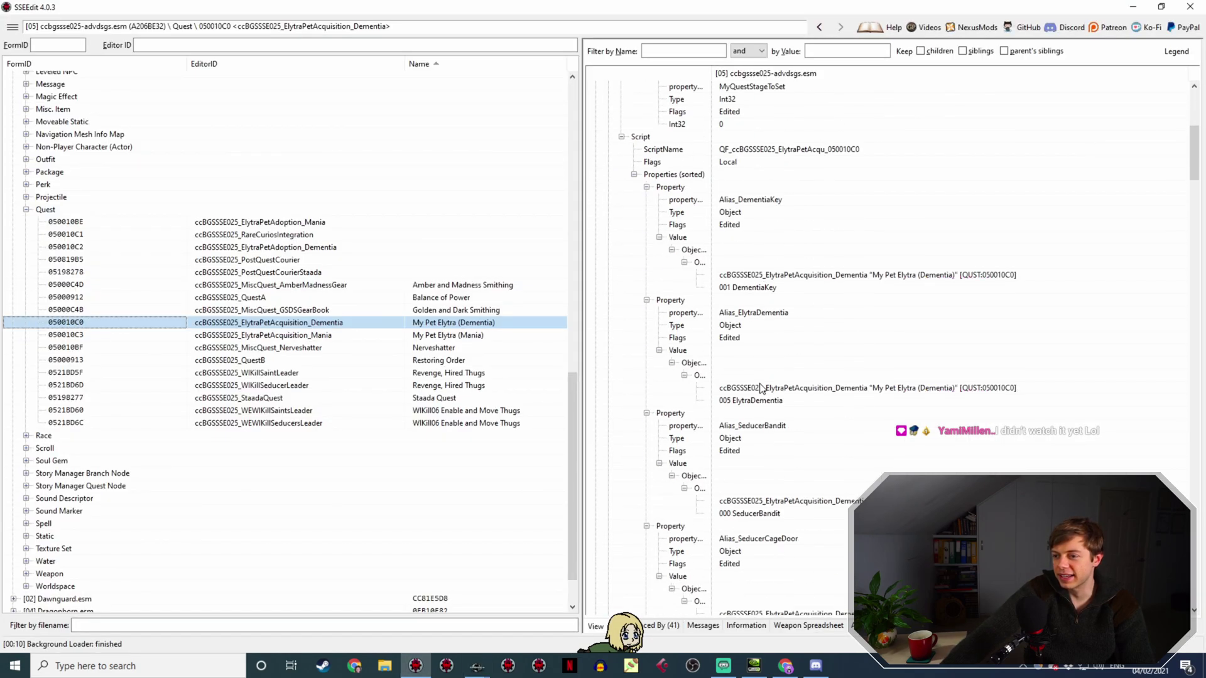
pyautogui.scroll(-5, 762, 389)
pyautogui.click(462, 286)
pyautogui.scroll(-15, 817, 408)
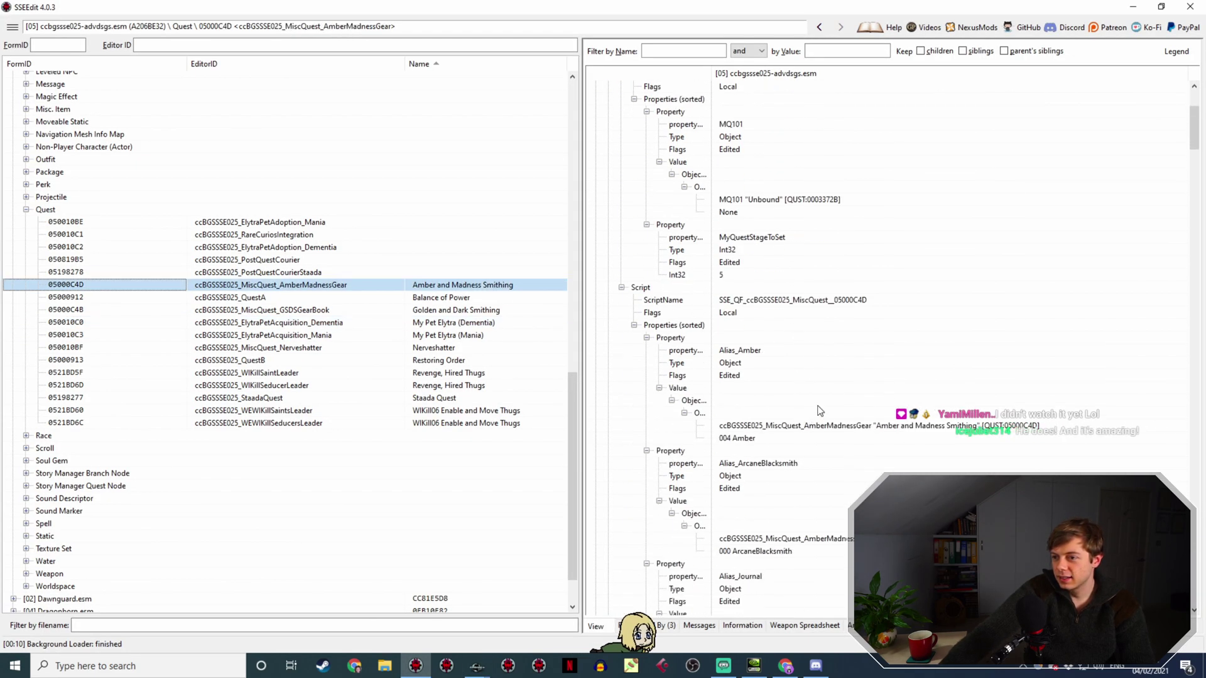
pyautogui.scroll(-20, 819, 410)
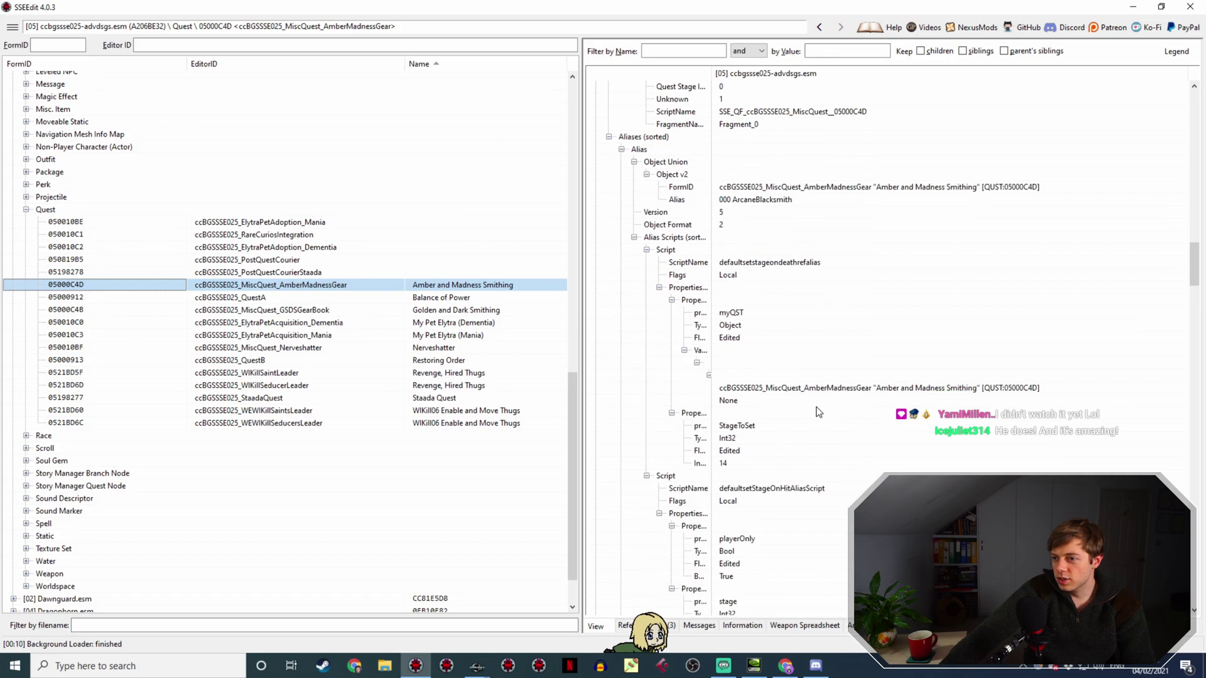
pyautogui.scroll(-20, 818, 412)
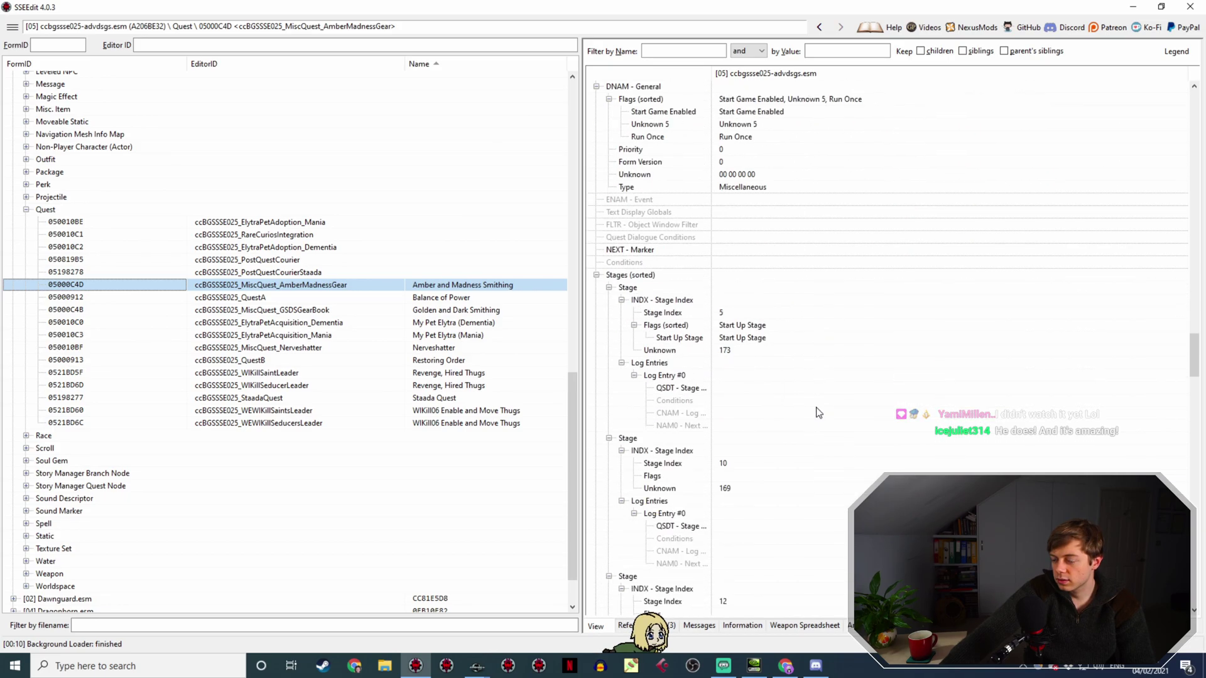
pyautogui.scroll(-12, 819, 412)
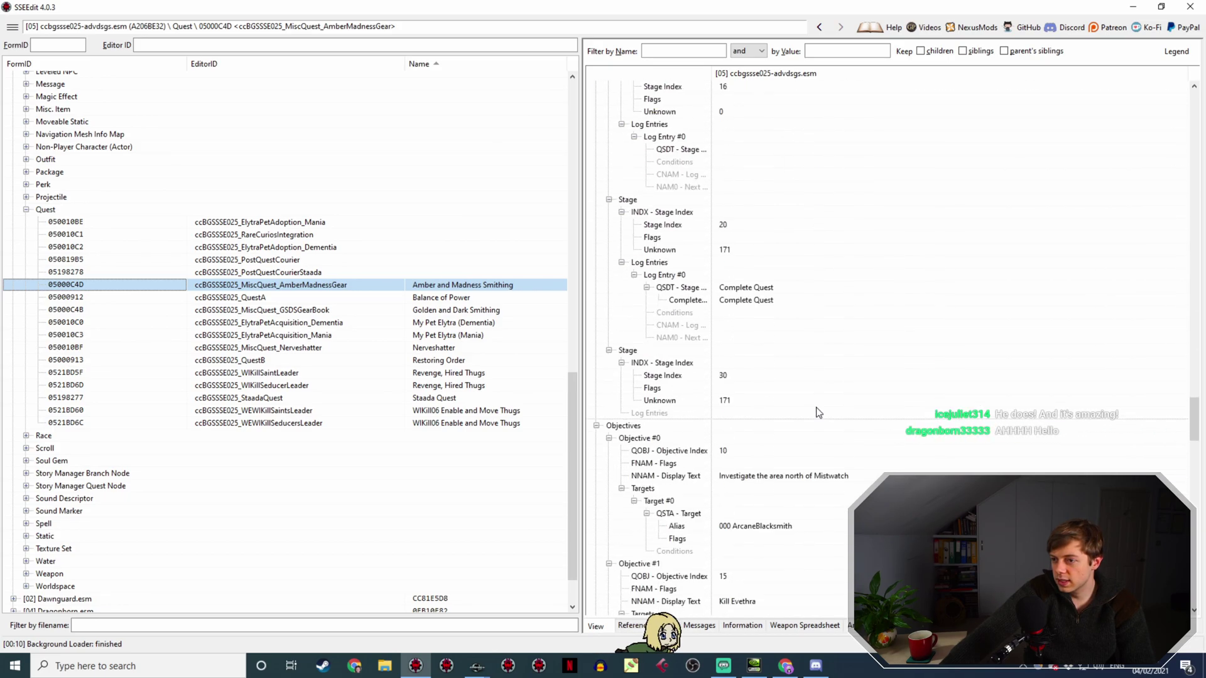
# Recheck the Amber and Madness Smithing stage indices against the quest's objectives.
pyautogui.scroll(8, 779, 478)
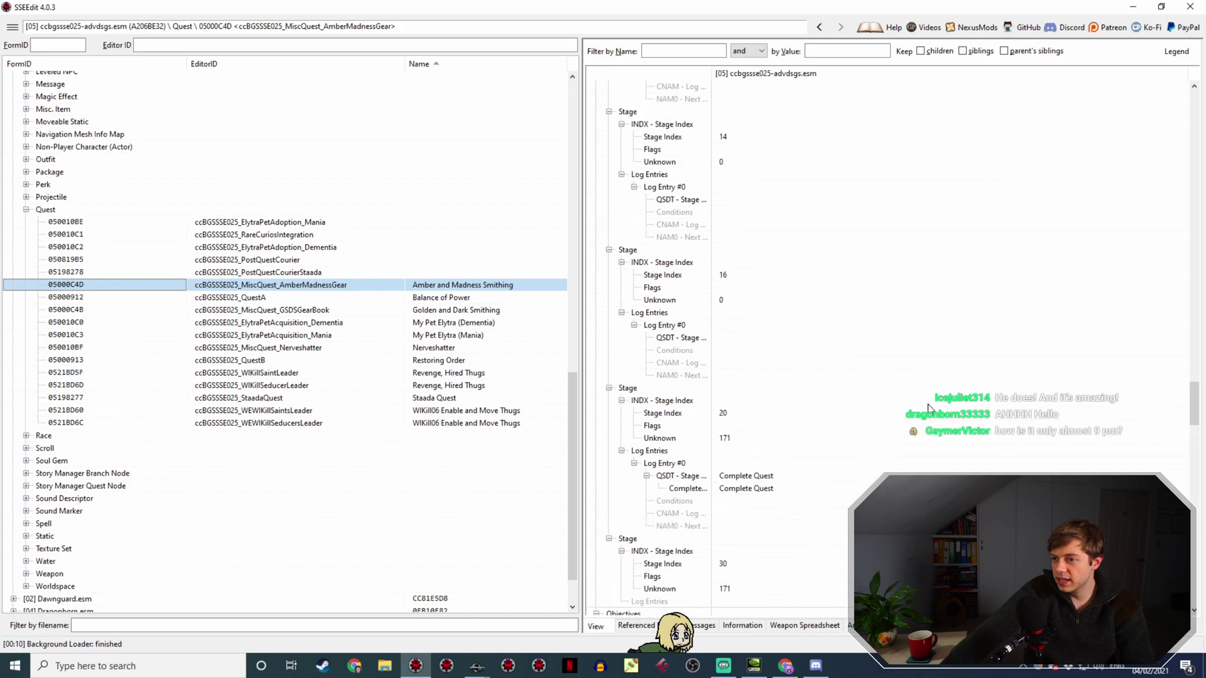
pyautogui.scroll(-6, 770, 508)
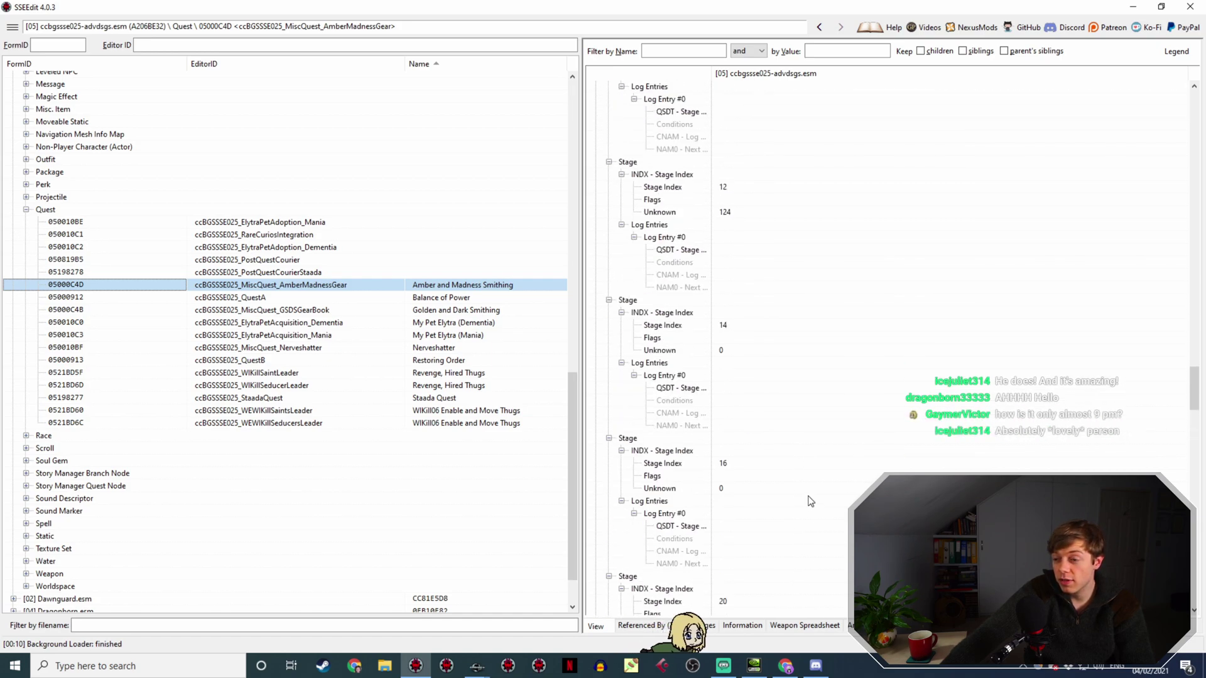
pyautogui.scroll(-6, 812, 496)
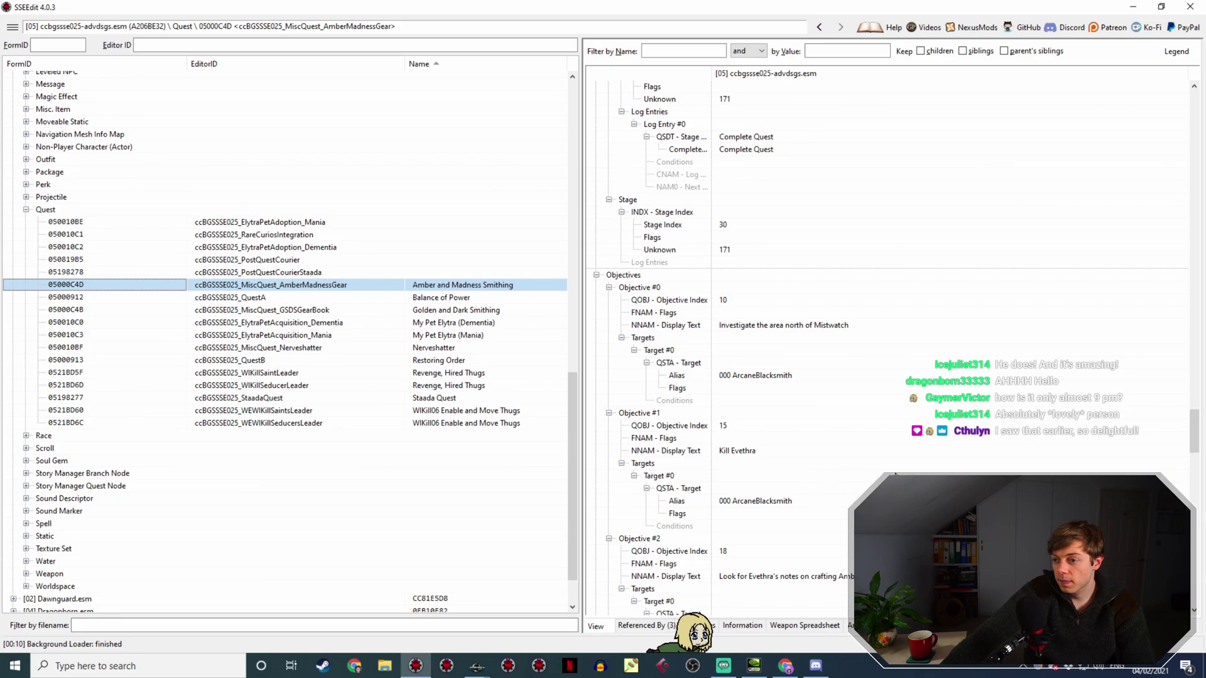
pyautogui.scroll(10, 812, 496)
pyautogui.scroll(12, 779, 346)
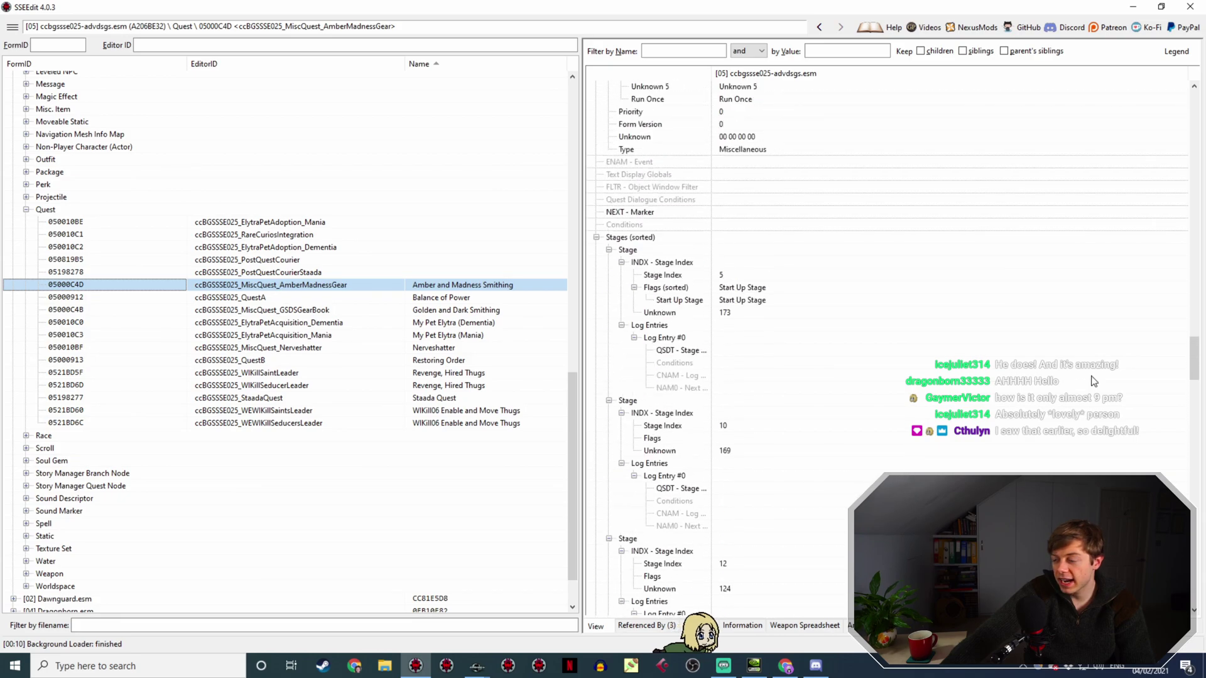
pyautogui.moveTo(1193, 355); pyautogui.dragTo(1203, 245)
# Open the Note on Amber and Madness Ore from the quest's references and examine which quest stage its script sets.
pyautogui.click(647, 626)
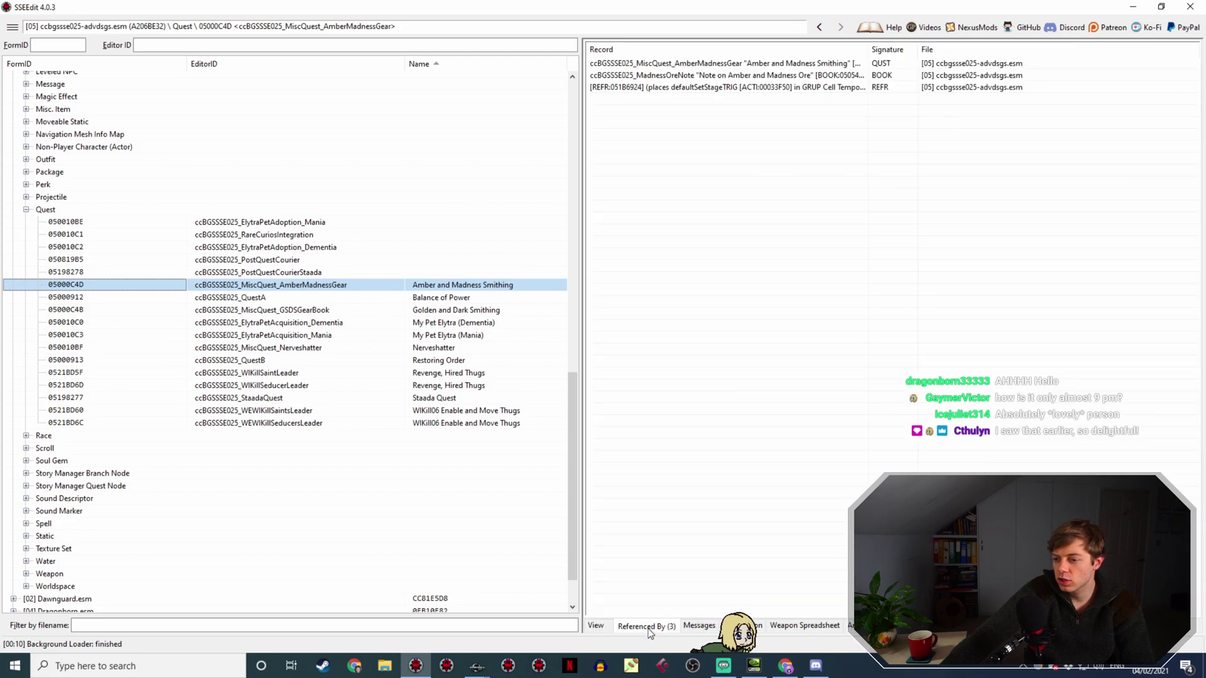
pyautogui.doubleClick(792, 75)
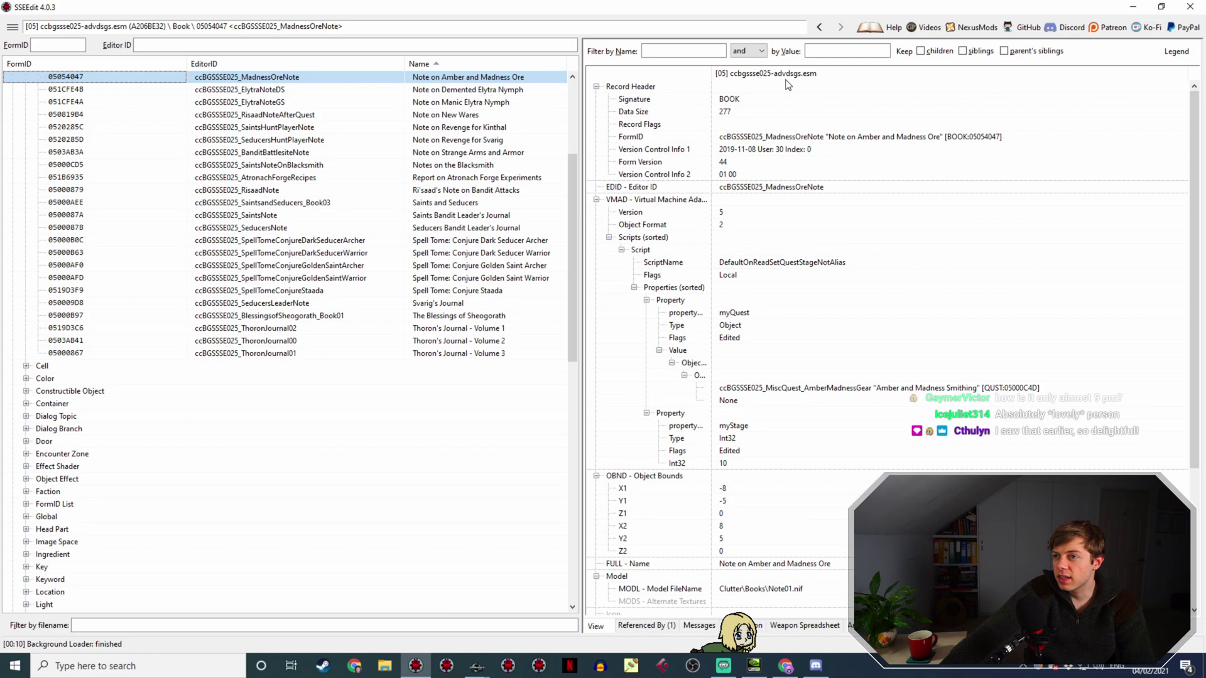
pyautogui.scroll(-5, 834, 324)
pyautogui.scroll(5, 835, 324)
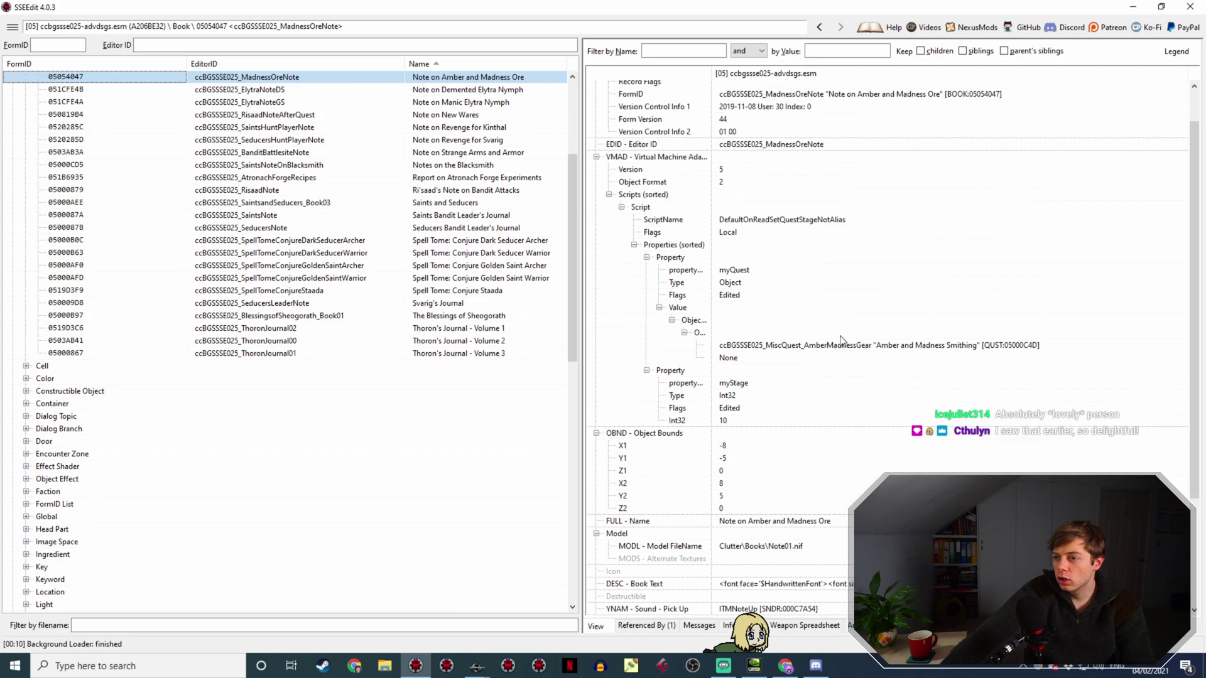
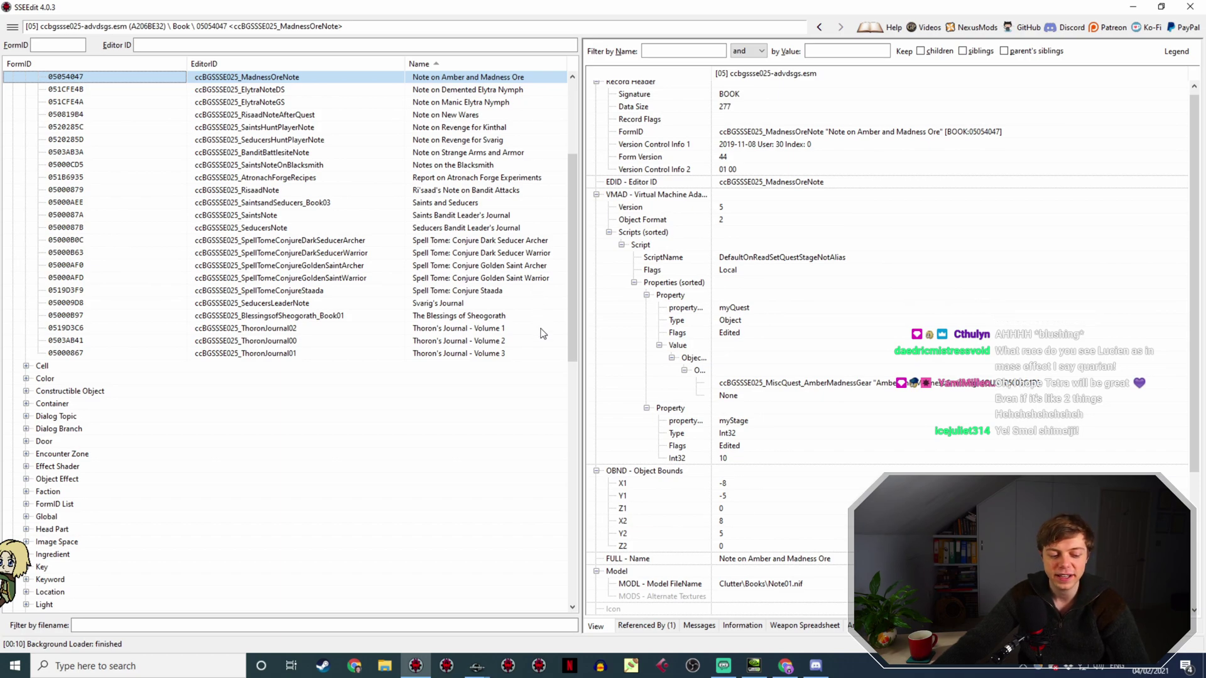
pyautogui.scroll(4, 545, 316)
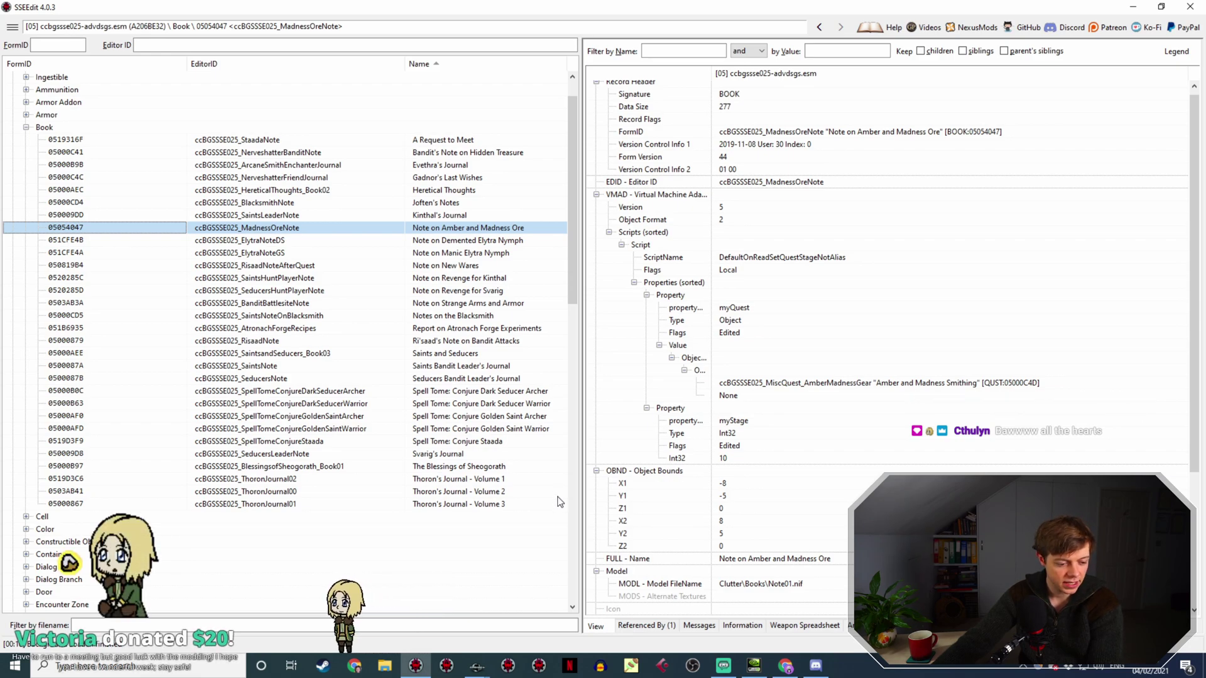
pyautogui.click(720, 668)
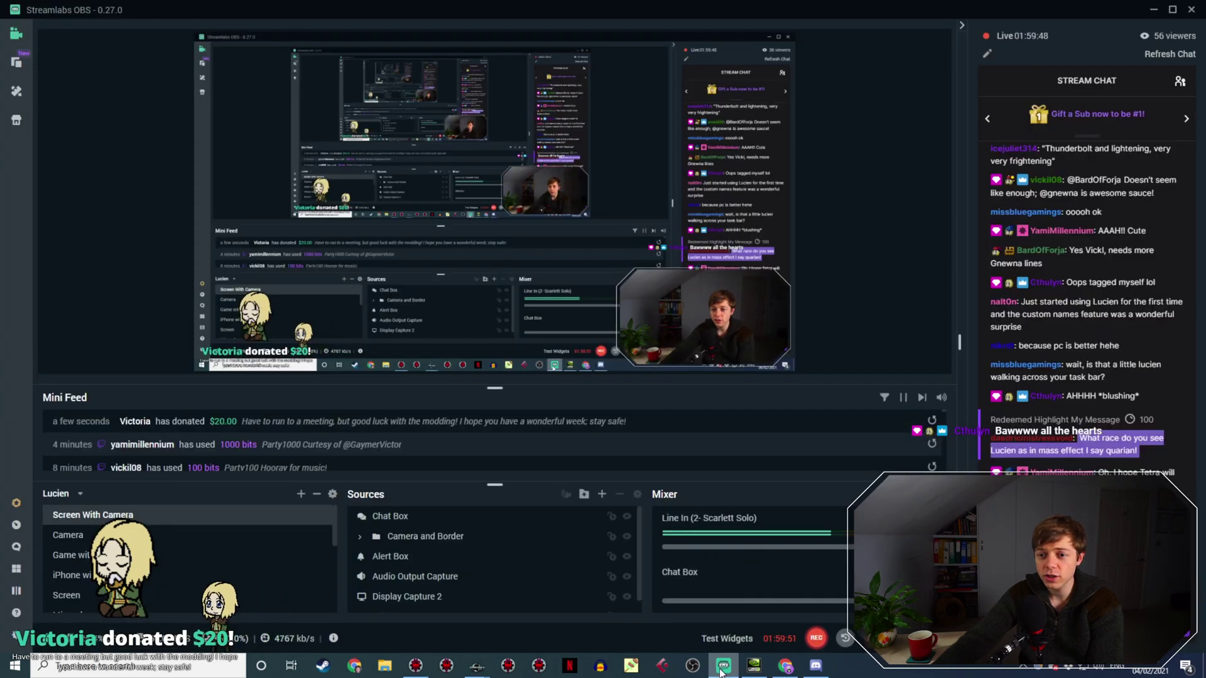
pyautogui.click(720, 668)
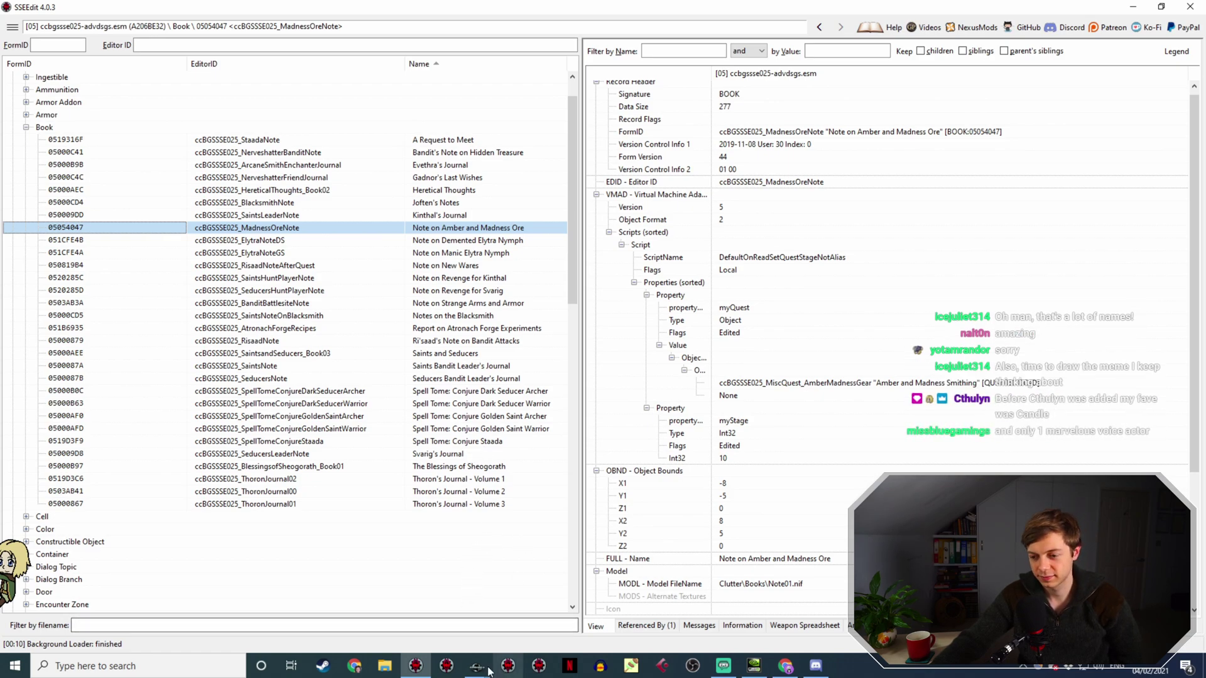
# Check the open GetStage condition in the Creation Kit against the Note on Amber and Madness Ore record in SSEEdit.
pyautogui.moveTo(477, 666)
pyautogui.click(537, 609)
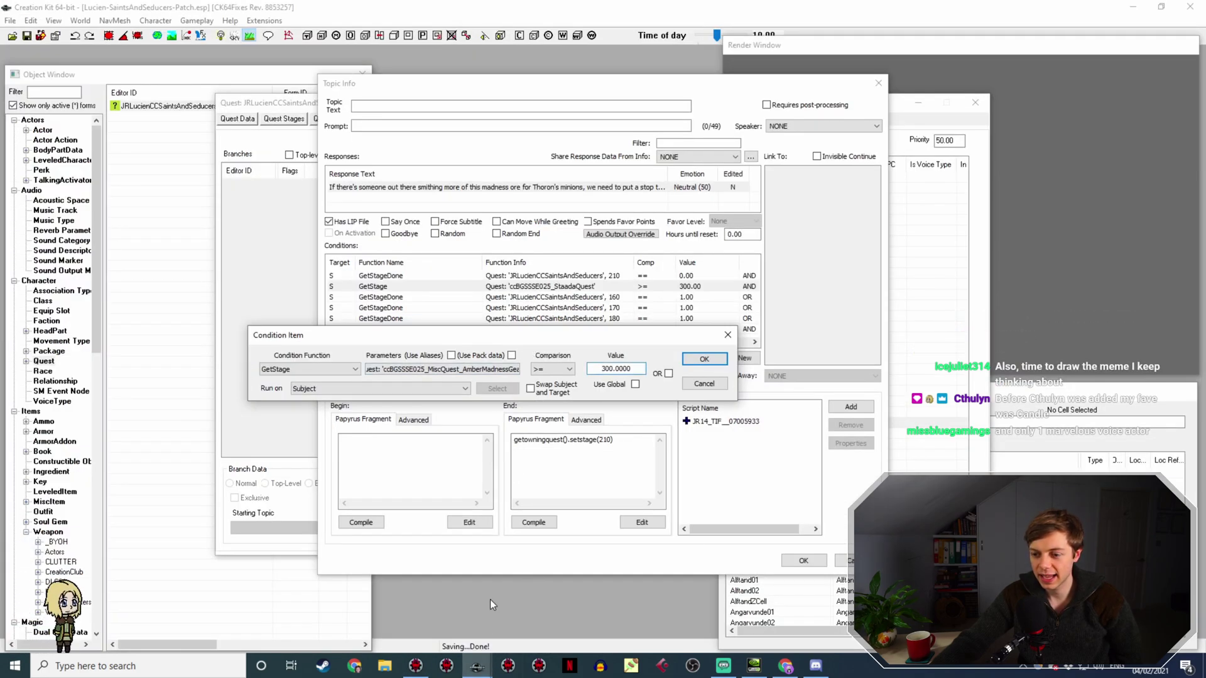
pyautogui.click(415, 666)
pyautogui.scroll(-5, 642, 338)
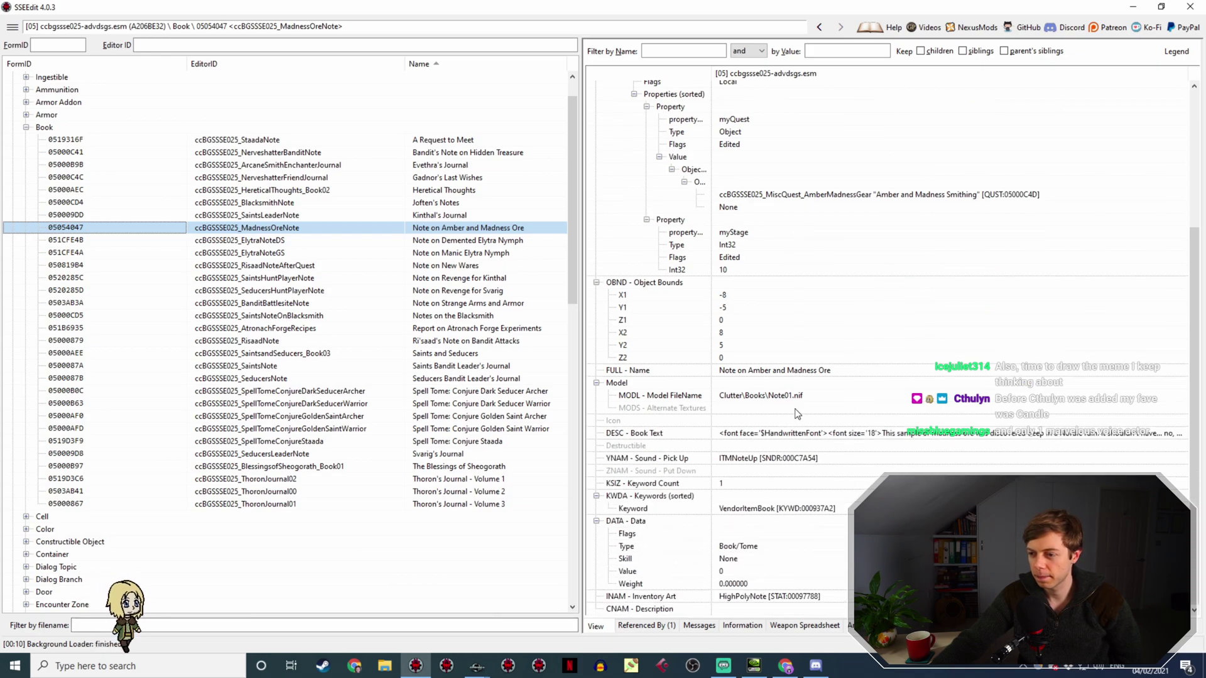
# Return to the Creation Kit and set the ccBGSSSE025_MiscQuest_AmberMadnessGear GetStage condition's value to 10.
pyautogui.scroll(5, 796, 416)
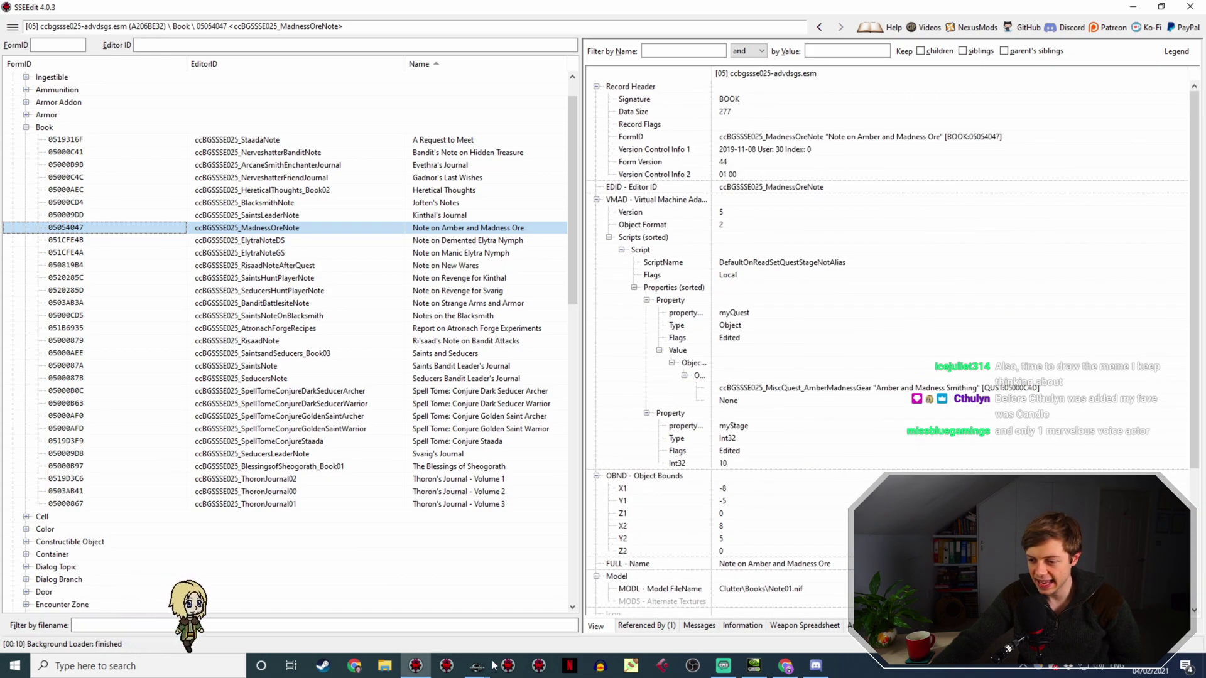
pyautogui.moveTo(478, 666)
pyautogui.click(533, 620)
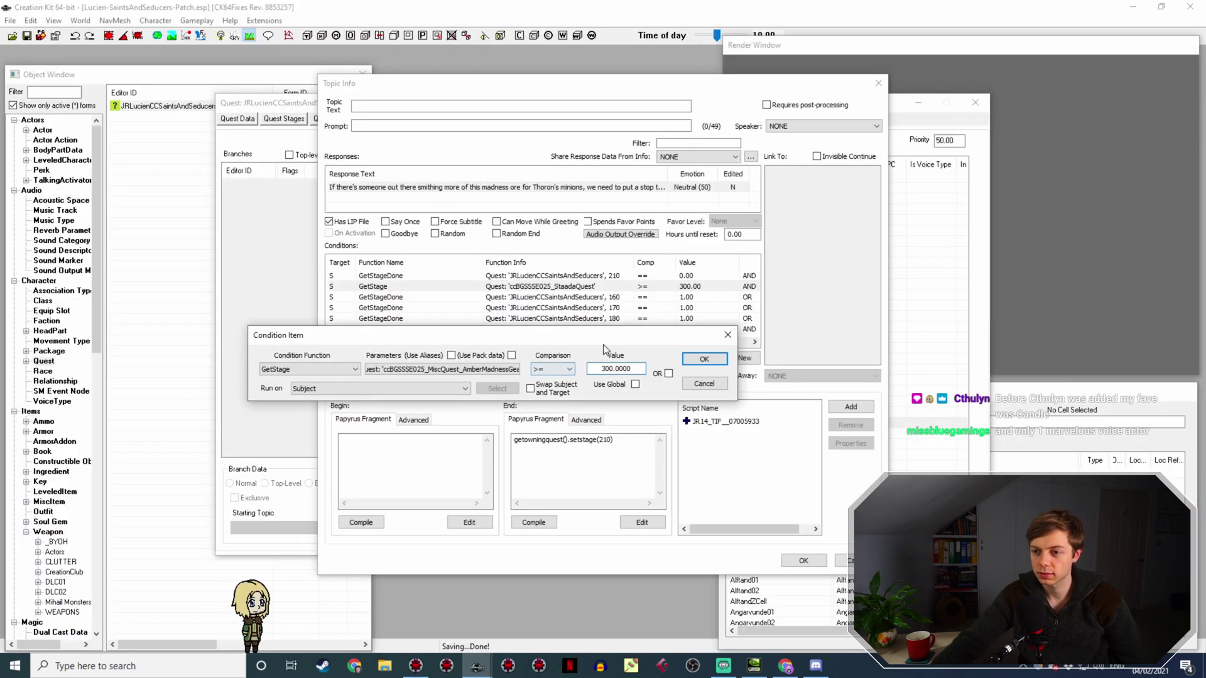
pyautogui.press('Delete')
pyautogui.press('Delete')
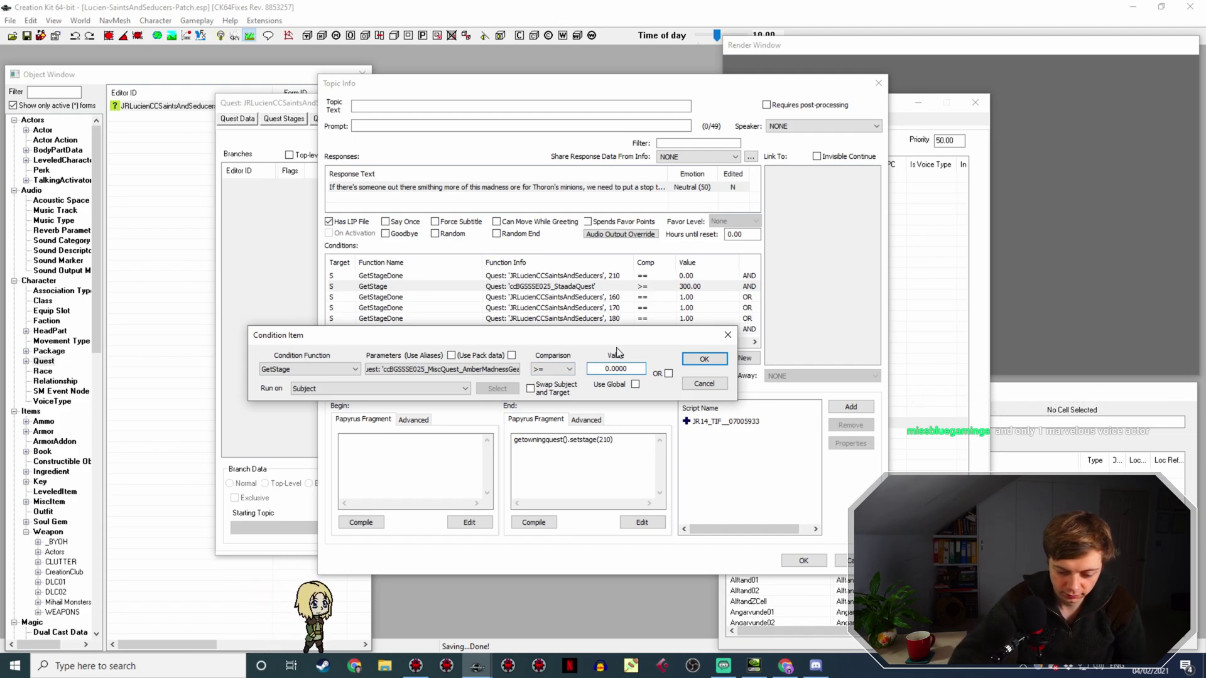
pyautogui.write('1')
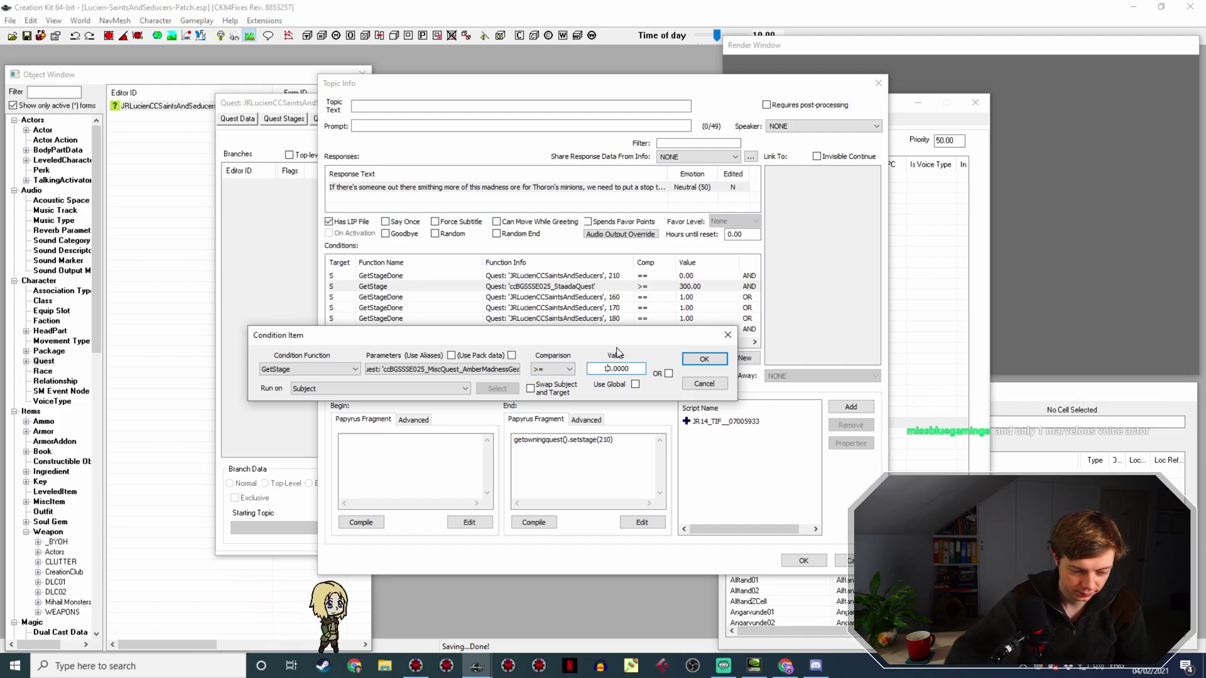
pyautogui.click(702, 361)
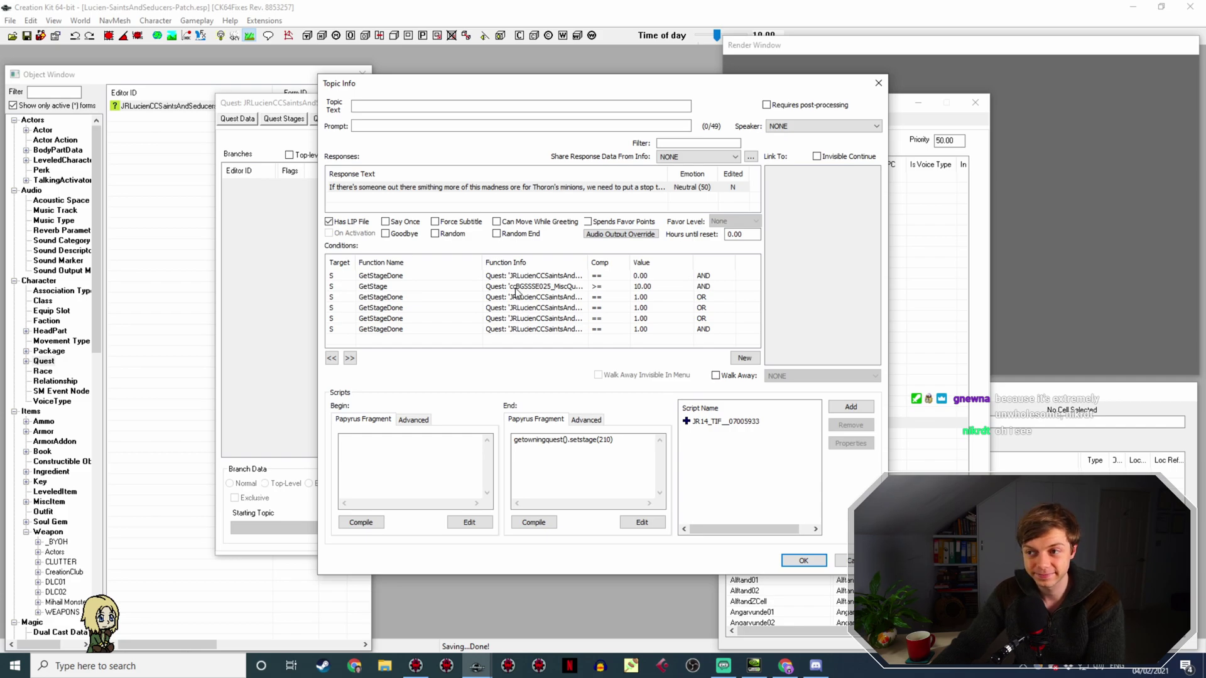
# Delete the four GetStageDone conditions for JRLucienCCSaintsAndSeducers stages 160, 170, 180 and 190.
pyautogui.click(574, 297)
pyautogui.moveTo(588, 263); pyautogui.dragTo(648, 269)
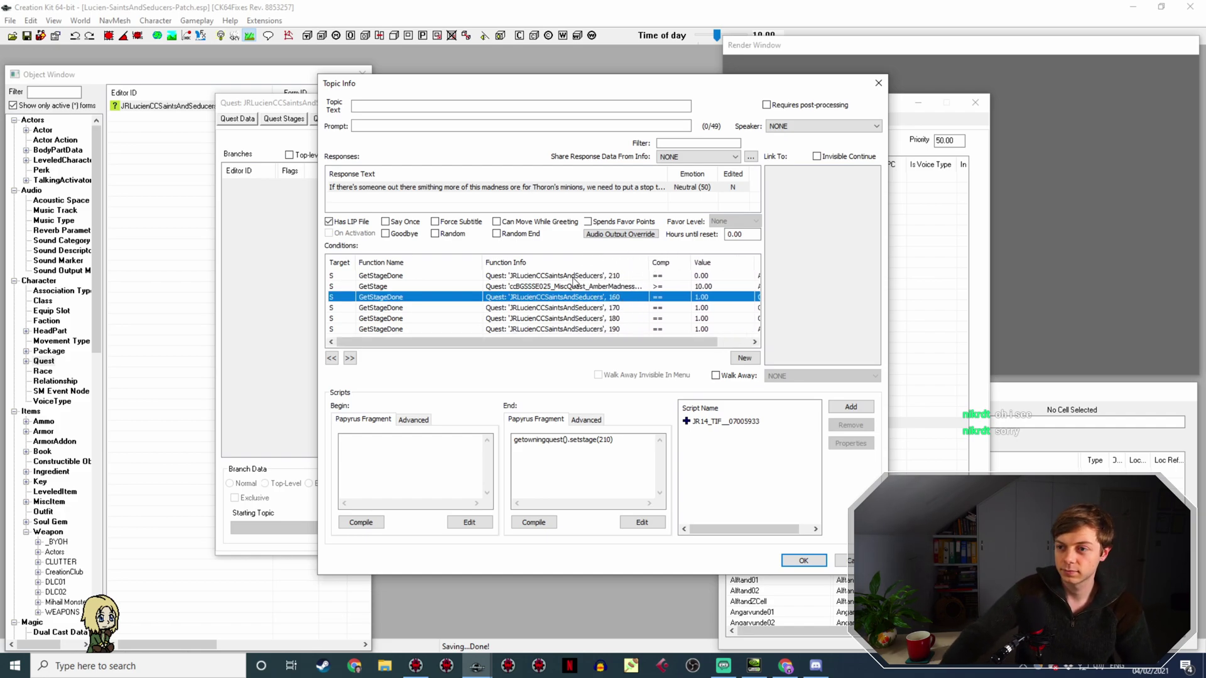
pyautogui.press('Delete')
pyautogui.press('Delete')
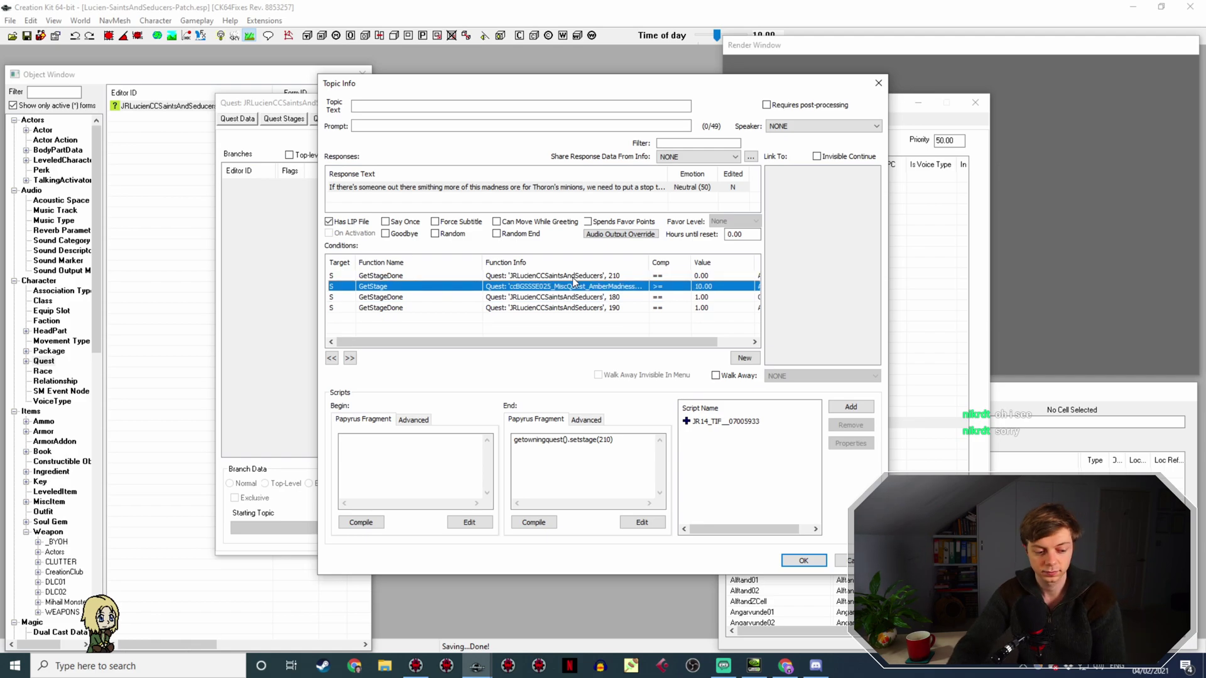
pyautogui.press('Down')
pyautogui.press('Delete')
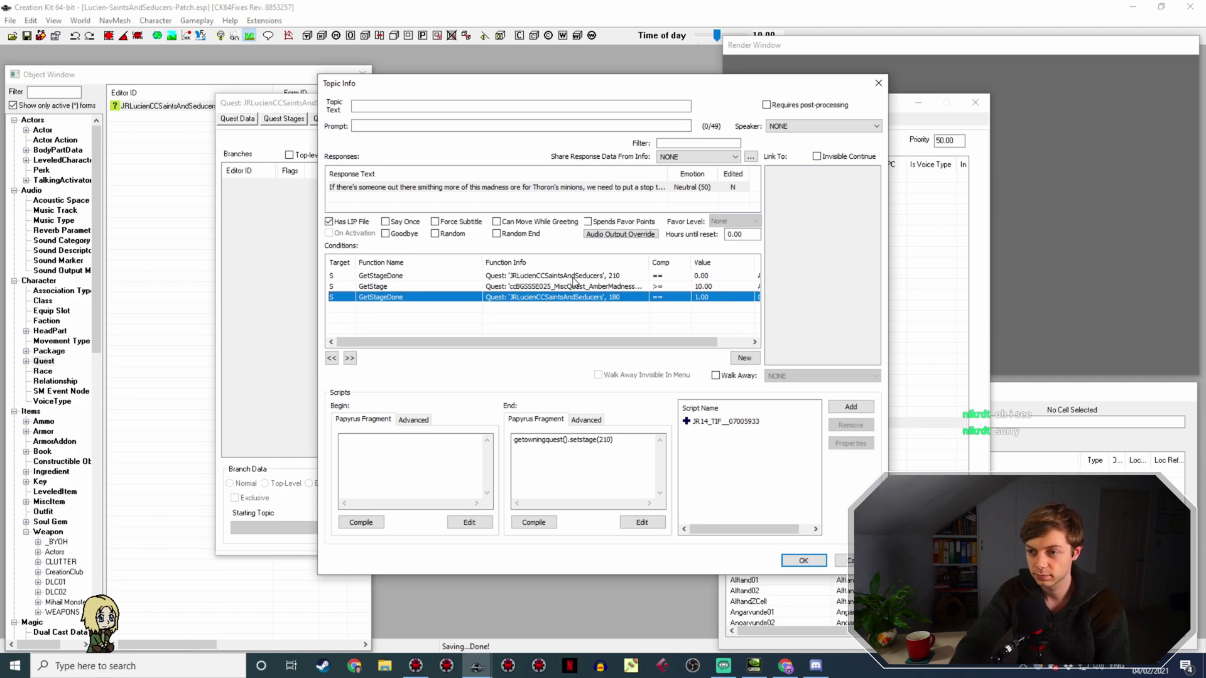
pyautogui.press('Delete')
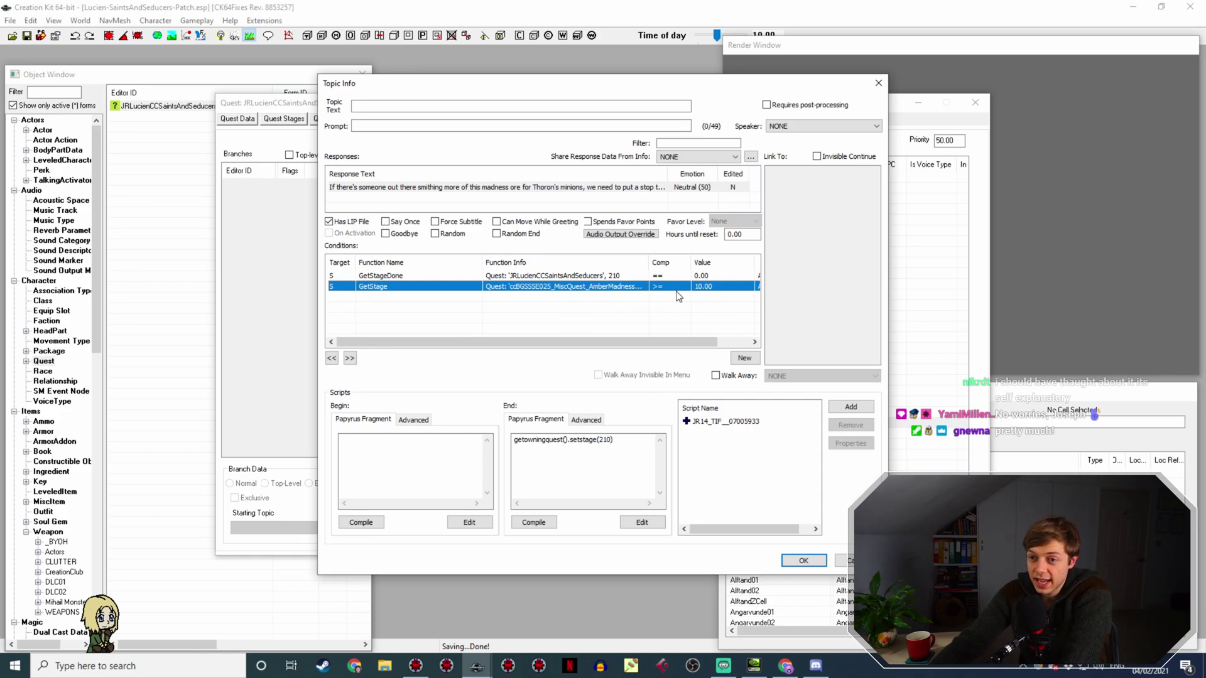
# Duplicate the Amber and Madness GetStage condition and set the copy's comparison to <.
pyautogui.rightClick(588, 285)
pyautogui.click(616, 303)
pyautogui.doubleClick(616, 298)
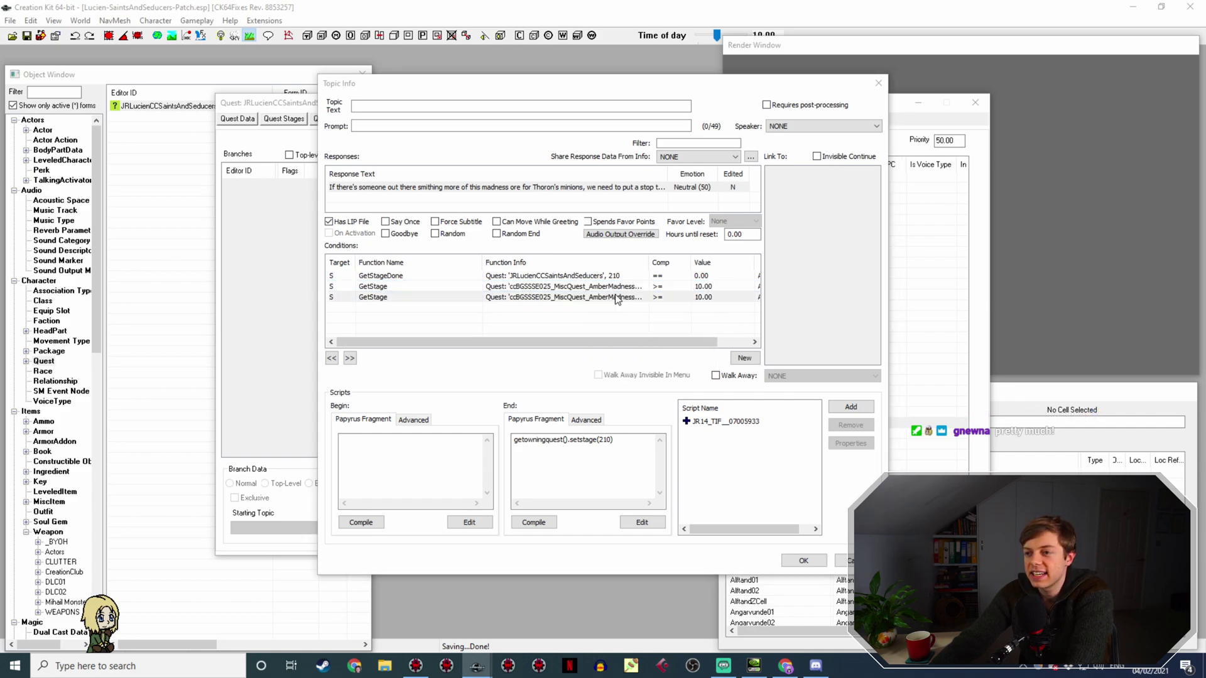
pyautogui.click(641, 344)
pyautogui.click(632, 364)
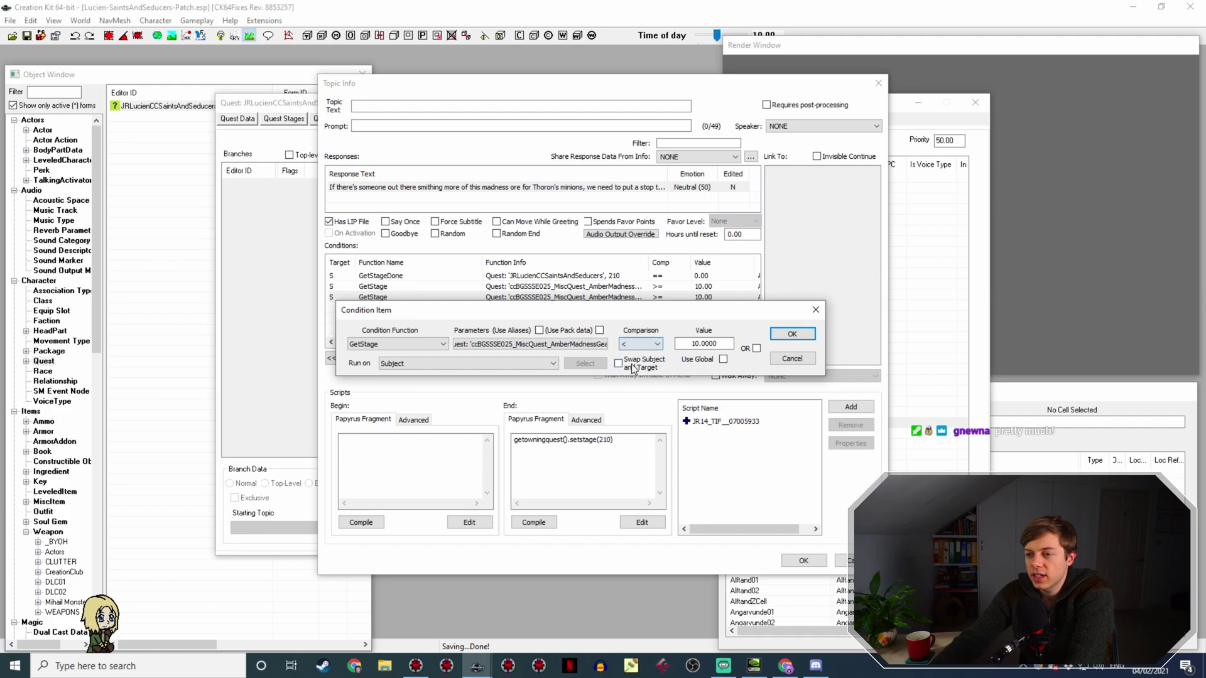
# Switch to SSEEdit, check the Note on Amber and Madness Ore's references and select the Amber and Madness Smithing quest.
pyautogui.click(415, 666)
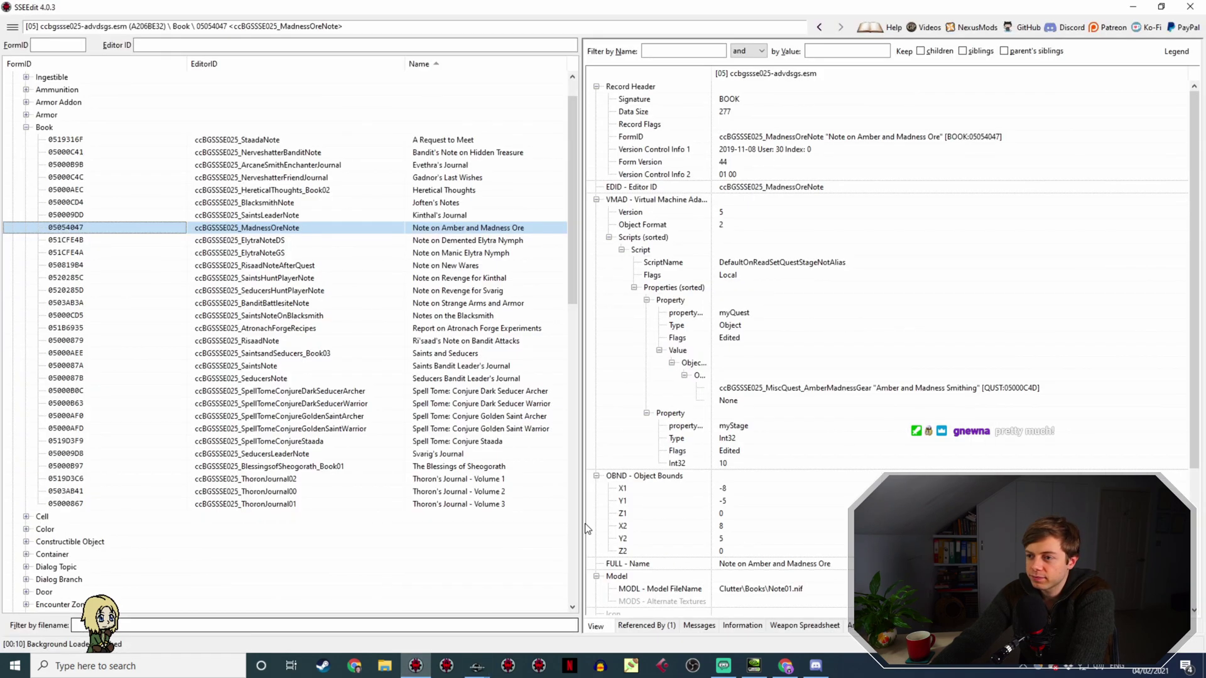
pyautogui.scroll(-2, 835, 403)
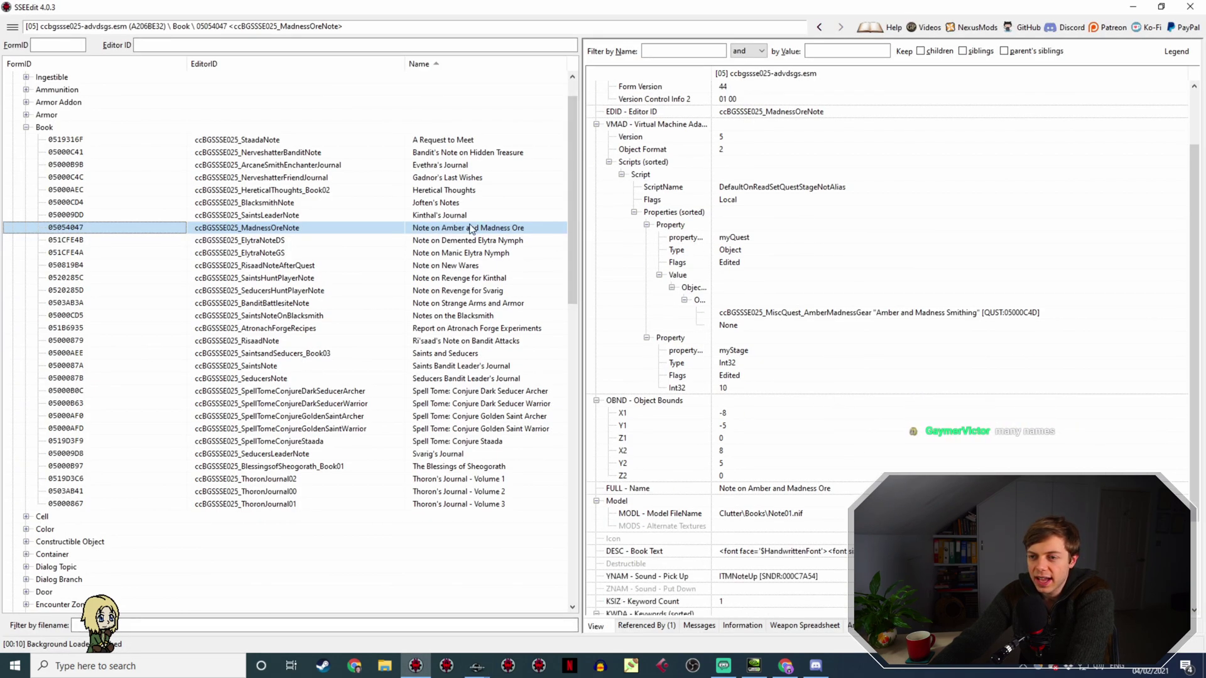
pyautogui.click(647, 627)
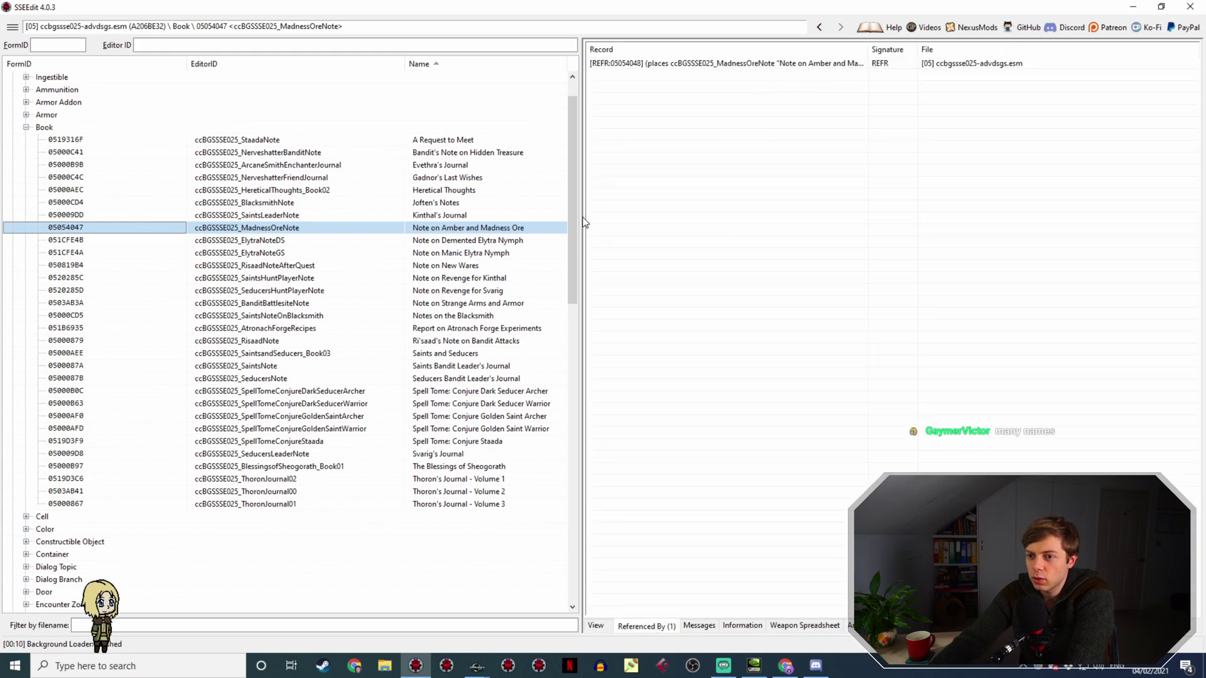
pyautogui.scroll(-13, 555, 345)
pyautogui.scroll(-5, 534, 383)
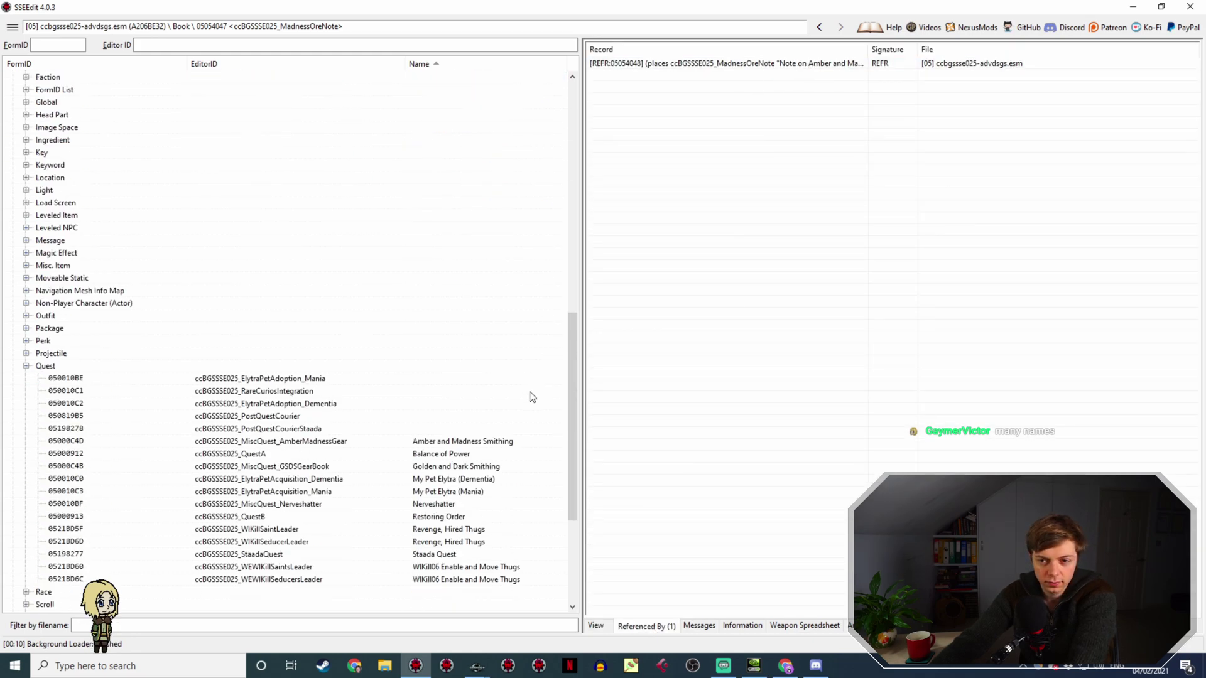
pyautogui.click(472, 329)
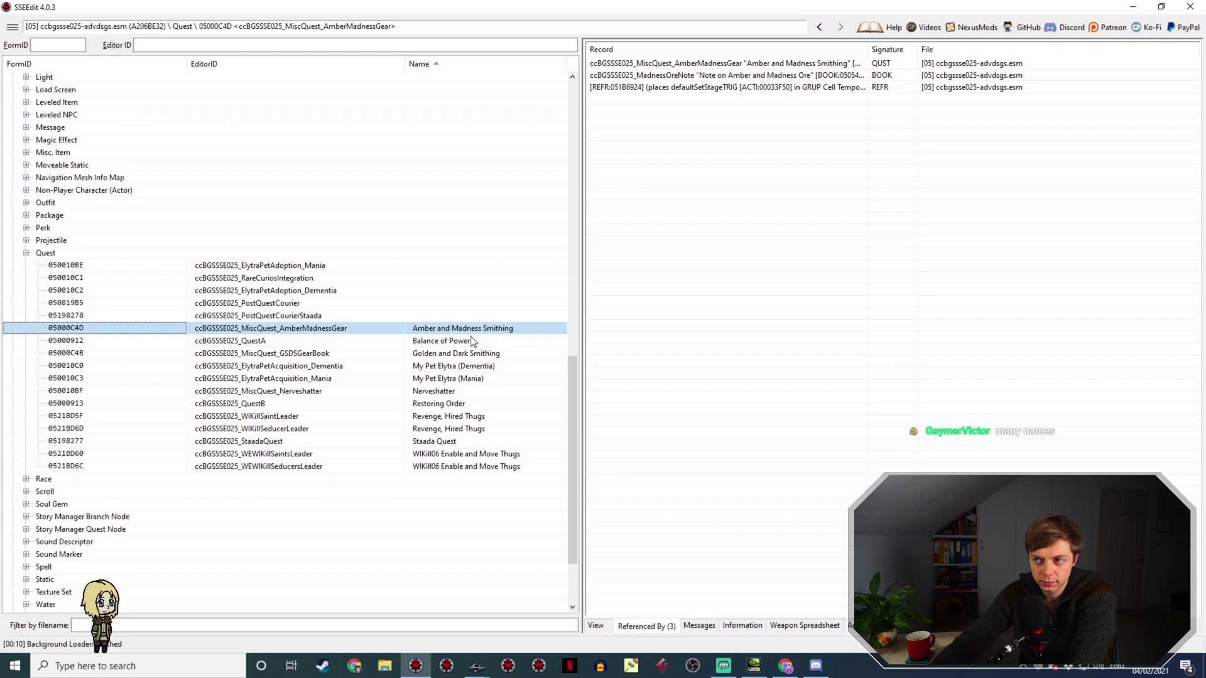
# Examine the Amber and Madness Smithing quest's script fragments, aliases and stages to find which stage completes it.
pyautogui.click(597, 626)
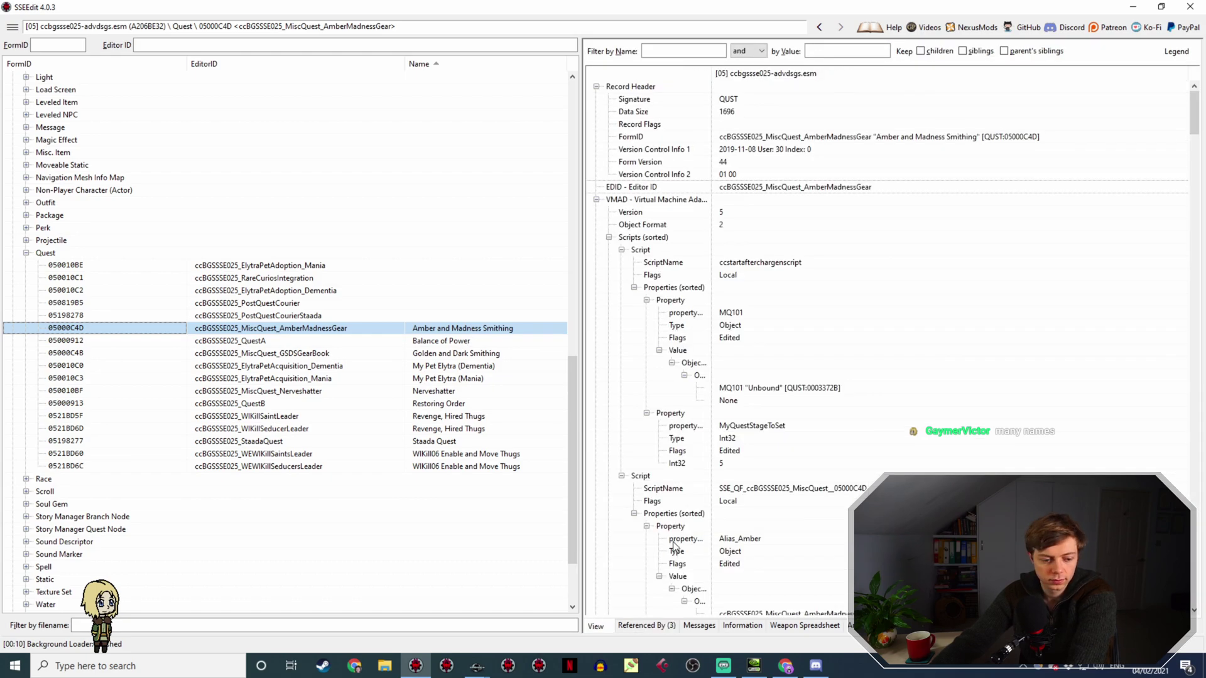
pyautogui.scroll(-5, 804, 308)
pyautogui.scroll(-15, 804, 308)
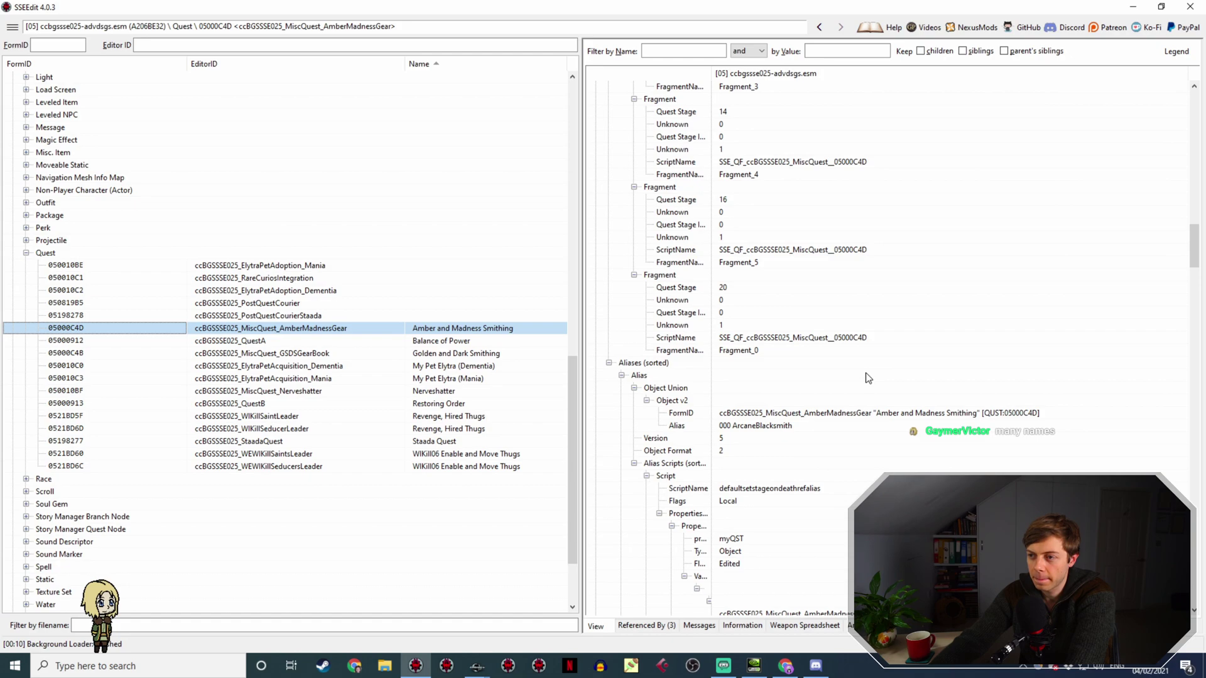
pyautogui.scroll(3, 875, 383)
pyautogui.scroll(-7, 907, 411)
pyautogui.scroll(-10, 909, 419)
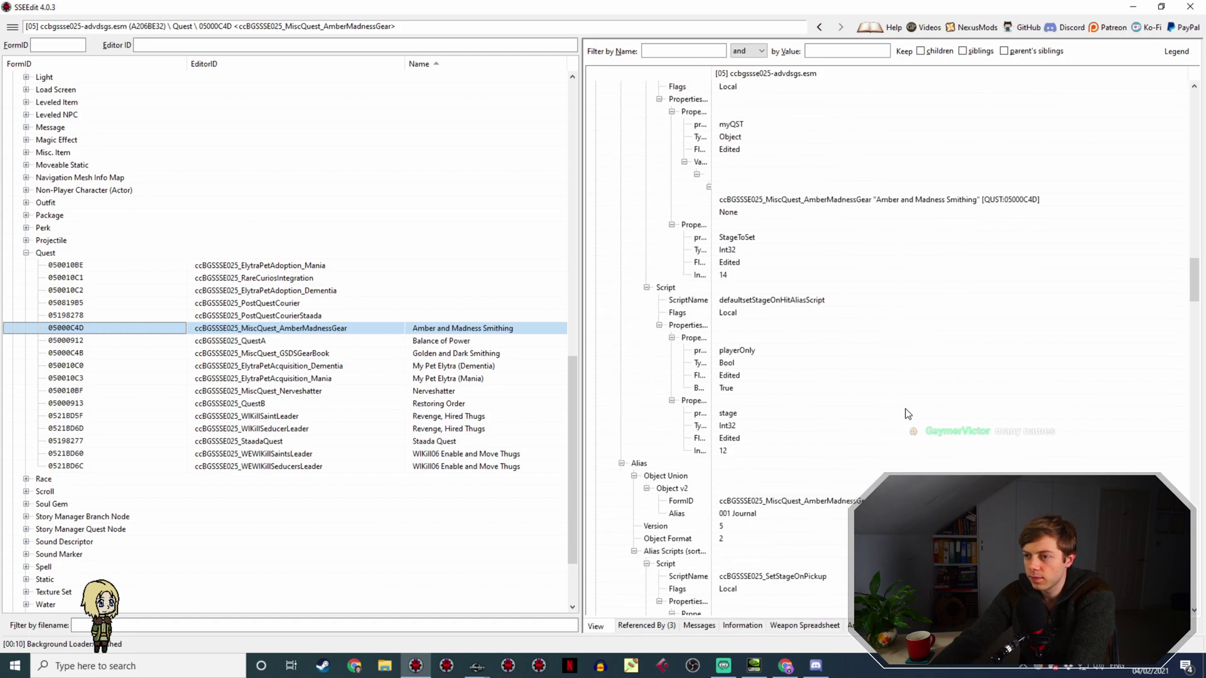
pyautogui.scroll(-14, 912, 430)
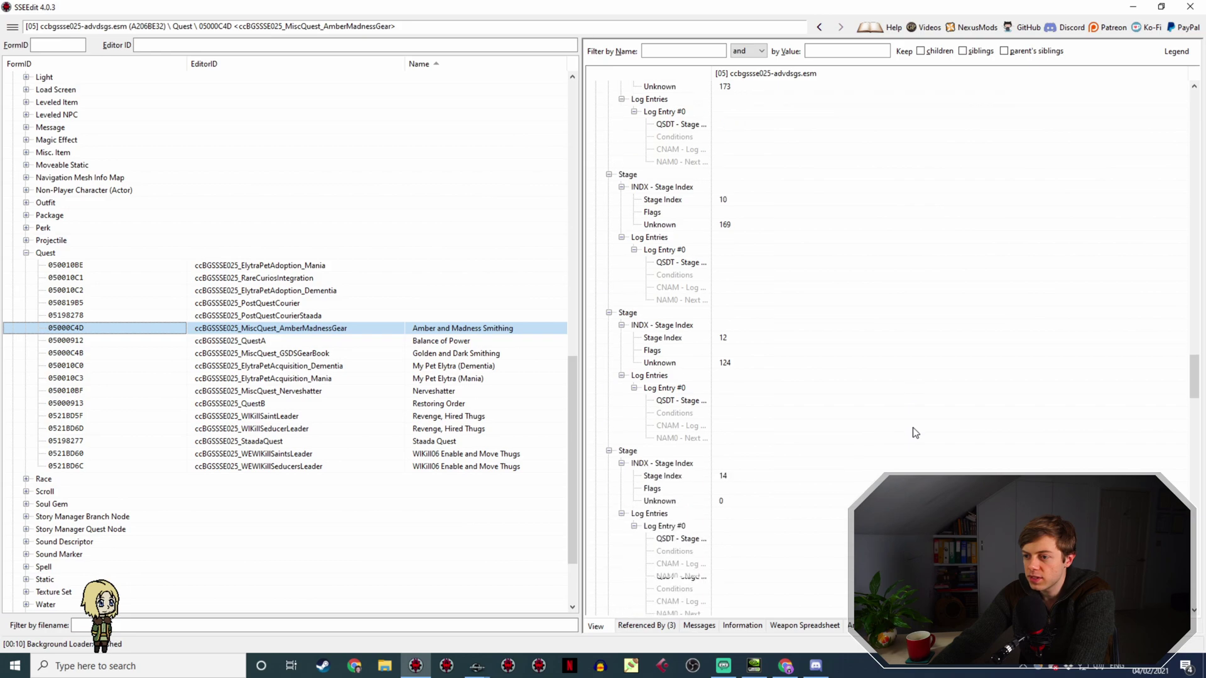
pyautogui.scroll(10, 904, 429)
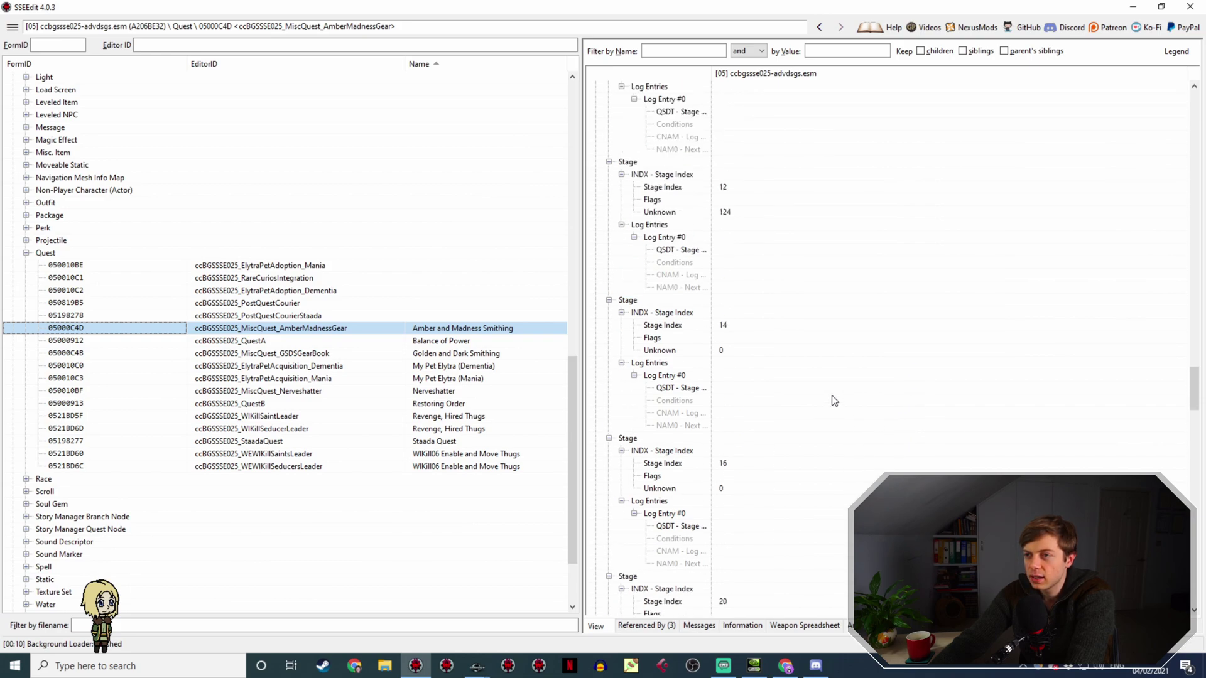
pyautogui.scroll(-11, 770, 345)
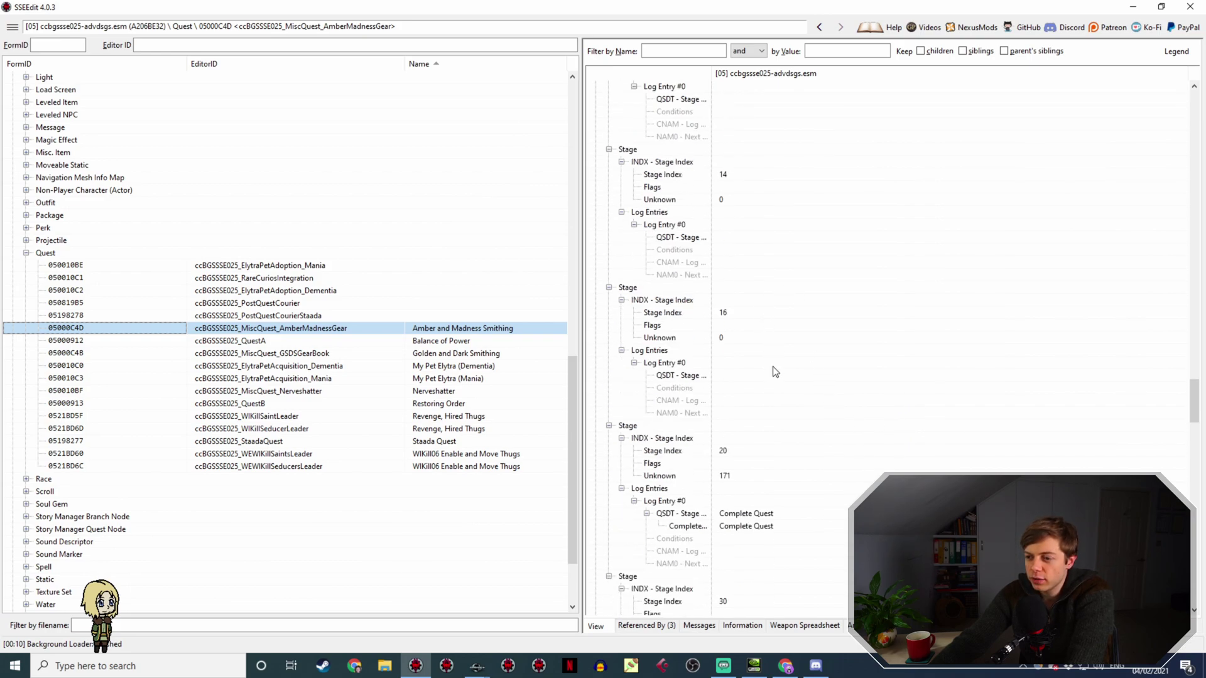
pyautogui.scroll(3, 804, 348)
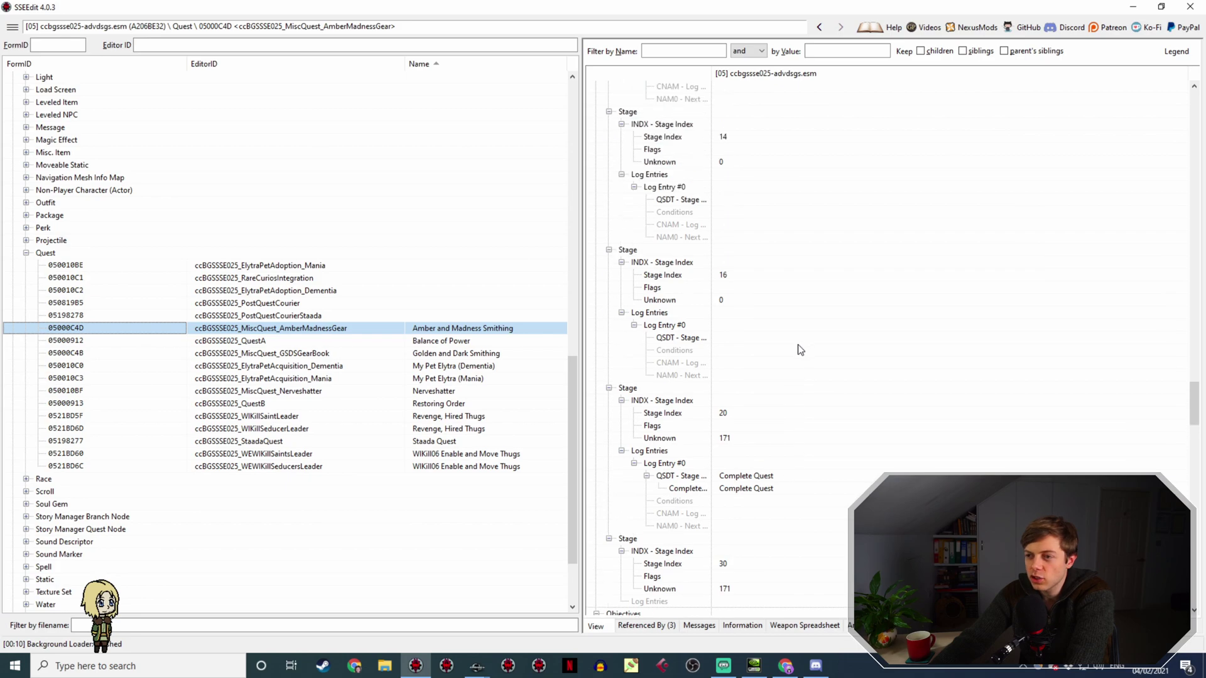
# Return to the Creation Kit and set the duplicated GetStage condition's upper limit to 20.
pyautogui.click(490, 666)
pyautogui.click(518, 645)
pyautogui.click(686, 343)
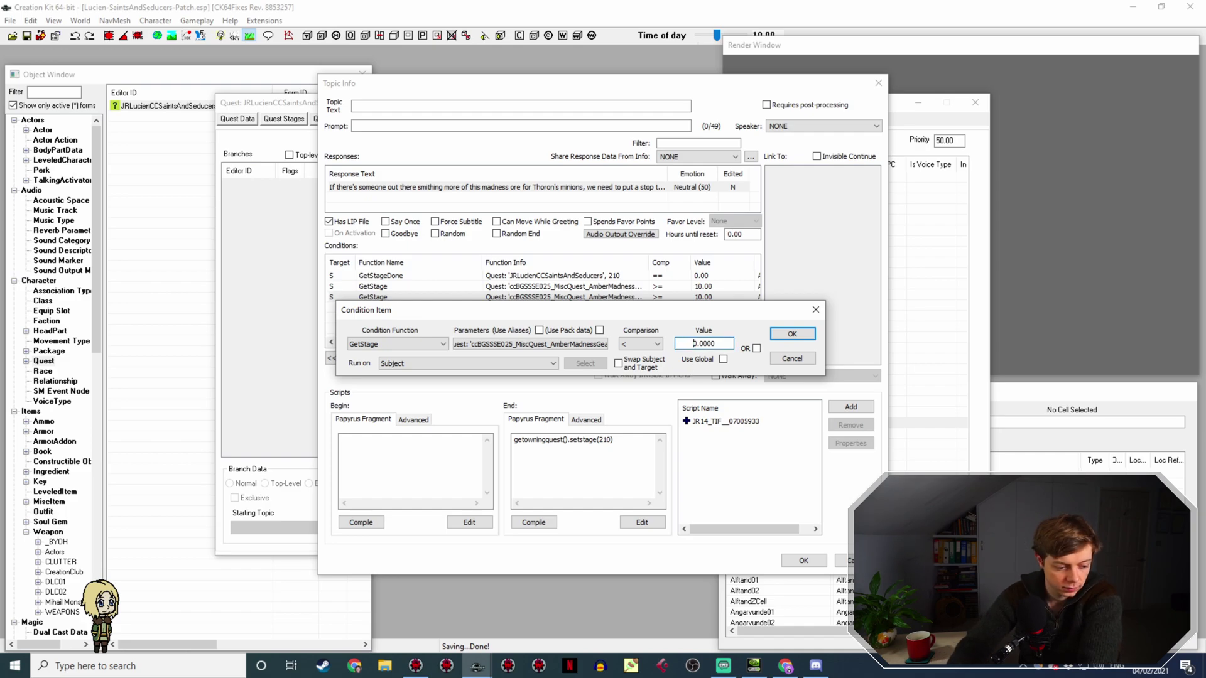
pyautogui.press('Delete')
pyautogui.write('2')
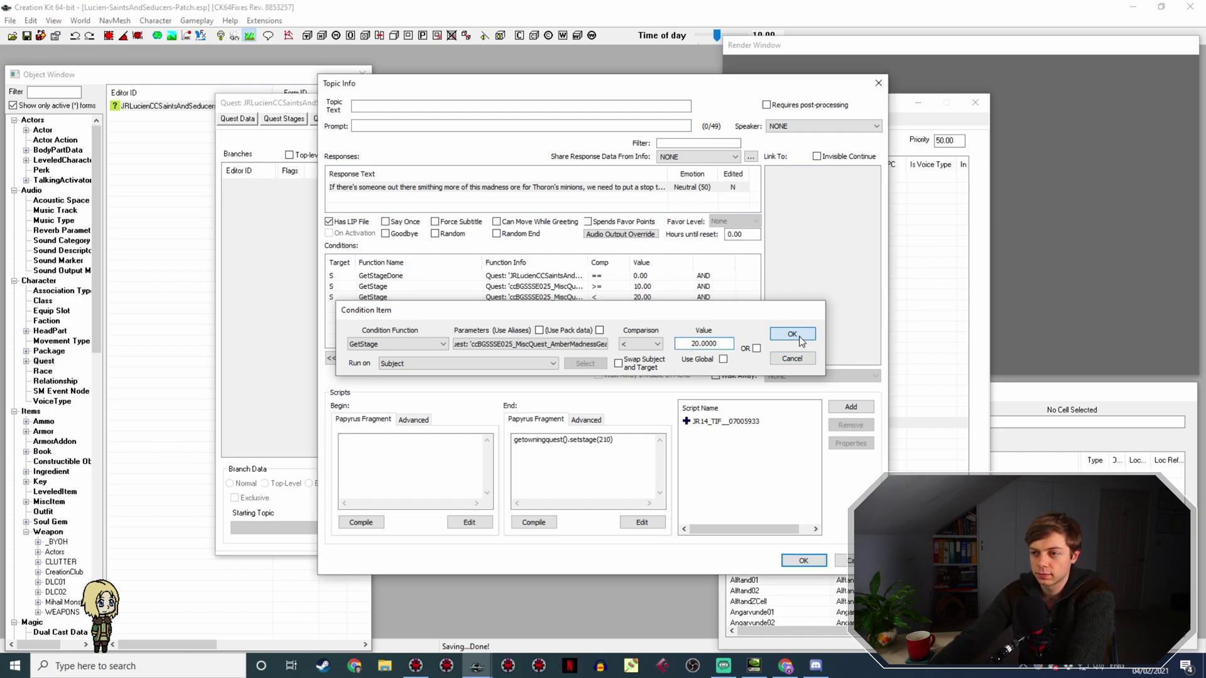
pyautogui.click(792, 333)
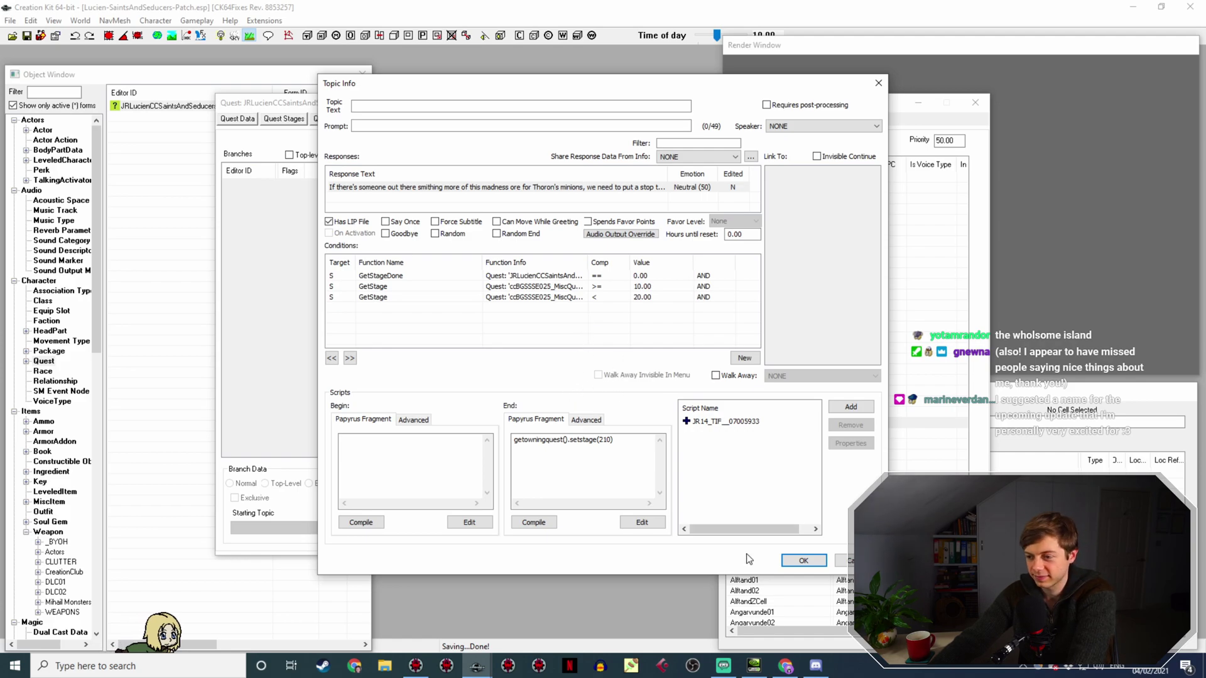
# Accept the idle line's topic info, close the JRLucienCCSaintsAndSeducers quest with its changes and save the plugin.
pyautogui.click(802, 563)
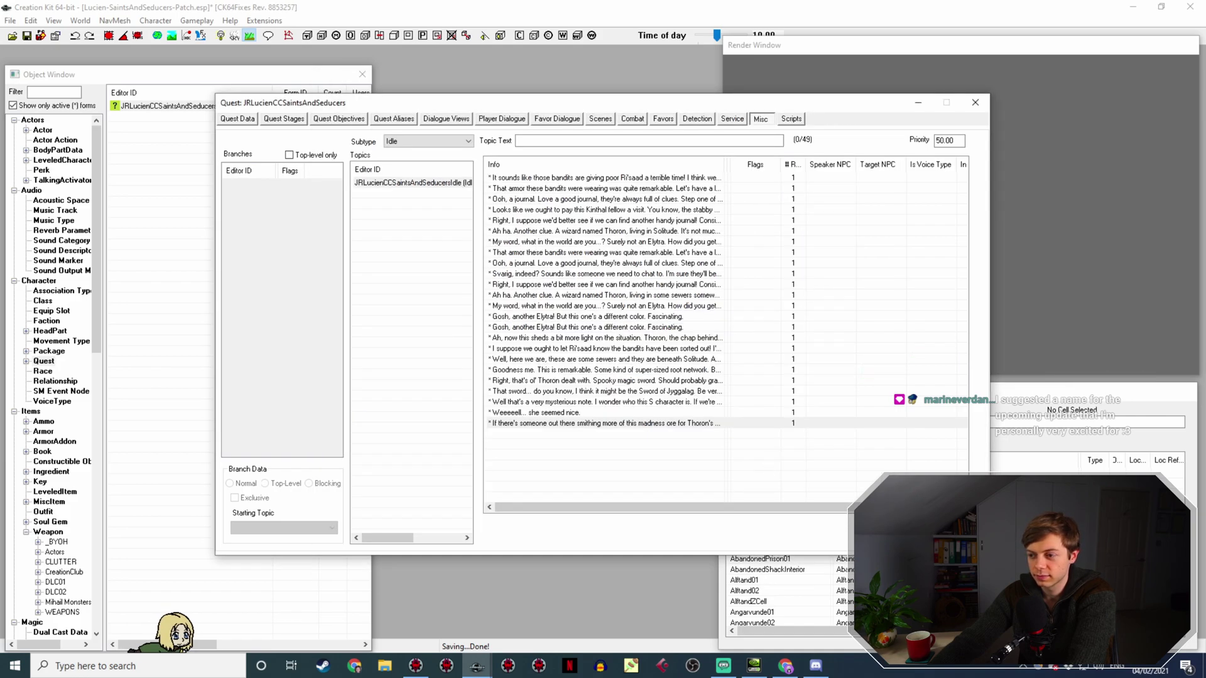
pyautogui.click(892, 535)
pyautogui.click(25, 41)
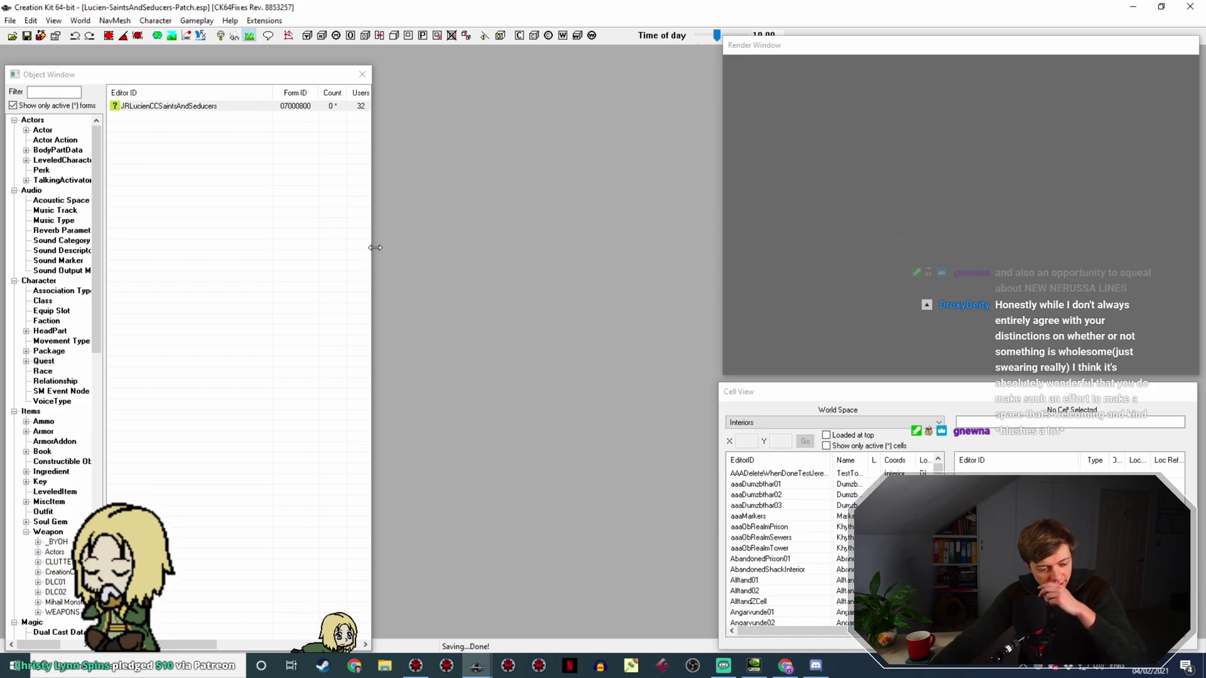
# Widen the Object Window and list all quests instead of only the active forms.
pyautogui.moveTo(375, 247); pyautogui.dragTo(554, 228)
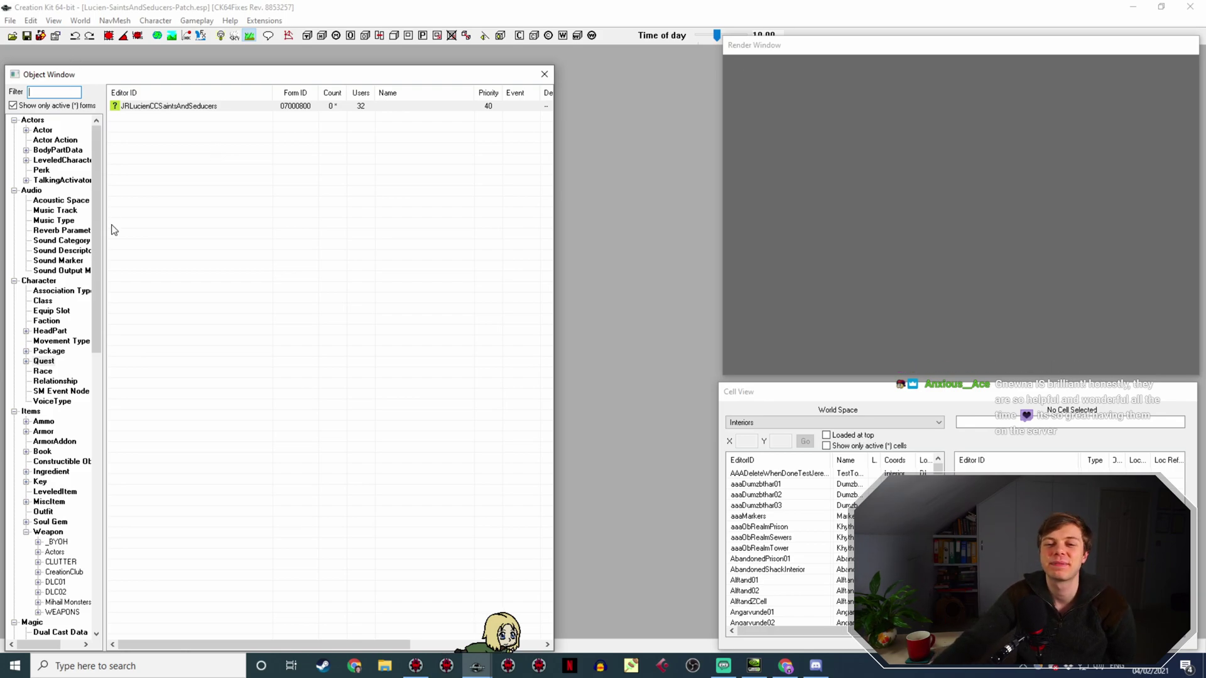
pyautogui.click(81, 107)
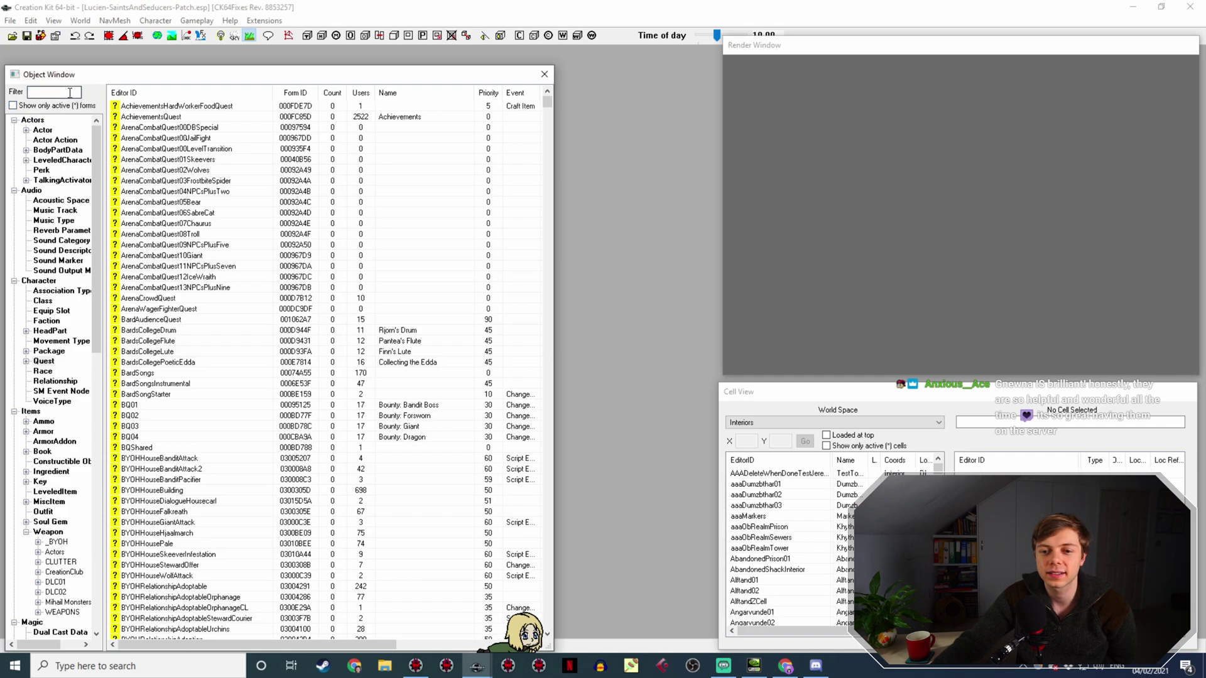
pyautogui.click(70, 92)
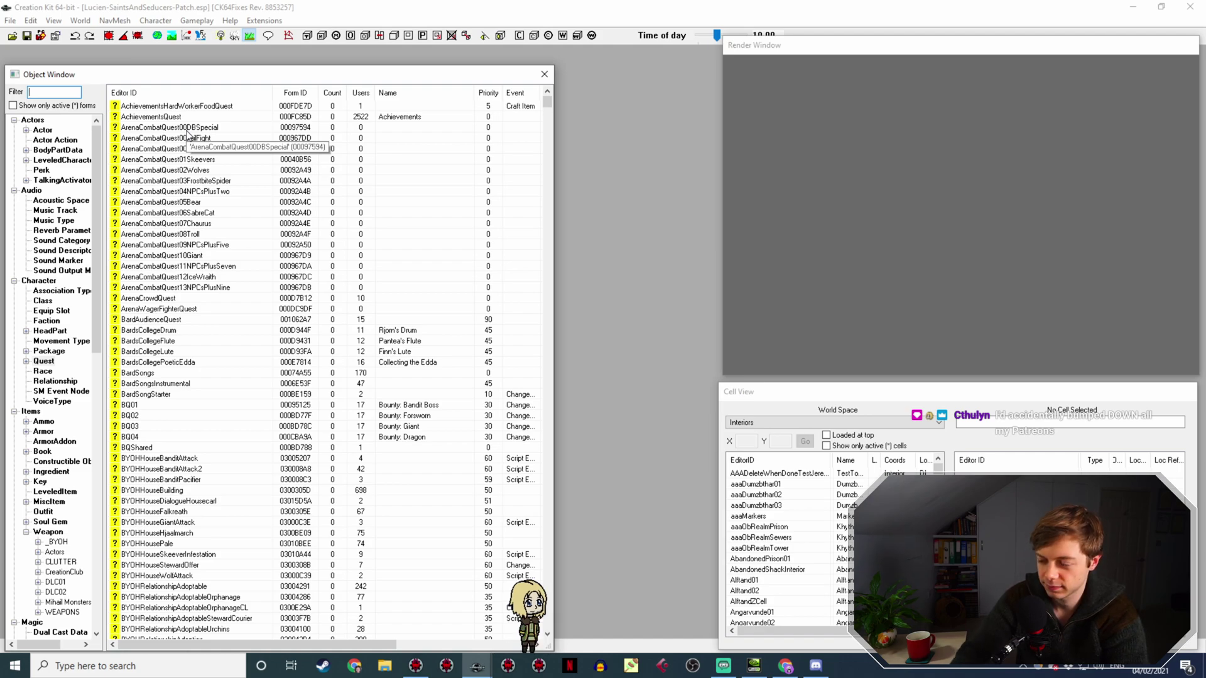
# Switch to Streamlabs OBS to change the stream's active scene.
pyautogui.click(722, 664)
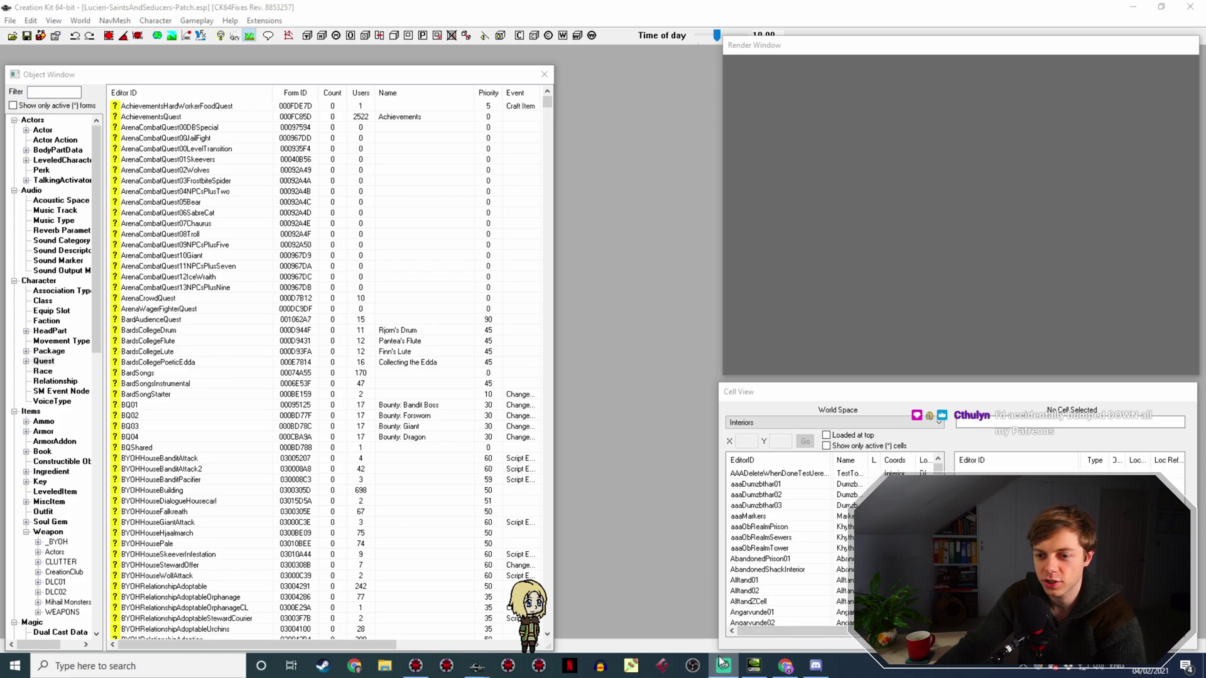
pyautogui.click(725, 604)
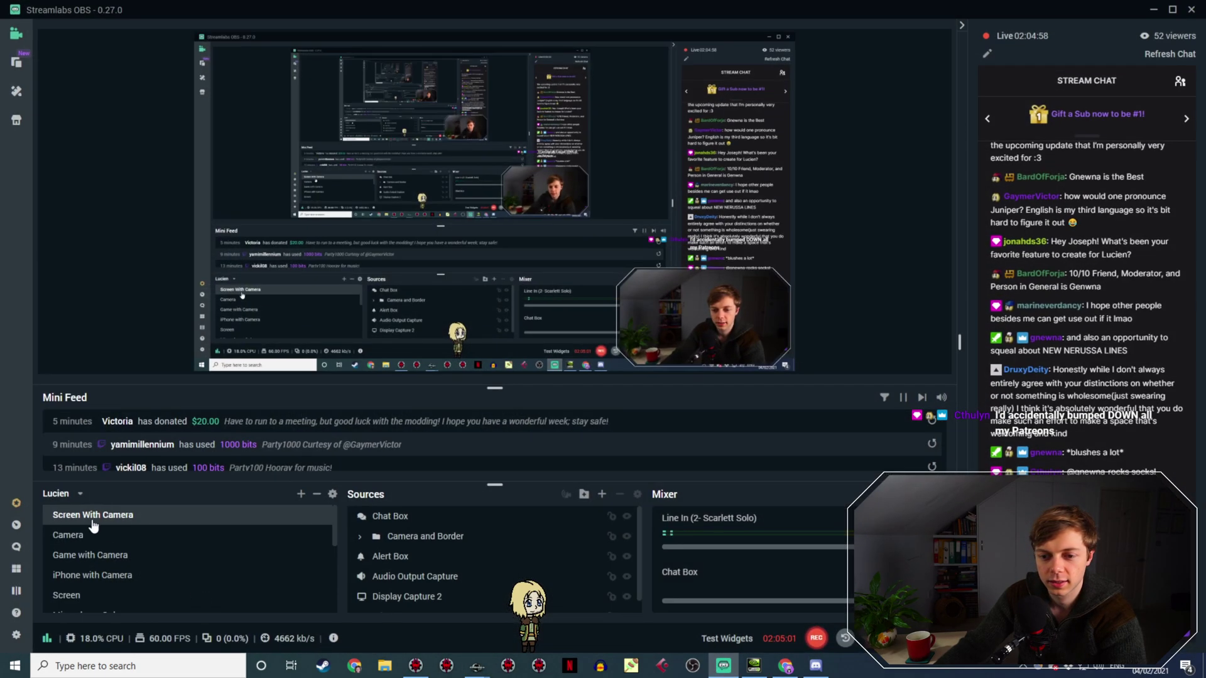
pyautogui.click(93, 532)
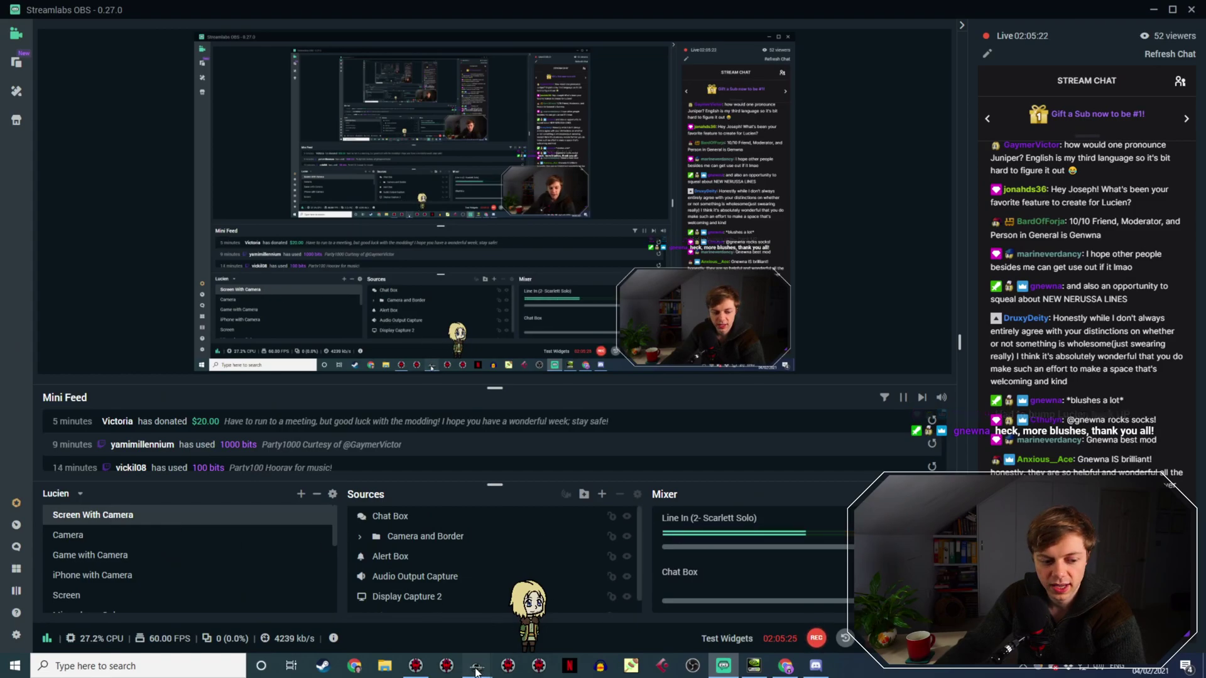
# Return to the Creation Kit and filter the quest list by "jrlucien".
pyautogui.moveTo(477, 665)
pyautogui.click(533, 625)
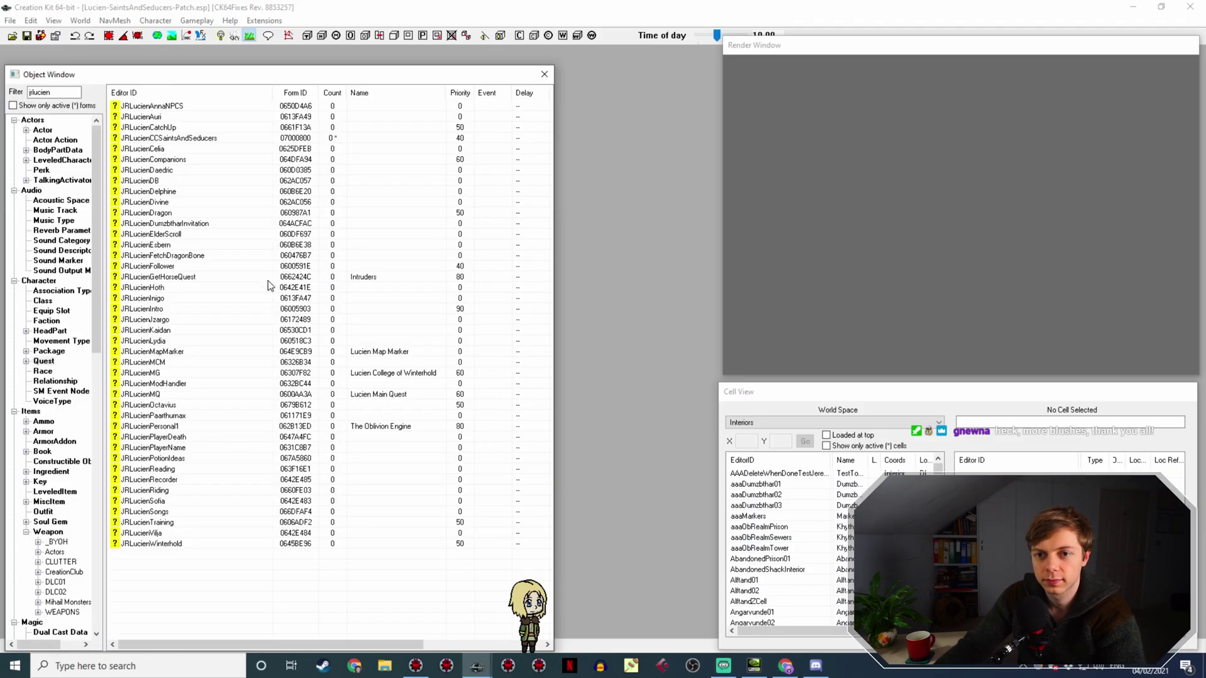
# Open the JRLucienFollower quest, examine the packages and factions of its aliases, and close the quest.
pyautogui.click(164, 267)
pyautogui.doubleClick(163, 267)
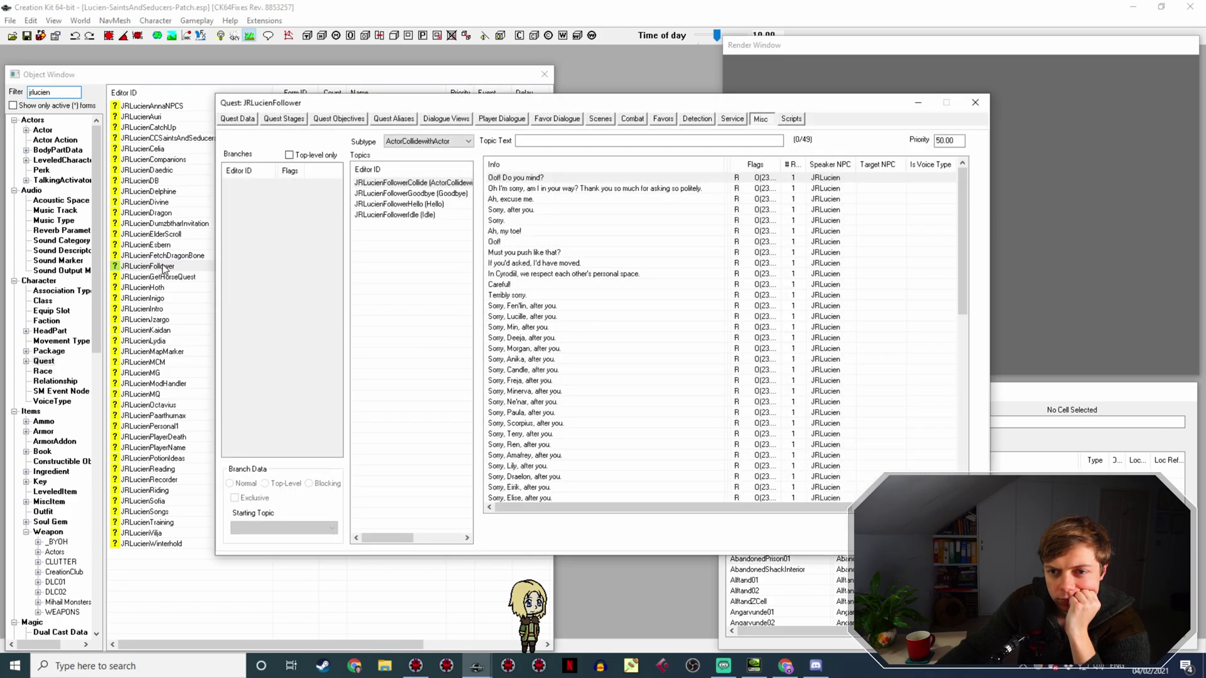
pyautogui.click(387, 119)
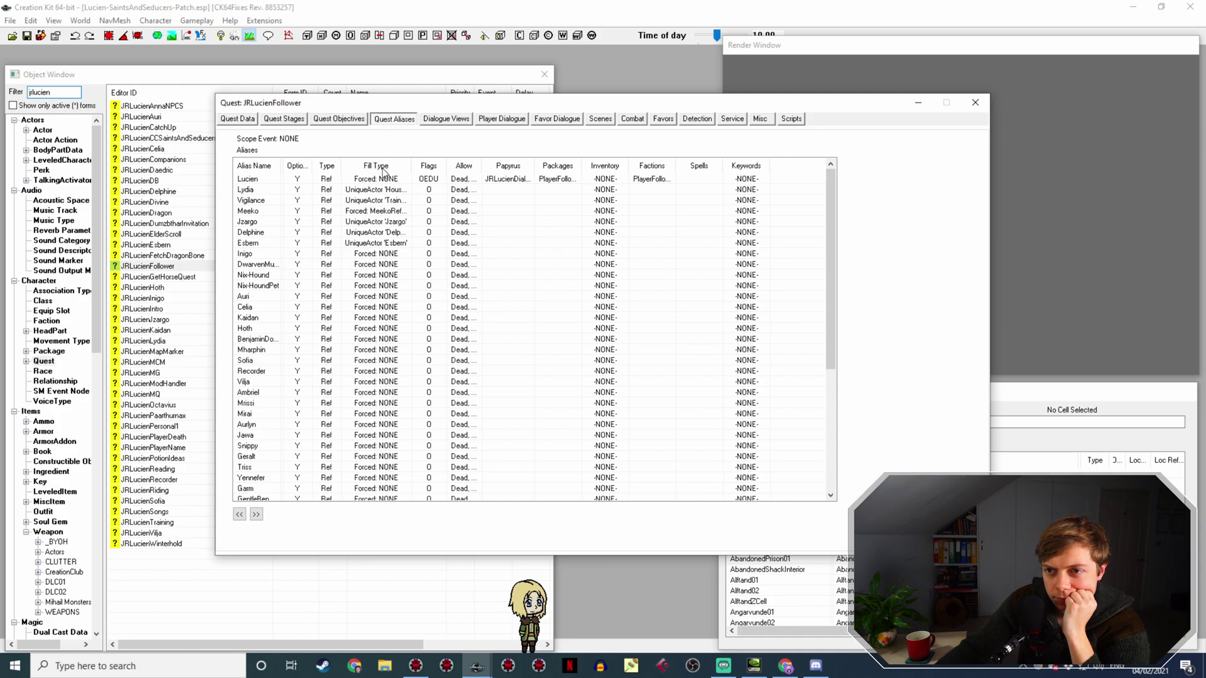
pyautogui.moveTo(535, 166)
pyautogui.mouseDown()
pyautogui.moveTo(599, 166)
pyautogui.moveTo(558, 166)
pyautogui.mouseUp()
pyautogui.moveTo(653, 168); pyautogui.dragTo(713, 166)
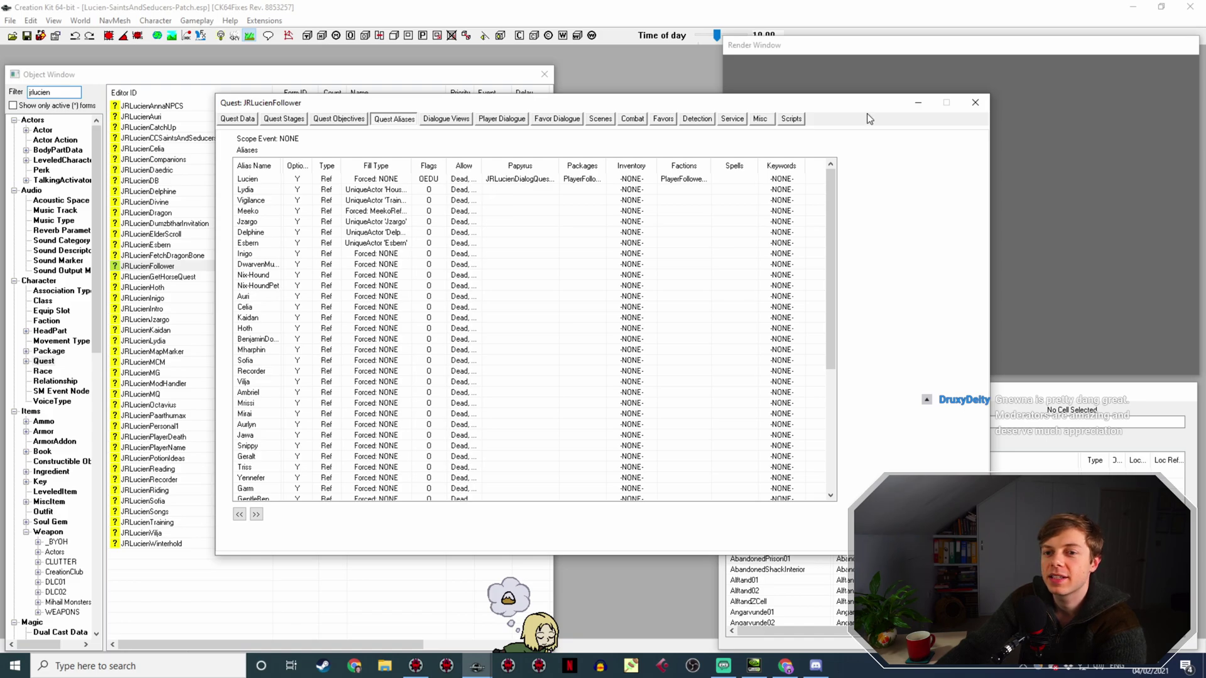
pyautogui.click(976, 102)
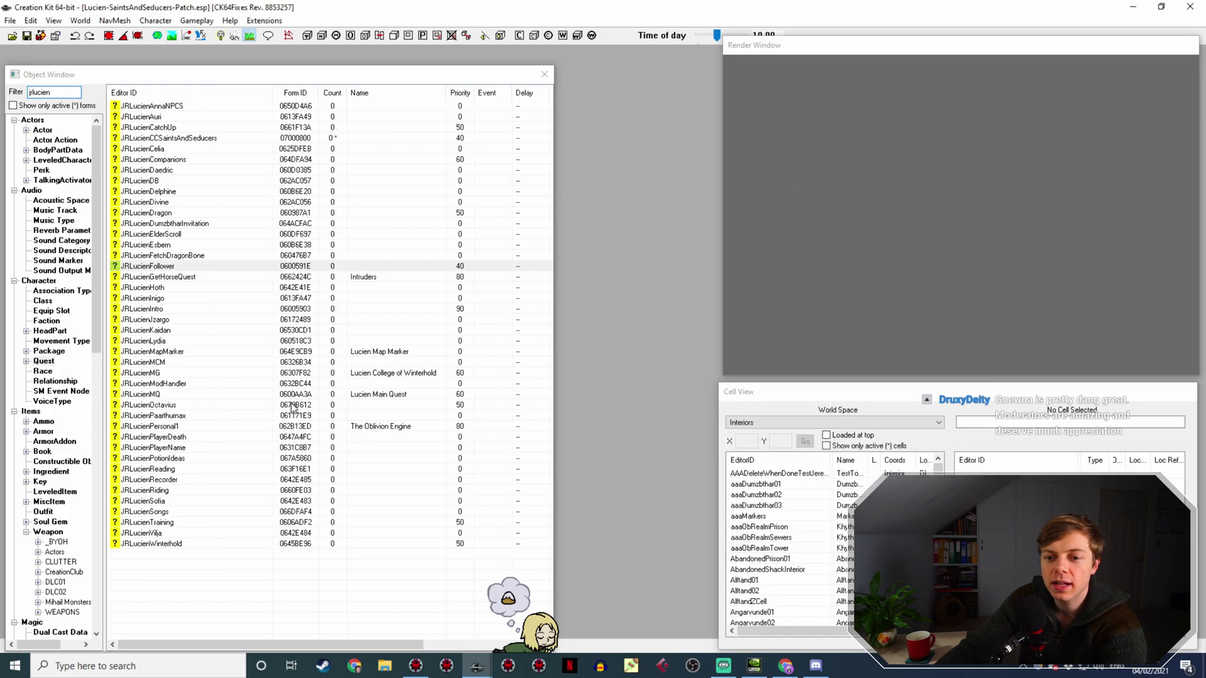
# Open the JRLucienTraining quest and read the combat state change script attached to its Lucien alias, leaving the alias unchanged.
pyautogui.doubleClick(173, 524)
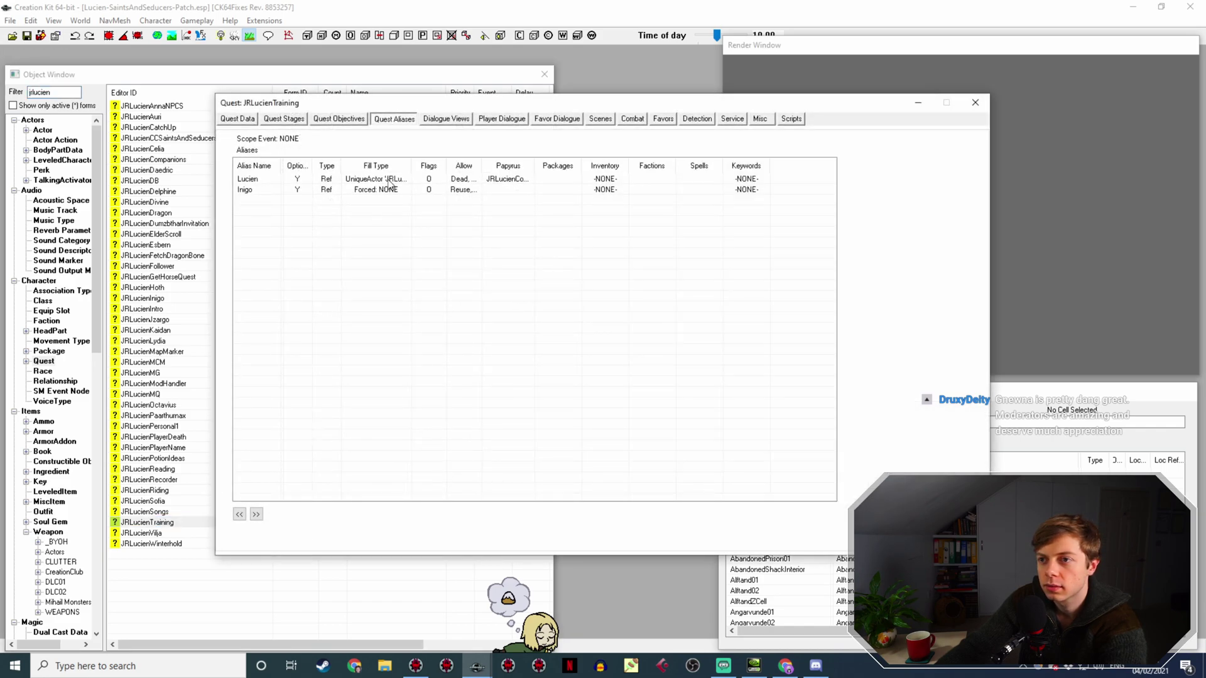
pyautogui.moveTo(537, 165); pyautogui.dragTo(626, 166)
pyautogui.doubleClick(578, 180)
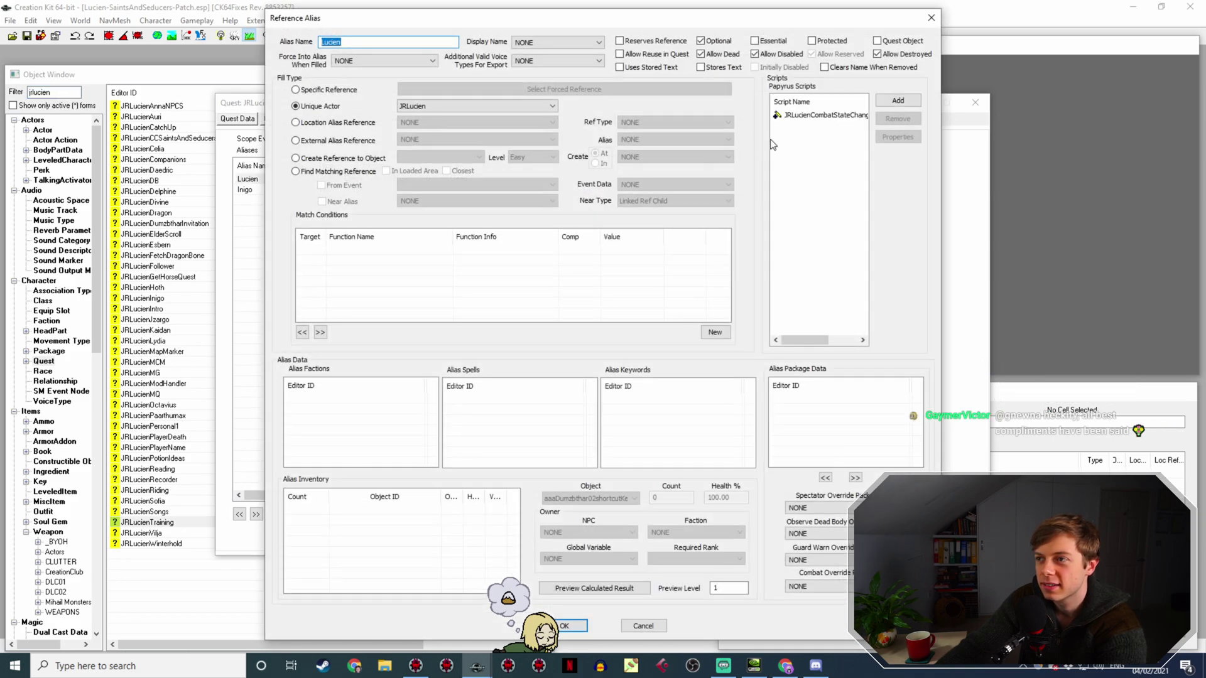
pyautogui.rightClick(815, 119)
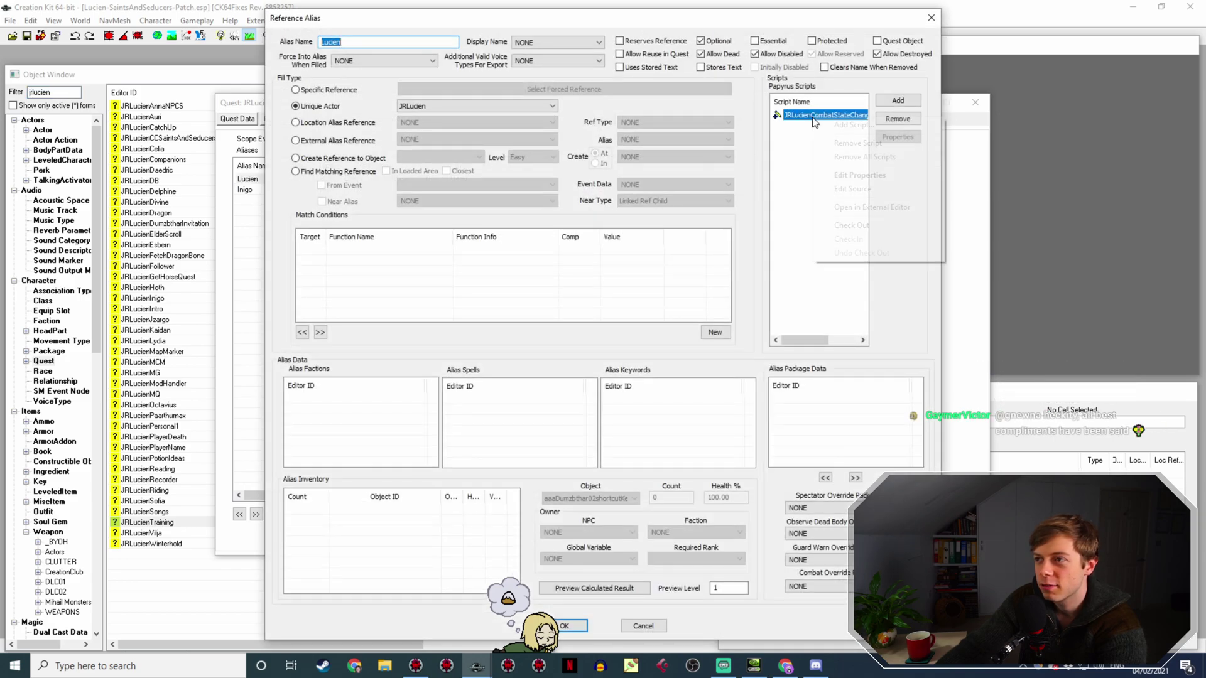
pyautogui.click(854, 189)
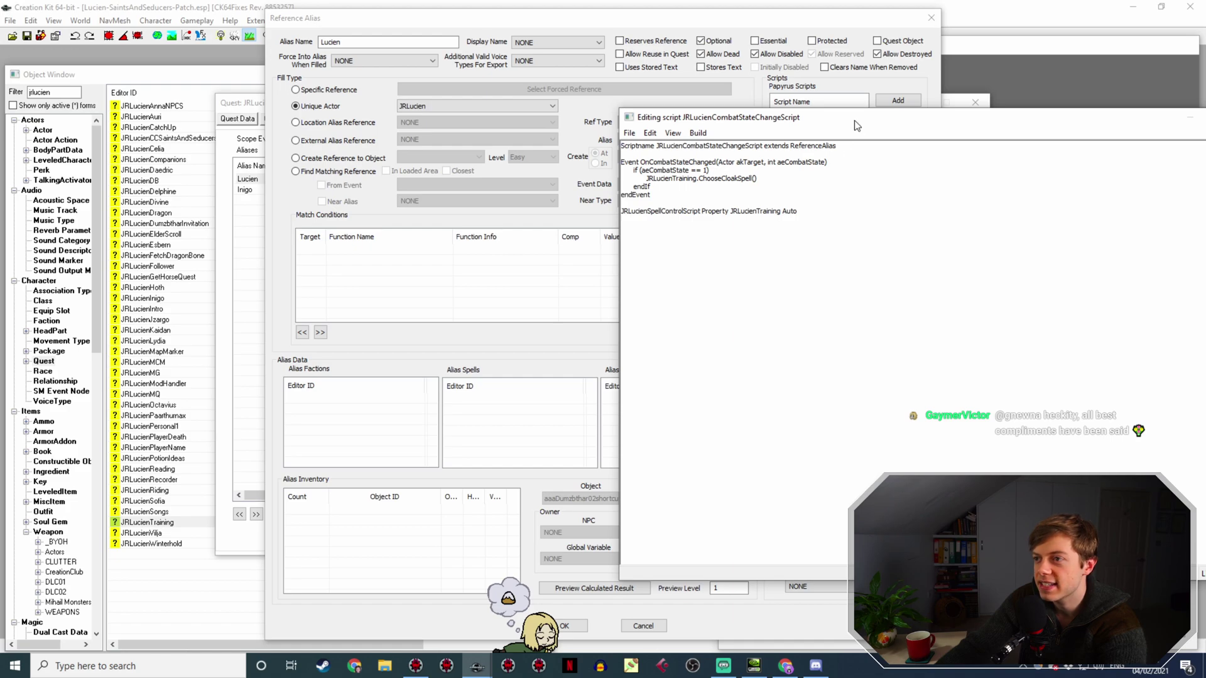
pyautogui.moveTo(855, 126); pyautogui.dragTo(496, 150)
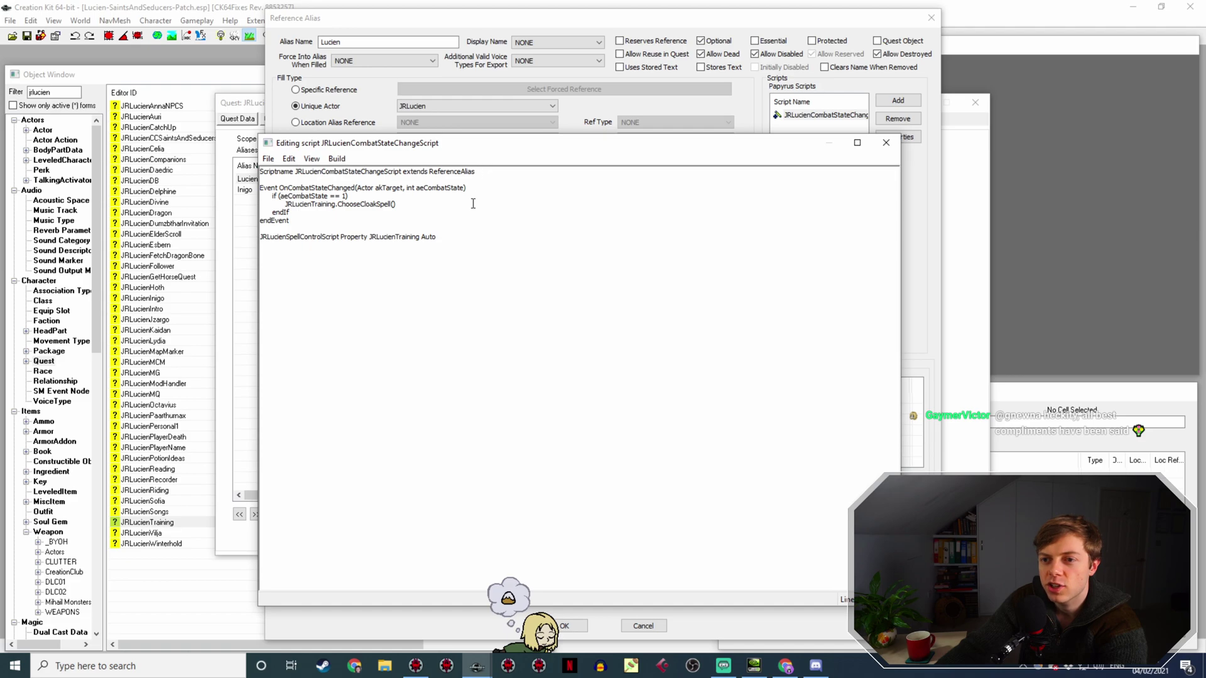
pyautogui.click(885, 143)
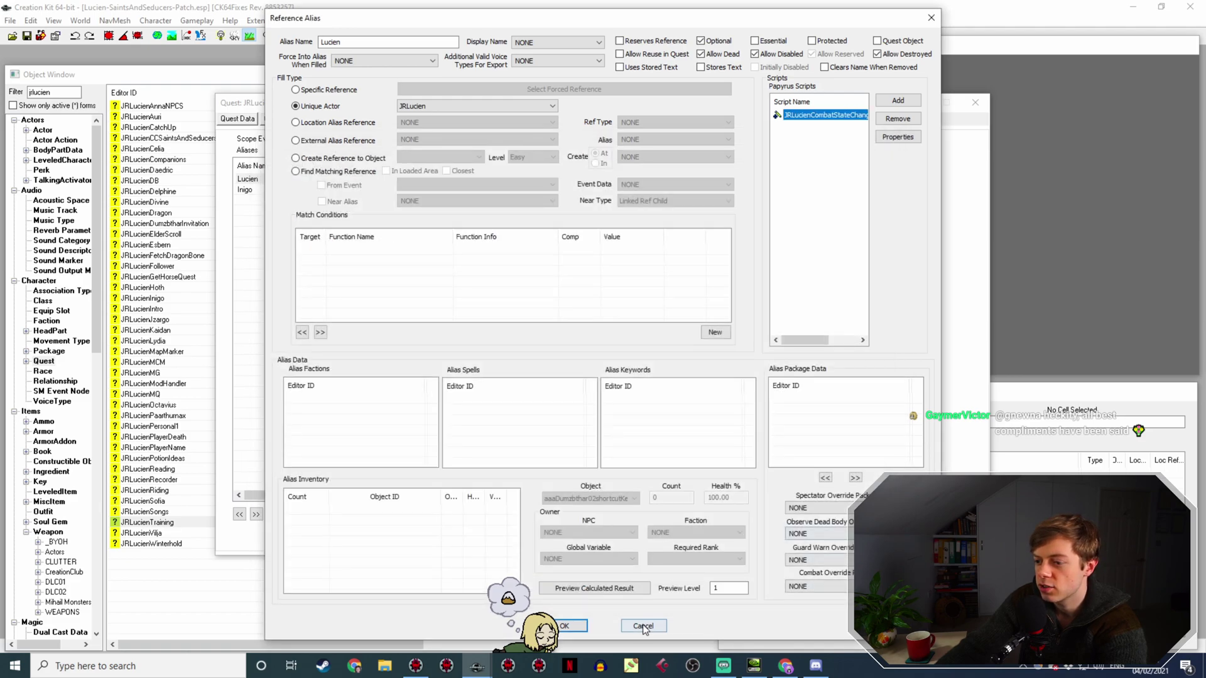
pyautogui.click(643, 626)
# Open the source of the training quest's JRLucienSpellControlScript and examine the resistance and keyword checks in its ChooseCloakSpell function.
pyautogui.click(792, 118)
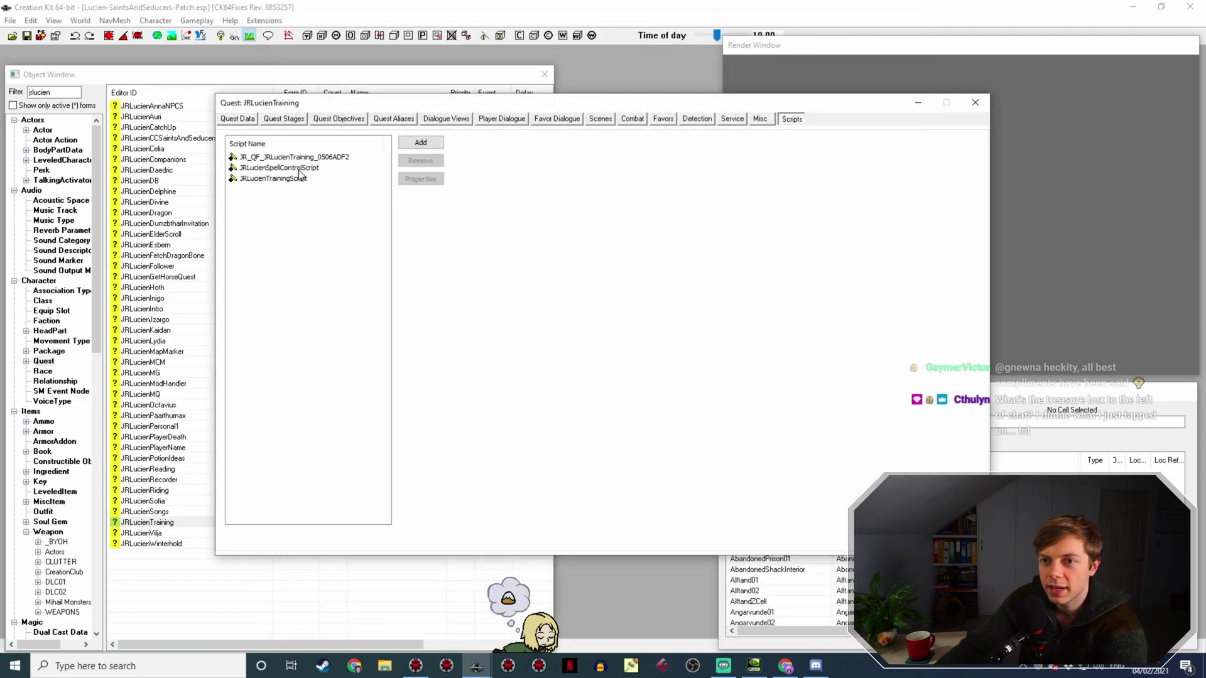
pyautogui.rightClick(295, 168)
pyautogui.click(336, 245)
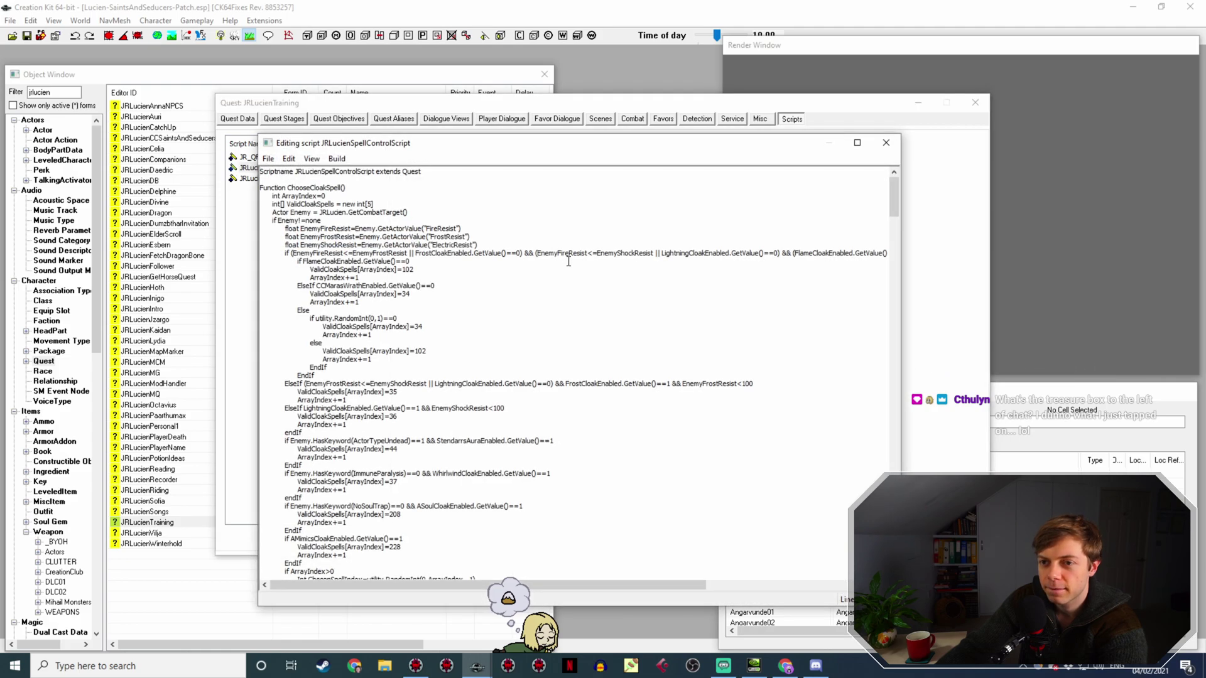
pyautogui.scroll(-1, 569, 262)
pyautogui.scroll(1, 568, 261)
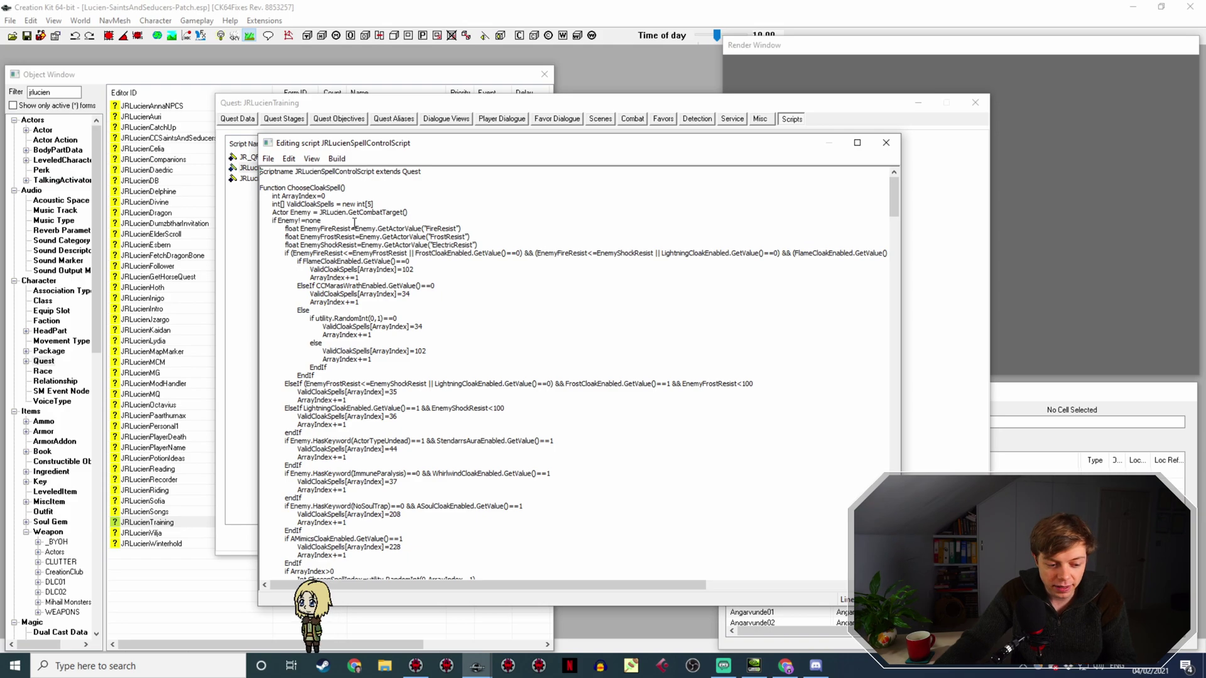
pyautogui.scroll(-1, 398, 232)
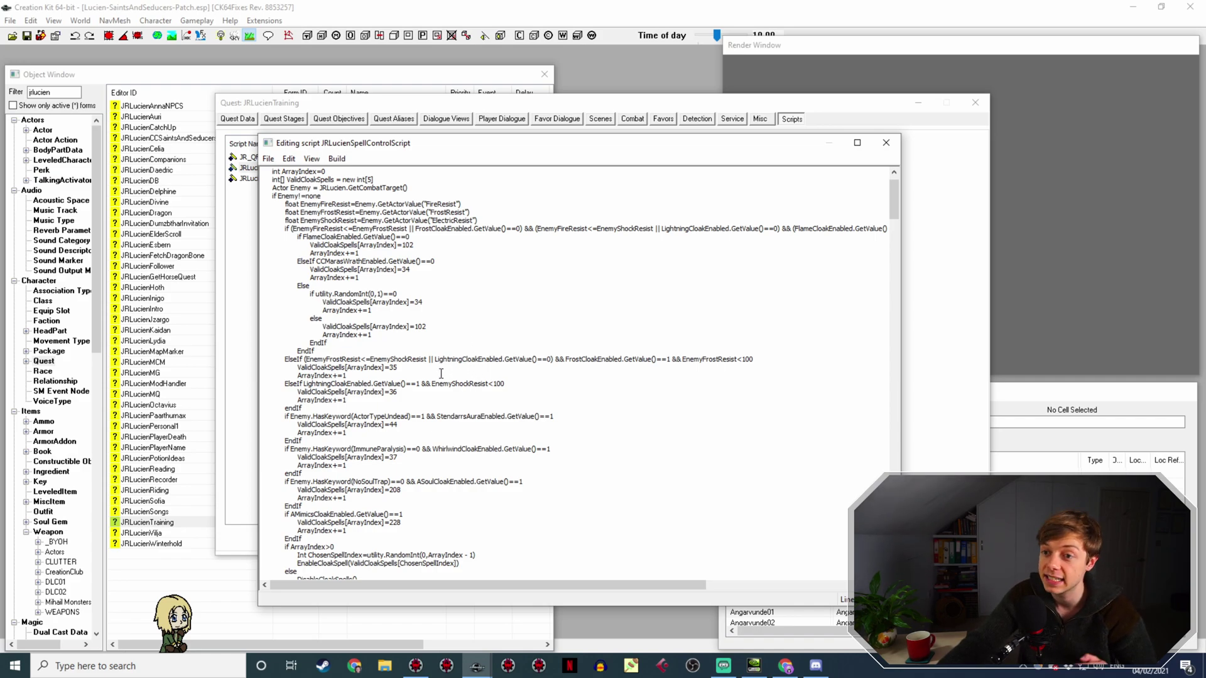
pyautogui.scroll(-2, 454, 365)
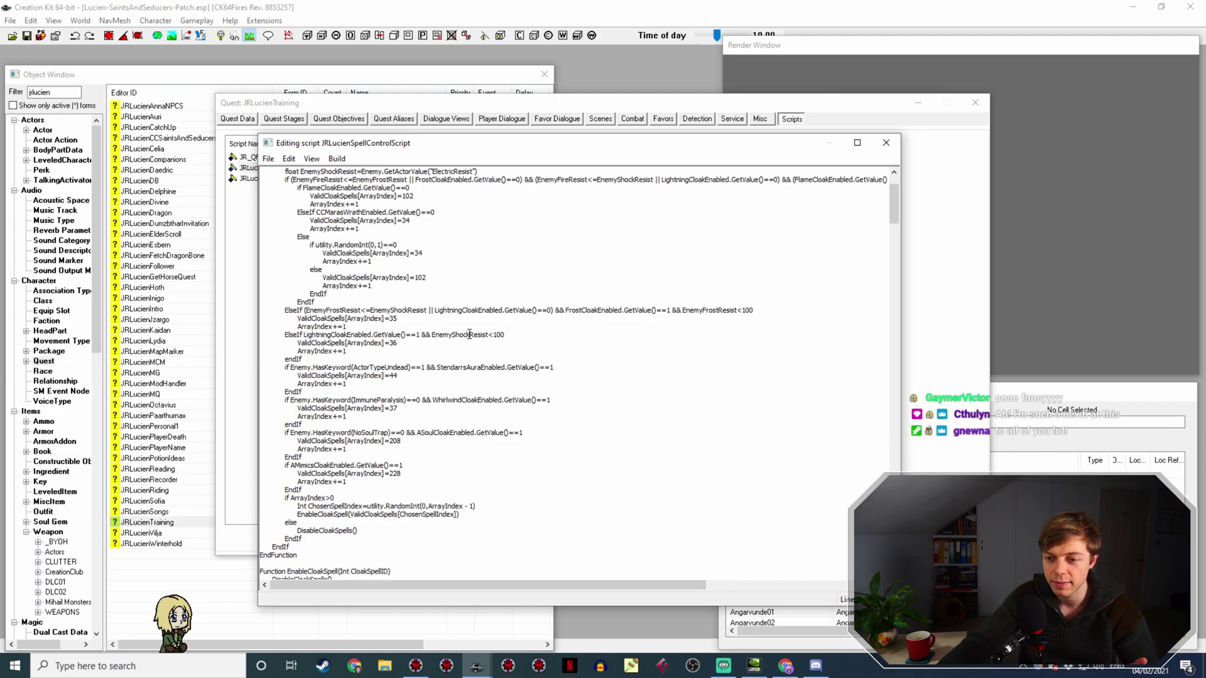
pyautogui.scroll(-1, 469, 358)
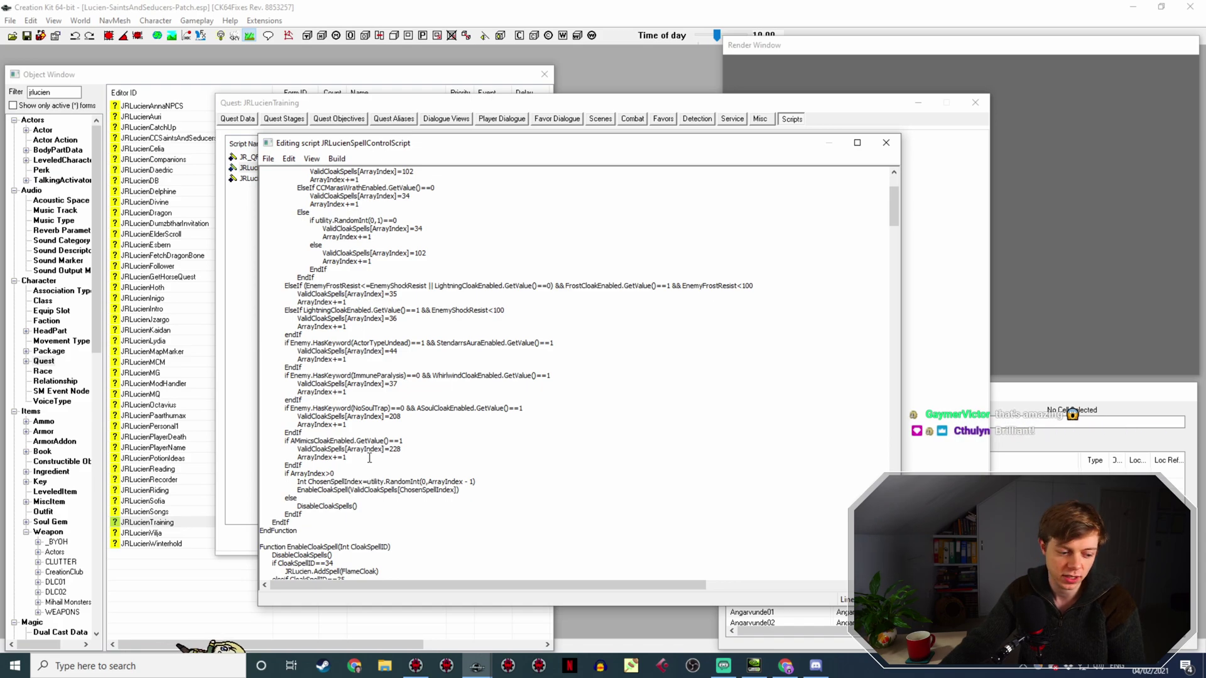
pyautogui.scroll(3, 387, 411)
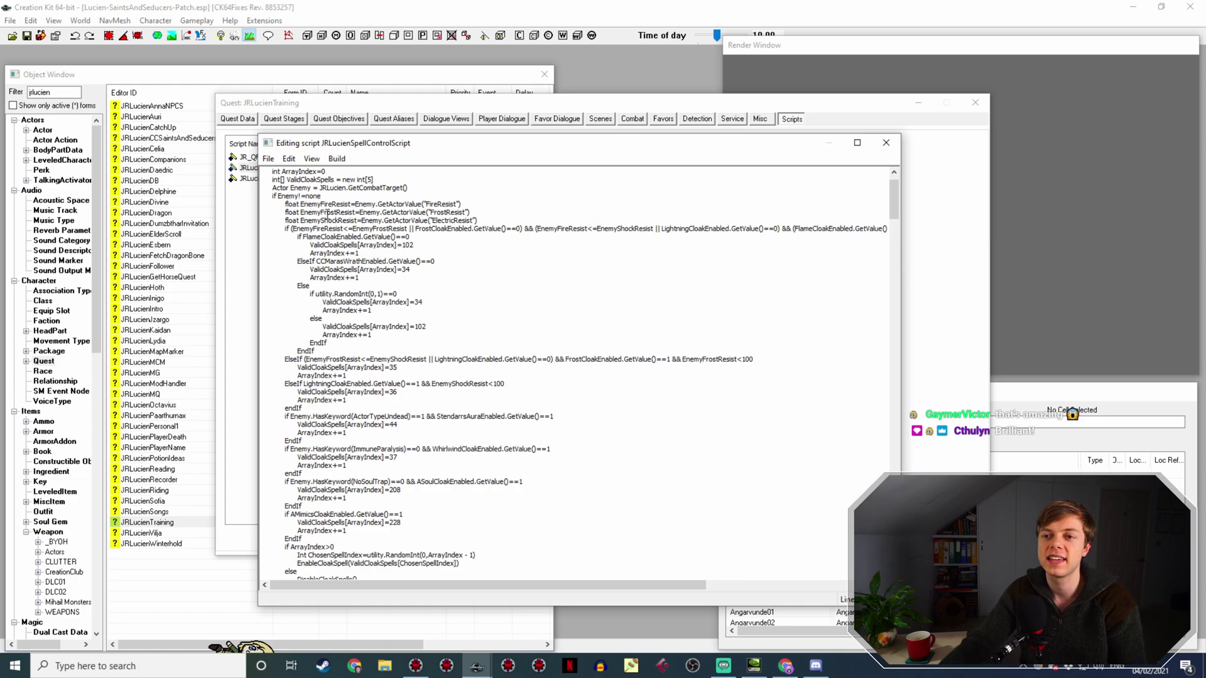
pyautogui.scroll(-2, 500, 509)
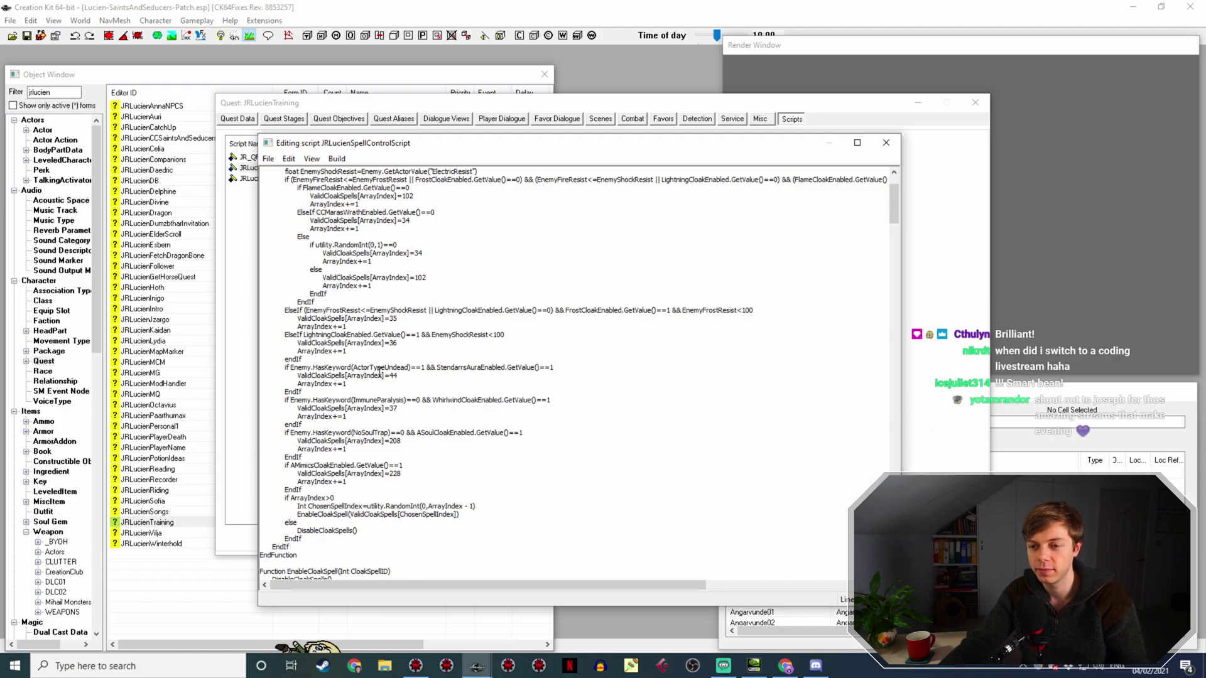
pyautogui.scroll(-1, 382, 319)
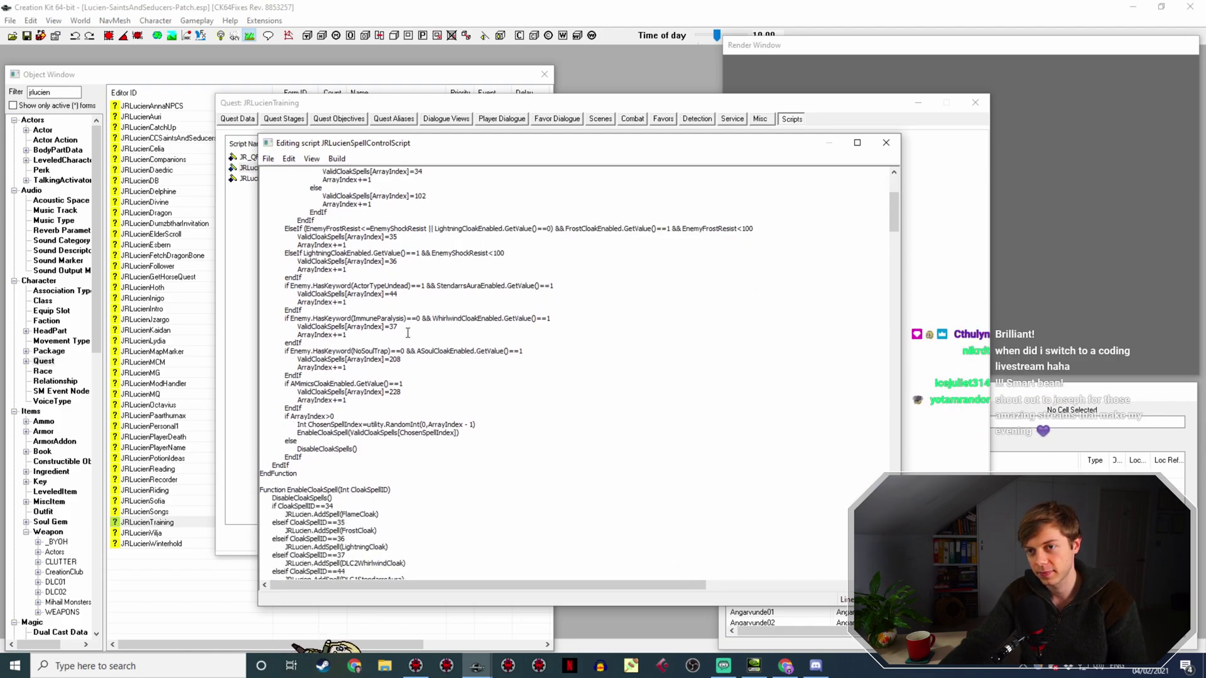
pyautogui.scroll(4, 364, 226)
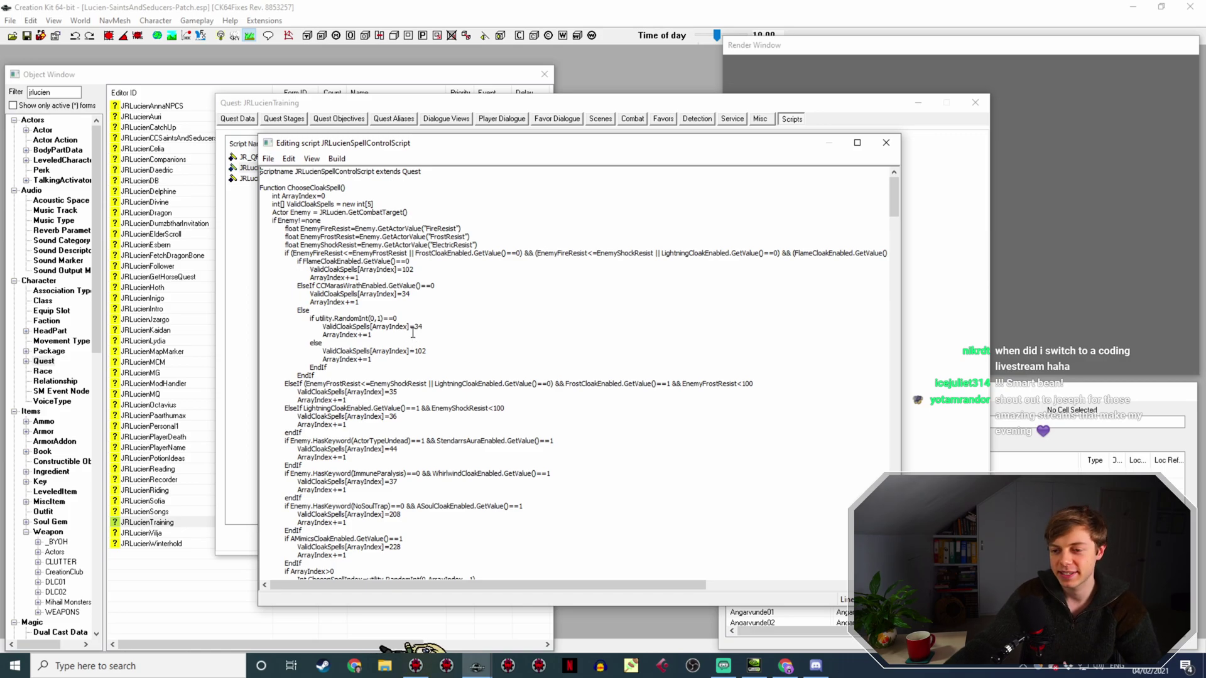
# Check how ChooseCloakSpell picks a random valid spell and passes it to the EnableCloakSpell function.
pyautogui.scroll(-9, 410, 357)
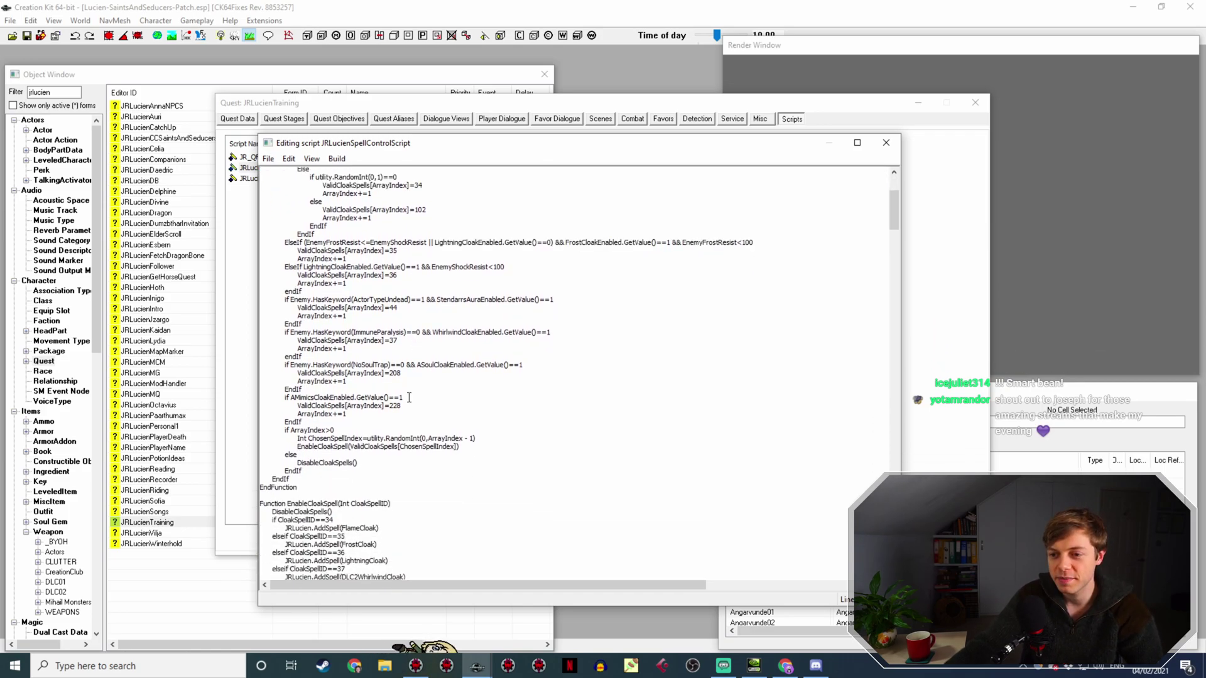
pyautogui.scroll(-4, 411, 393)
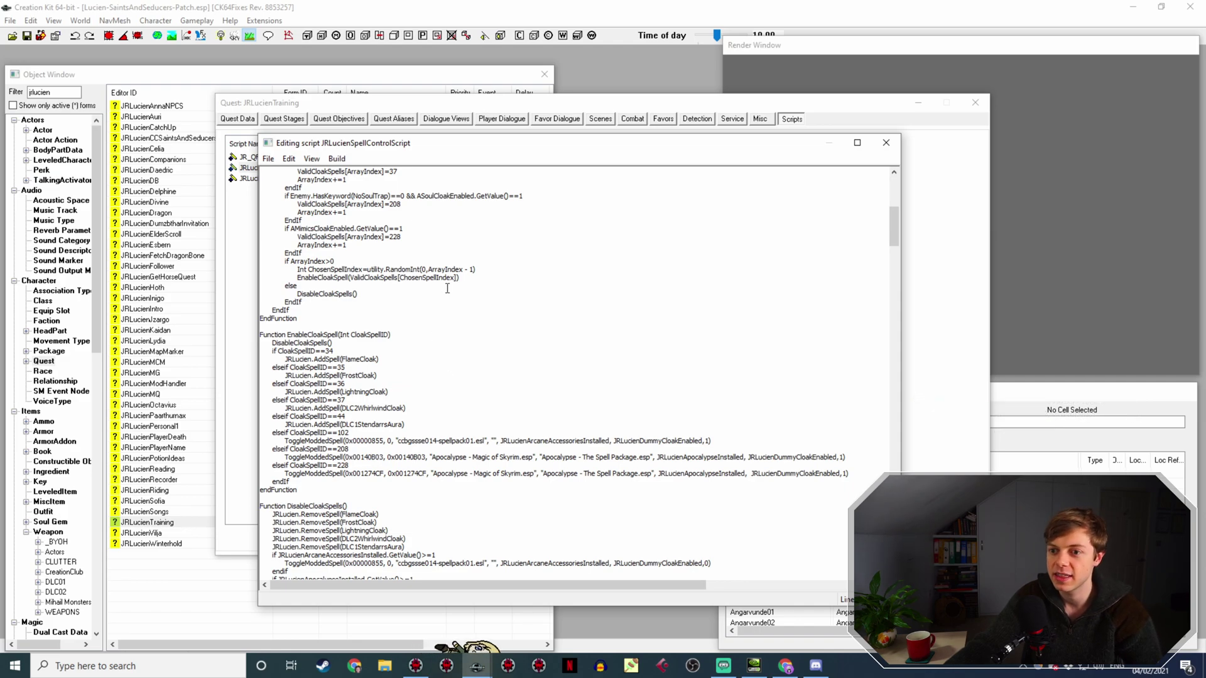
pyautogui.scroll(1, 442, 314)
pyautogui.scroll(3, 443, 311)
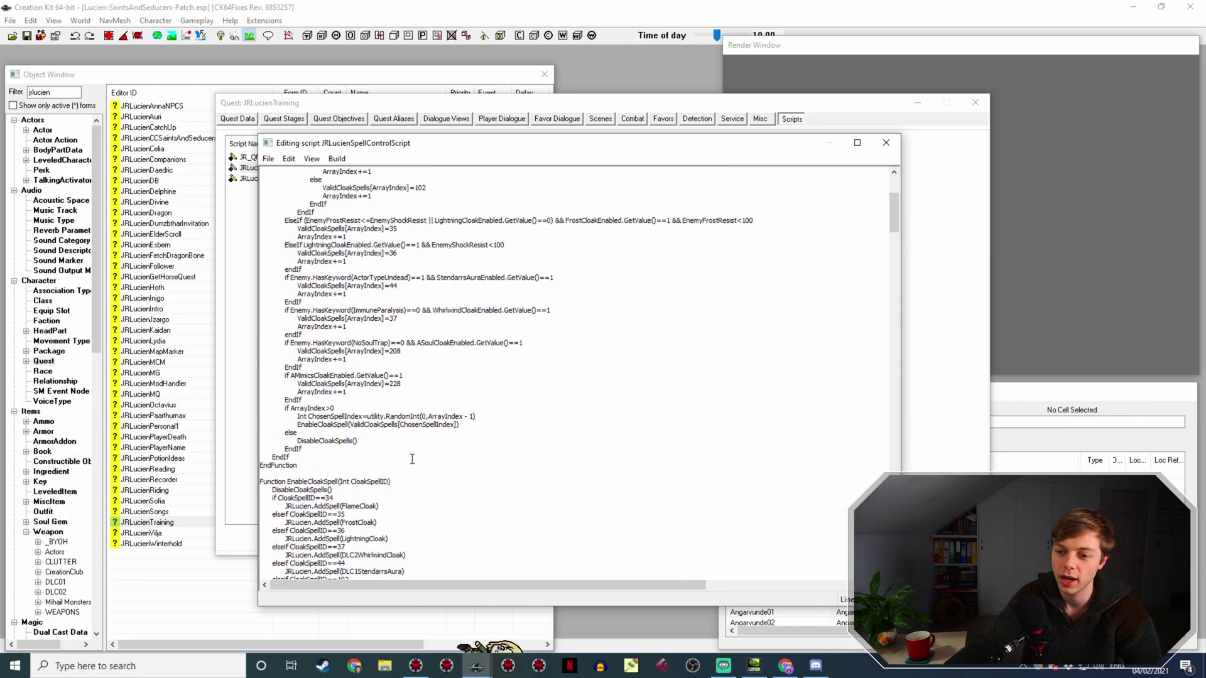
pyautogui.scroll(8, 450, 428)
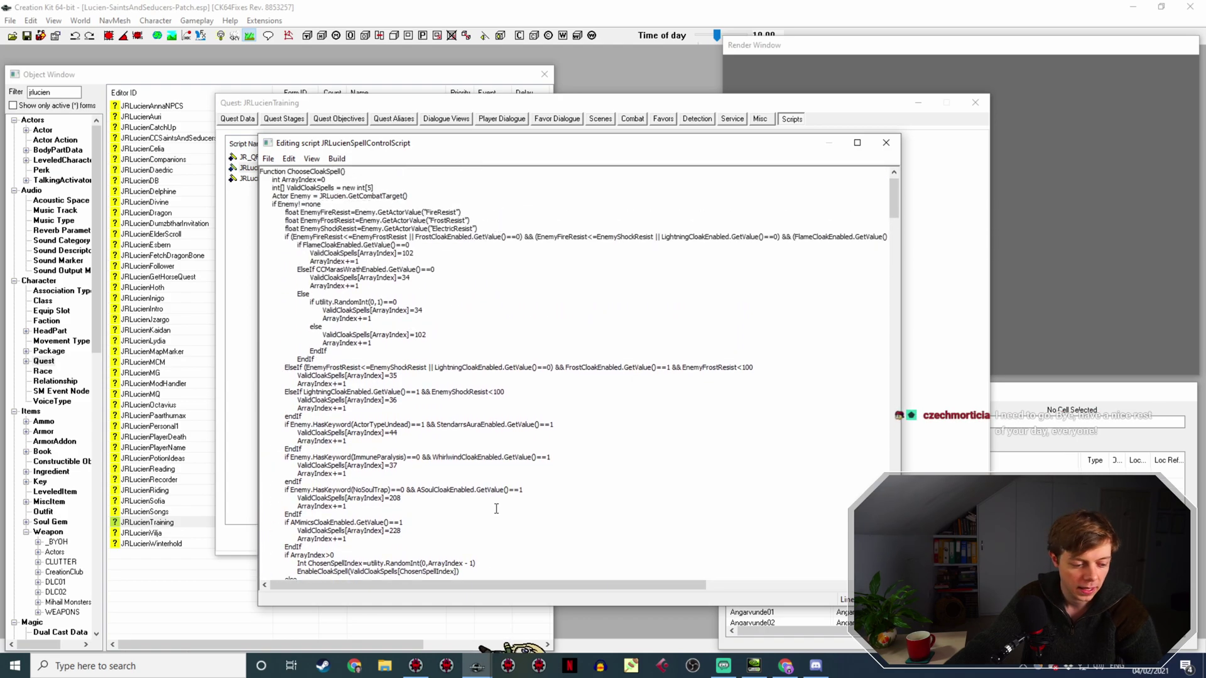
pyautogui.scroll(1, 496, 508)
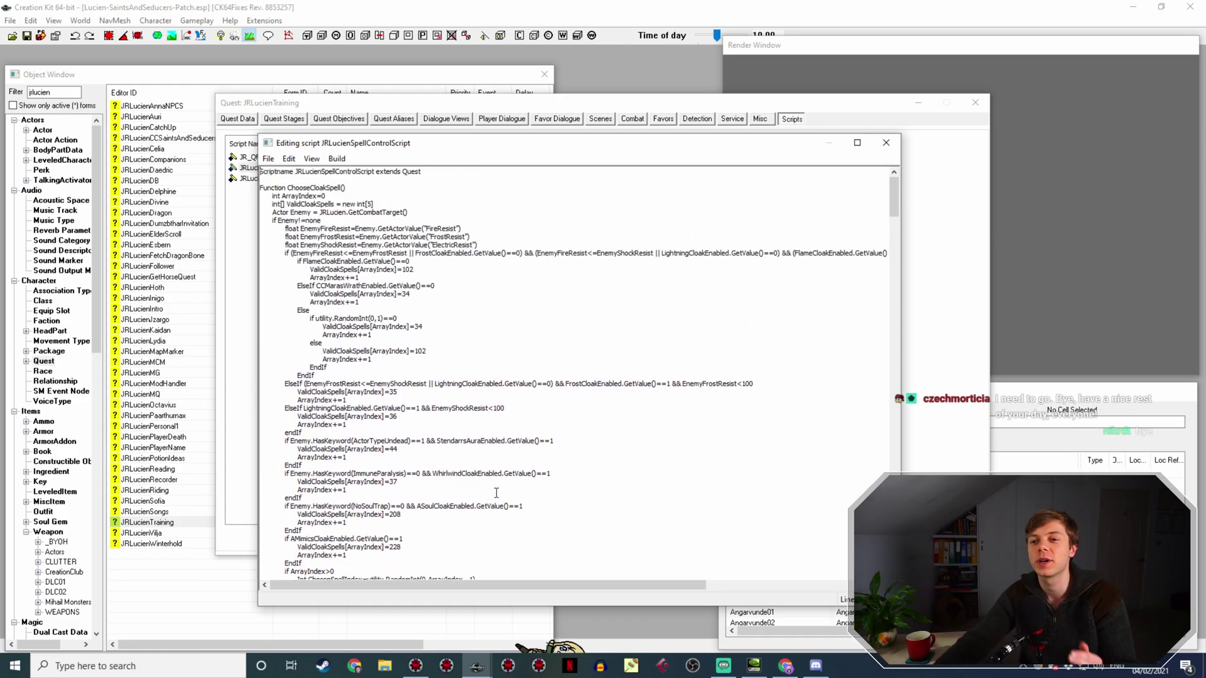
# Review the script's cloak enabling, cloak disabling and ToggleSpell functions through to its spell properties, and close the script and the training quest.
pyautogui.scroll(-5, 496, 440)
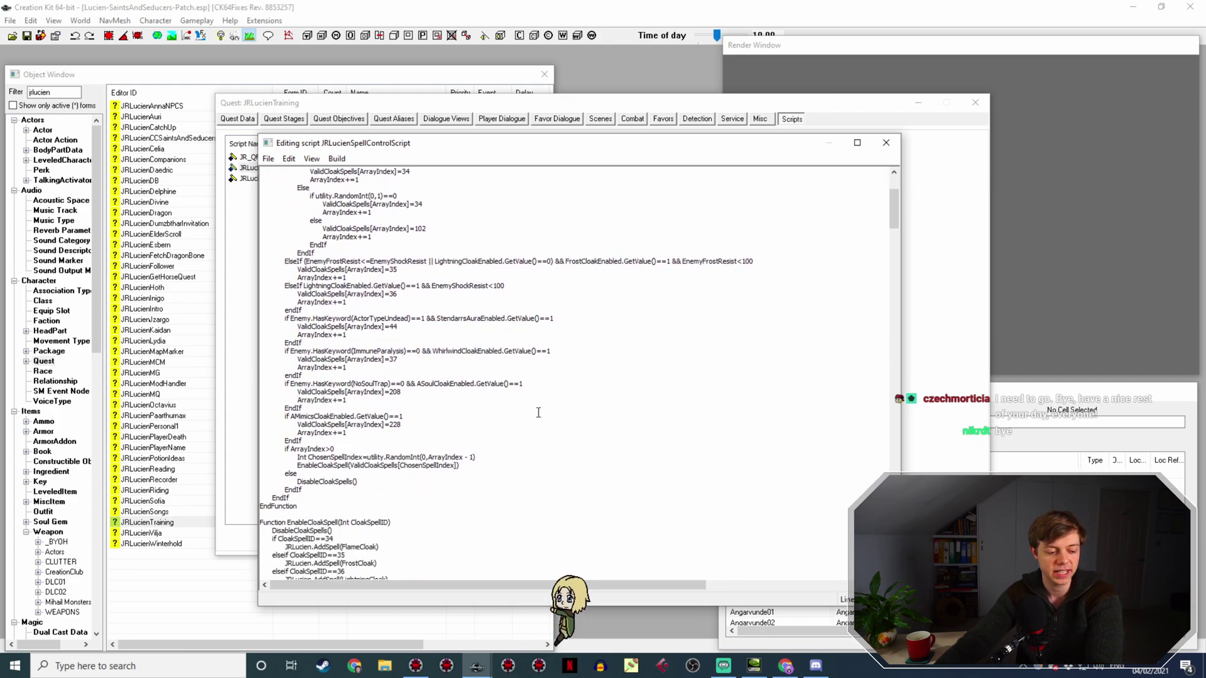
pyautogui.scroll(-12, 530, 407)
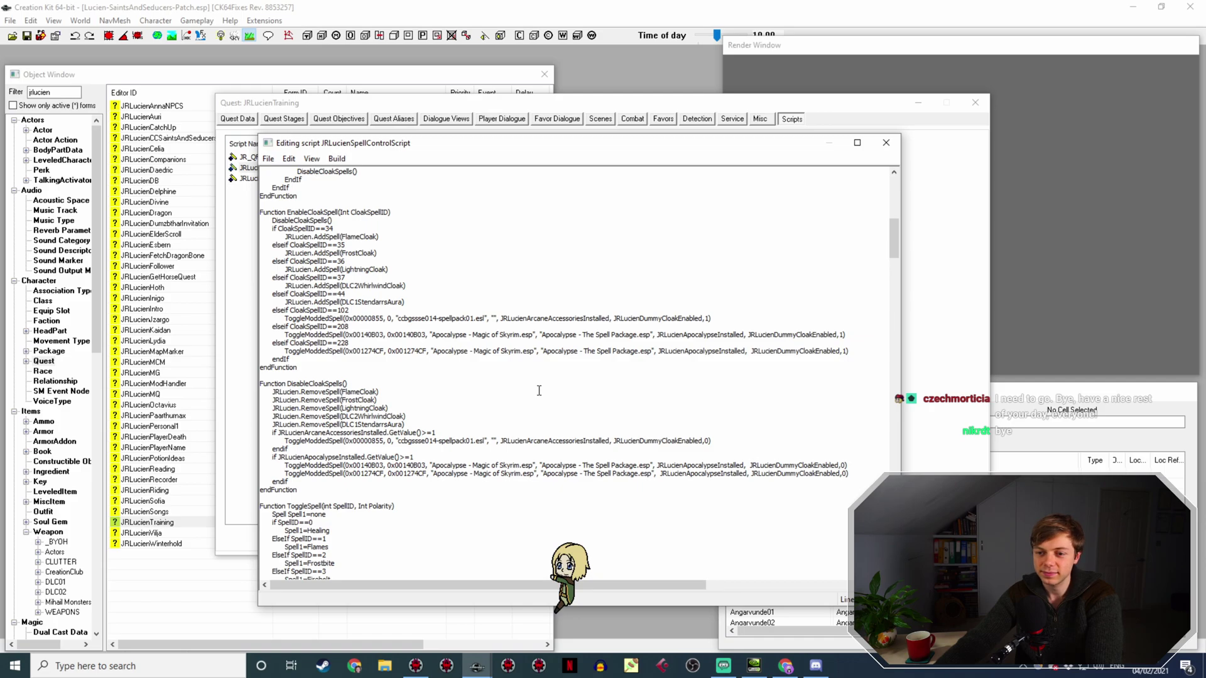
pyautogui.scroll(-14, 496, 377)
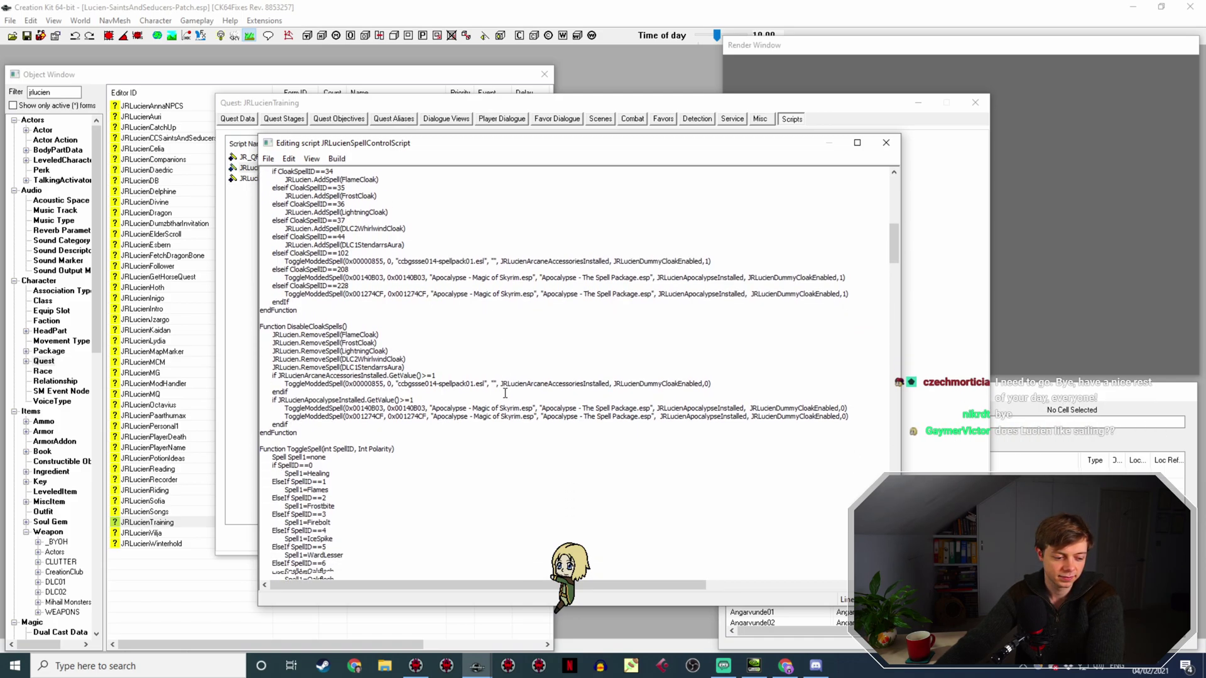
pyautogui.scroll(-20, 496, 315)
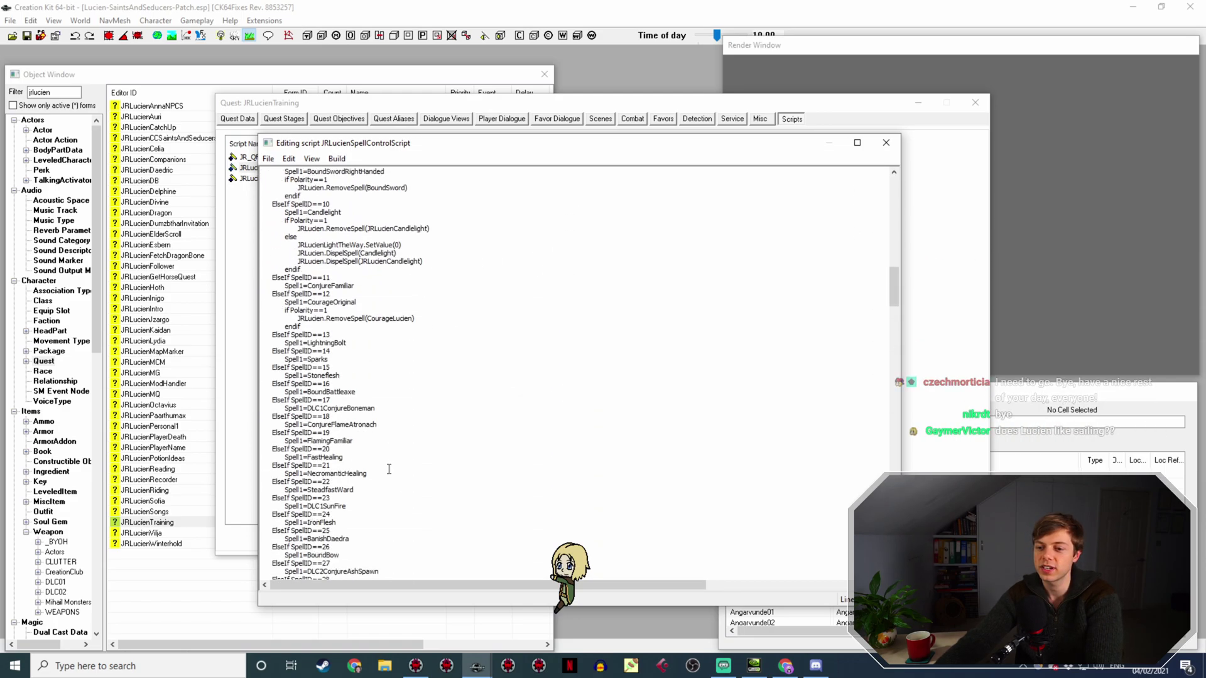
pyautogui.scroll(-20, 485, 428)
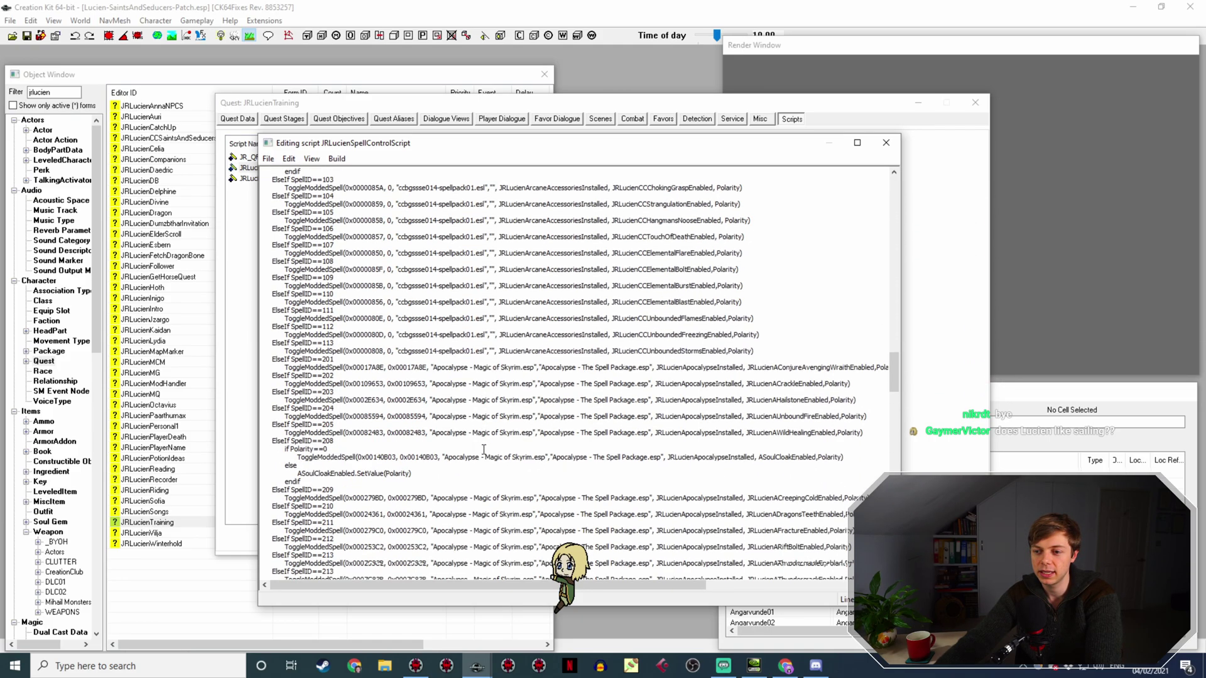
pyautogui.scroll(-5, 469, 458)
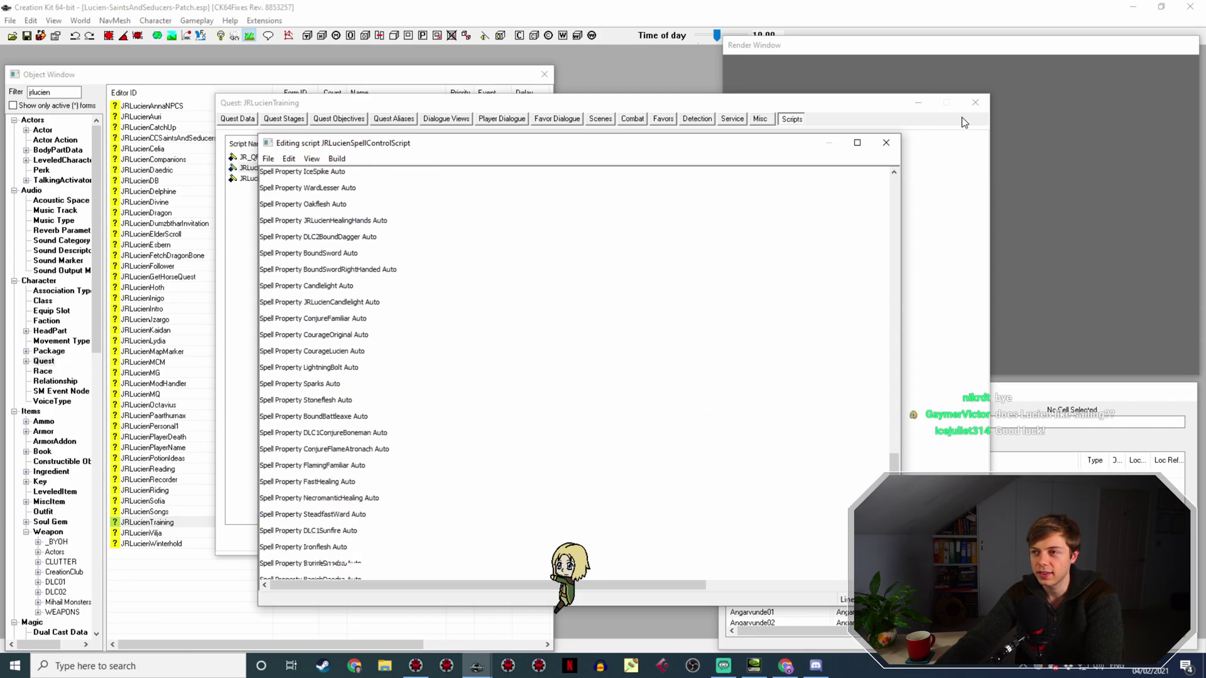
pyautogui.click(886, 142)
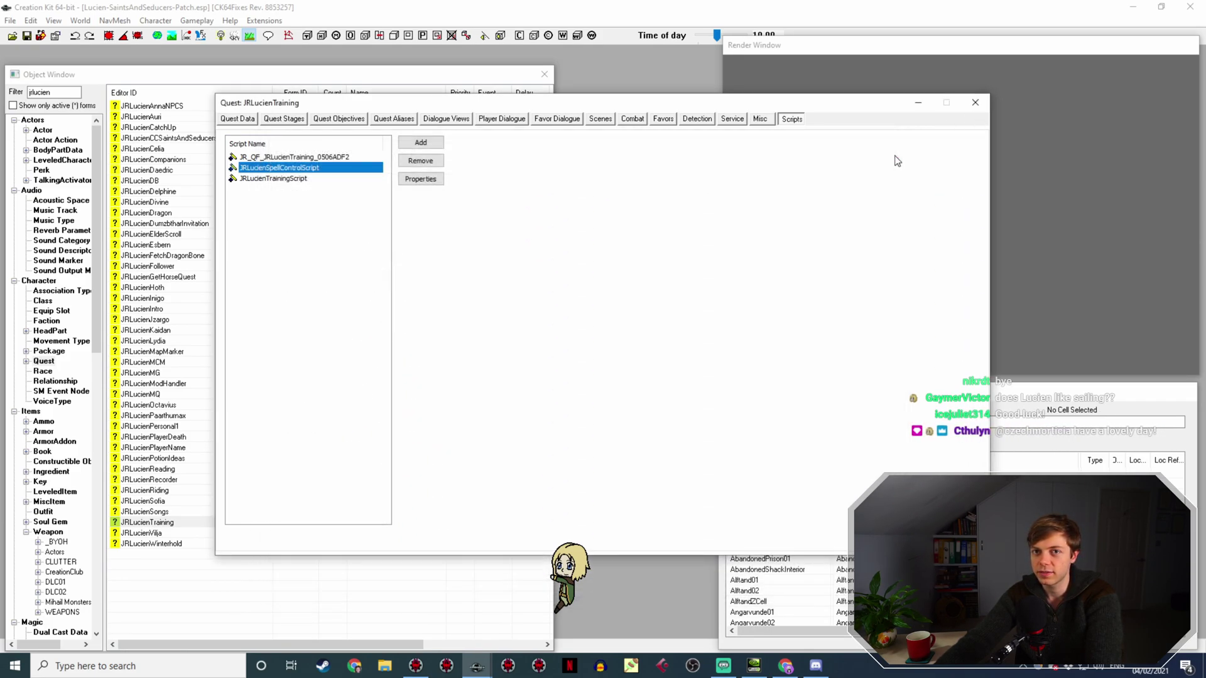
pyautogui.click(975, 103)
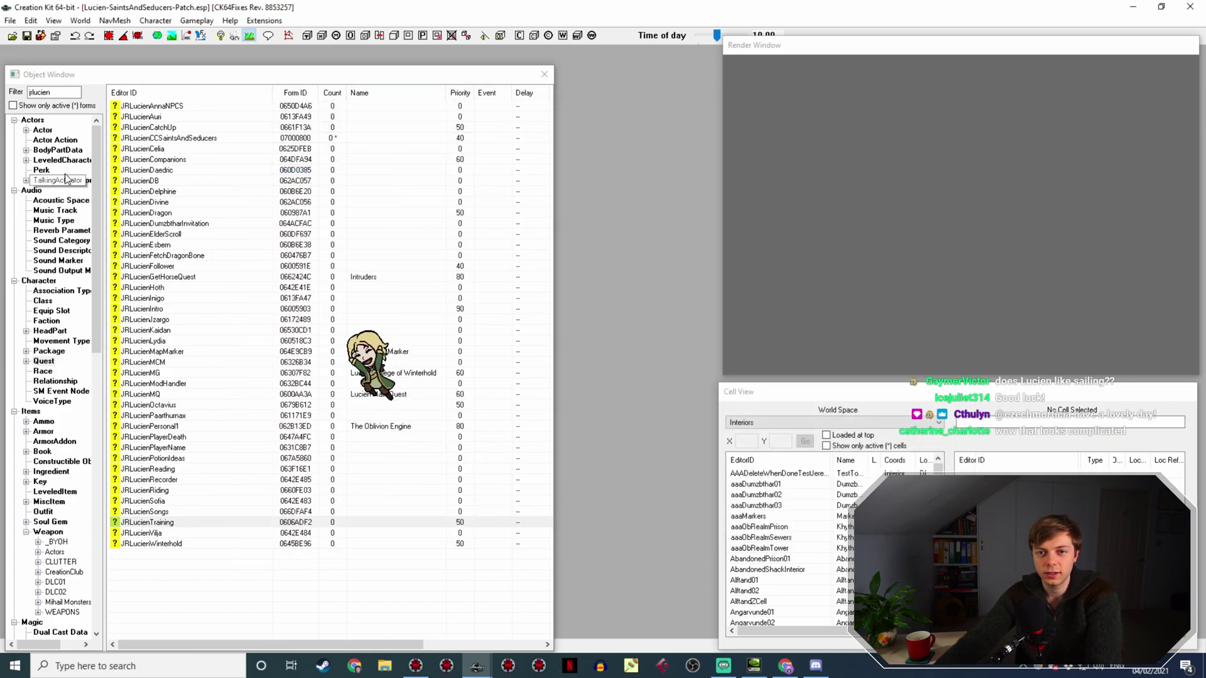
# Limit the quest list to active forms and open the JRLucienCCSaintsAndSeducers quest.
pyautogui.click(35, 107)
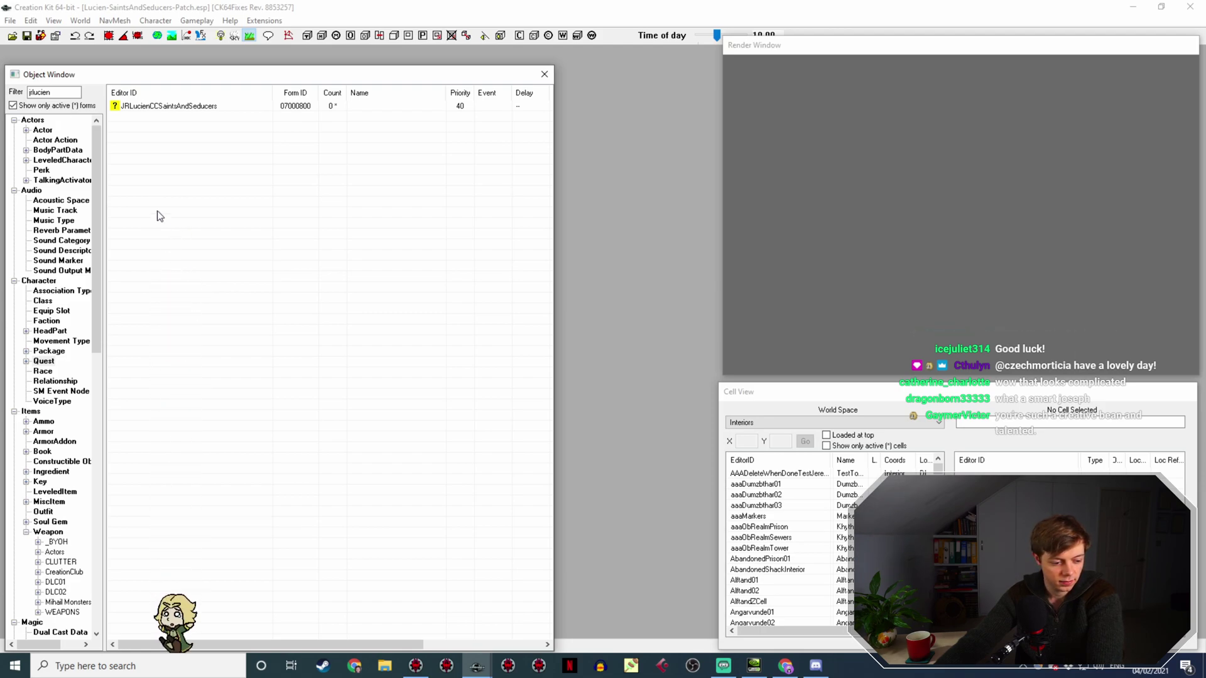
pyautogui.doubleClick(154, 105)
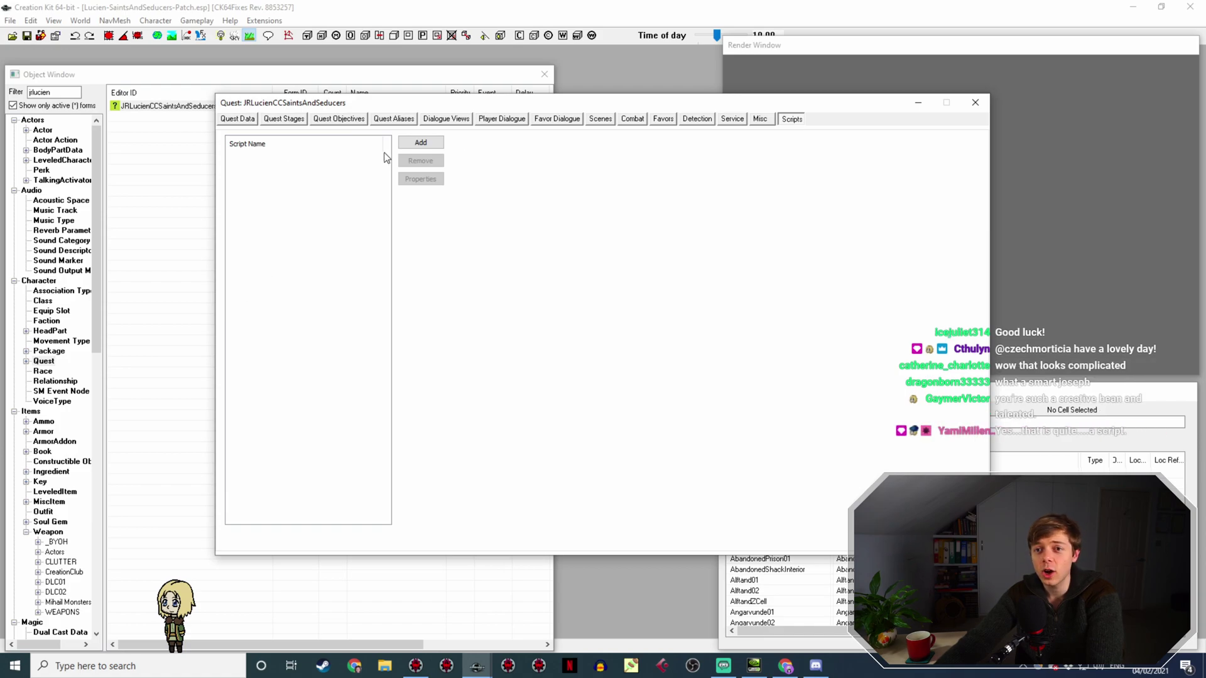
# Review the topics about Jyggalag in the quest's player dialogue branch.
pyautogui.click(487, 120)
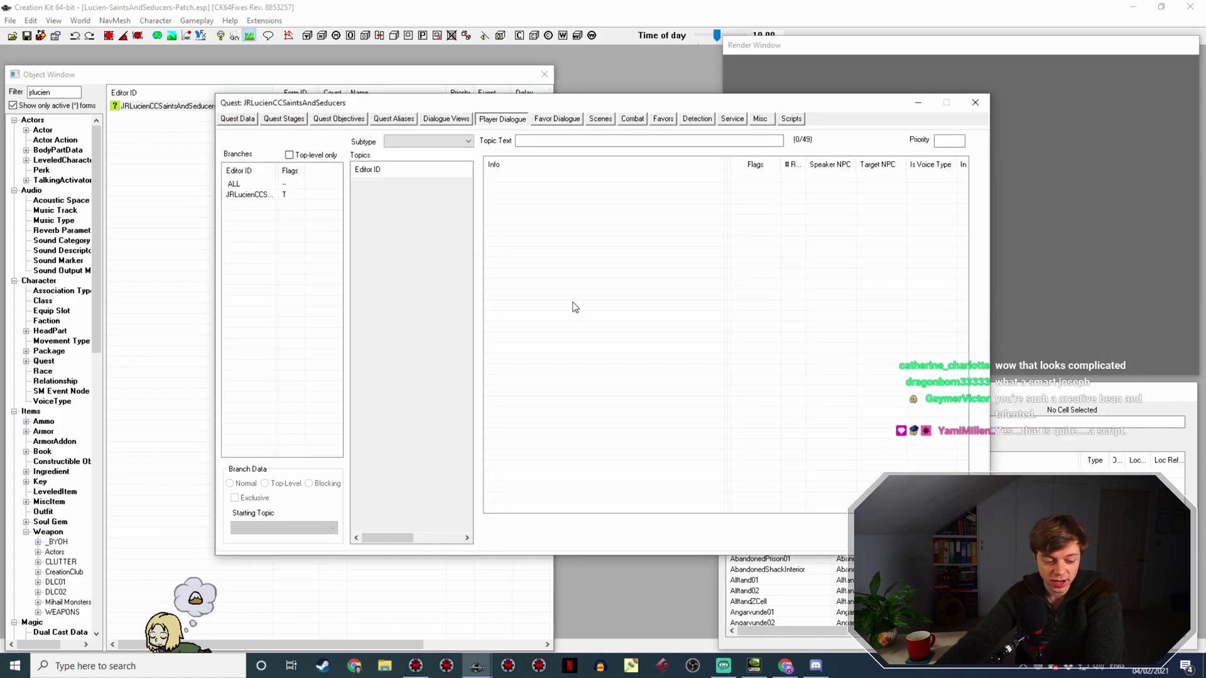
pyautogui.click(253, 194)
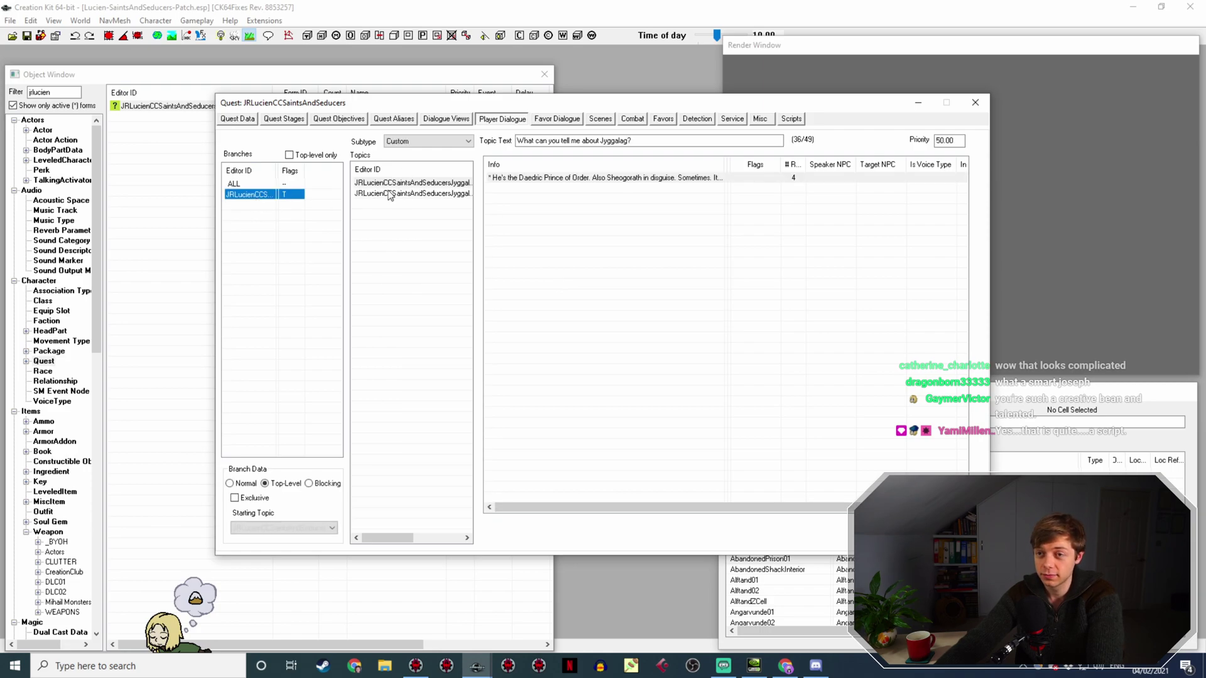
pyautogui.click(436, 195)
# Duplicate the last Idle topic line, about someone smithing more madness ore for Thoron's minions.
pyautogui.click(761, 119)
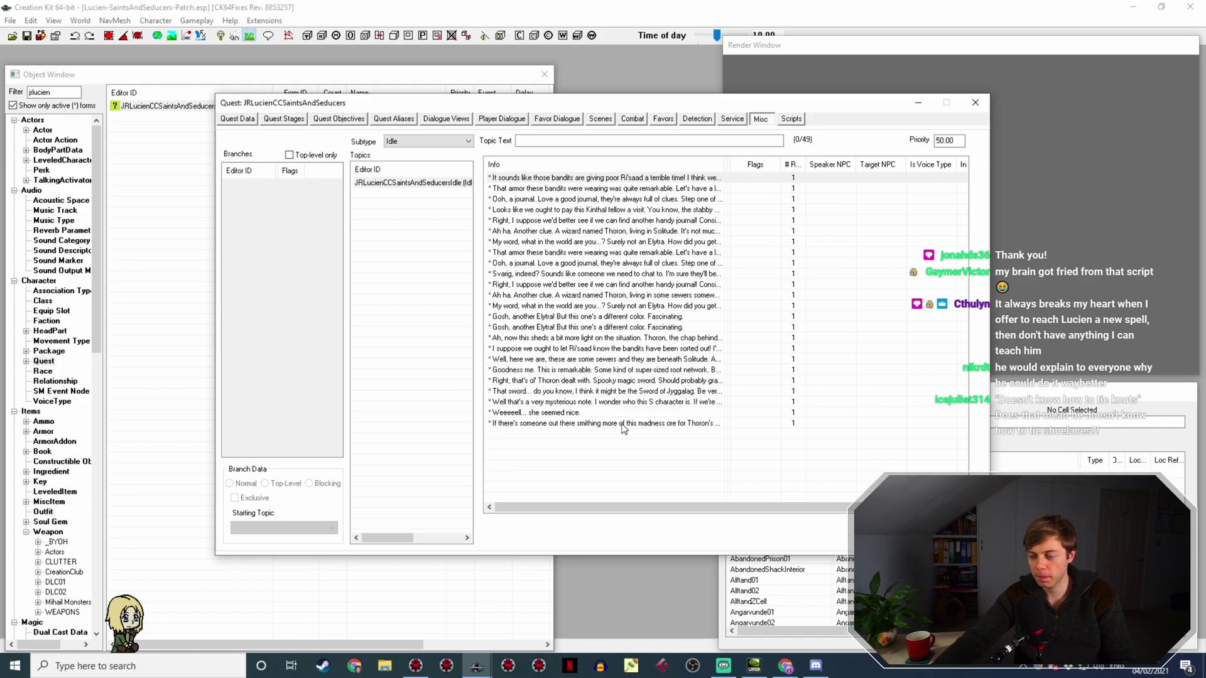
pyautogui.rightClick(643, 426)
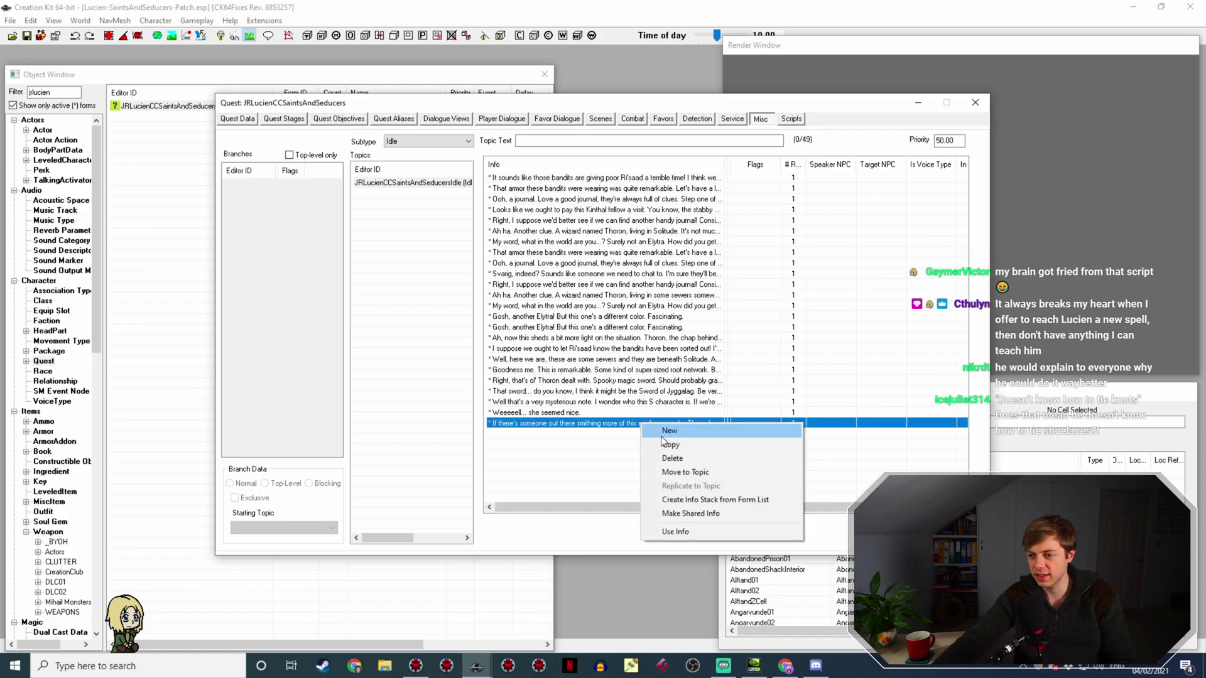
pyautogui.click(671, 445)
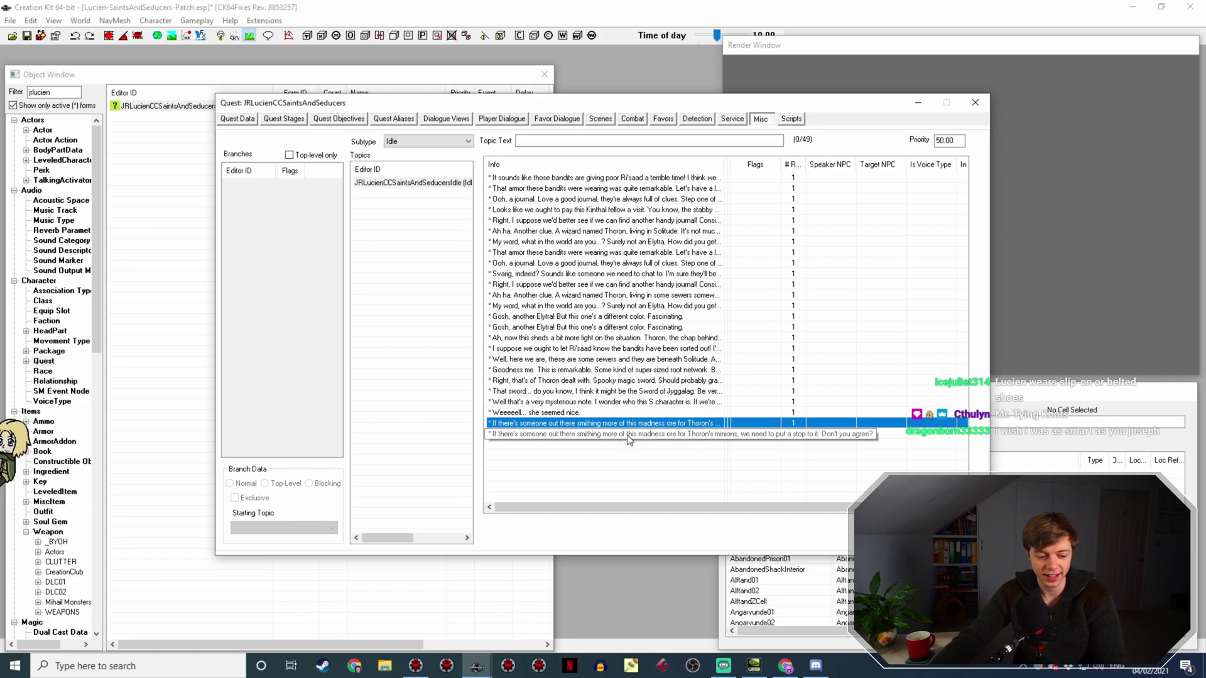
# Open the copied madness ore line and change its end fragment to GetOwningQuest().SetStage(220).
pyautogui.scroll(-1, 628, 435)
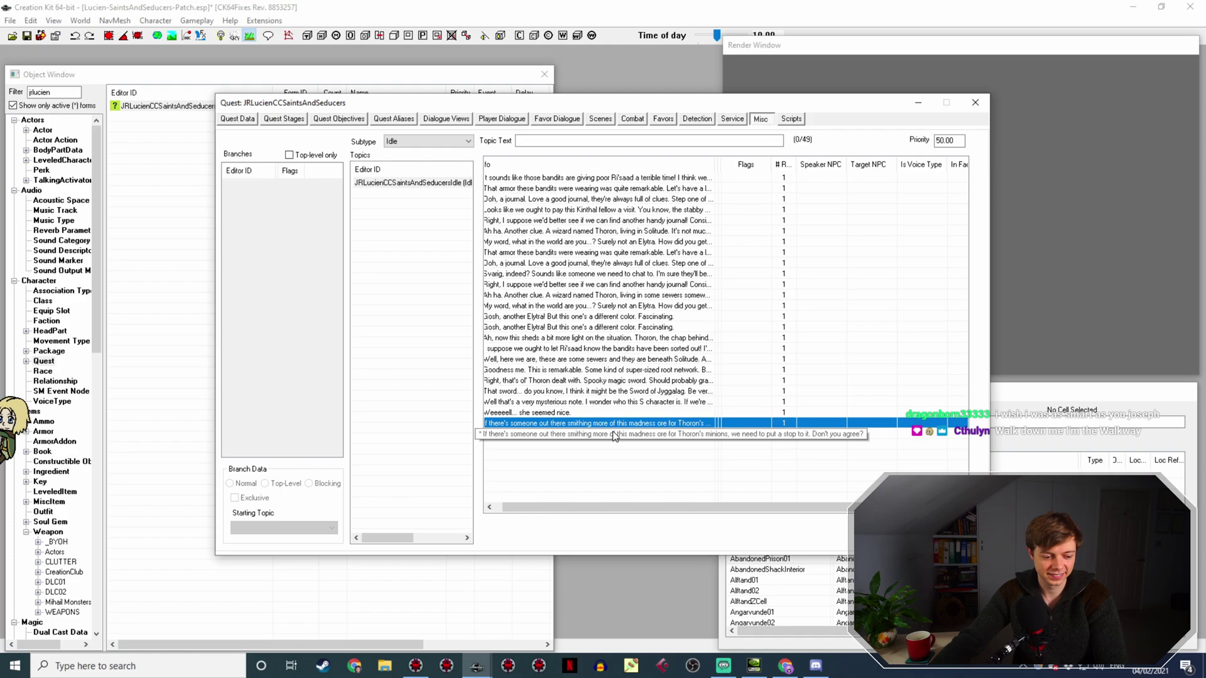
pyautogui.doubleClick(619, 433)
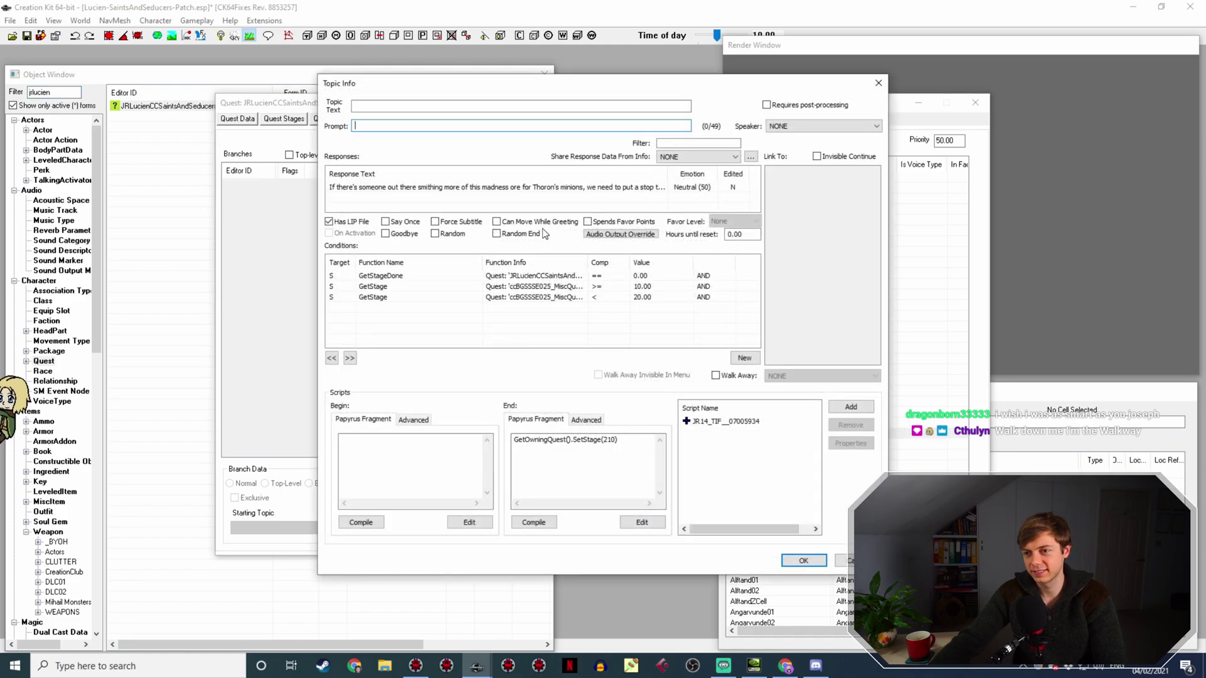
pyautogui.moveTo(609, 83); pyautogui.dragTo(699, 188)
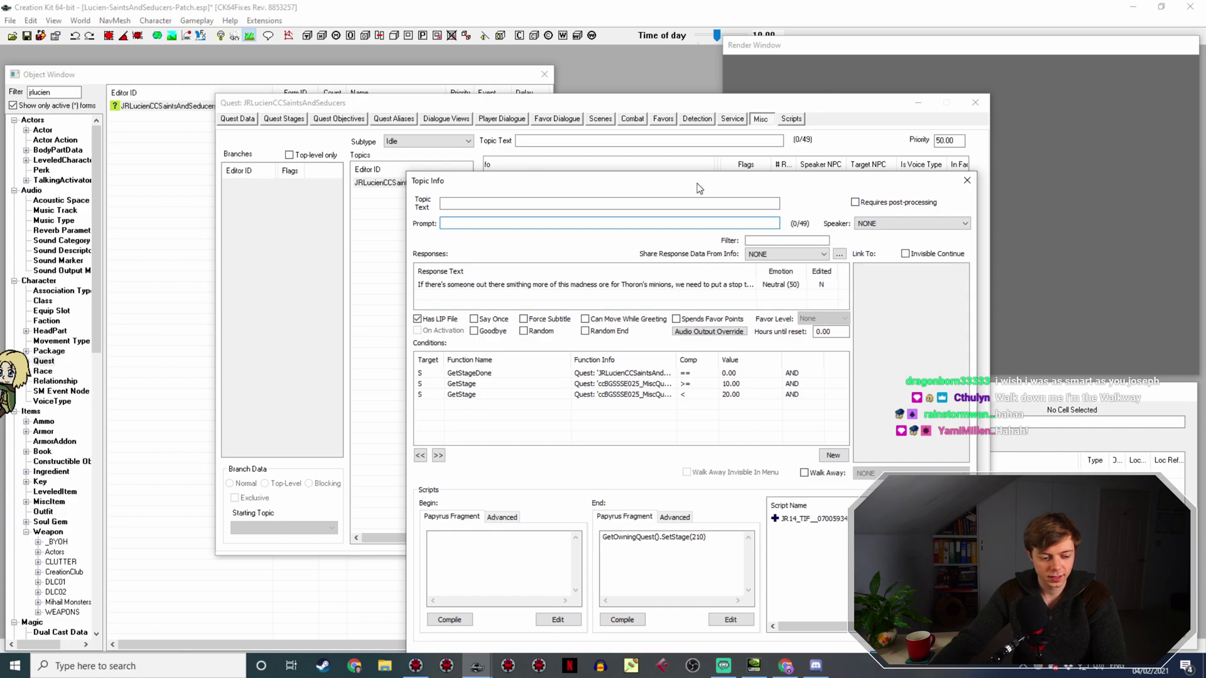
pyautogui.click(702, 538)
pyautogui.press('BackSpace')
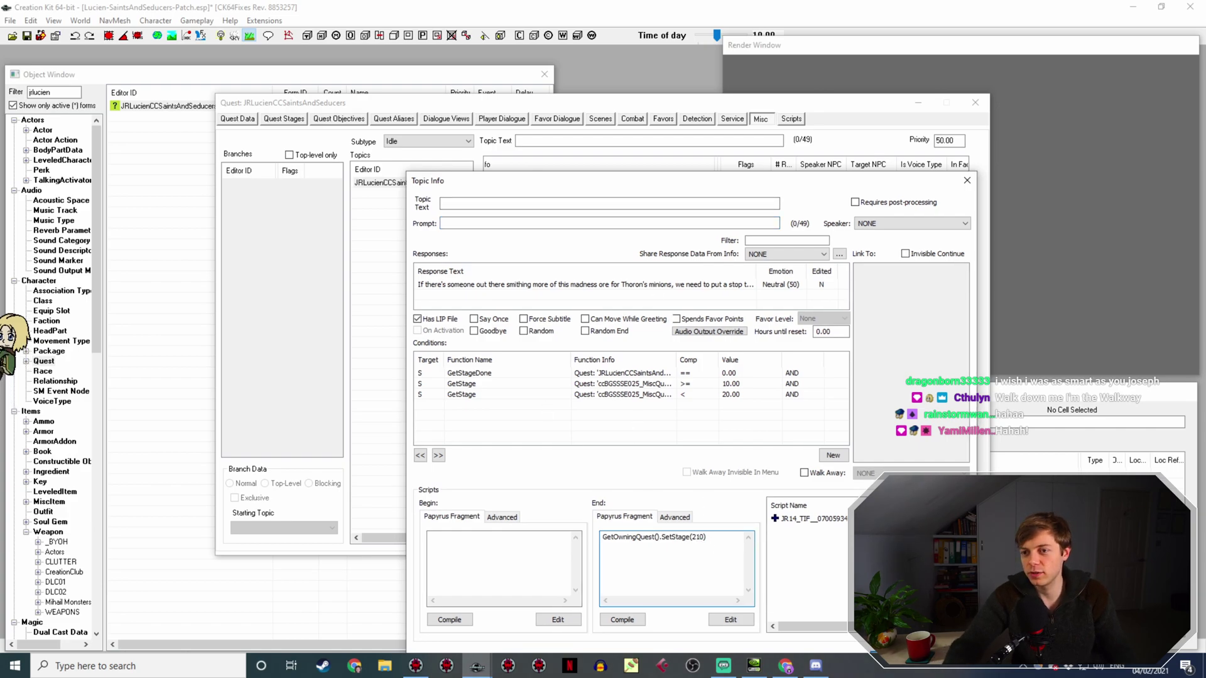
pyautogui.write('2')
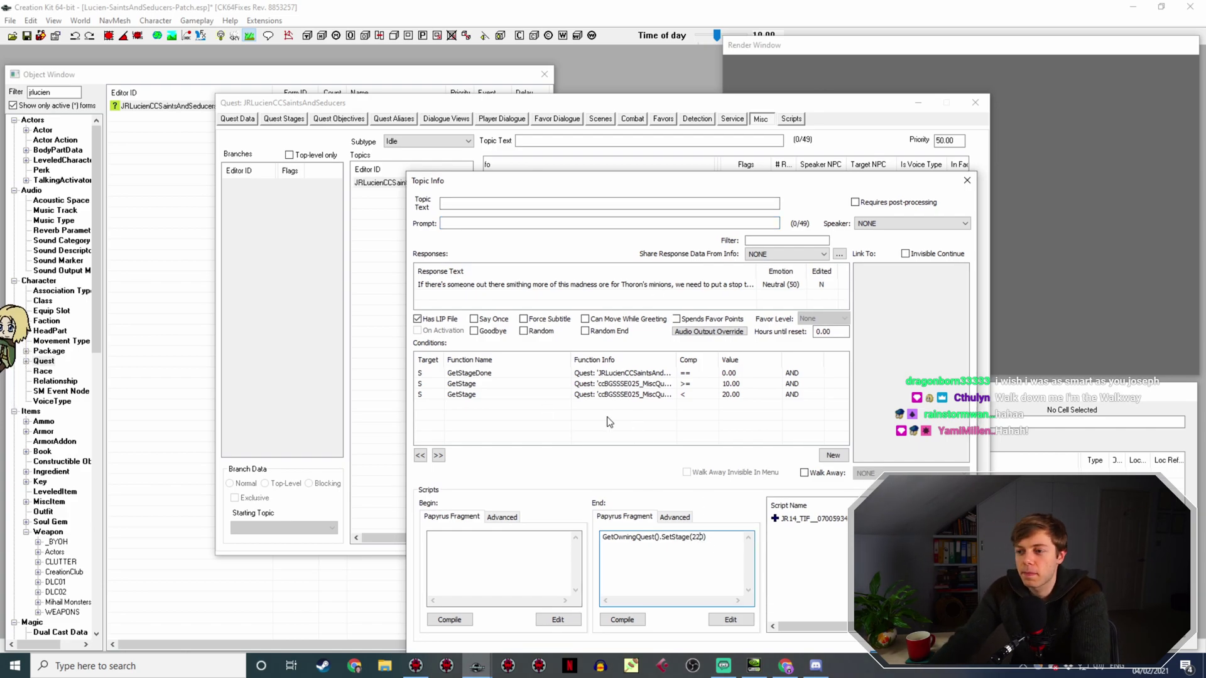
# Set the copied line's GetStageDone condition to check stage 220 of JRLucienCCSaintsAndSeducers.
pyautogui.doubleClick(653, 373)
pyautogui.click(684, 427)
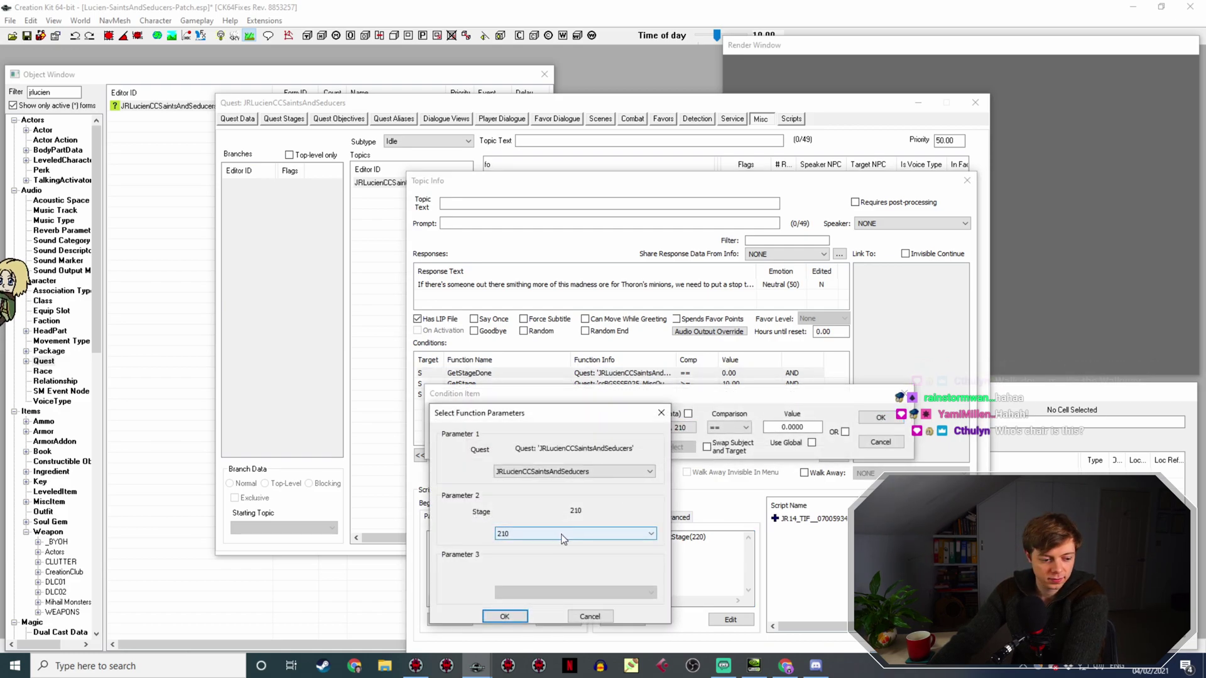
pyautogui.click(520, 539)
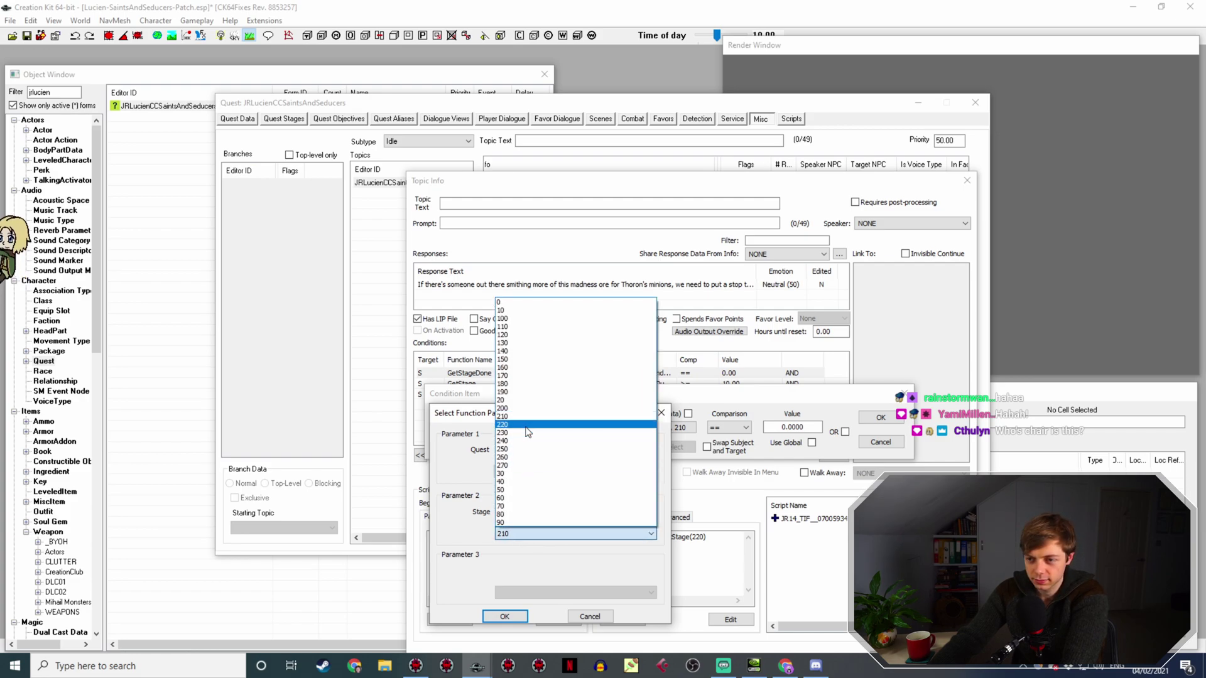
pyautogui.click(521, 423)
pyautogui.click(505, 616)
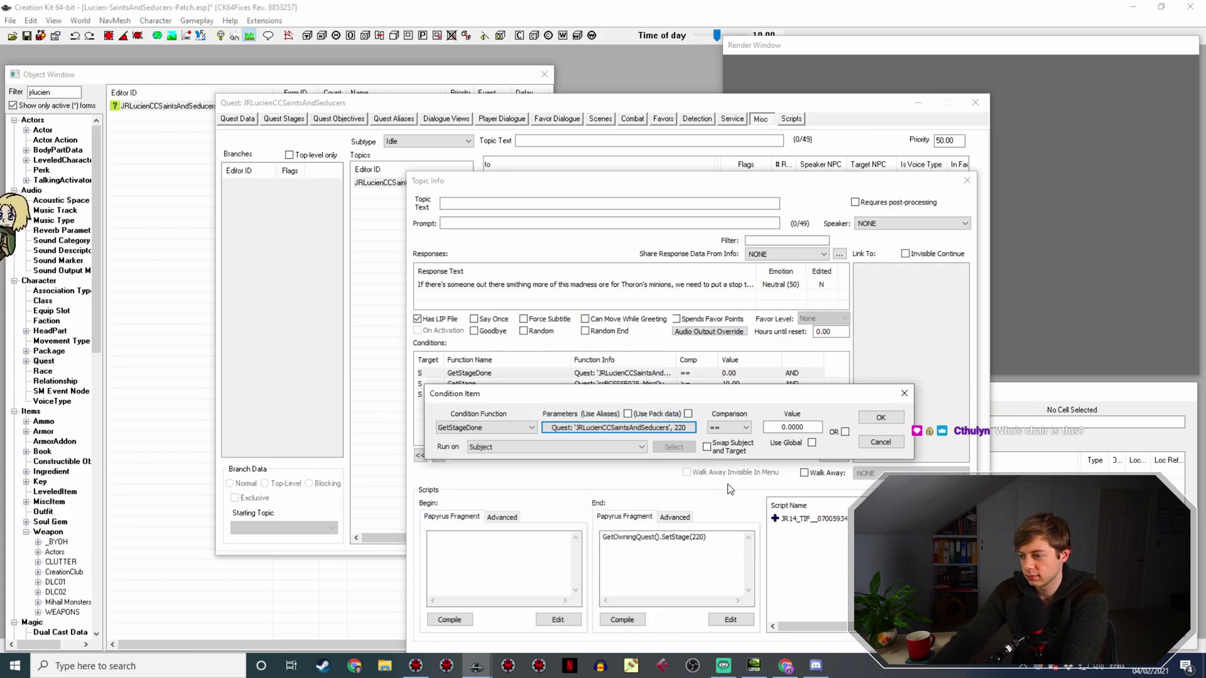
pyautogui.click(881, 417)
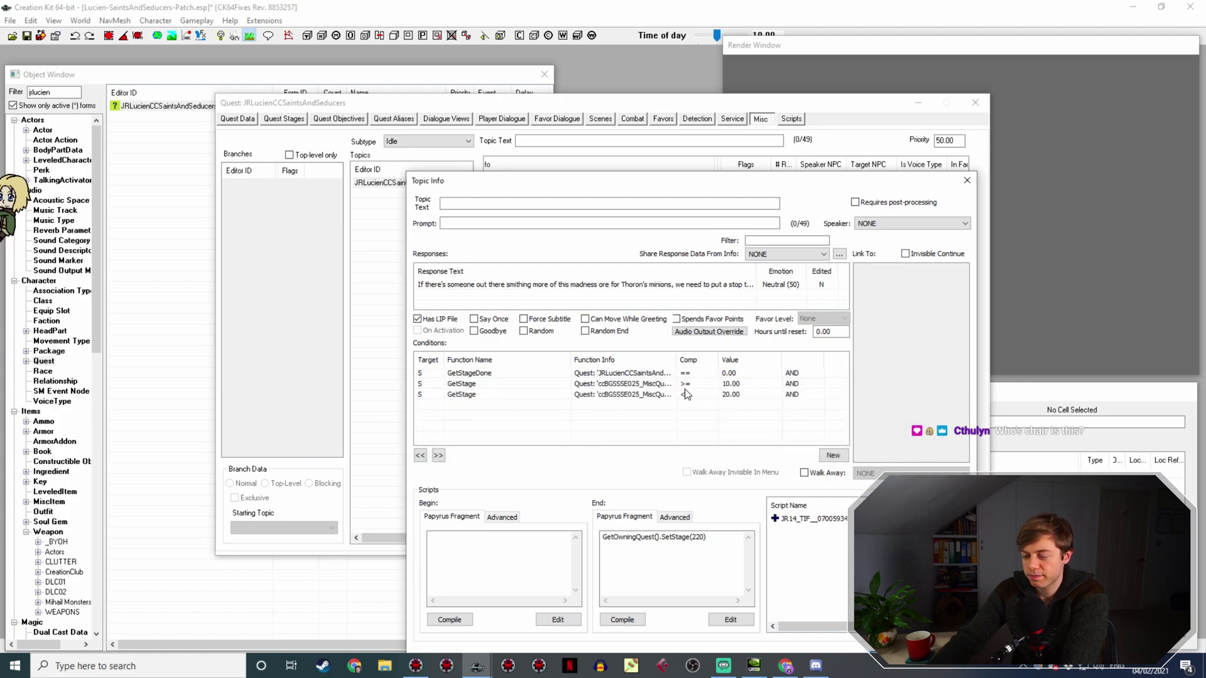
# Open the copied line's madness ore response for editing.
pyautogui.moveTo(679, 356)
pyautogui.mouseDown()
pyautogui.moveTo(726, 356)
pyautogui.moveTo(677, 371)
pyautogui.mouseUp()
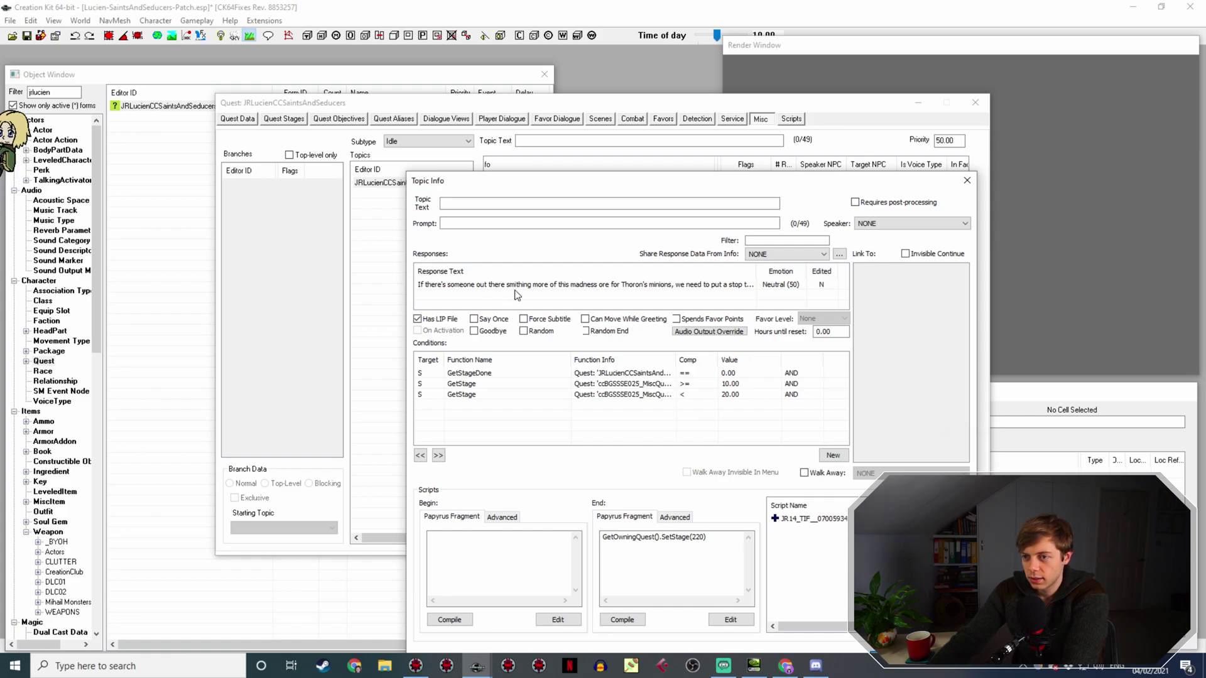
pyautogui.moveTo(597, 183); pyautogui.dragTo(653, 252)
pyautogui.doubleClick(653, 340)
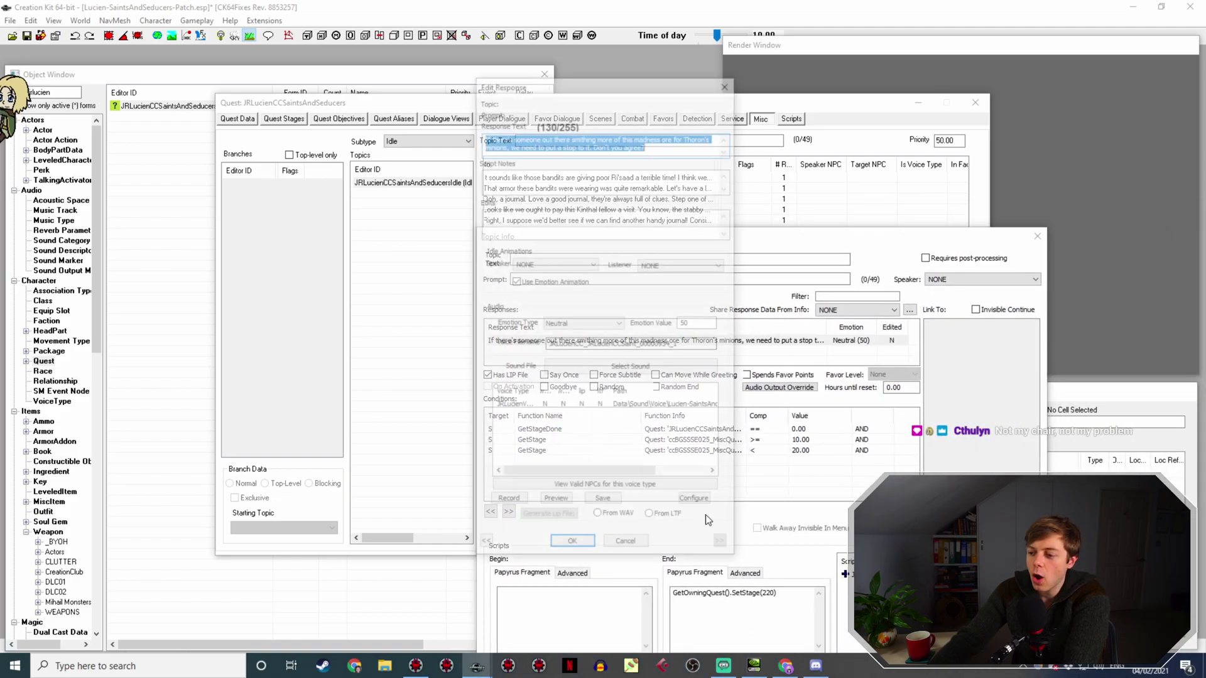
# Switch to the browser and read the UESP Amber and Madness Smithing page's walkthrough and quest stages.
pyautogui.click(785, 667)
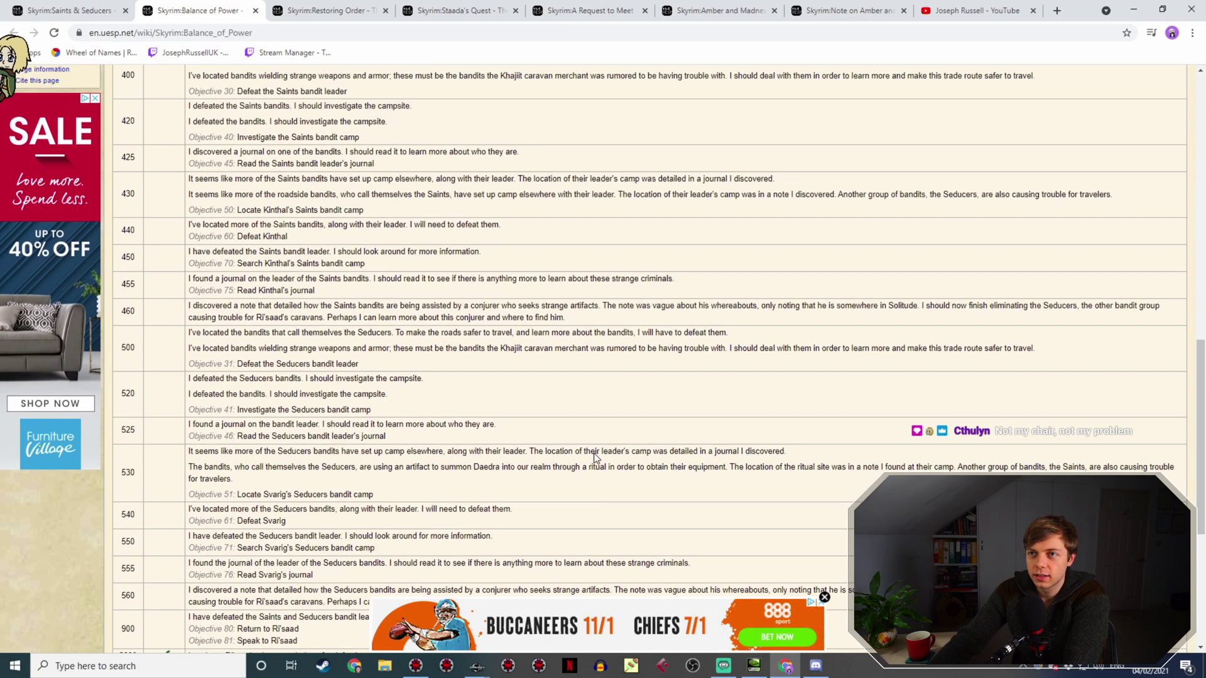
pyautogui.scroll(3, 595, 458)
pyautogui.click(845, 10)
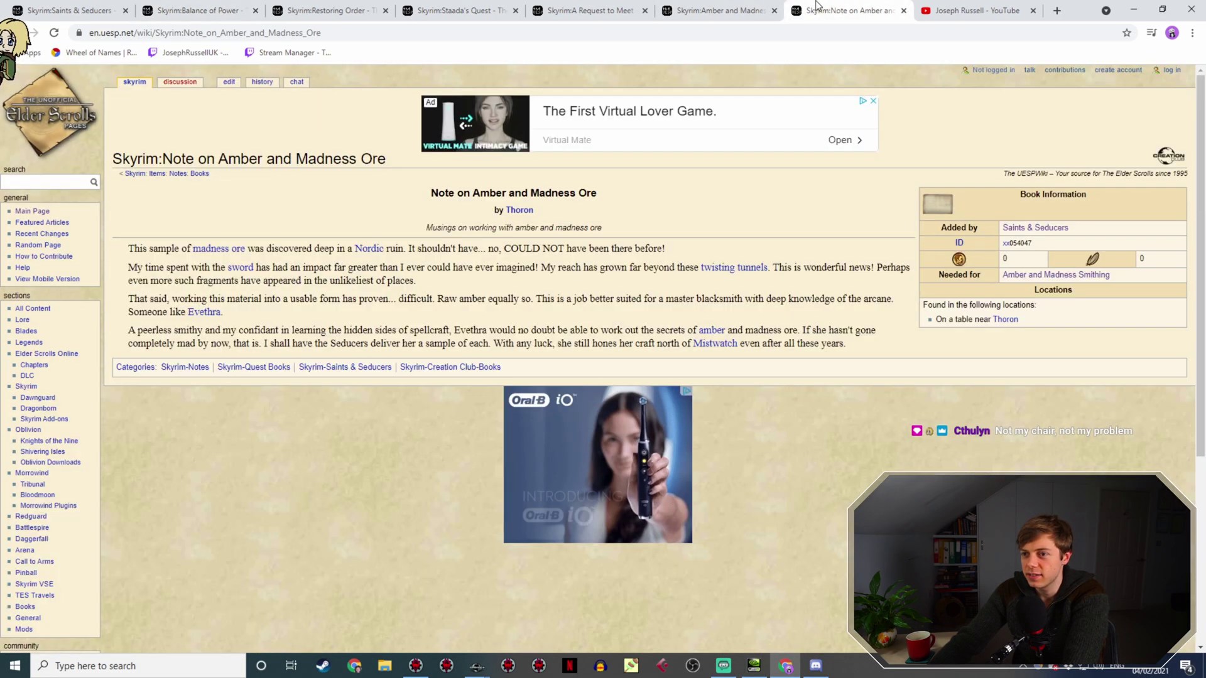
pyautogui.click(740, 6)
pyautogui.scroll(5, 737, 198)
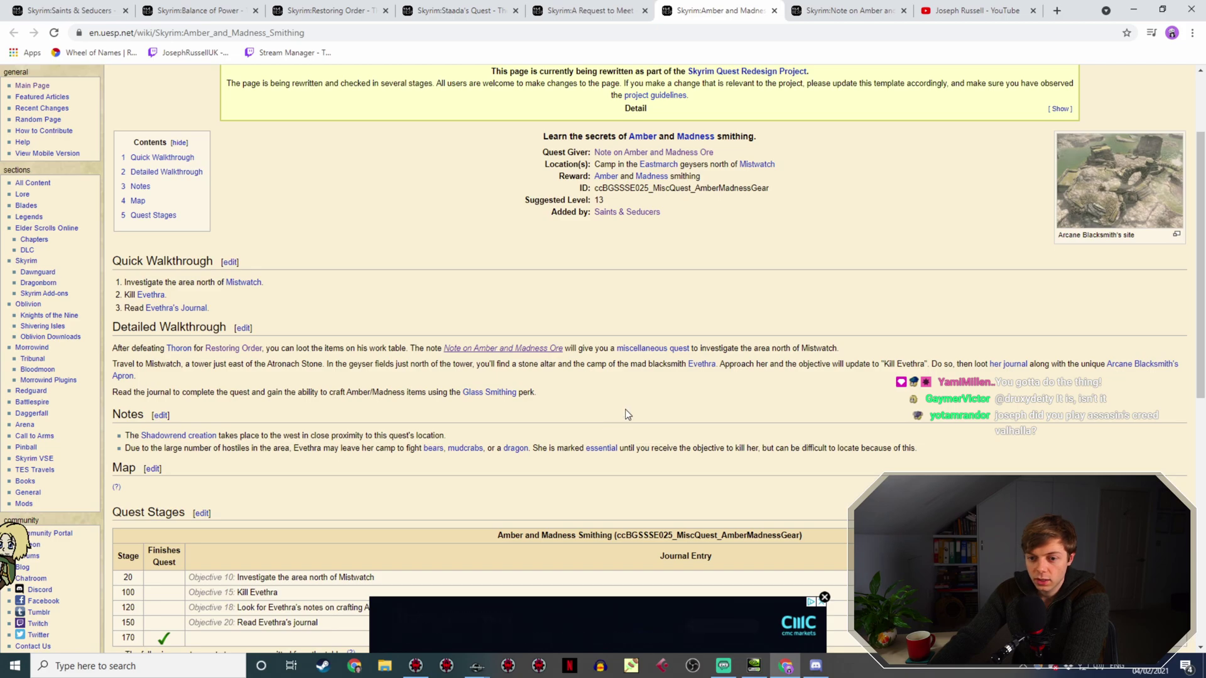
pyautogui.scroll(-1, 652, 386)
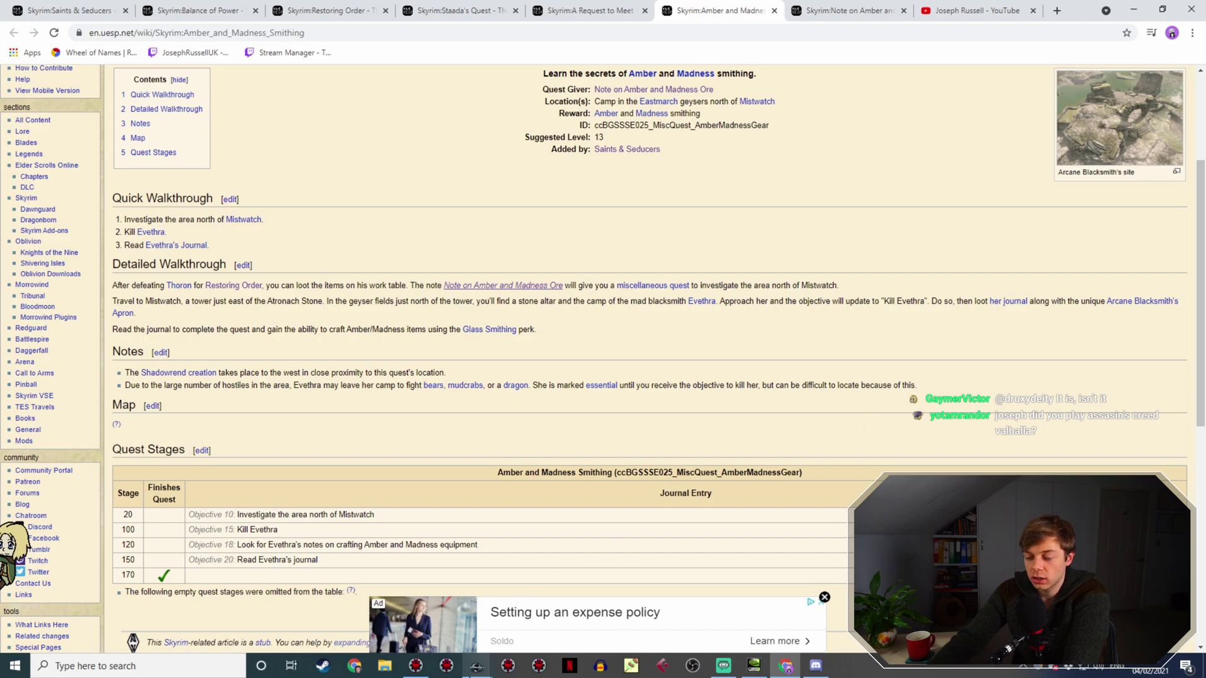
# Switch to SSEEdit and check the stage entries of the ccBGSSSE025_MiscQuest_AmberMadnessGear quest record.
pyautogui.moveTo(477, 665)
pyautogui.click(564, 607)
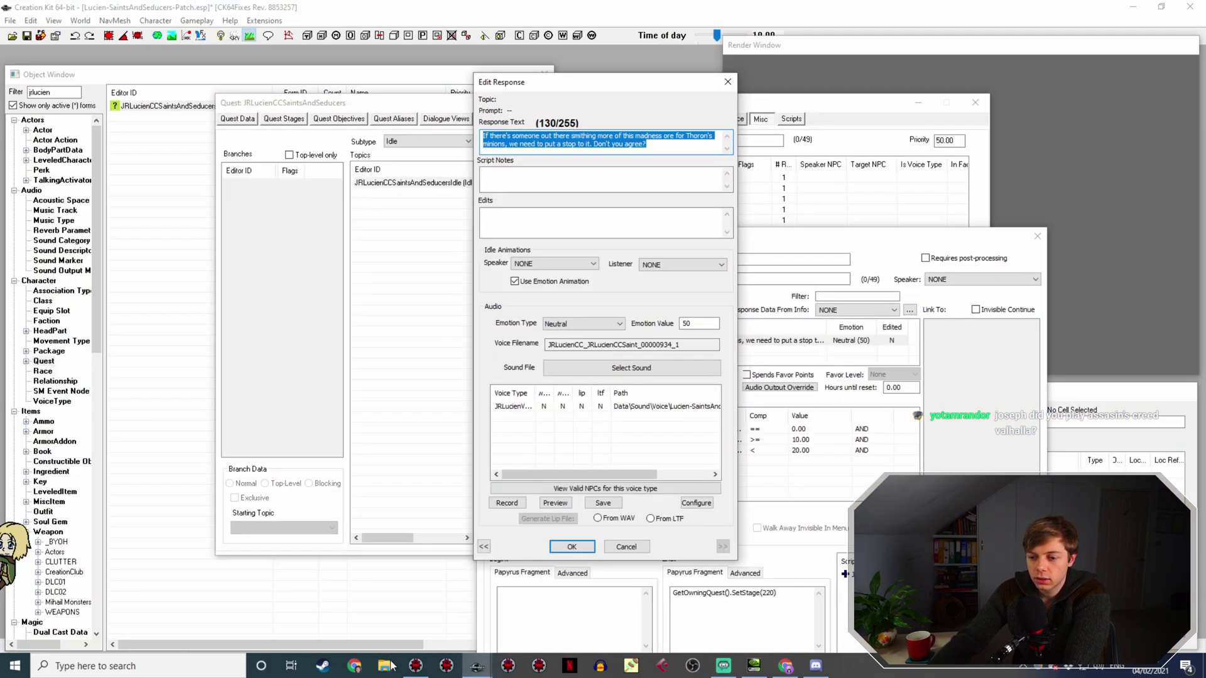
pyautogui.click(415, 665)
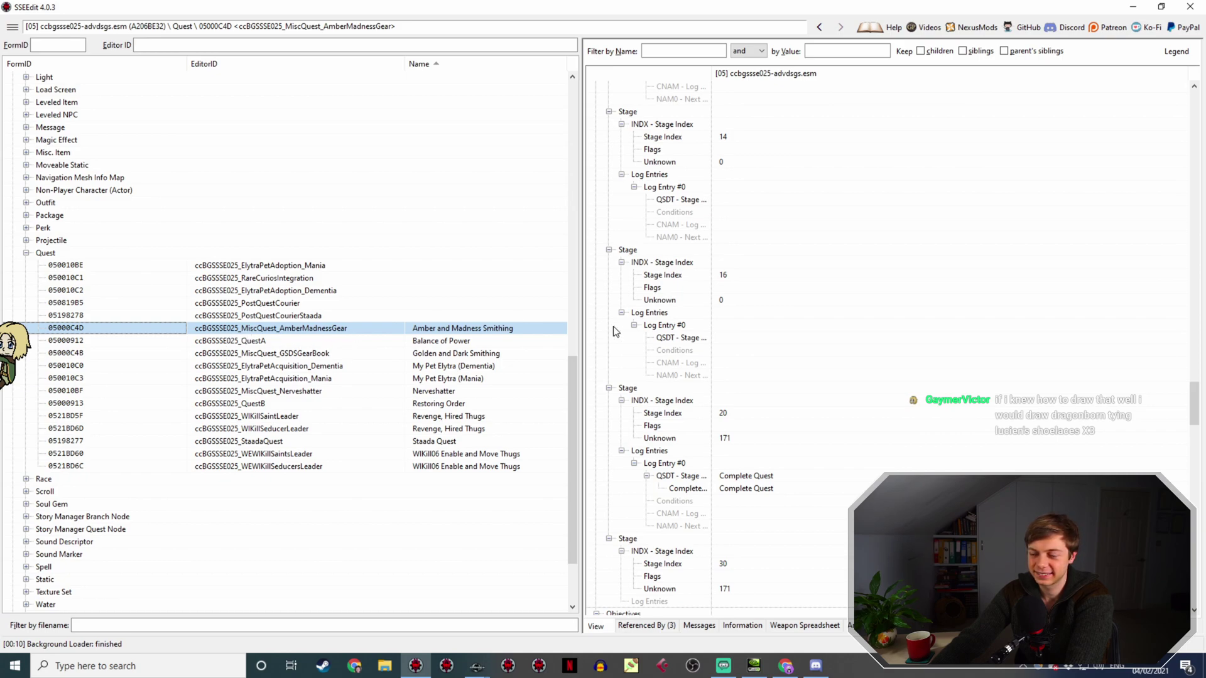
pyautogui.scroll(-3, 779, 403)
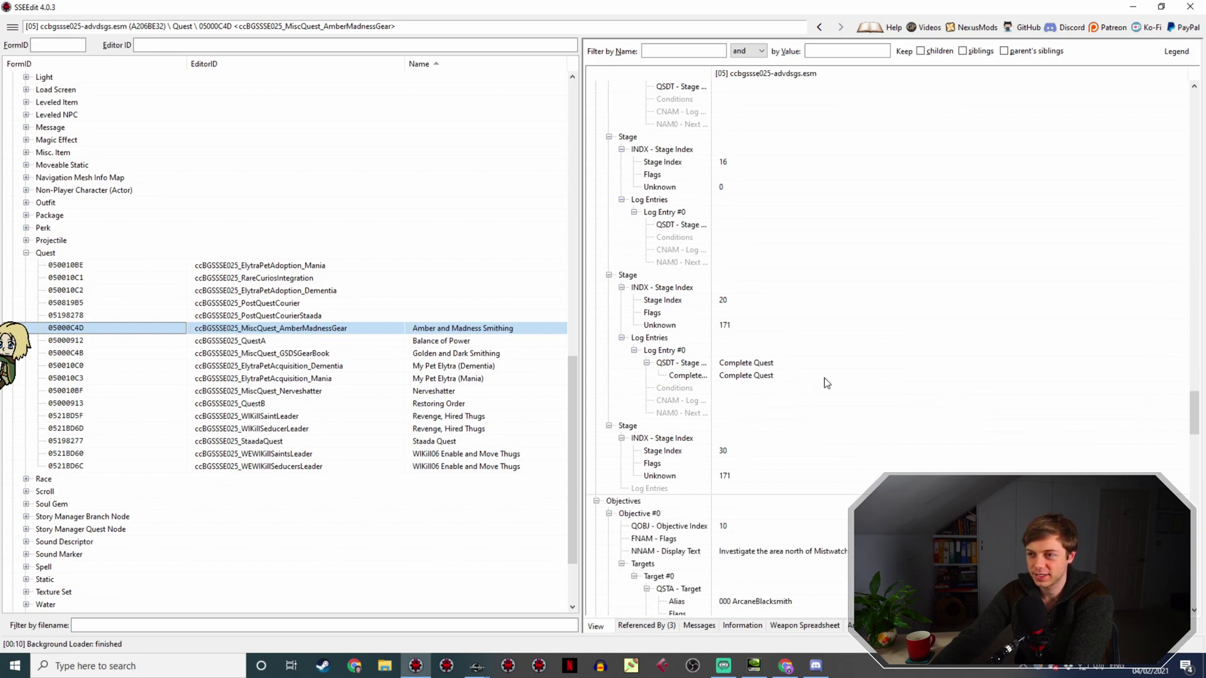
pyautogui.scroll(4, 761, 438)
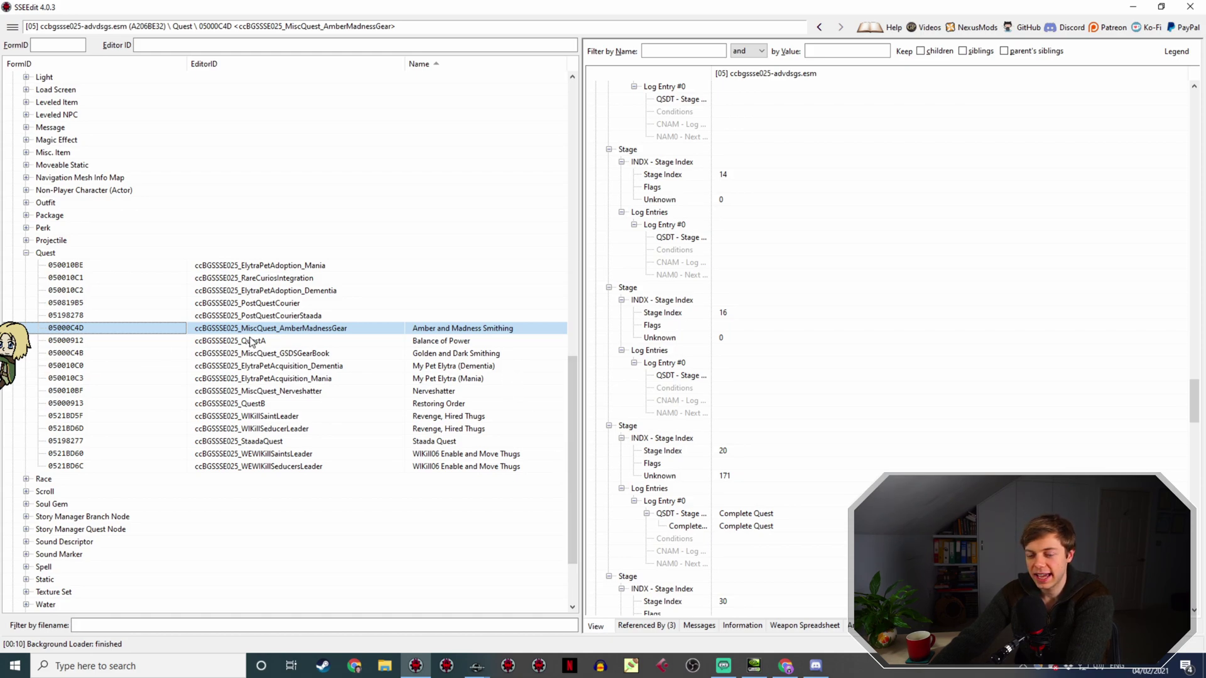
# Browse the plugin's book records and open Evethra's Journal, ccBGSSSE025_ArcaneSmithEnchanterJournal.
pyautogui.scroll(14, 259, 339)
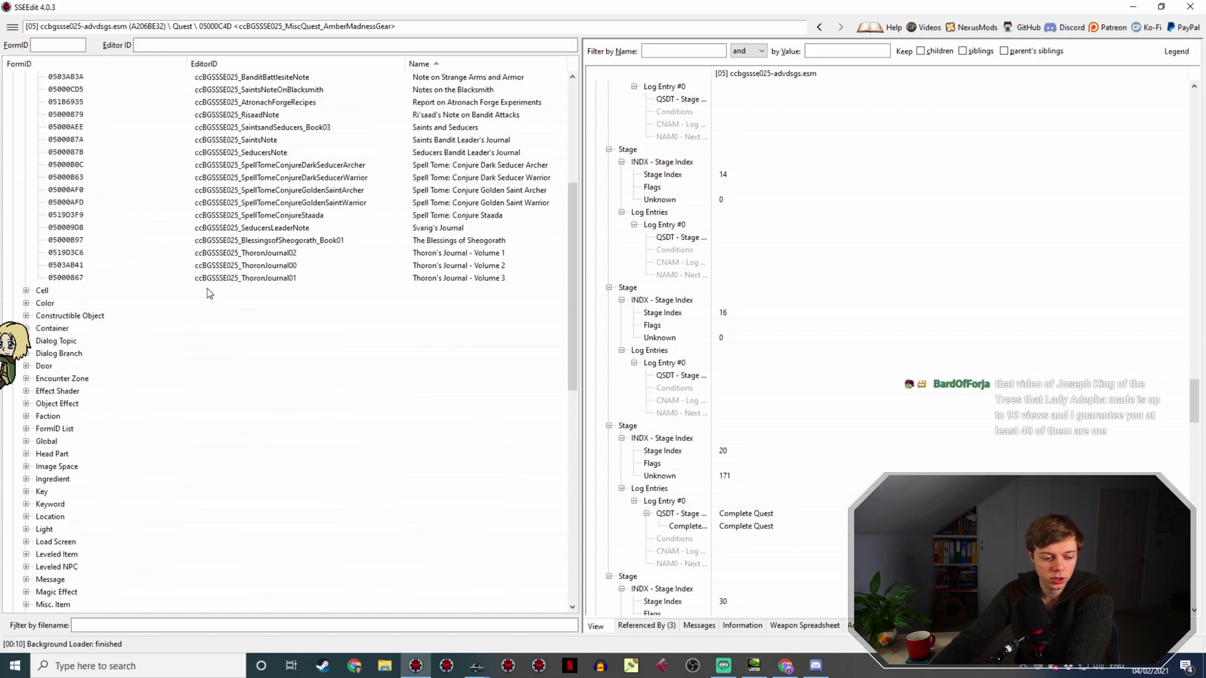
pyautogui.scroll(3, 260, 324)
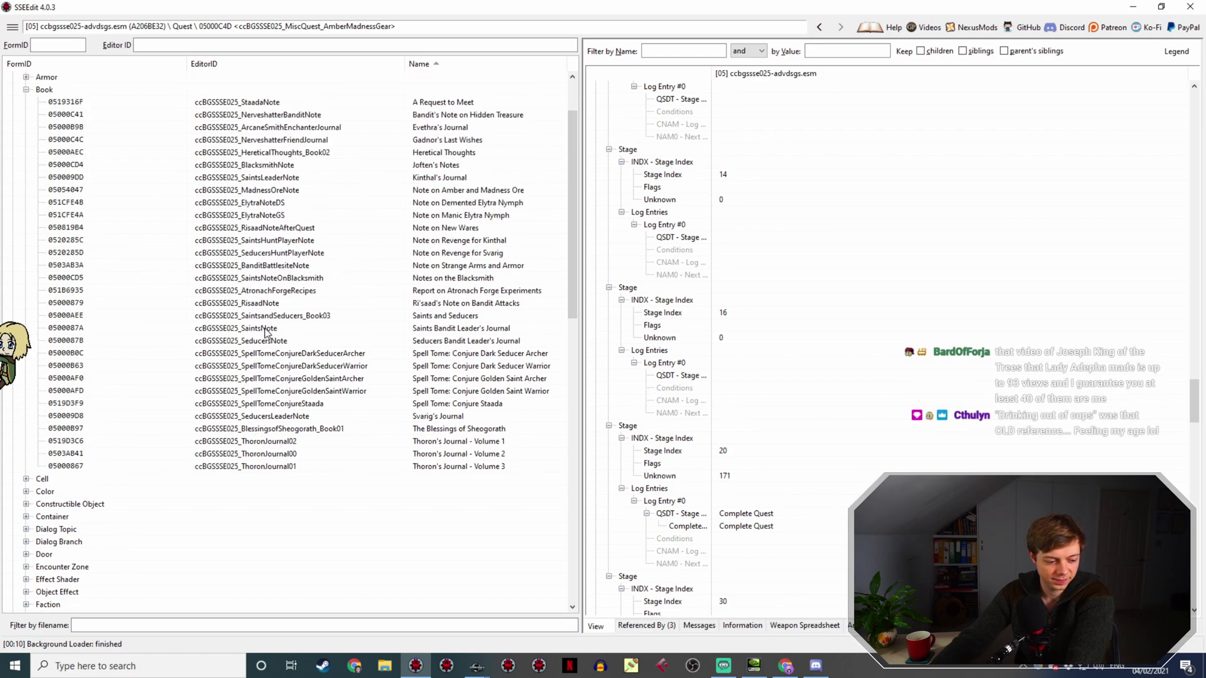
pyautogui.scroll(1, 266, 332)
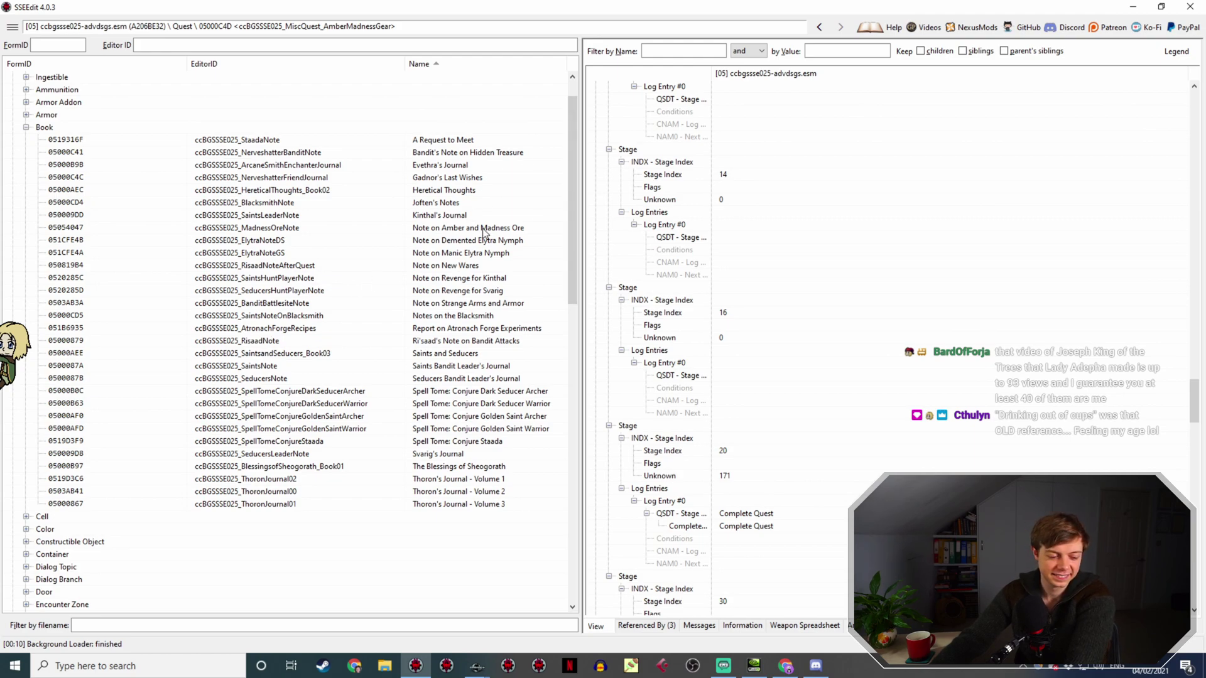
pyautogui.scroll(-1, 502, 186)
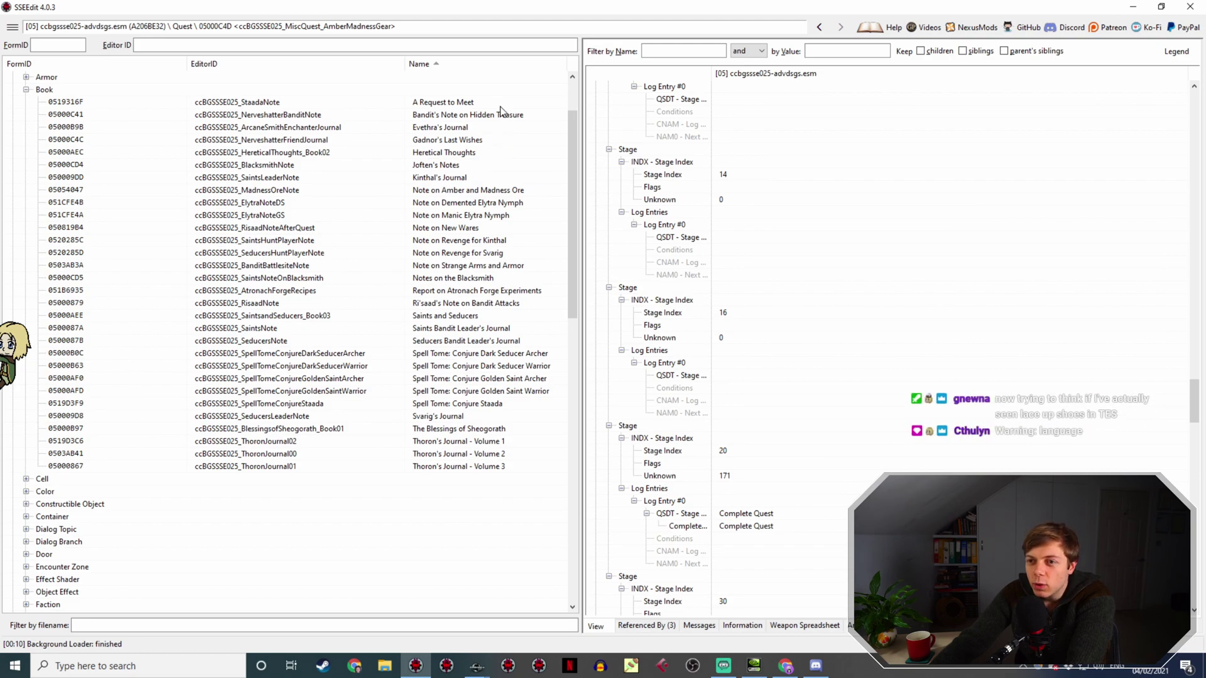
pyautogui.click(470, 130)
# Examine the journal's UnlockCraftingOnRead script properties, including its crafting flags and unlock messages, through to the book text and data.
pyautogui.scroll(-10, 808, 307)
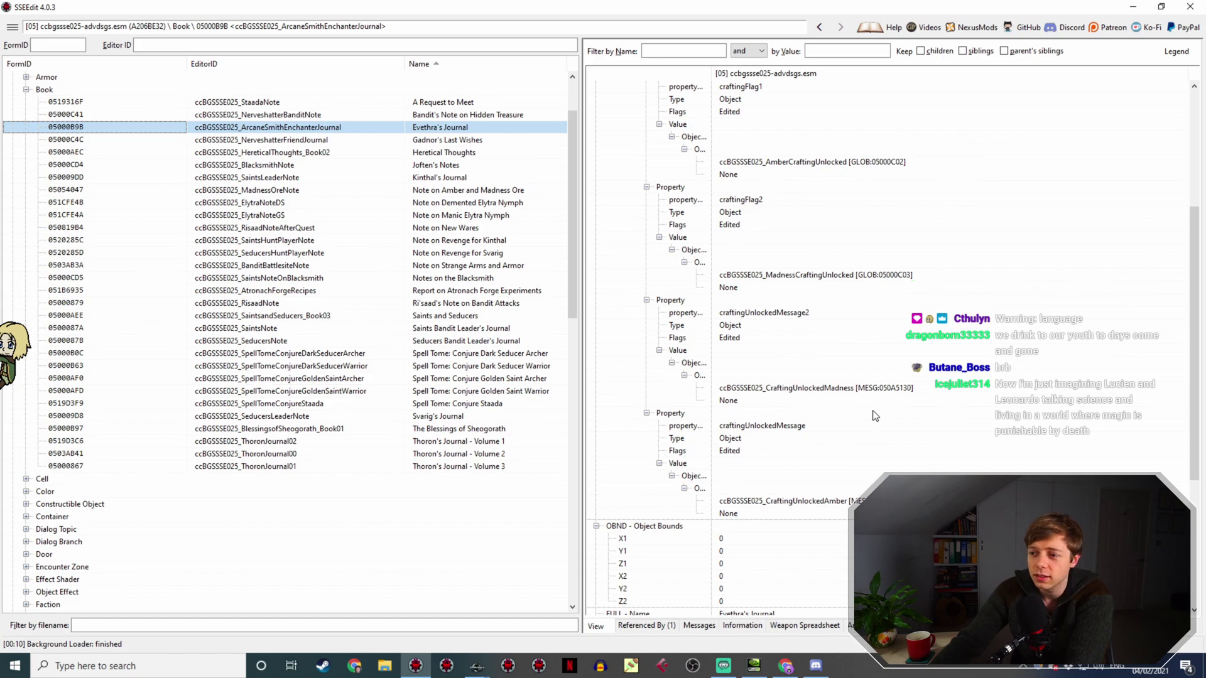
pyautogui.scroll(3, 875, 415)
pyautogui.scroll(-6, 888, 394)
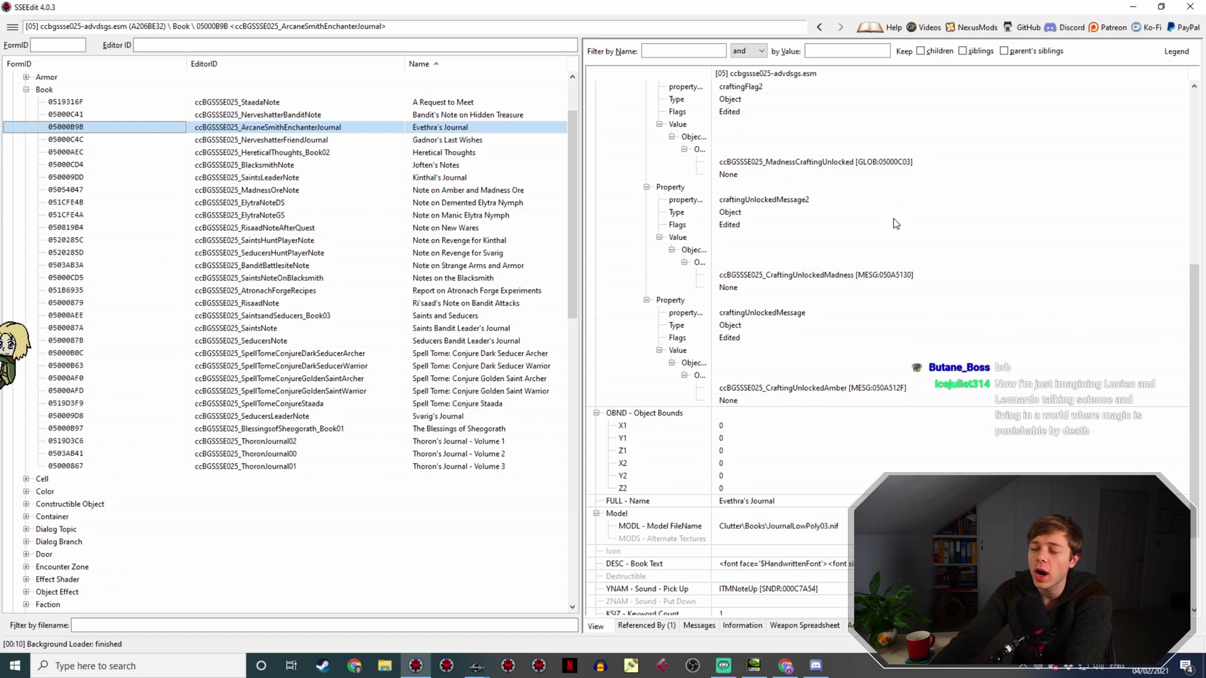
pyautogui.scroll(8, 896, 263)
pyautogui.scroll(-2, 898, 252)
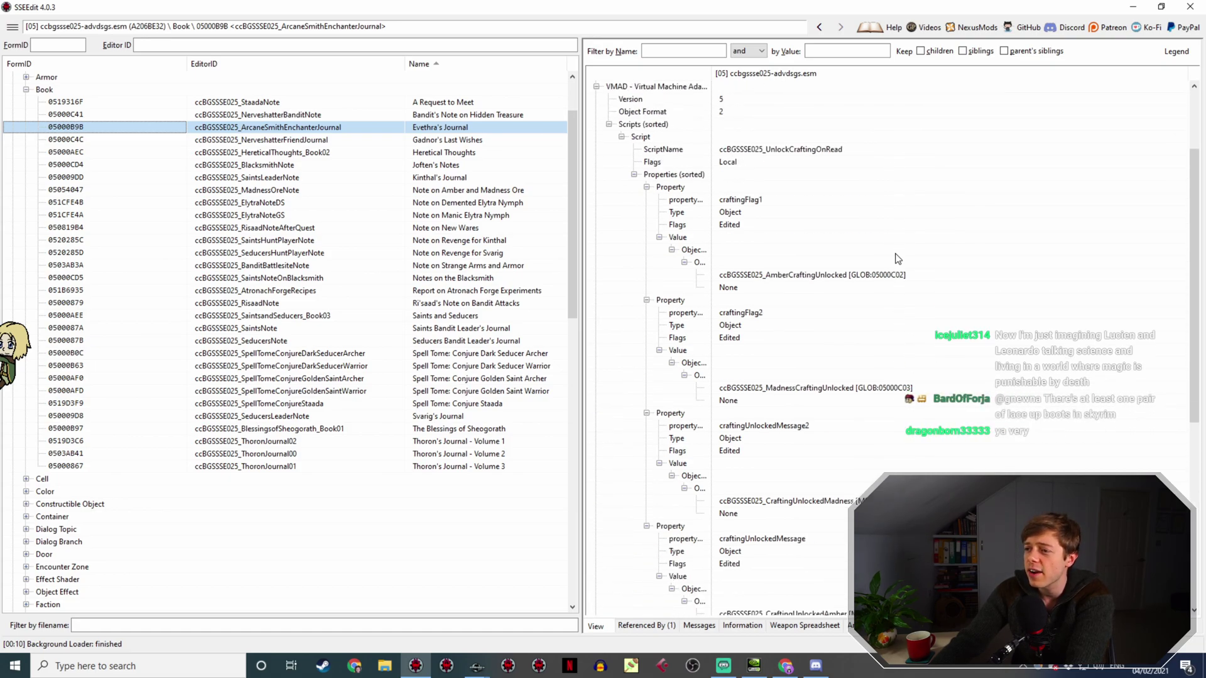
pyautogui.scroll(-9, 851, 302)
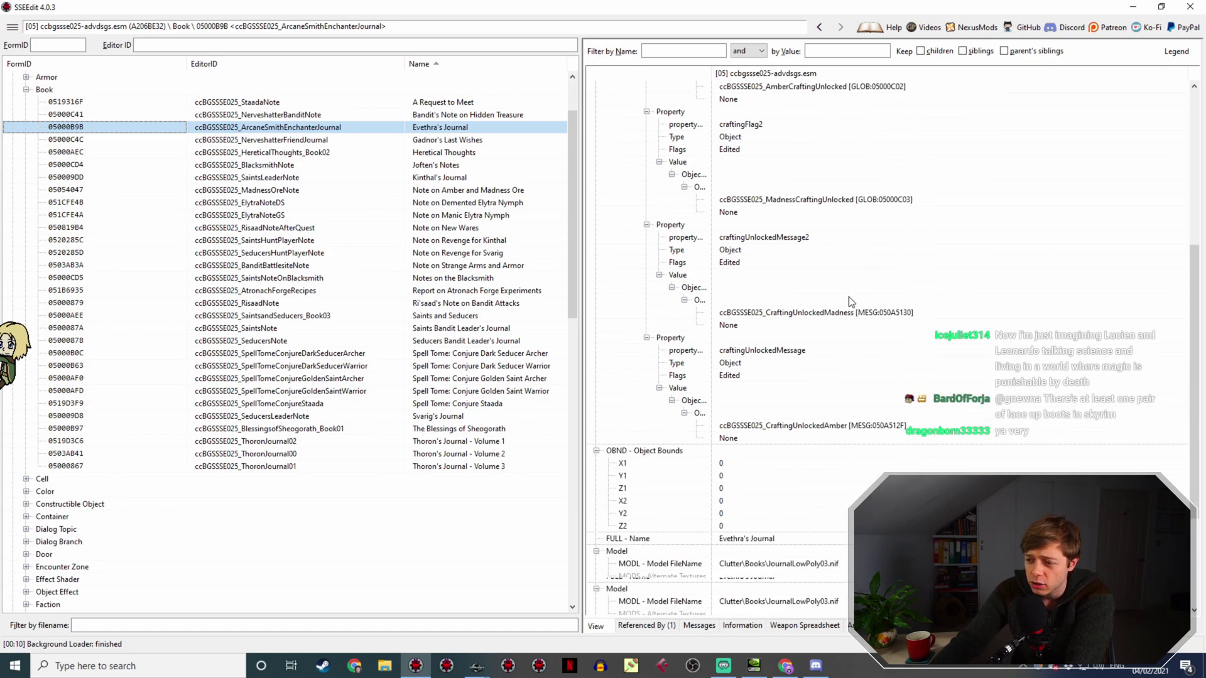
pyautogui.scroll(12, 873, 343)
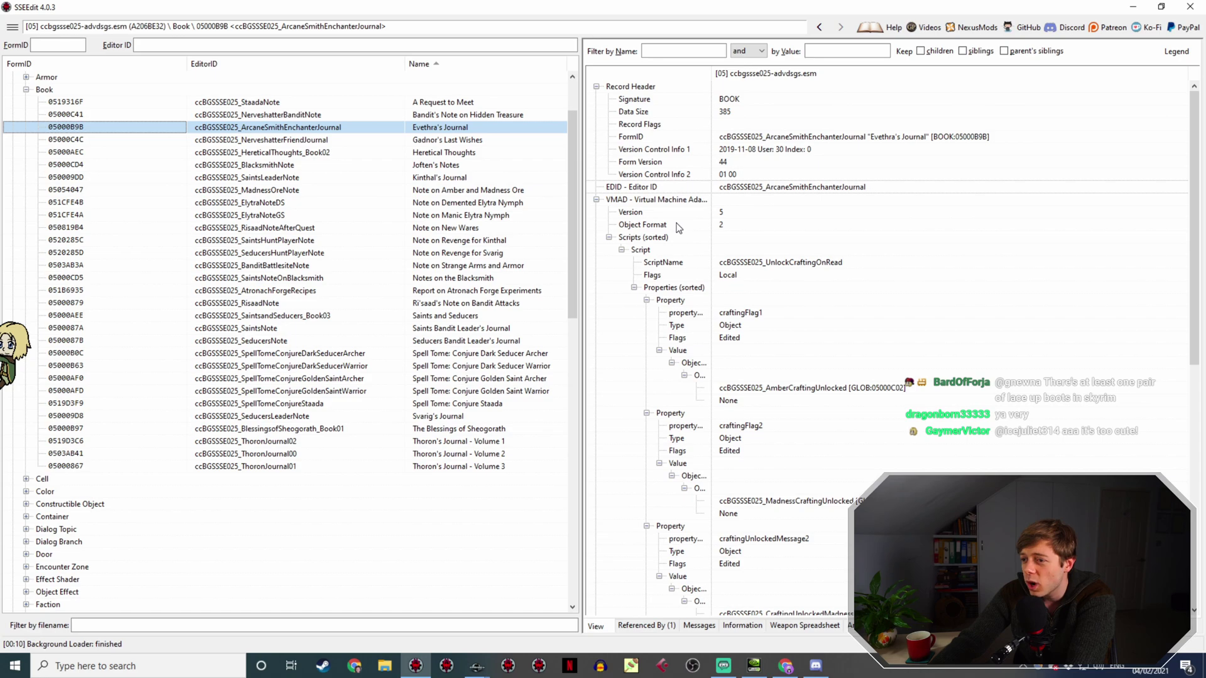
pyautogui.scroll(-4, 682, 231)
pyautogui.scroll(-5, 683, 235)
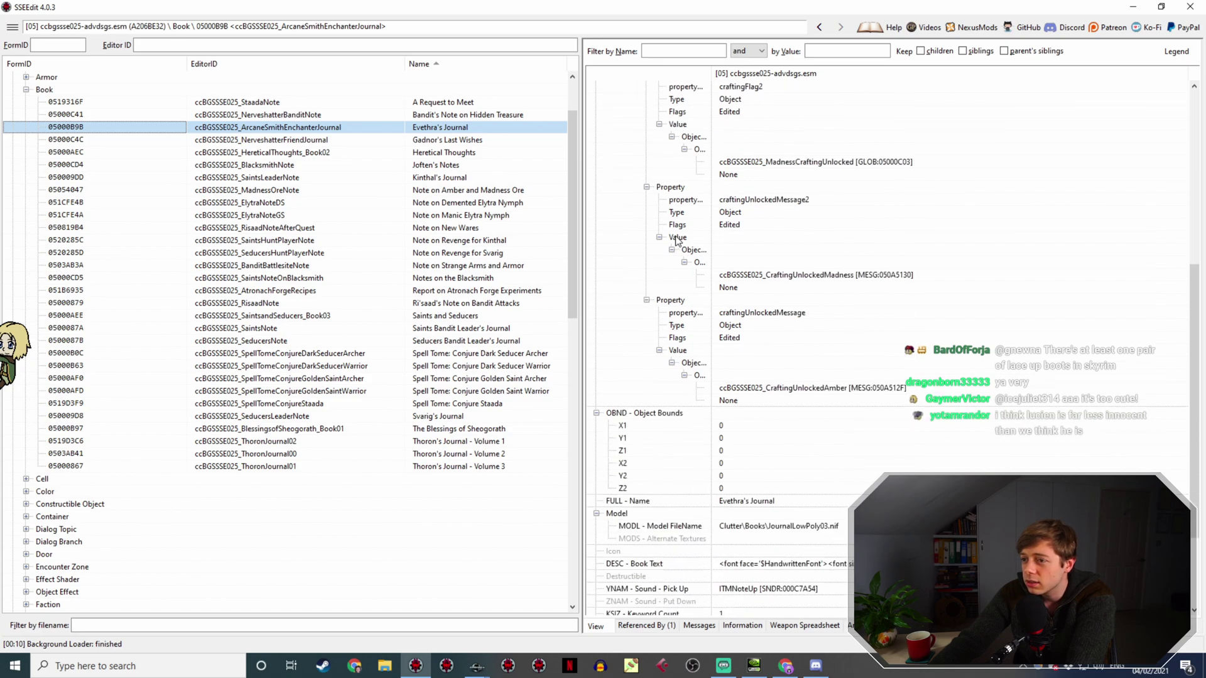
pyautogui.scroll(-3, 650, 226)
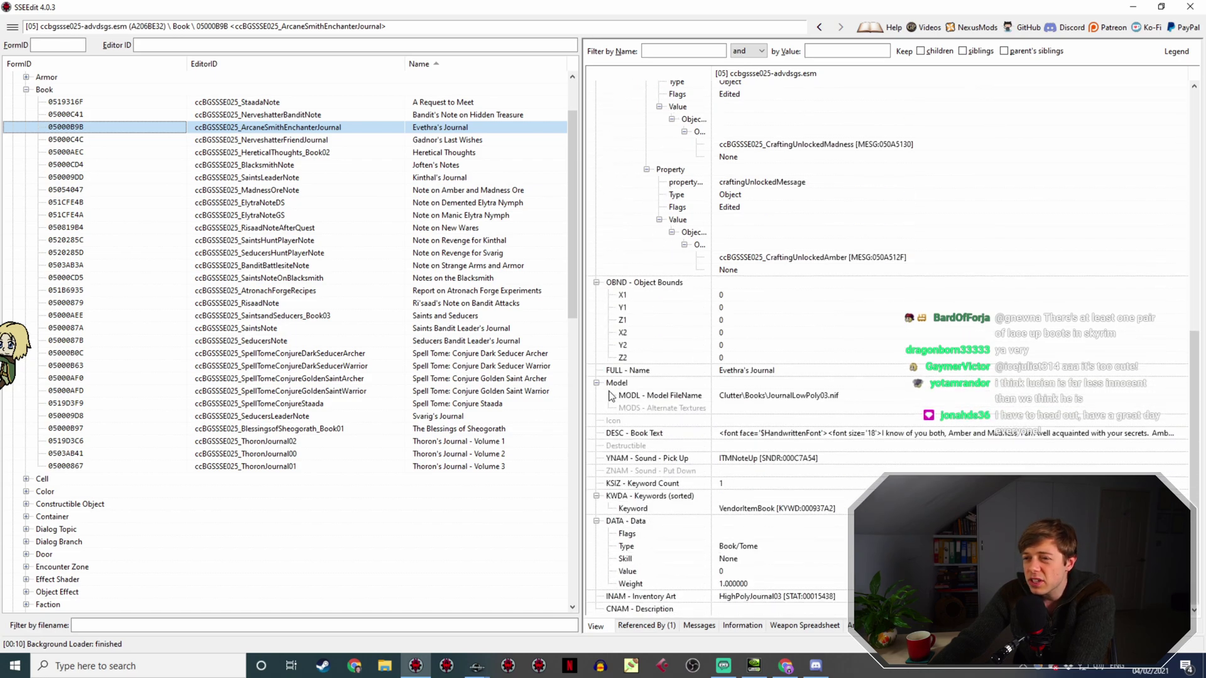
# Open the quest record that references Evethra's Journal and review its script properties and stage fragments.
pyautogui.click(650, 625)
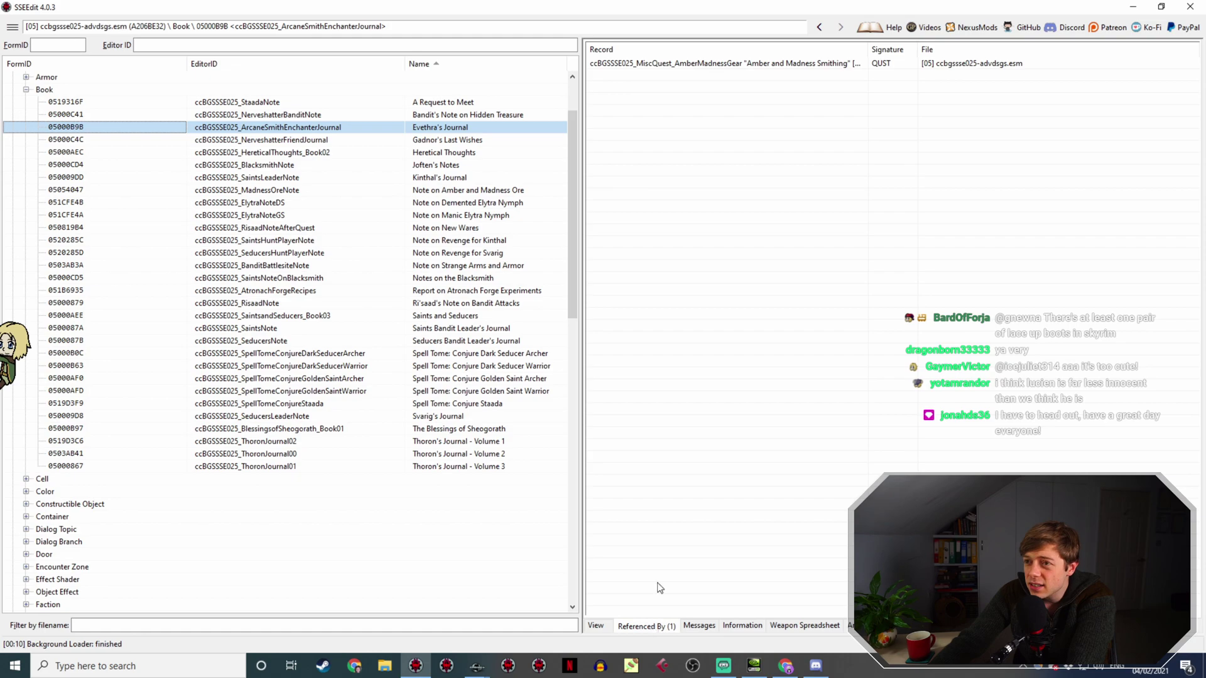
pyautogui.doubleClick(752, 63)
pyautogui.scroll(-15, 901, 304)
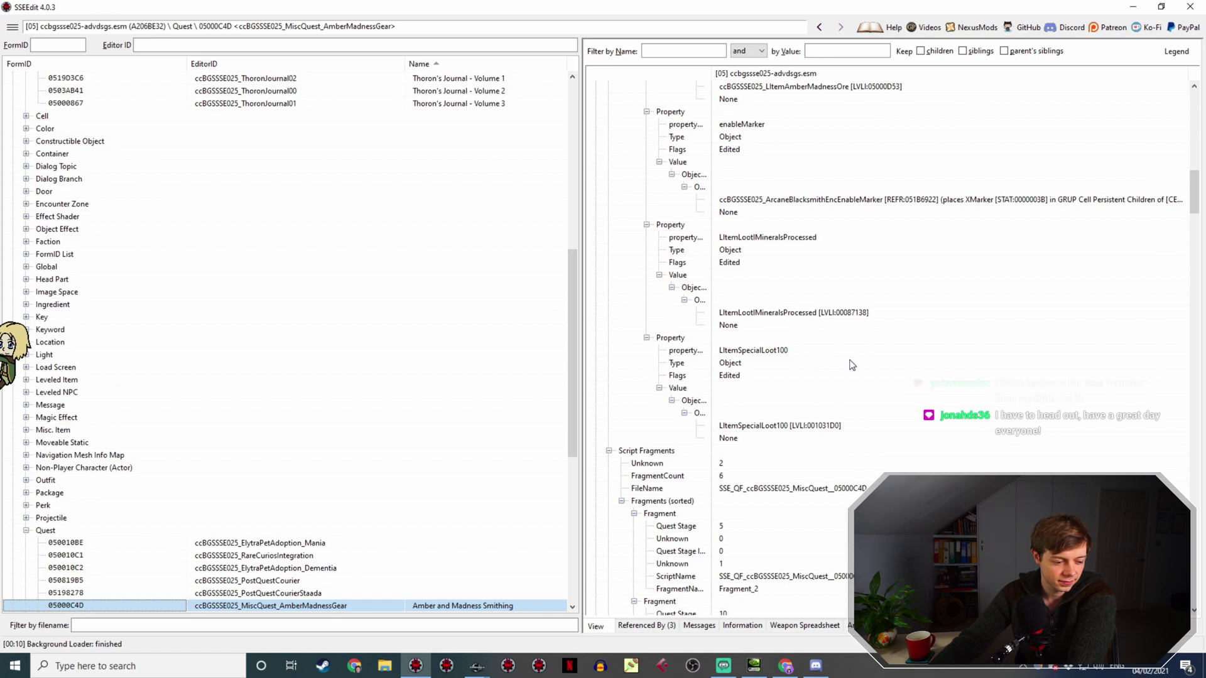
pyautogui.scroll(-18, 816, 402)
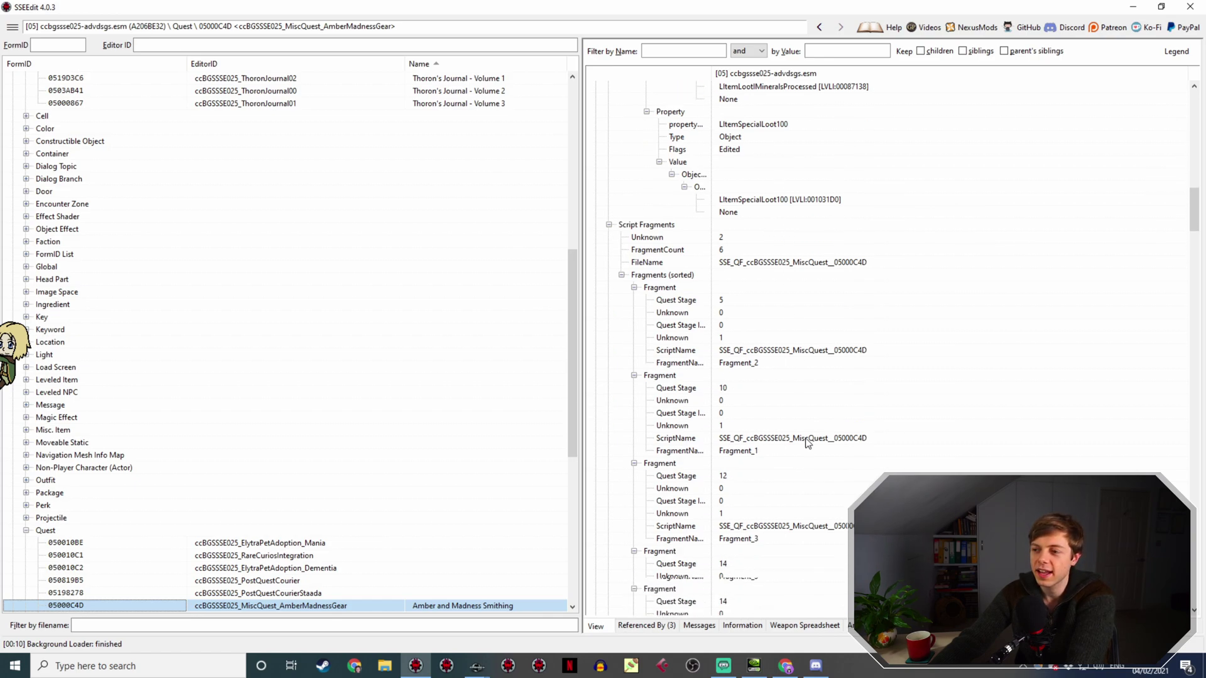
pyautogui.scroll(-2, 815, 407)
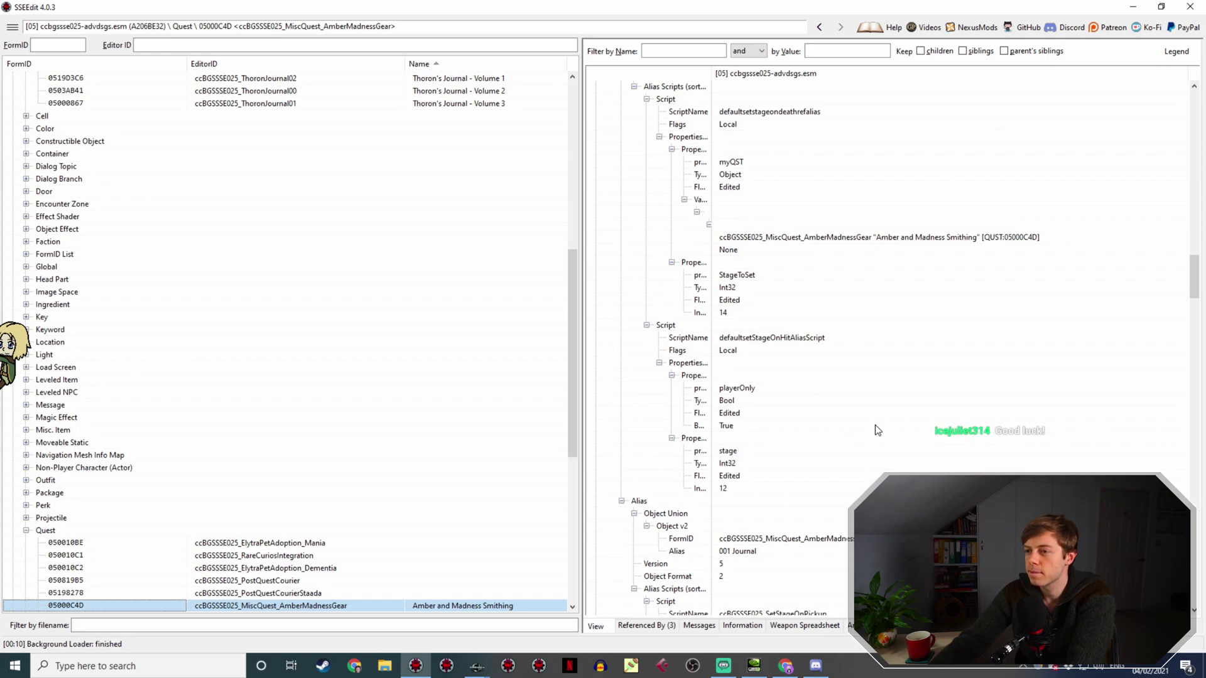
# Examine the Journal alias's SetStageOnPickup and DefaultOnReadSetQuestStage scripts for the quest stages they set.
pyautogui.scroll(-8, 877, 430)
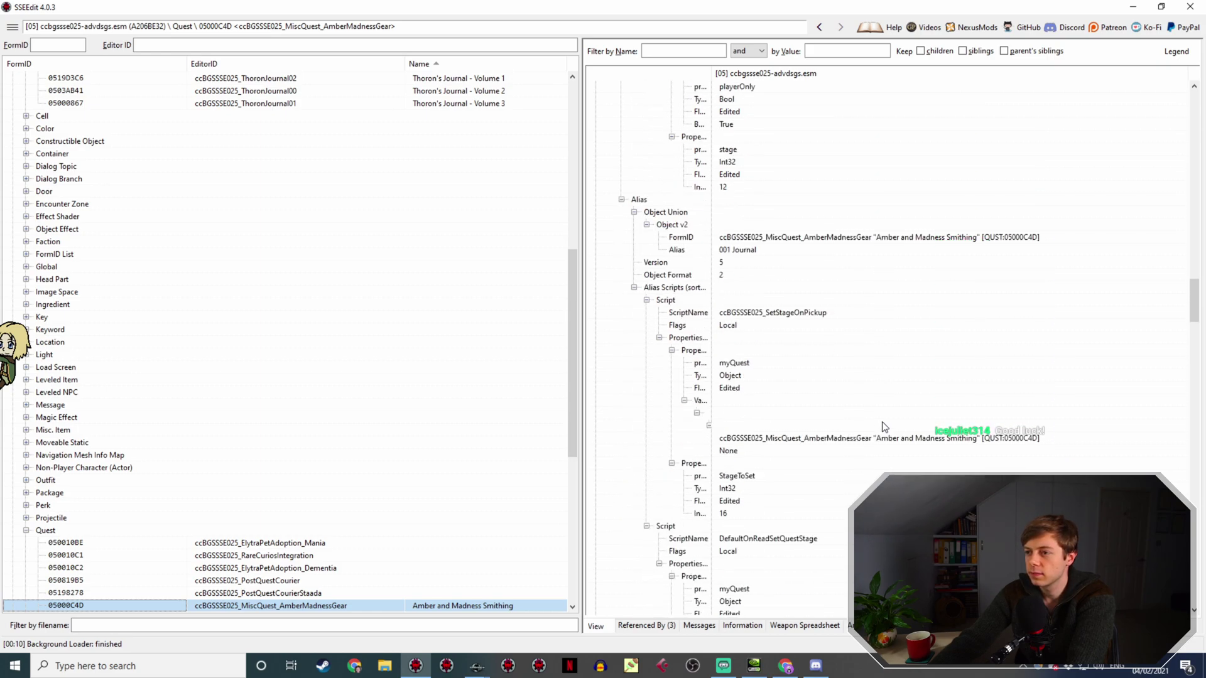
pyautogui.click(873, 237)
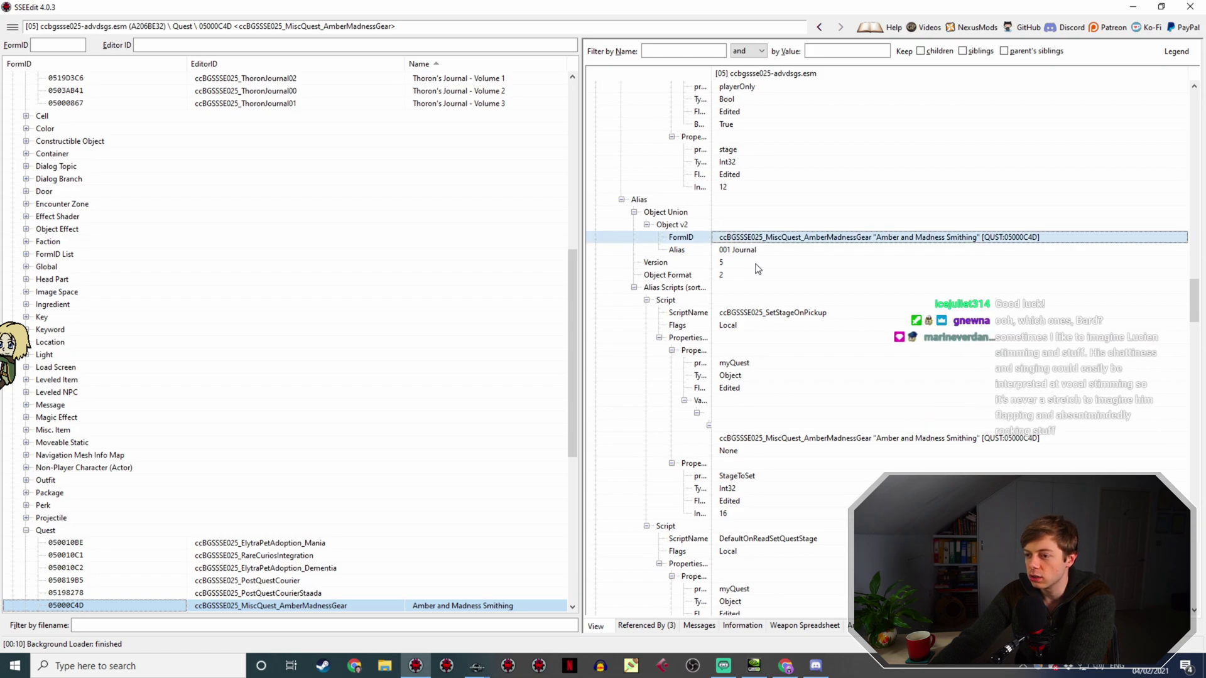
pyautogui.scroll(-2, 758, 292)
pyautogui.scroll(-2, 761, 295)
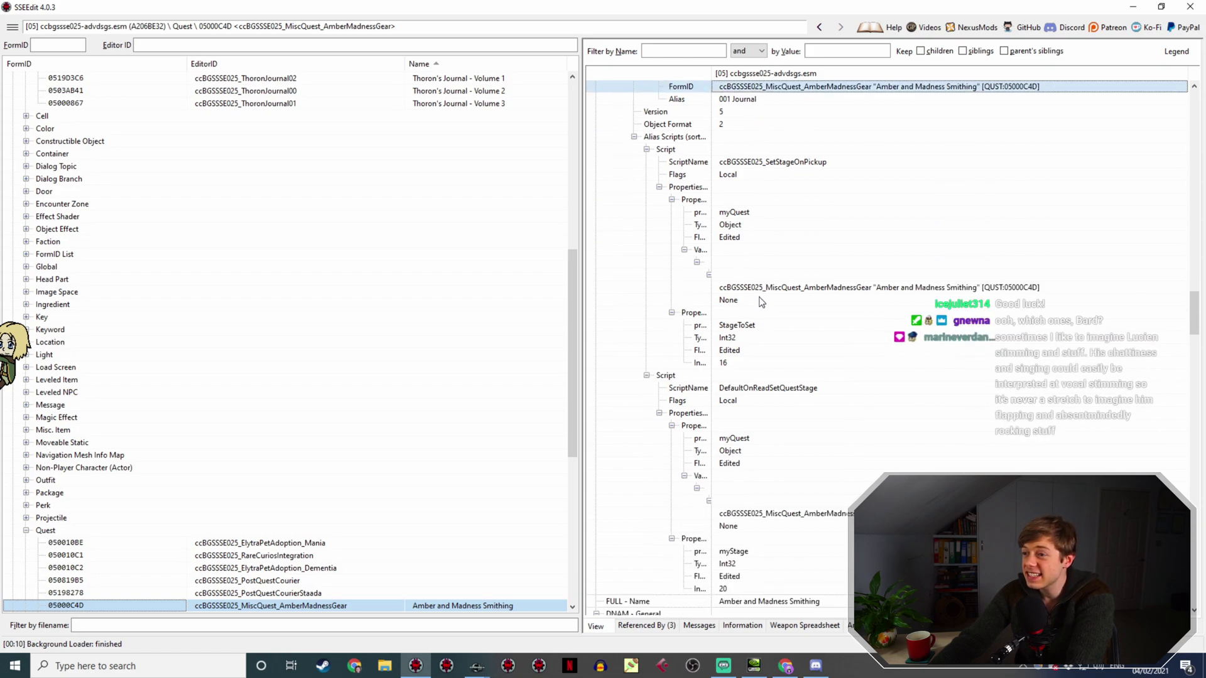
pyautogui.click(752, 362)
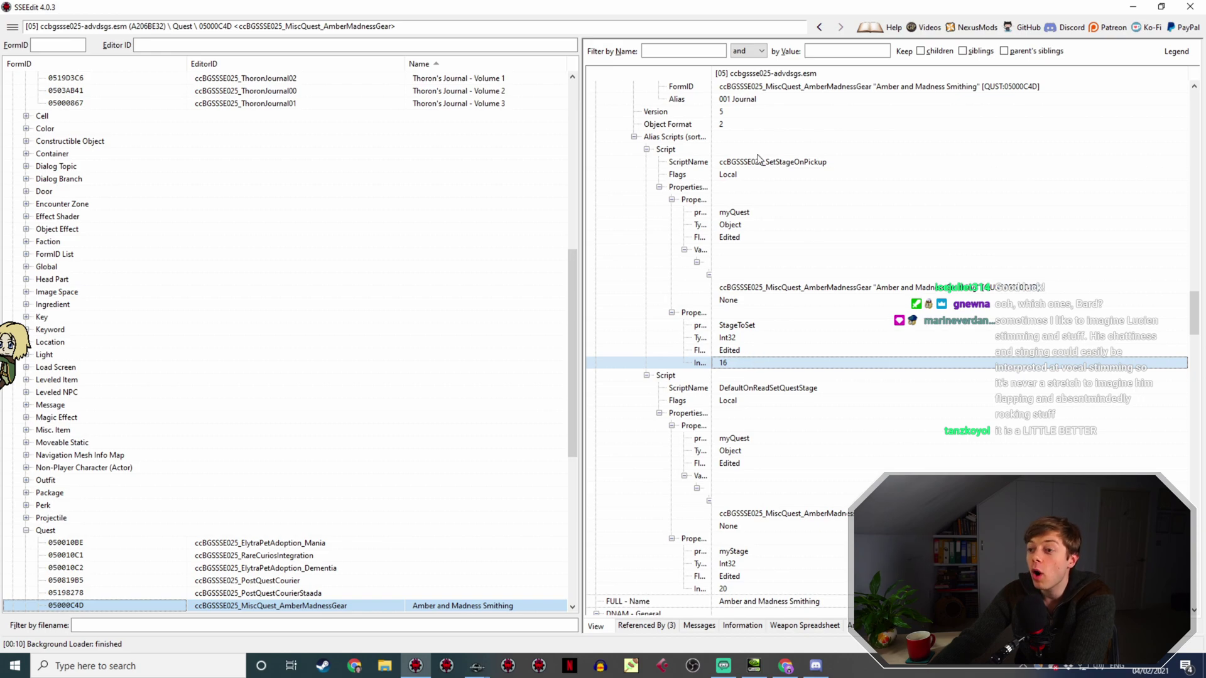
pyautogui.scroll(1, 763, 358)
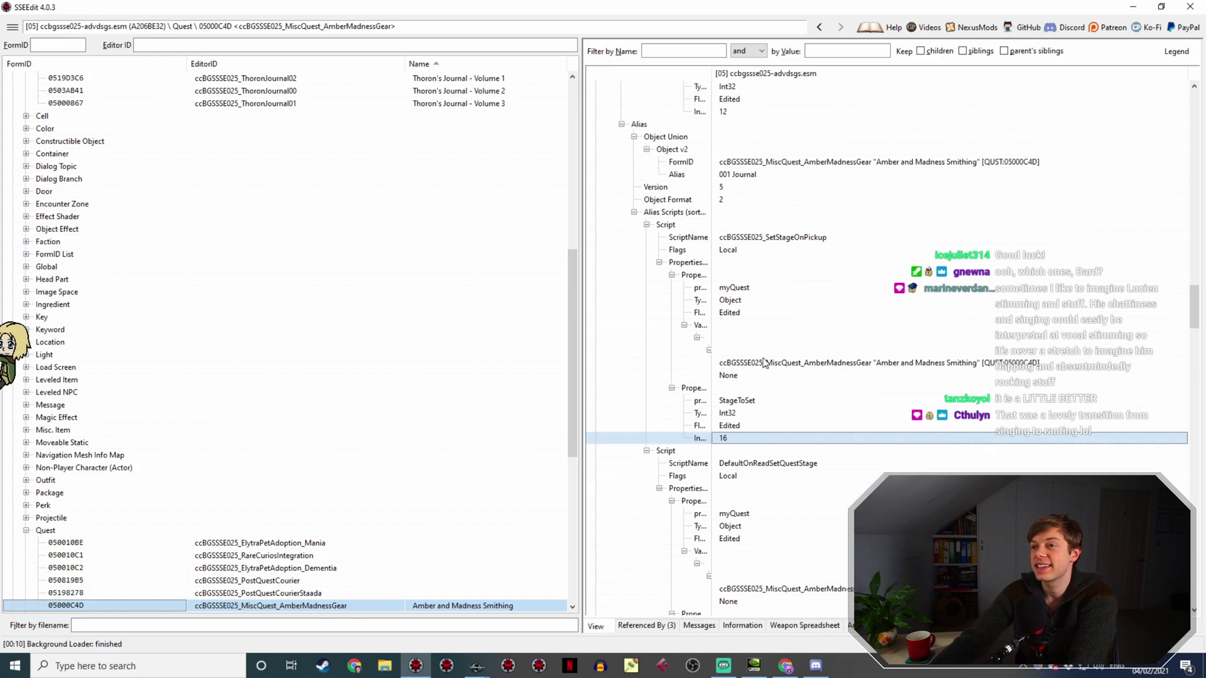
pyautogui.scroll(-2, 766, 477)
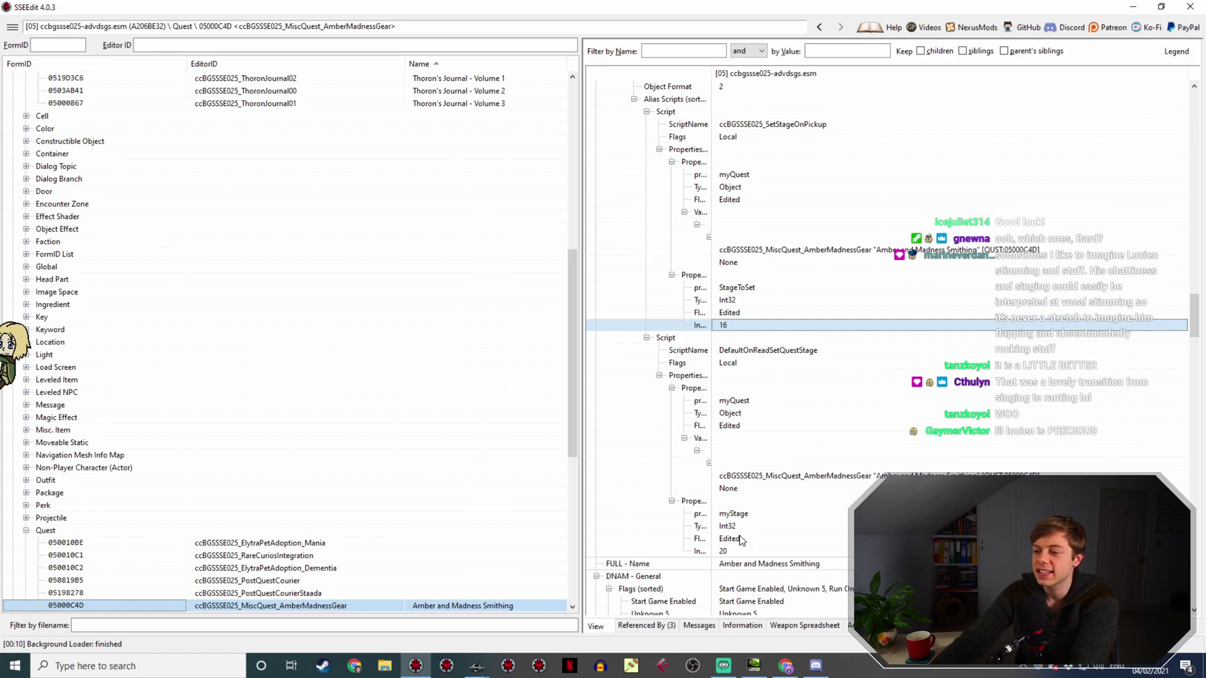
pyautogui.scroll(3, 779, 499)
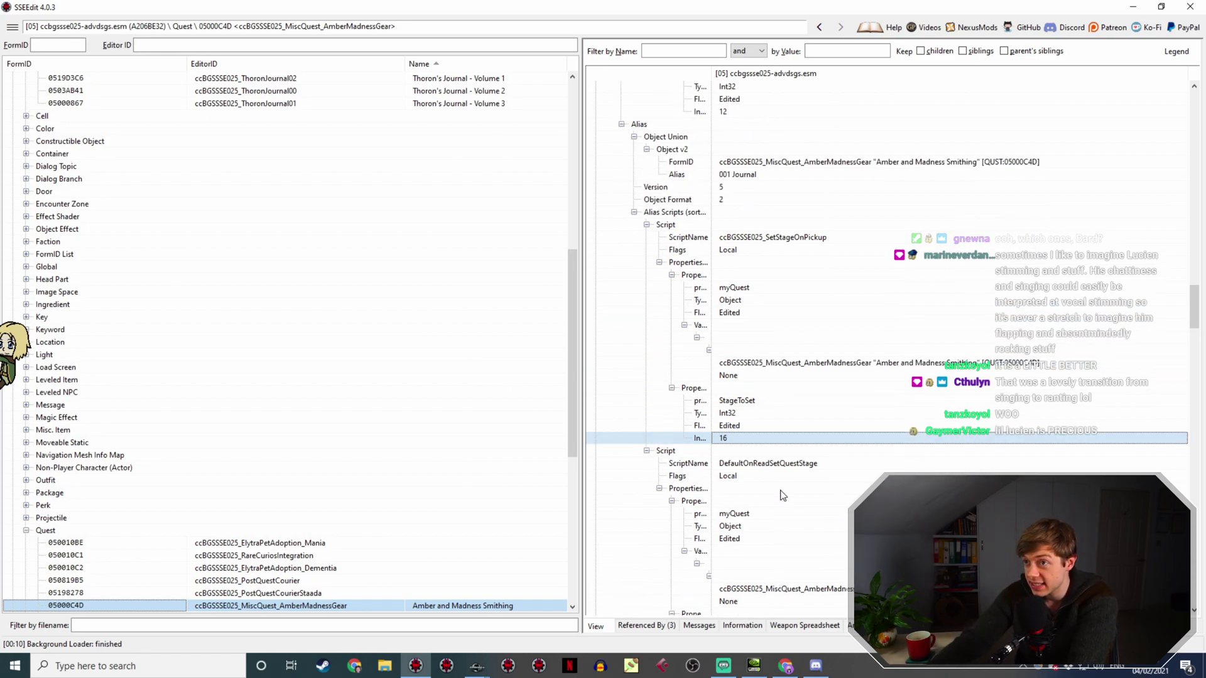
# Examine the ArcaneBlacksmith alias's death and on-hit scripts for the quest stages they set.
pyautogui.scroll(6, 783, 496)
pyautogui.scroll(2, 774, 356)
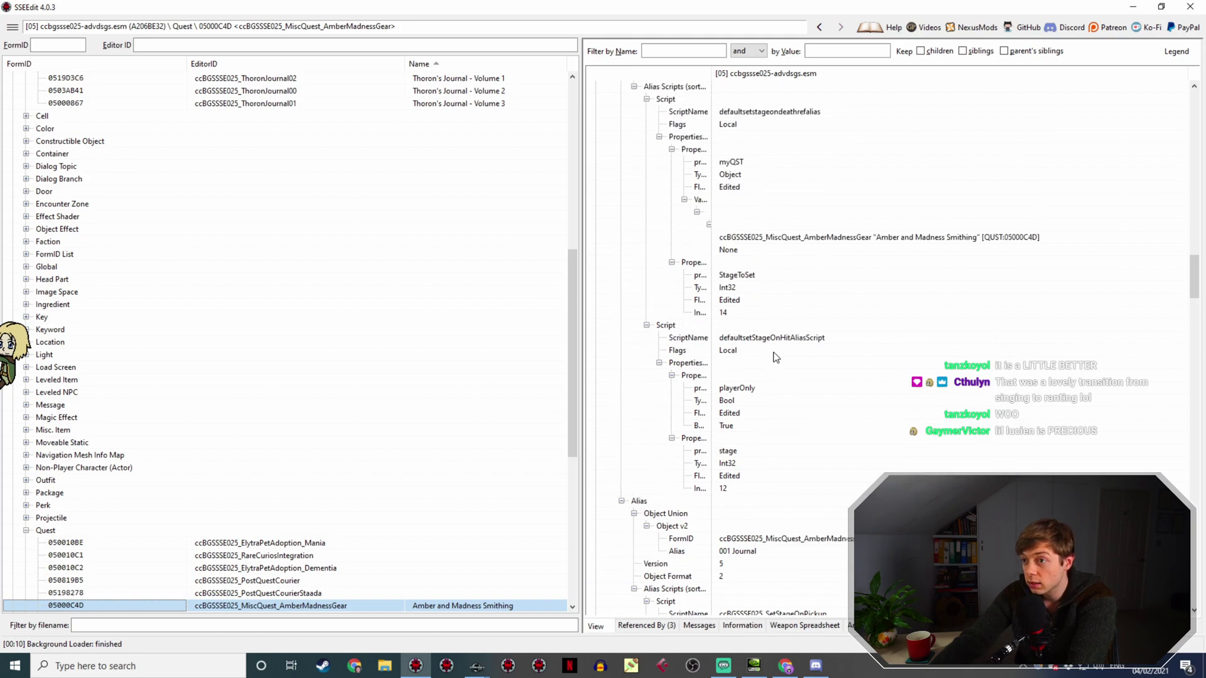
pyautogui.scroll(-5, 779, 352)
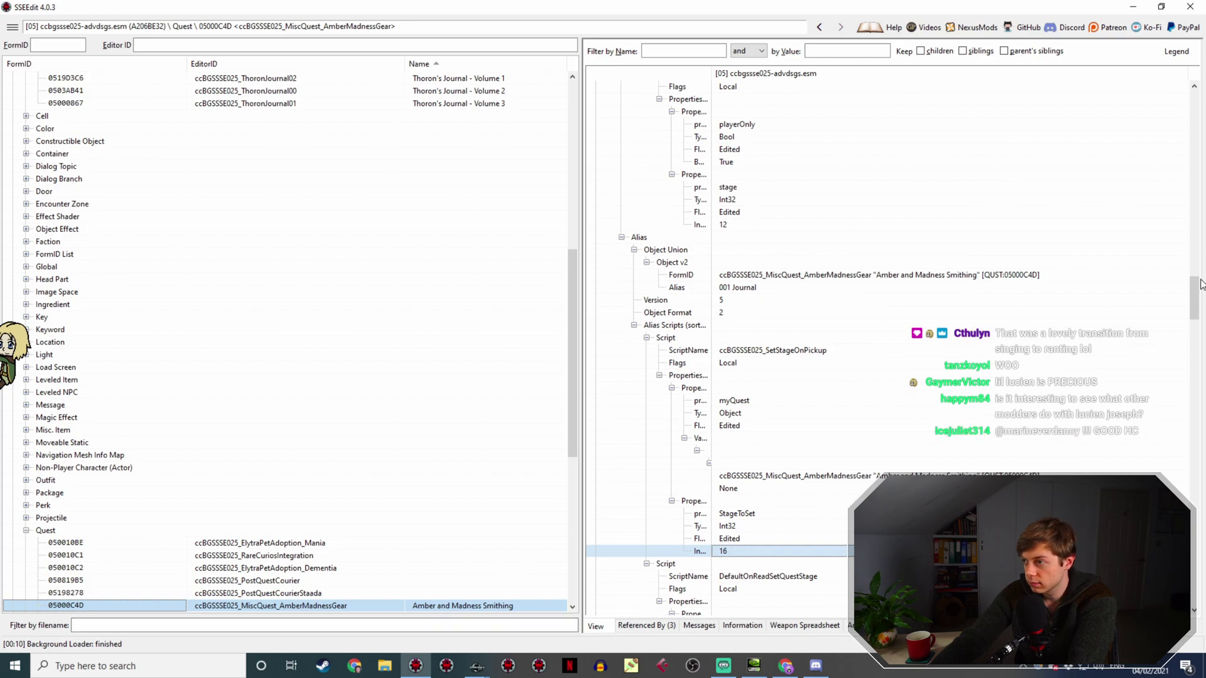
pyautogui.moveTo(1199, 294); pyautogui.dragTo(1201, 255)
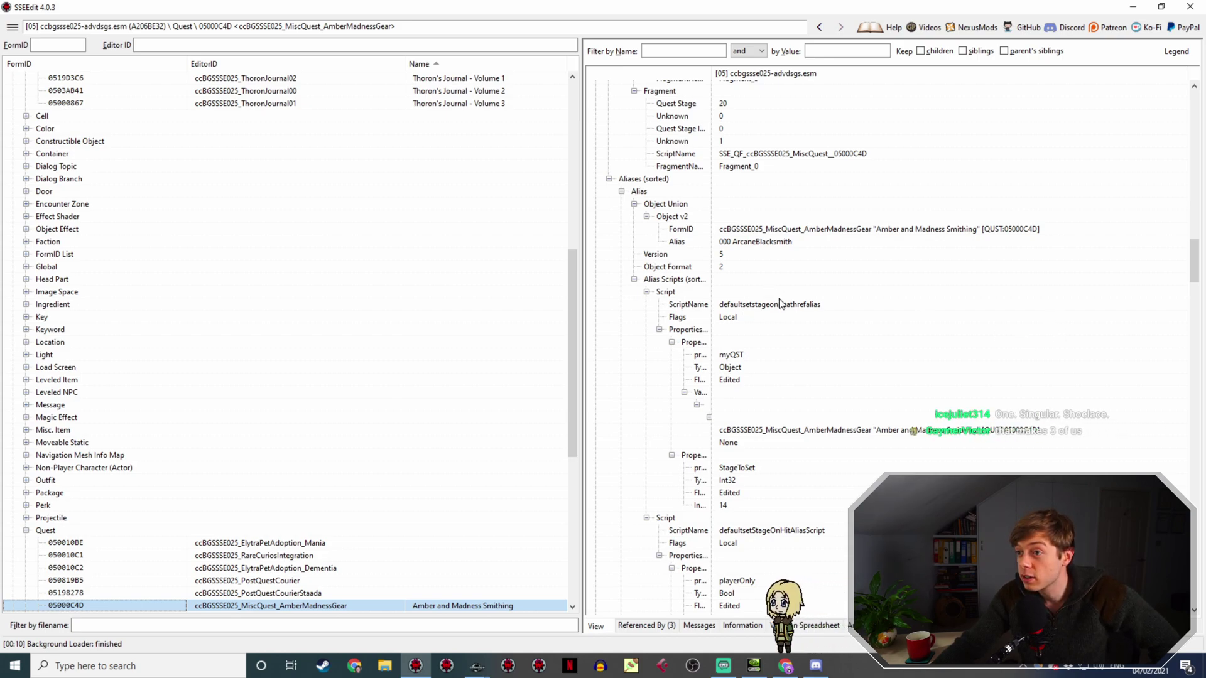
pyautogui.scroll(-4, 801, 341)
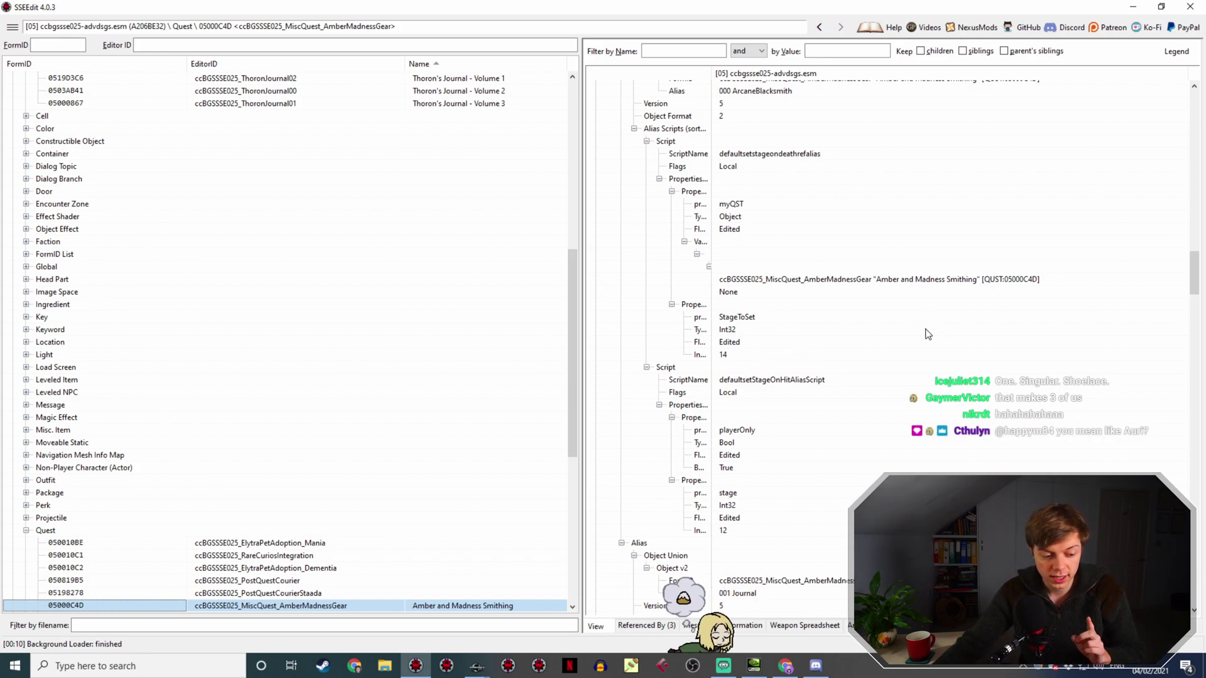
# Switch to the Creation Kit and replace the response text with "Well that's one less mad blacksmith for the world to worry about".
pyautogui.click(477, 667)
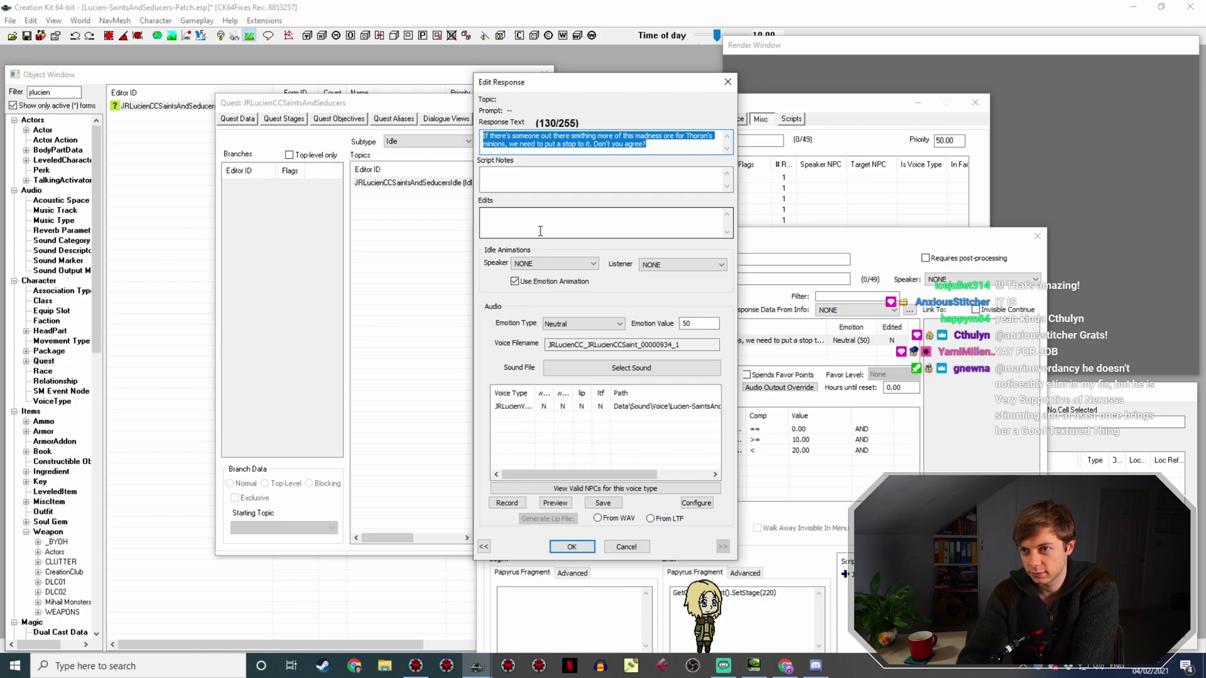
pyautogui.write("Well that's")
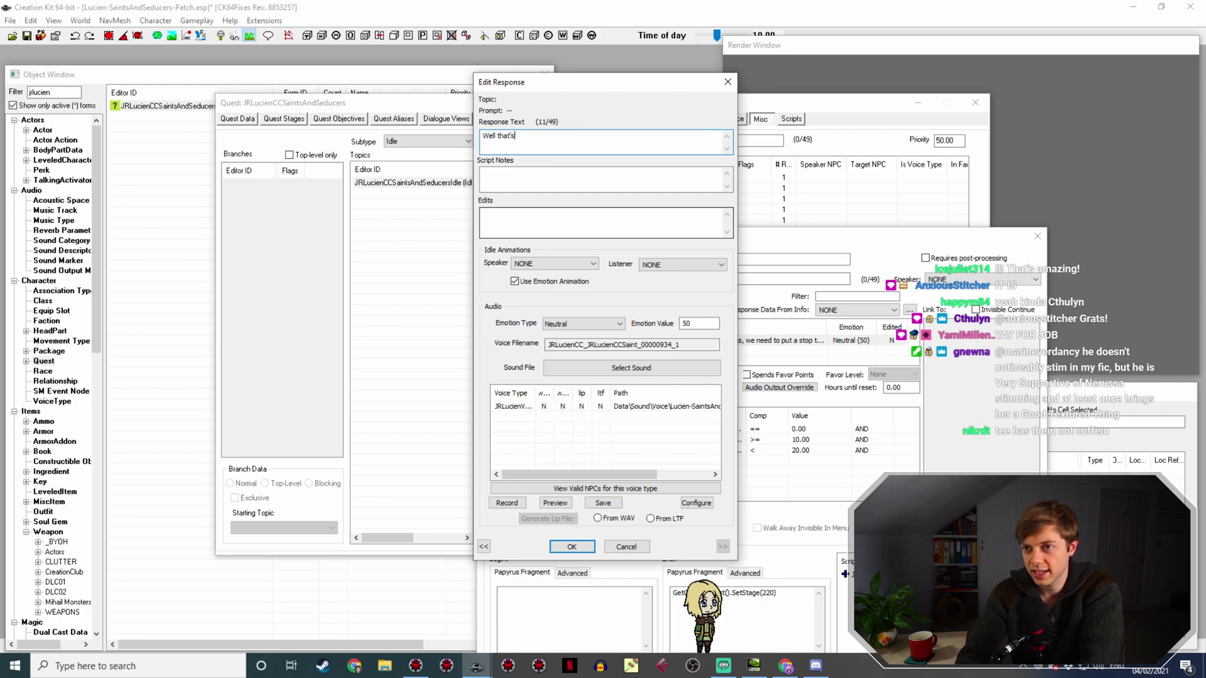
pyautogui.write(' one less mad blacksmith for the world')
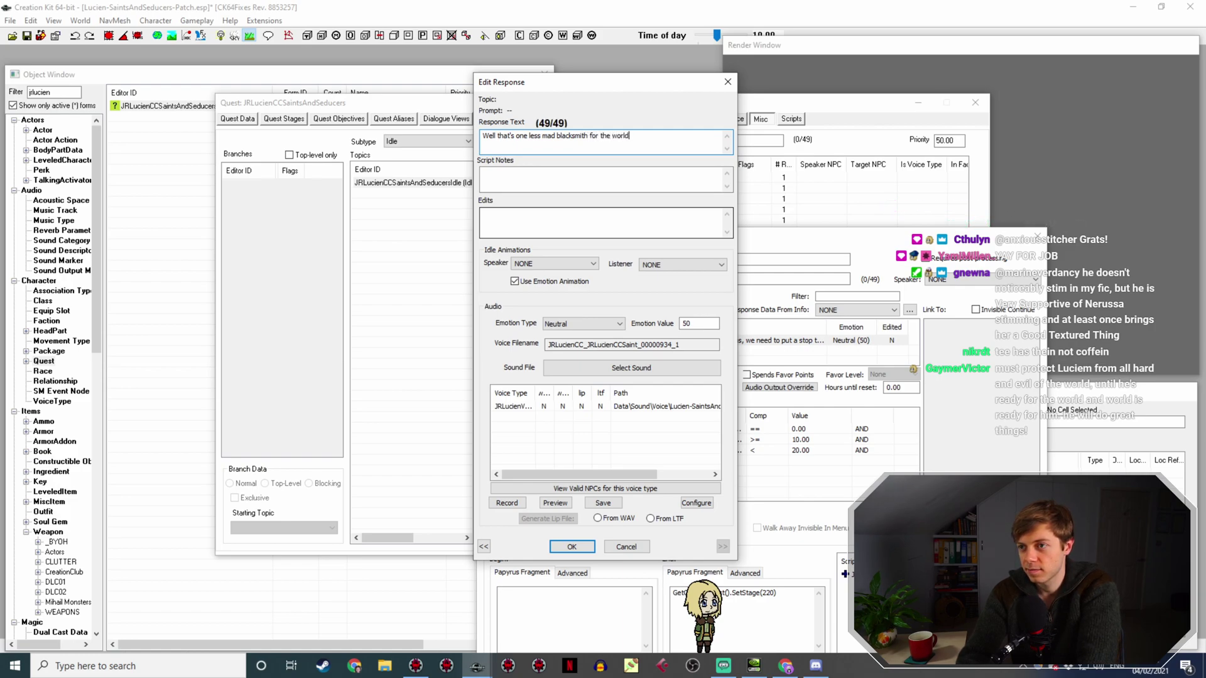
pyautogui.write('y about')
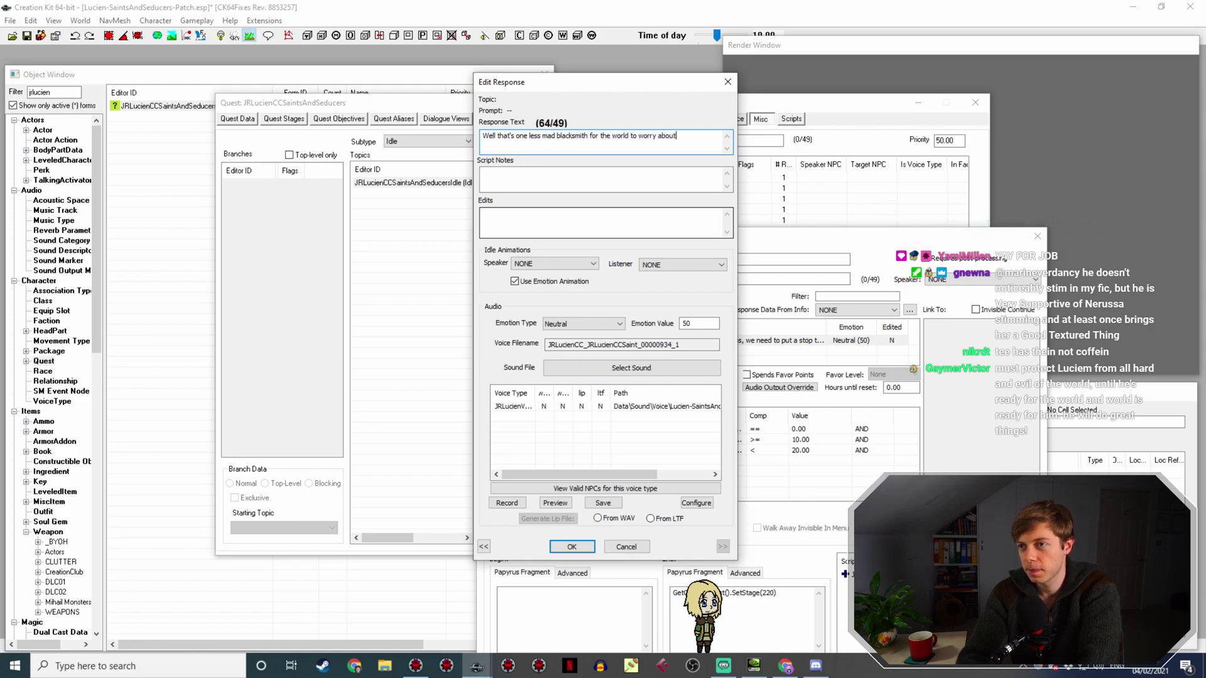
# Append ". I wonder if she liked keeping journals as much as everyone else in Skyrim seems to." to the response and accept it.
pyautogui.write('. I')
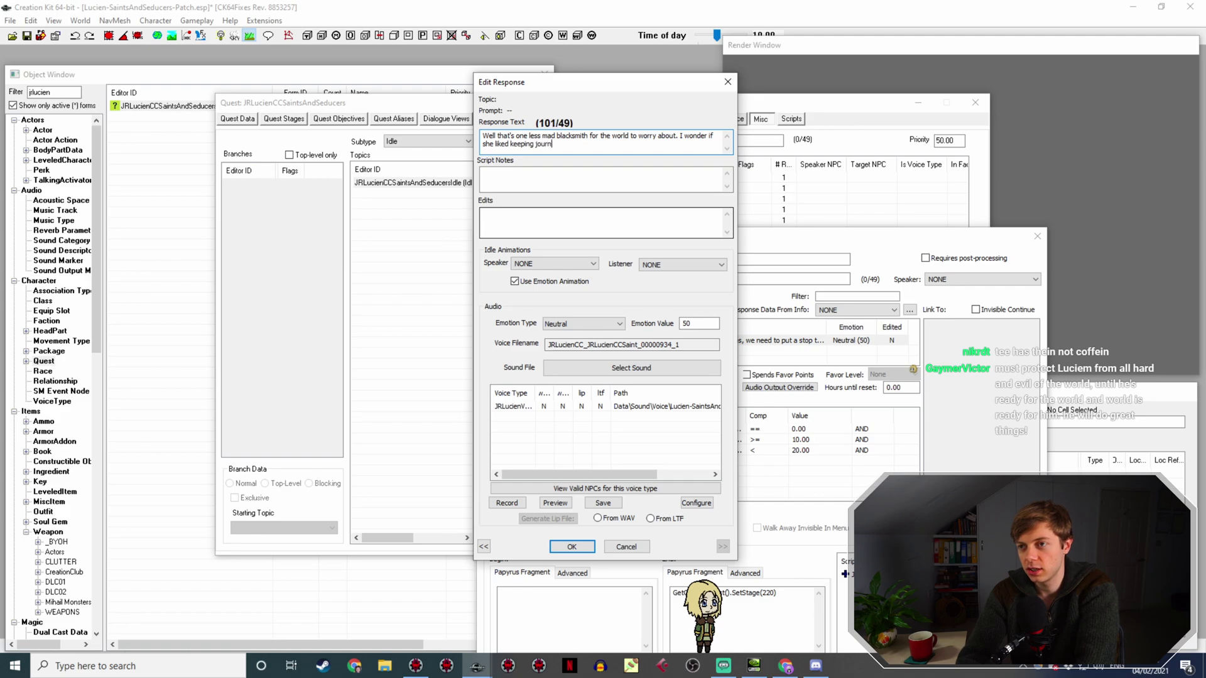
pyautogui.write('everyone else in Skyri')
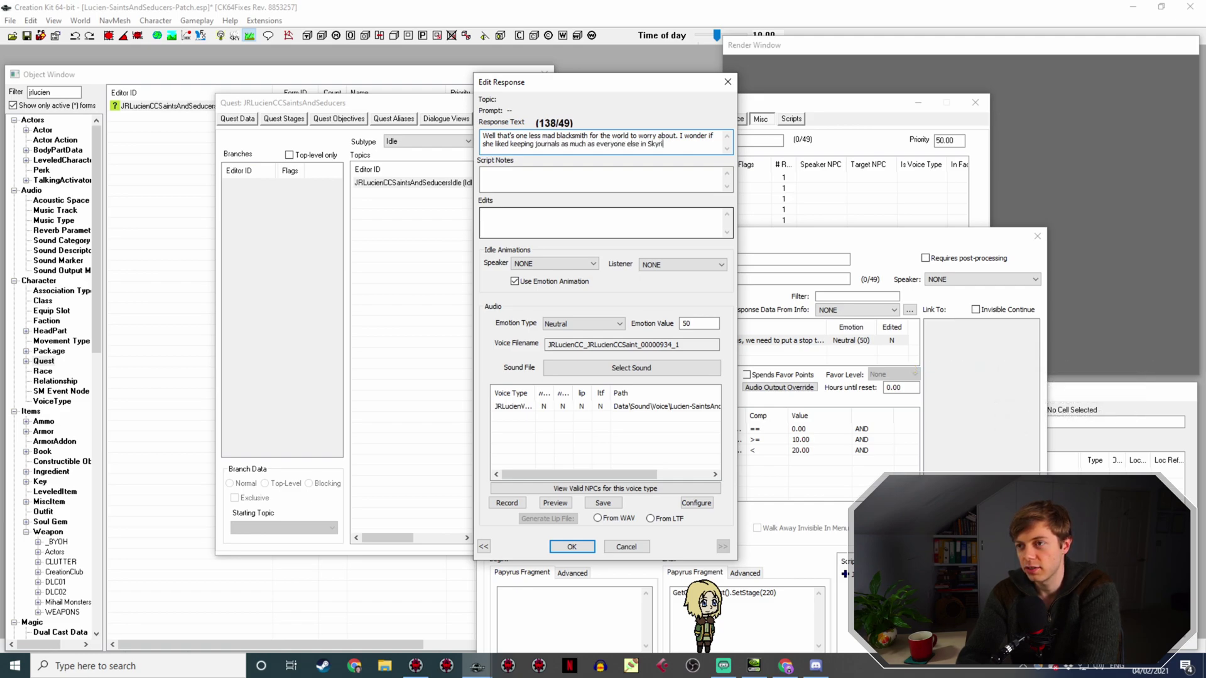
pyautogui.write('m seems to.')
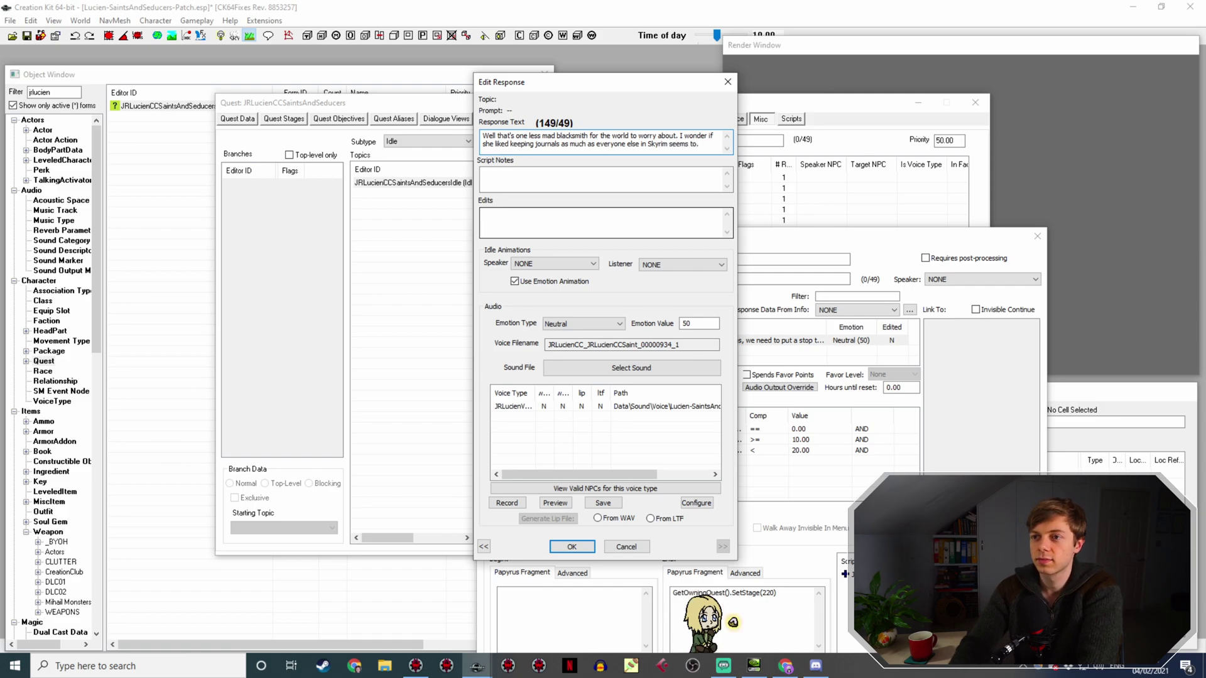
pyautogui.click(550, 179)
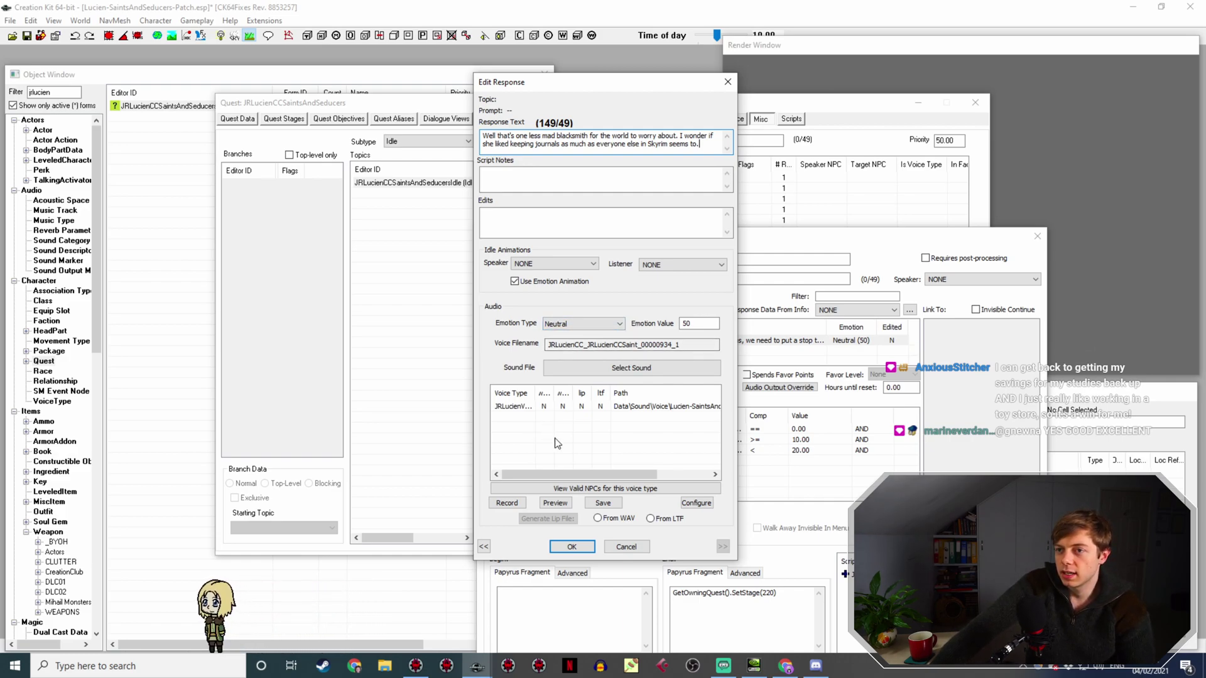
pyautogui.click(571, 546)
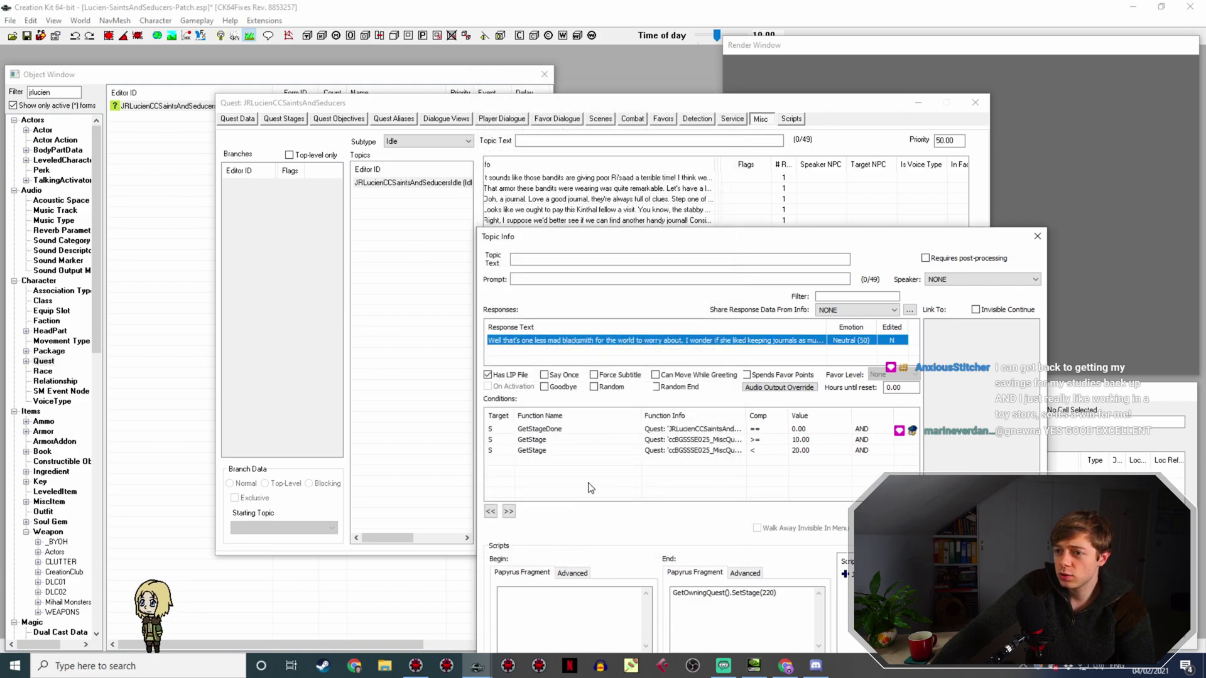
# Set the value of the ">=" GetStage condition on the AmberMadnessGear quest to 14.
pyautogui.moveTo(774, 238); pyautogui.dragTo(651, 119)
pyautogui.moveTo(623, 295); pyautogui.dragTo(679, 288)
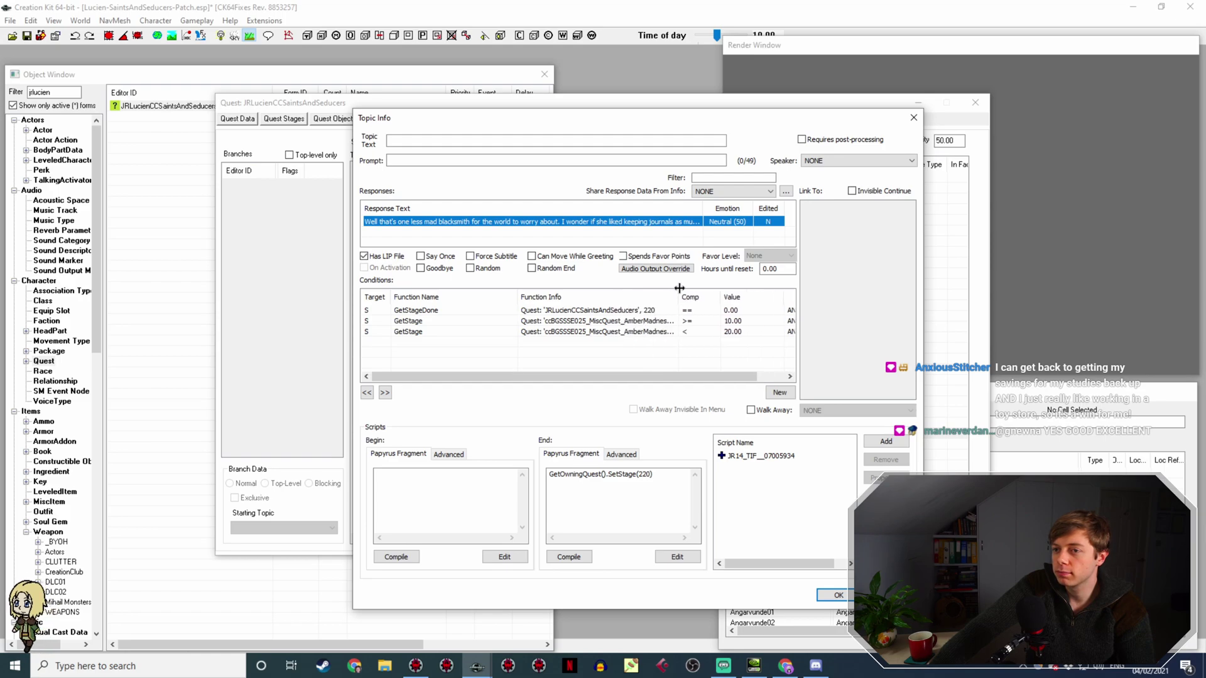
pyautogui.doubleClick(660, 310)
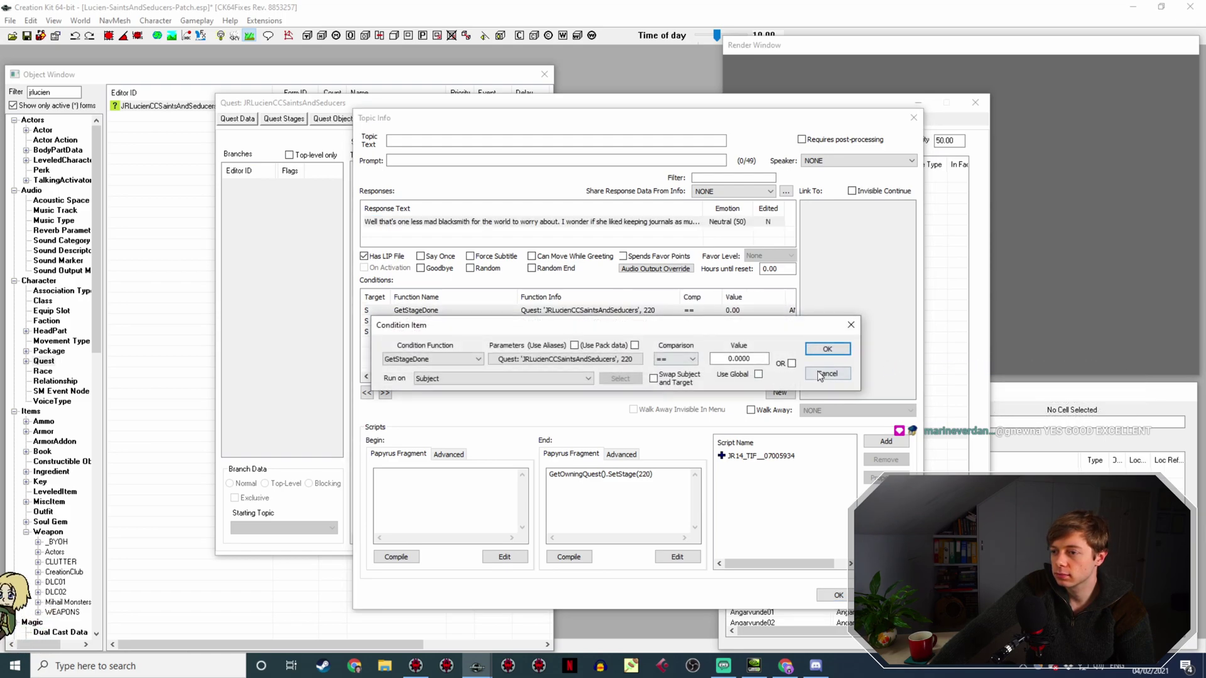
pyautogui.click(827, 374)
pyautogui.doubleClick(691, 321)
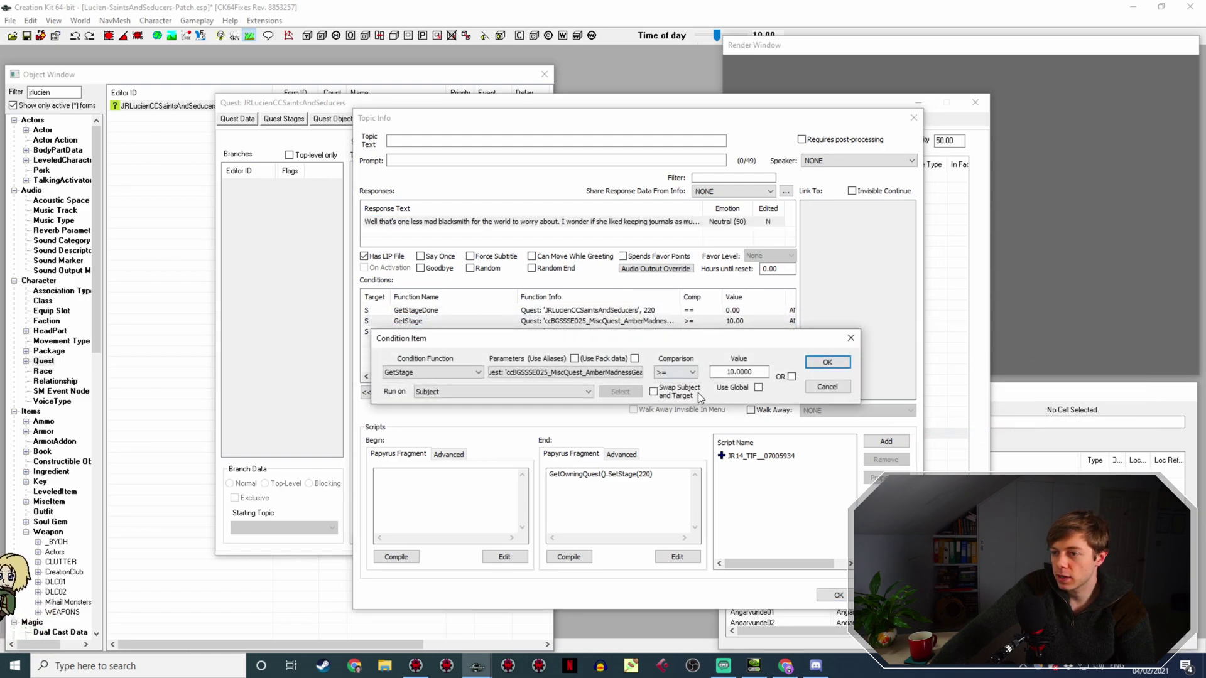
pyautogui.click(732, 371)
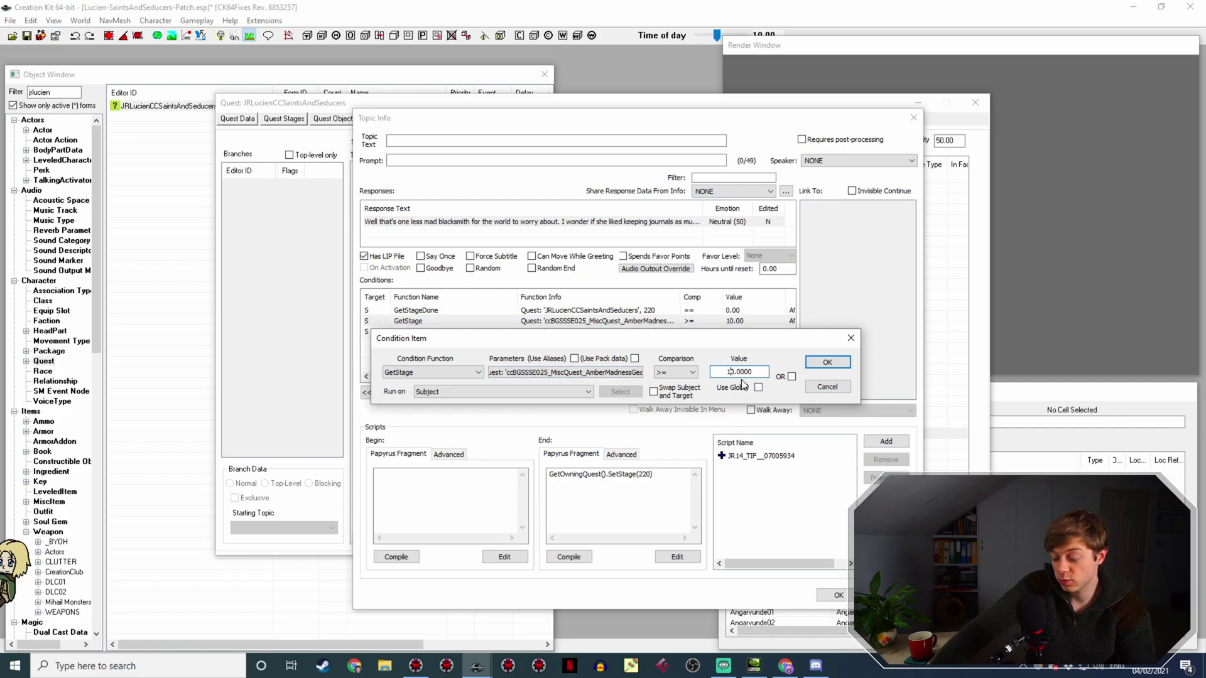
pyautogui.write('4')
pyautogui.press('Return')
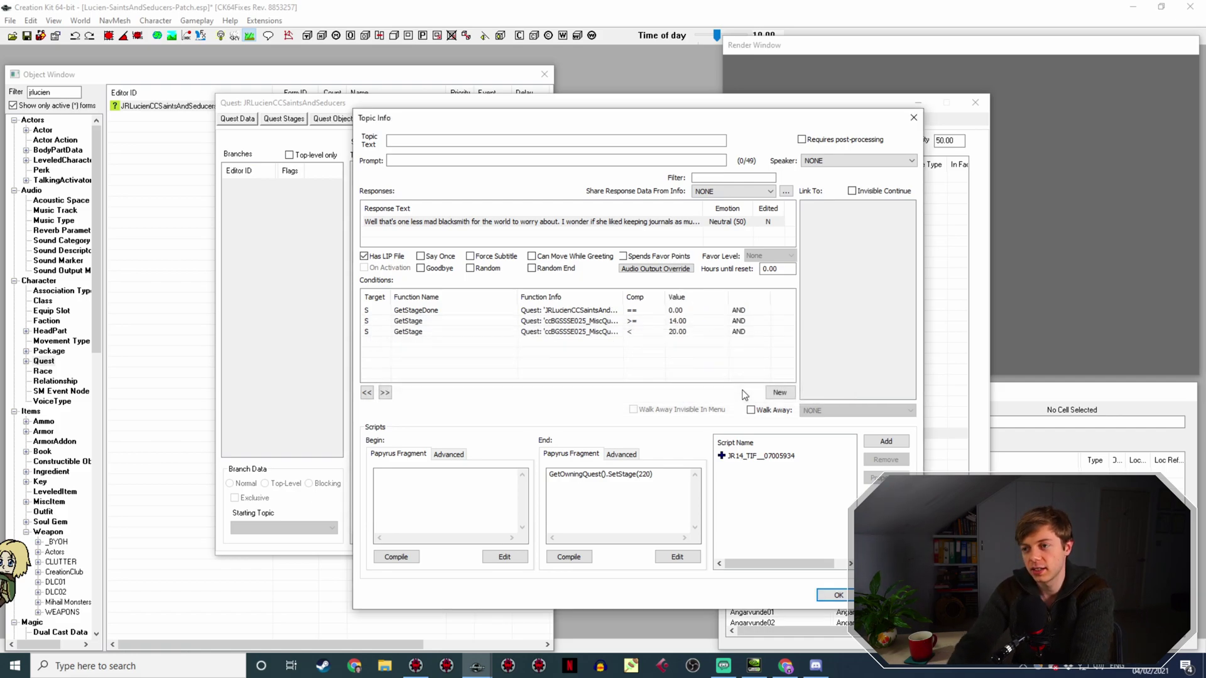
# Set the value of the "<" GetStage condition on the AmberMadnessGear quest to 16.
pyautogui.doubleClick(675, 332)
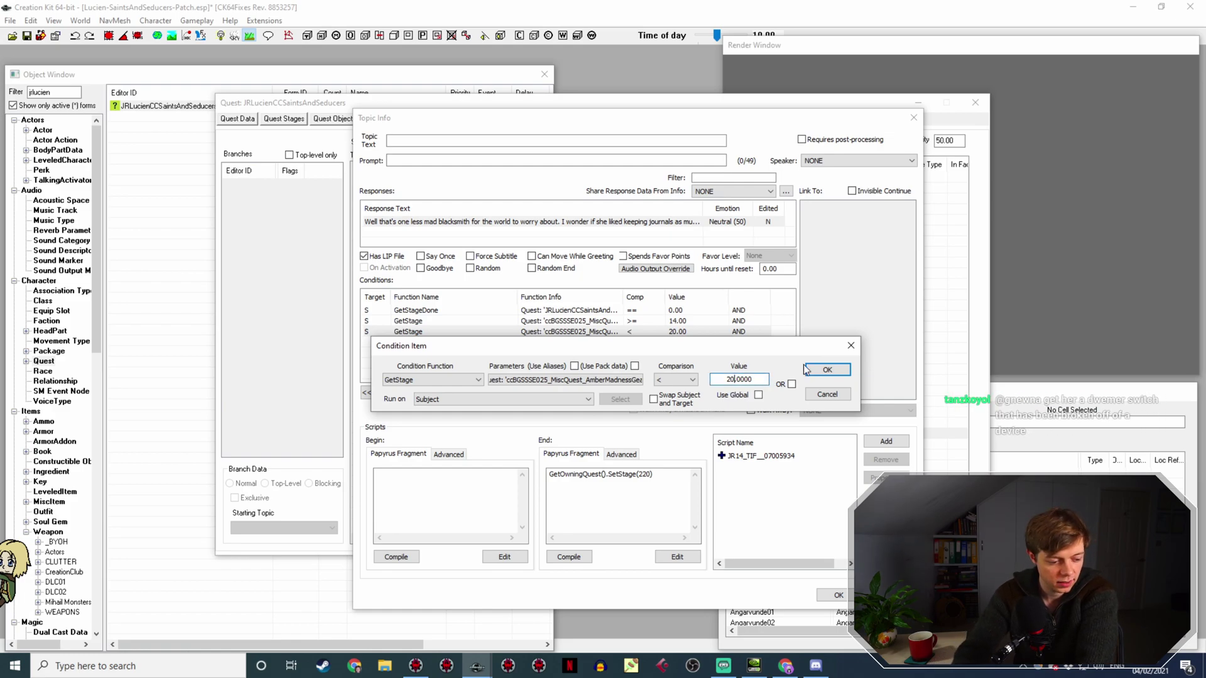
pyautogui.press('BackSpace')
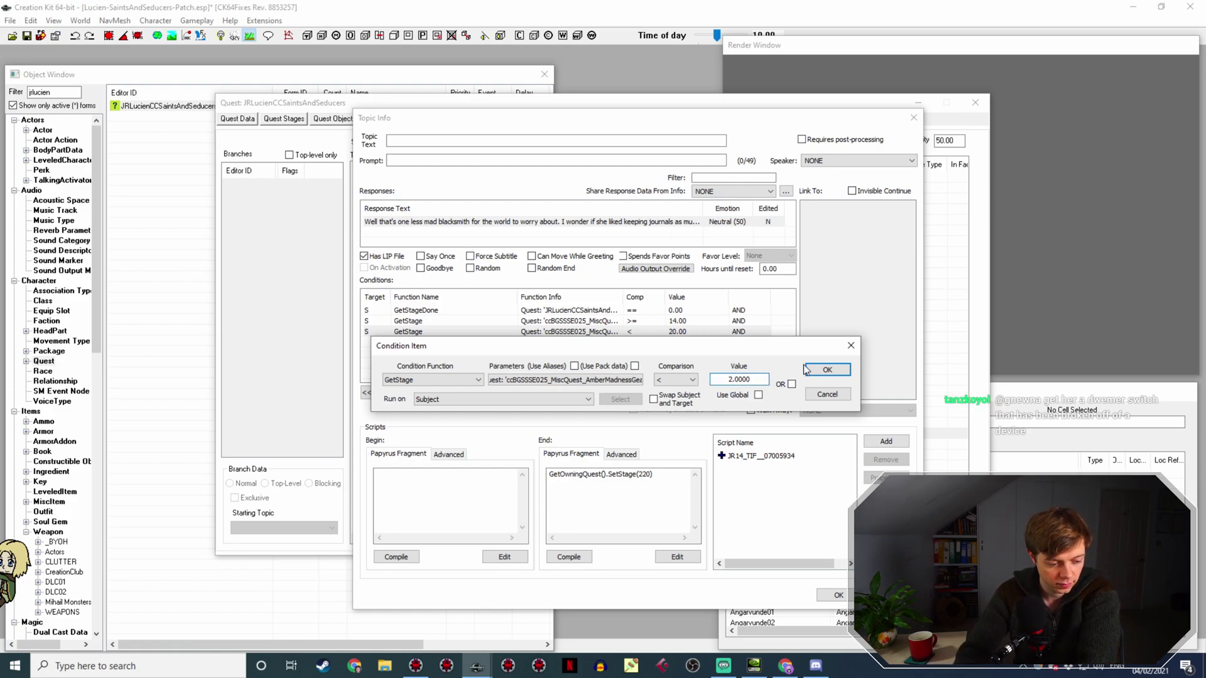
pyautogui.write('6')
pyautogui.click(806, 366)
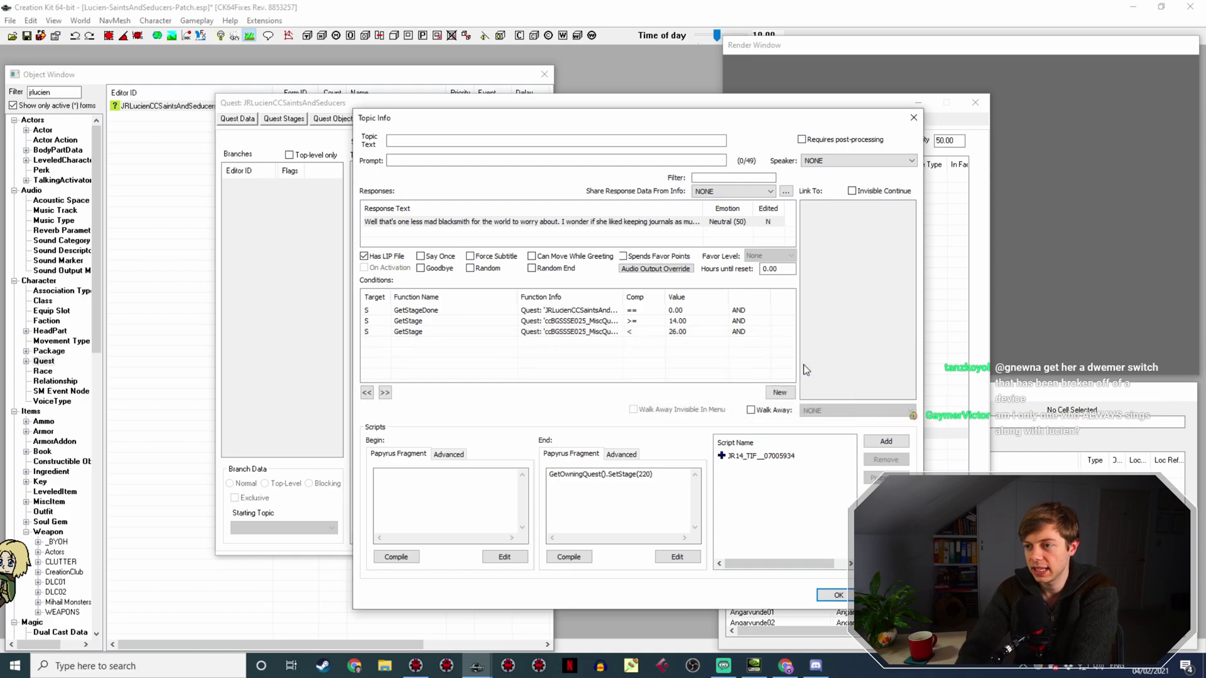
pyautogui.doubleClick(719, 332)
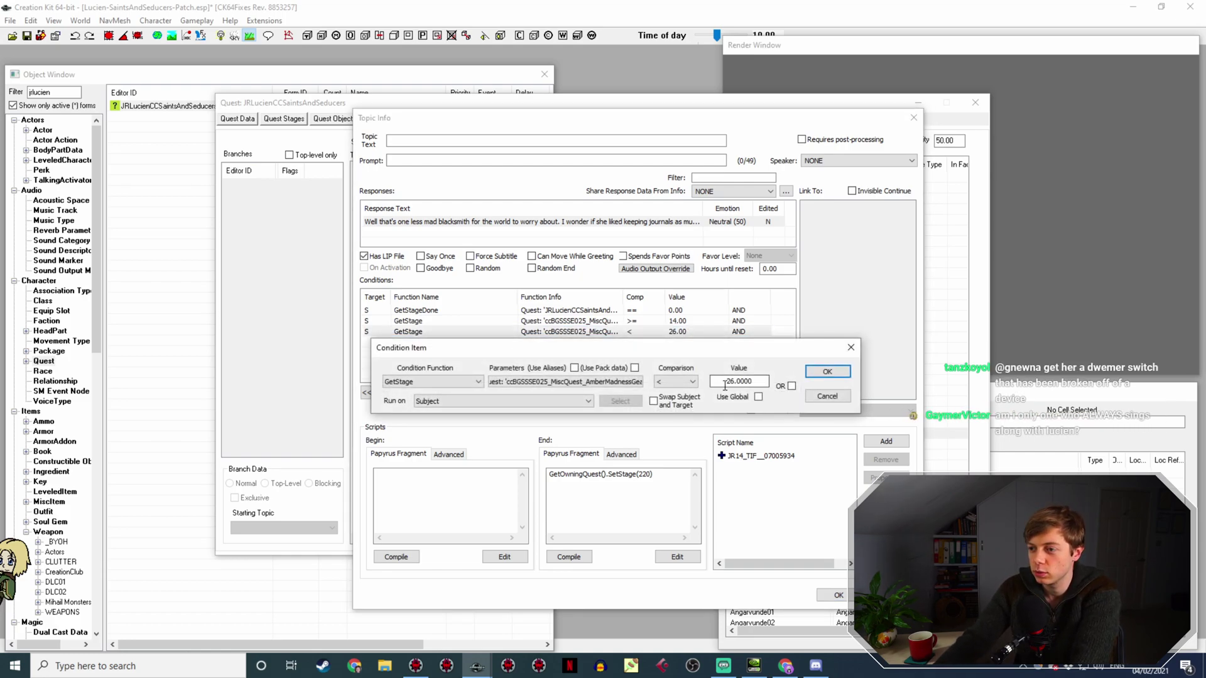
pyautogui.press('BackSpace')
pyautogui.write('1')
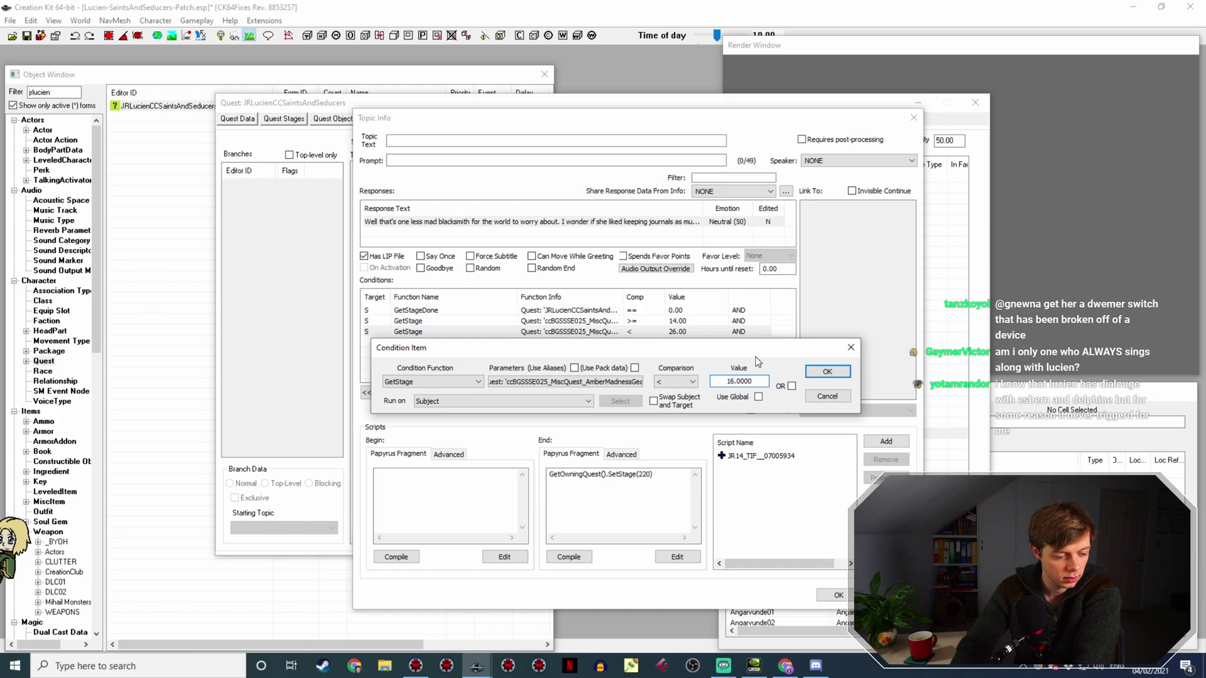
pyautogui.press('Return')
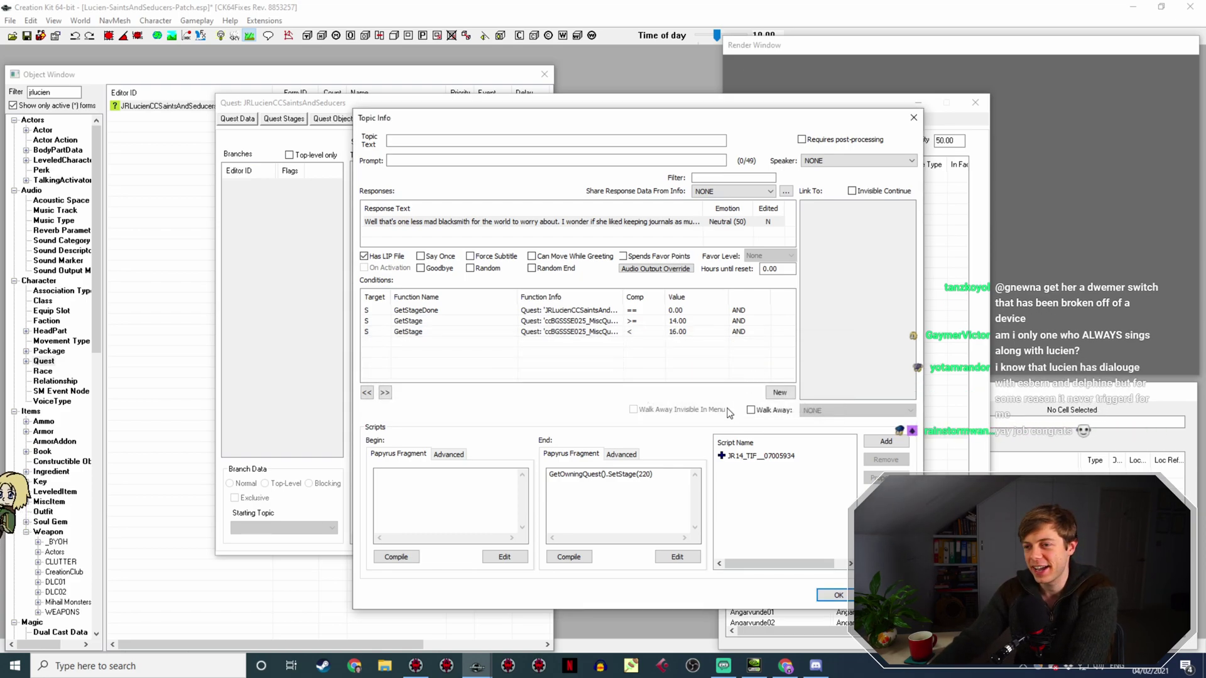
# Accept the changes to the mad blacksmith line and its quest, and save the plugin.
pyautogui.click(835, 596)
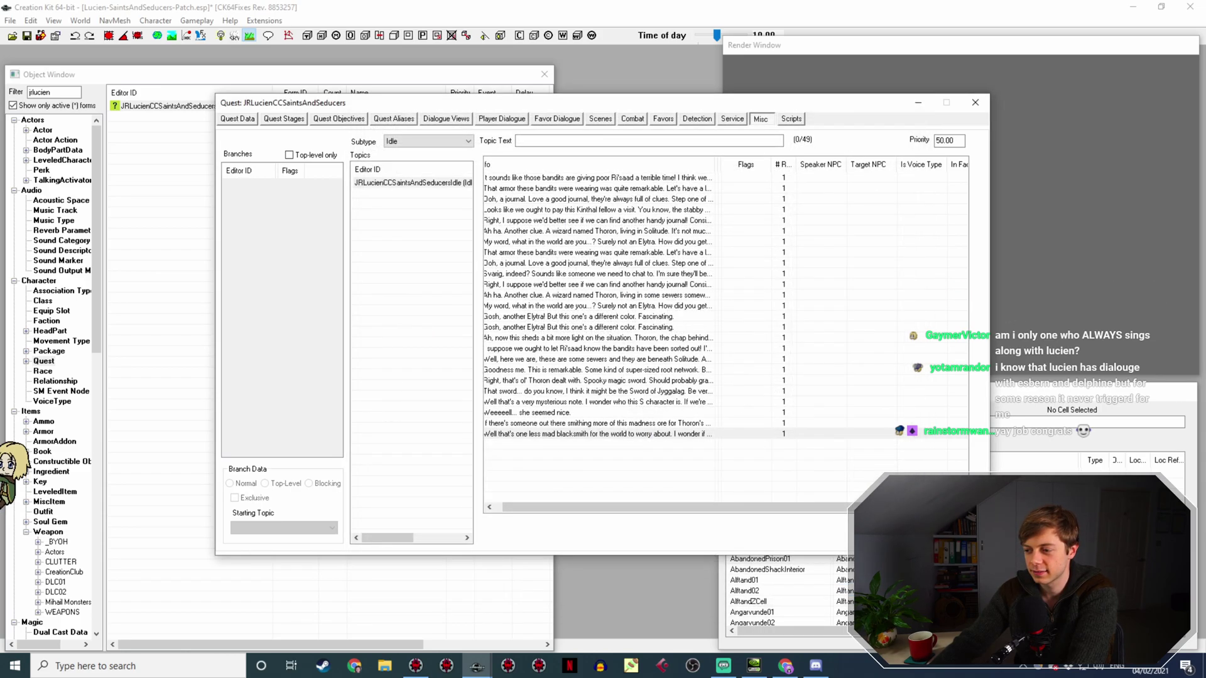
pyautogui.click(900, 536)
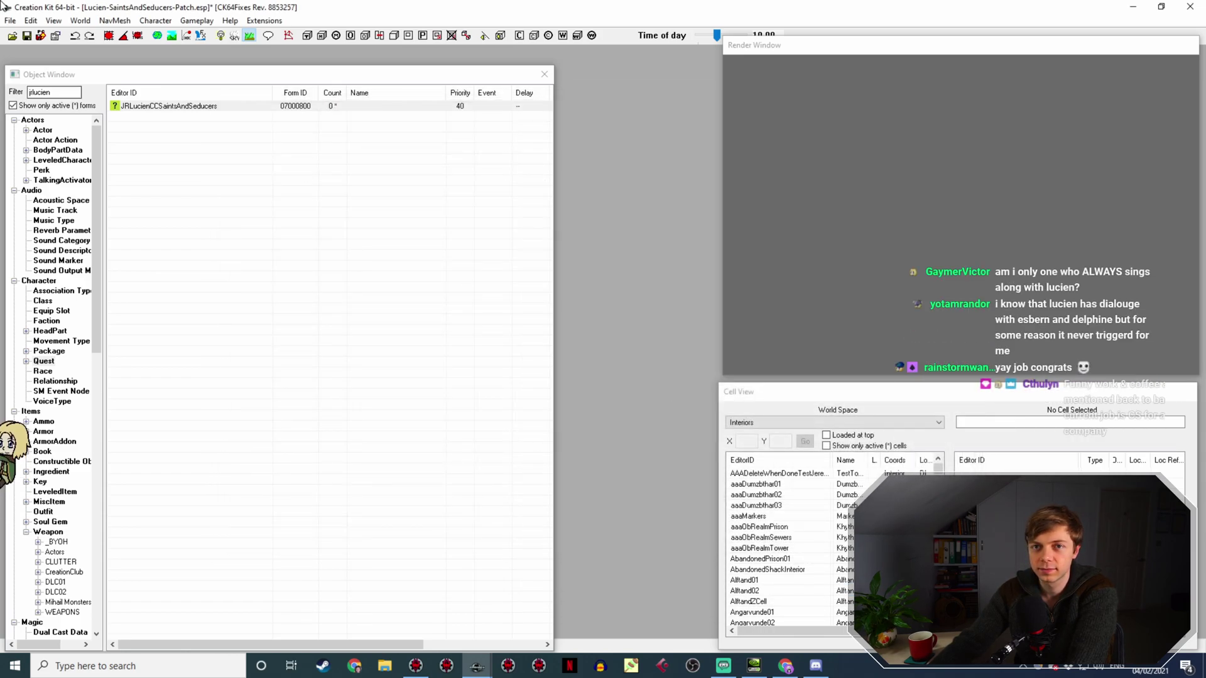
pyautogui.click(30, 39)
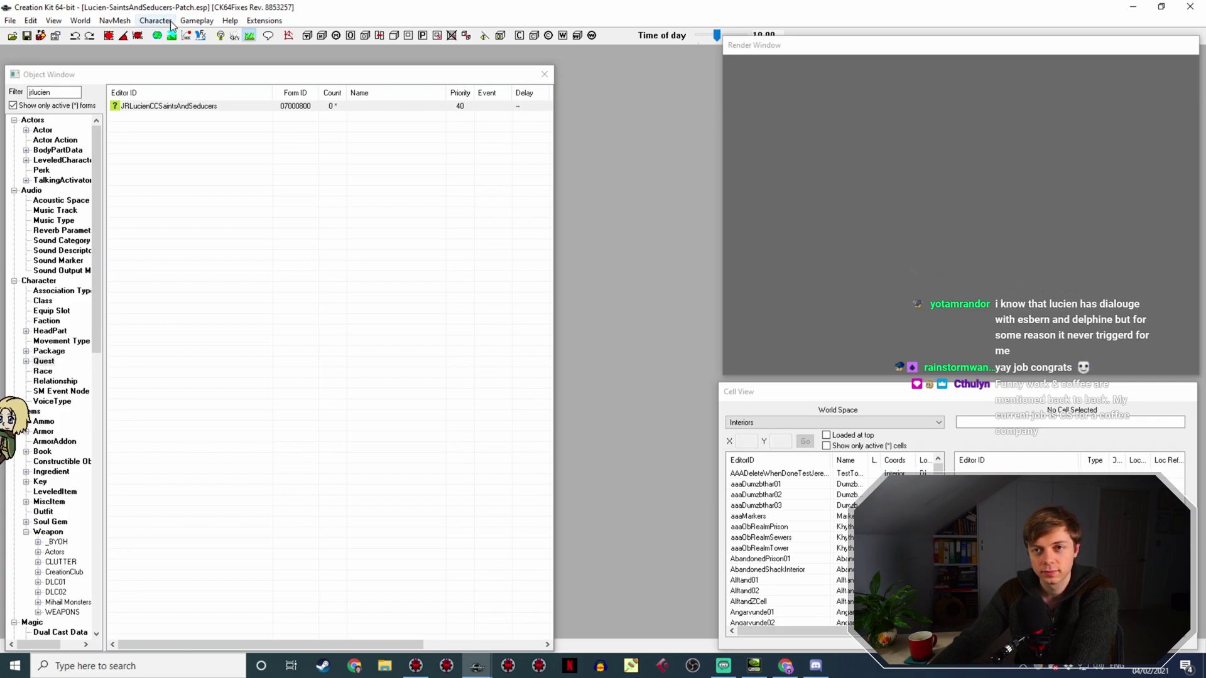
# Duplicate the "Well that's one less mad blacksmith" idle line in the JRLucienCCSaintsAndSeducers quest and open the copy for editing.
pyautogui.click(226, 150)
pyautogui.doubleClick(226, 106)
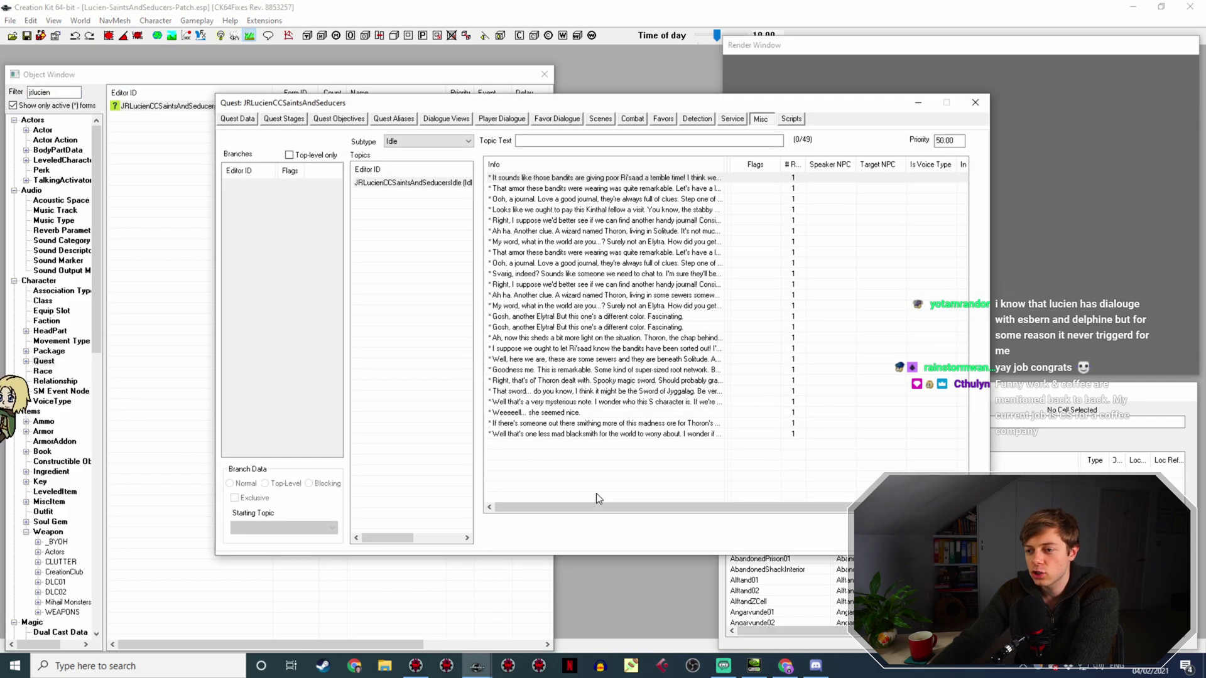
pyautogui.click(618, 434)
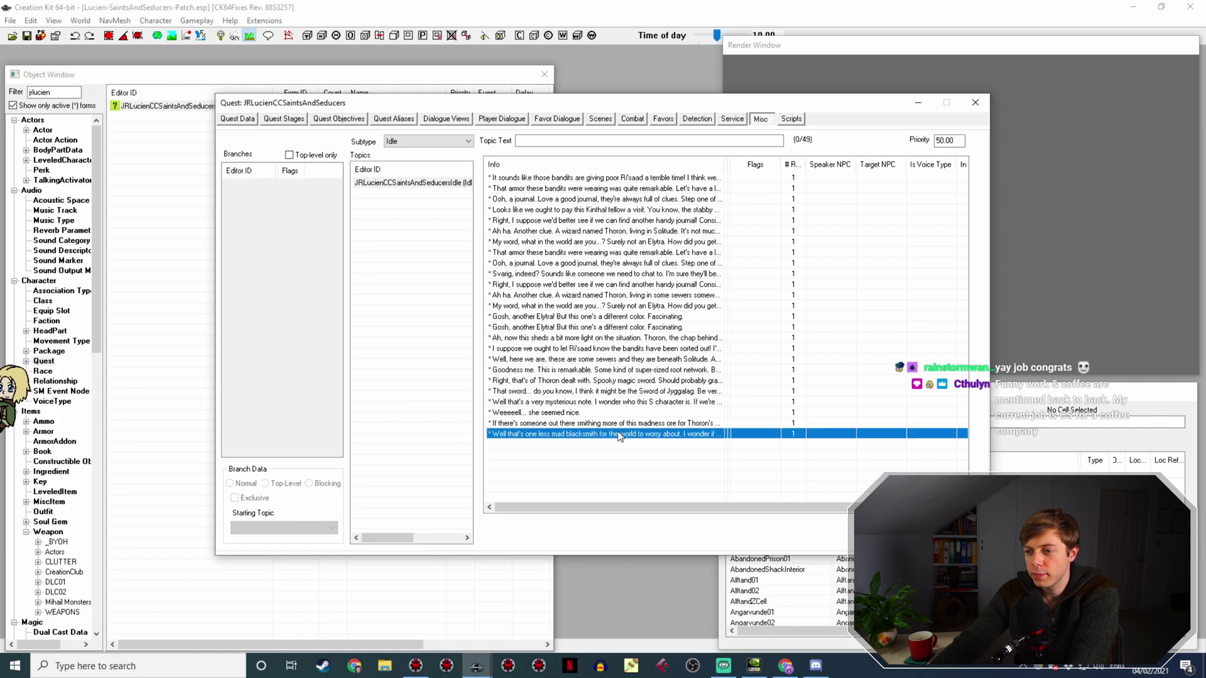
pyautogui.rightClick(711, 434)
pyautogui.click(746, 455)
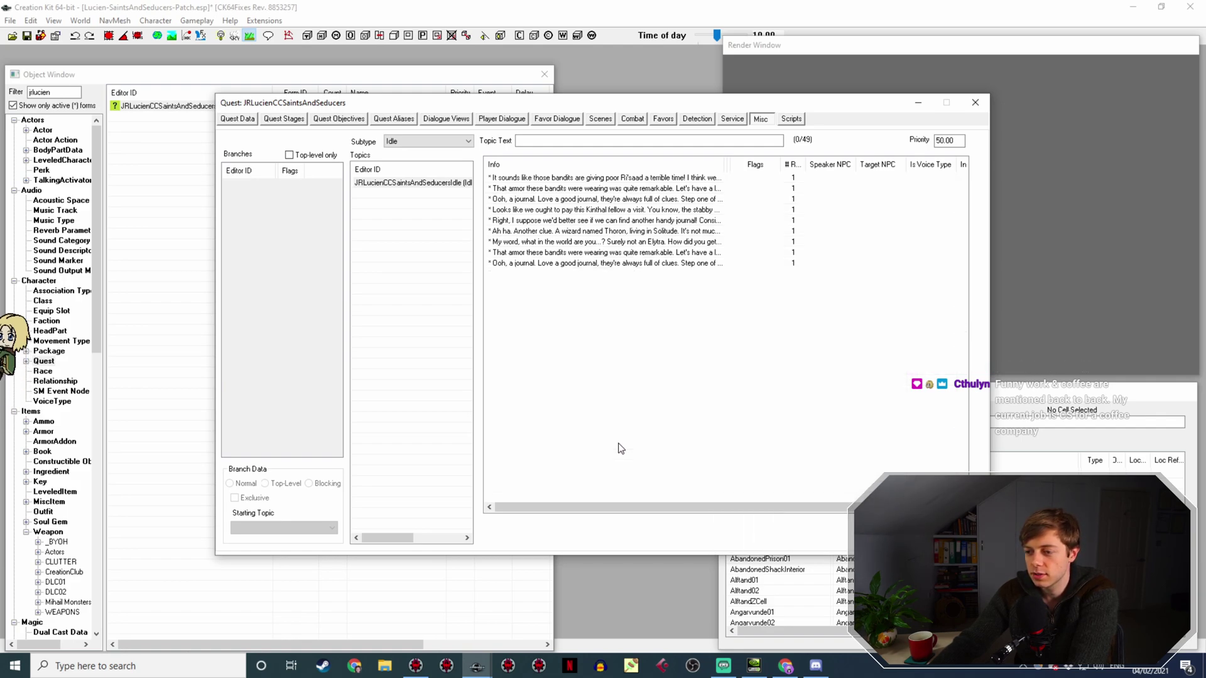
pyautogui.doubleClick(620, 444)
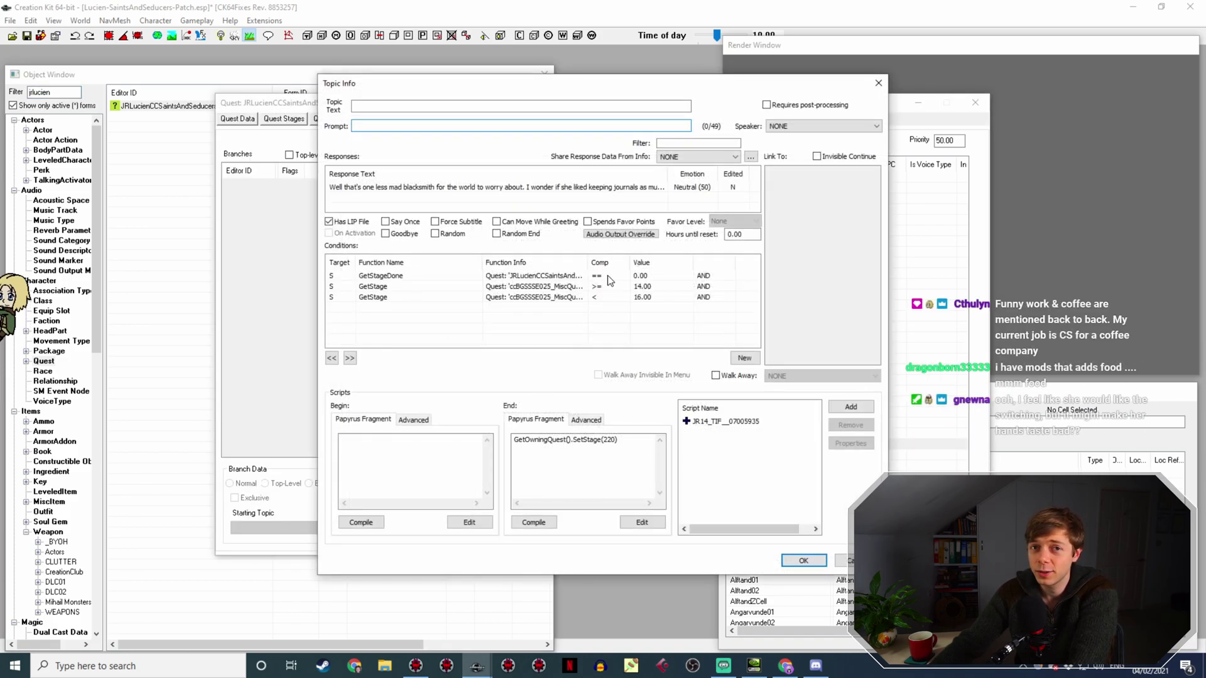
# Set the copied line's GetStageDone condition to stage 230 and its end fragment to SetStage(230).
pyautogui.doubleClick(647, 277)
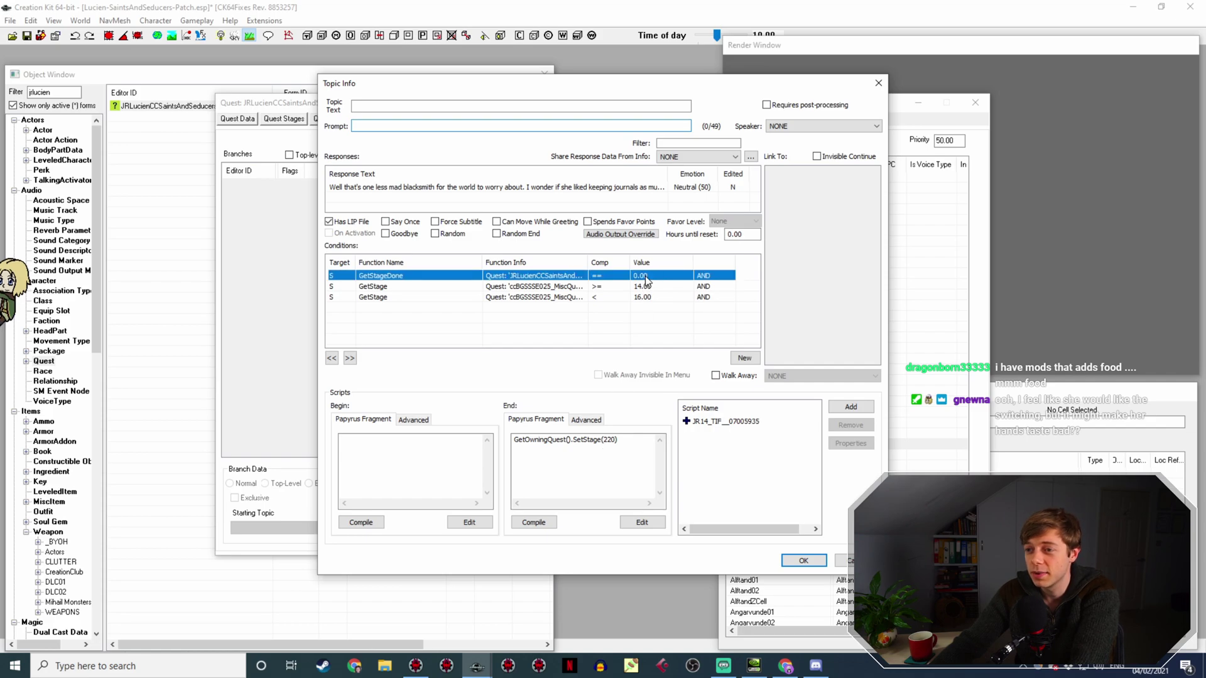
pyautogui.click(531, 326)
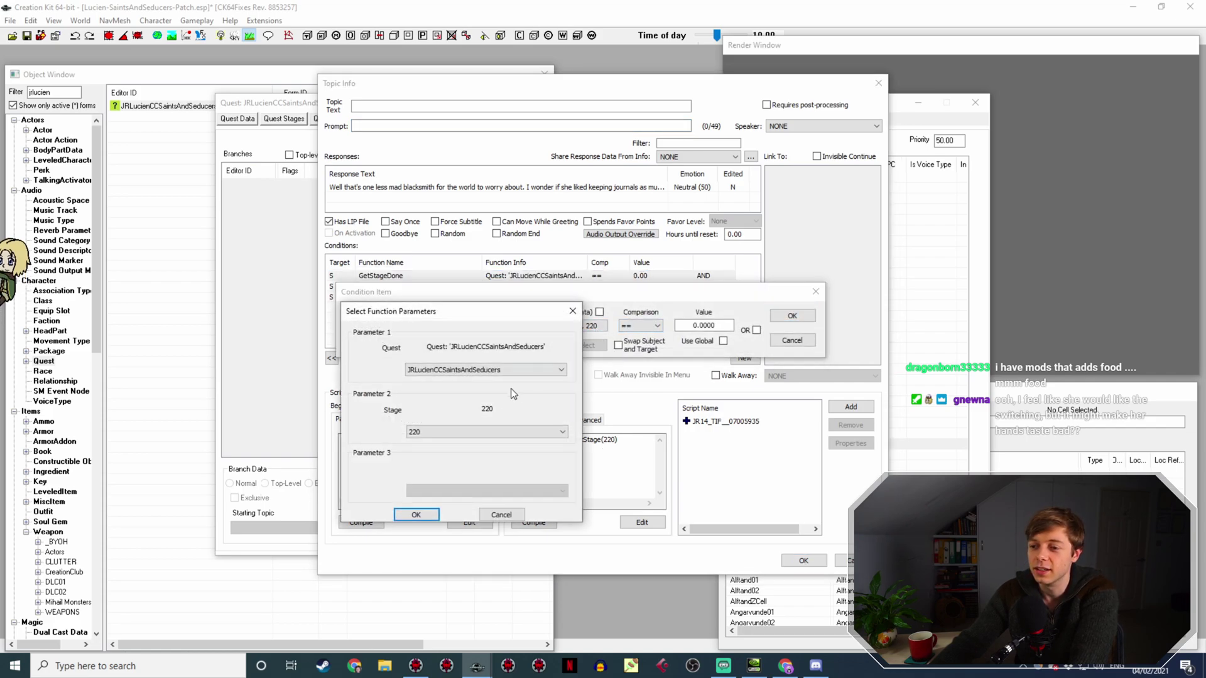
pyautogui.click(486, 432)
pyautogui.click(448, 573)
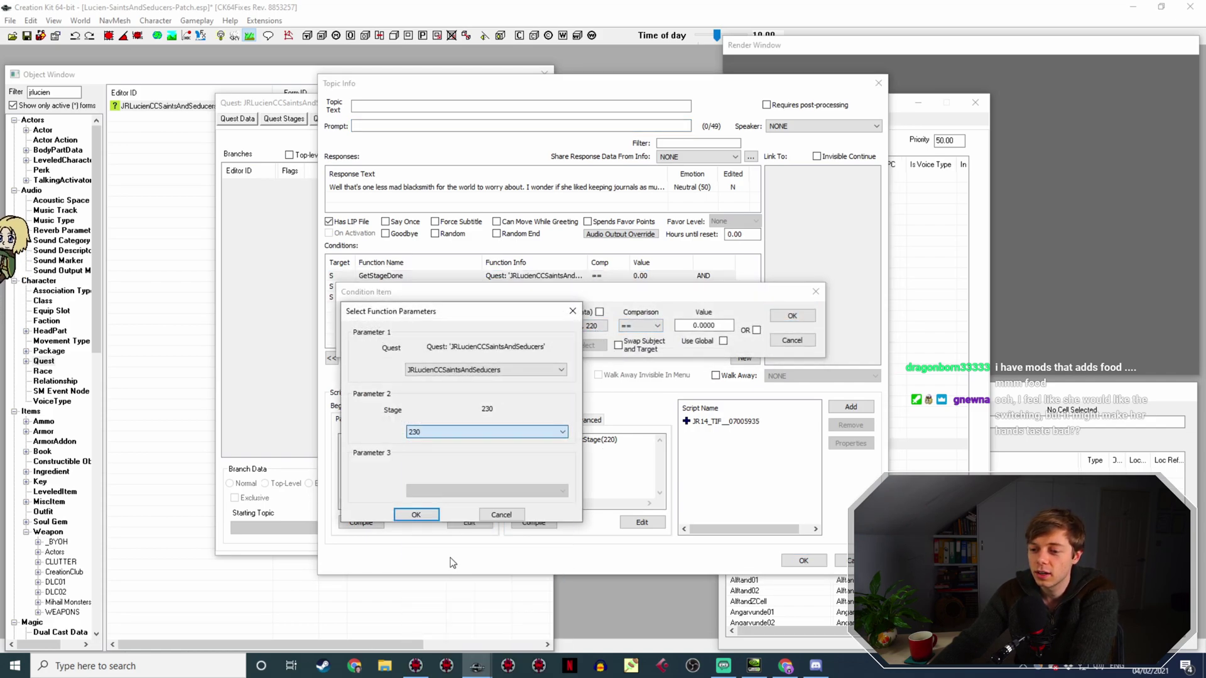
pyautogui.click(416, 514)
pyautogui.click(785, 318)
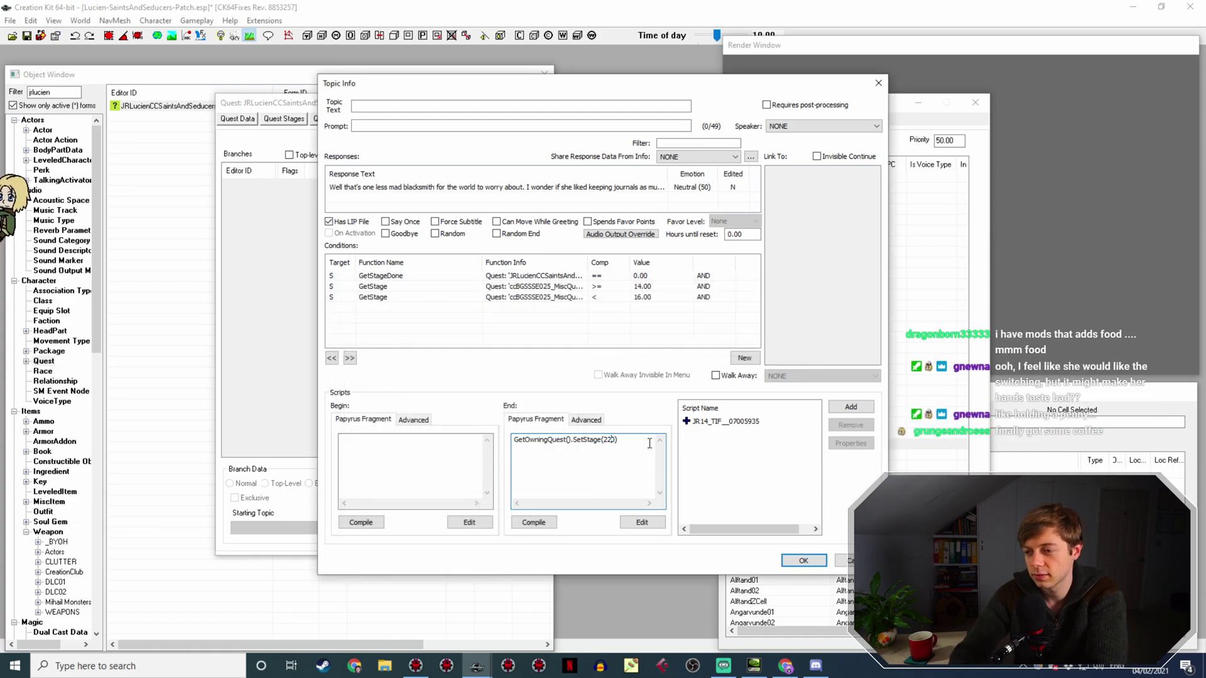
# Set the value of the ">=" GetStage condition on the AmberMadnessGear quest to 16.
pyautogui.doubleClick(575, 287)
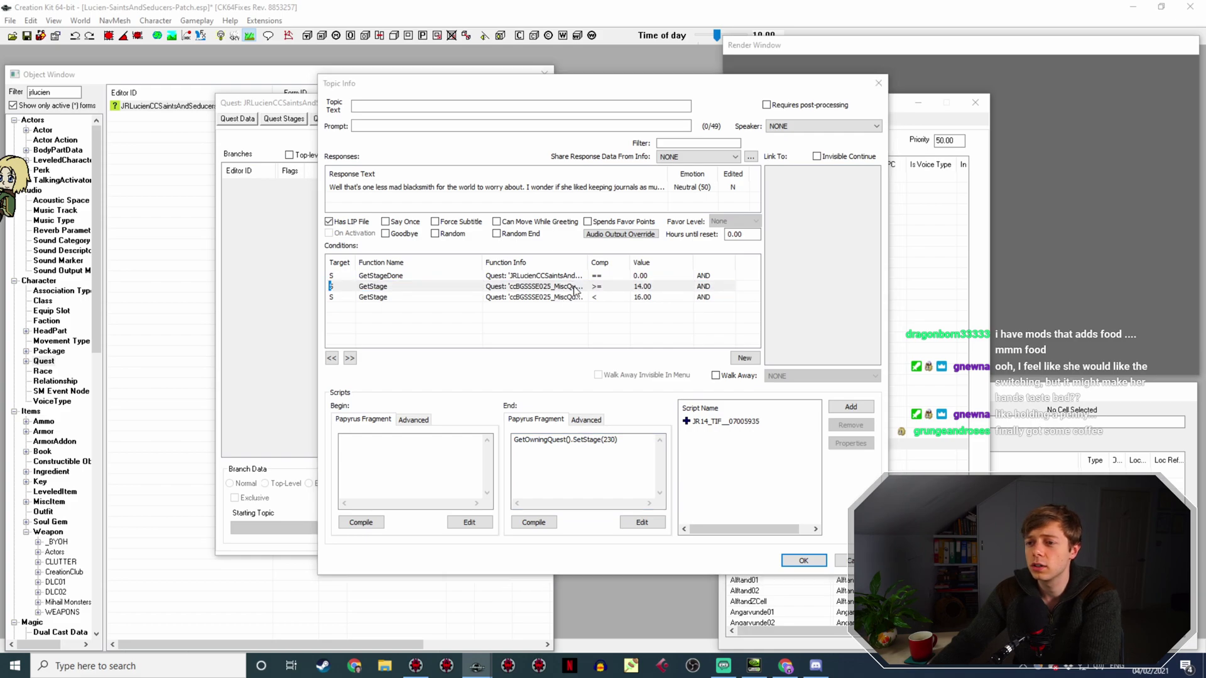
pyautogui.click(699, 334)
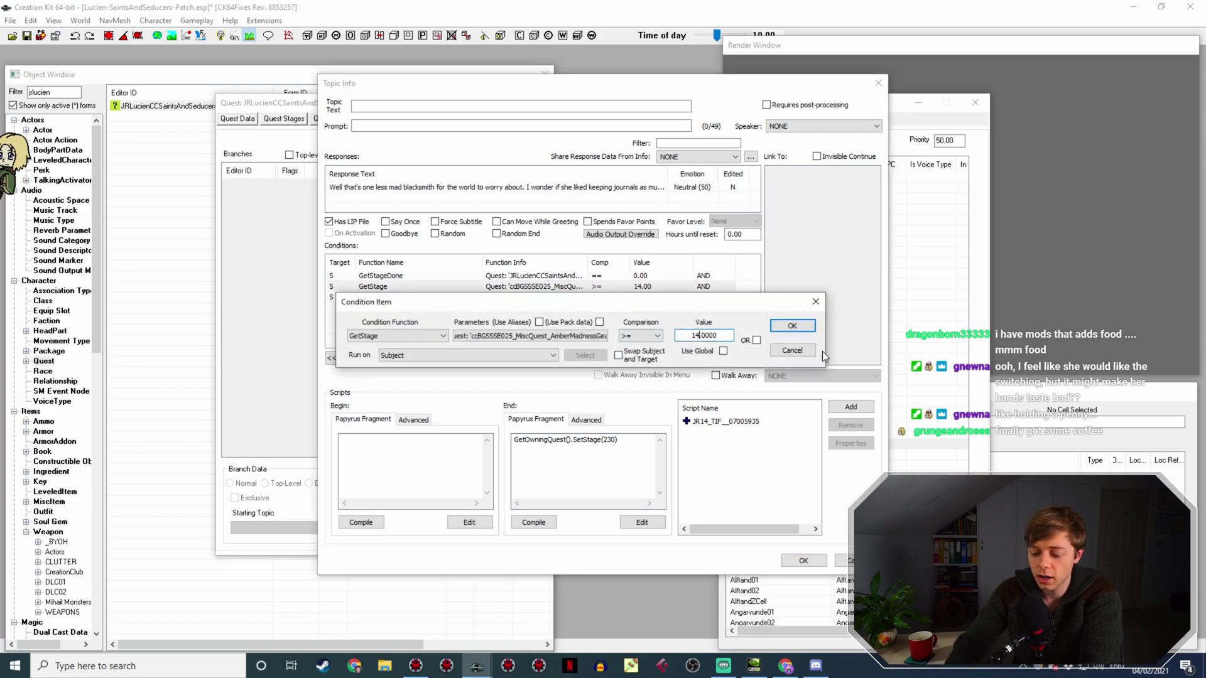
pyautogui.press('BackSpace')
pyautogui.write('6')
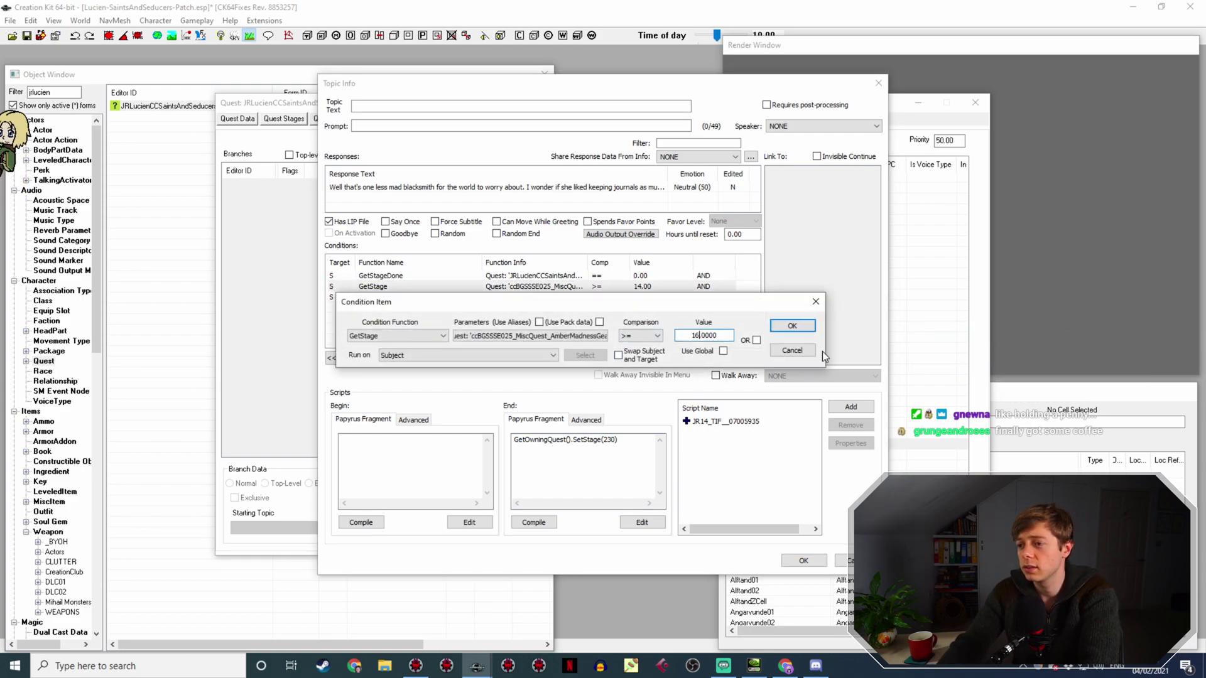
pyautogui.click(792, 326)
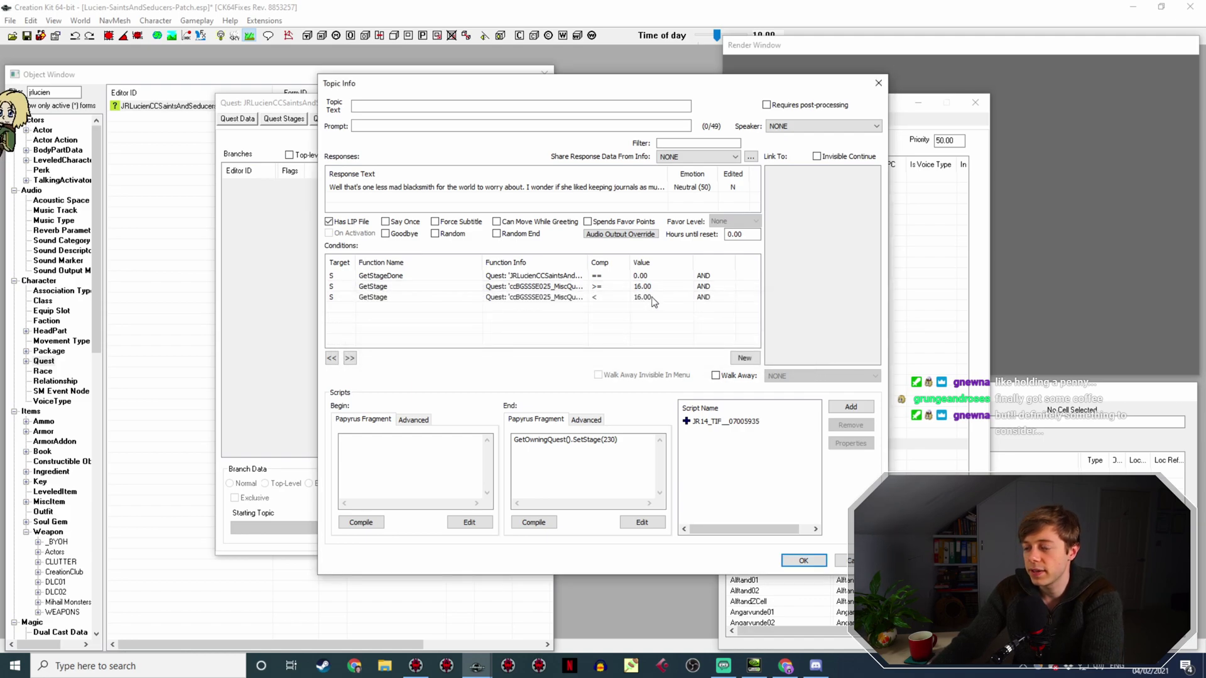
# Examine the AmberMadnessGear quest's stage indexes in SSEEdit, then return to the Creation Kit and leave the "<" GetStage condition without editing it.
pyautogui.doubleClick(654, 298)
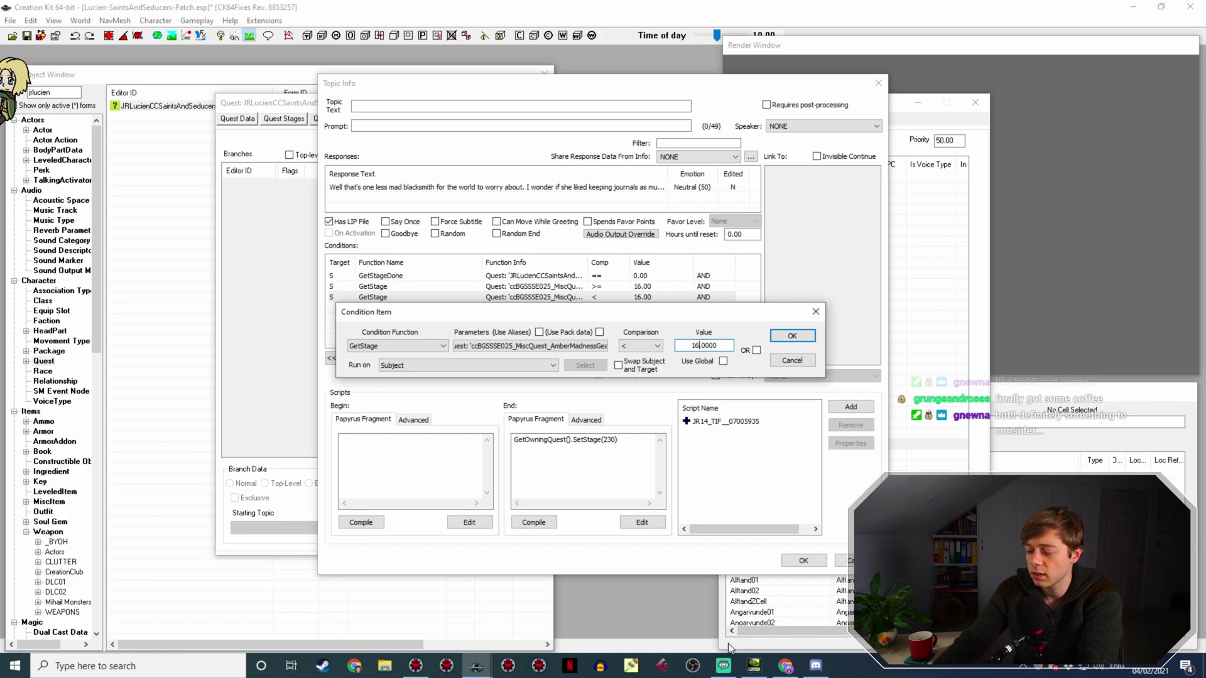
pyautogui.click(416, 666)
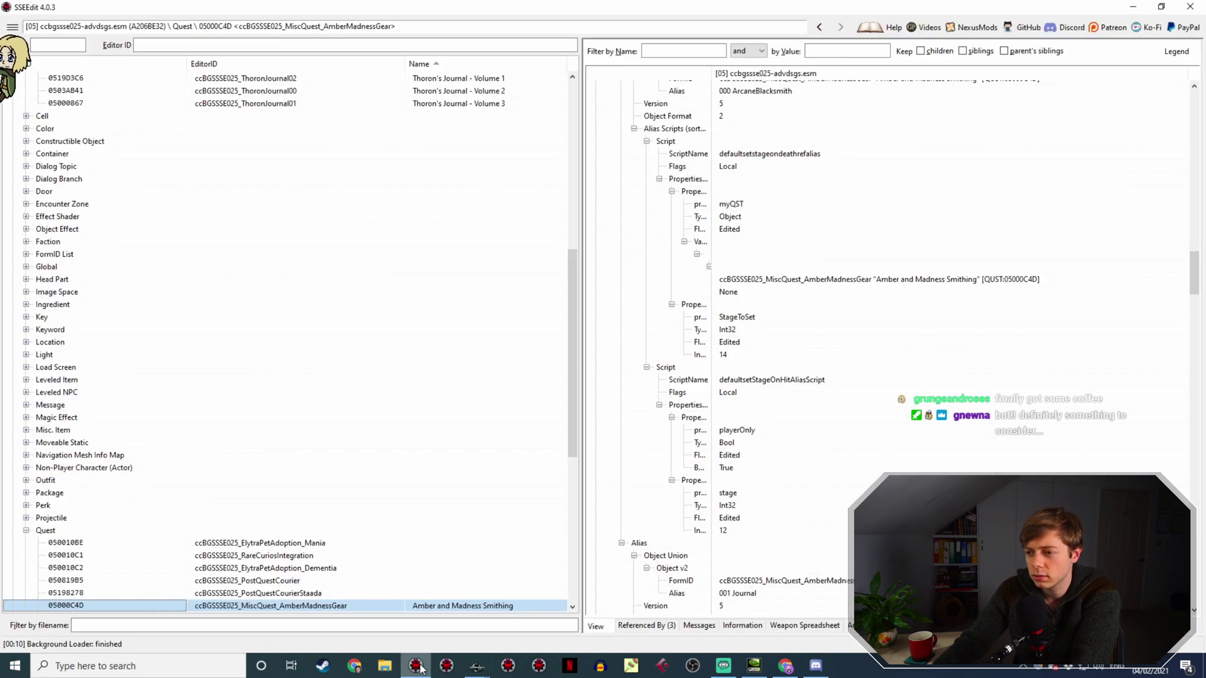
pyautogui.scroll(-10, 850, 553)
pyautogui.scroll(-15, 851, 553)
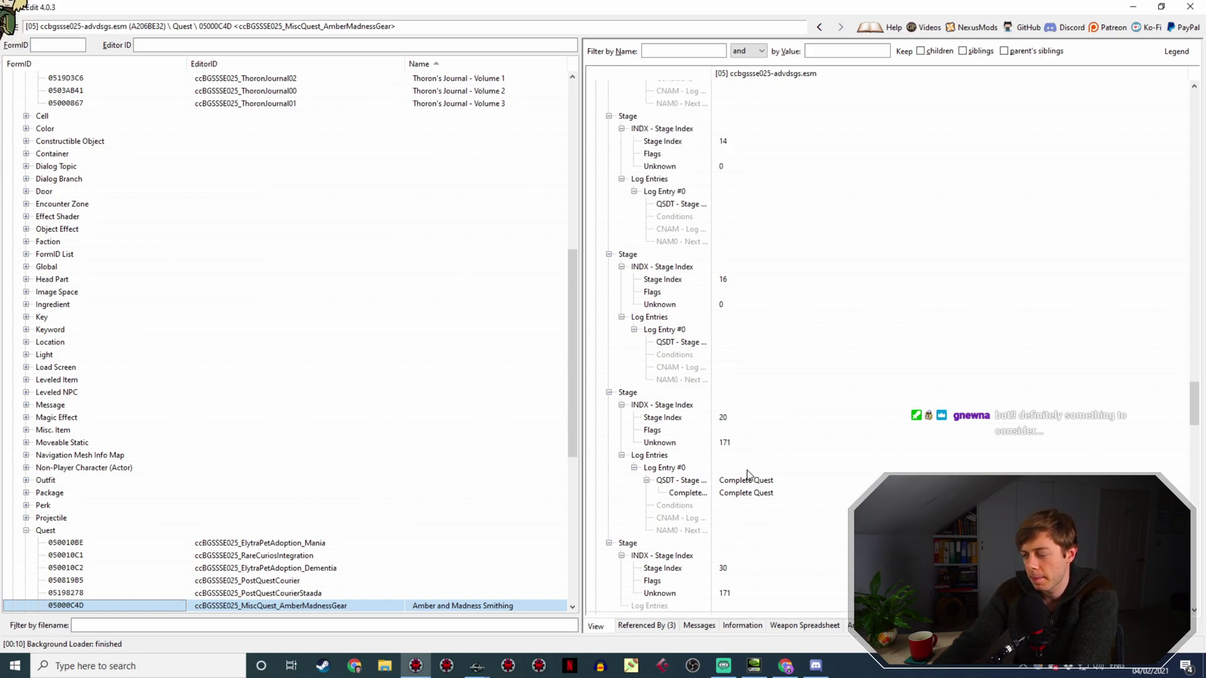
pyautogui.scroll(7, 748, 471)
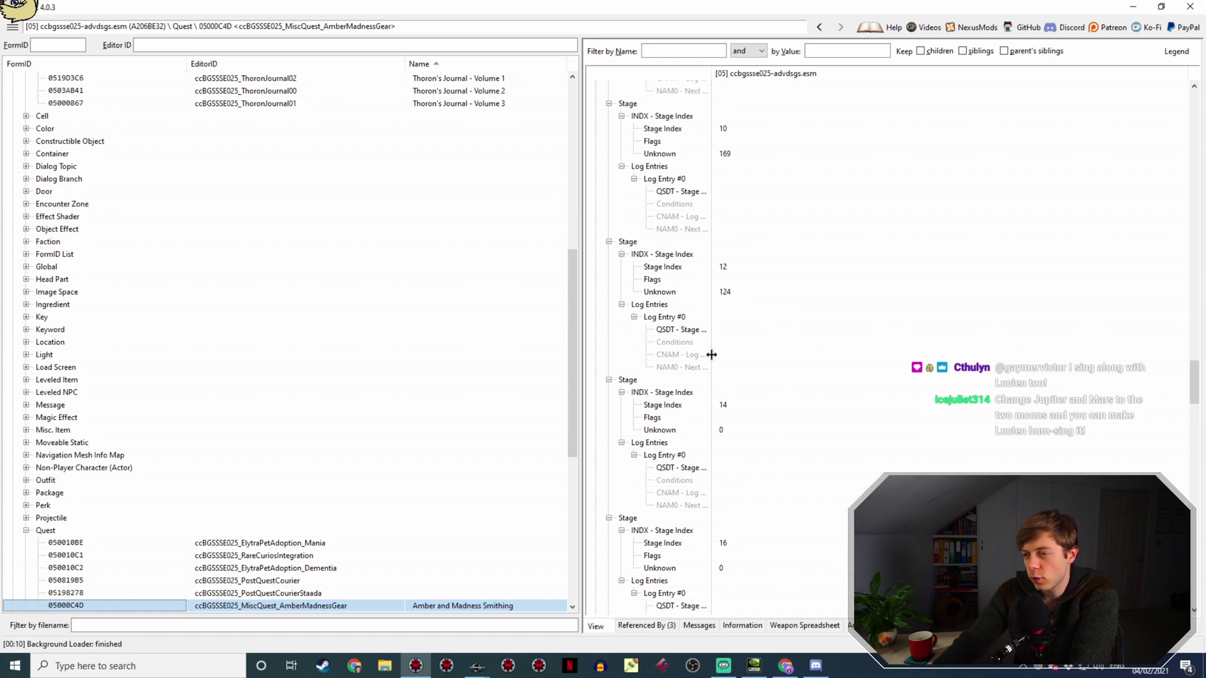
pyautogui.scroll(-4, 711, 354)
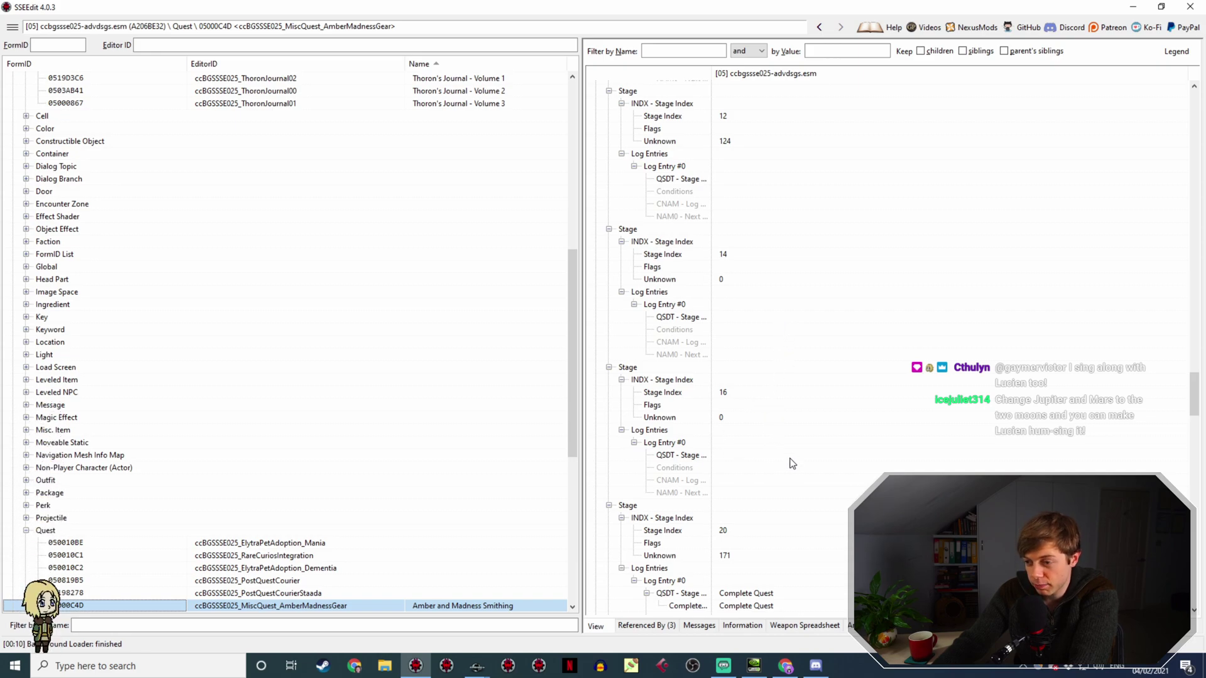
pyautogui.scroll(-2, 741, 434)
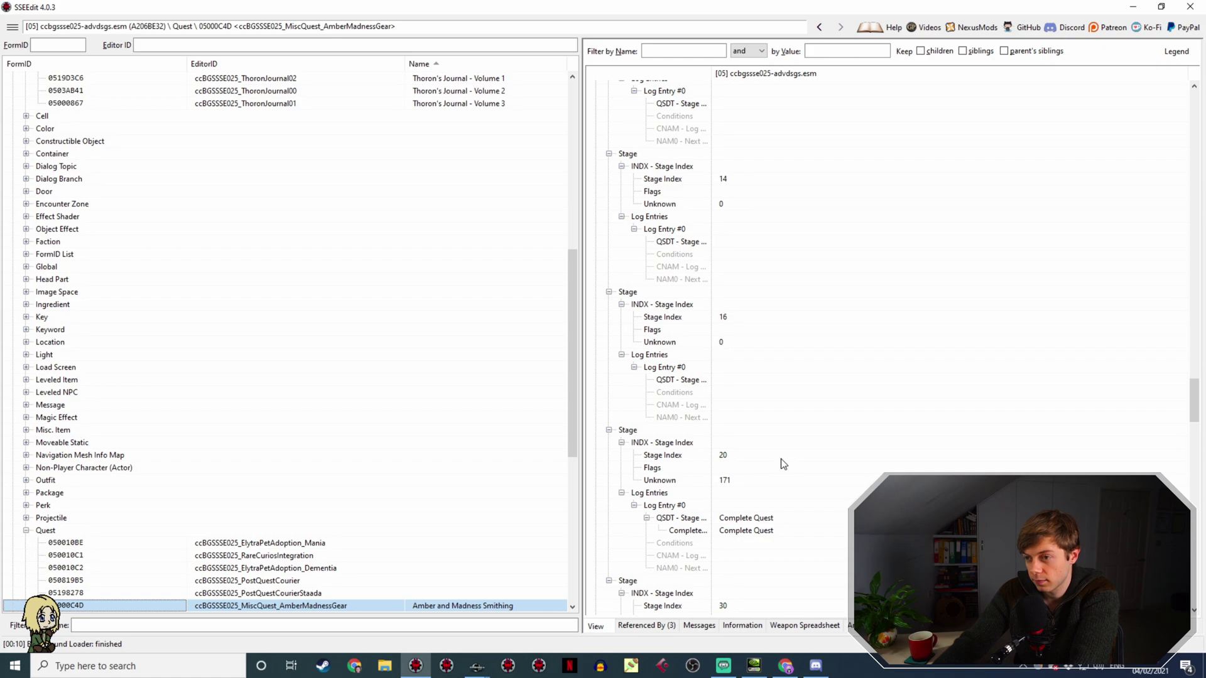
pyautogui.click(477, 665)
pyautogui.click(522, 624)
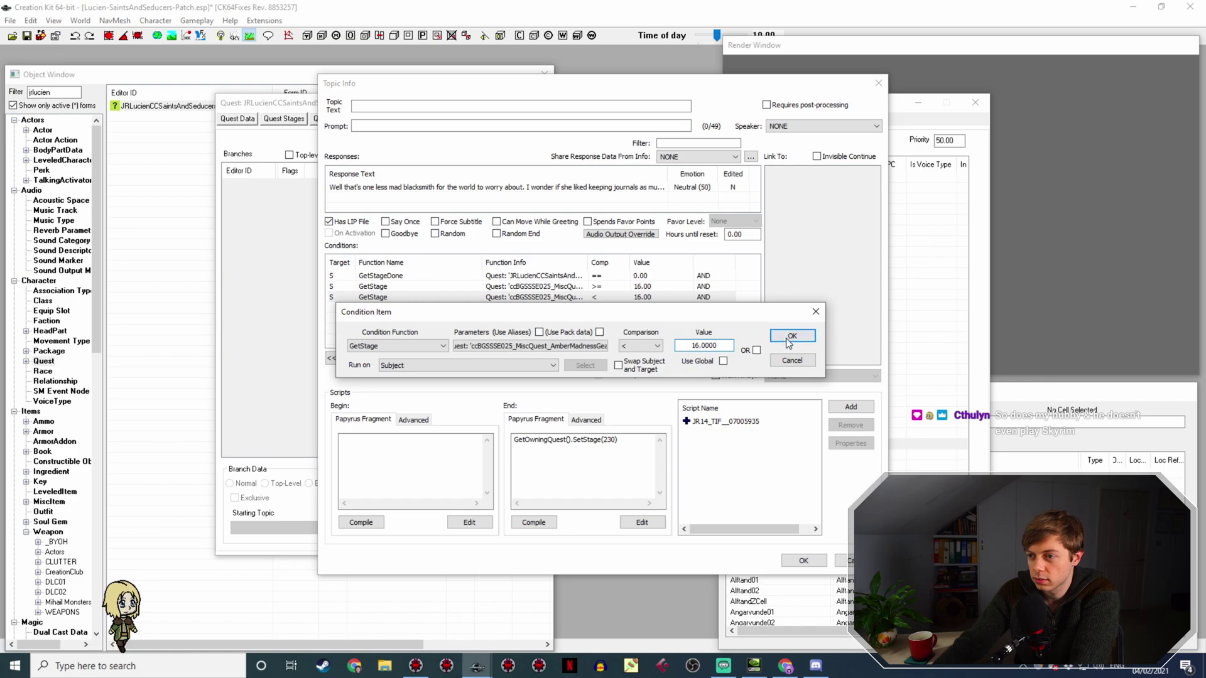
pyautogui.click(793, 361)
# Set the ">=" GetStage condition on the AmberMadnessGear quest to 20 and delete the "<" GetStage condition.
pyautogui.click(666, 297)
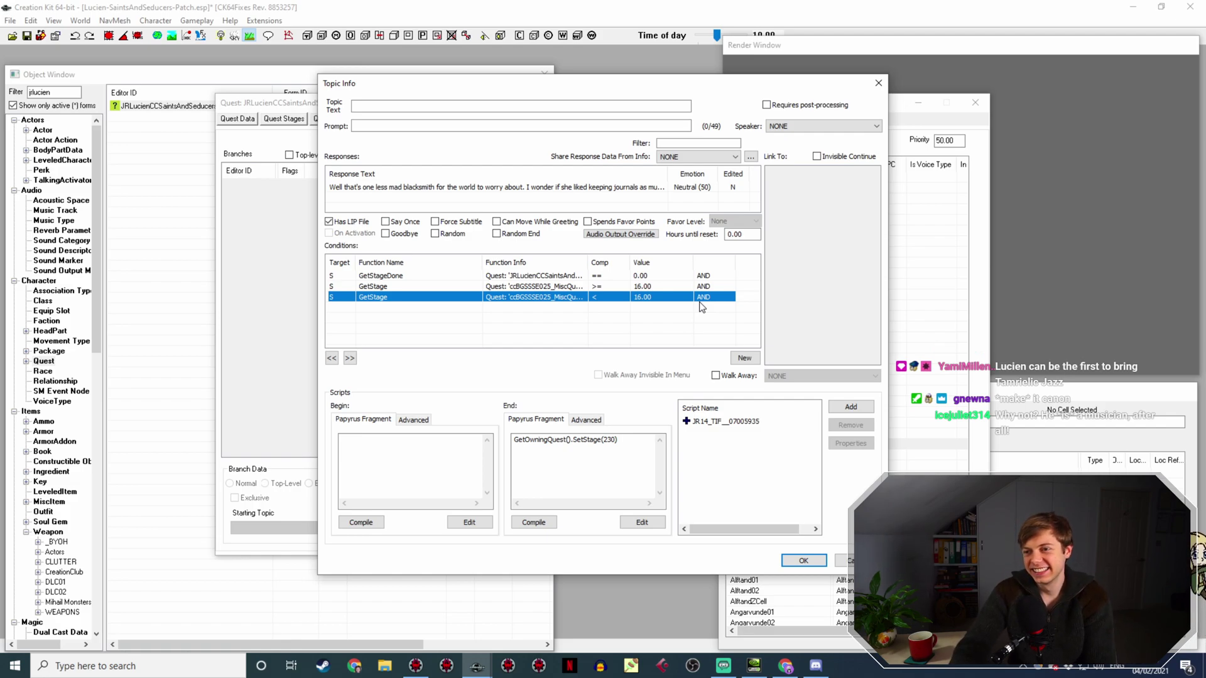
pyautogui.press('Up')
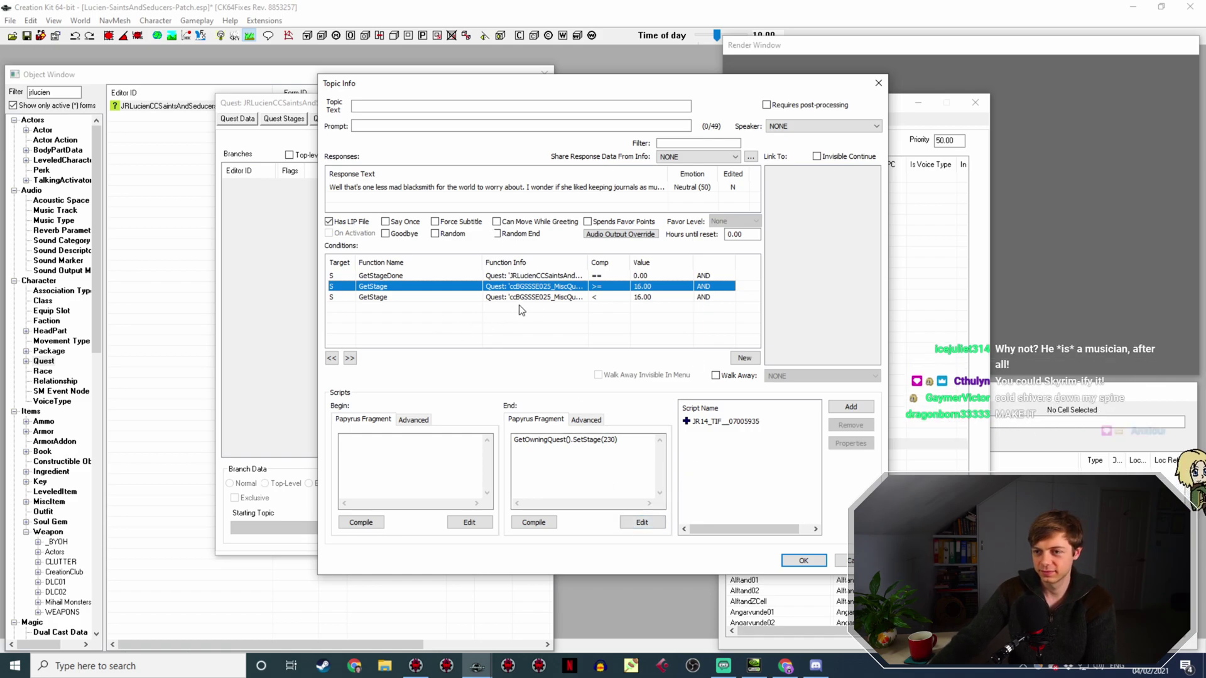
pyautogui.doubleClick(555, 288)
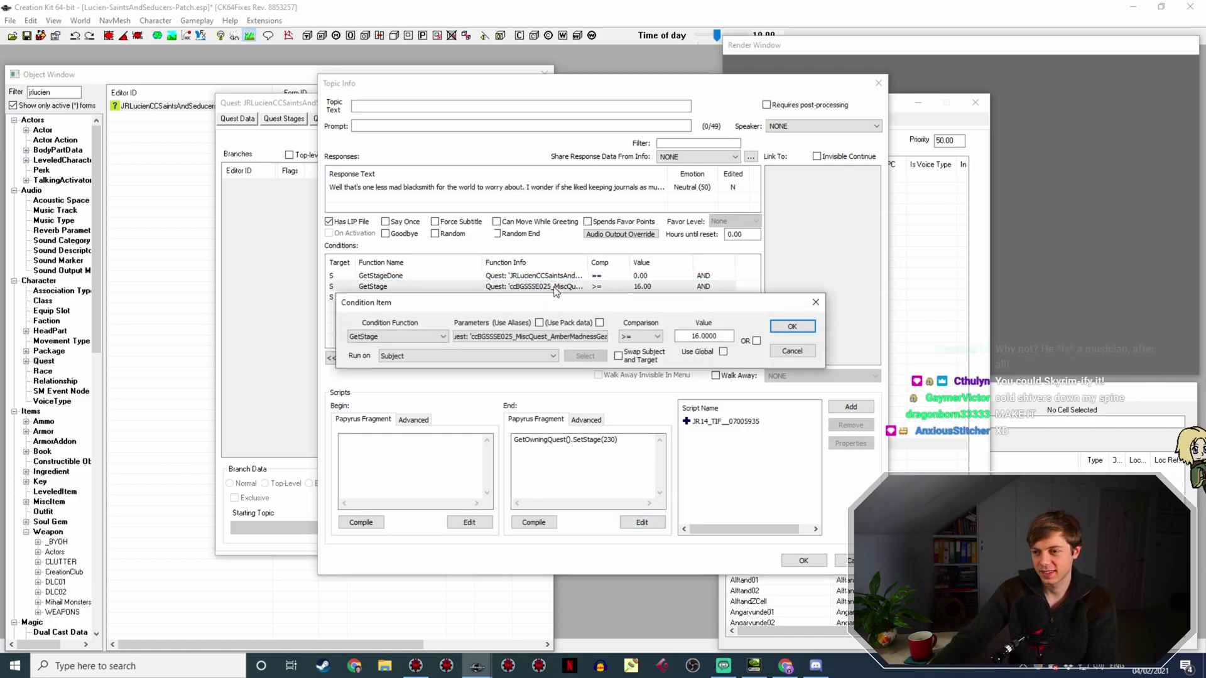
pyautogui.click(701, 336)
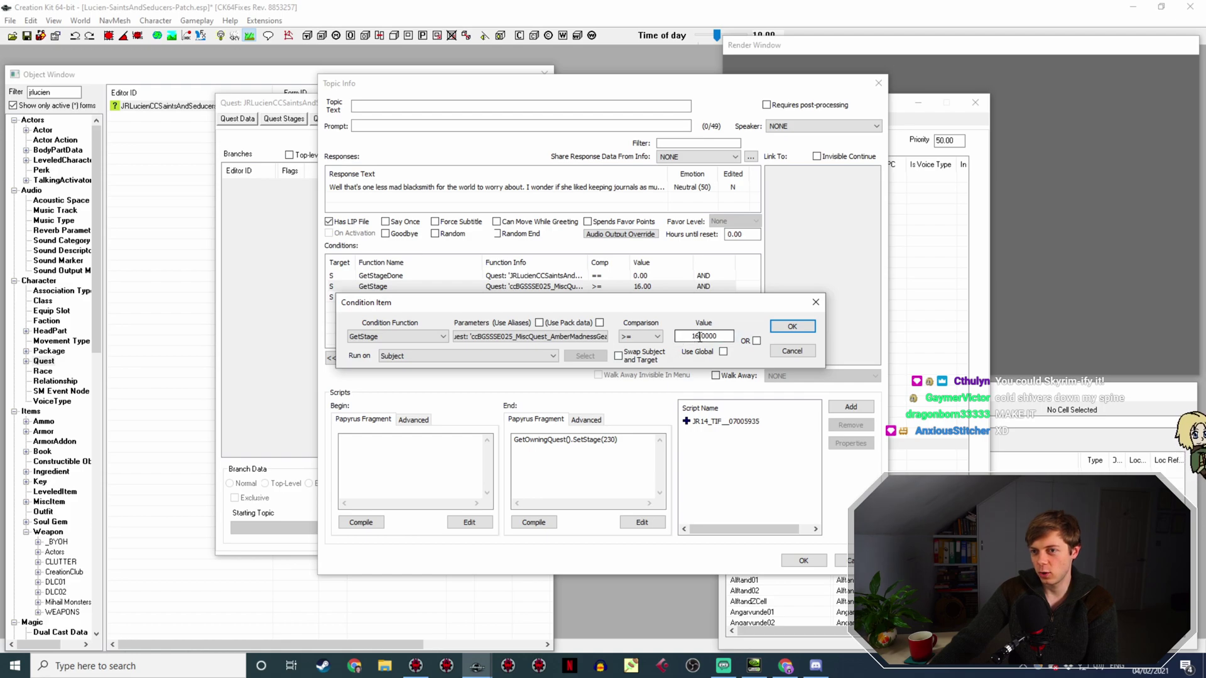
pyautogui.press('BackSpace')
pyautogui.press('BackSpace')
pyautogui.write('20')
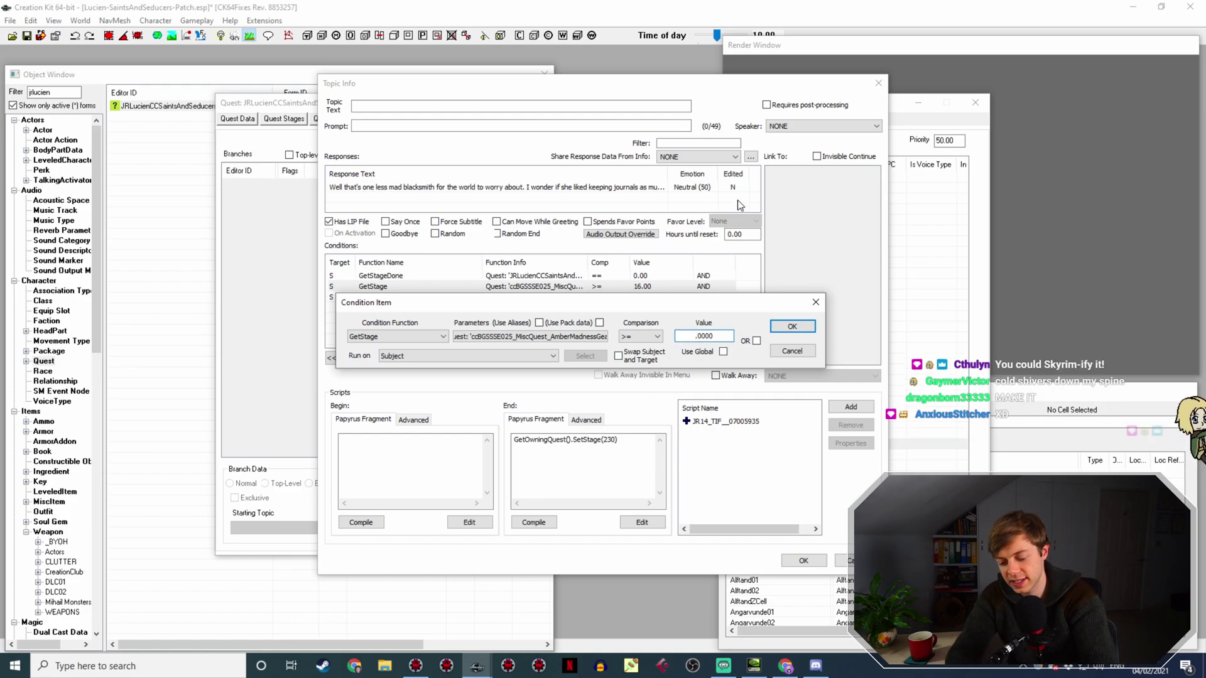
pyautogui.press('Return')
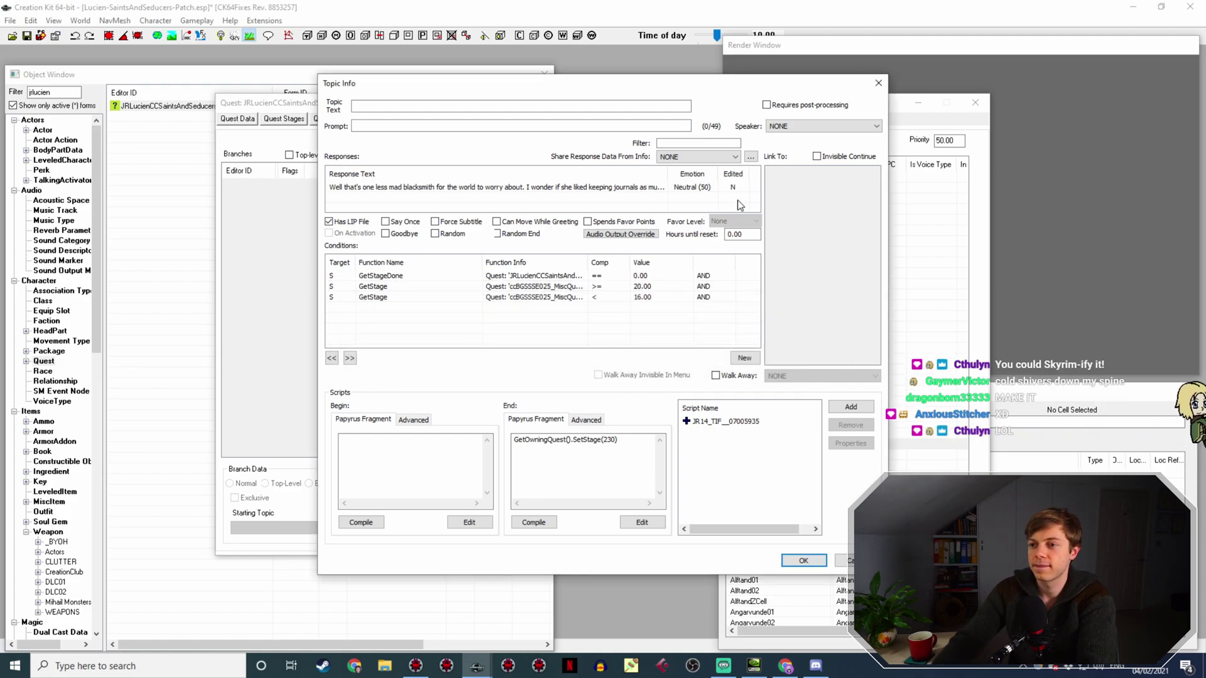
pyautogui.click(574, 298)
pyautogui.press('Delete')
# Duplicate the GetStageDone condition on JRLucienCCSaintsAndSeducers and set the copy's stage parameter to 210.
pyautogui.click(625, 275)
pyautogui.rightClick(623, 275)
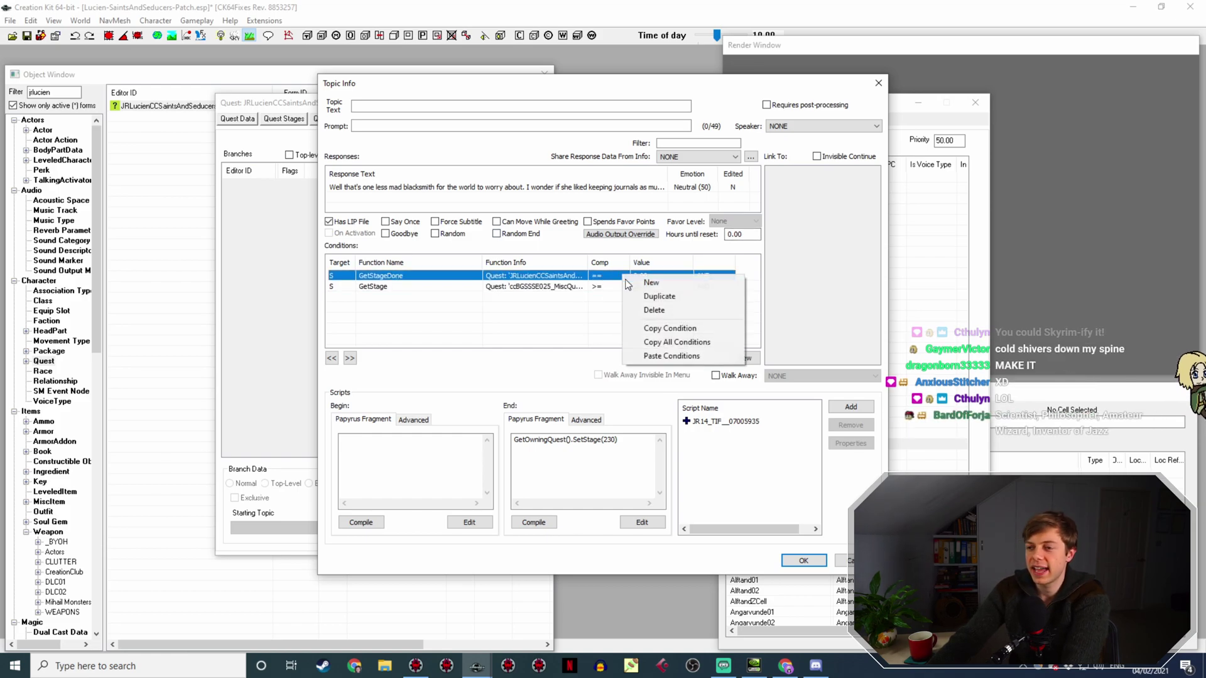
pyautogui.click(654, 296)
pyautogui.doubleClick(614, 276)
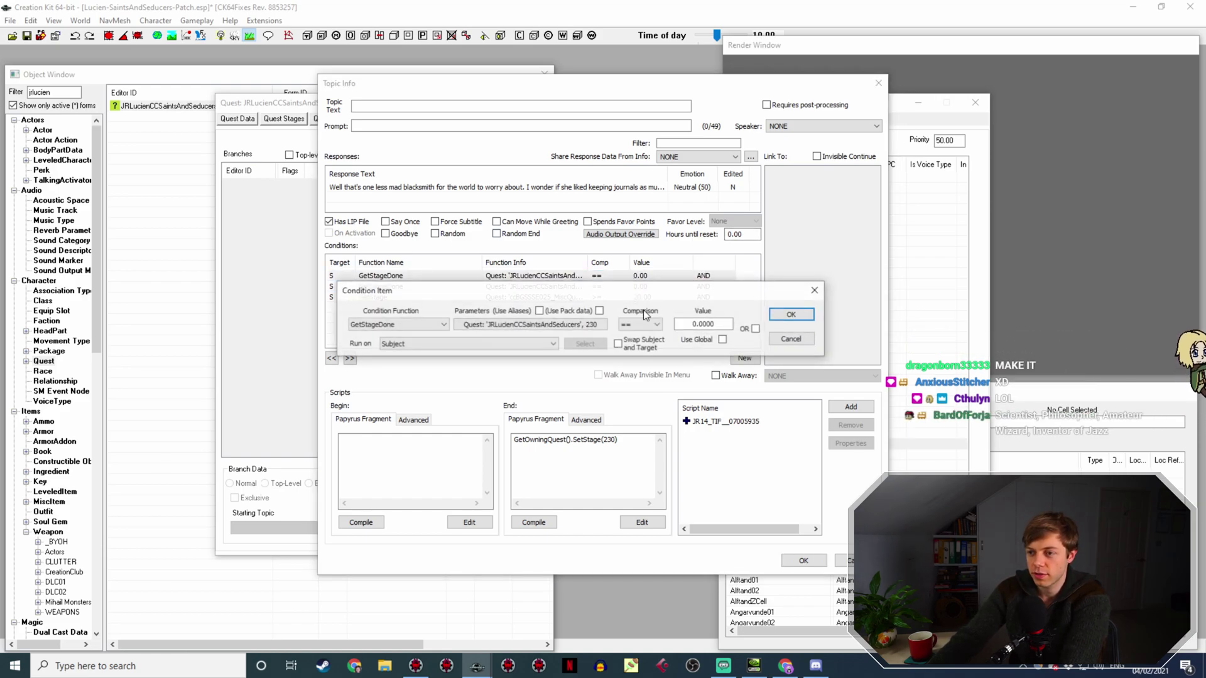
pyautogui.click(793, 314)
pyautogui.doubleClick(621, 287)
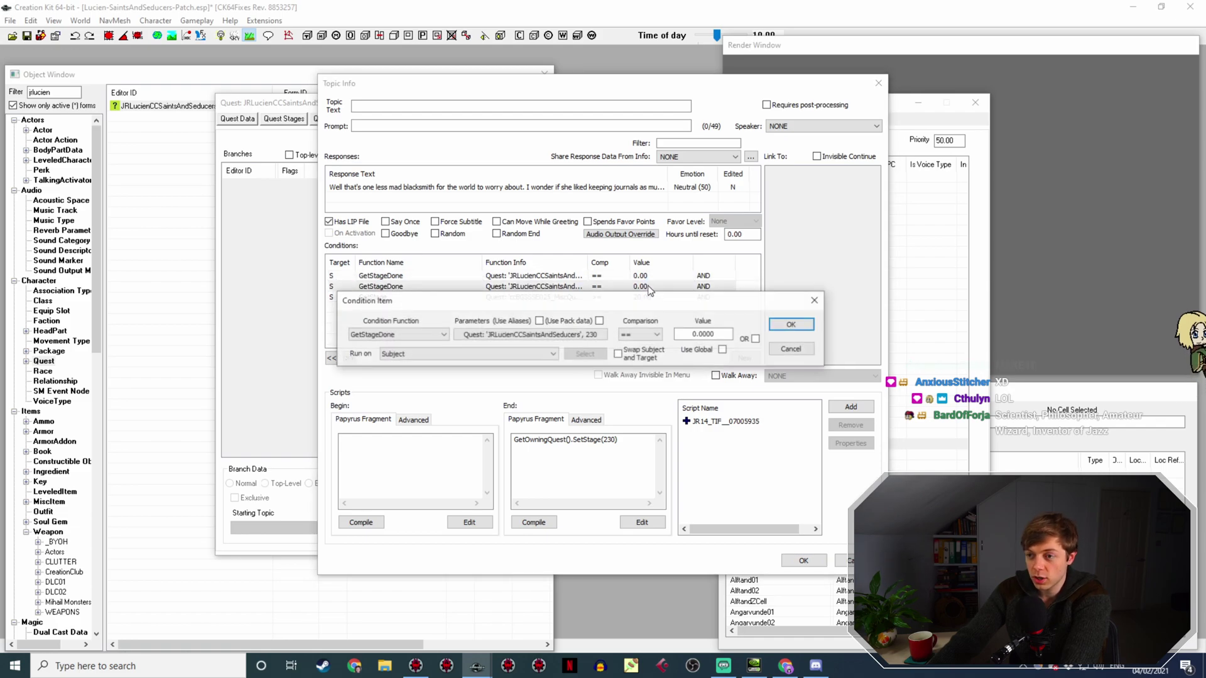
pyautogui.click(593, 335)
pyautogui.click(496, 442)
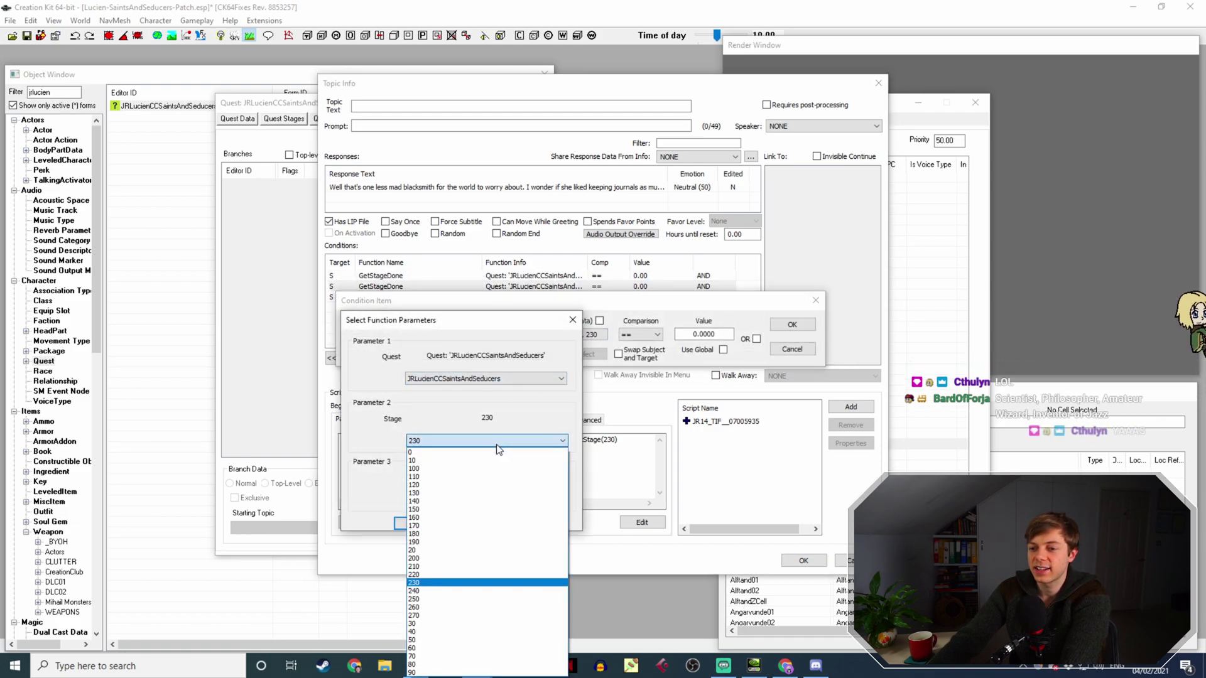
pyautogui.click(477, 567)
pyautogui.click(431, 518)
# Set the stage 210 GetStageDone condition to value 1 with OR, and move it below the GetStage condition.
pyautogui.click(757, 339)
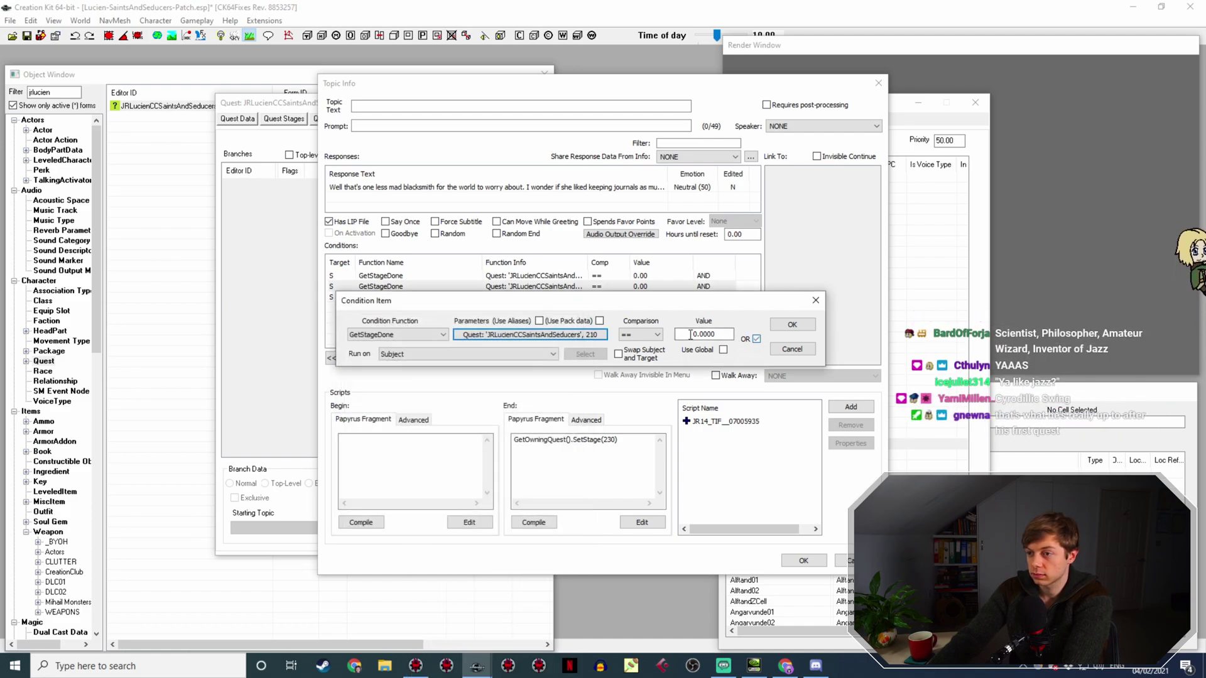
pyautogui.press('Delete')
pyautogui.write('1')
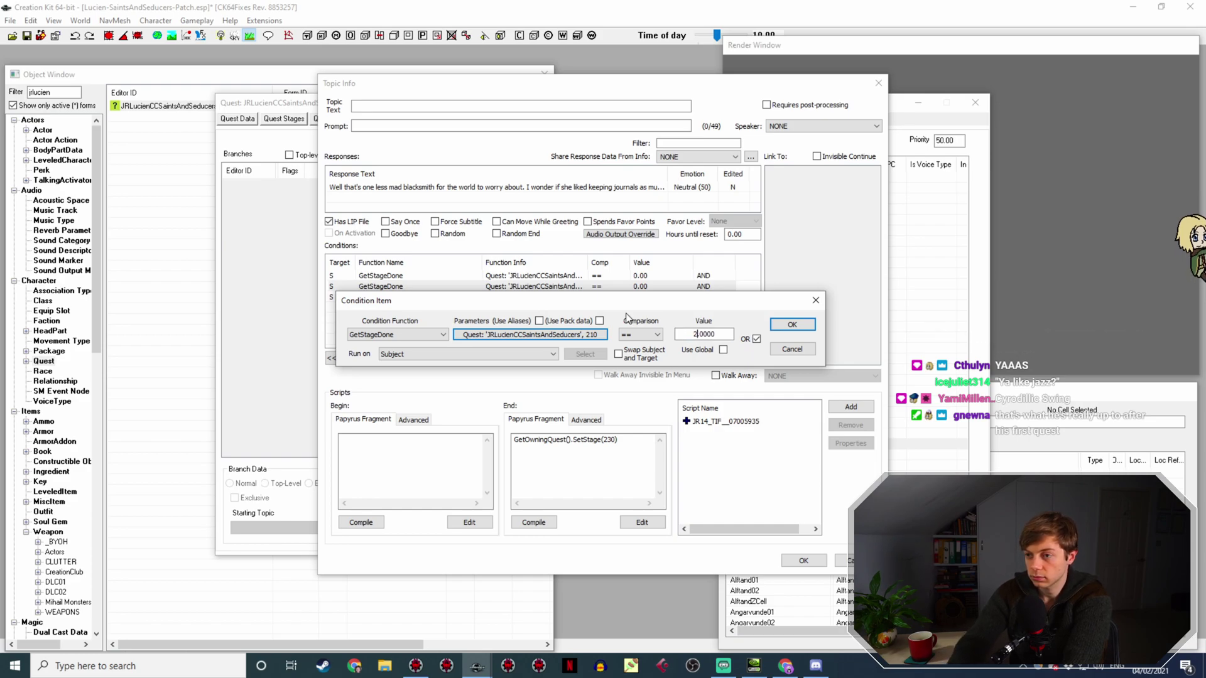
pyautogui.press('Return')
pyautogui.moveTo(654, 286); pyautogui.dragTo(664, 303)
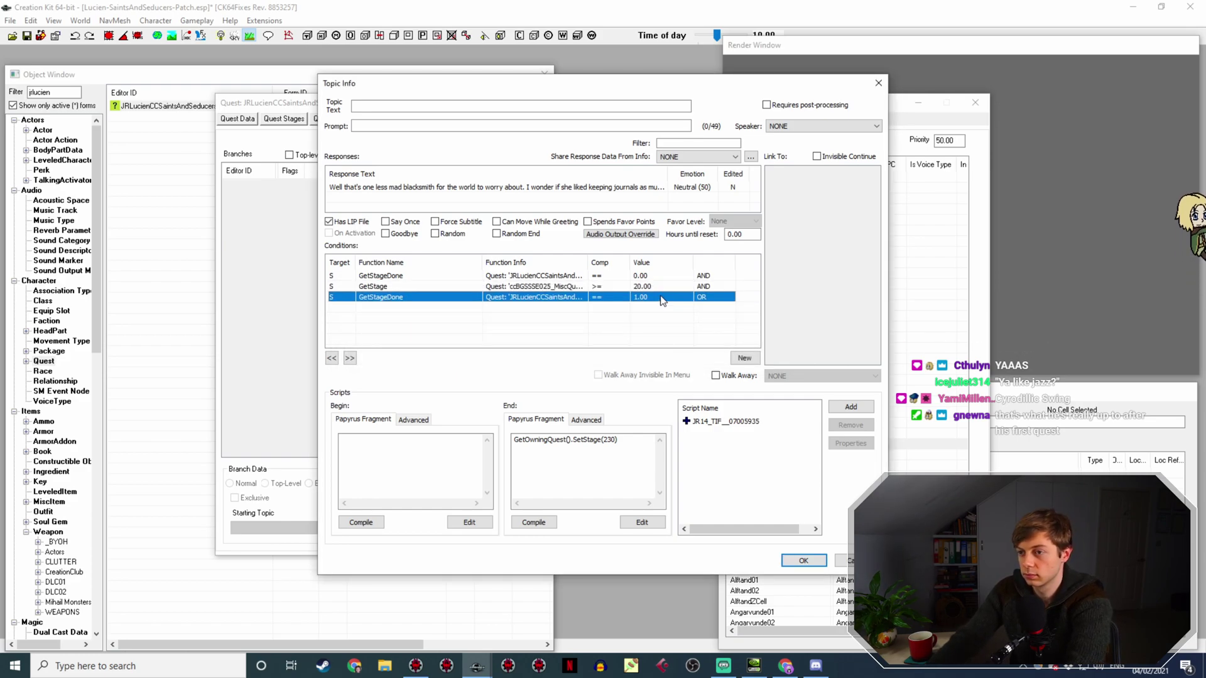
# Duplicate the stage 210 GetStageDone condition on JRLucienCCSaintsAndSeducers and set the copy's stage parameter to 220.
pyautogui.rightClick(674, 302)
pyautogui.click(700, 317)
pyautogui.doubleClick(666, 308)
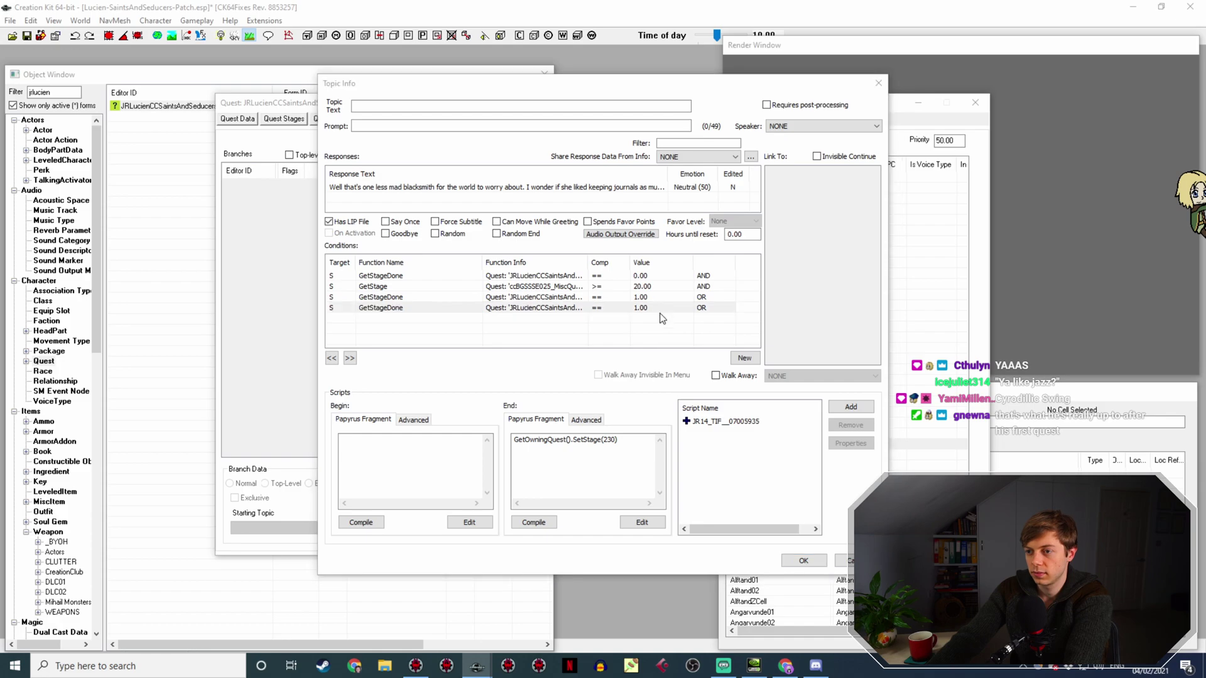
pyautogui.click(602, 355)
pyautogui.click(473, 462)
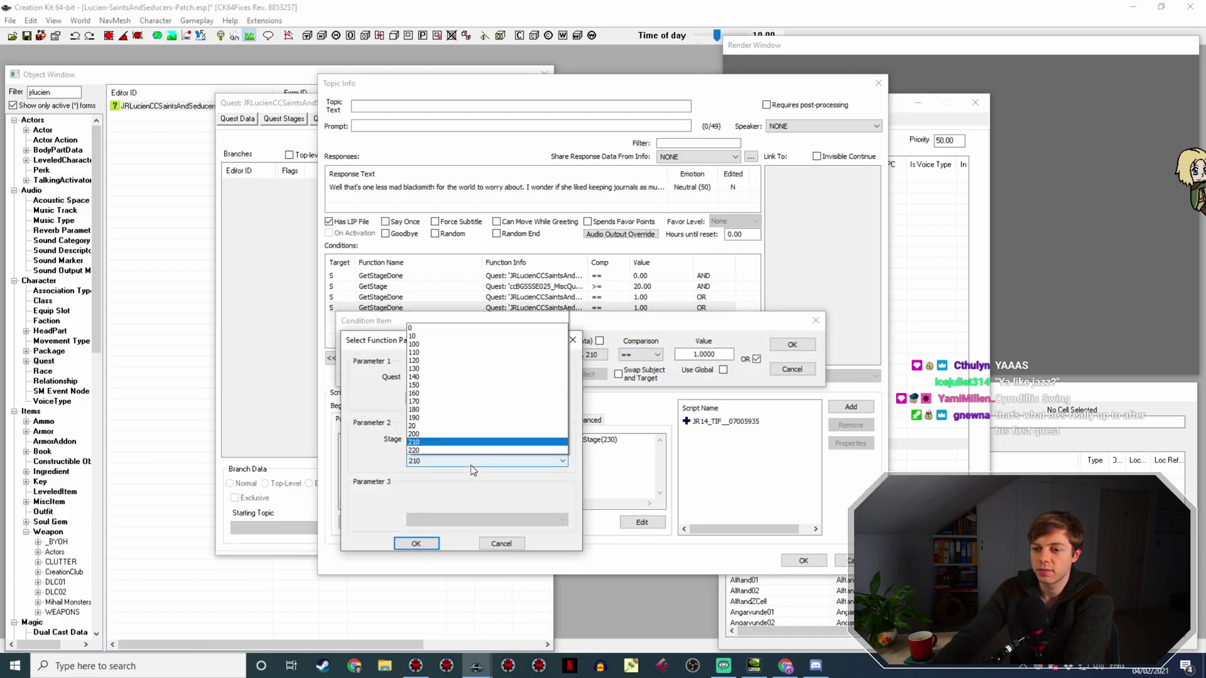
pyautogui.click(476, 351)
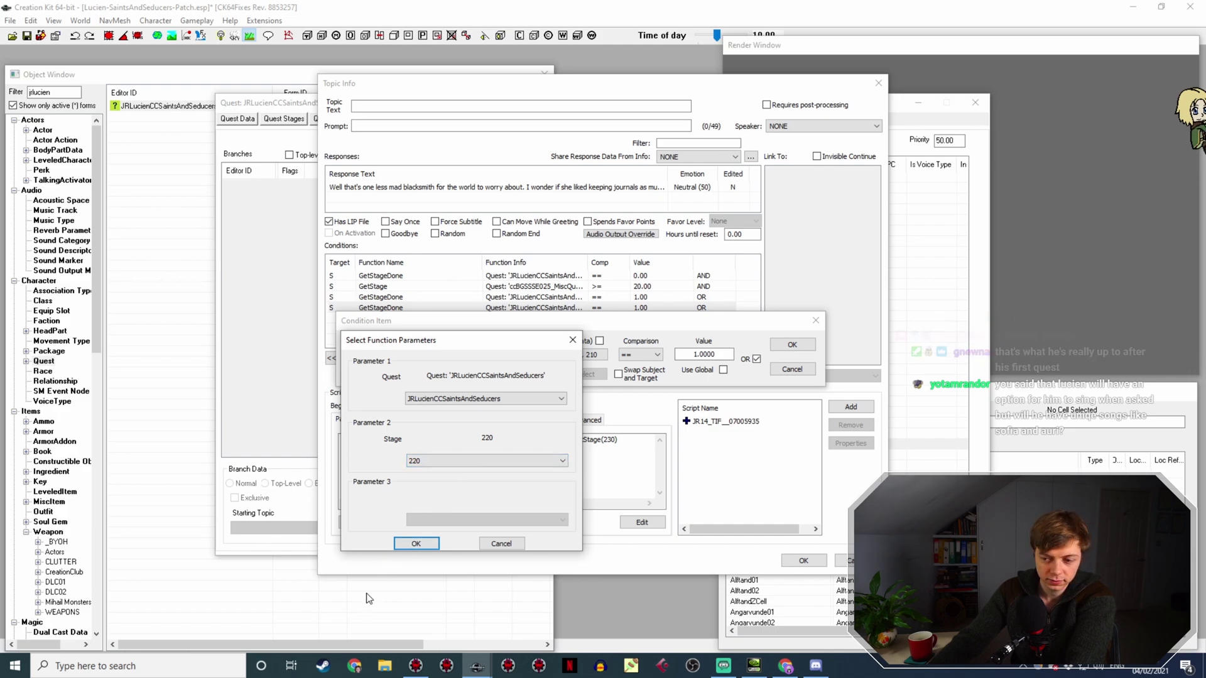
pyautogui.click(416, 543)
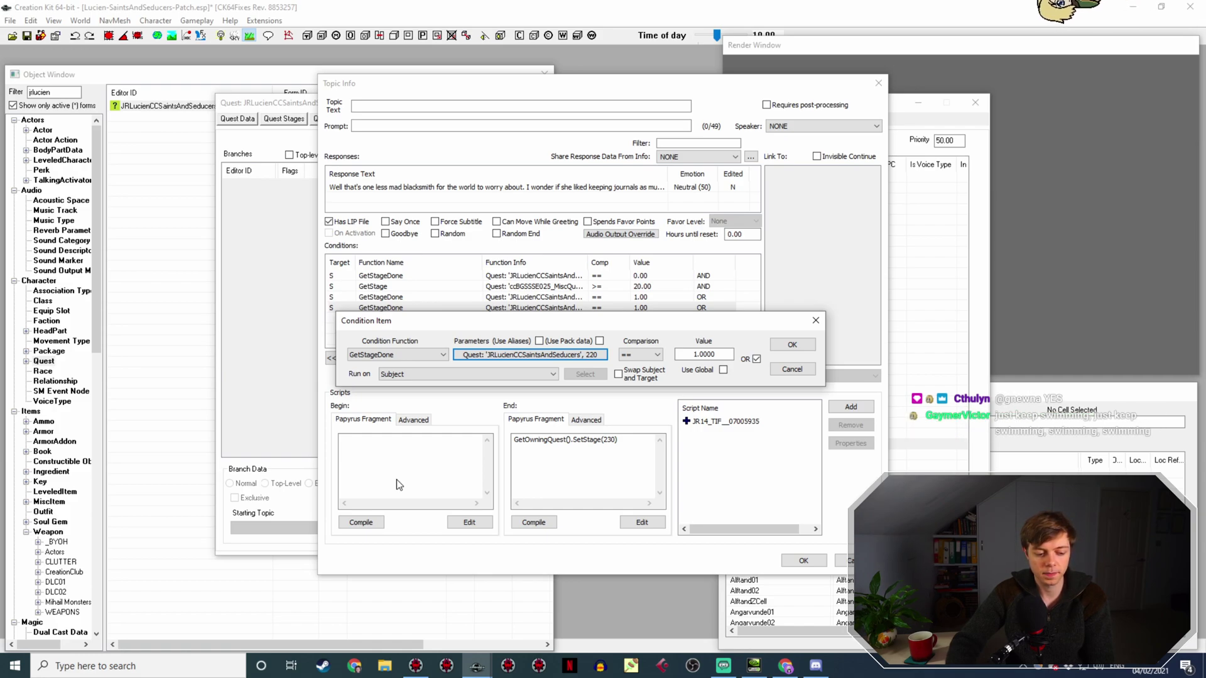
pyautogui.click(792, 344)
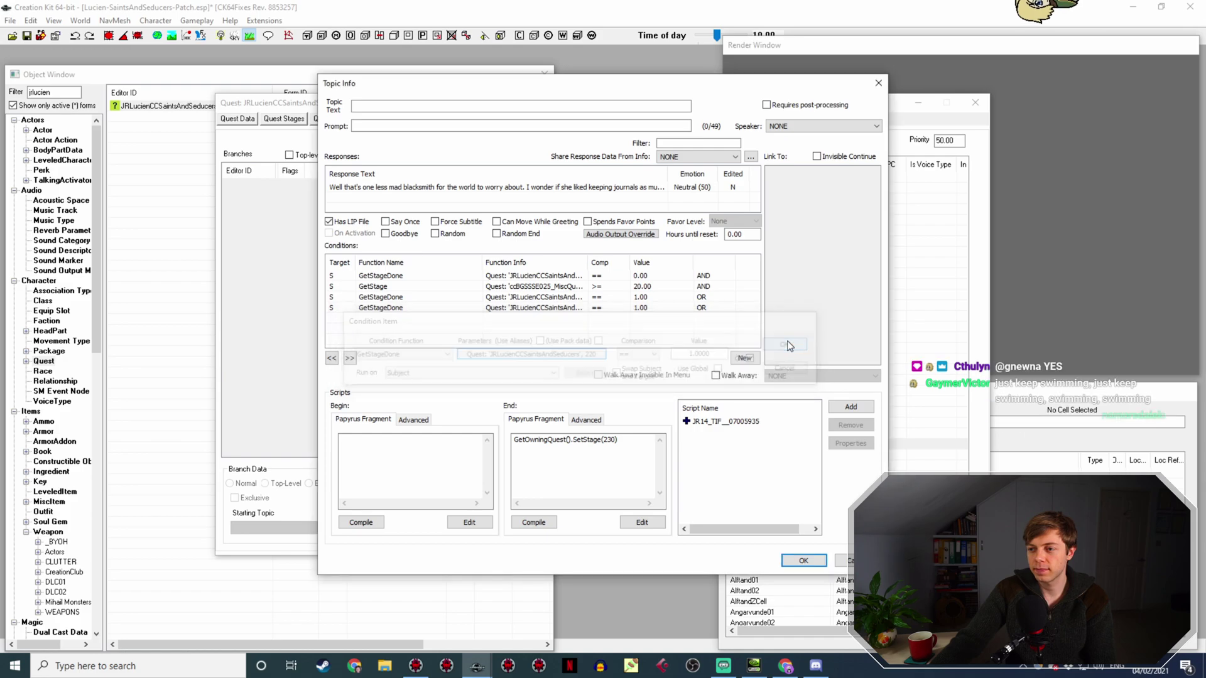
# Review the full condition parameters, compare them with the AmberMadnessGear quest's stages in SSEEdit, and return to the Creation Kit.
pyautogui.moveTo(619, 264); pyautogui.dragTo(643, 263)
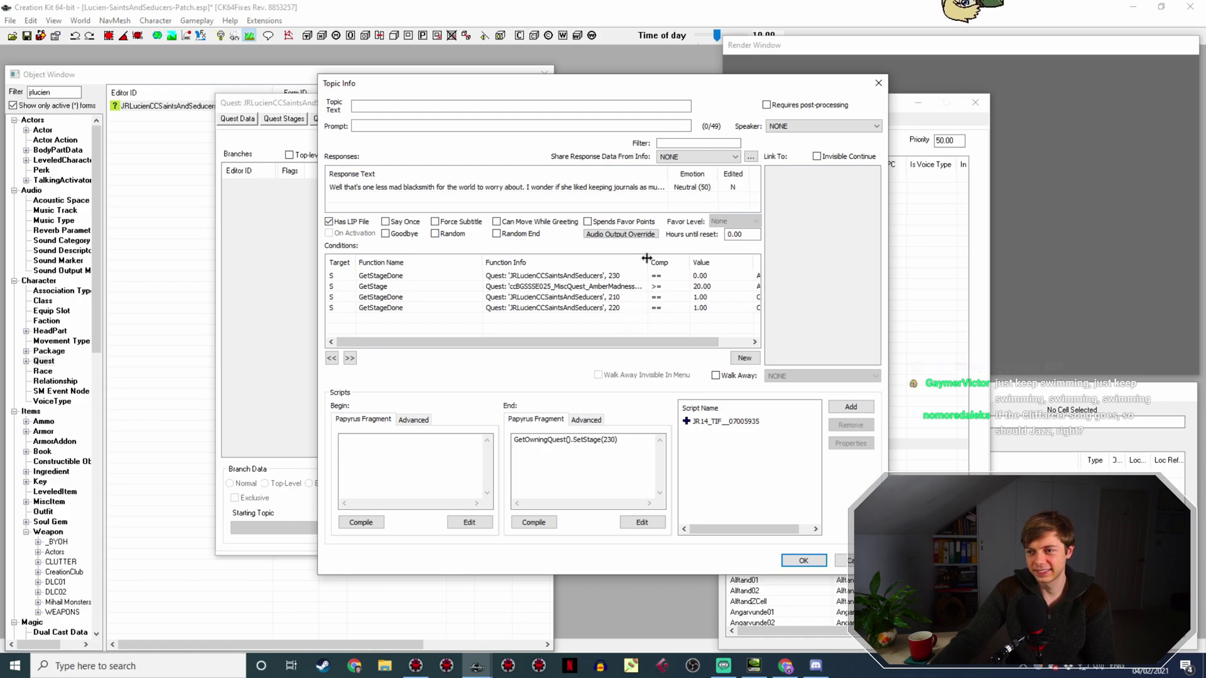
pyautogui.moveTo(647, 263); pyautogui.dragTo(630, 265)
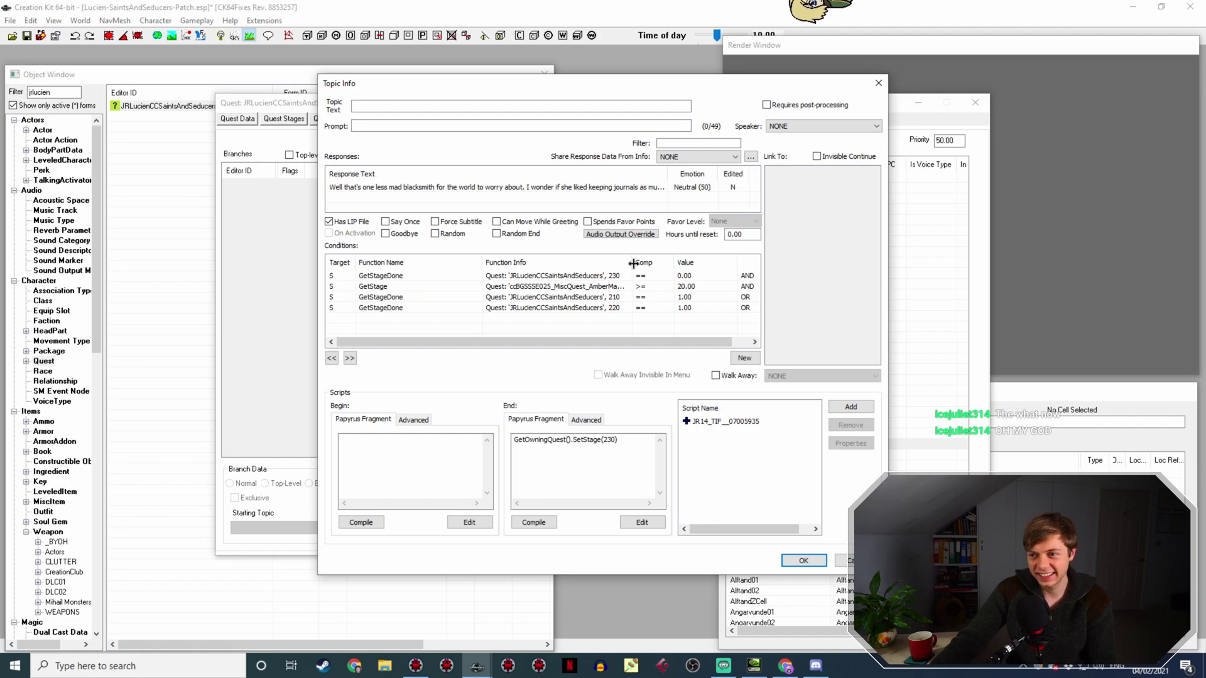
pyautogui.moveTo(634, 264)
pyautogui.mouseDown()
pyautogui.moveTo(652, 259)
pyautogui.moveTo(632, 263)
pyautogui.mouseUp()
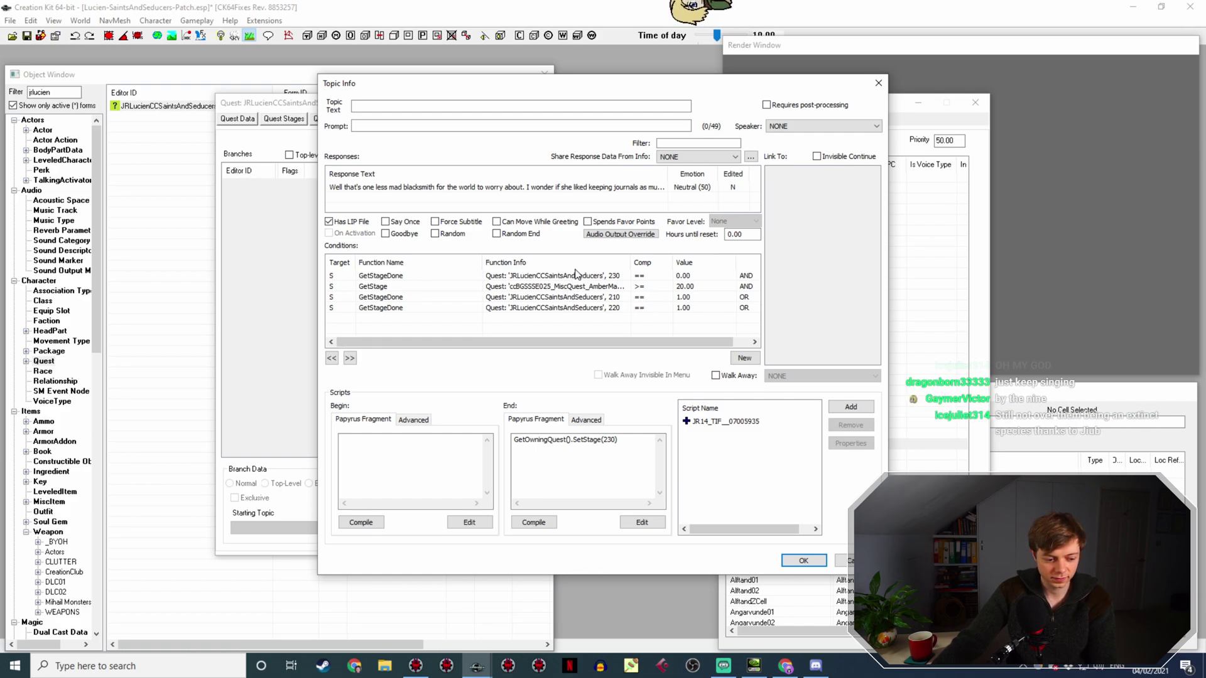
pyautogui.click(429, 674)
pyautogui.scroll(-5, 772, 459)
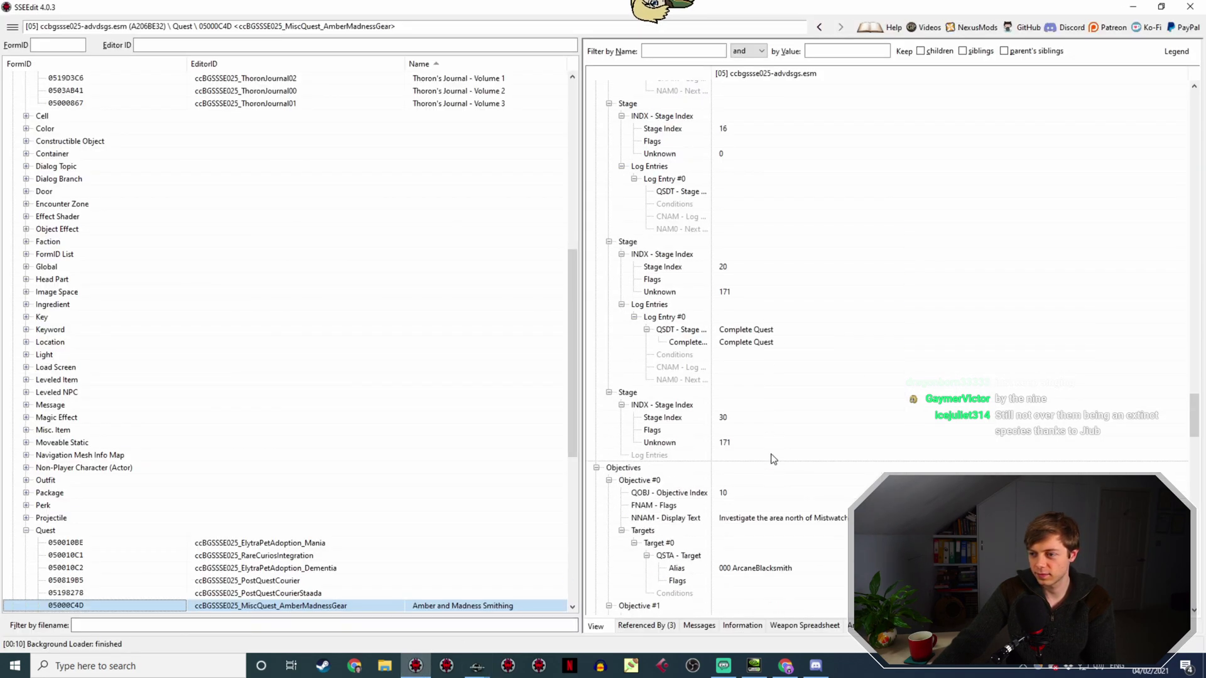
pyautogui.moveTo(478, 667)
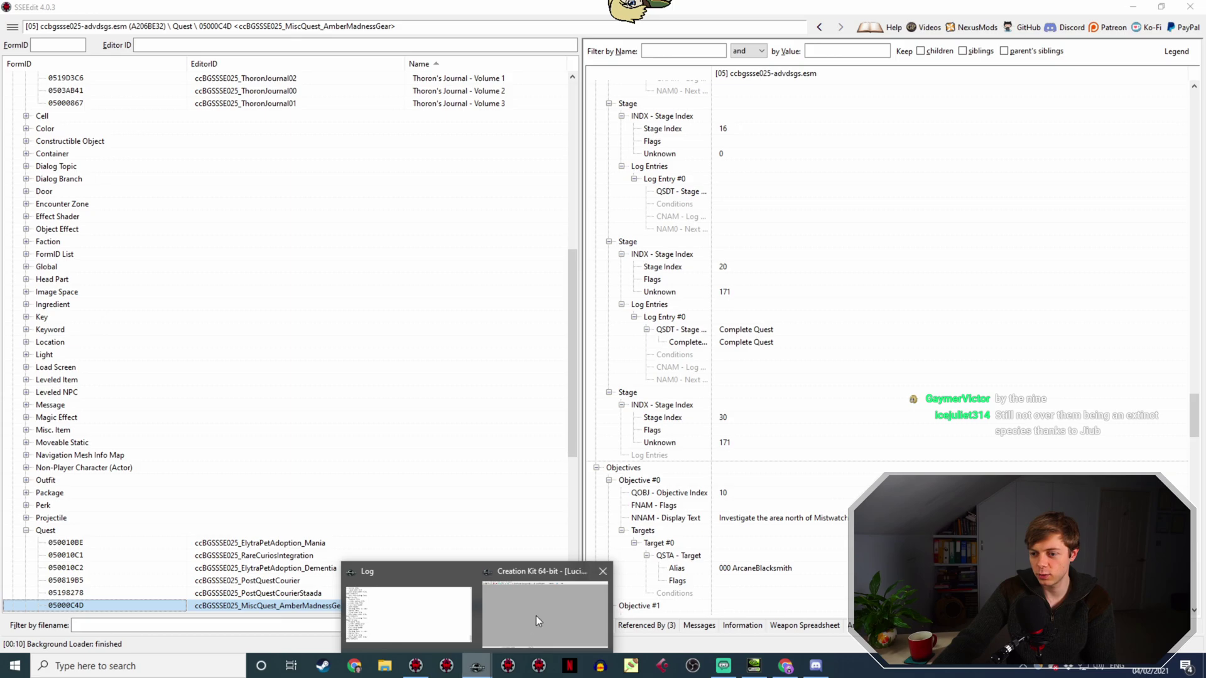
pyautogui.click(536, 616)
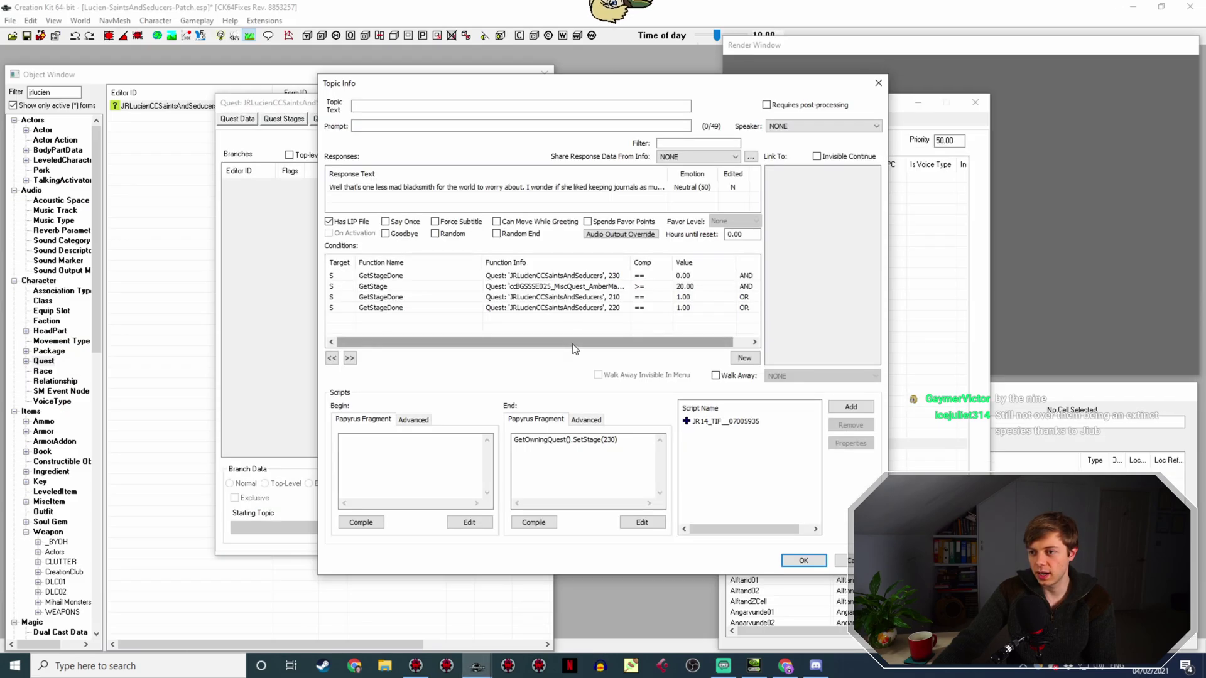
# Open the mad blacksmith response for editing, read Evethra's Journal on the UESP wiki in the browser, and return to the Creation Kit.
pyautogui.moveTo(625, 81); pyautogui.dragTo(668, 126)
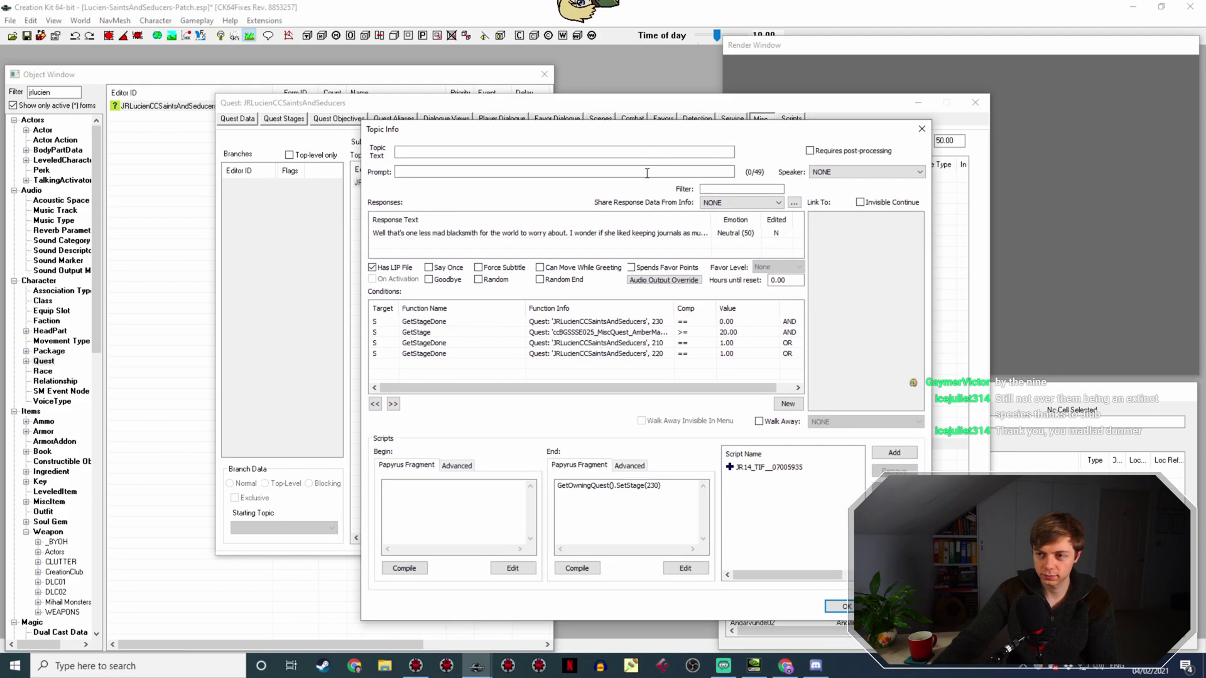
pyautogui.doubleClick(633, 233)
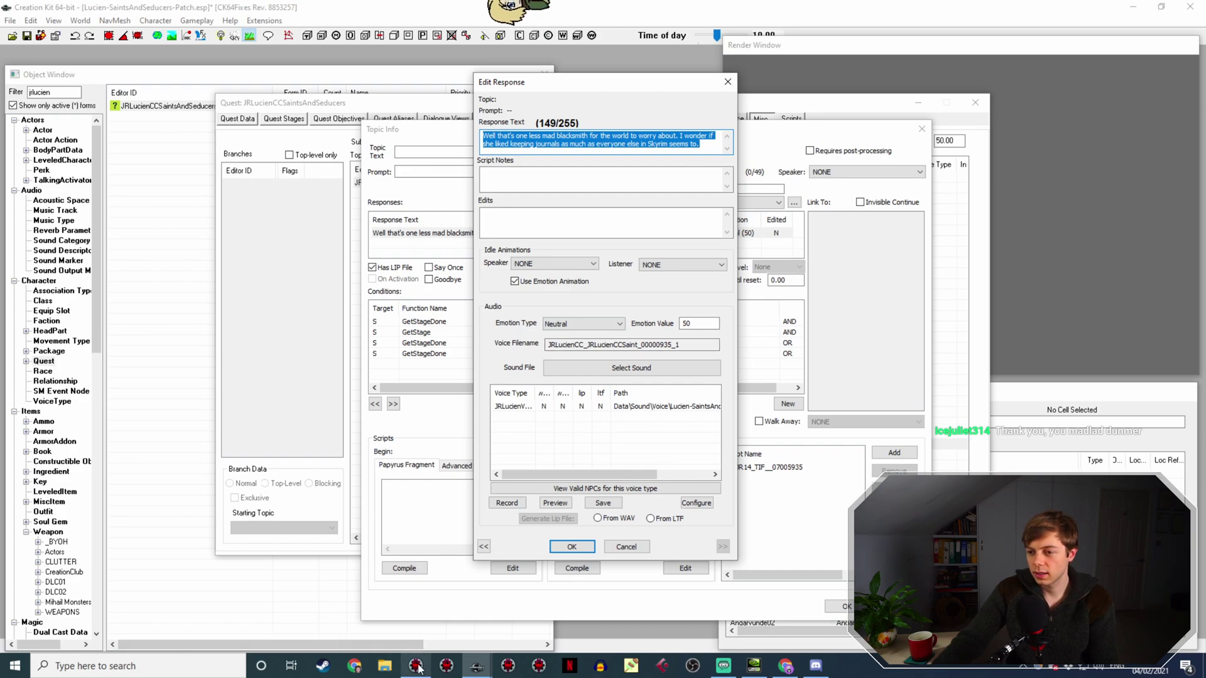
pyautogui.click(786, 666)
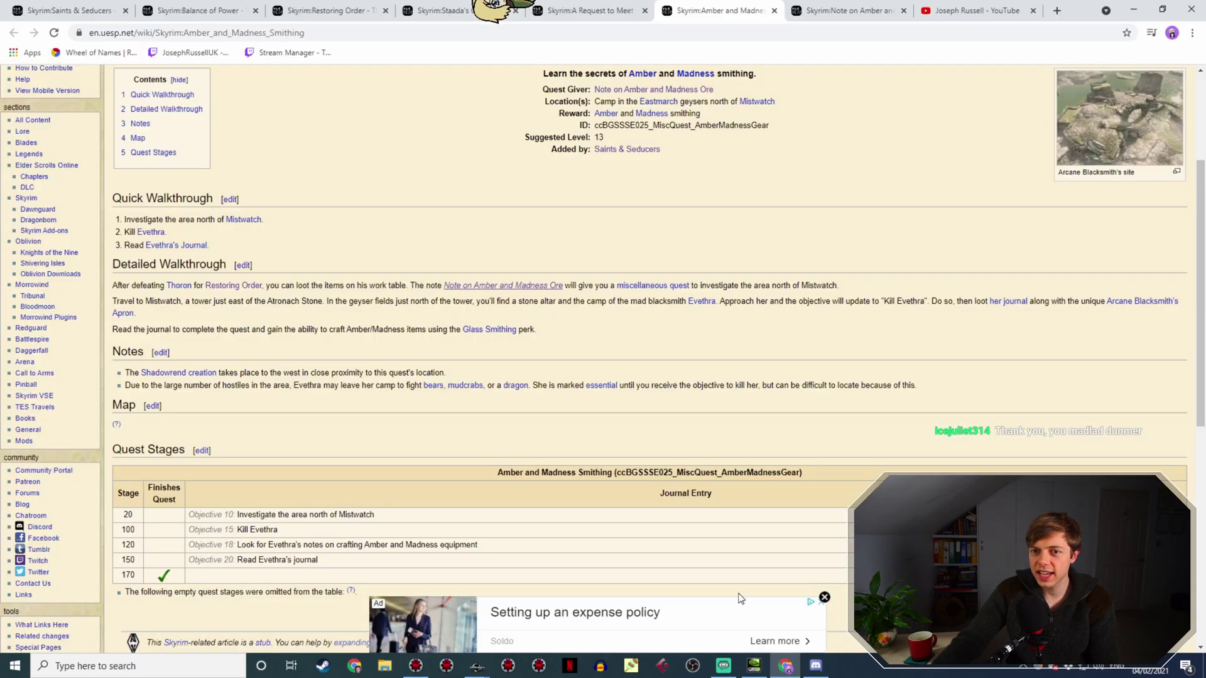
pyautogui.rightClick(179, 246)
pyautogui.click(239, 257)
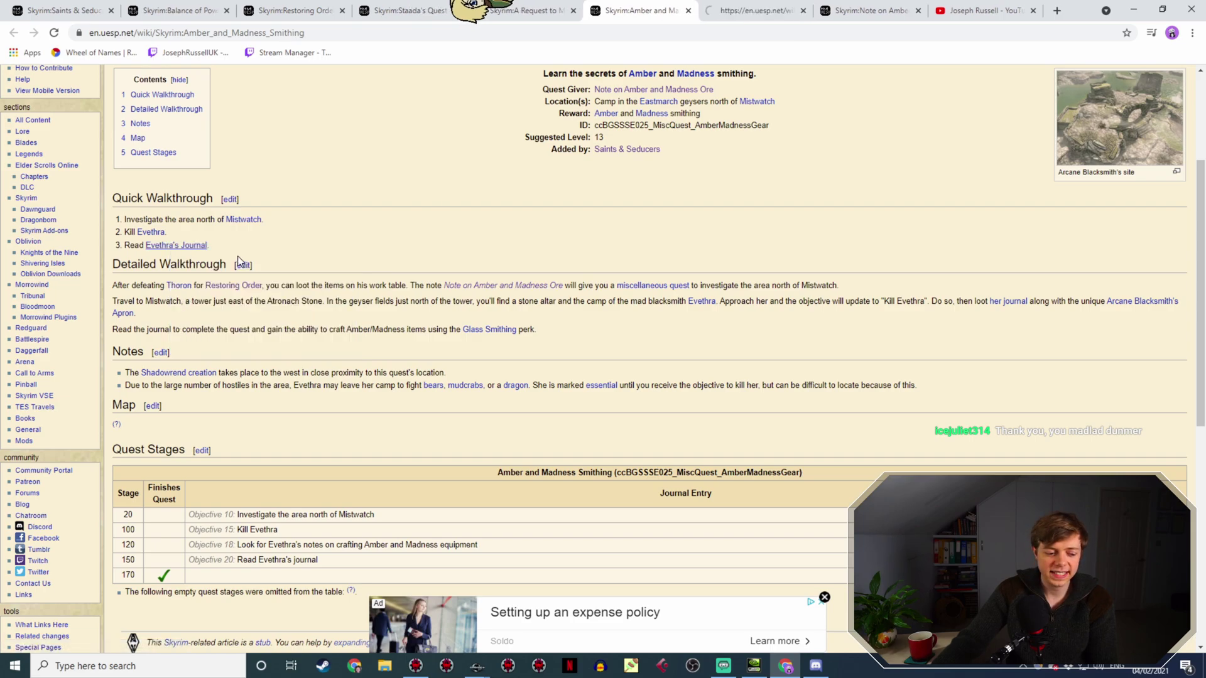
pyautogui.click(754, 11)
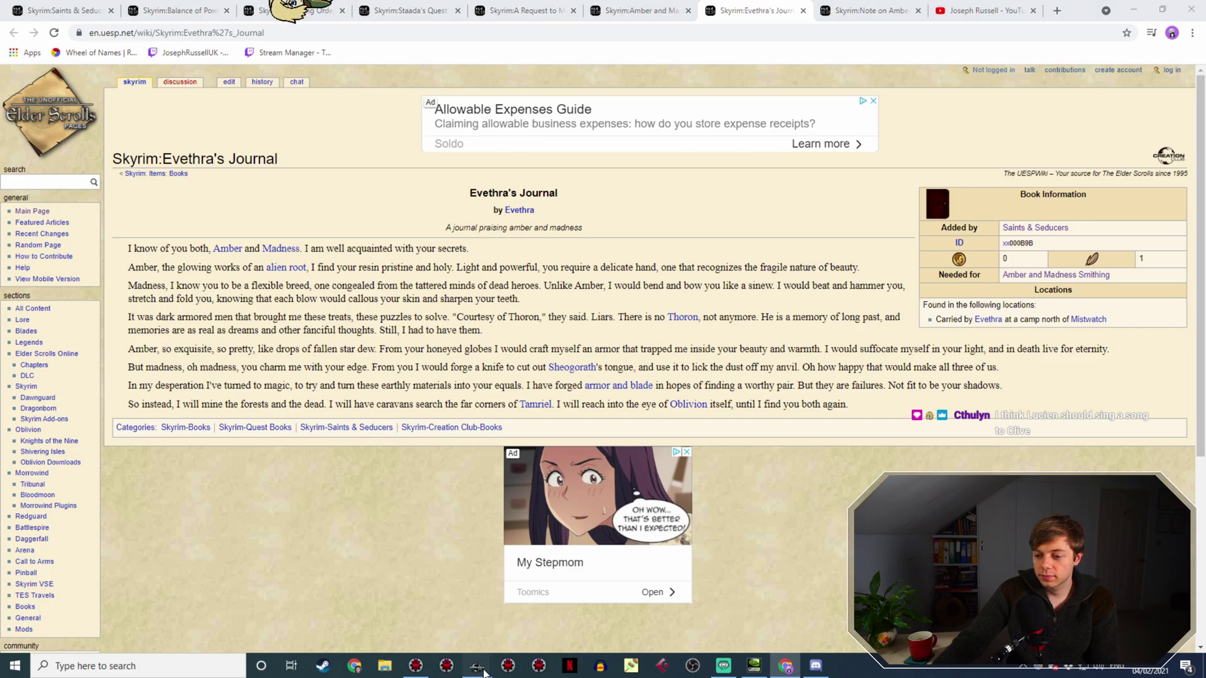
pyautogui.moveTo(477, 666)
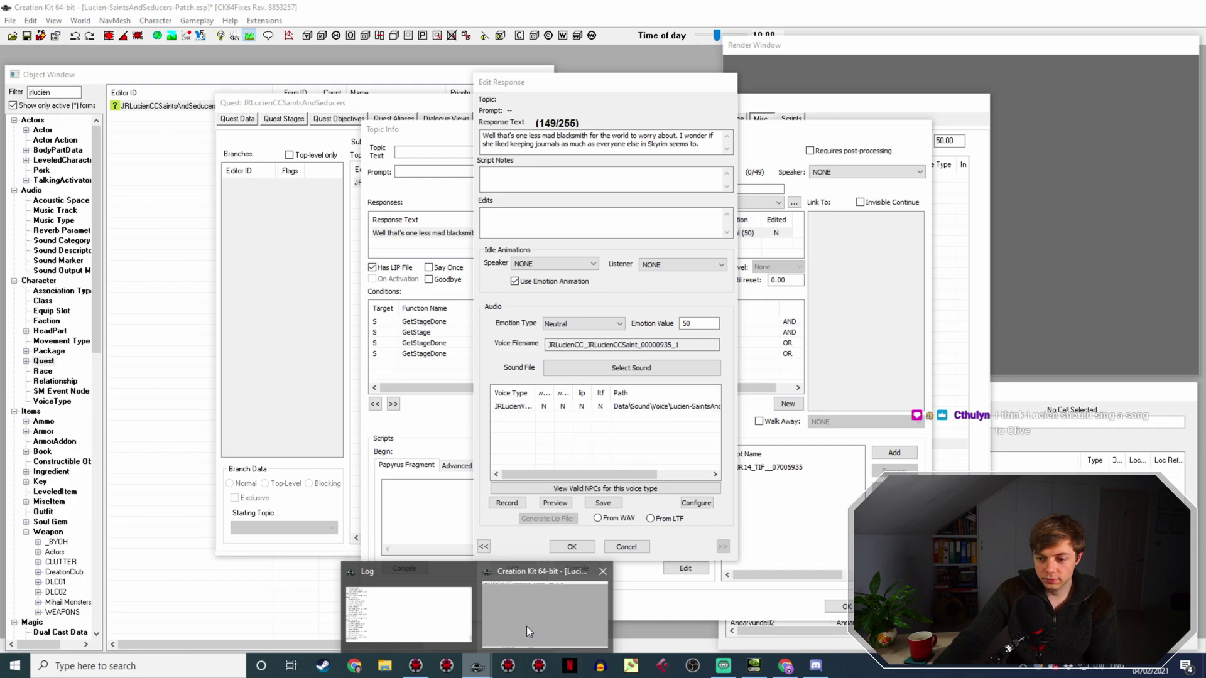
pyautogui.click(526, 627)
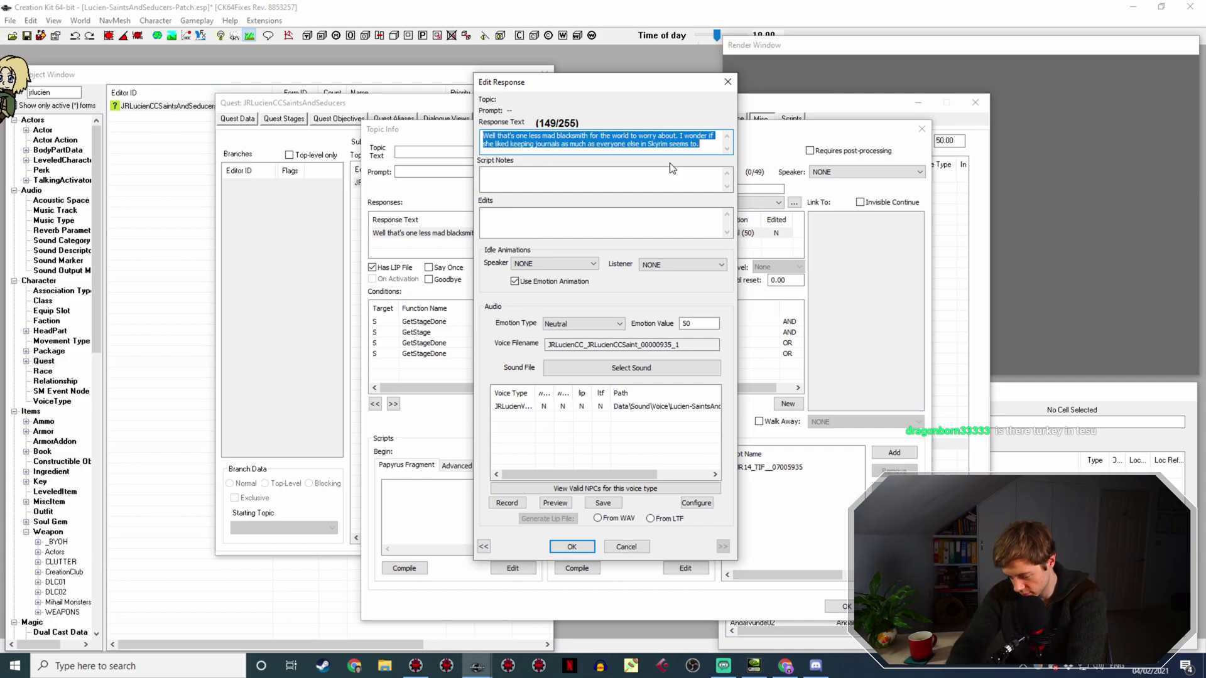
# Replace the response text with "Gosh, she was a bit bonkers, wasn't she? Good at making fancy armor though.".
pyautogui.write('G')
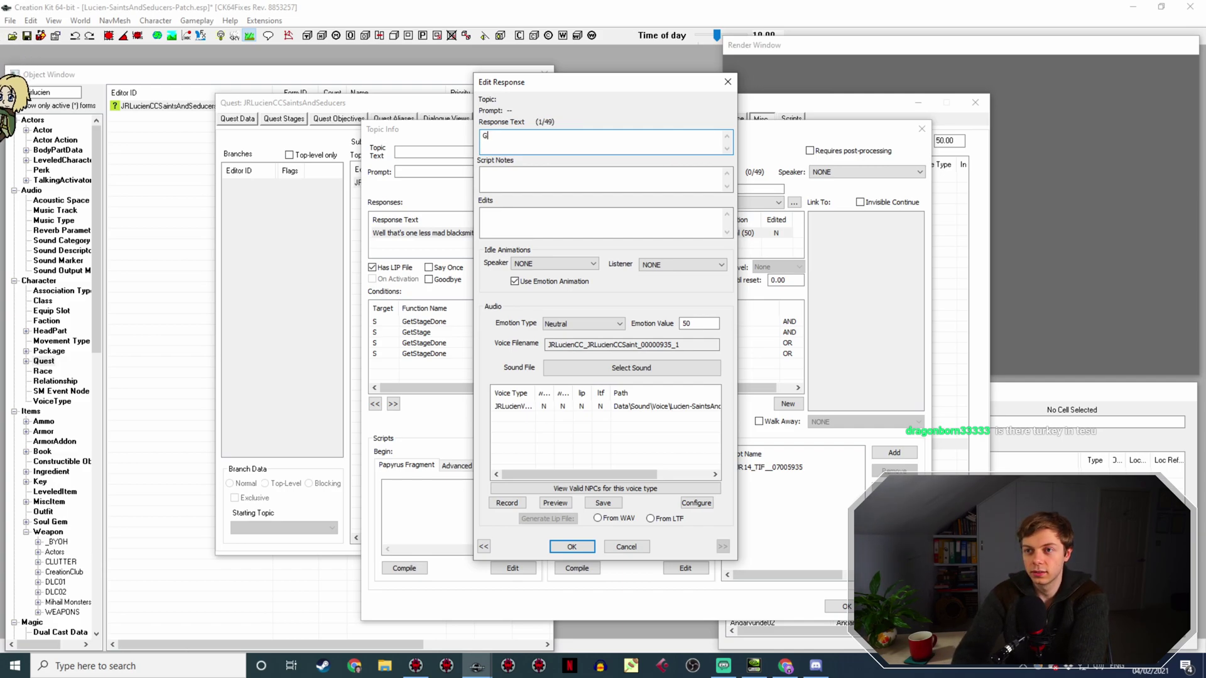
pyautogui.write('osh, she ')
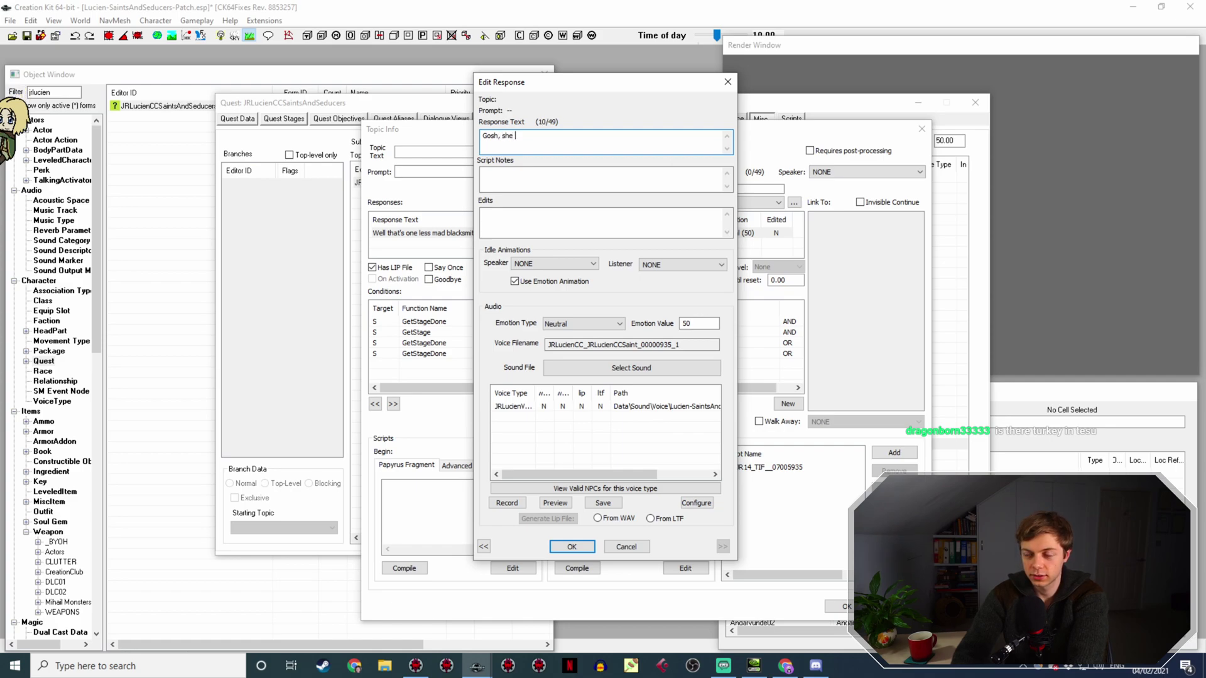
pyautogui.write('was')
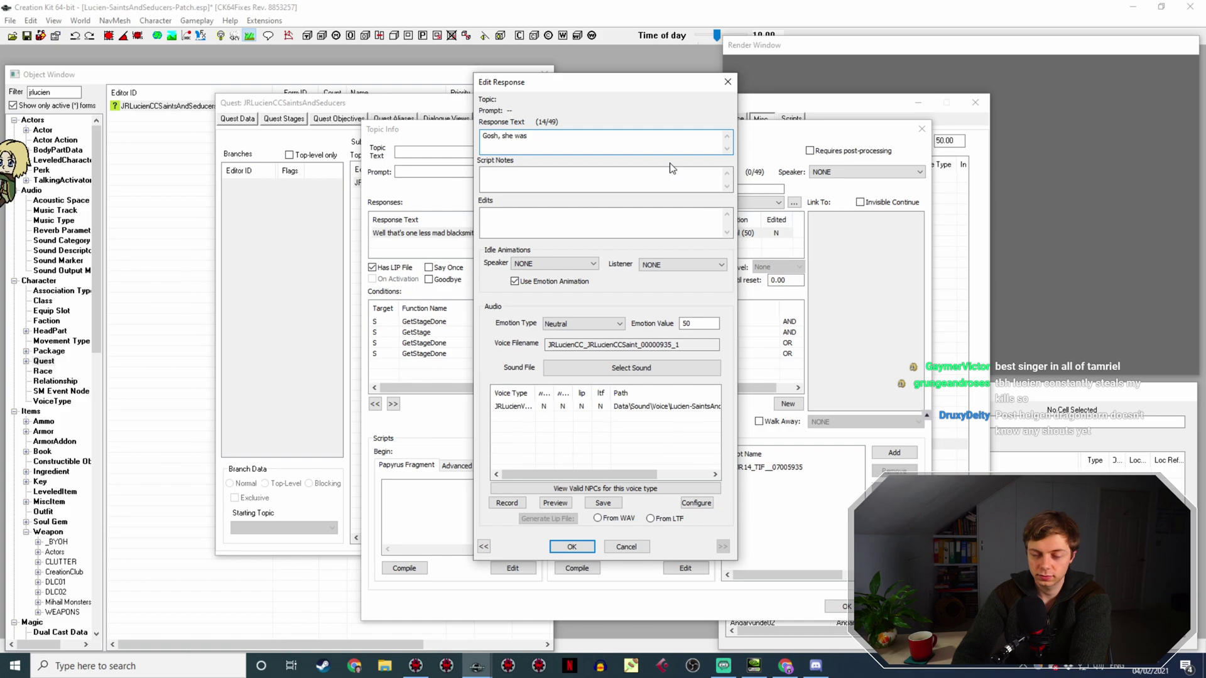
pyautogui.write(' a')
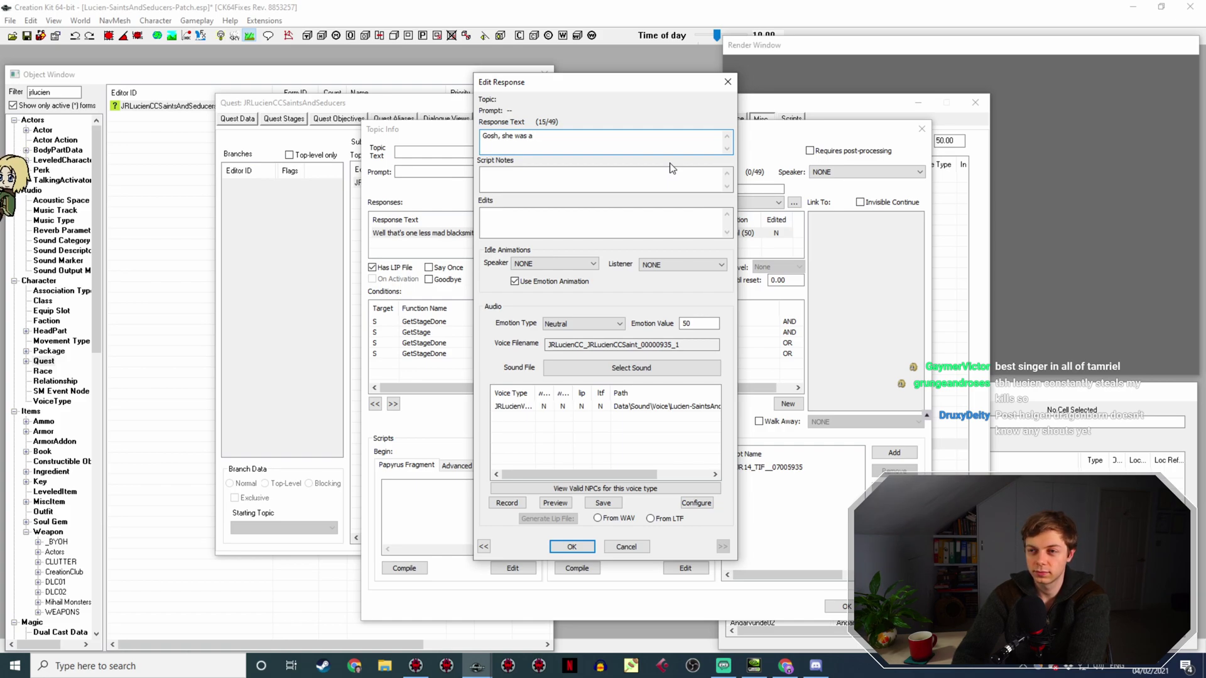
pyautogui.press('BackSpace')
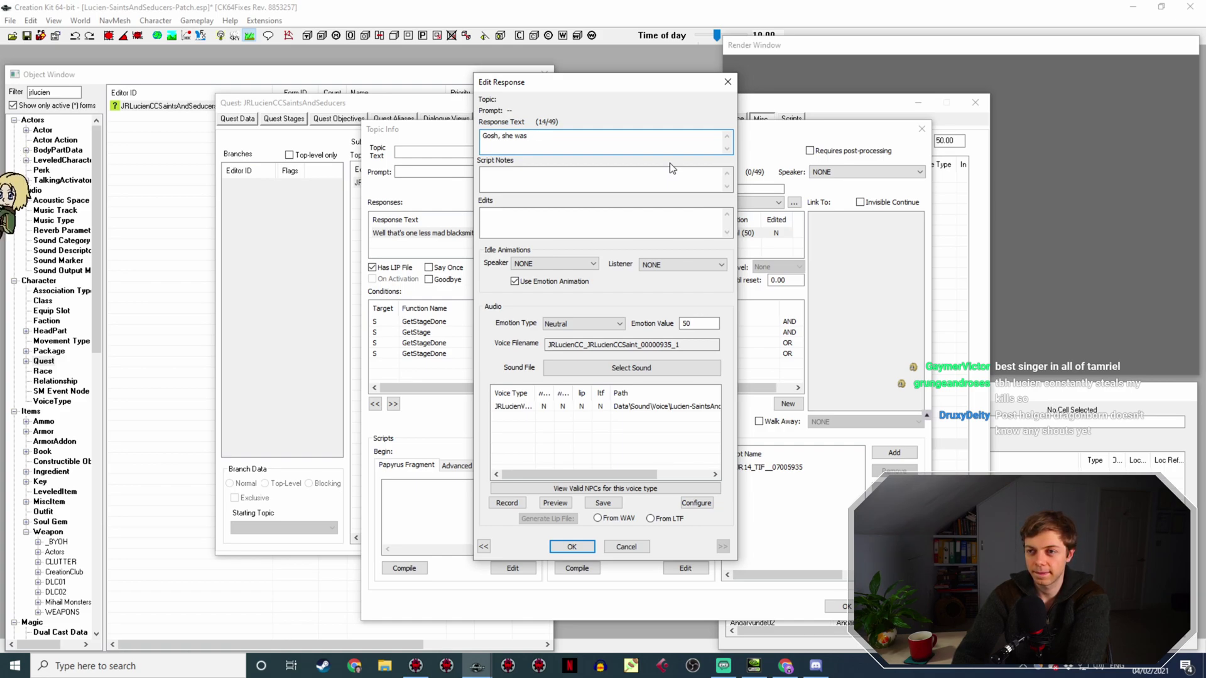
pyautogui.write('a')
pyautogui.write(' bit')
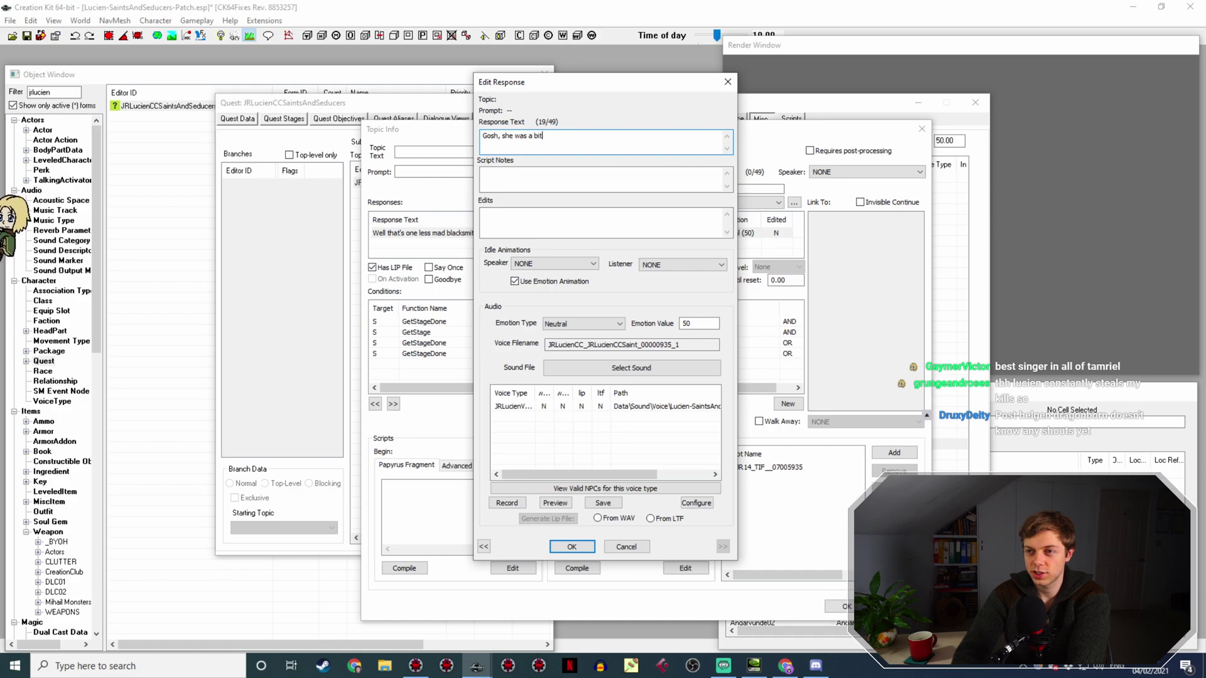
pyautogui.write(" bonkers, wasn't she?")
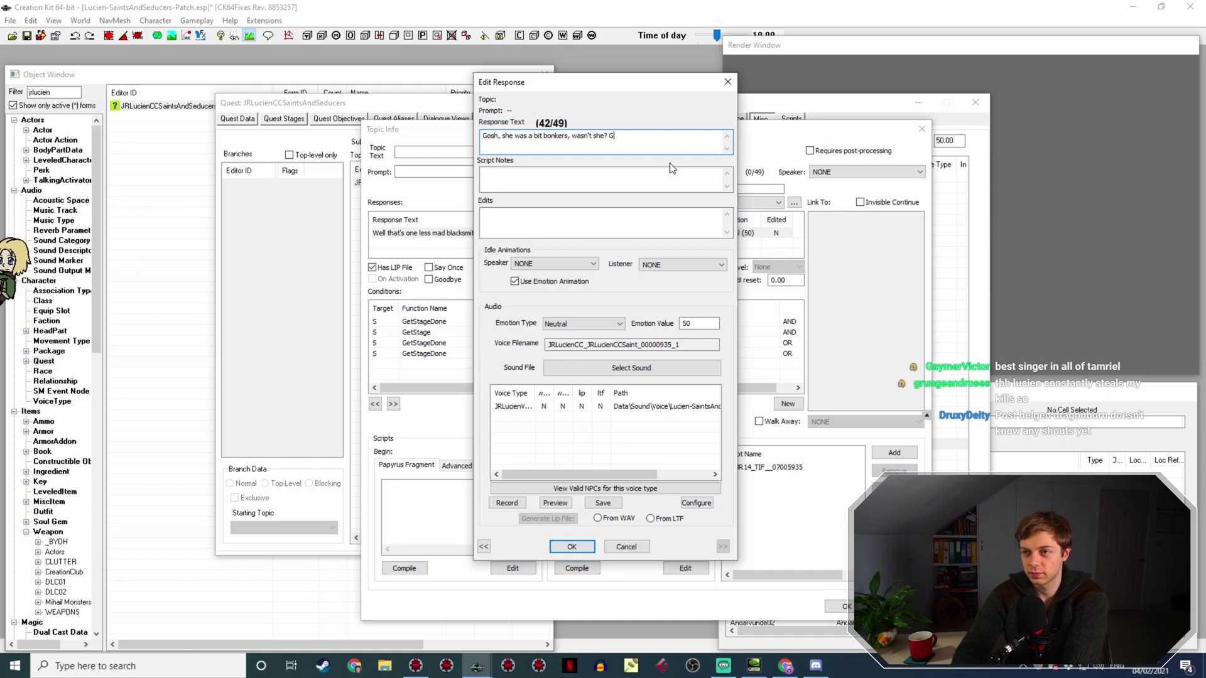
pyautogui.write('Goo')
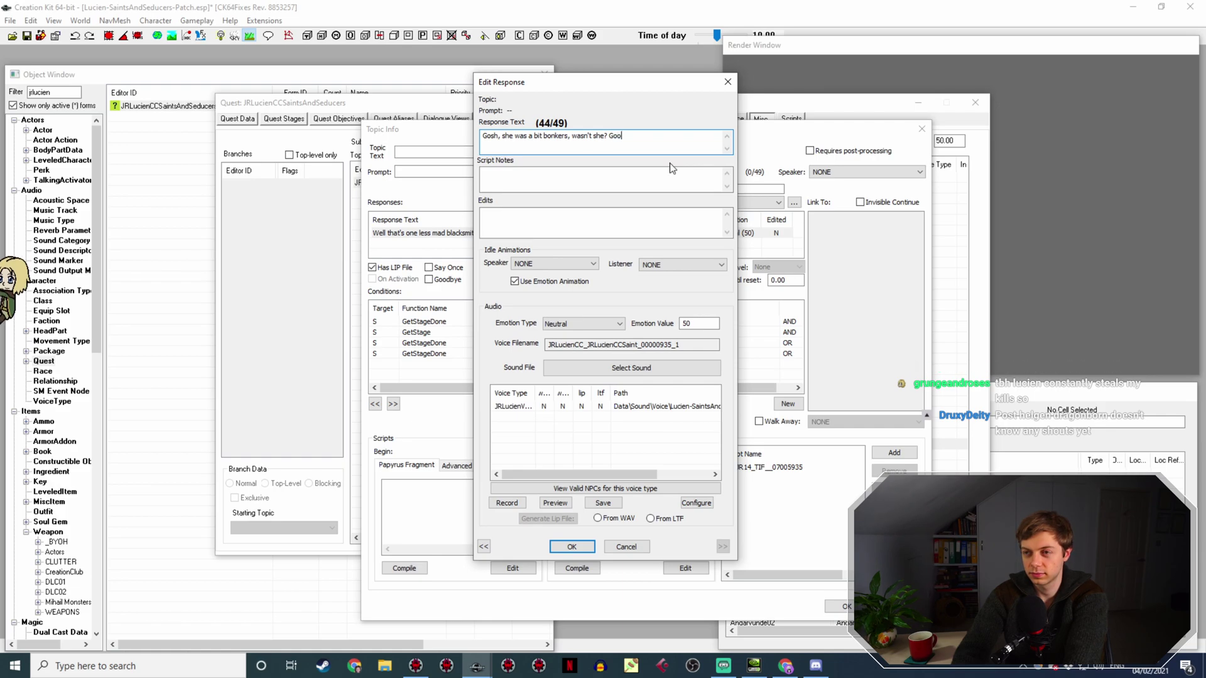
pyautogui.write('d at ')
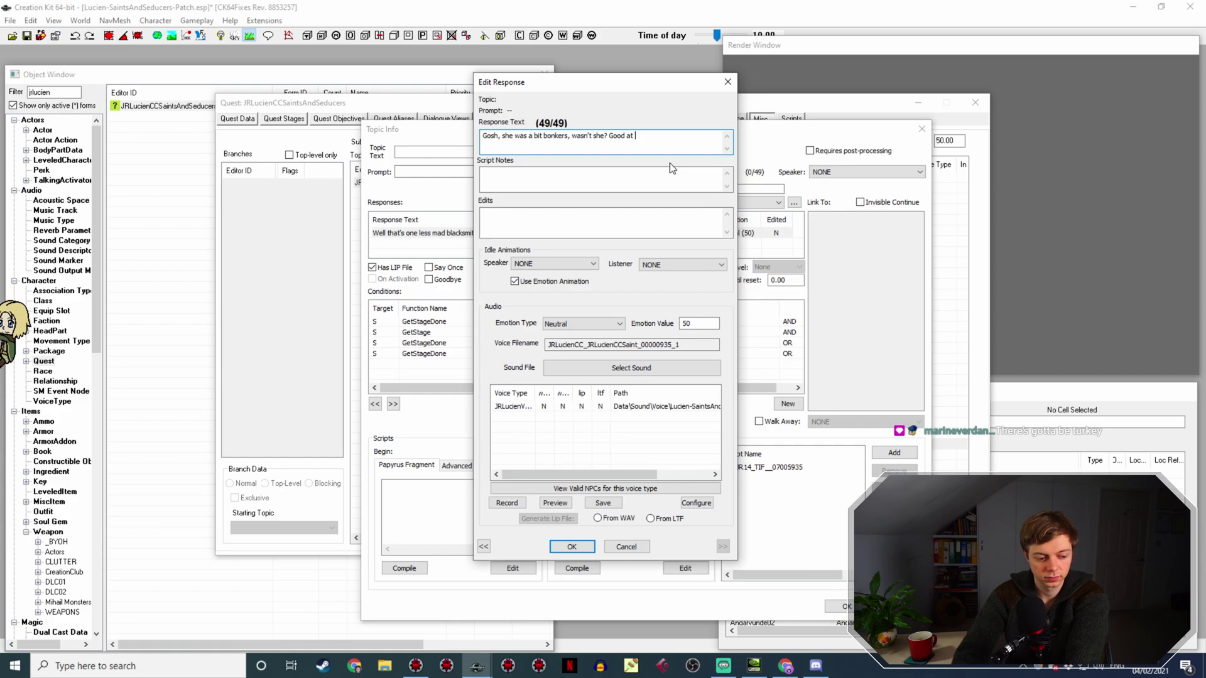
pyautogui.write('maki')
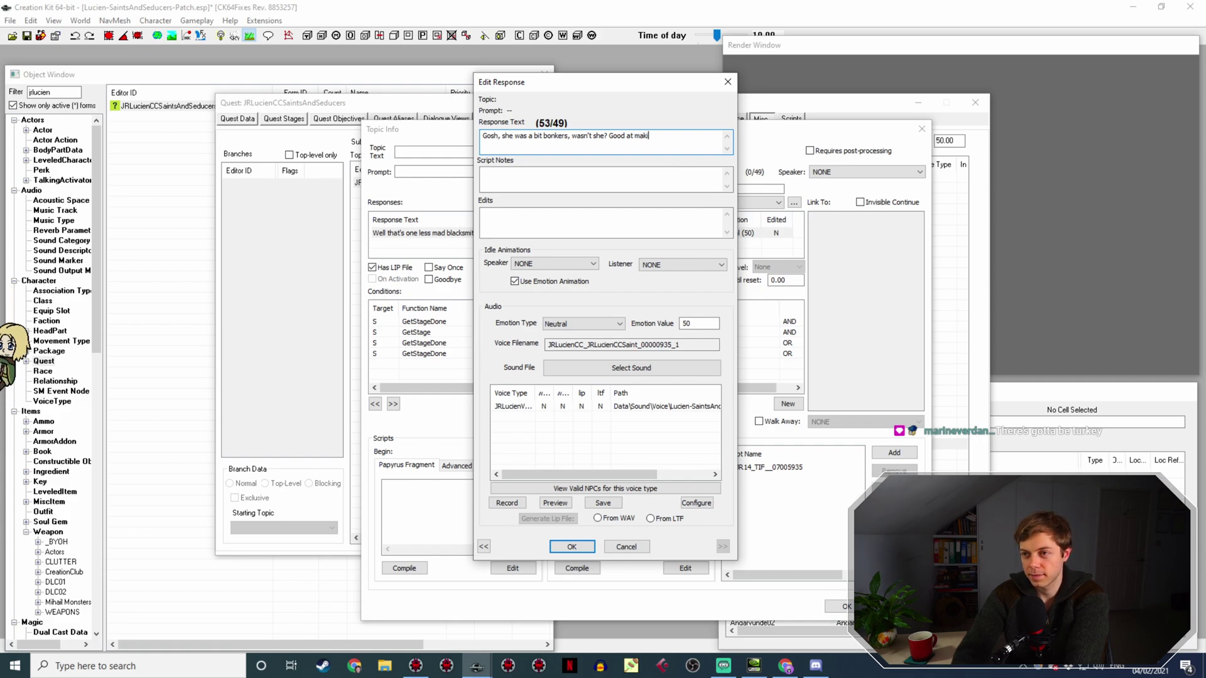
pyautogui.write('ng fanc')
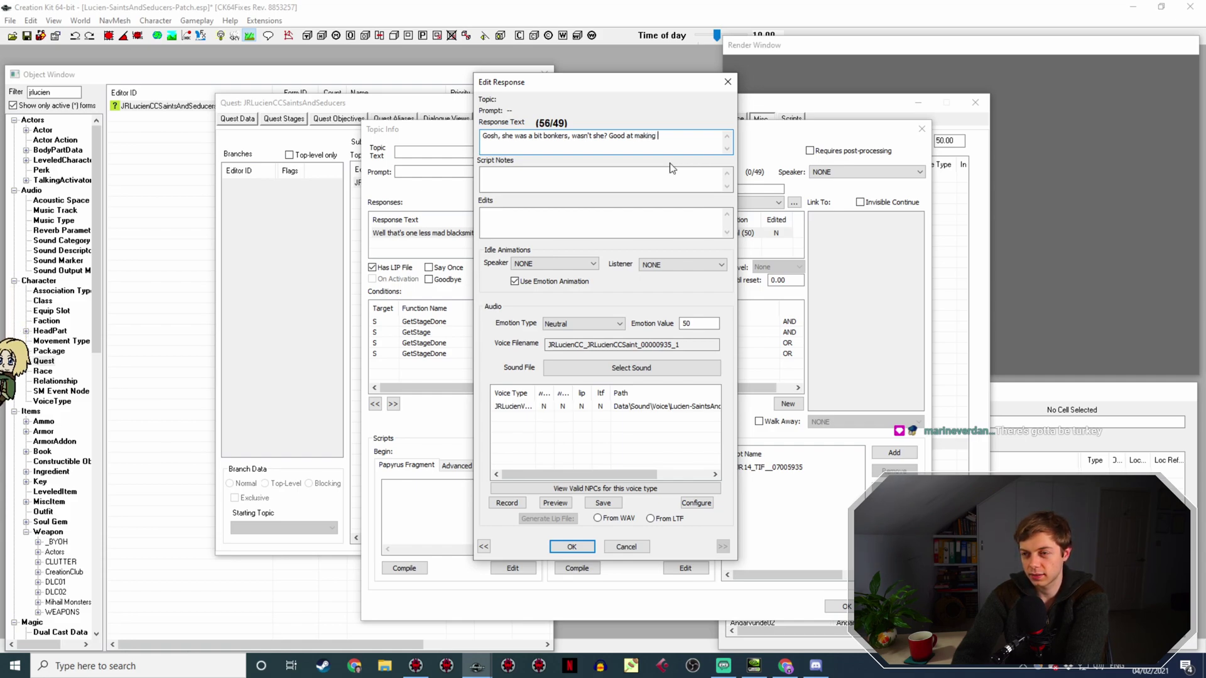
pyautogui.write('y armor ')
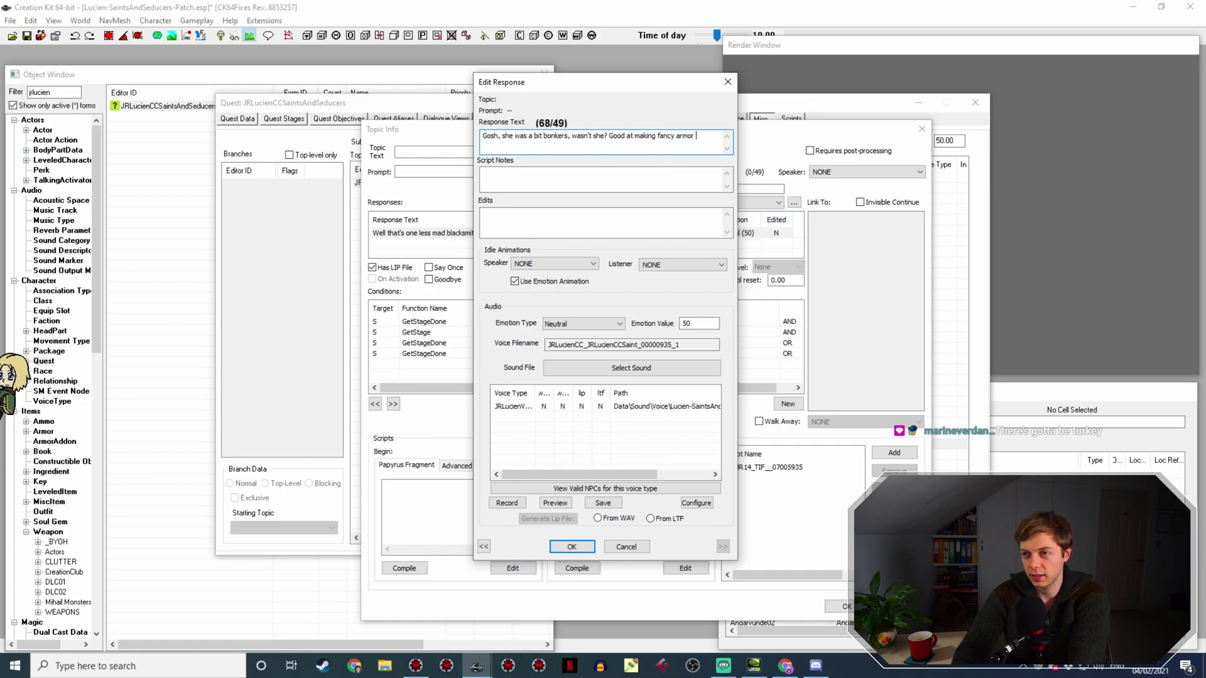
pyautogui.write('though. ')
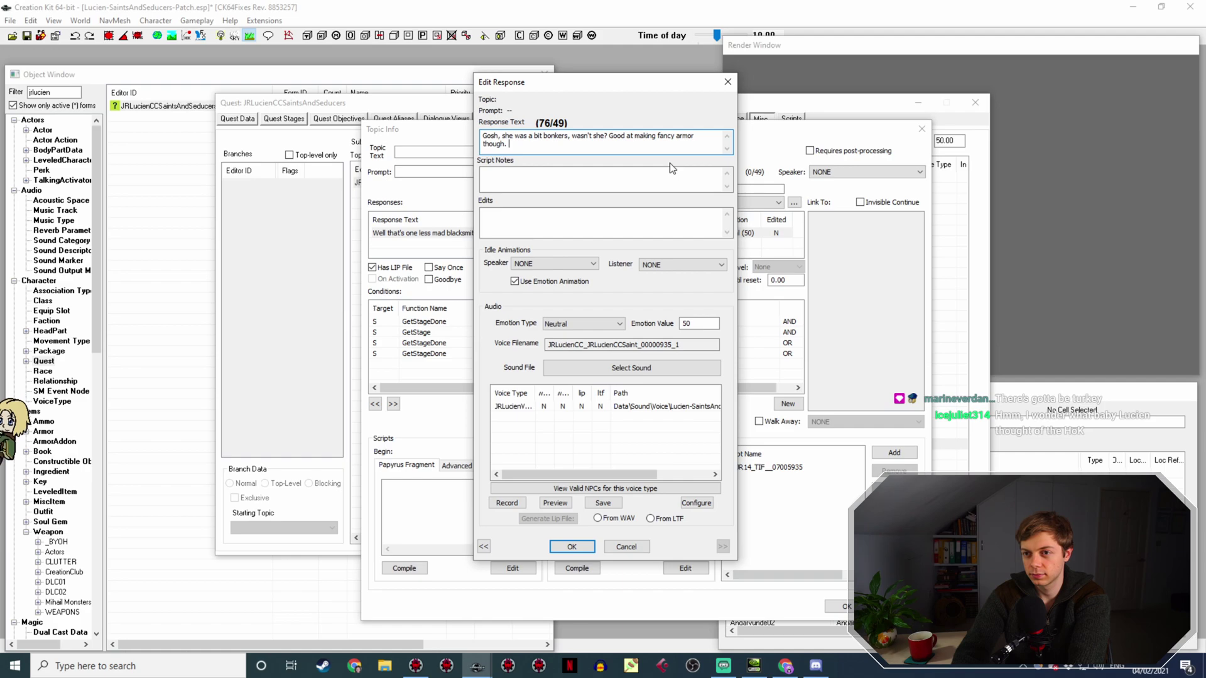
pyautogui.write('Might be worth')
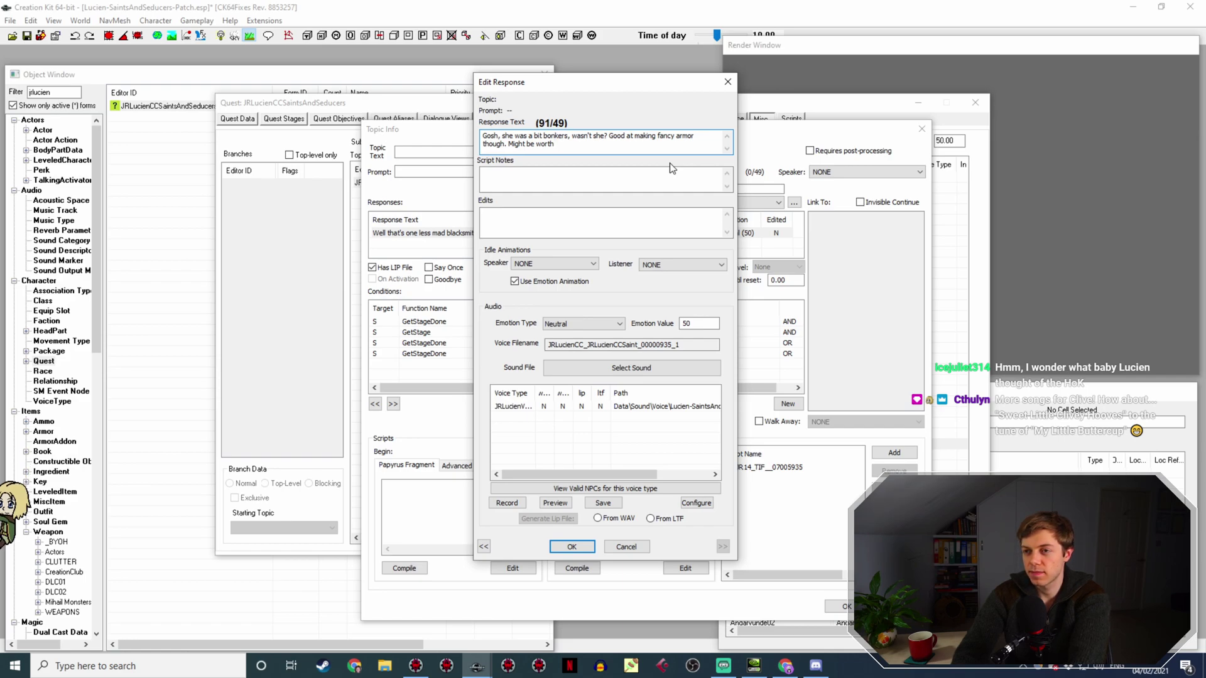
pyautogui.write('noting ')
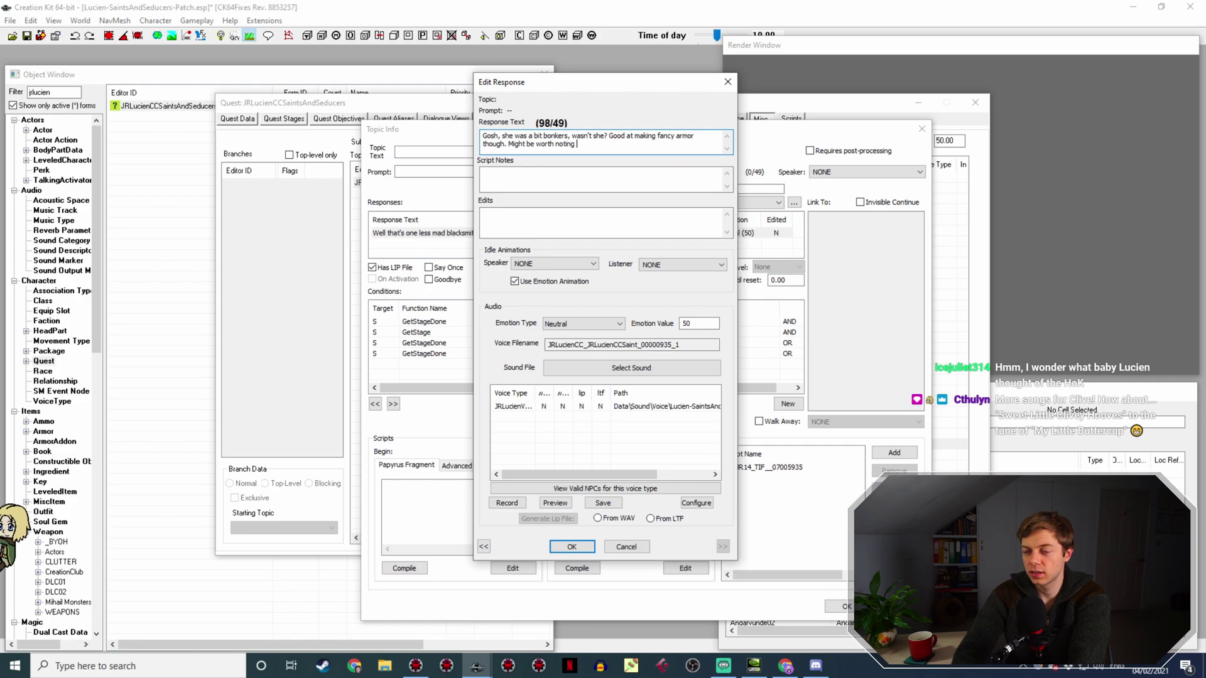
pyautogui.write('down her recfi')
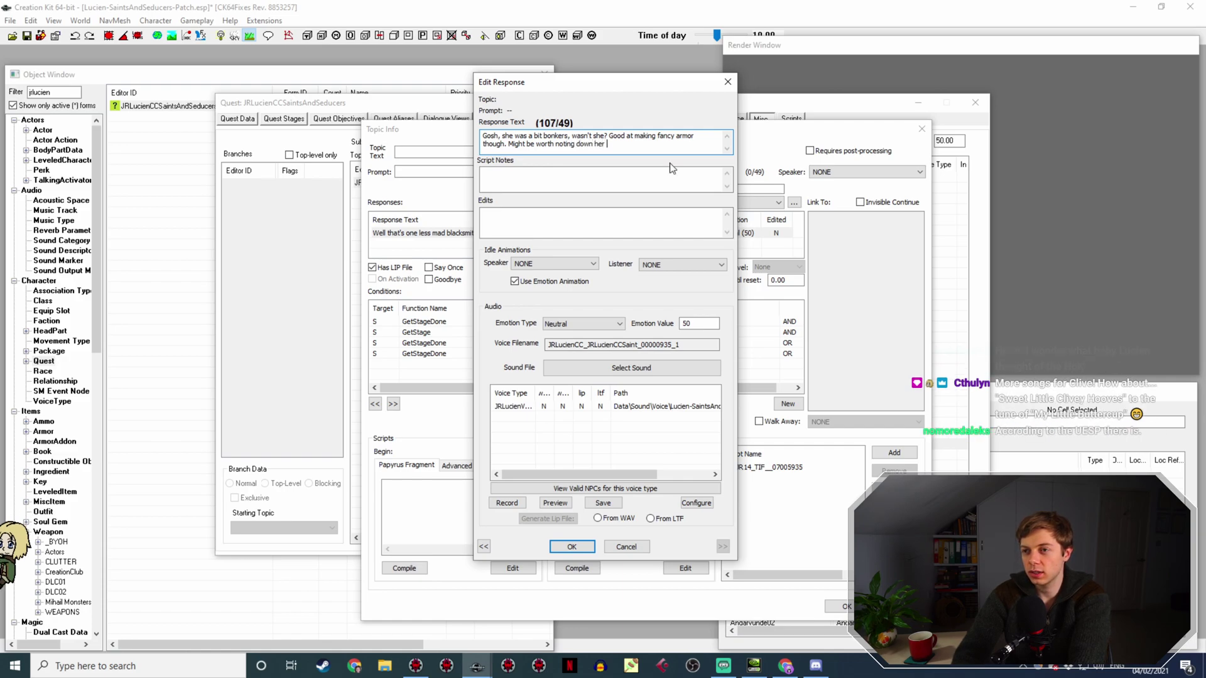
pyautogui.press('BackSpace')
pyautogui.press('BackSpace')
pyautogui.write('ip')
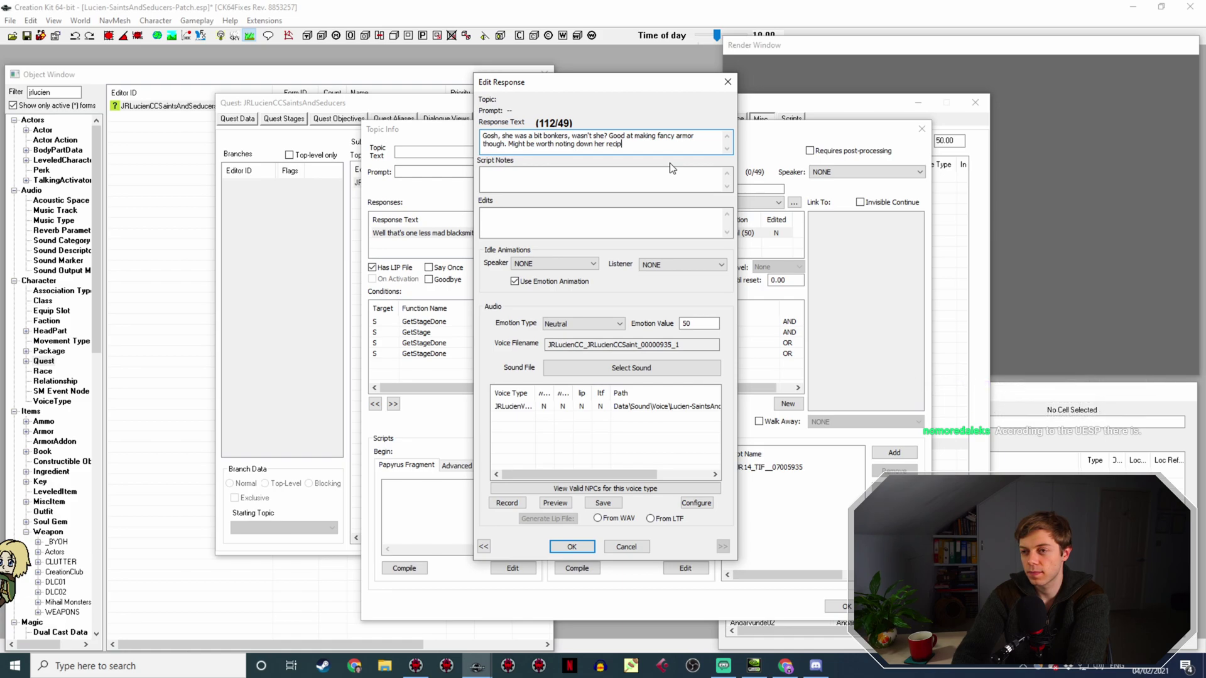
pyautogui.write('es')
pyautogui.press('BackSpace')
pyautogui.press('BackSpace')
pyautogui.press('BackSpace')
pyautogui.press('BackSpace')
pyautogui.press('BackSpace')
pyautogui.press('BackSpace')
pyautogui.press('BackSpace')
pyautogui.press('BackSpace')
pyautogui.press('BackSpace')
pyautogui.press('BackSpace')
pyautogui.press('BackSpace')
pyautogui.press('BackSpace')
pyautogui.press('BackSpace')
pyautogui.press('BackSpace')
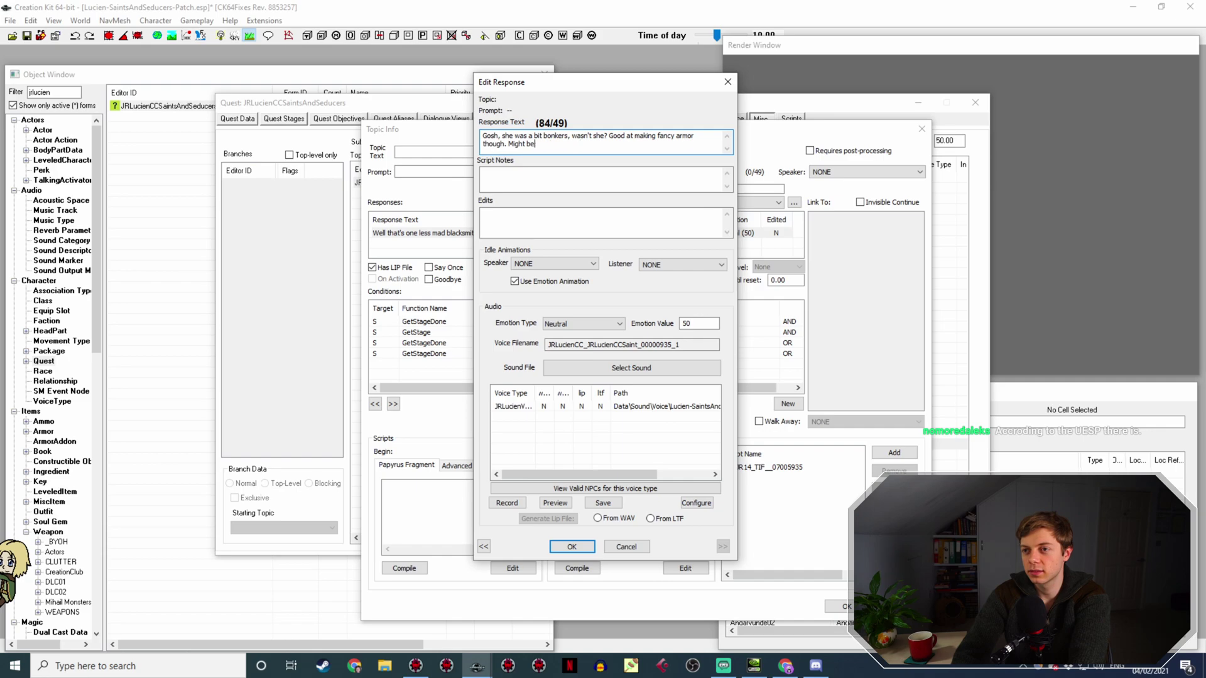
# Append "I should note down her recipes, might make a good paper one day..." to the response and save its topic info.
pyautogui.write('should note down her recipes,')
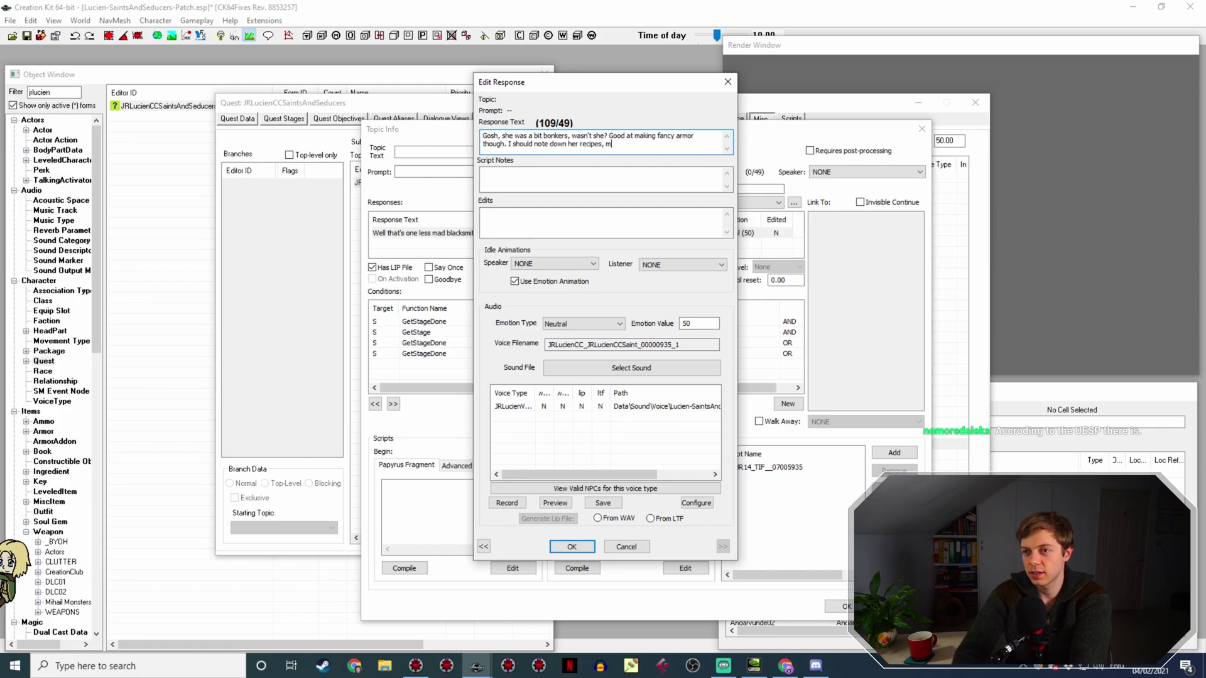
pyautogui.write('ight make a good paper one day...')
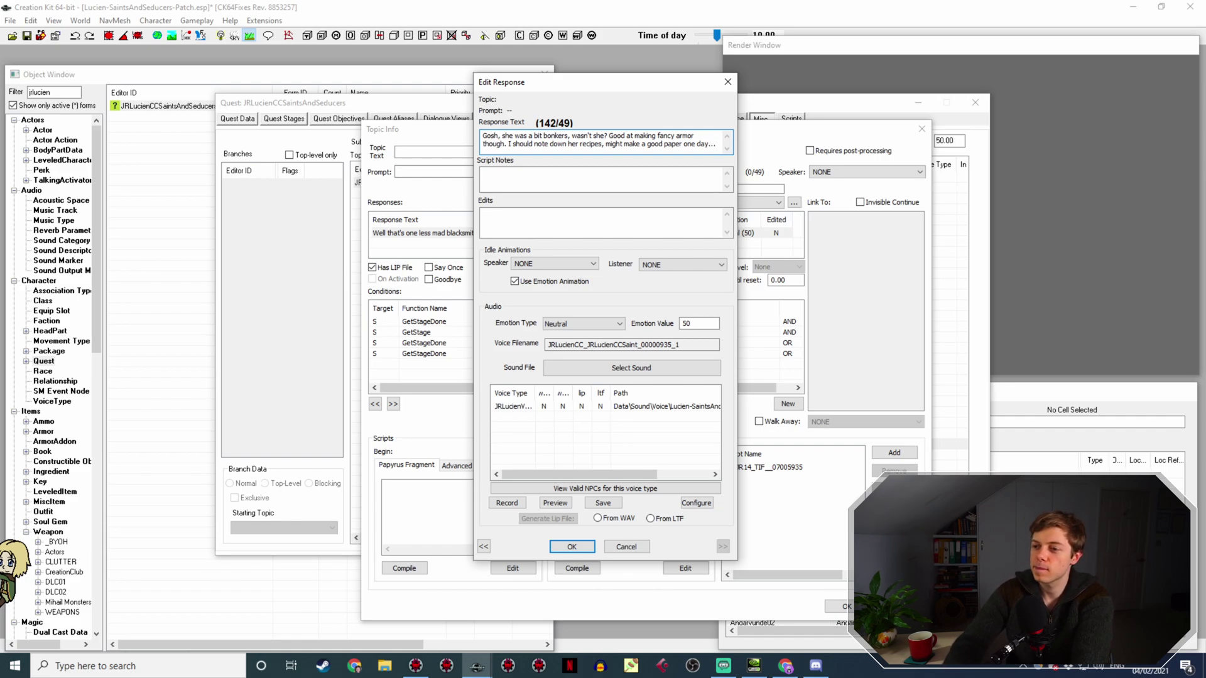
pyautogui.press('Return')
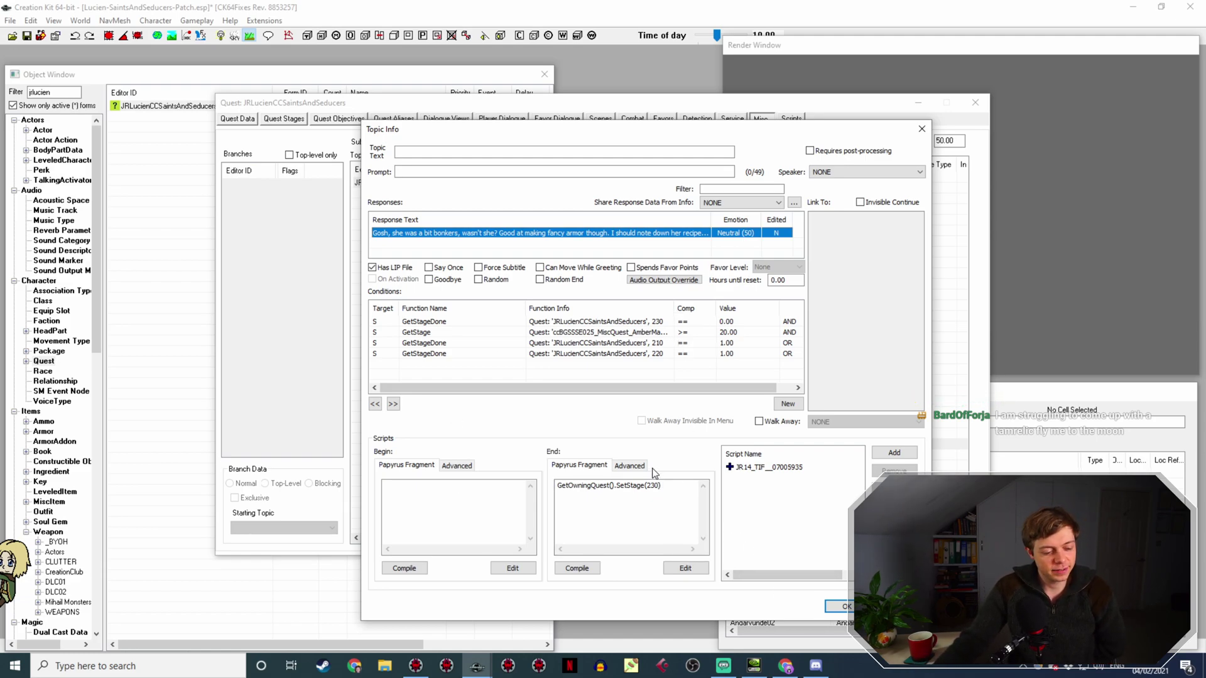
pyautogui.click(647, 489)
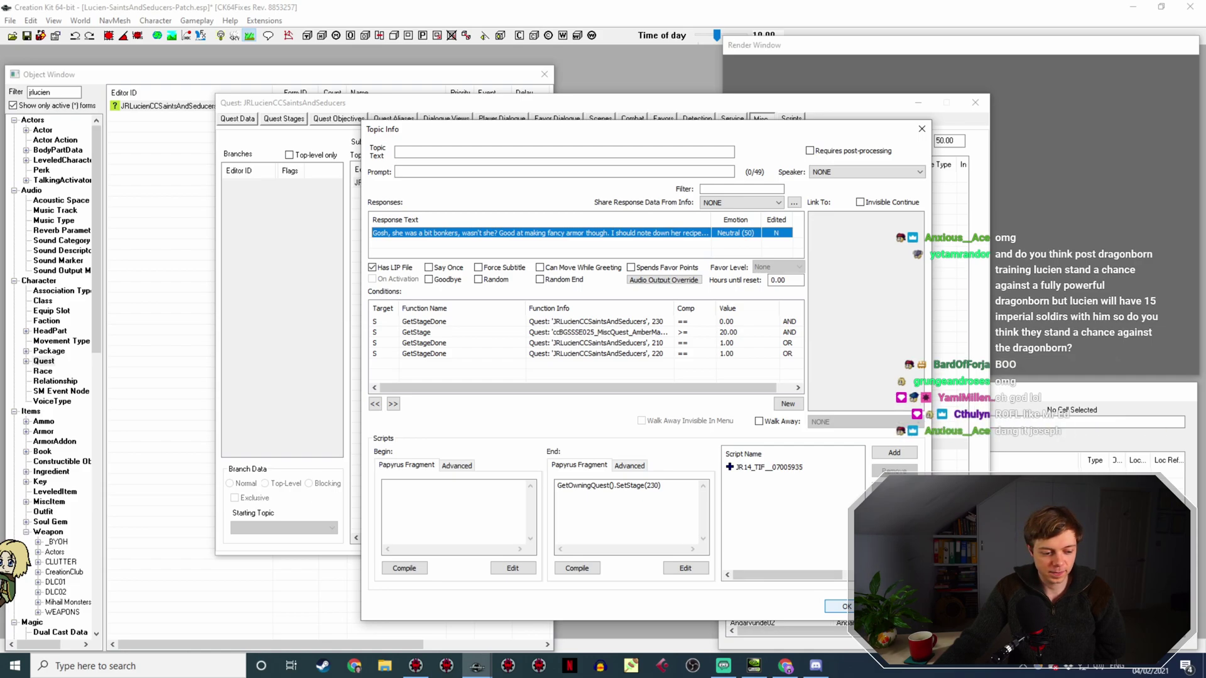
pyautogui.press('Return')
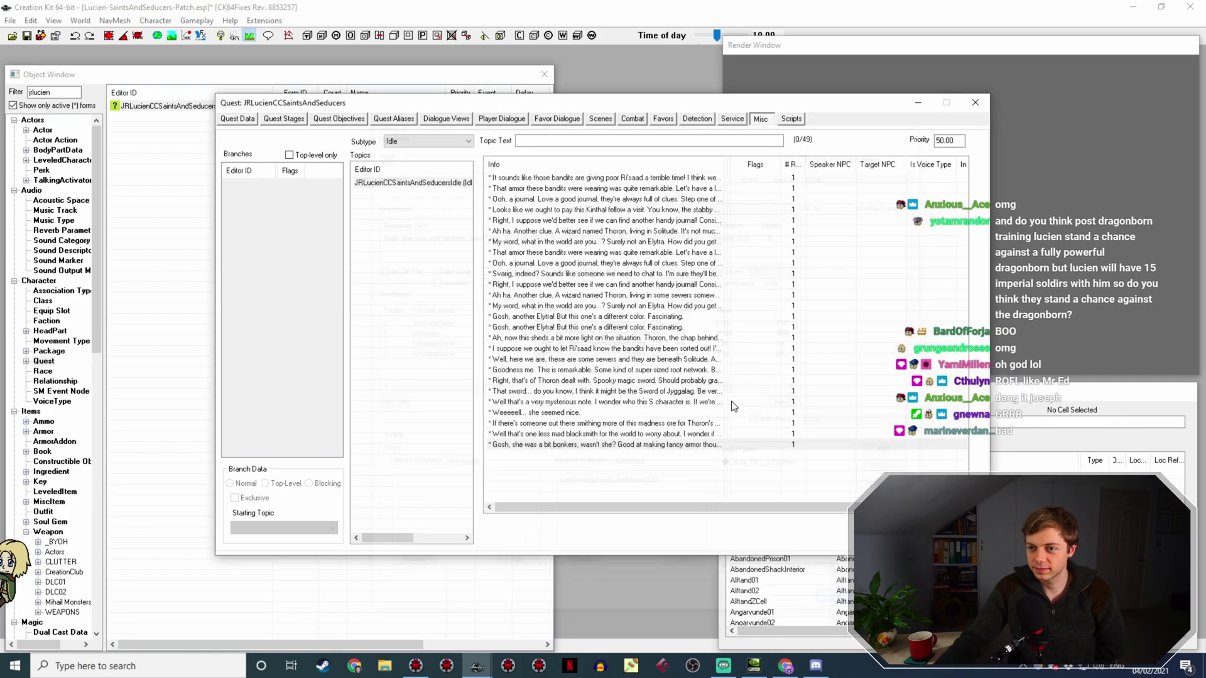
# Review the conditions and end script fragments of the last two mad blacksmith idle lines, comparing their stages.
pyautogui.doubleClick(666, 434)
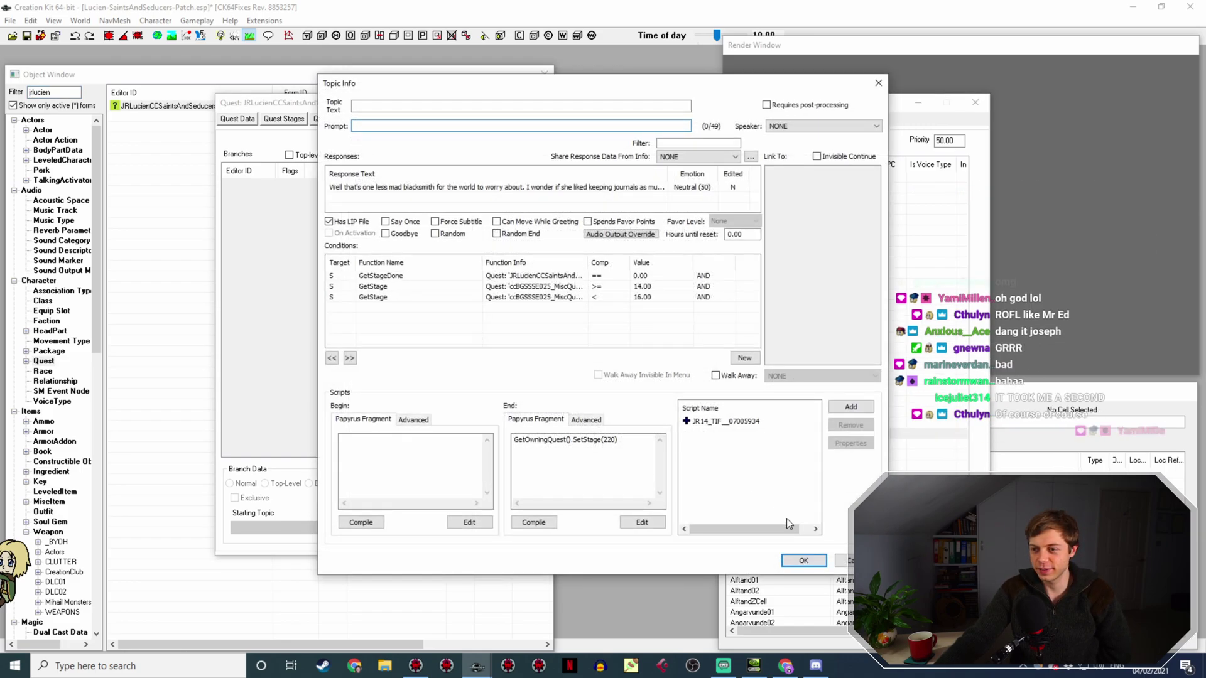
pyautogui.click(803, 561)
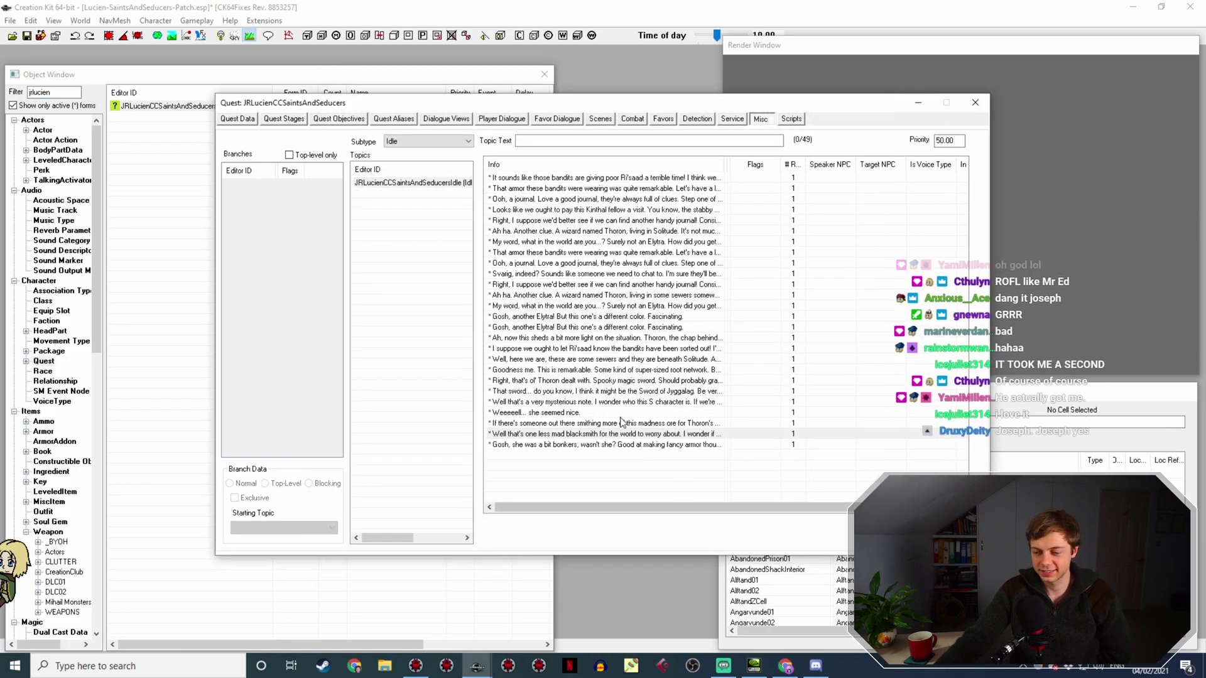
pyautogui.doubleClick(603, 445)
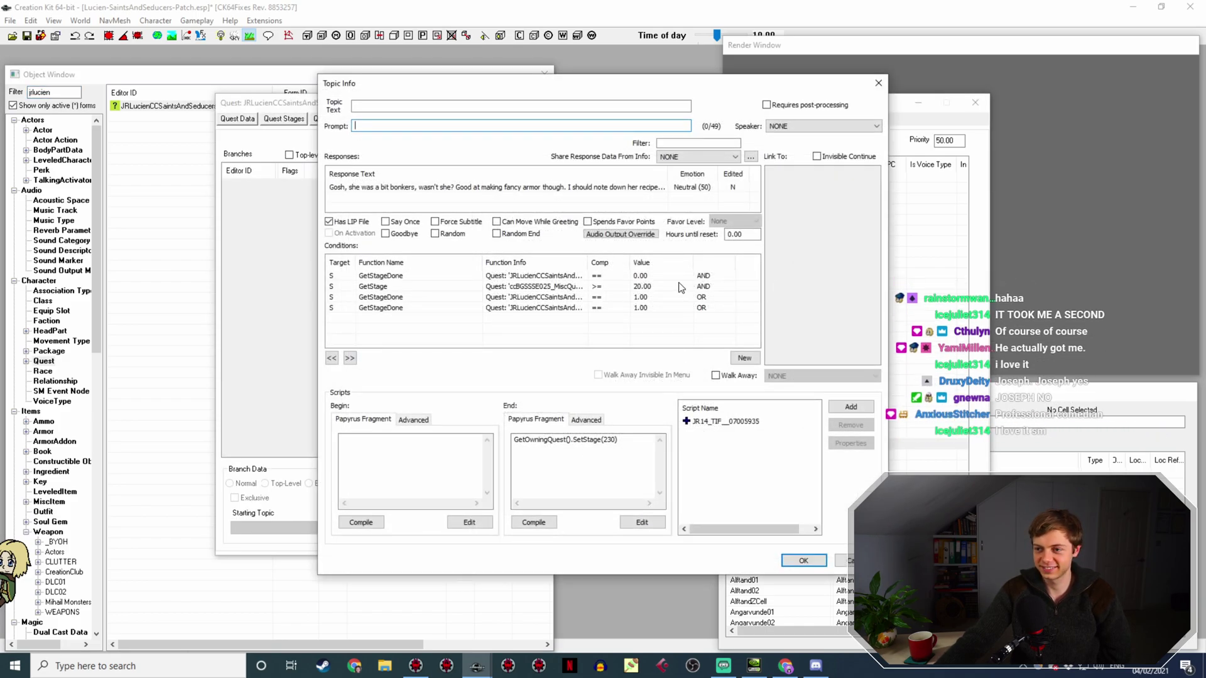
pyautogui.click(803, 560)
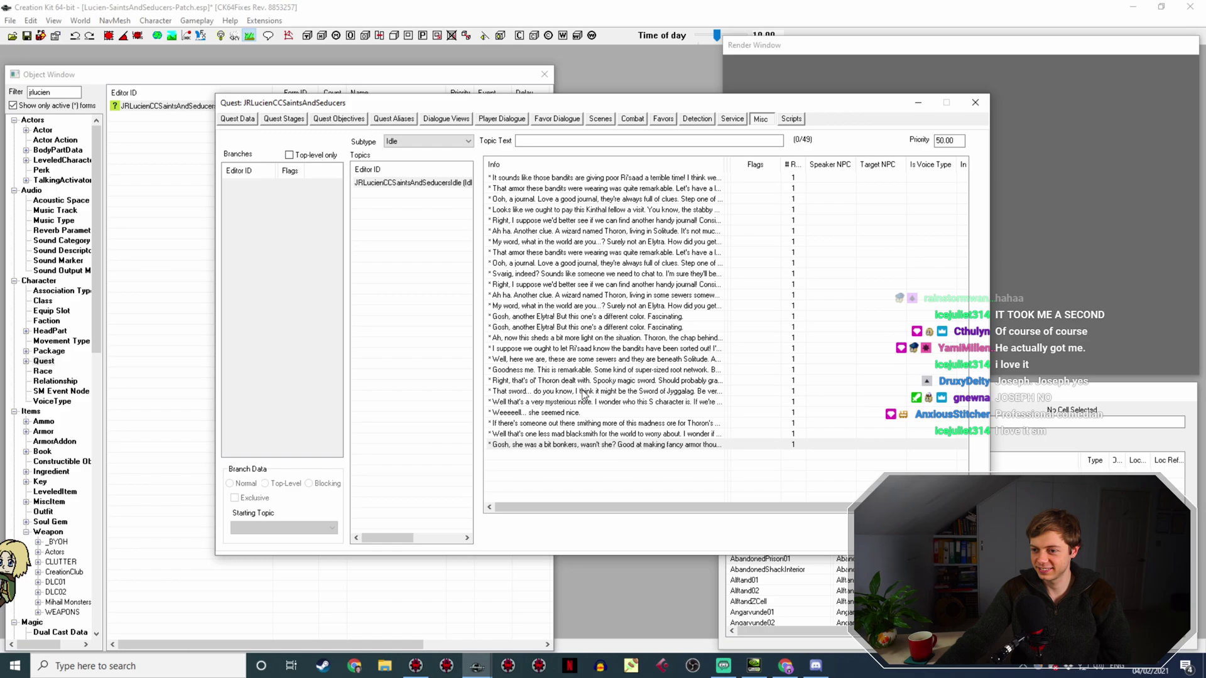
pyautogui.doubleClick(600, 434)
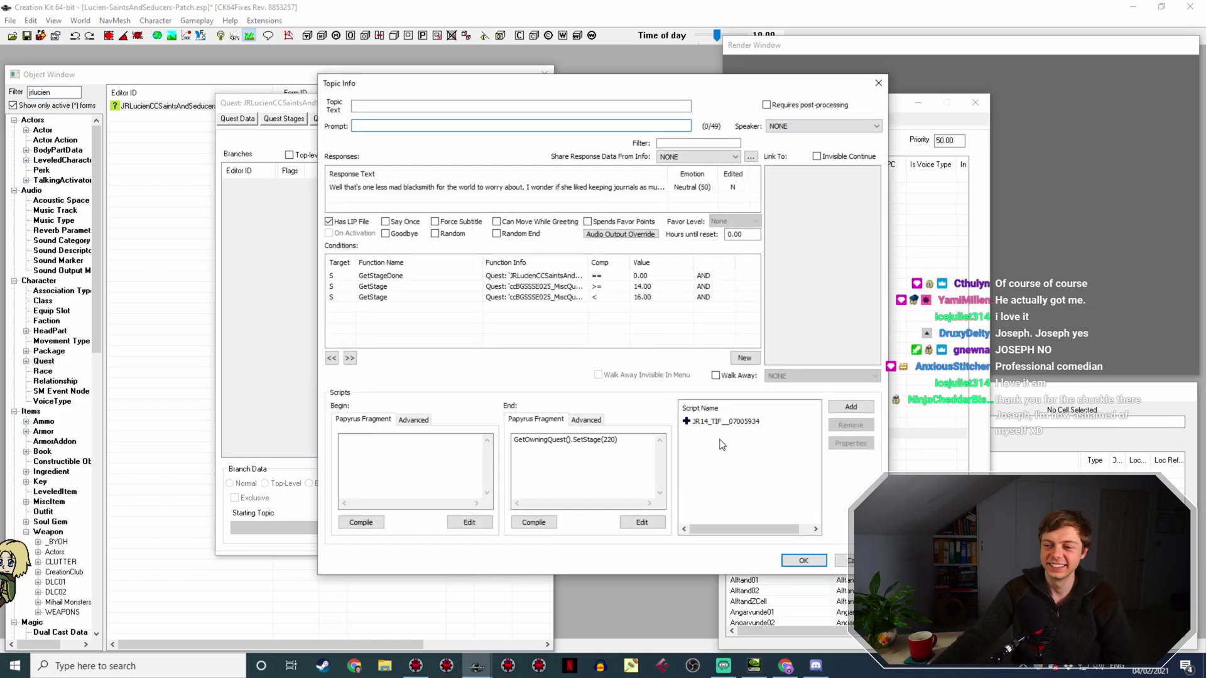
pyautogui.click(804, 561)
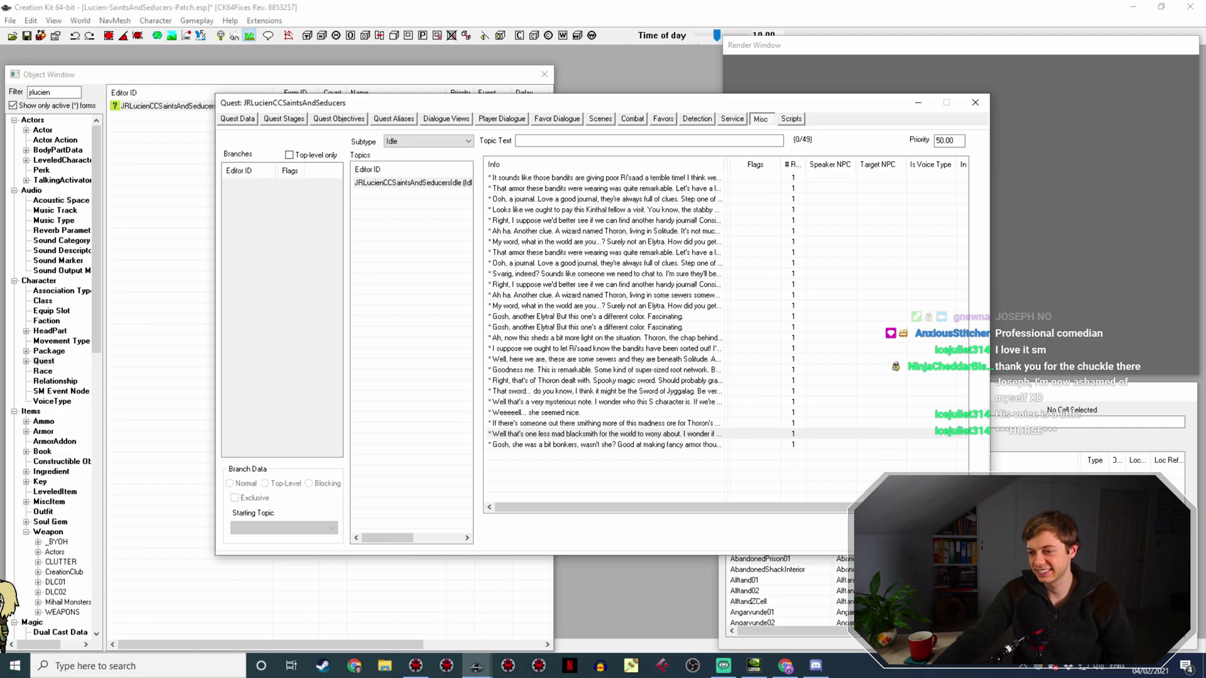
# Close the JRLucienCCSaintsAndSeducers quest window and switch to Streamlabs OBS.
pyautogui.press('Escape')
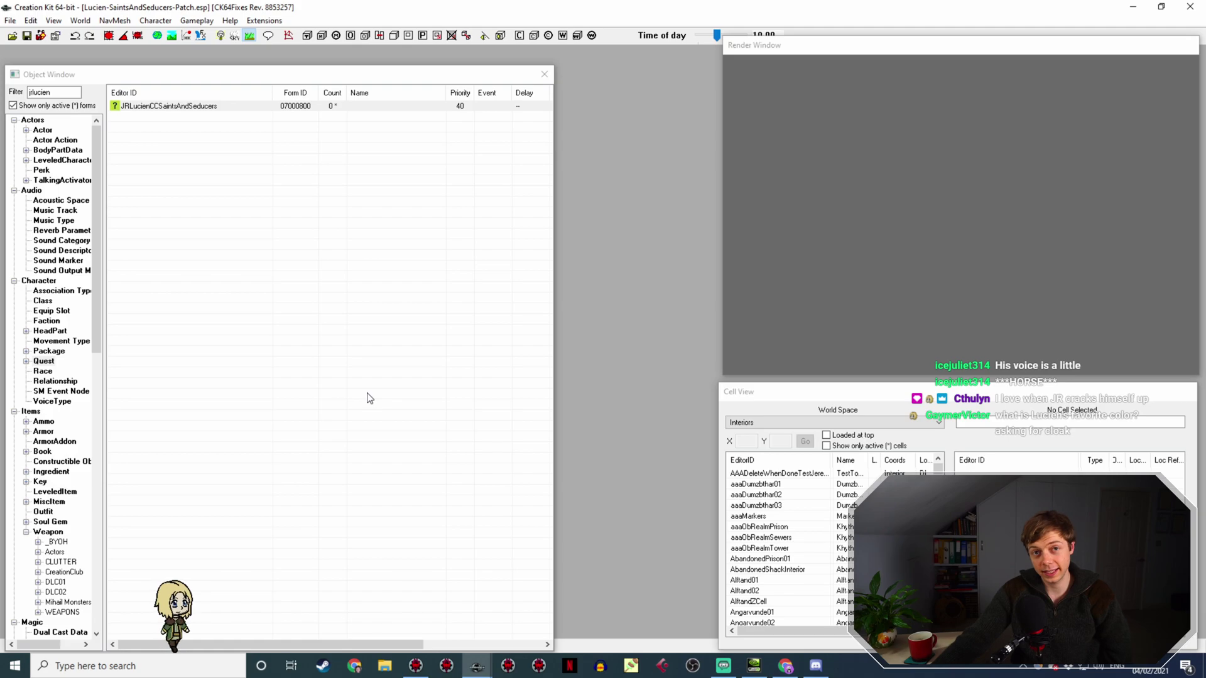
pyautogui.click(729, 667)
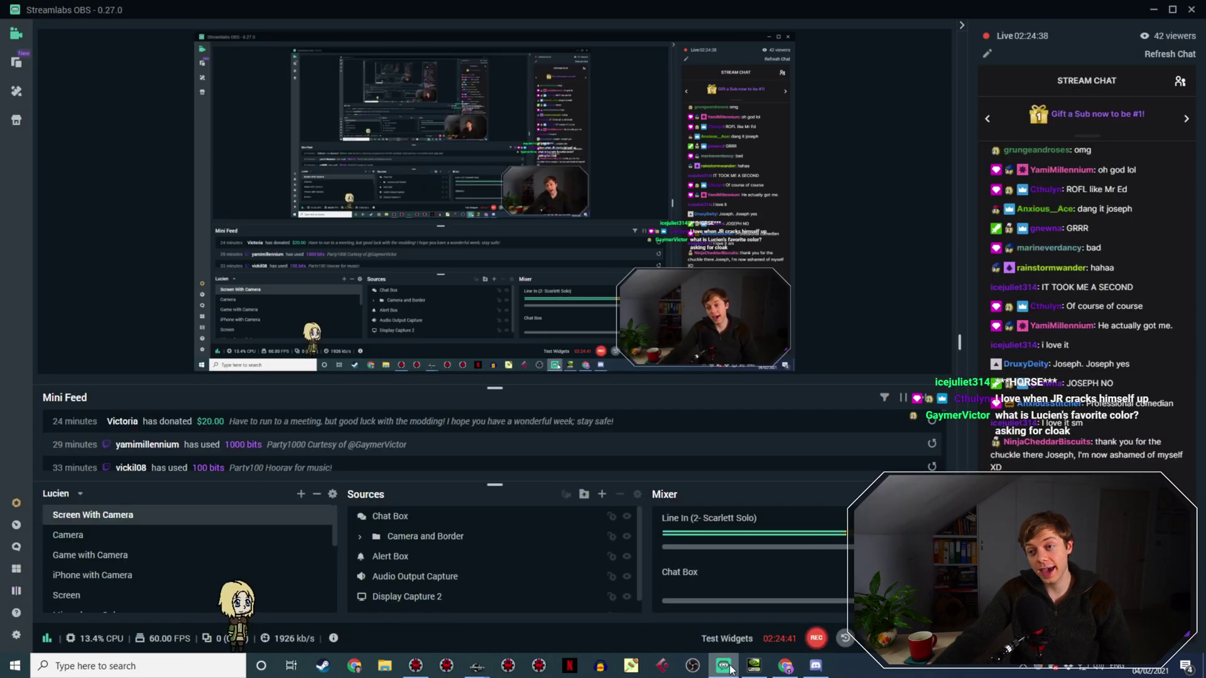